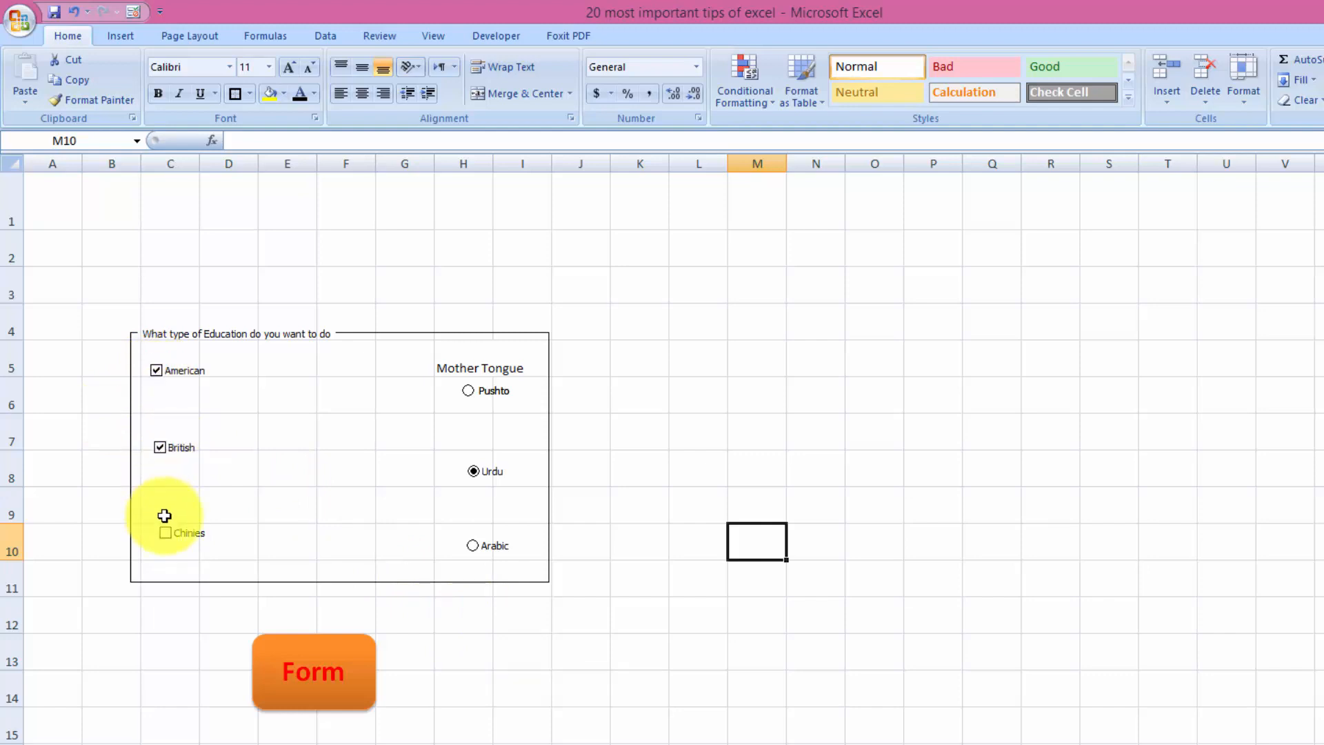
# Step: Clear all the education check boxes in the existing form and choose Pushto as the mother tongue
pyautogui.click(165, 536)
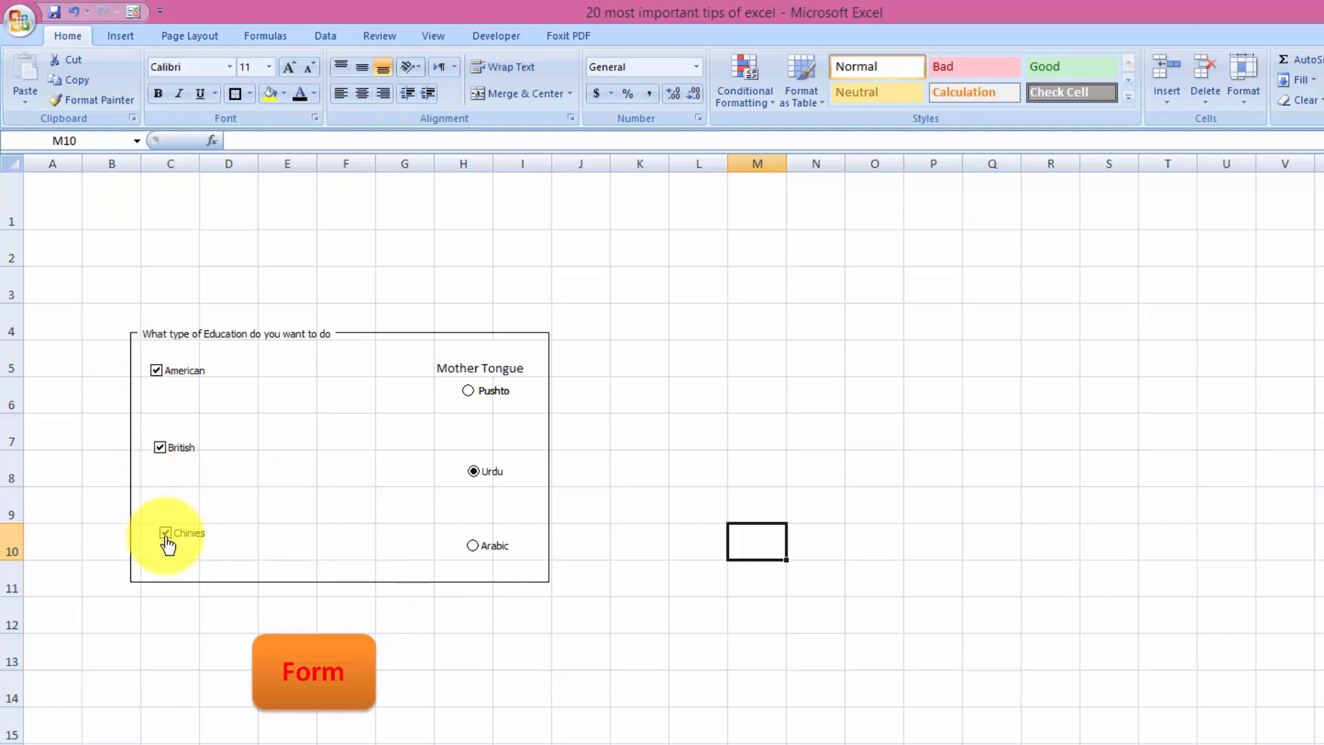
pyautogui.click(167, 539)
pyautogui.click(164, 448)
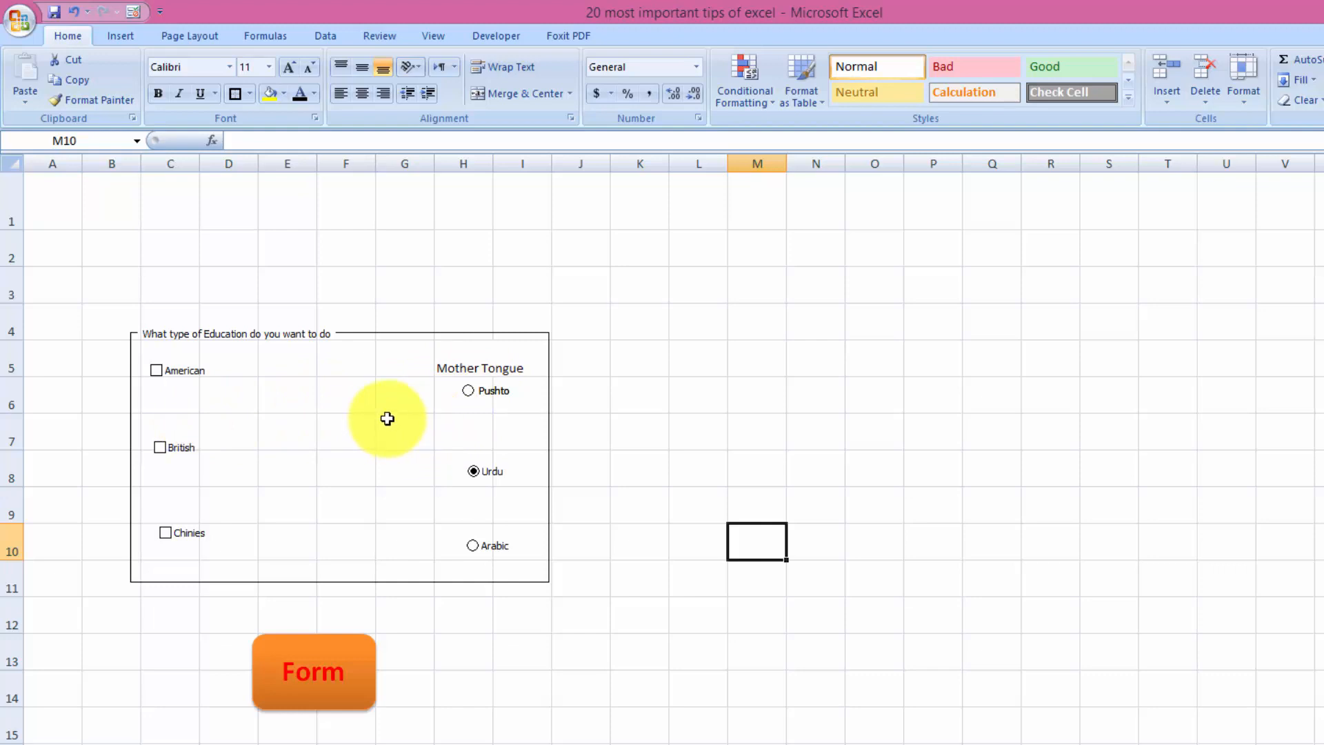
pyautogui.click(467, 392)
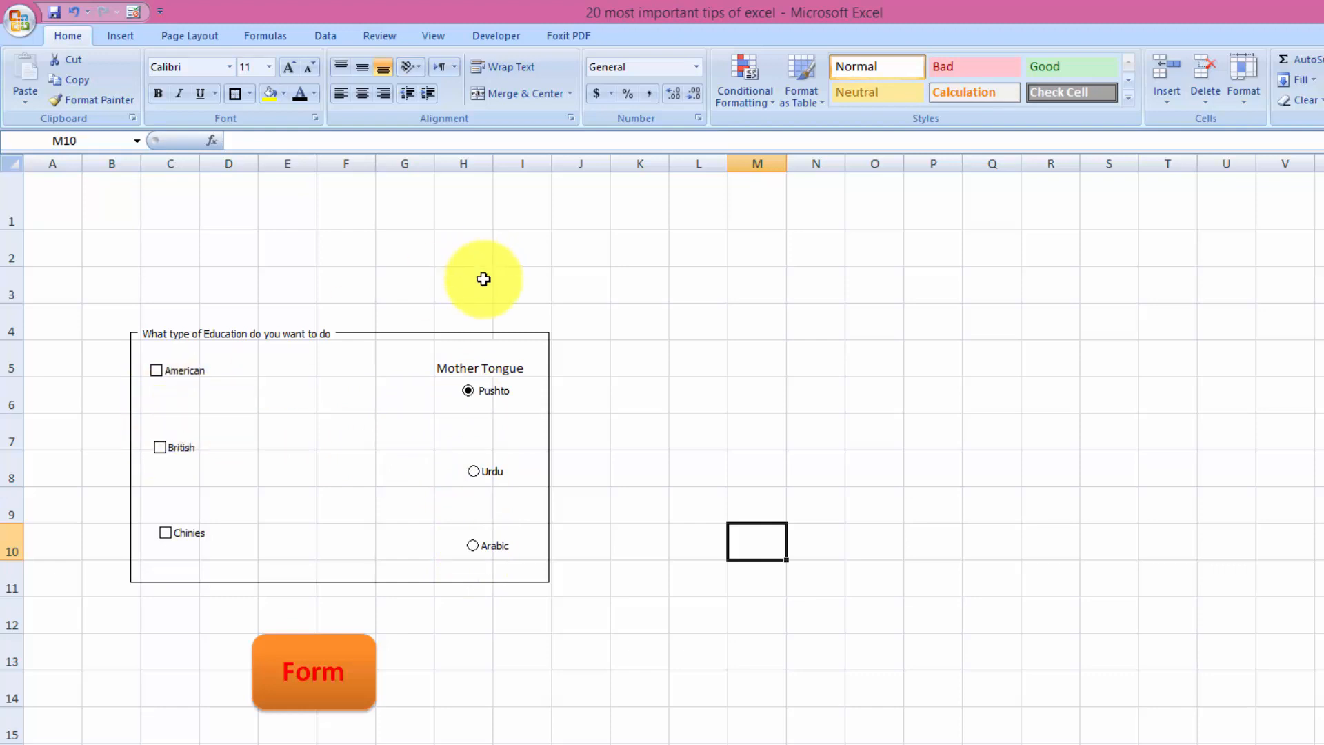
pyautogui.click(498, 330)
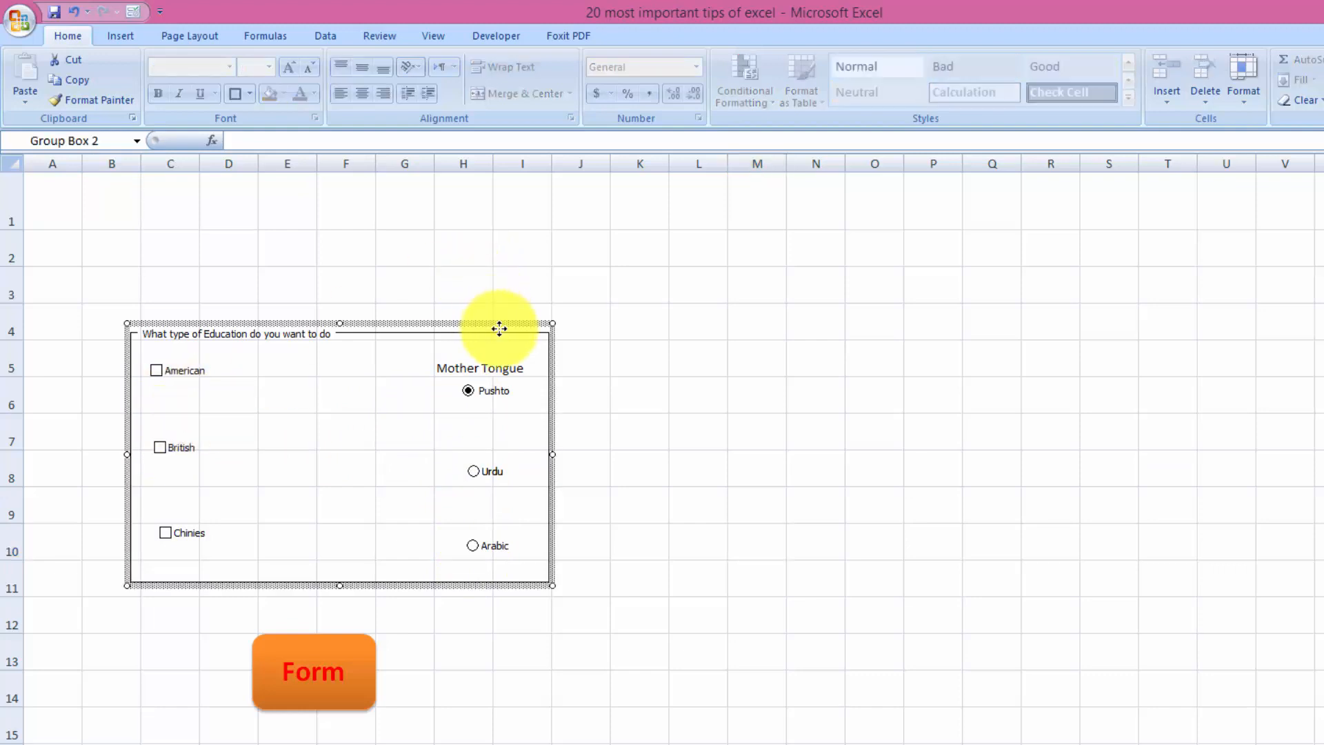
pyautogui.click(806, 425)
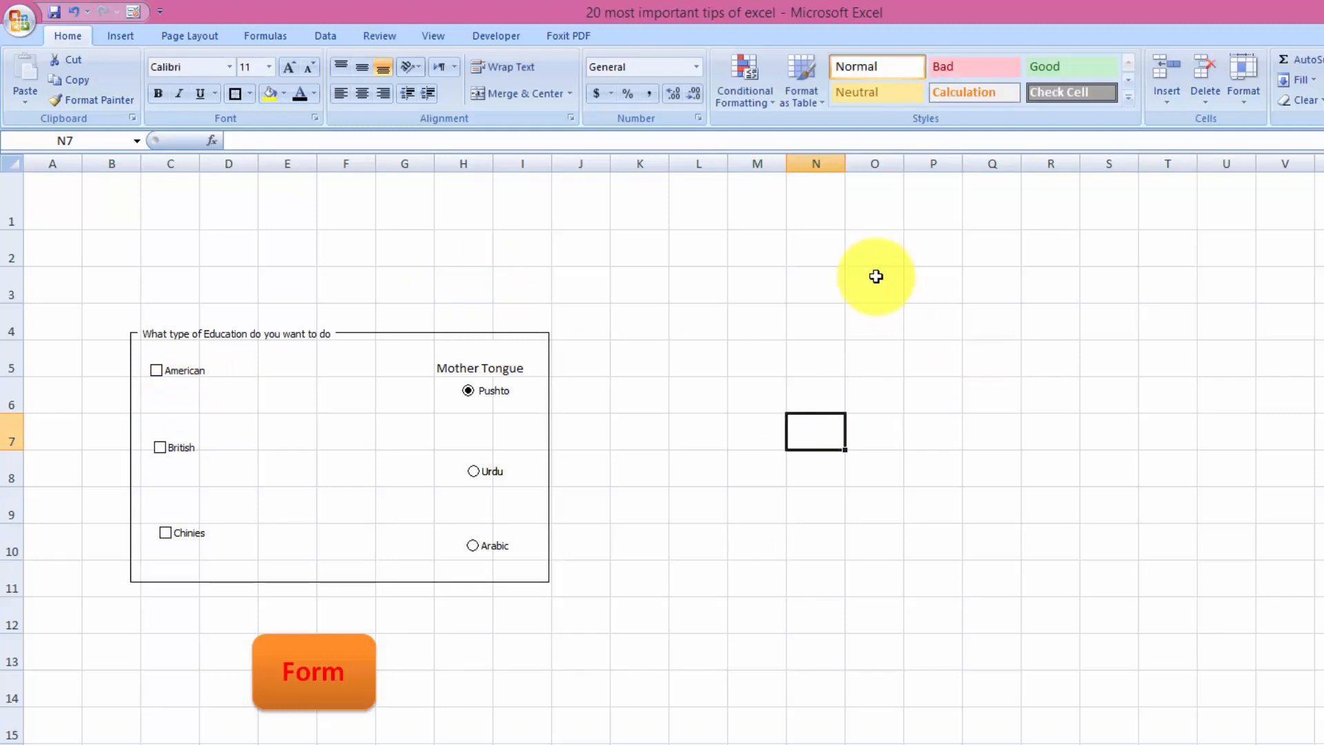
# Step: Turn off the display of the Developer tab in the Excel Options
pyautogui.click(483, 35)
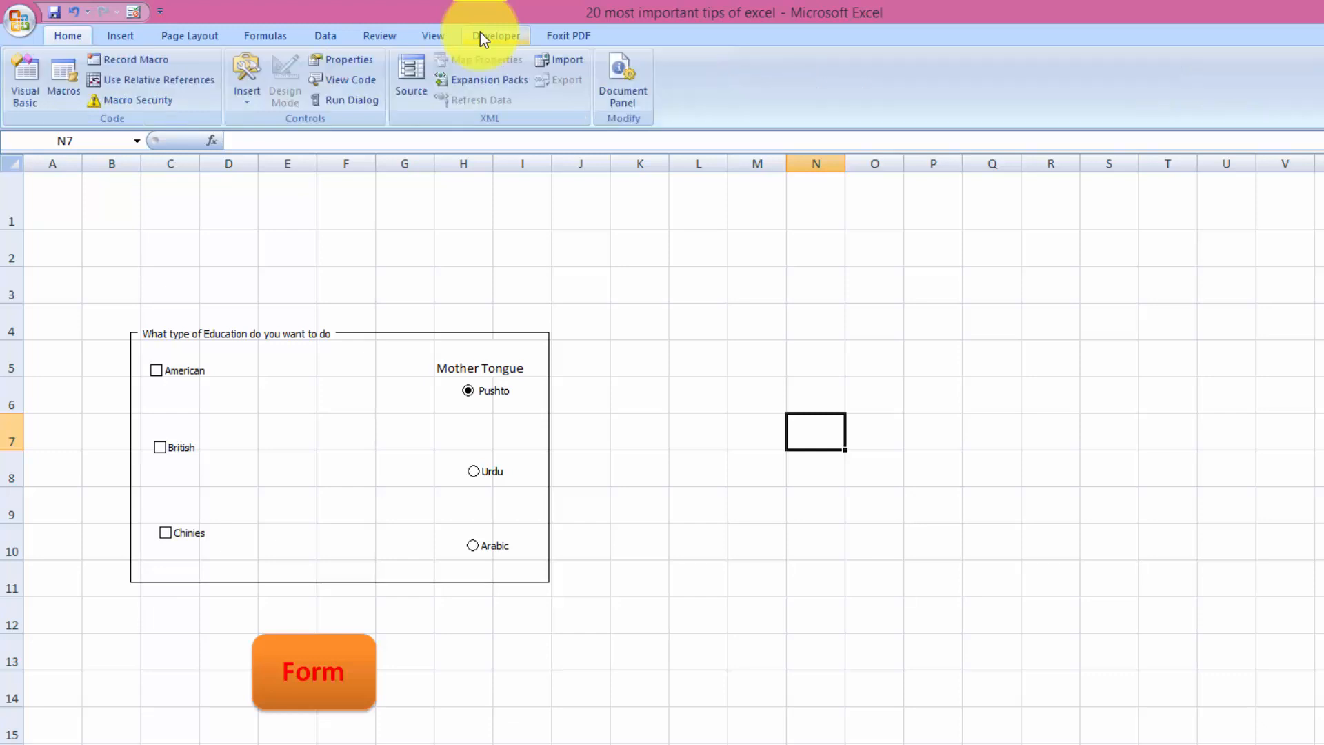
pyautogui.click(63, 37)
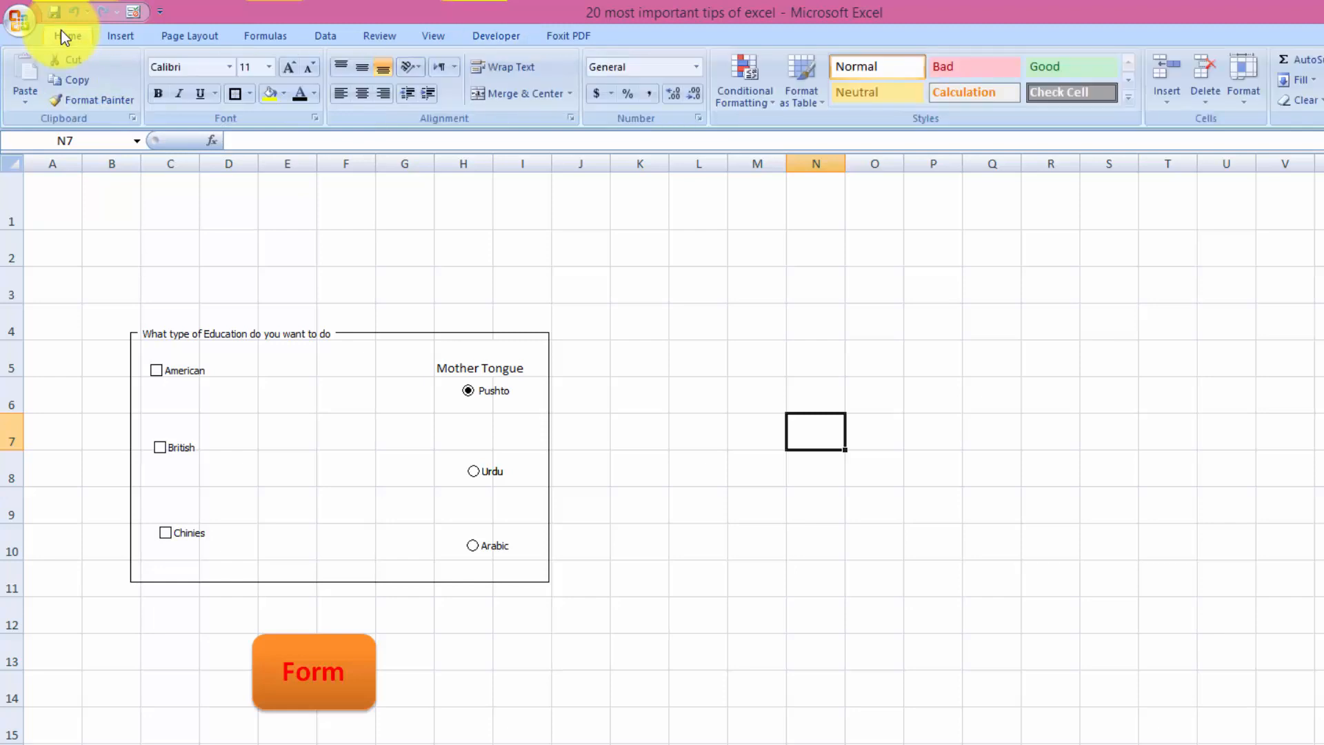
pyautogui.click(18, 28)
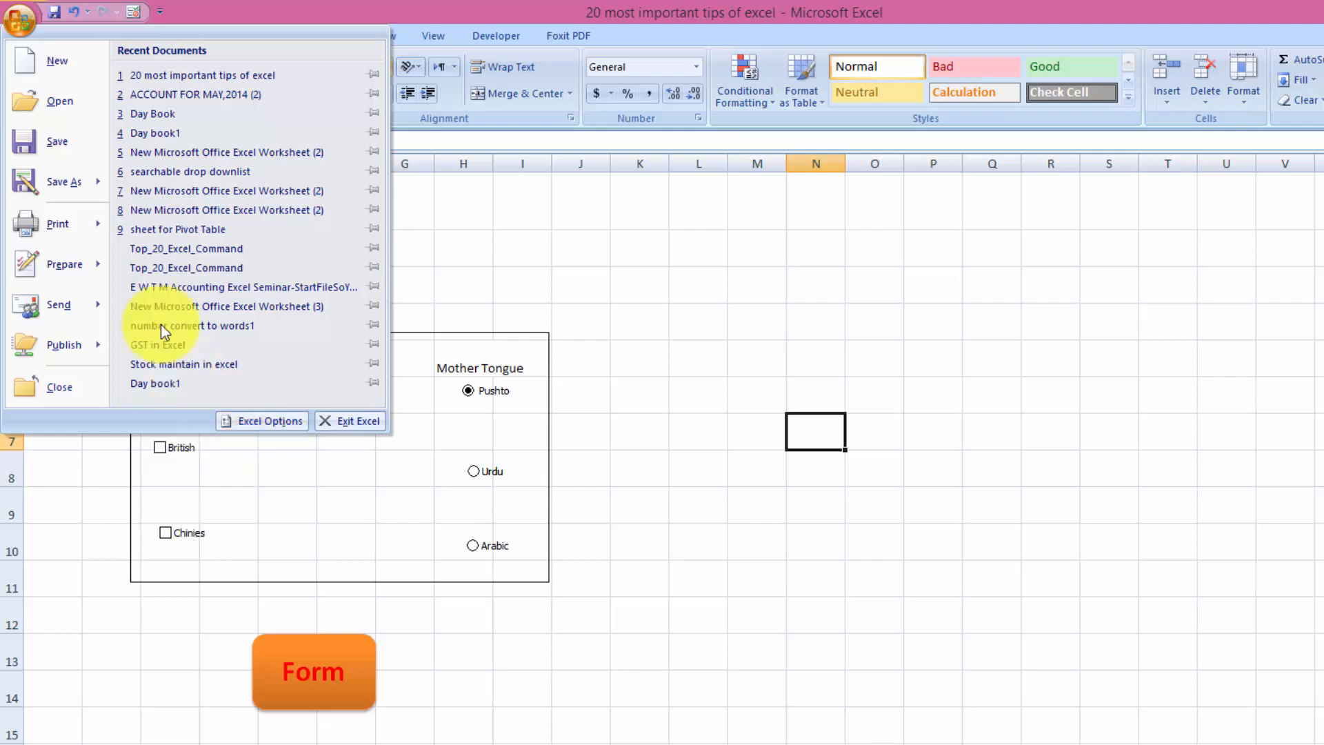
pyautogui.click(250, 421)
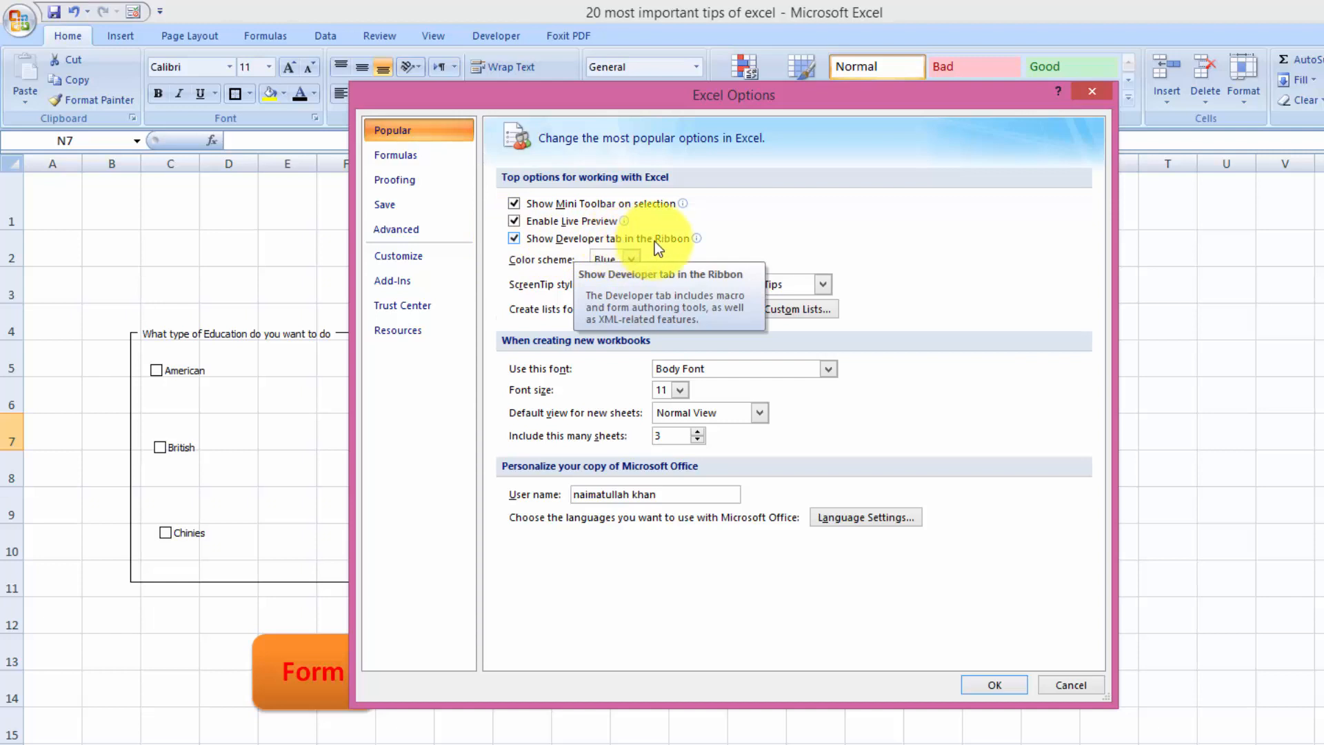
pyautogui.click(515, 239)
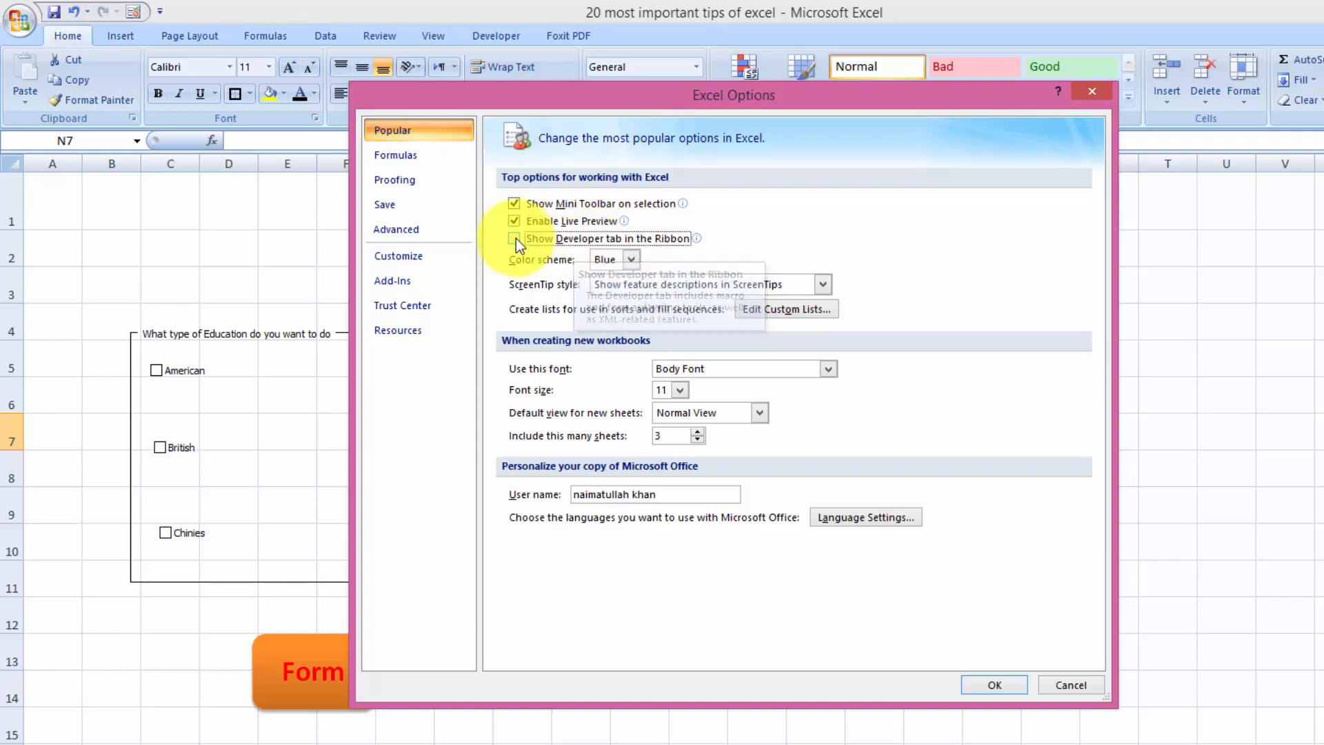
pyautogui.click(1000, 683)
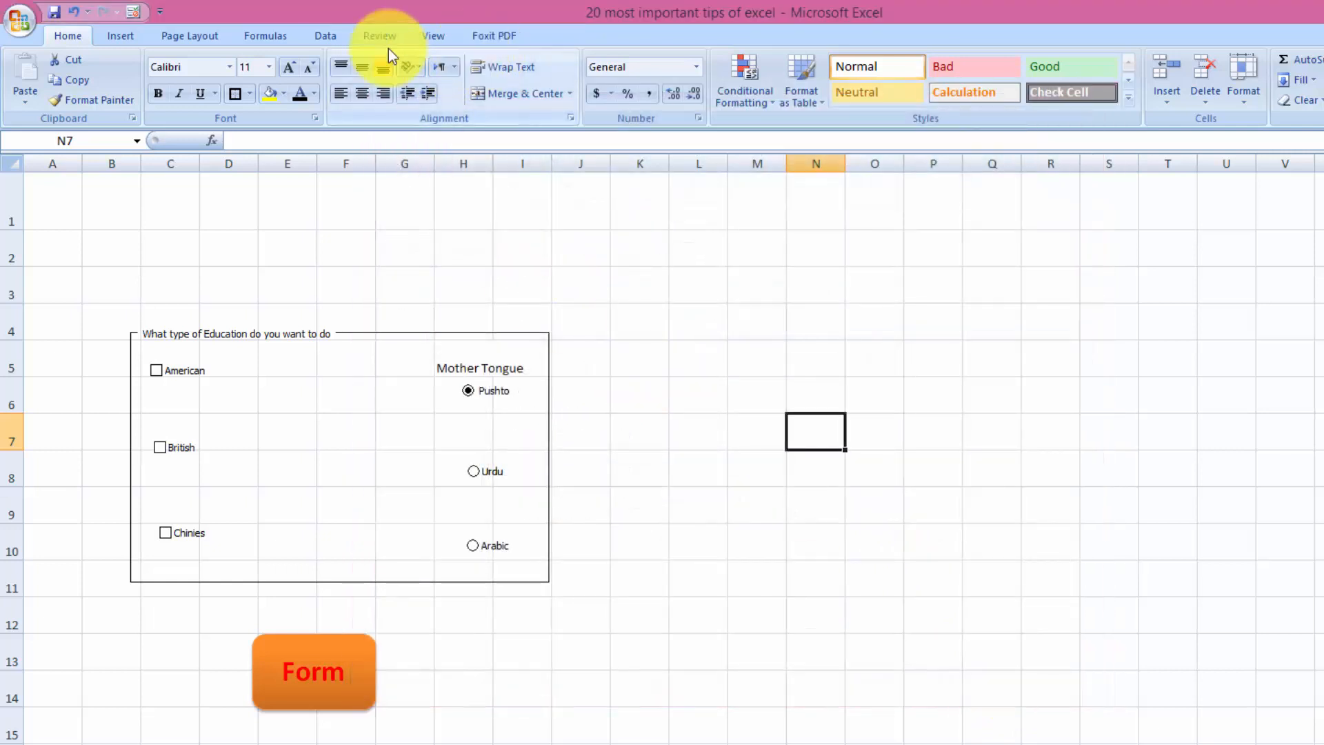
# Step: Turn on "Show Developer tab in the Ribbon" in the Excel Options
pyautogui.click(22, 22)
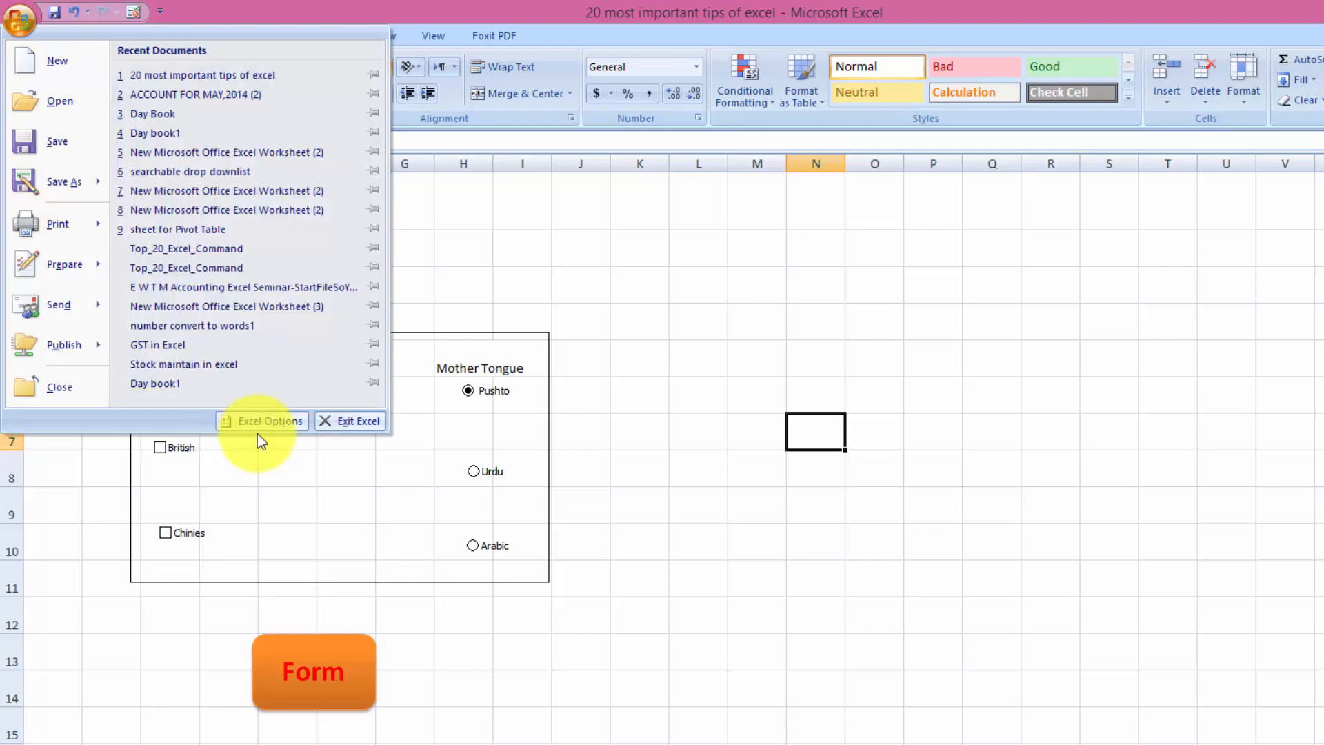
pyautogui.click(258, 423)
pyautogui.click(513, 239)
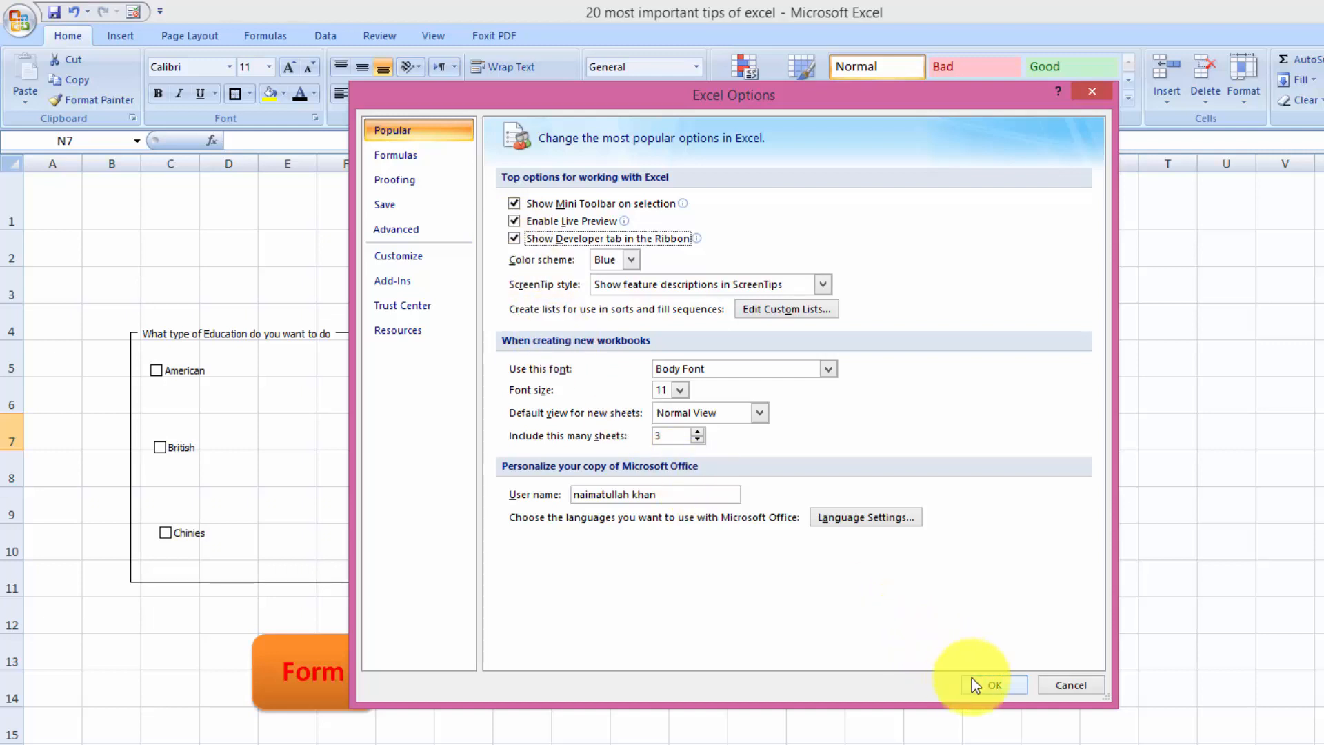
pyautogui.click(987, 686)
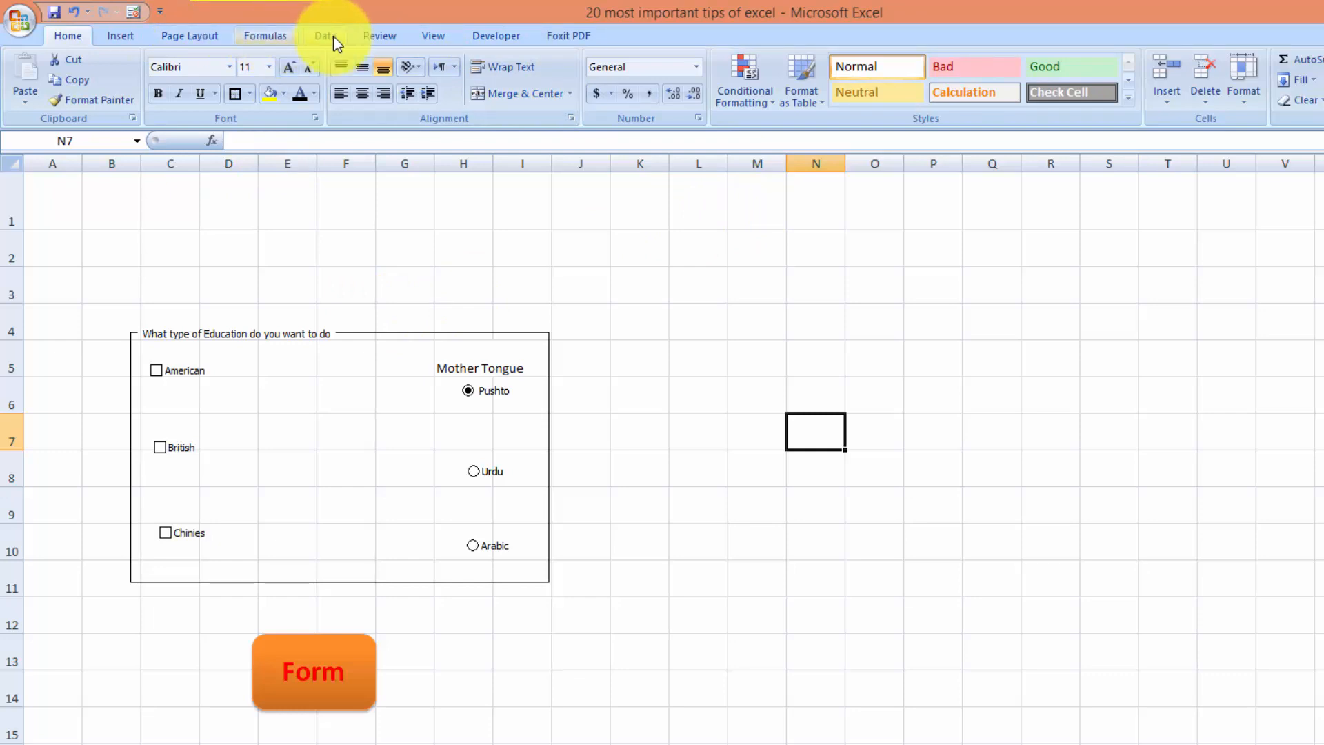
# Step: Insert a group box form control spanning about P5 to X12, beside the existing form
pyautogui.click(512, 36)
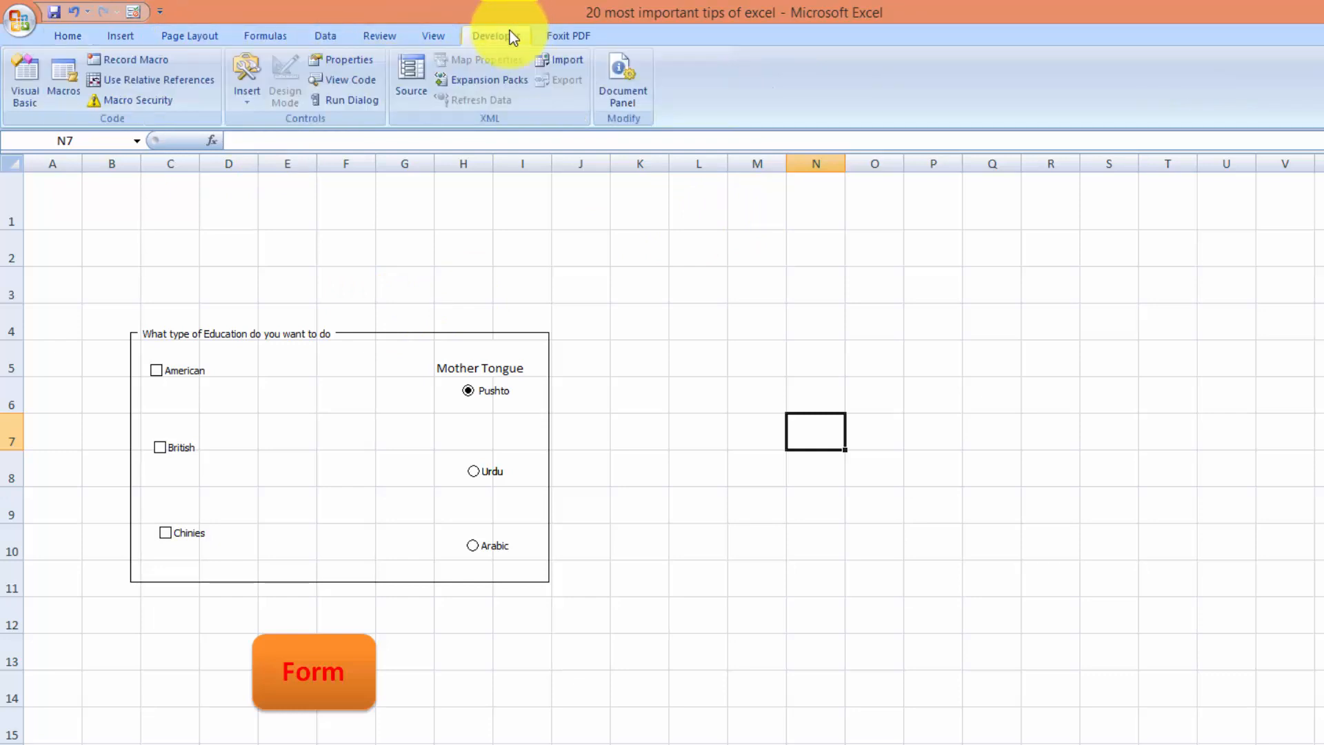
pyautogui.click(247, 102)
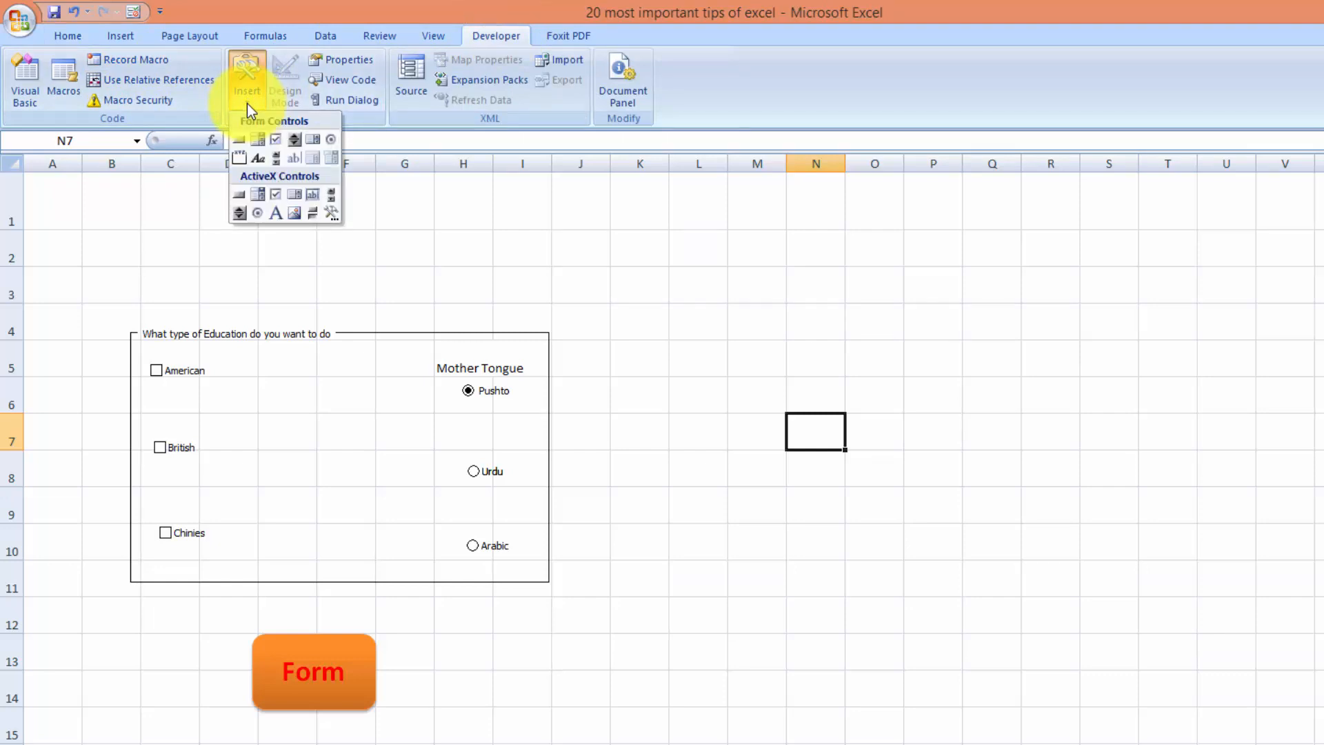
pyautogui.click(242, 156)
pyautogui.moveTo(925, 355); pyautogui.dragTo(1103, 502)
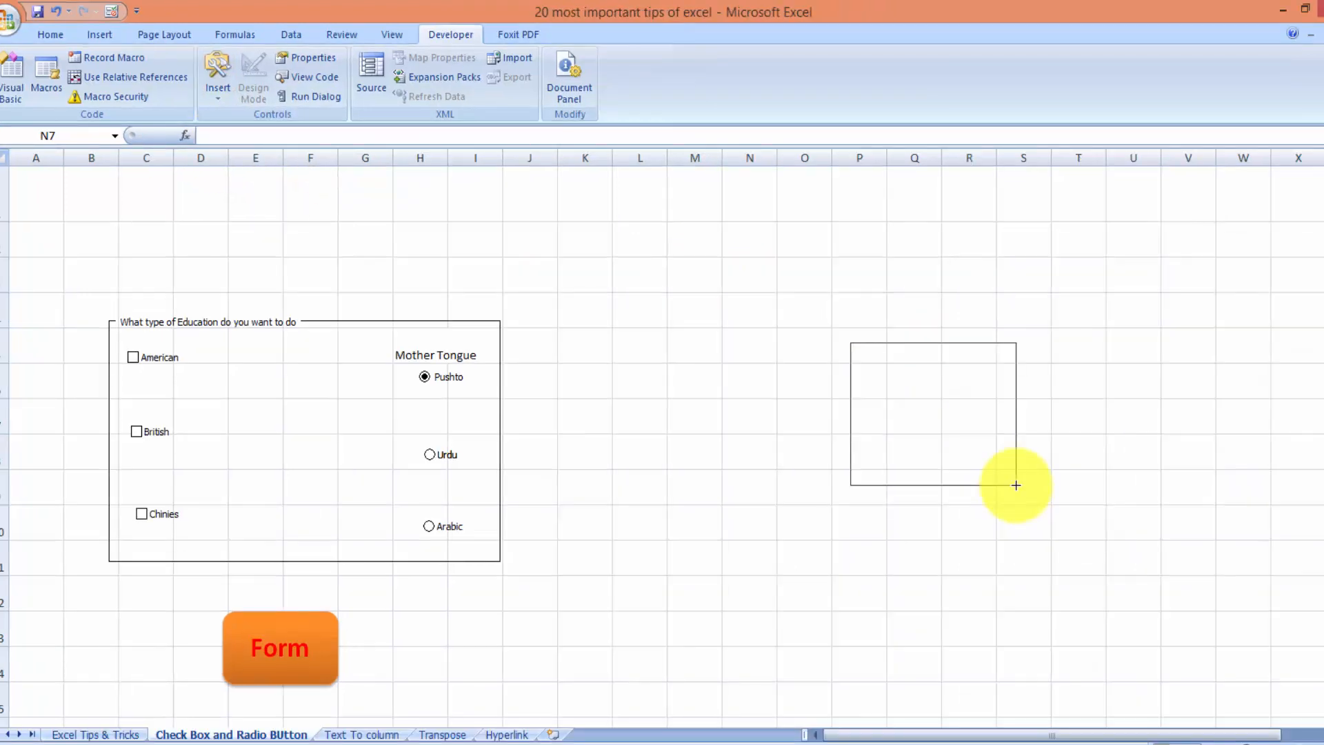
pyautogui.moveTo(1016, 486)
pyautogui.mouseDown()
pyautogui.moveTo(1161, 538)
pyautogui.moveTo(1214, 582)
pyautogui.moveTo(1281, 598)
pyautogui.mouseUp()
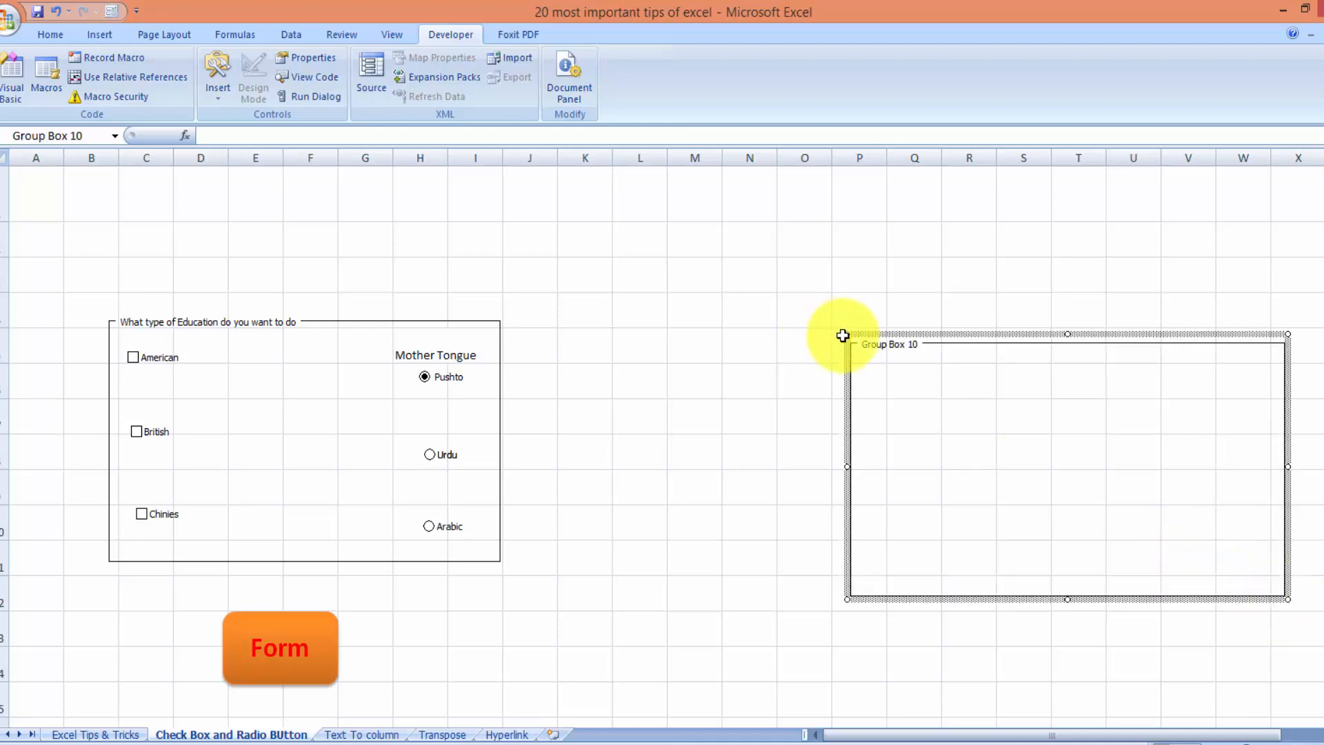
# Step: Replace the new group box's caption with "Nationality & Language"
pyautogui.click(870, 344)
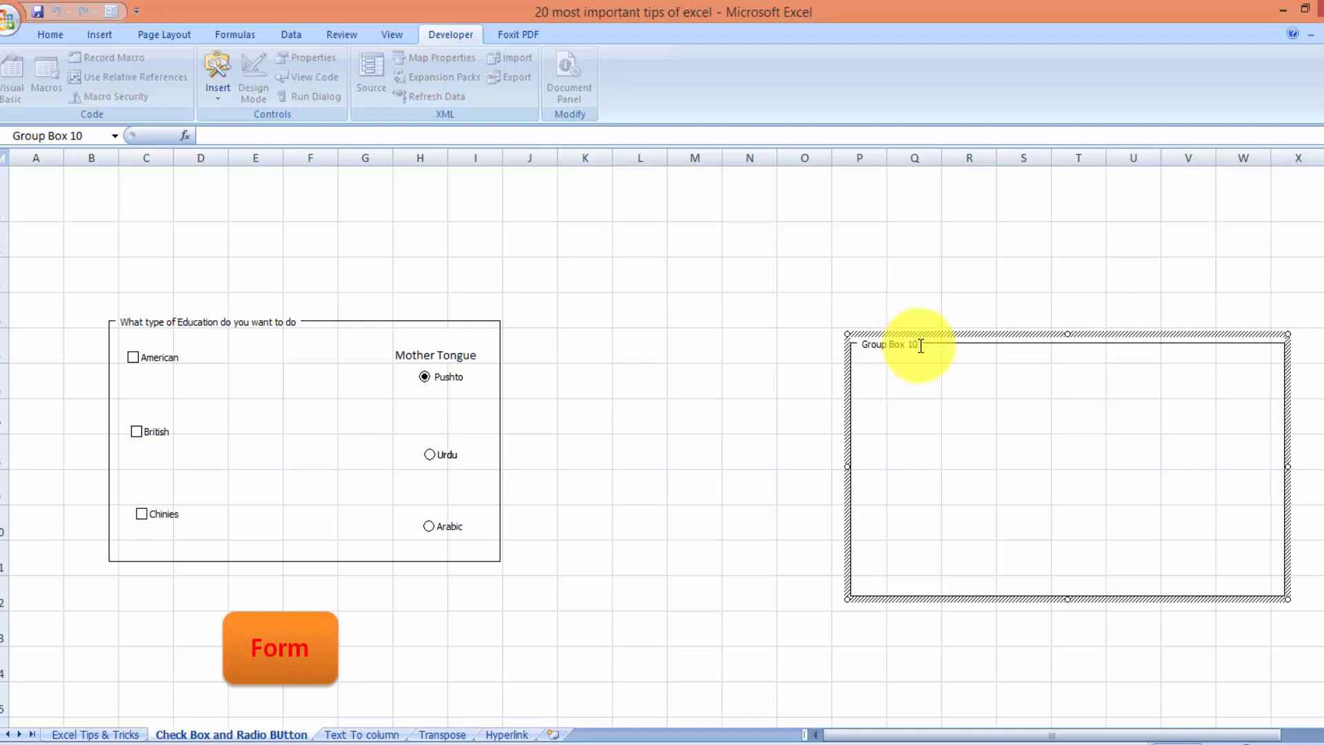
pyautogui.moveTo(920, 345); pyautogui.dragTo(864, 344)
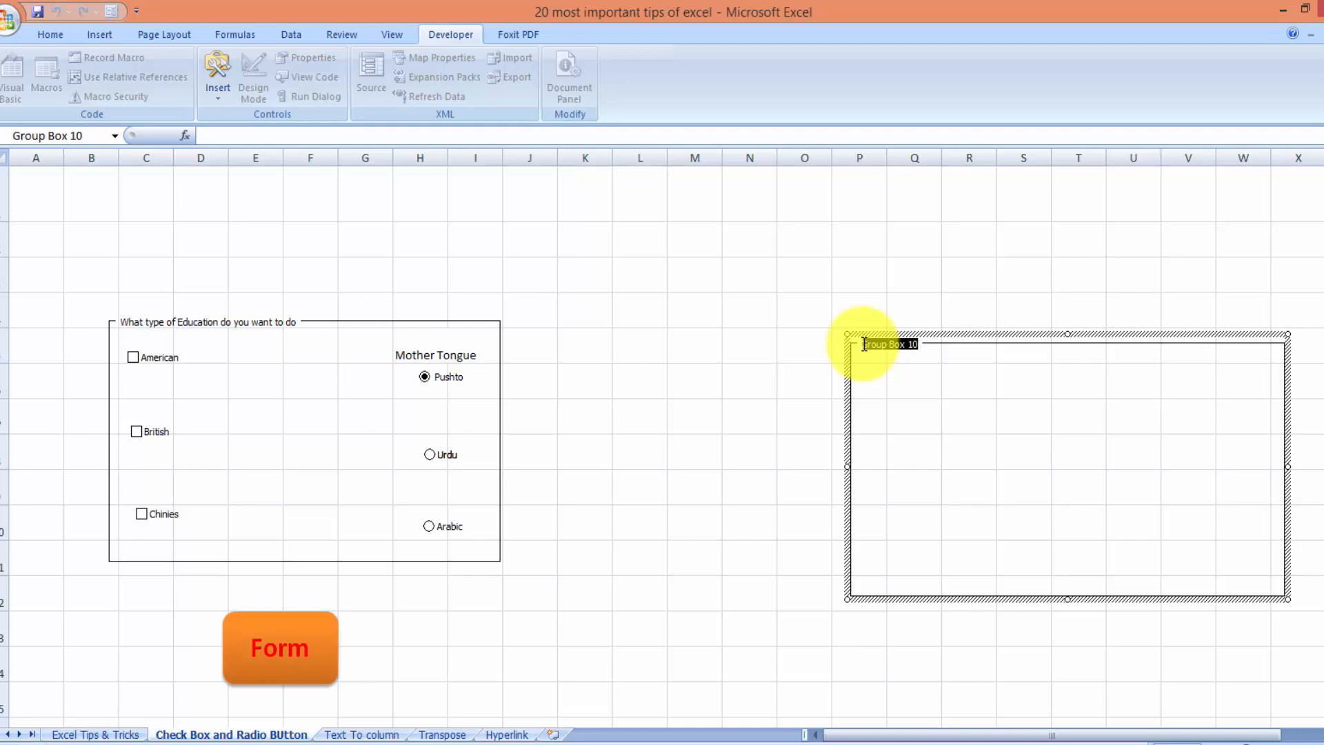
pyautogui.press('Delete')
pyautogui.write('Nationality')
pyautogui.write(' & Language')
pyautogui.click(862, 407)
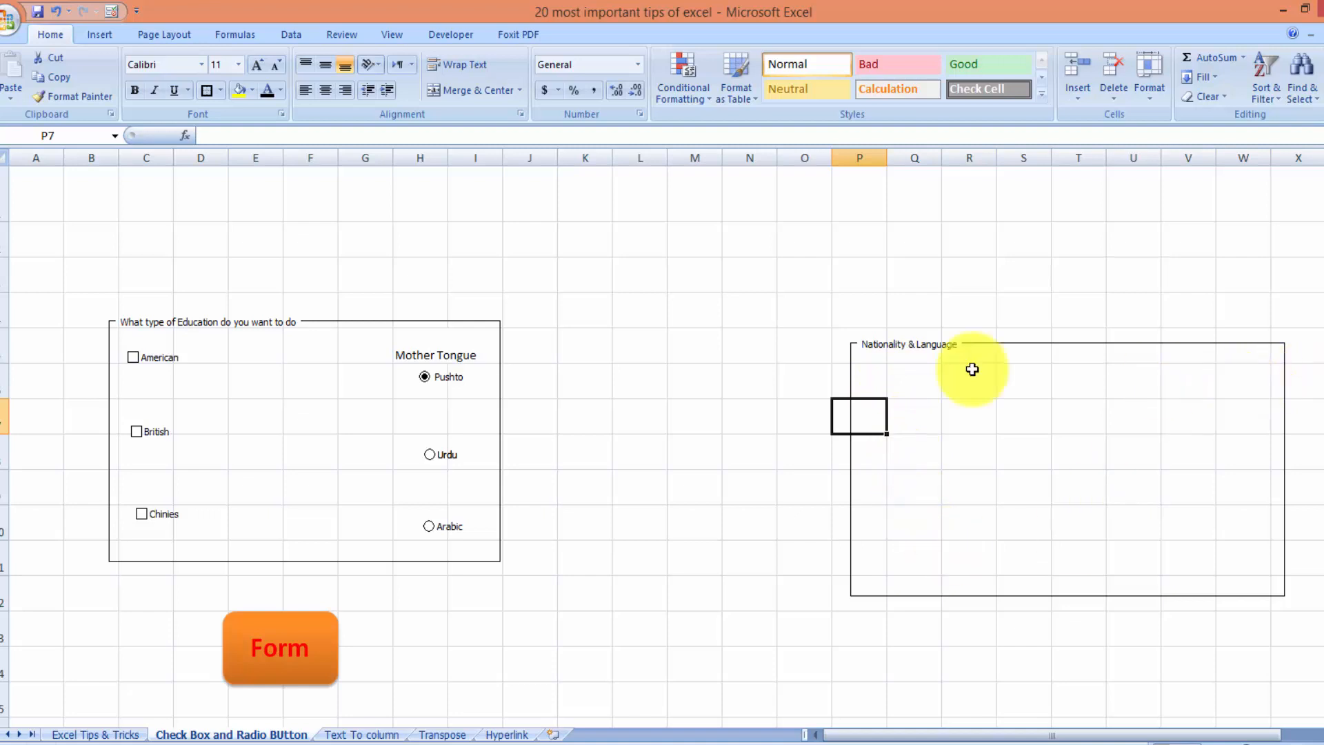
pyautogui.click(734, 352)
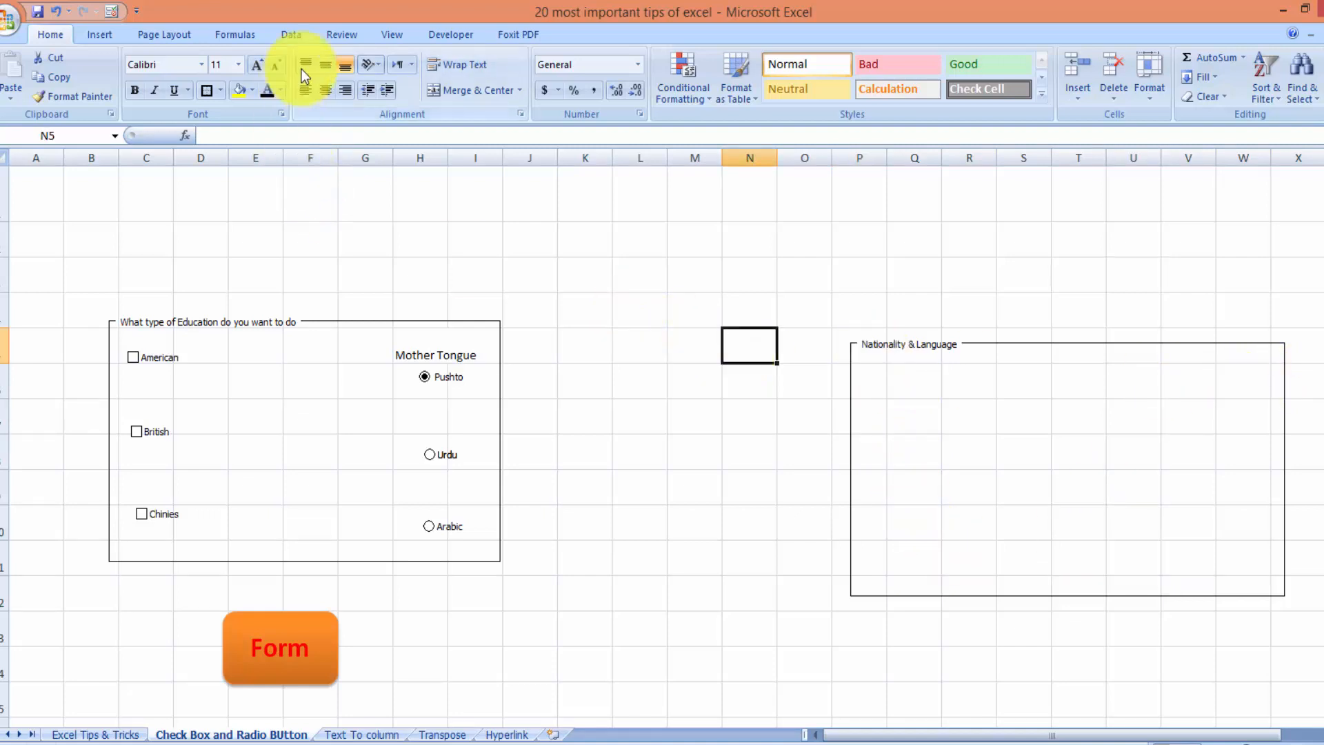
# Step: Add a check box form control in the lower-left corner of the Nationality & Language group box and label it "Afghani"
pyautogui.click(432, 33)
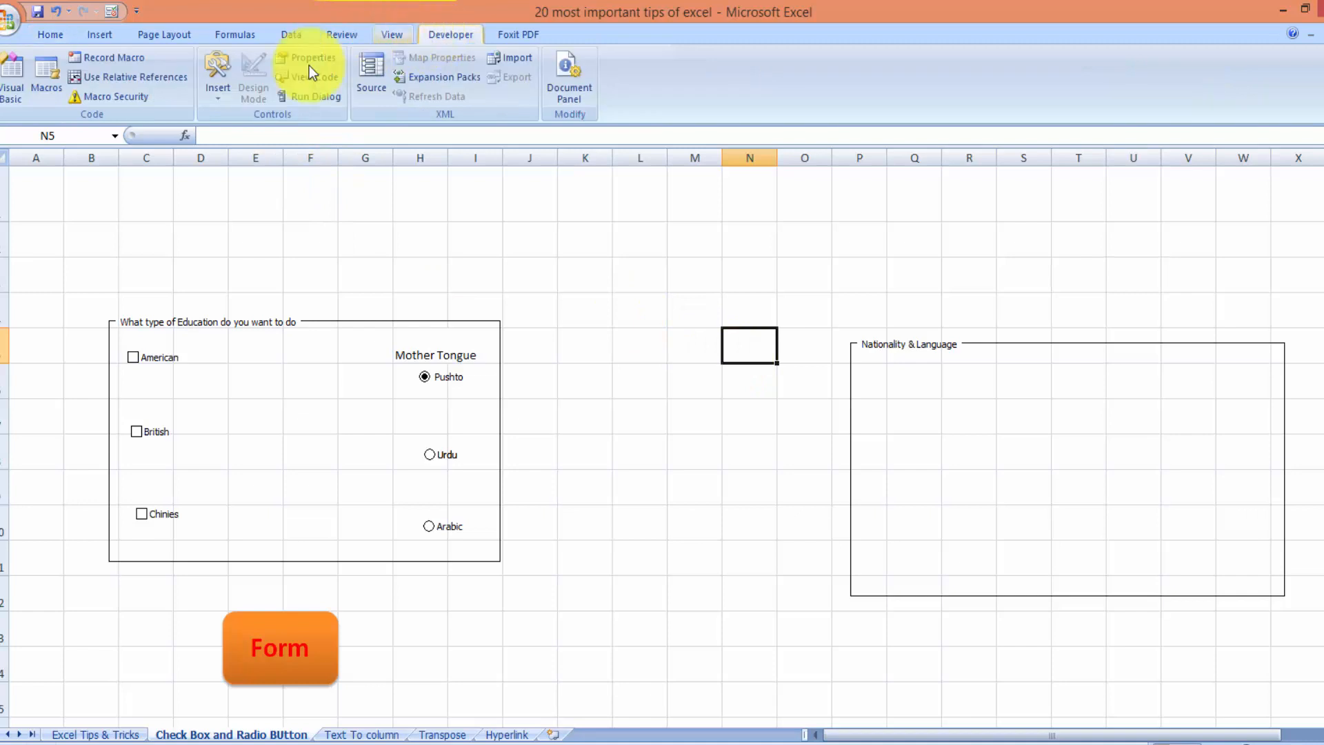
pyautogui.click(215, 100)
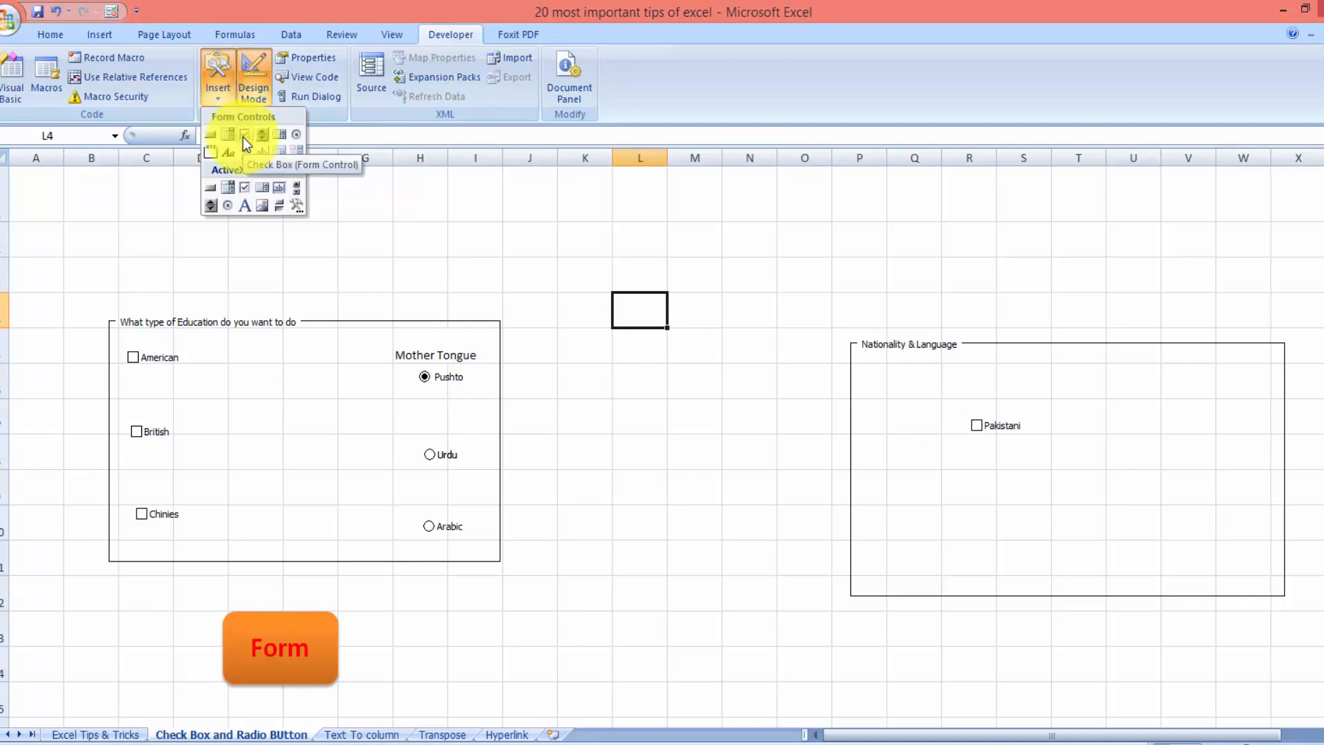
pyautogui.click(242, 138)
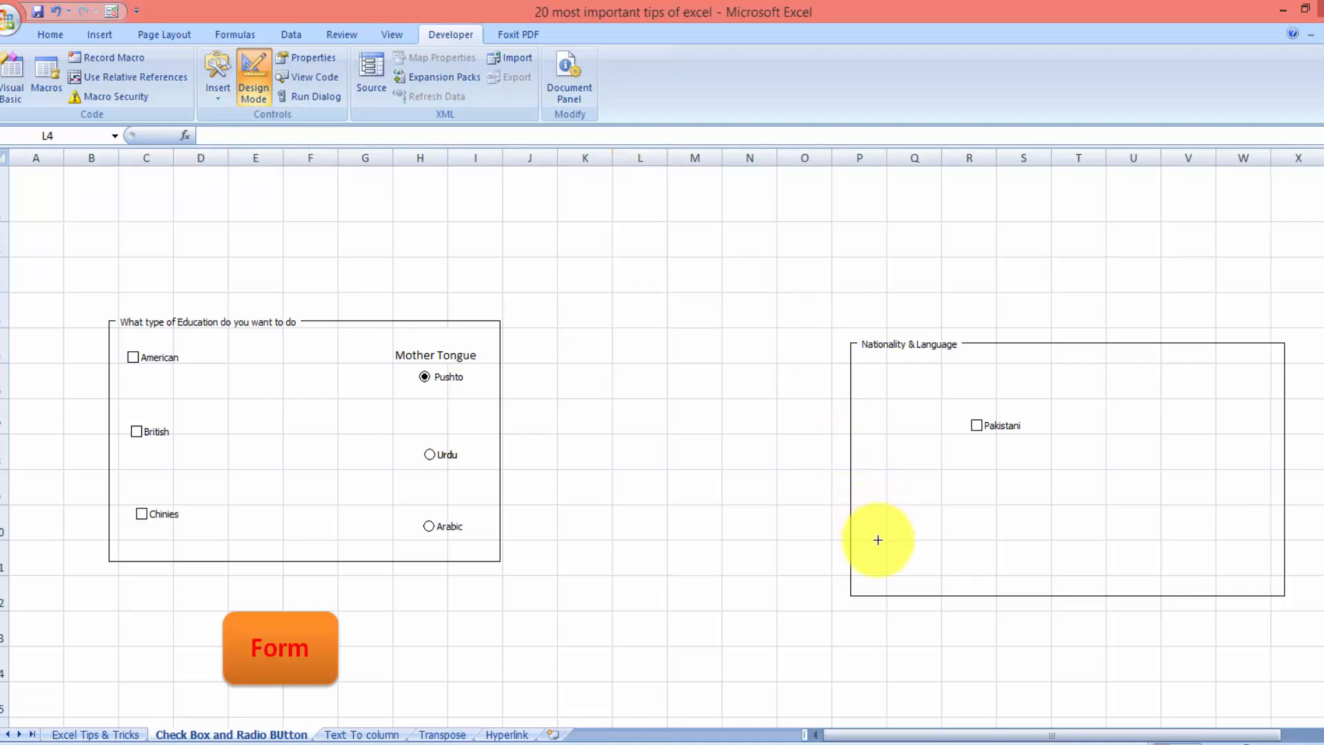
pyautogui.moveTo(877, 540); pyautogui.dragTo(1004, 576)
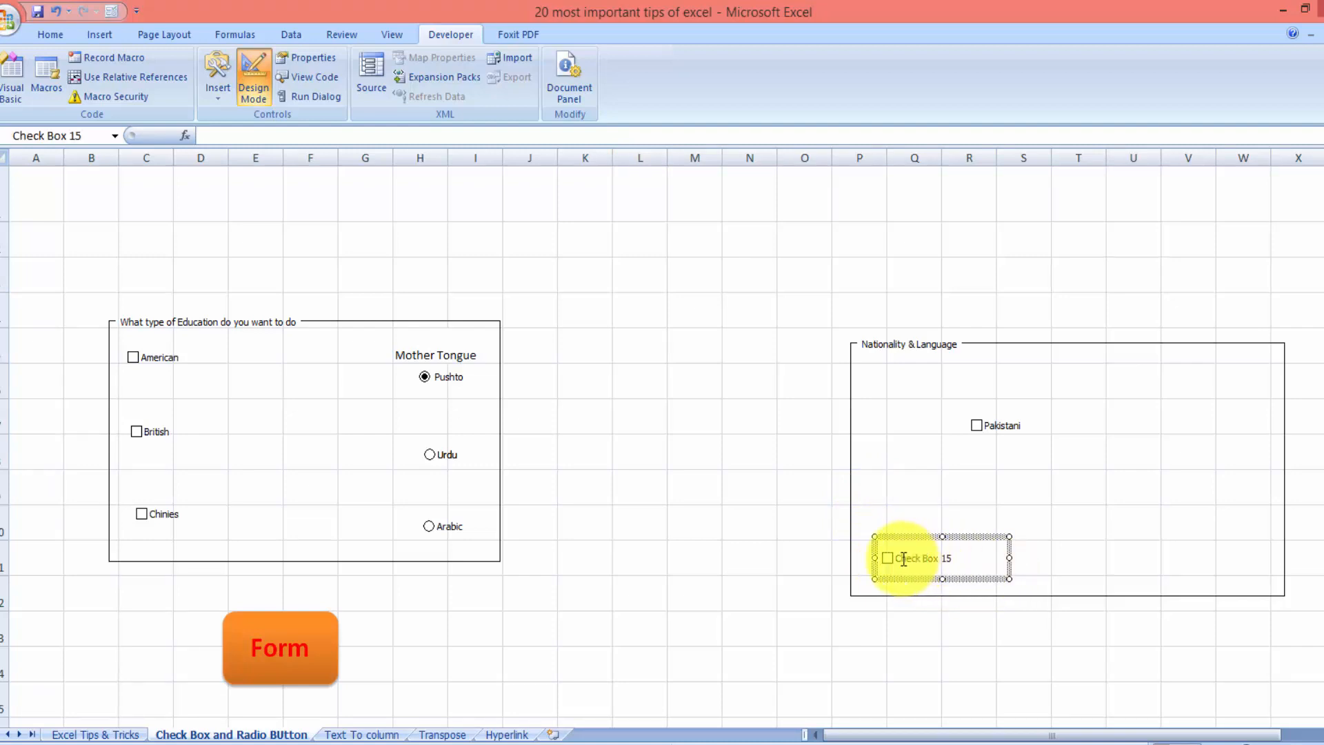
pyautogui.moveTo(894, 558); pyautogui.dragTo(971, 559)
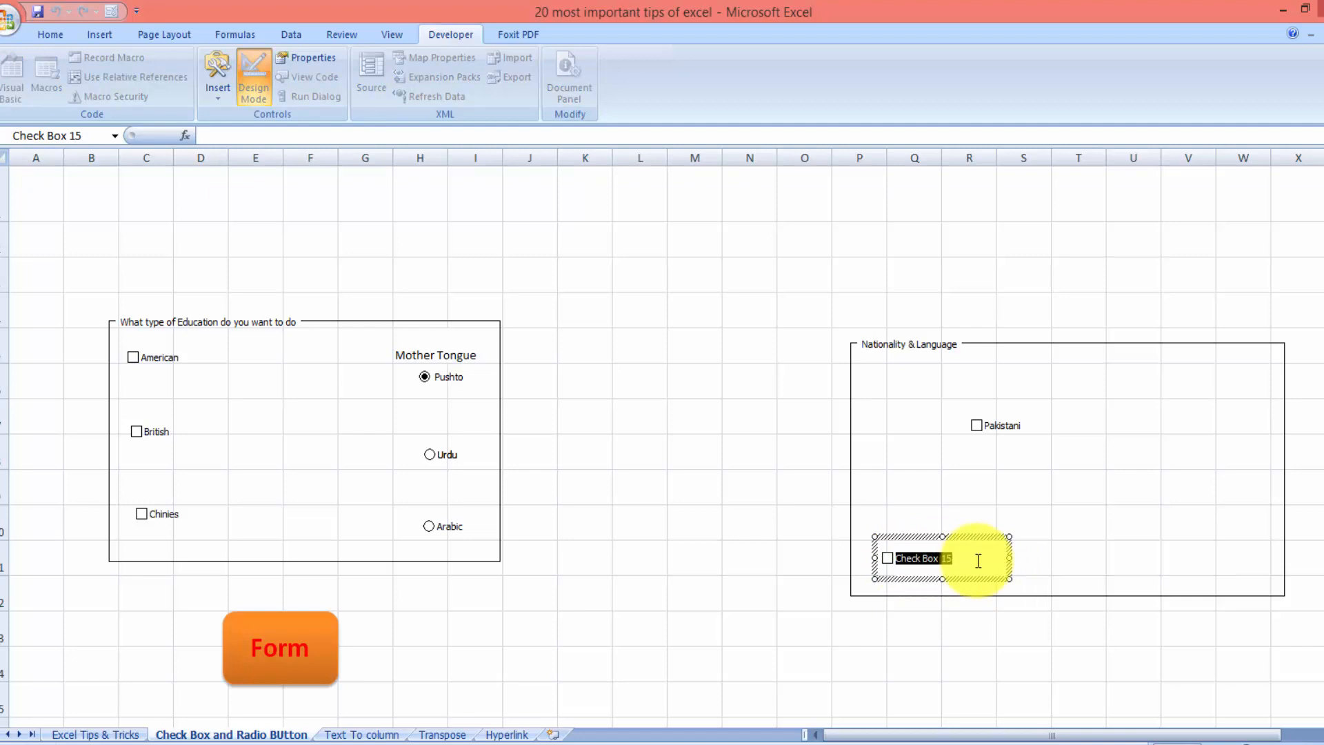
pyautogui.write('Afghani')
pyautogui.press('Tab')
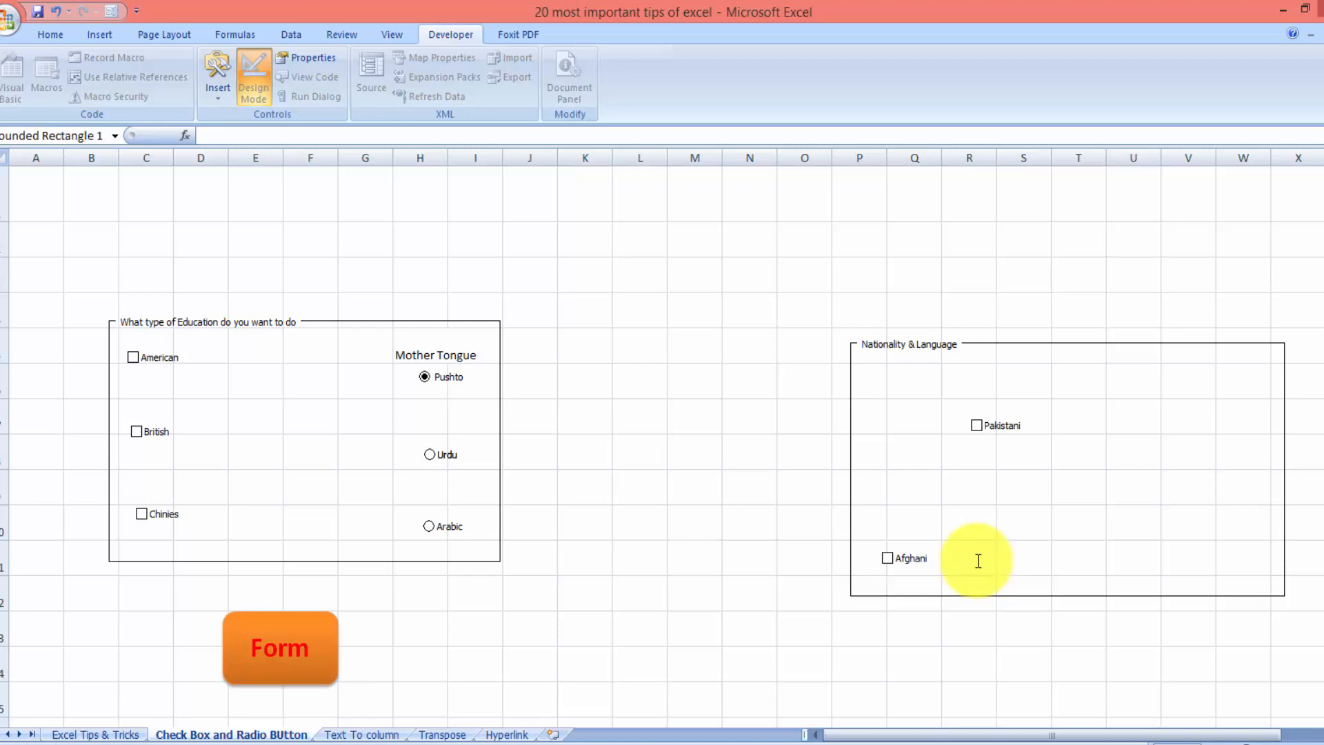
pyautogui.click(1037, 435)
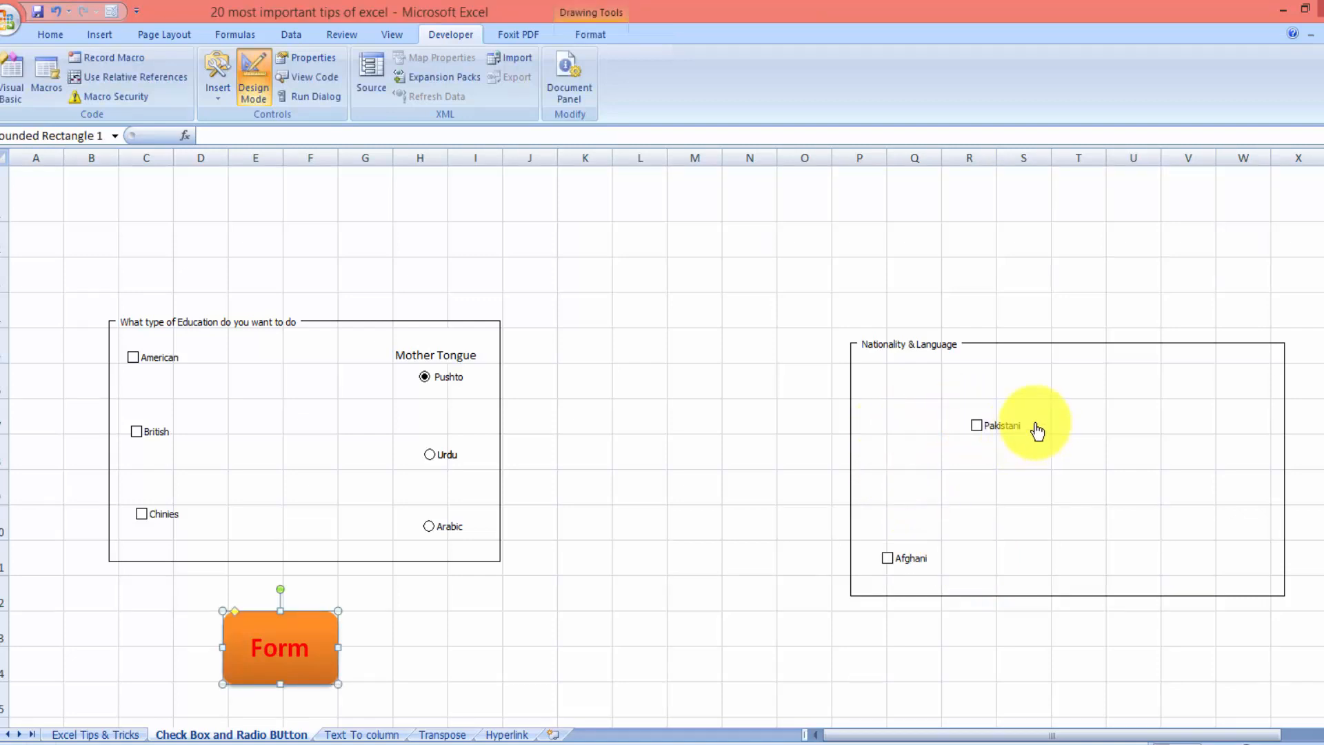
pyautogui.click(1018, 435)
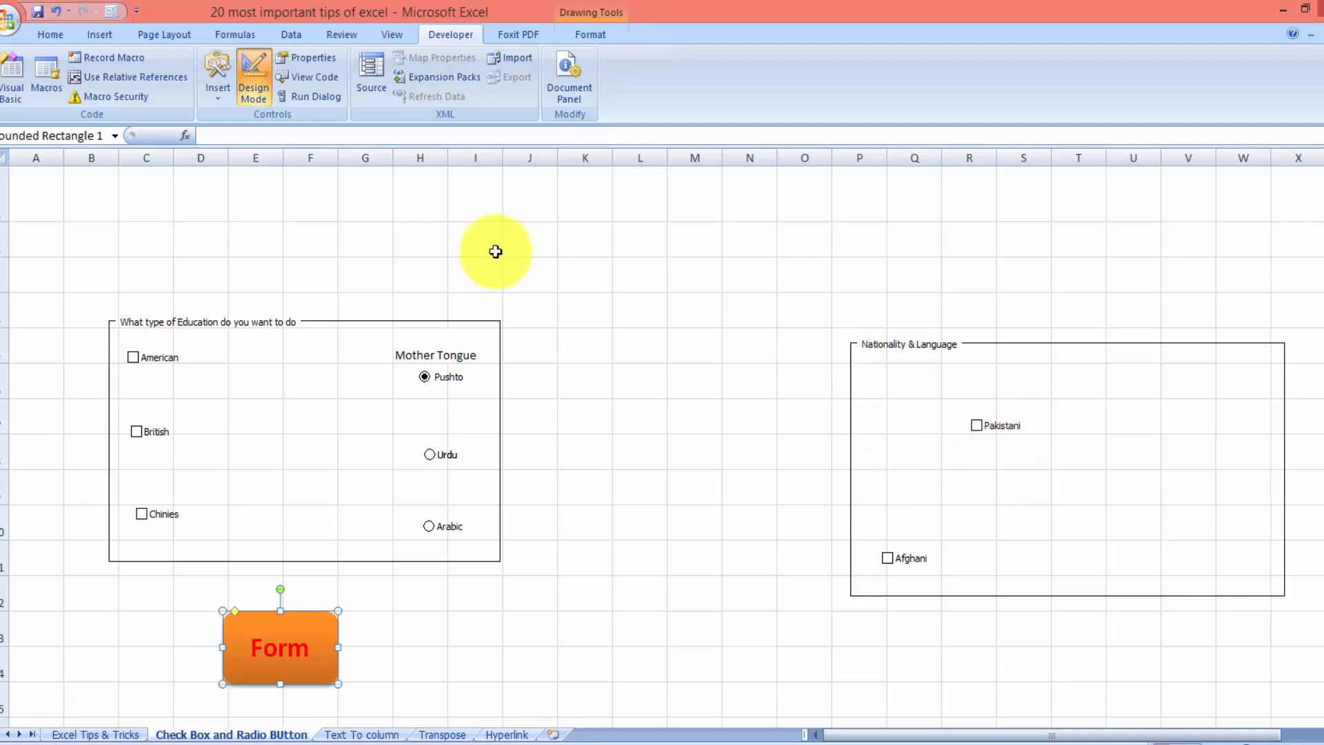
# Step: Add a check box form control in the upper-left corner of the Nationality & Language group box and label it "Indian"
pyautogui.click(217, 90)
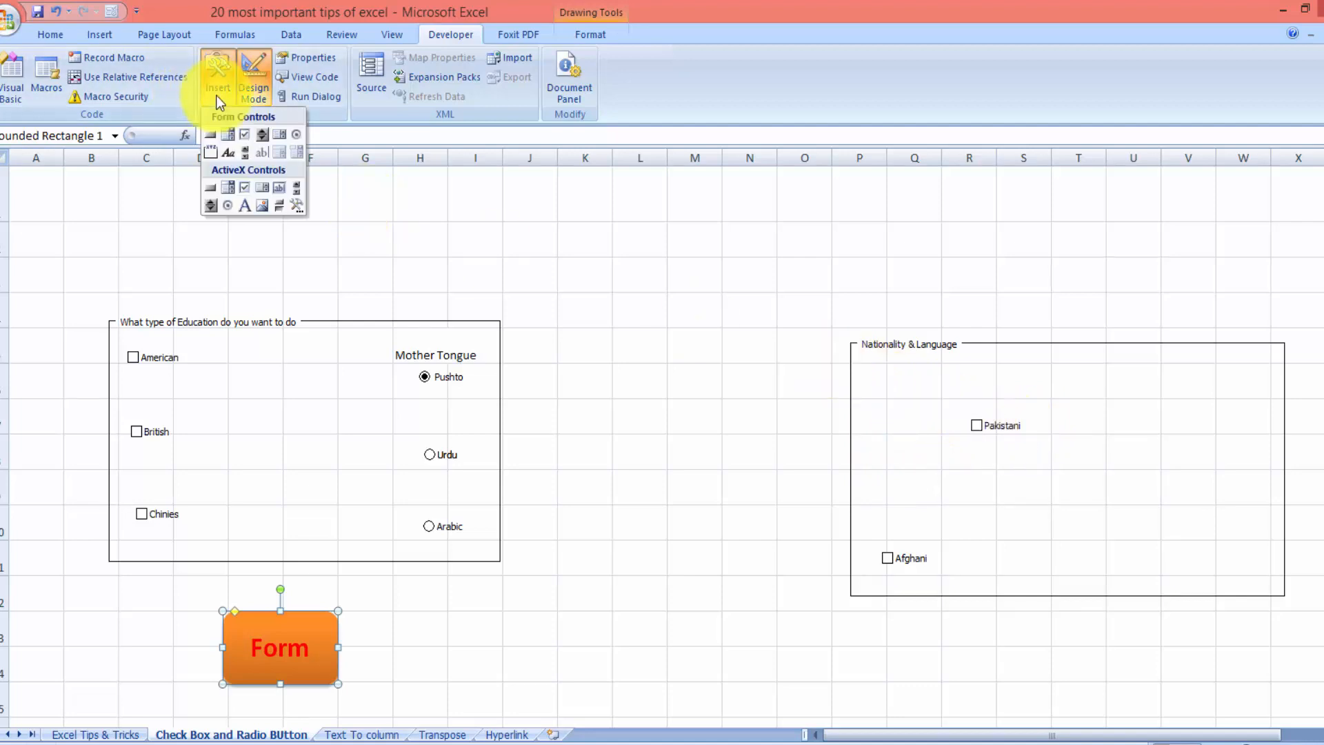
pyautogui.click(244, 136)
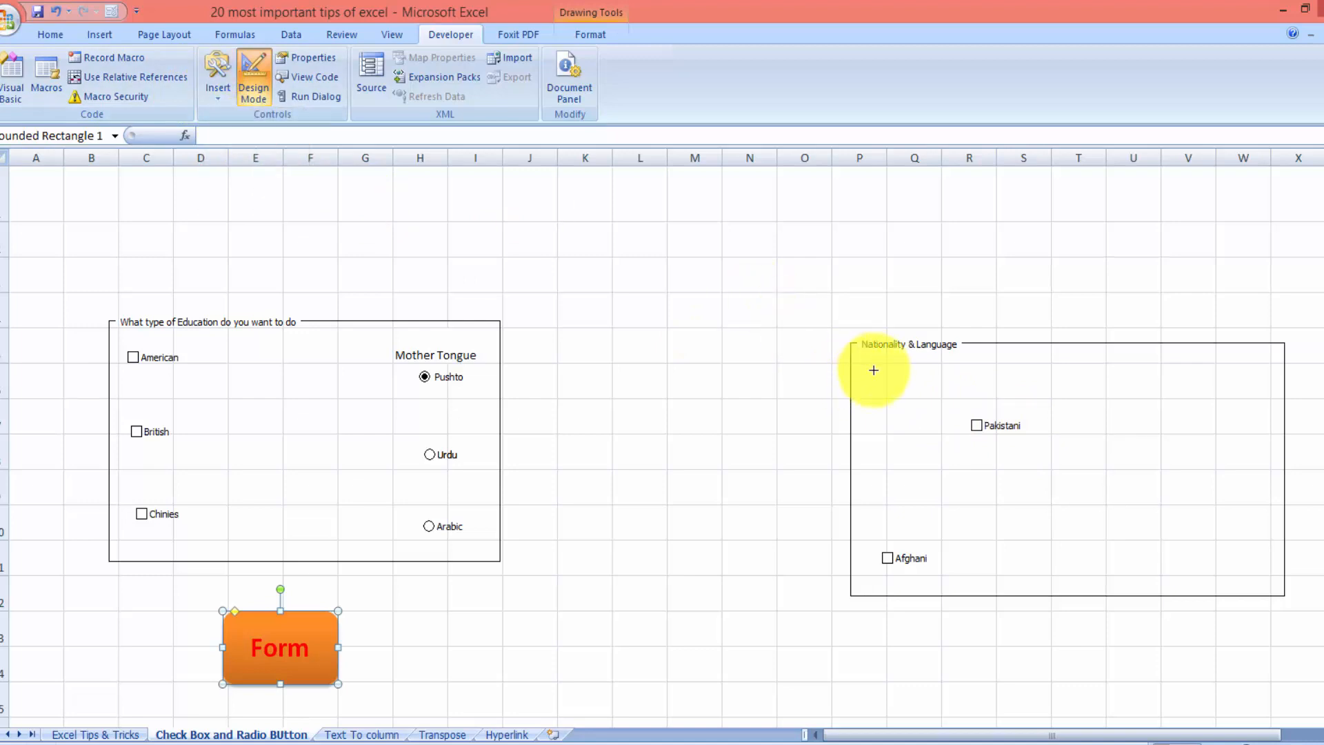
pyautogui.moveTo(871, 368); pyautogui.dragTo(1005, 405)
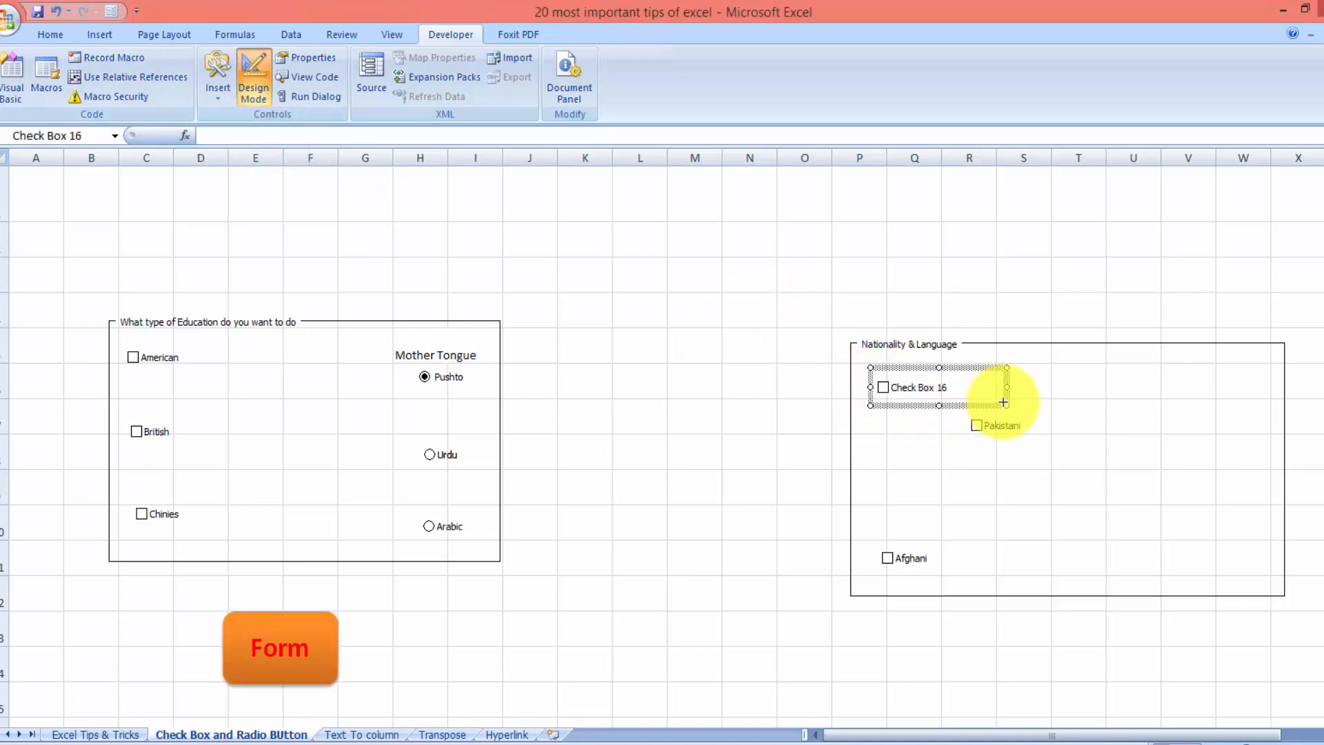
pyautogui.click(894, 387)
pyautogui.moveTo(894, 388); pyautogui.dragTo(956, 392)
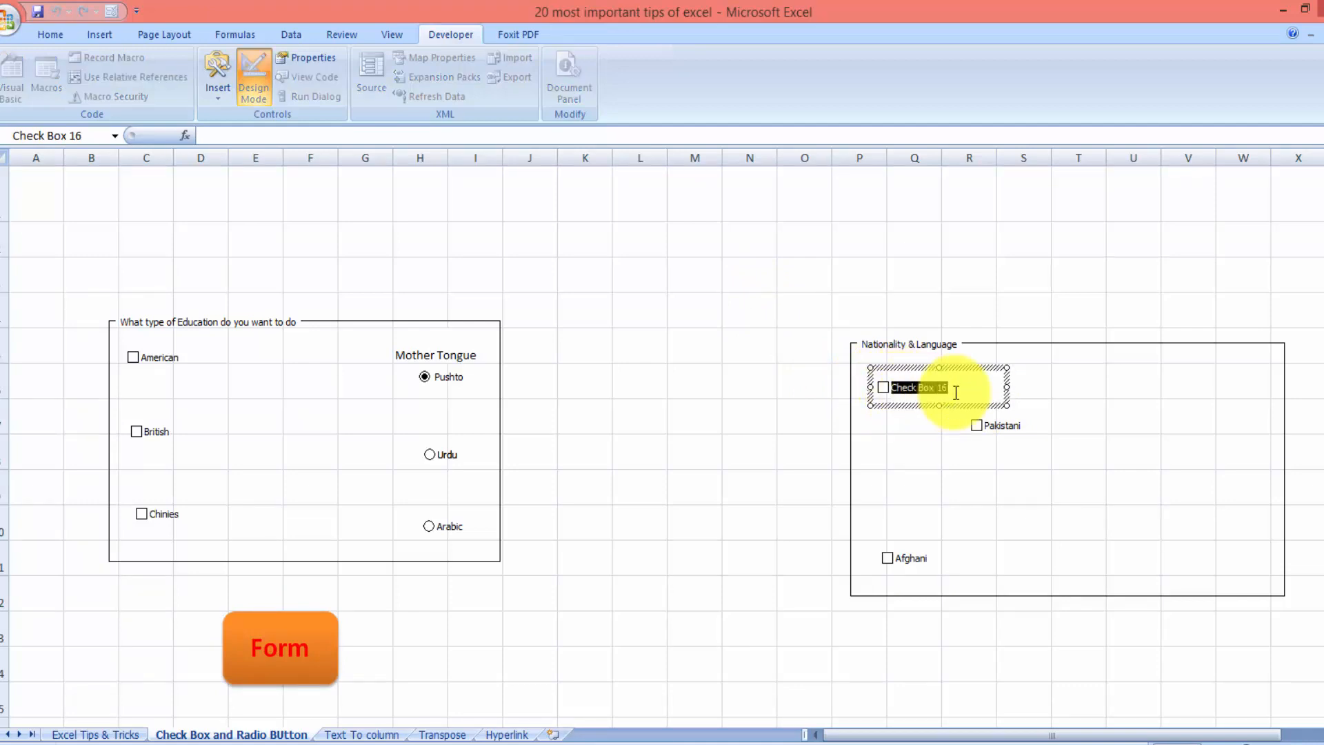
pyautogui.write('Indian')
pyautogui.press('Tab')
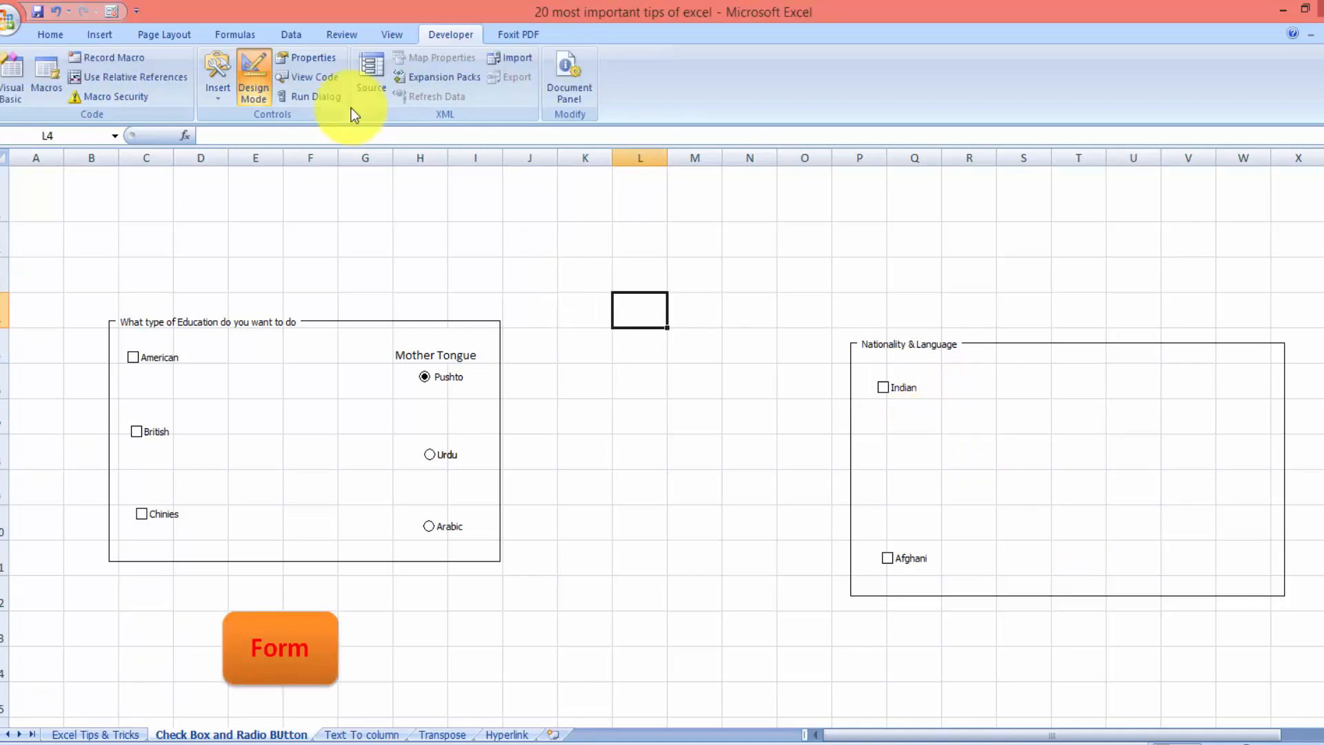
# Step: Add a check box form control between Indian and Afghani in the Nationality & Language group box and label it "Pakistan"
pyautogui.click(220, 100)
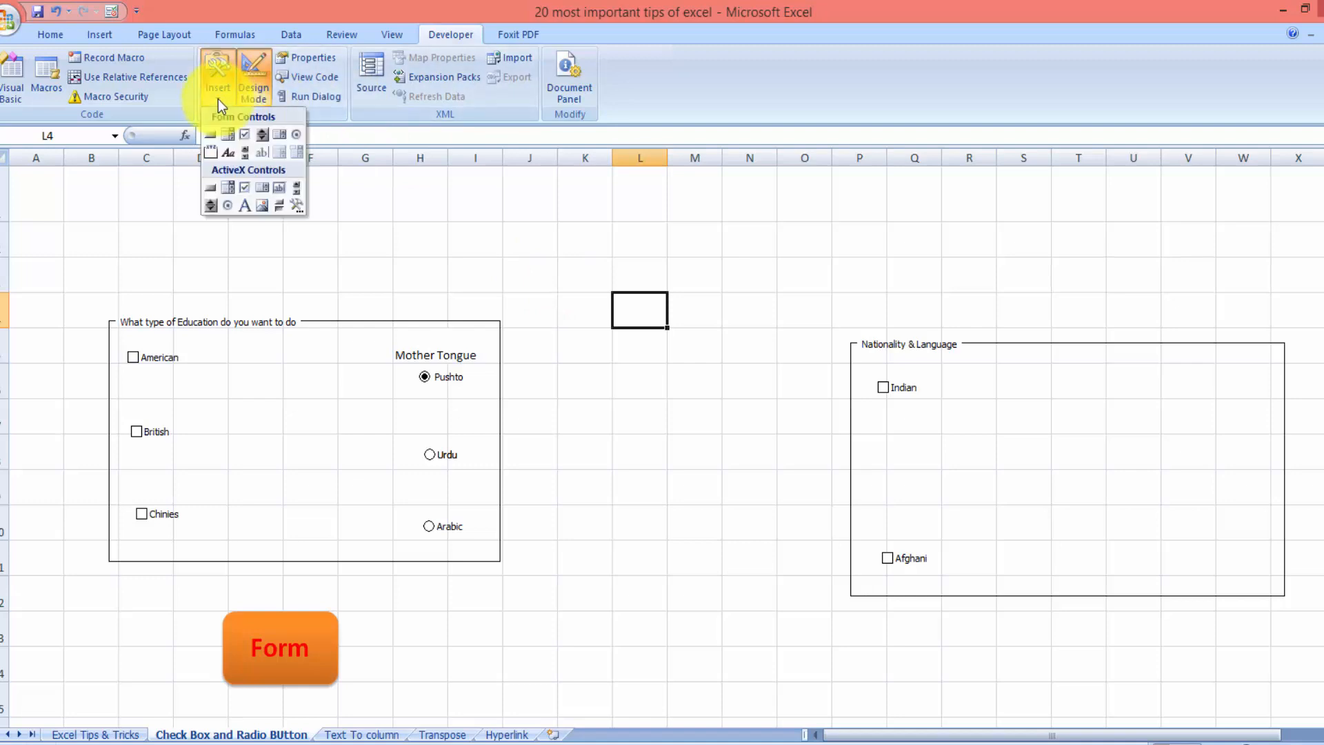
pyautogui.click(245, 134)
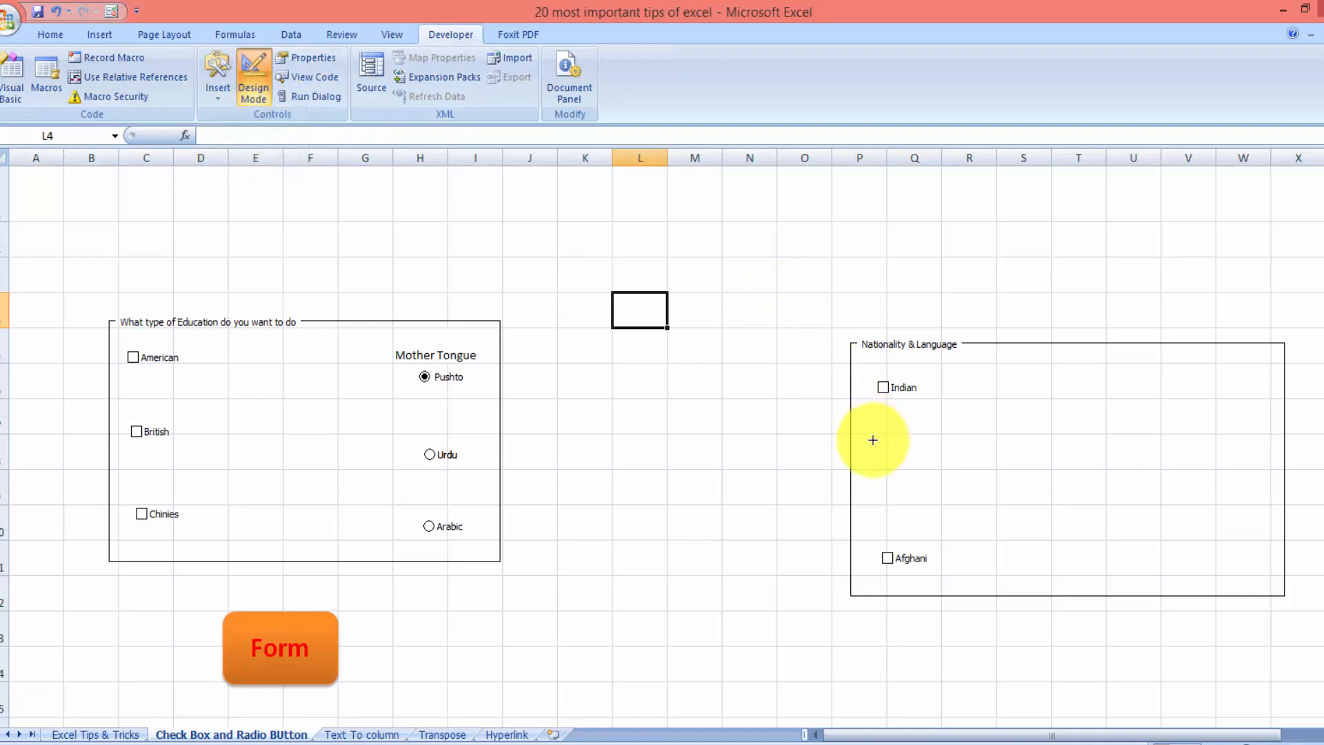
pyautogui.moveTo(880, 442); pyautogui.dragTo(1018, 482)
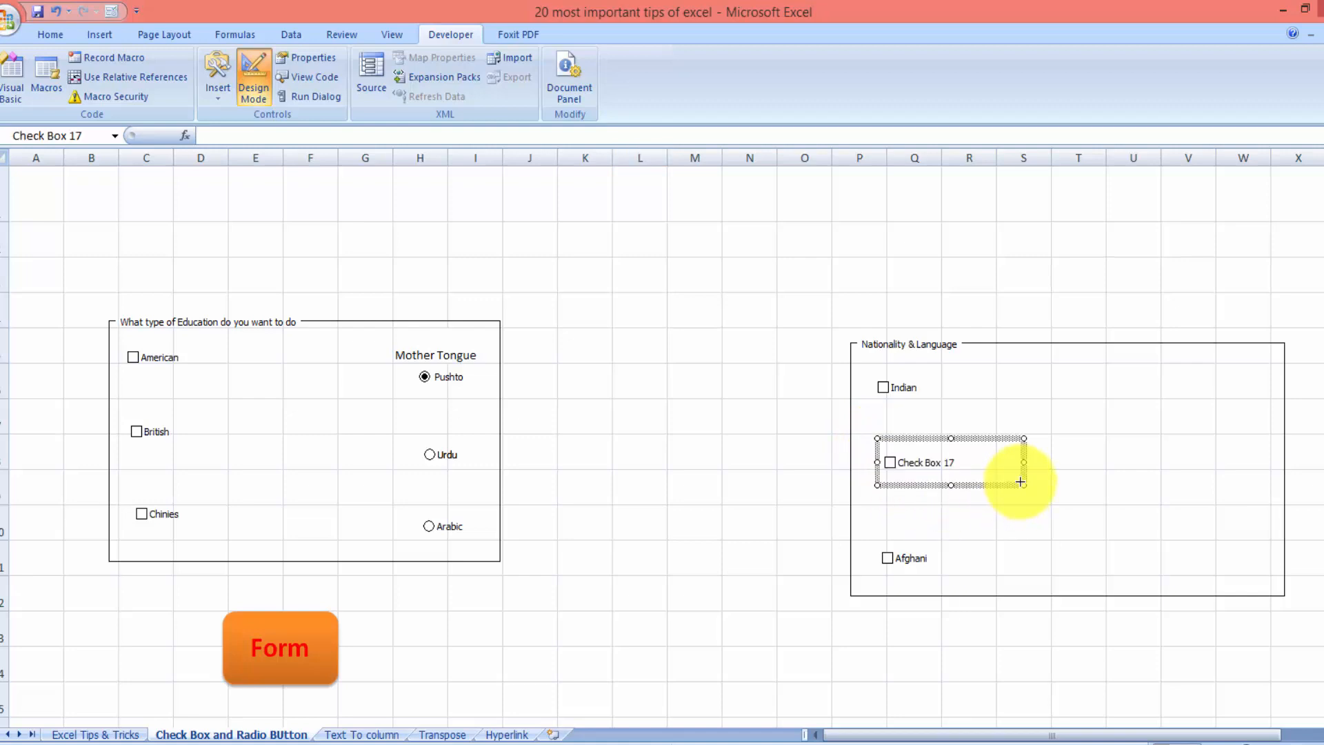
pyautogui.click(896, 459)
pyautogui.moveTo(897, 459); pyautogui.dragTo(958, 467)
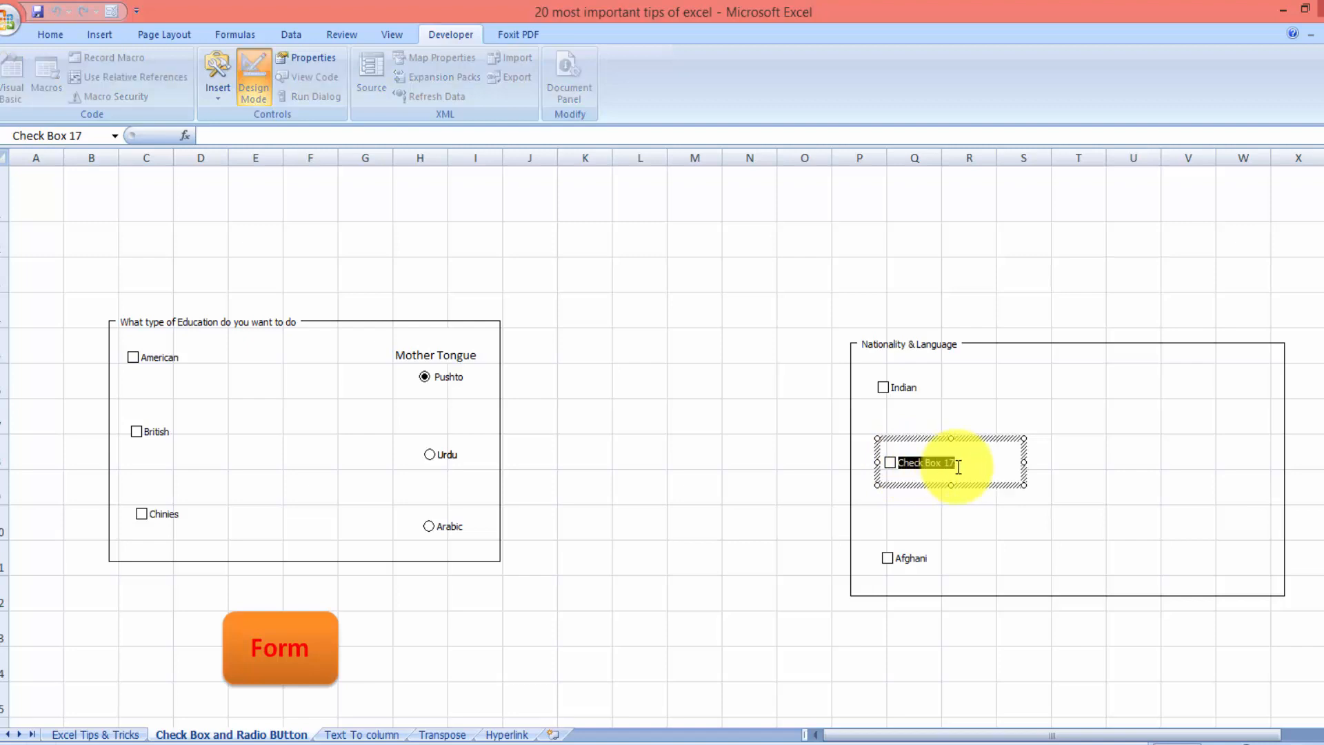
pyautogui.write('Pakistan')
pyautogui.press('Tab')
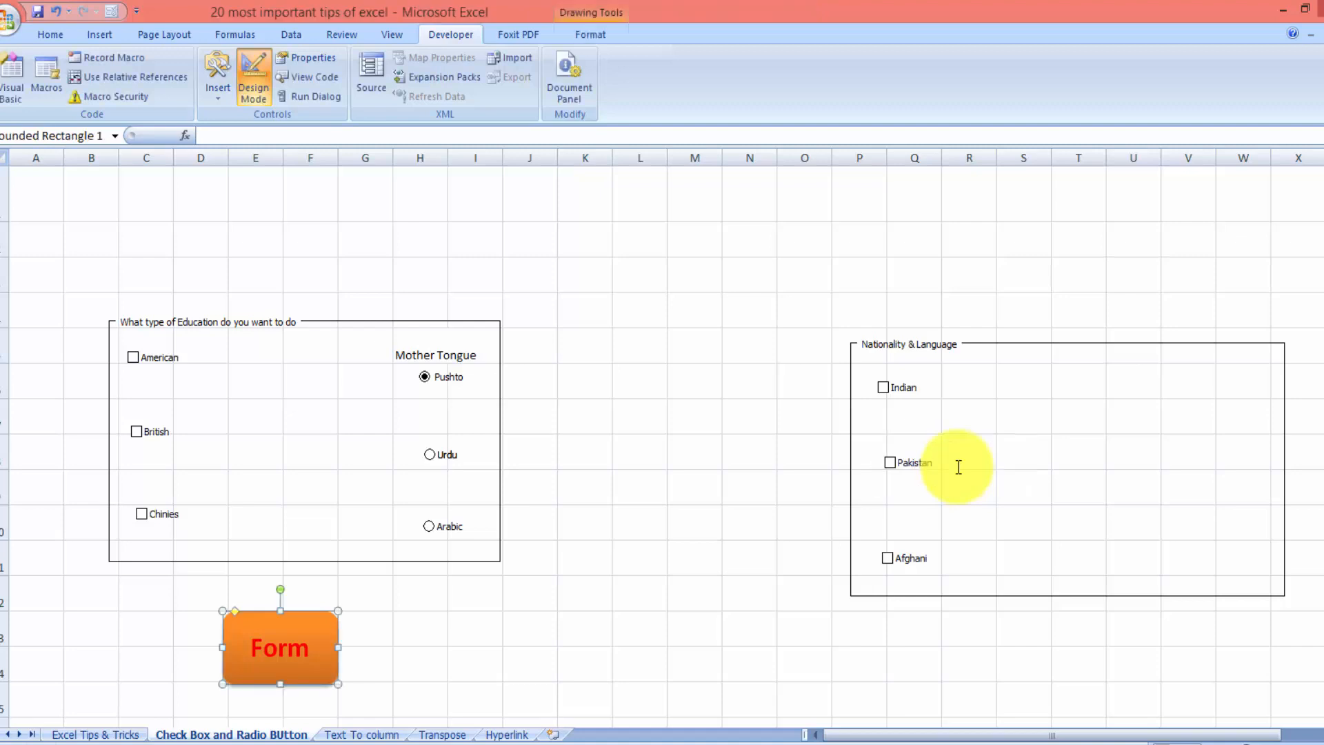
pyautogui.click(750, 455)
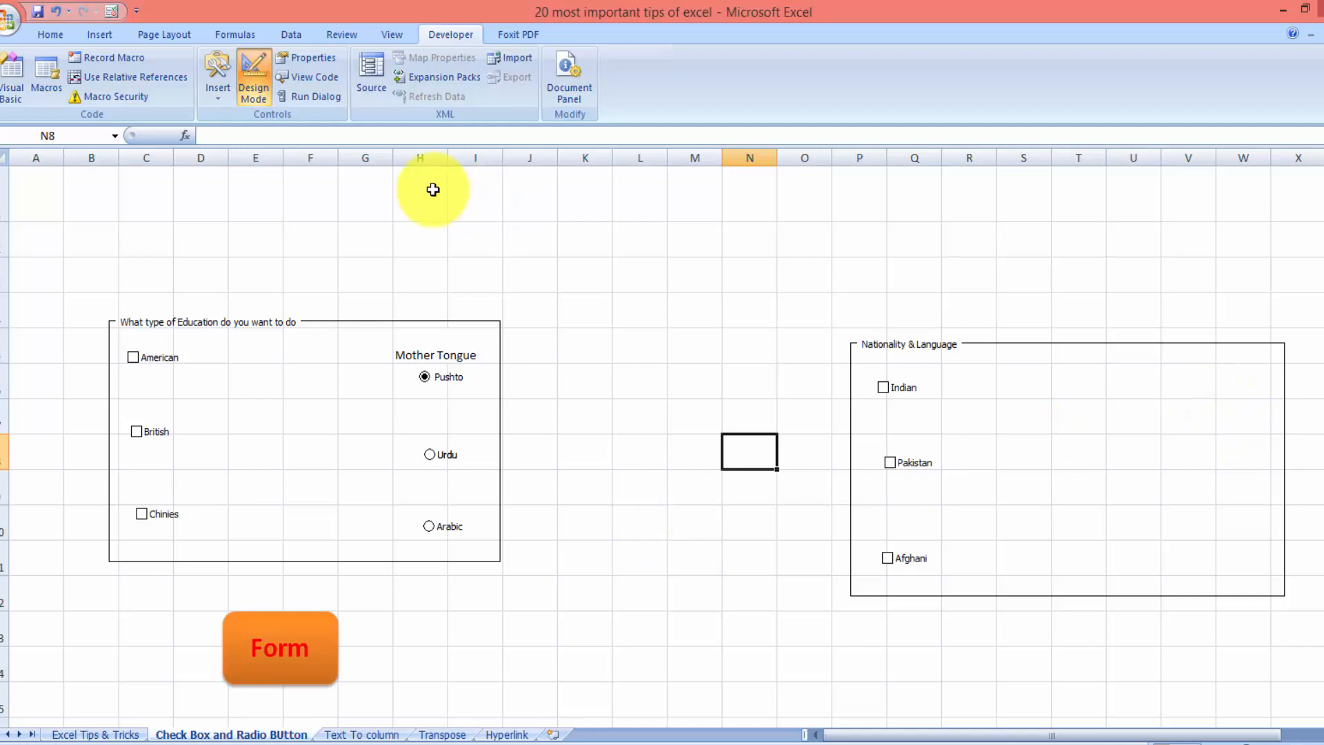
# Step: Add an option button form control in the upper-right corner of the Nationality & Language group box and label it "Pashto"
pyautogui.click(217, 98)
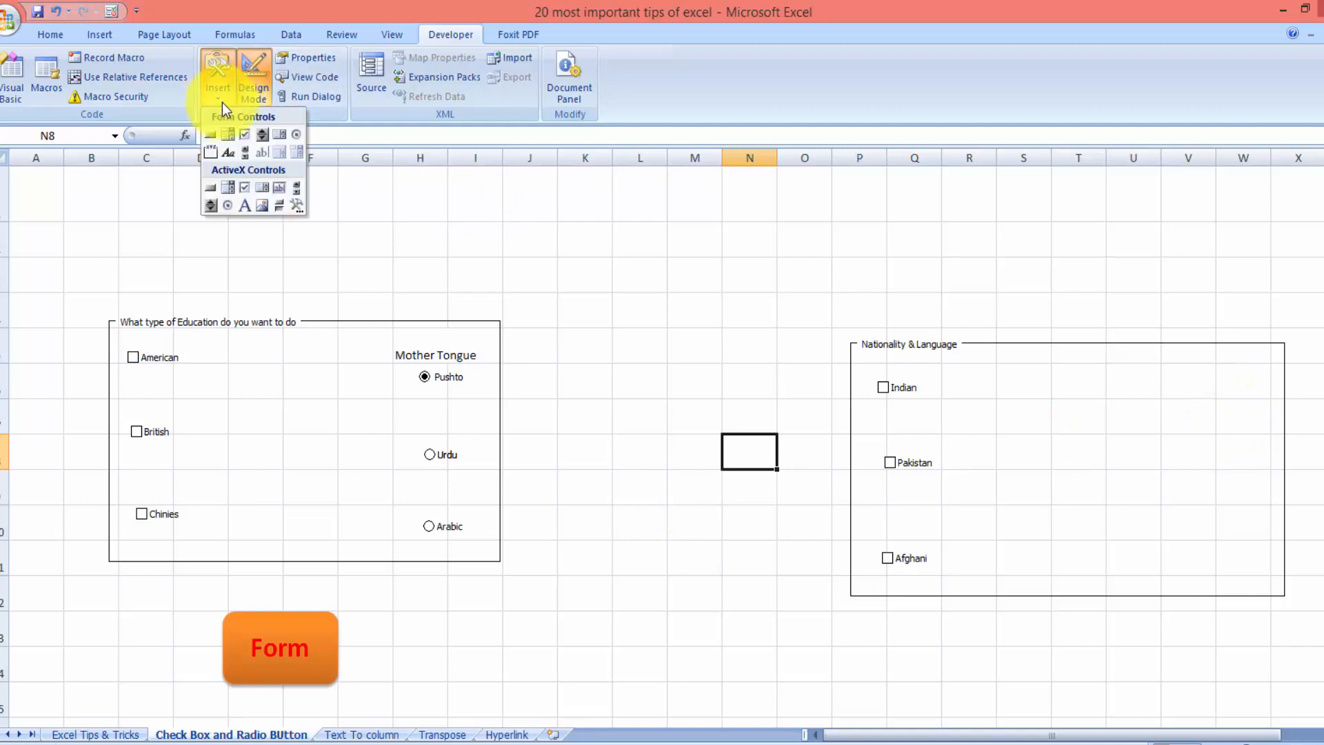
pyautogui.click(296, 135)
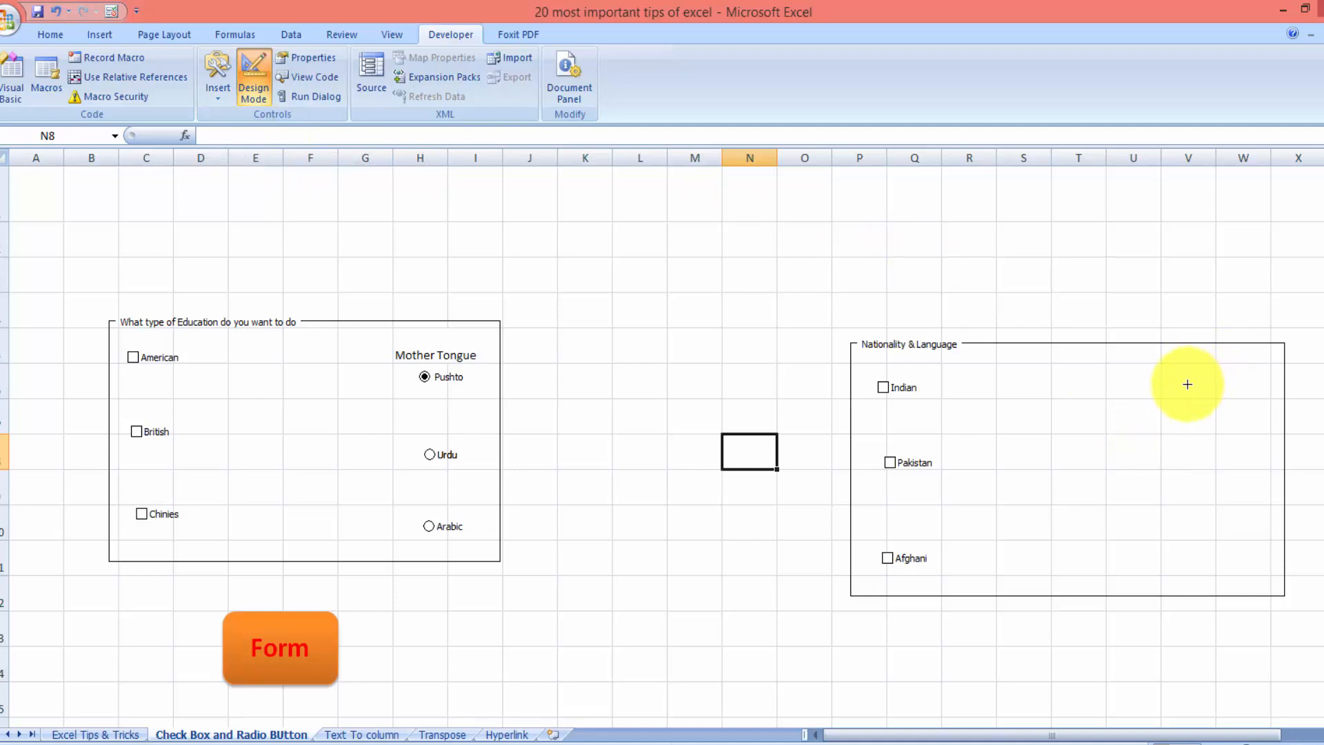
pyautogui.moveTo(1176, 392)
pyautogui.mouseDown()
pyautogui.moveTo(1211, 414)
pyautogui.moveTo(1271, 421)
pyautogui.mouseUp()
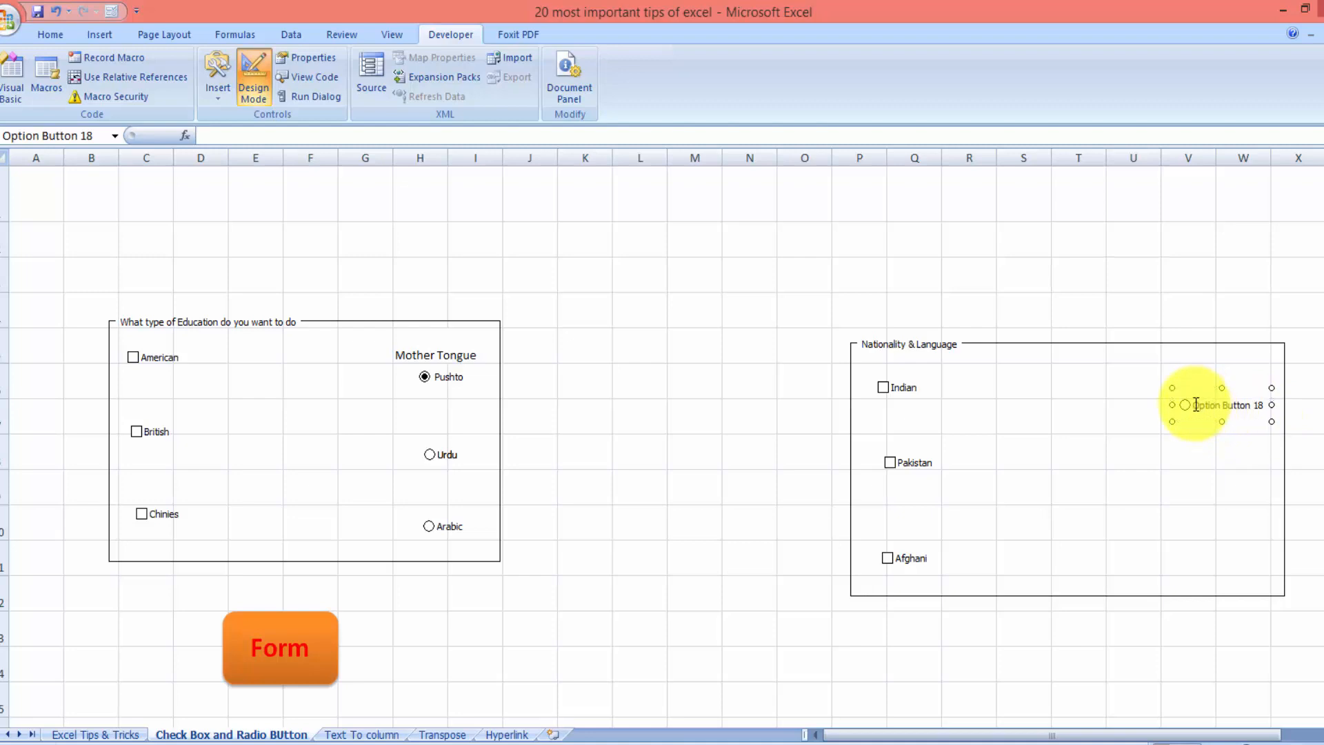
pyautogui.moveTo(1192, 404); pyautogui.dragTo(1271, 407)
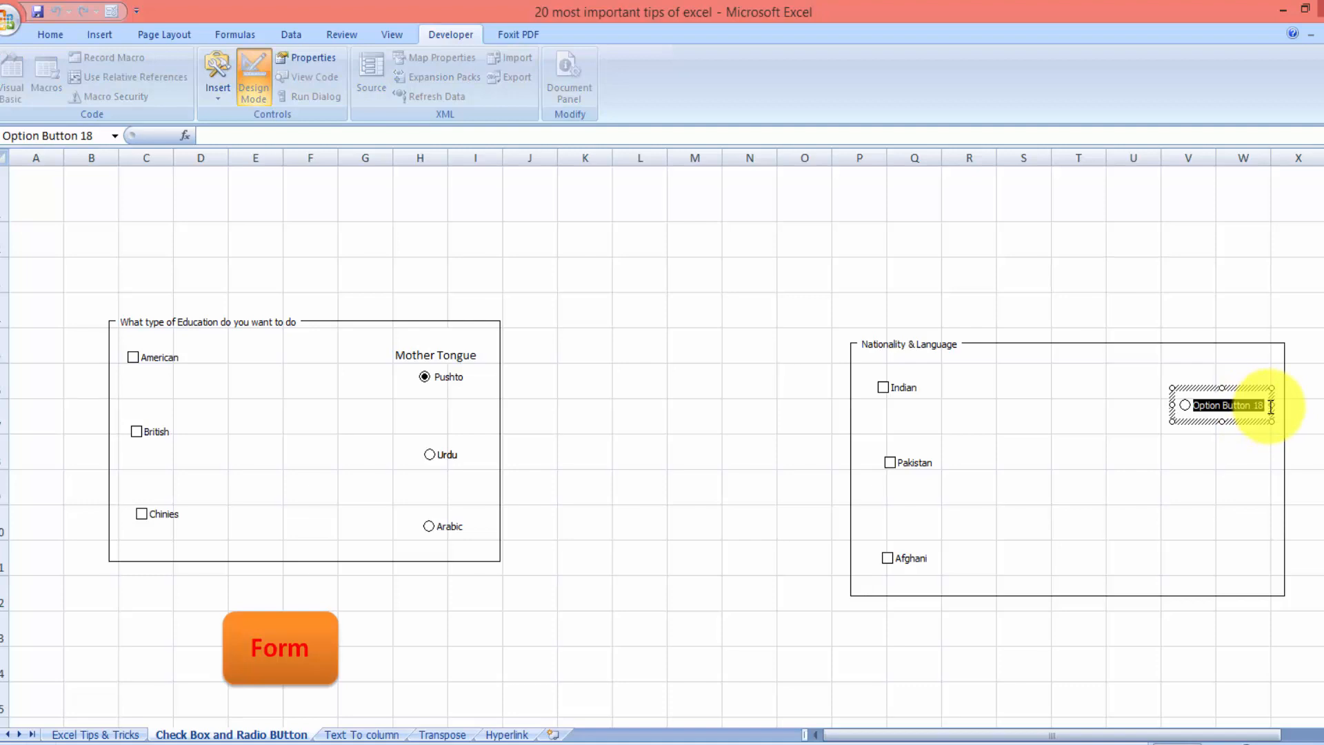
pyautogui.write('Pashto')
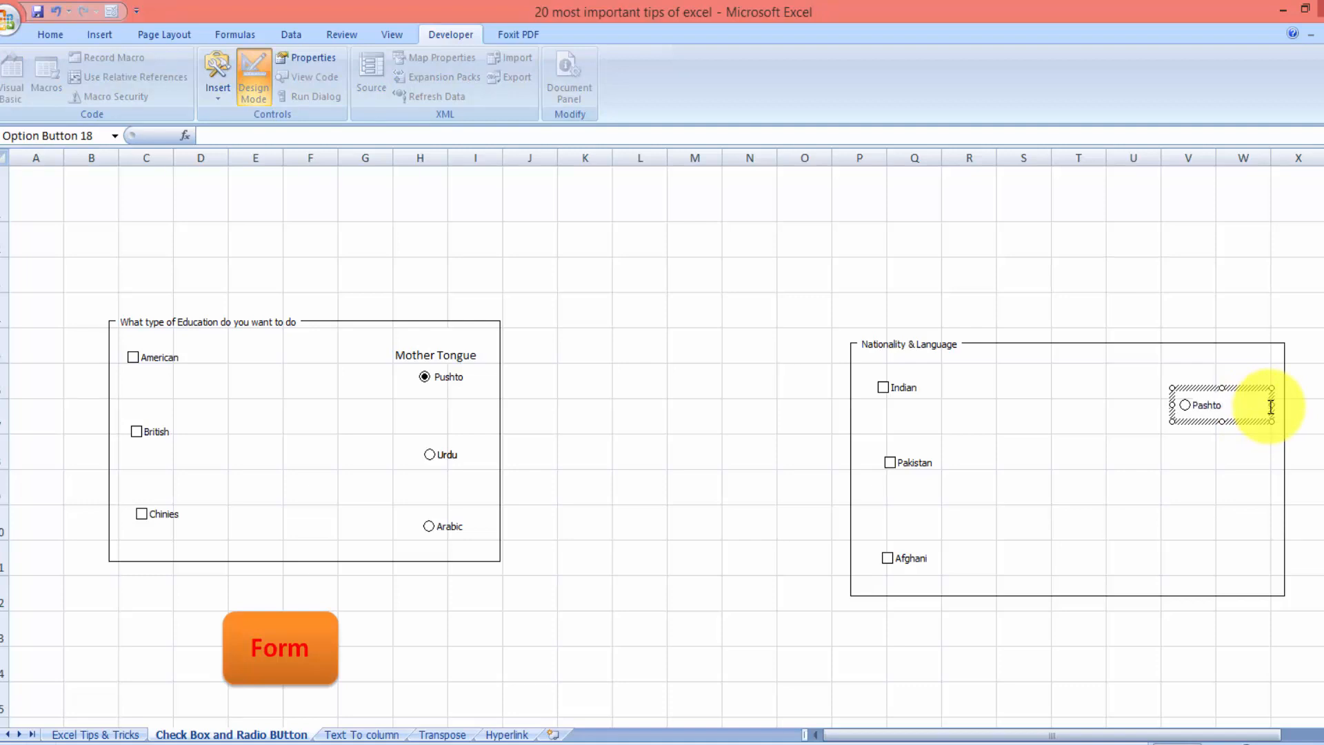
pyautogui.press('Tab')
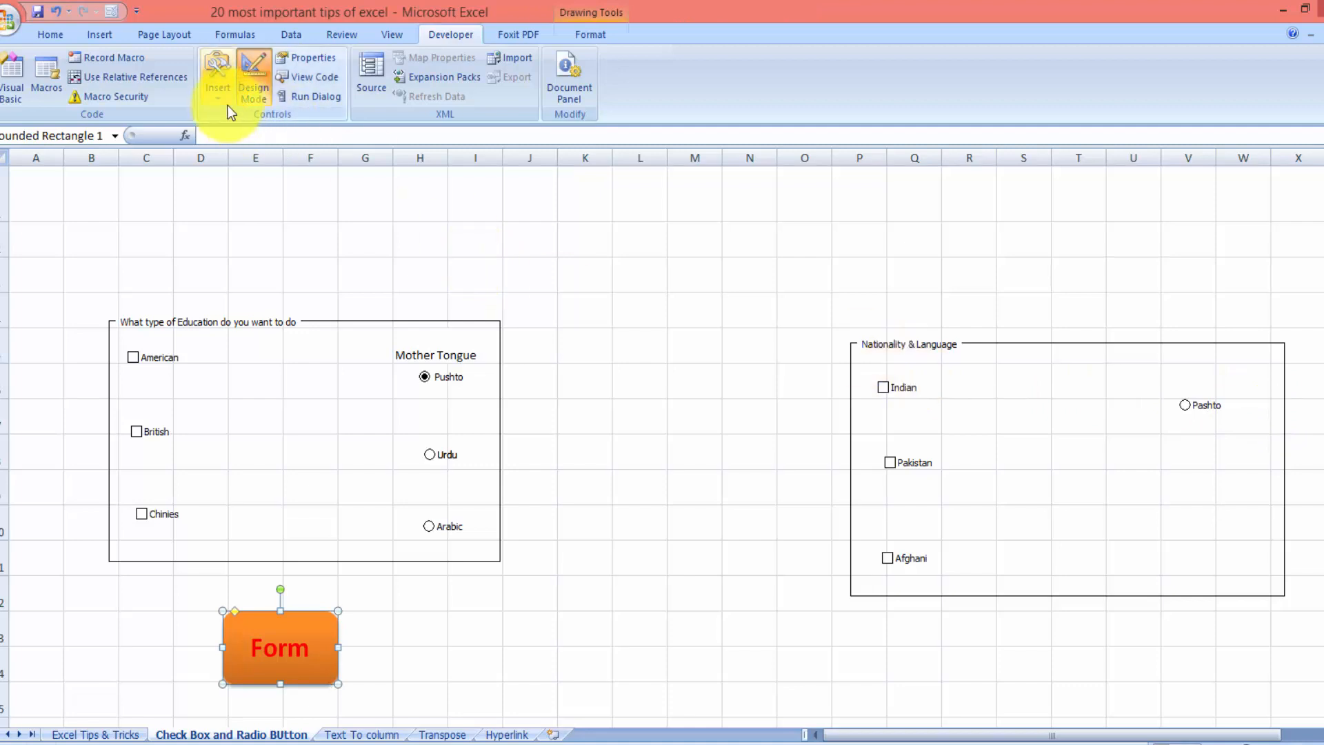
# Step: Add an option button form control below Pashto in the Nationality & Language group box and label it "Urdu"
pyautogui.click(220, 101)
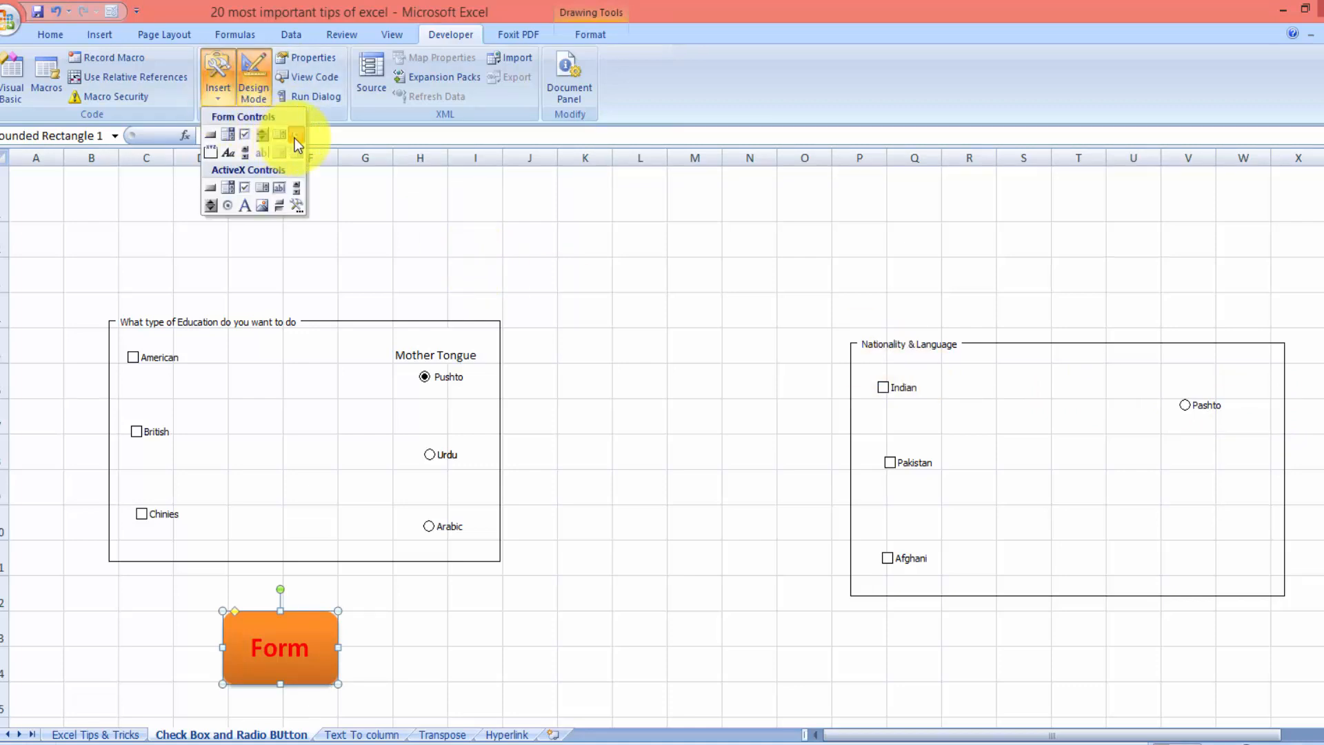
pyautogui.click(295, 136)
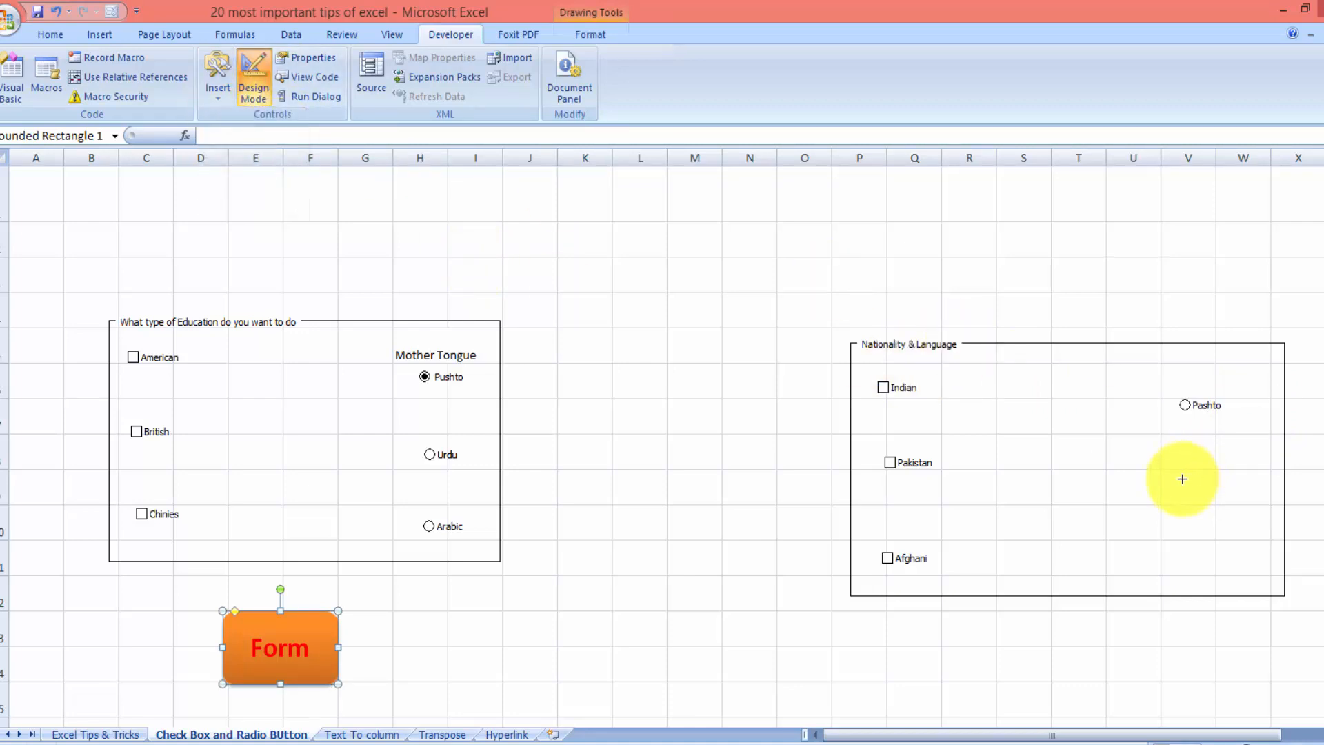
pyautogui.moveTo(1182, 478)
pyautogui.mouseDown()
pyautogui.moveTo(1279, 500)
pyautogui.moveTo(1206, 490)
pyautogui.moveTo(1274, 490)
pyautogui.mouseUp()
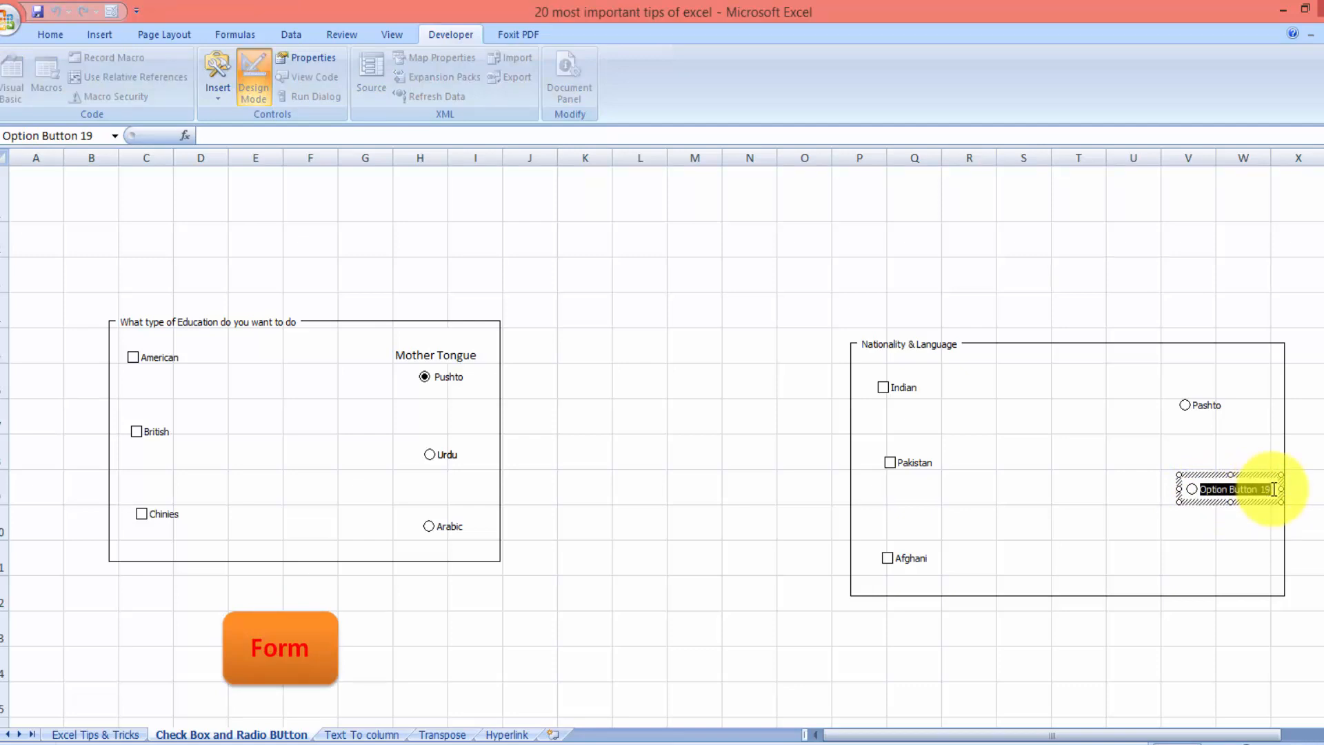
pyautogui.write('Urdu')
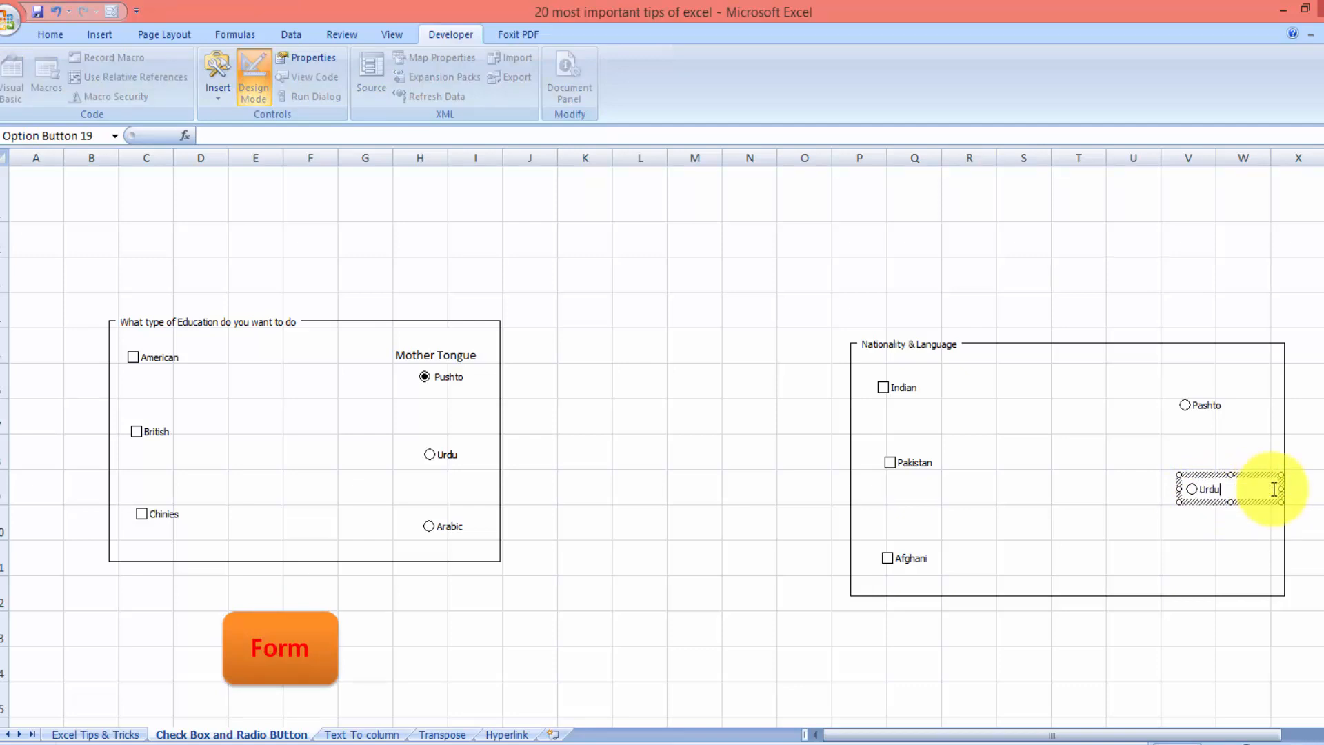
pyautogui.press('Tab')
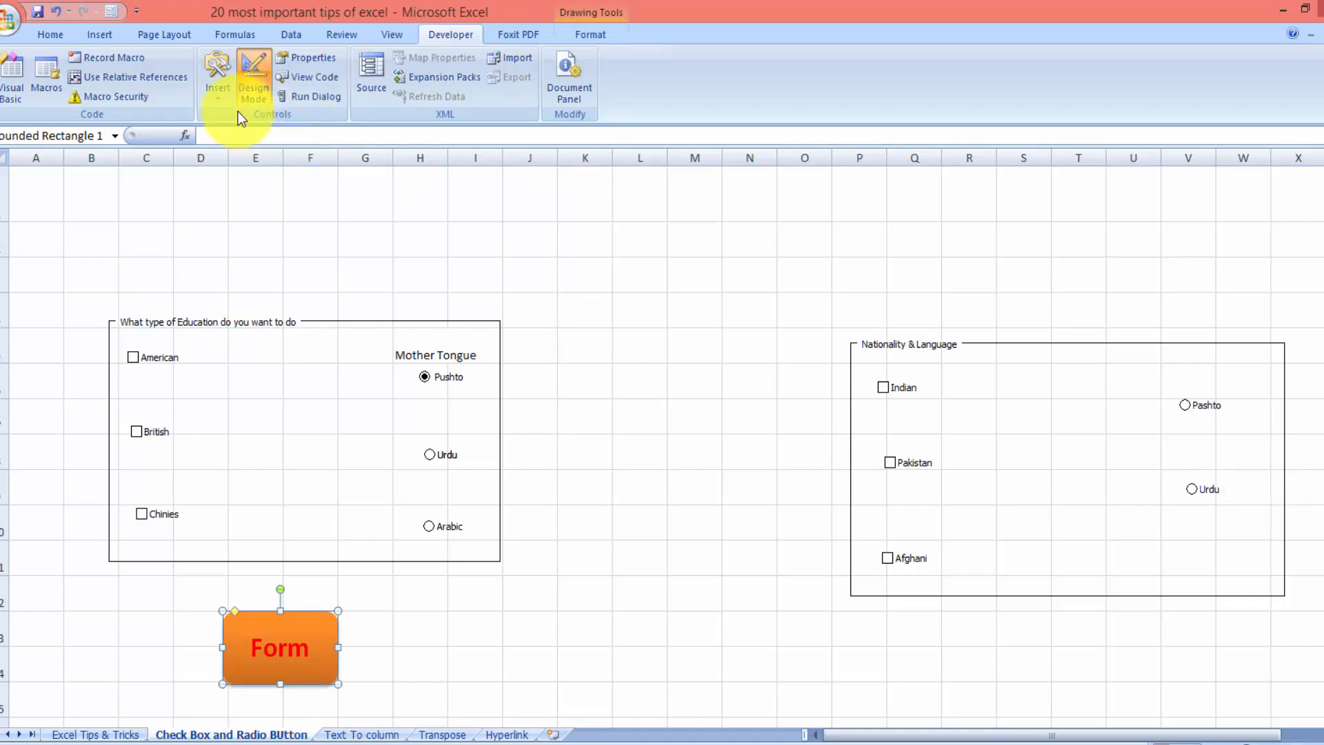
# Step: Add an option button form control in the lower-right corner of the Nationality & Language group box and label it "Hindi"
pyautogui.click(220, 104)
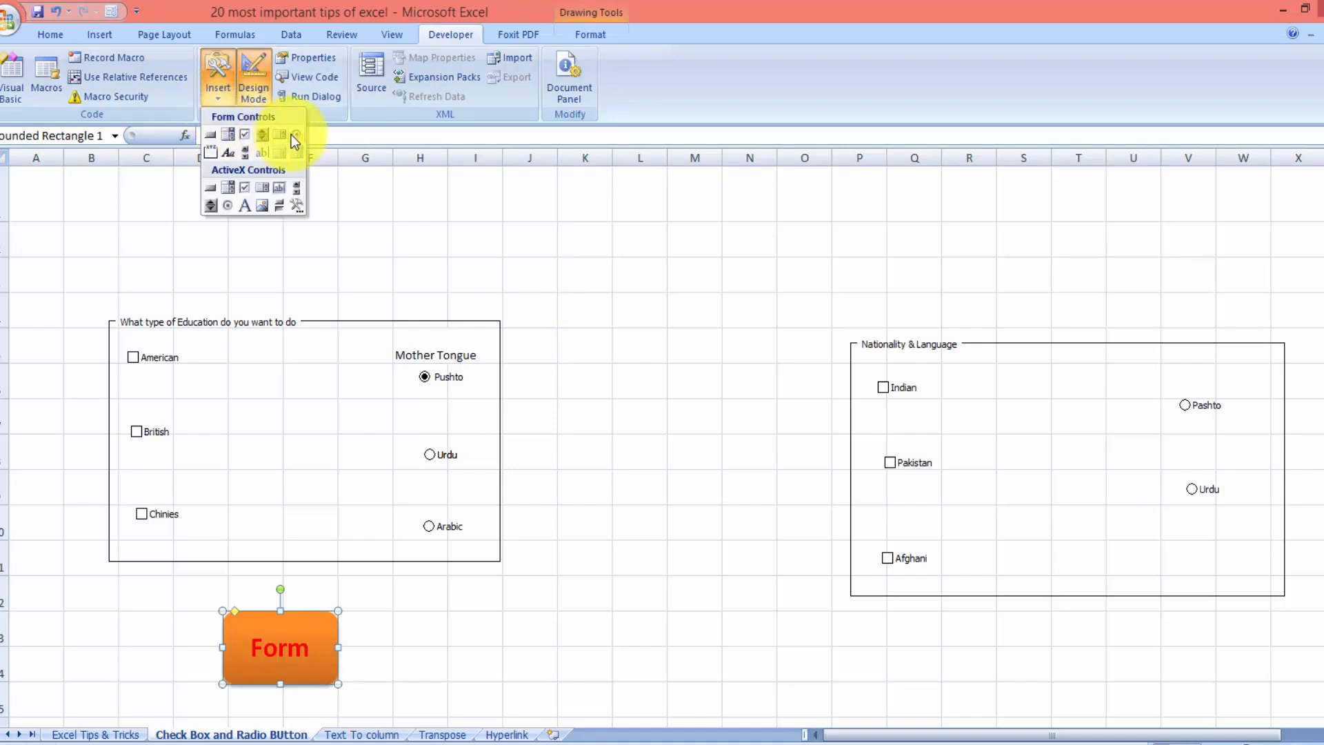
pyautogui.click(296, 135)
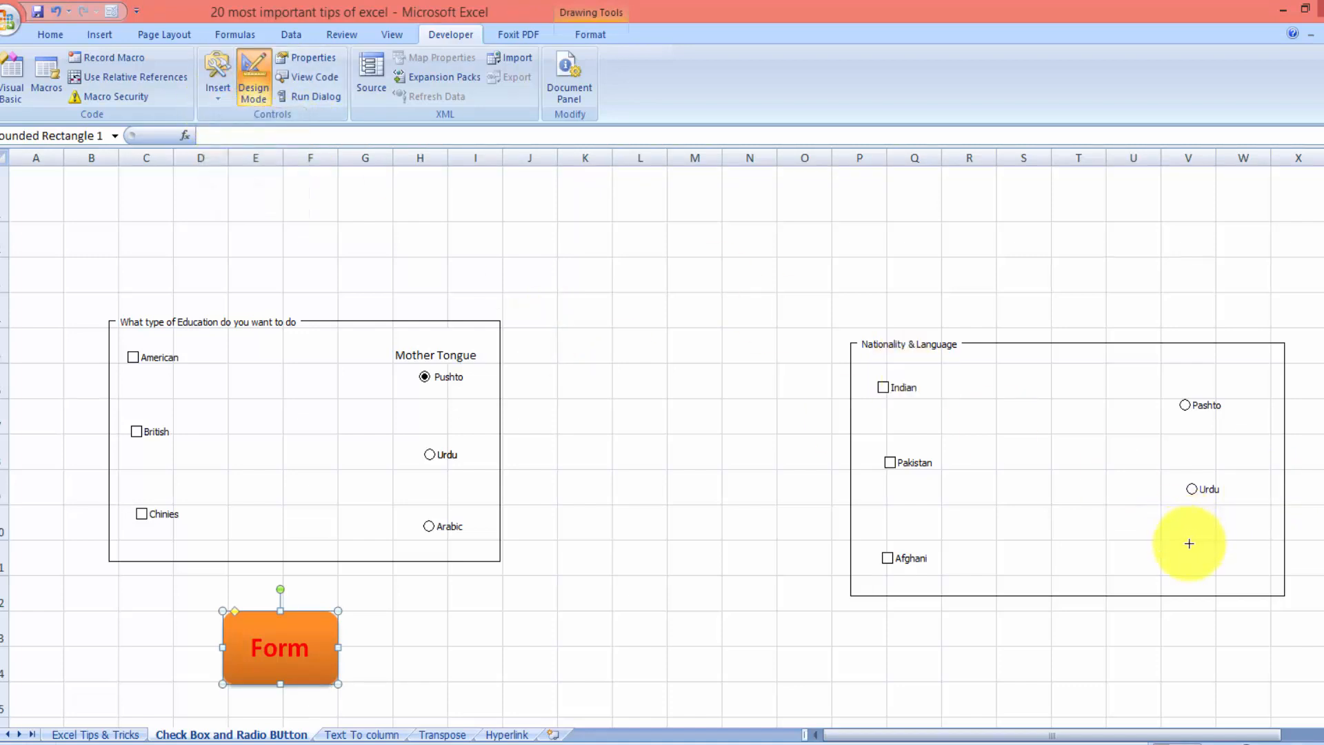
pyautogui.moveTo(1186, 548)
pyautogui.mouseDown()
pyautogui.moveTo(1277, 572)
pyautogui.moveTo(1195, 546)
pyautogui.mouseUp()
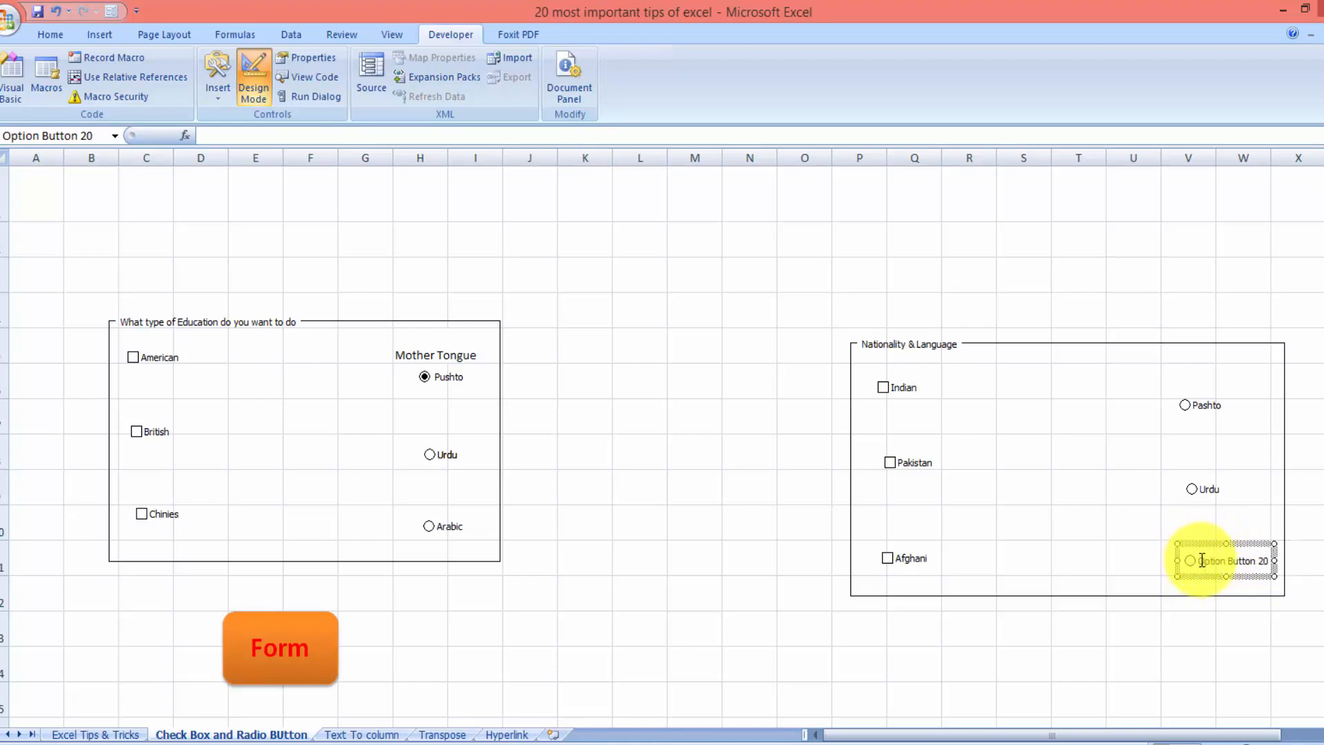
pyautogui.moveTo(1201, 560); pyautogui.dragTo(1280, 564)
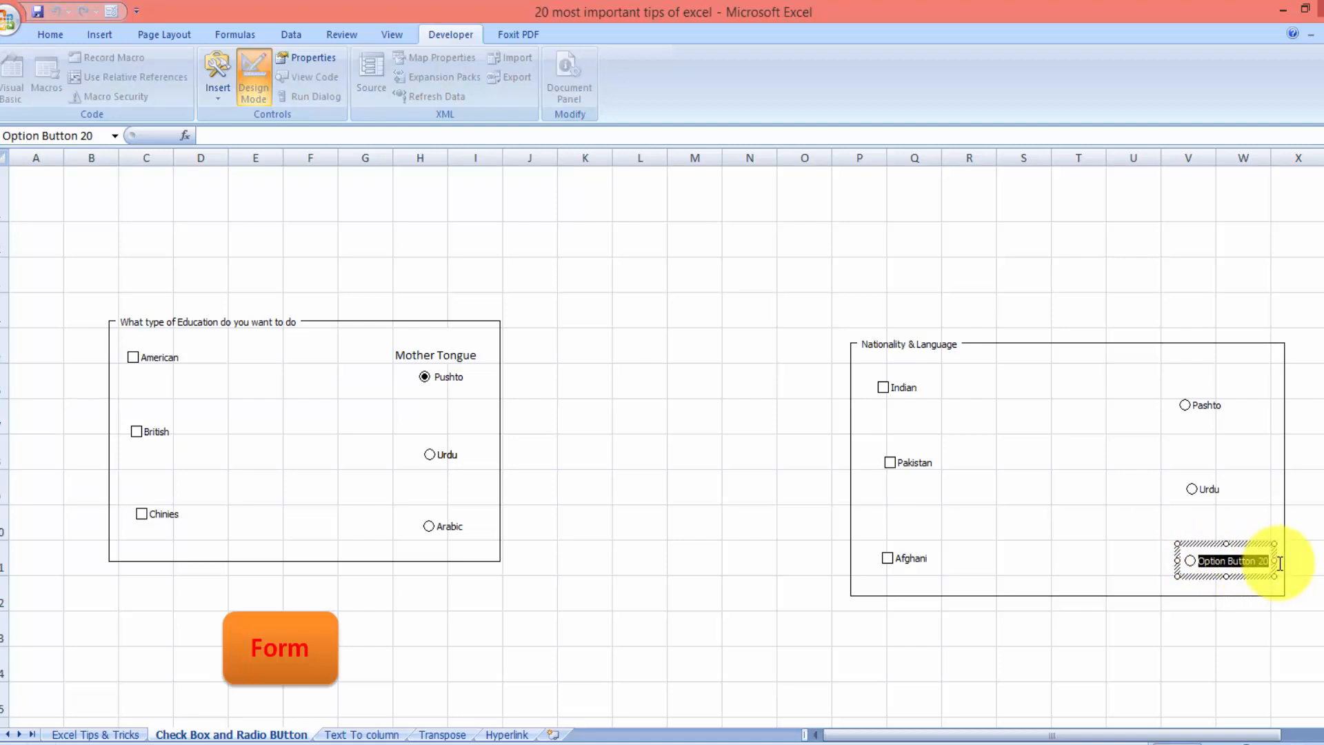
pyautogui.write('Hindi')
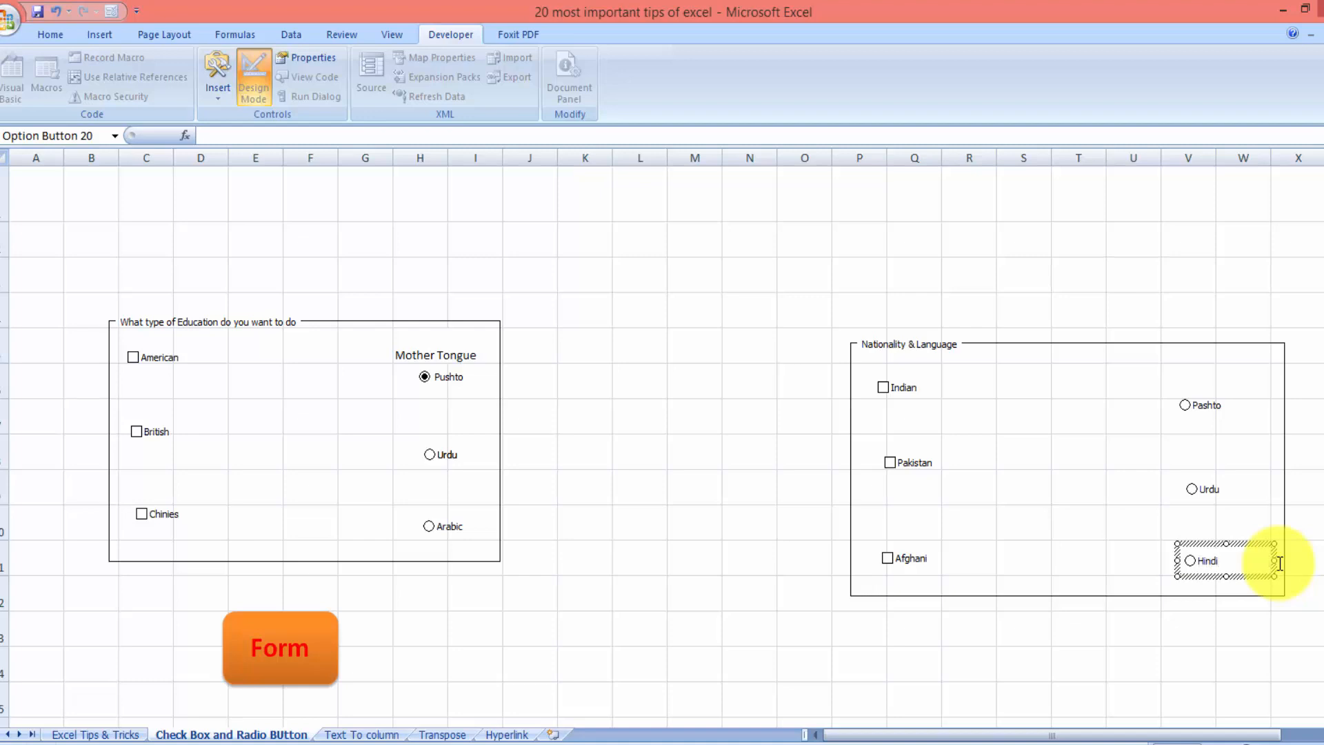
pyautogui.click(805, 422)
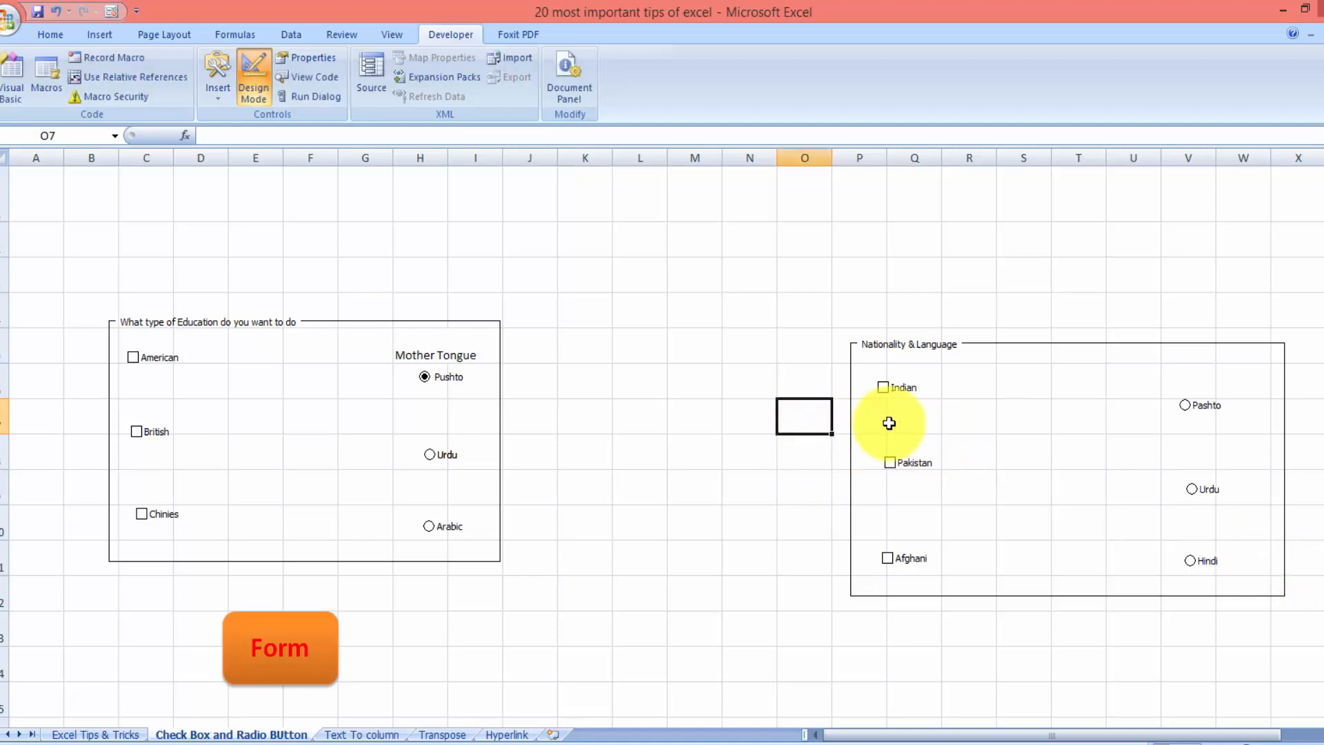
# Step: Try out the Nationality & Language option buttons and check boxes, leaving Hindi selected and clearing Indian, Pakistan and Afghani
pyautogui.click(1183, 407)
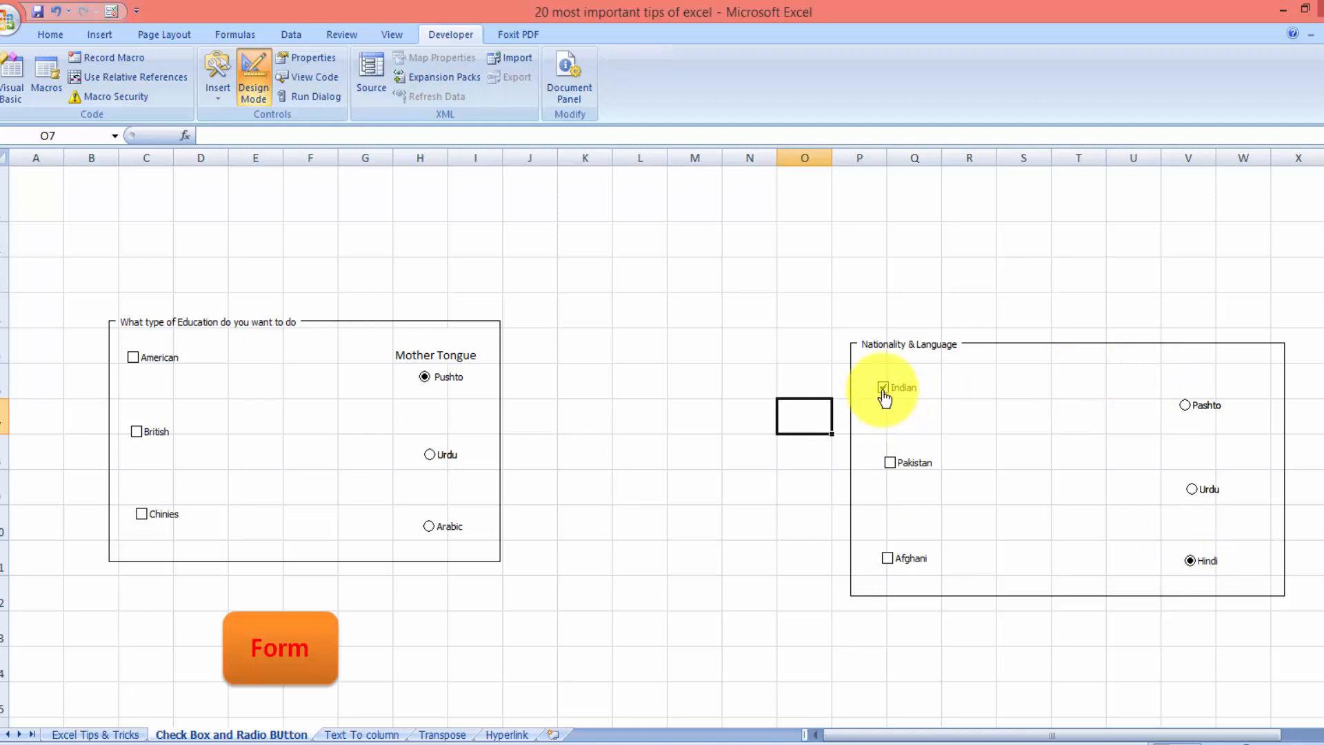
pyautogui.click(889, 463)
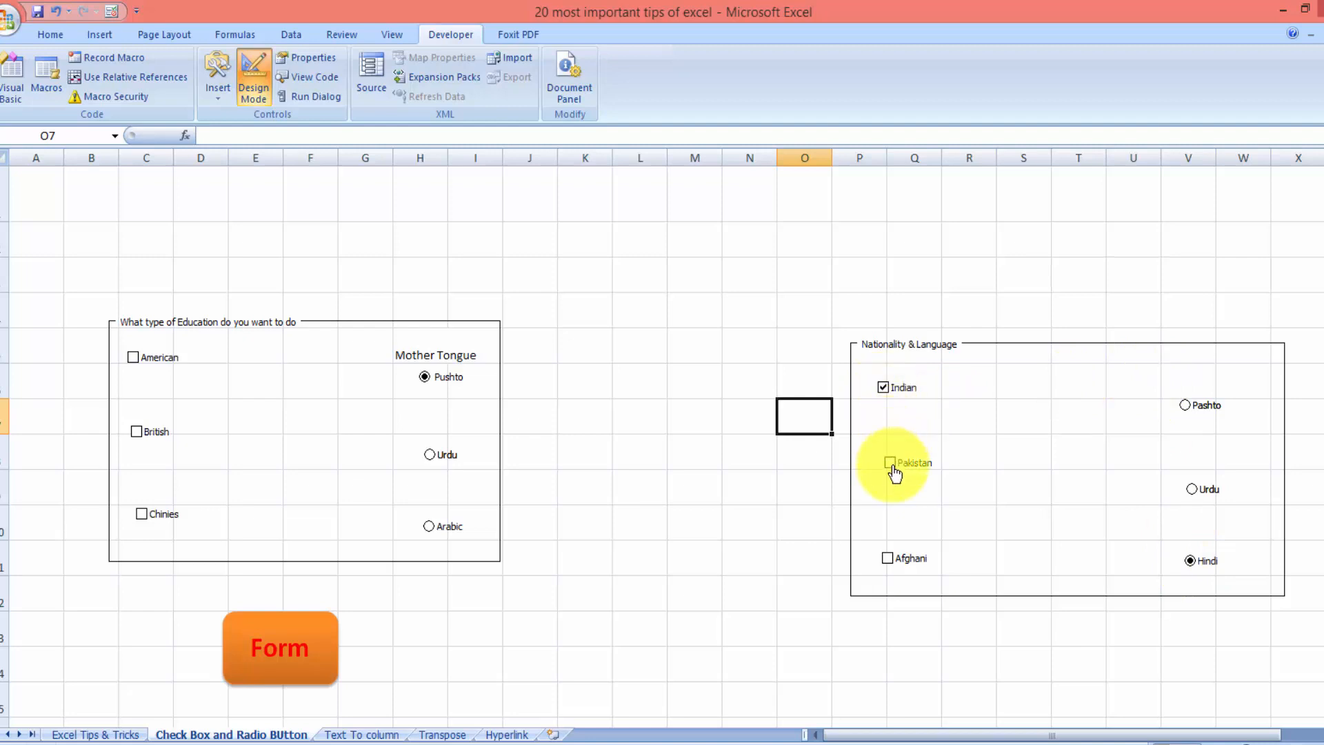
pyautogui.click(886, 561)
pyautogui.click(890, 465)
pyautogui.click(884, 387)
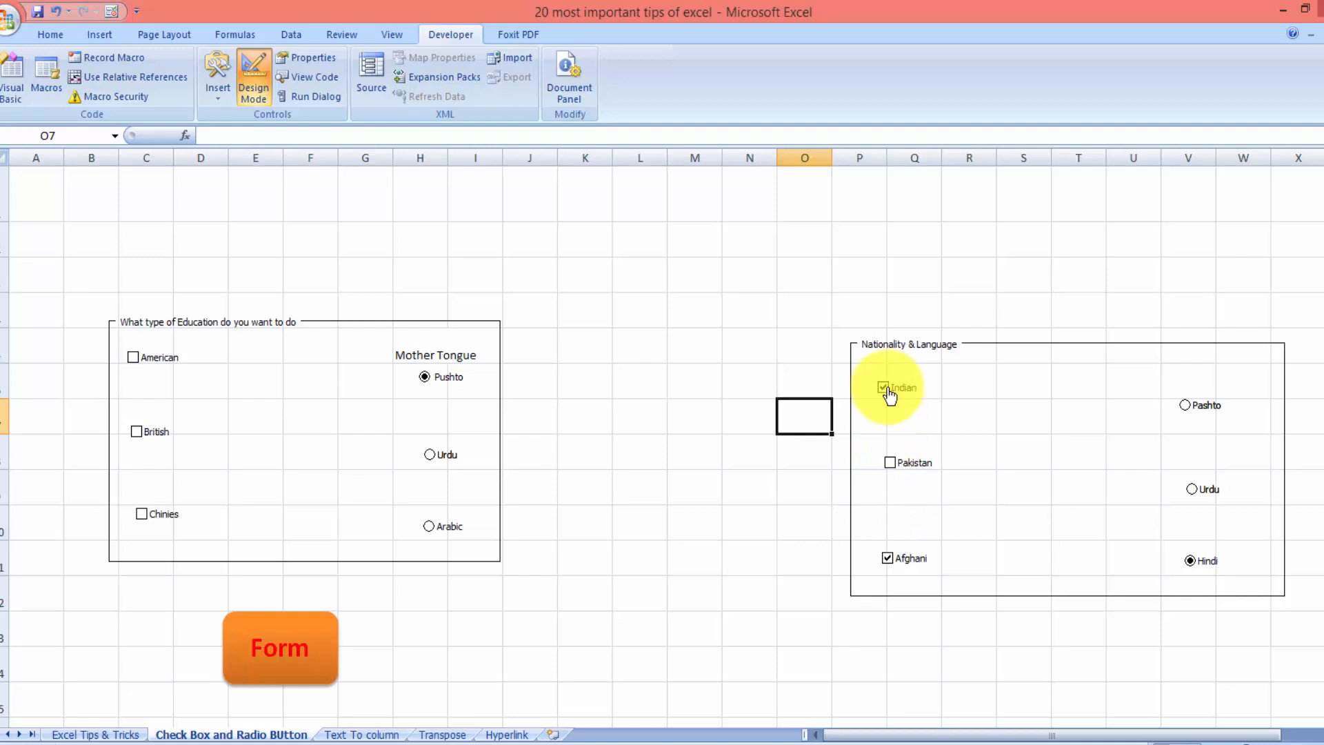
pyautogui.click(887, 560)
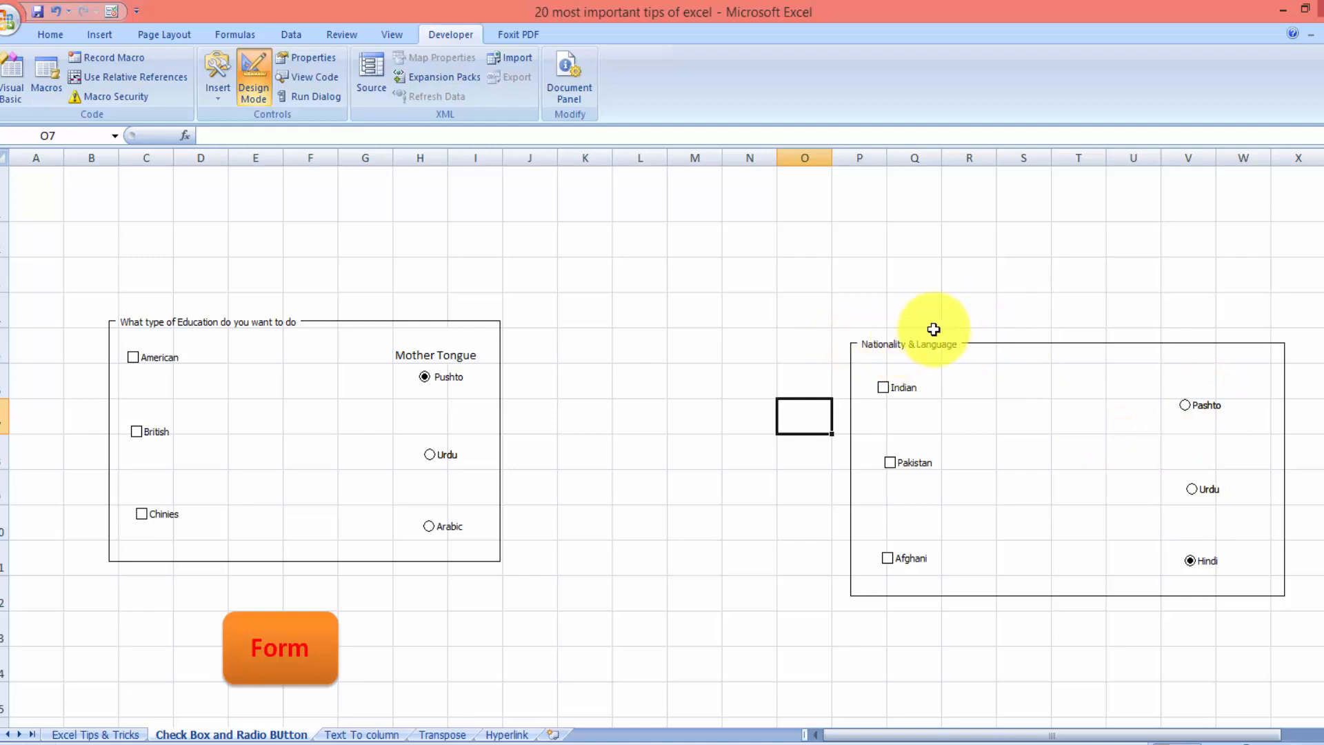
pyautogui.click(1096, 344)
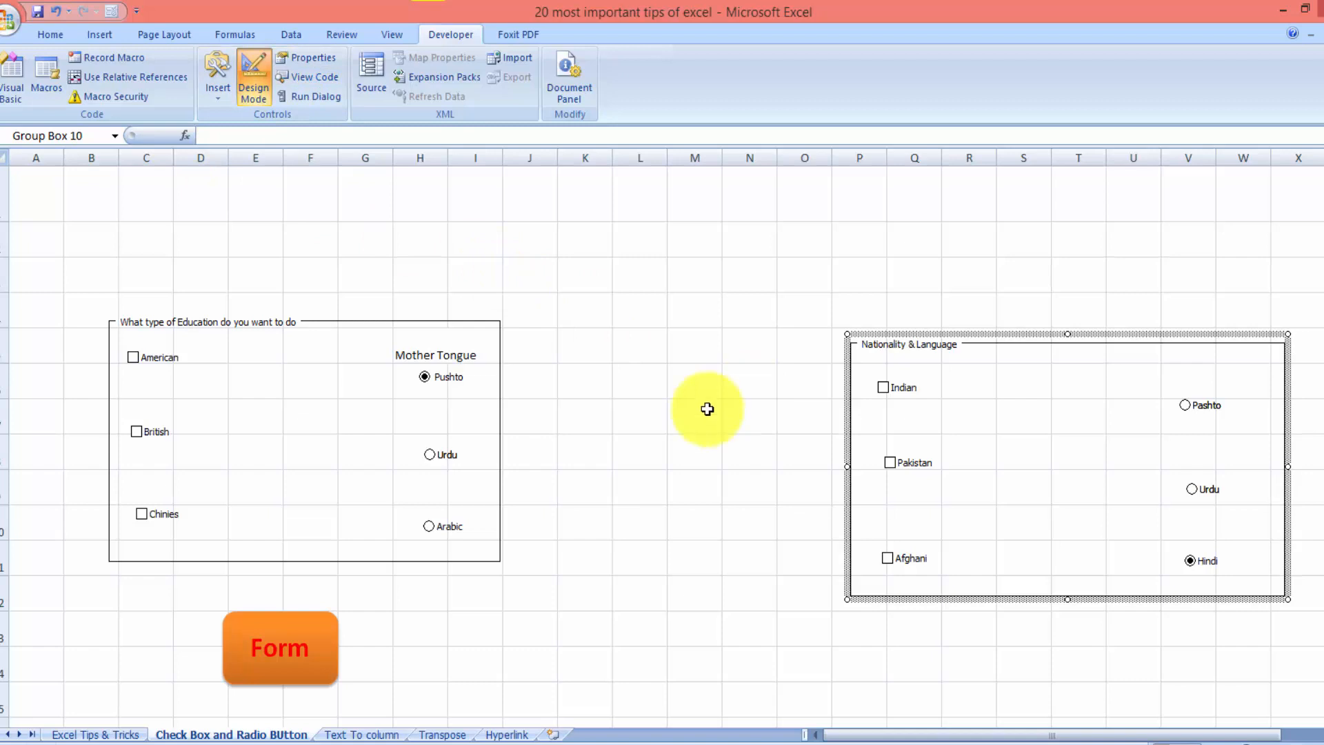
# Step: Hyperlink the orange Form shape on the Check Box and Radio BUtton sheet to cell A1 of the 'Excel Tips & Tricks' sheet
pyautogui.click(118, 735)
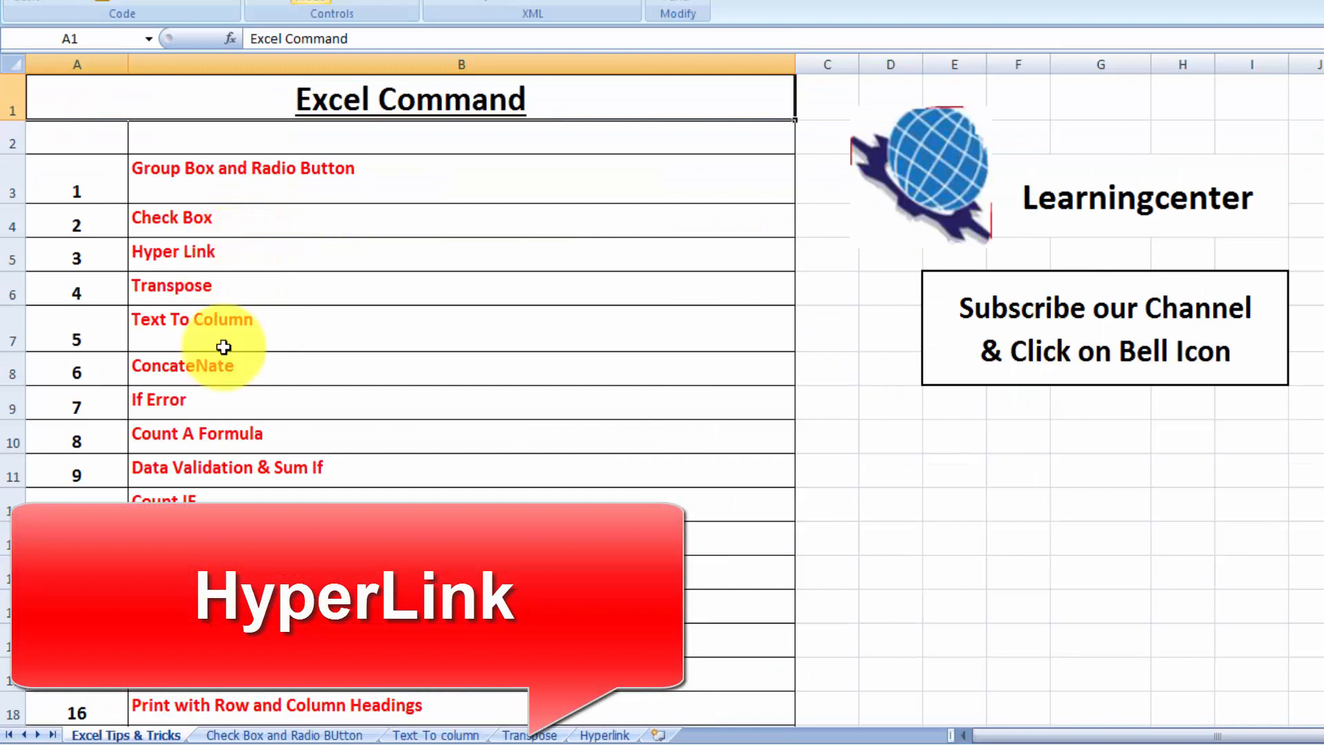
pyautogui.click(265, 735)
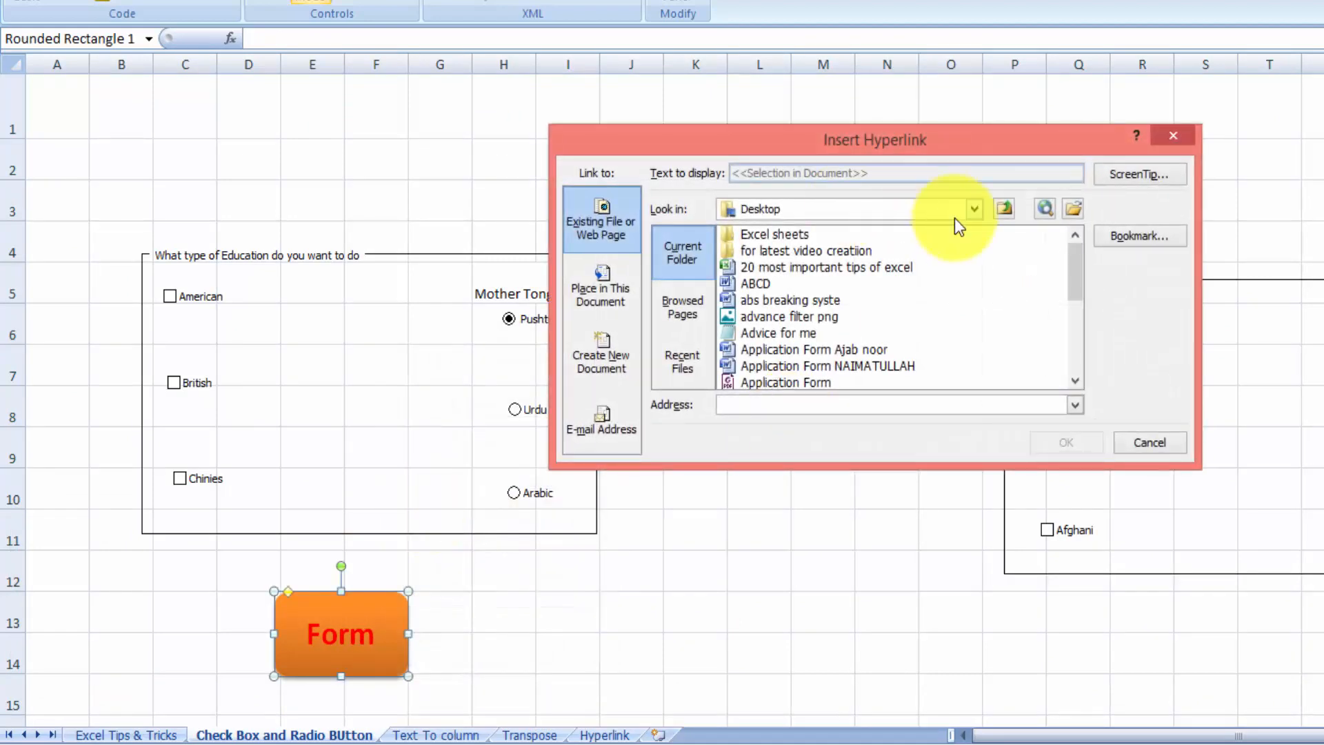
pyautogui.click(1152, 238)
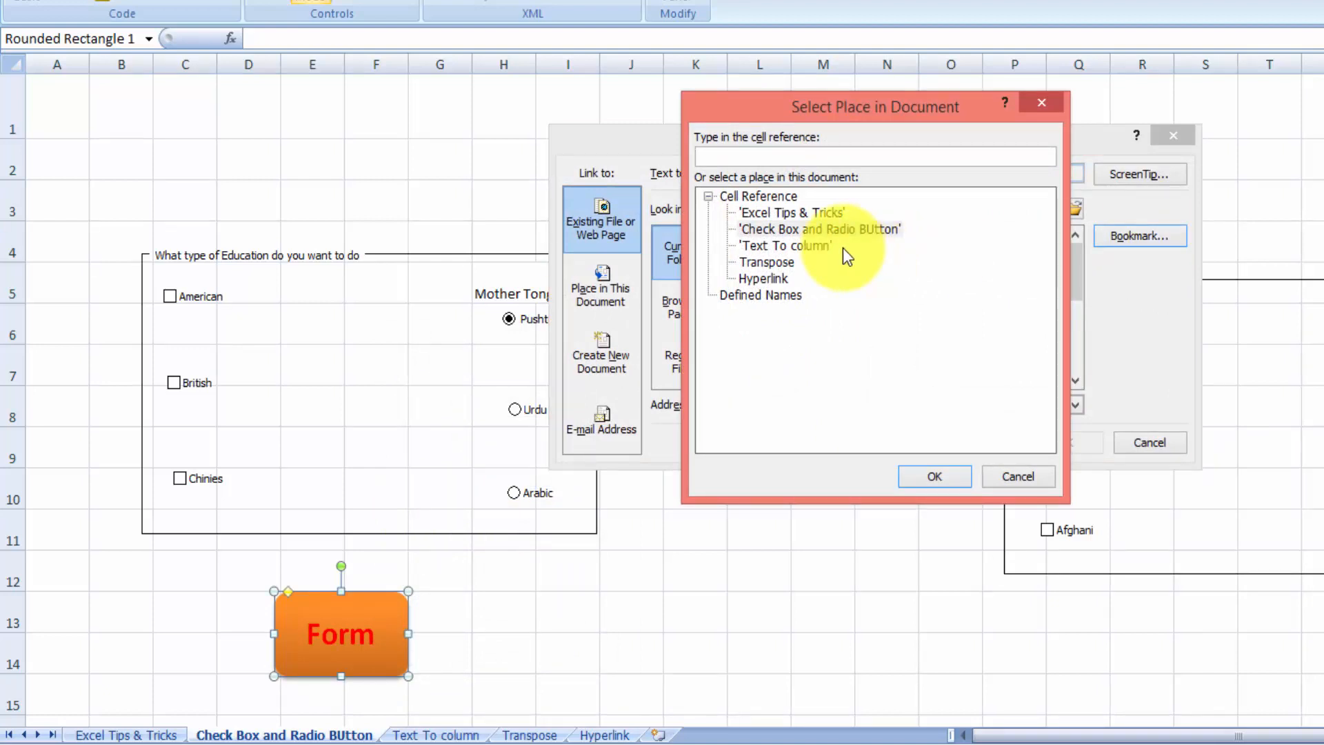
pyautogui.click(816, 213)
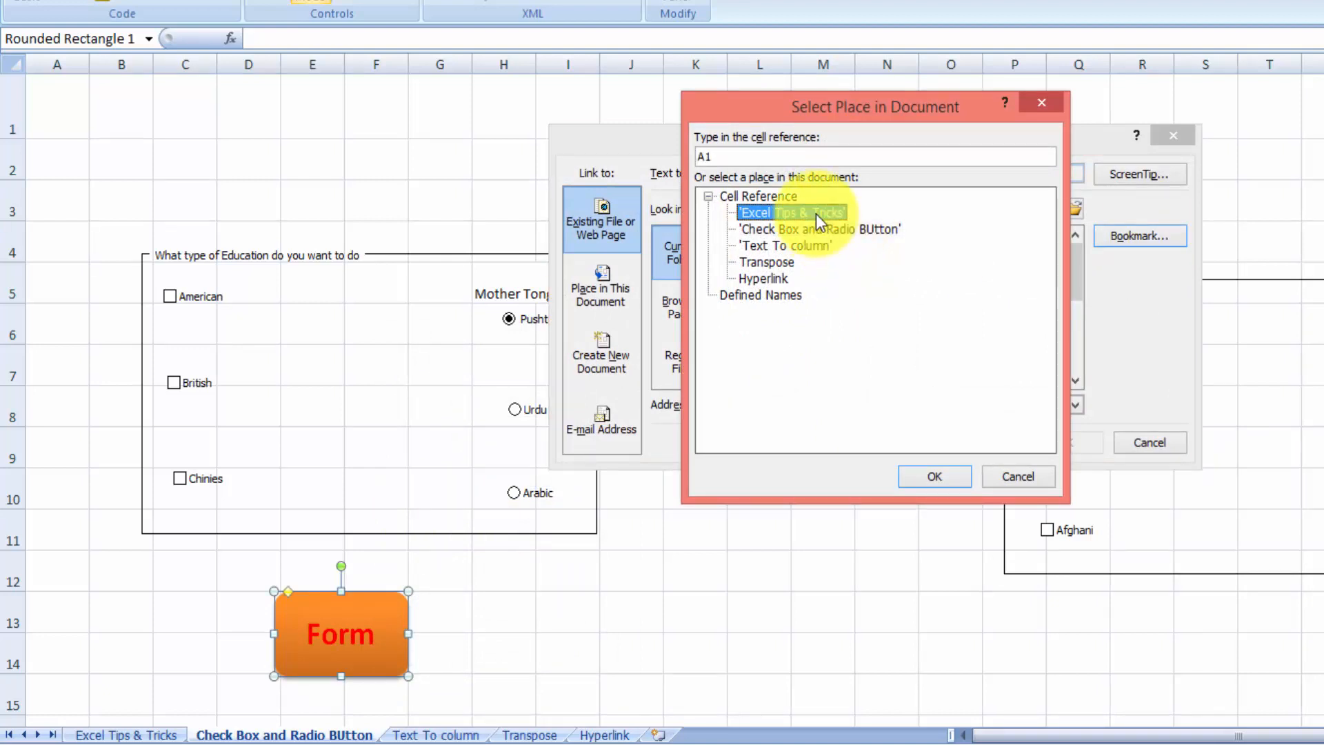
pyautogui.click(933, 475)
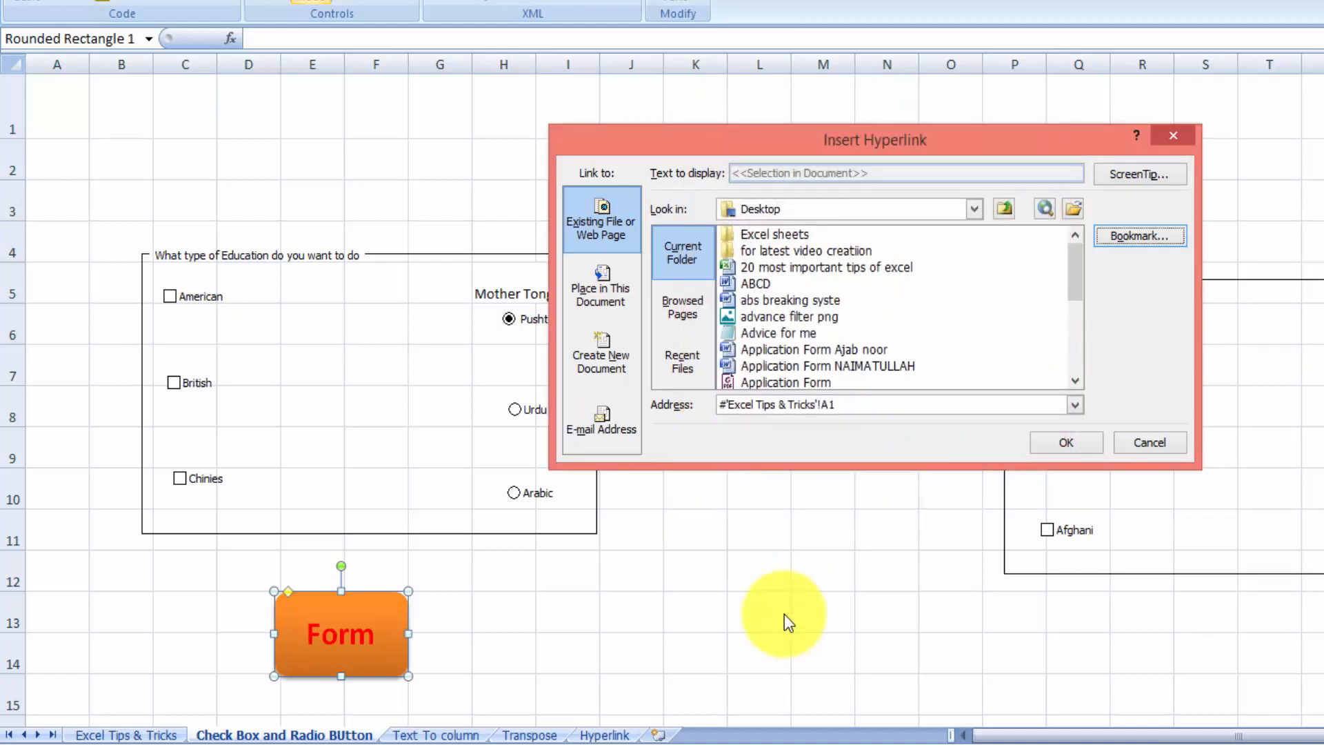
pyautogui.click(1072, 446)
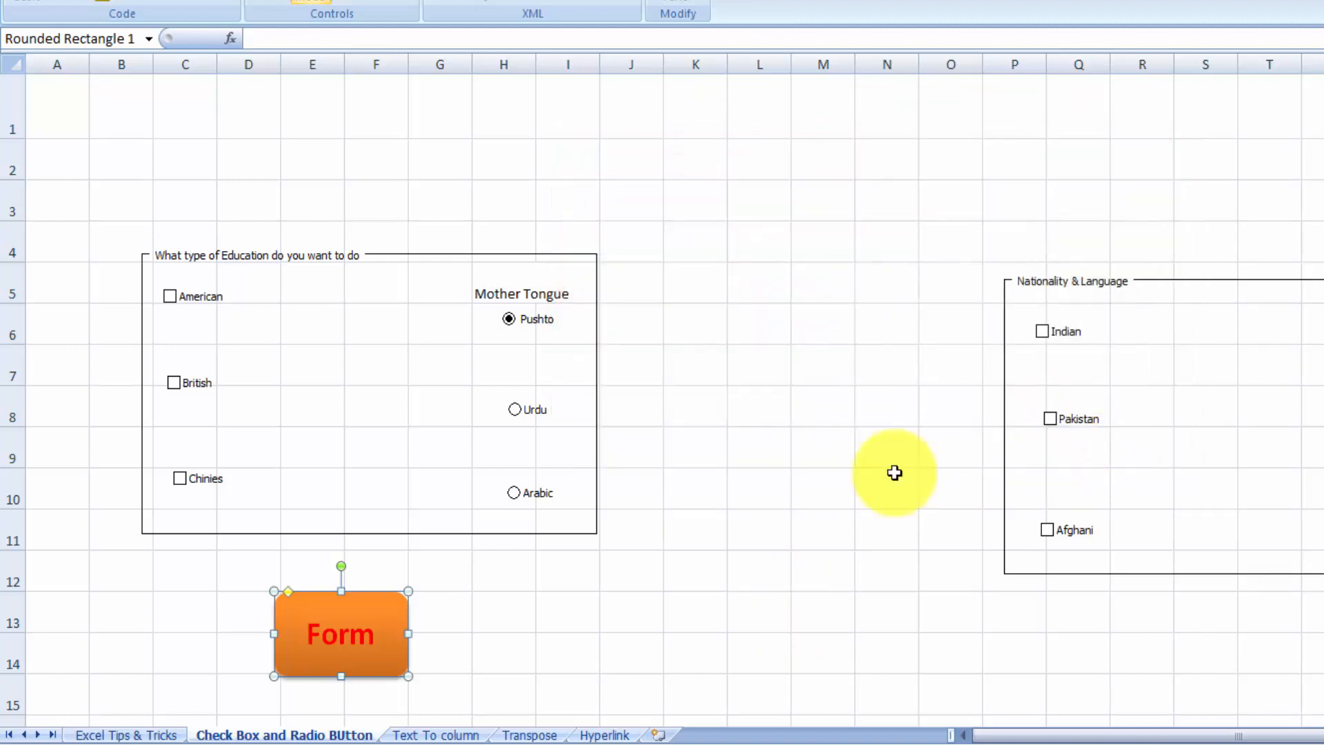
pyautogui.click(625, 559)
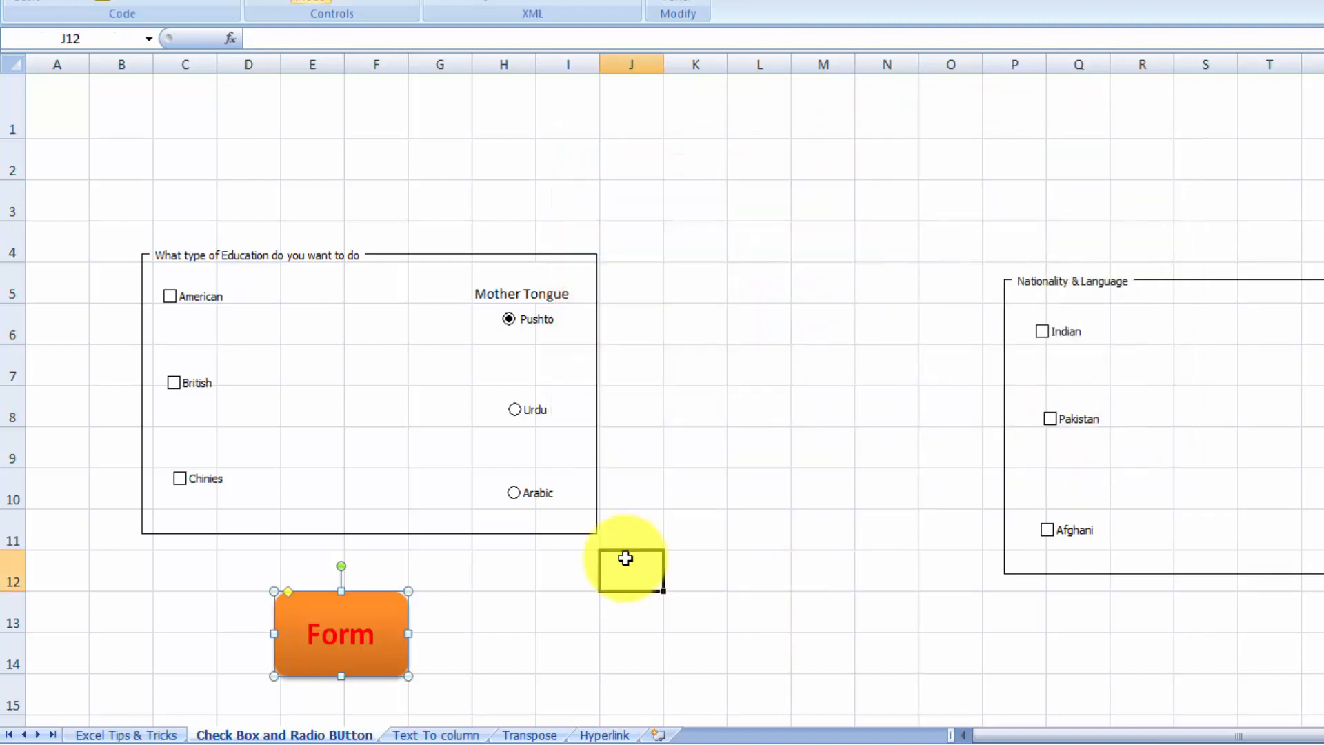
# Step: Test the orange Form shape's hyperlink and return to the Check Box and Radio BUtton sheet
pyautogui.click(349, 638)
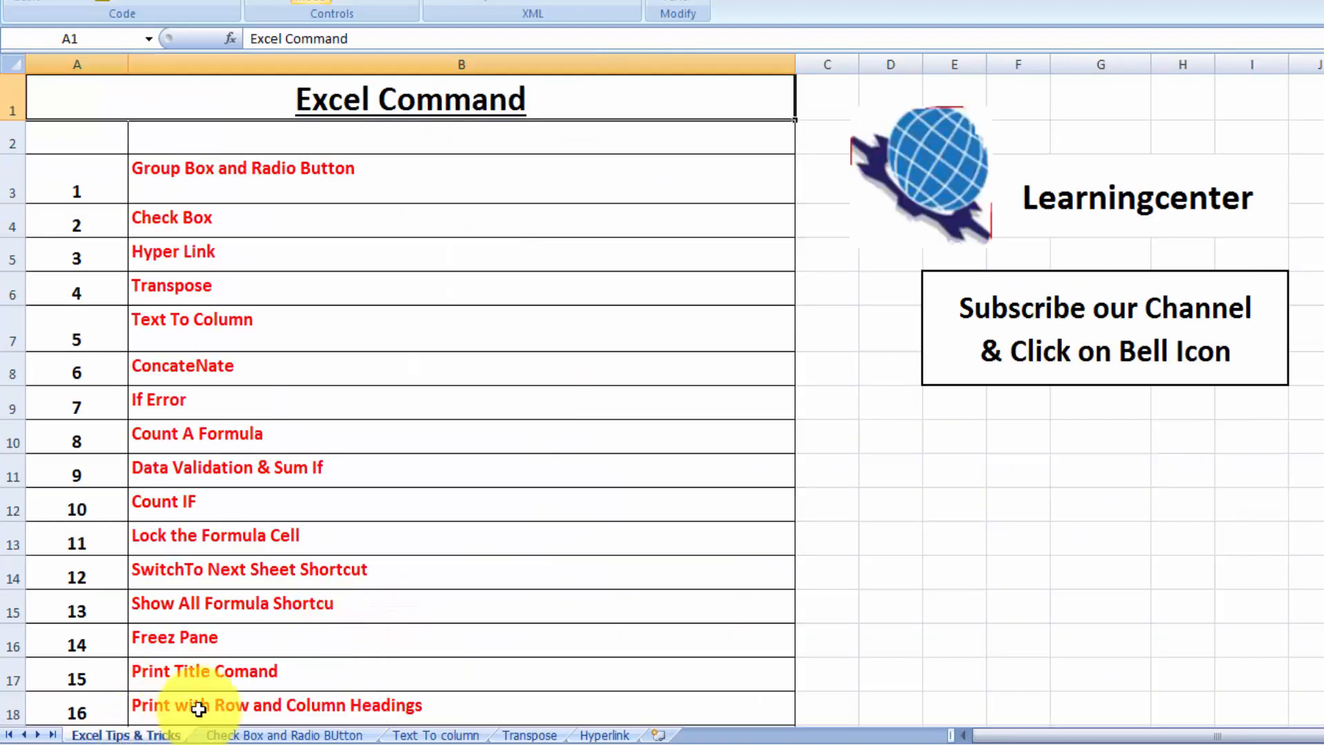
pyautogui.click(278, 736)
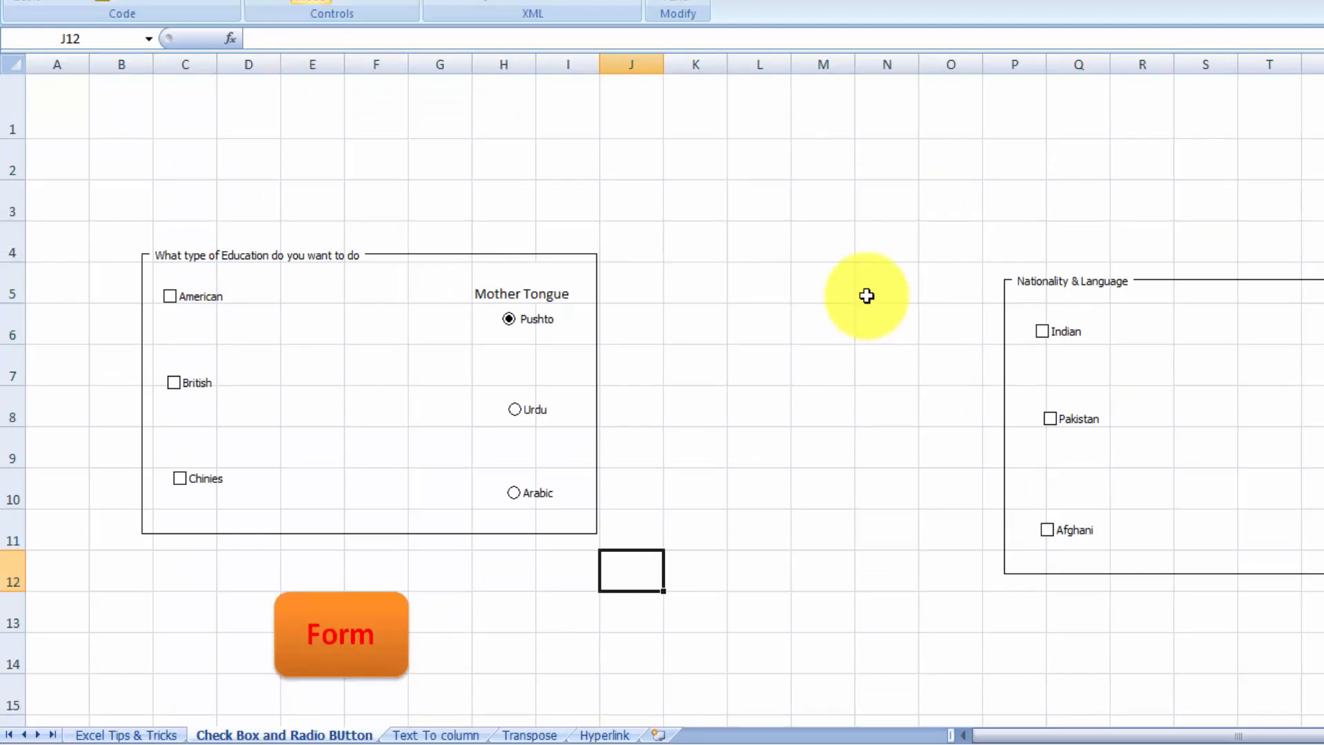
pyautogui.click(830, 193)
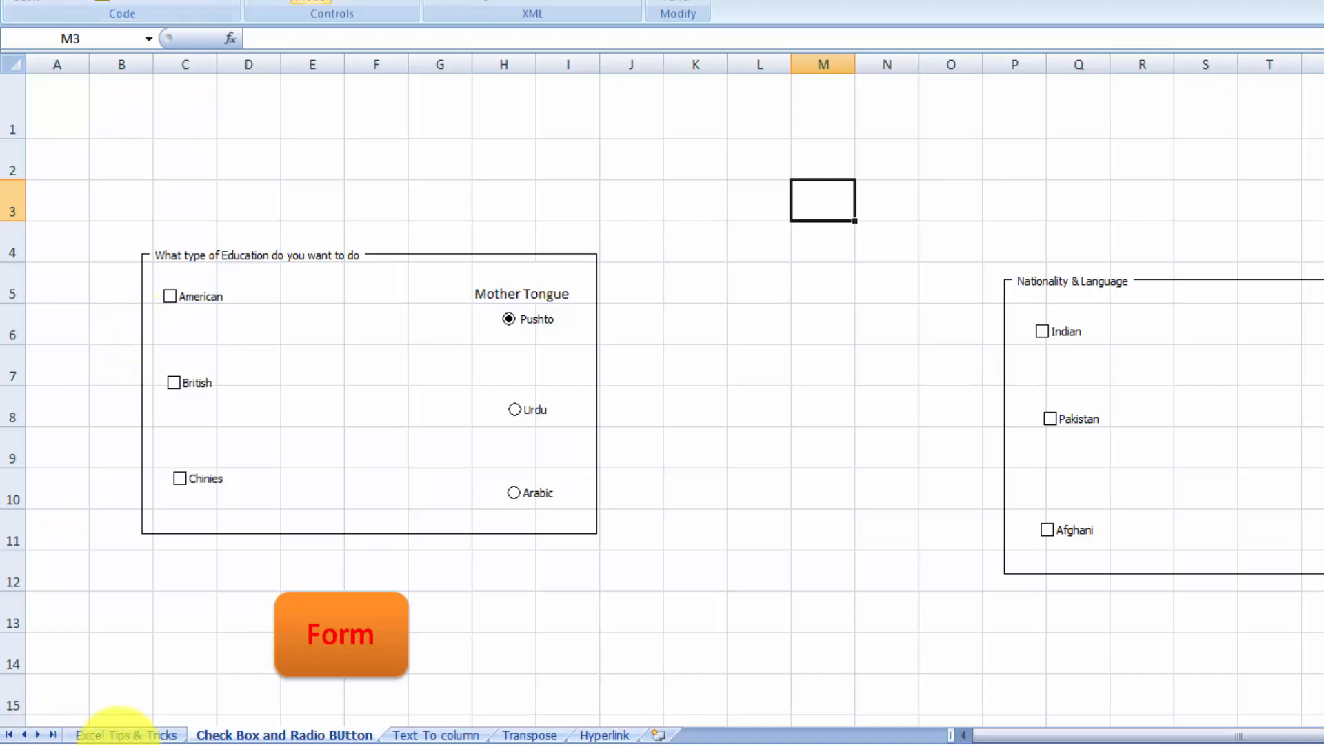
# Step: Draw a rounded rectangle about 1.07 inches high and 2.51 inches wide below the subscribe box on the Excel Tips & Tricks sheet
pyautogui.click(122, 732)
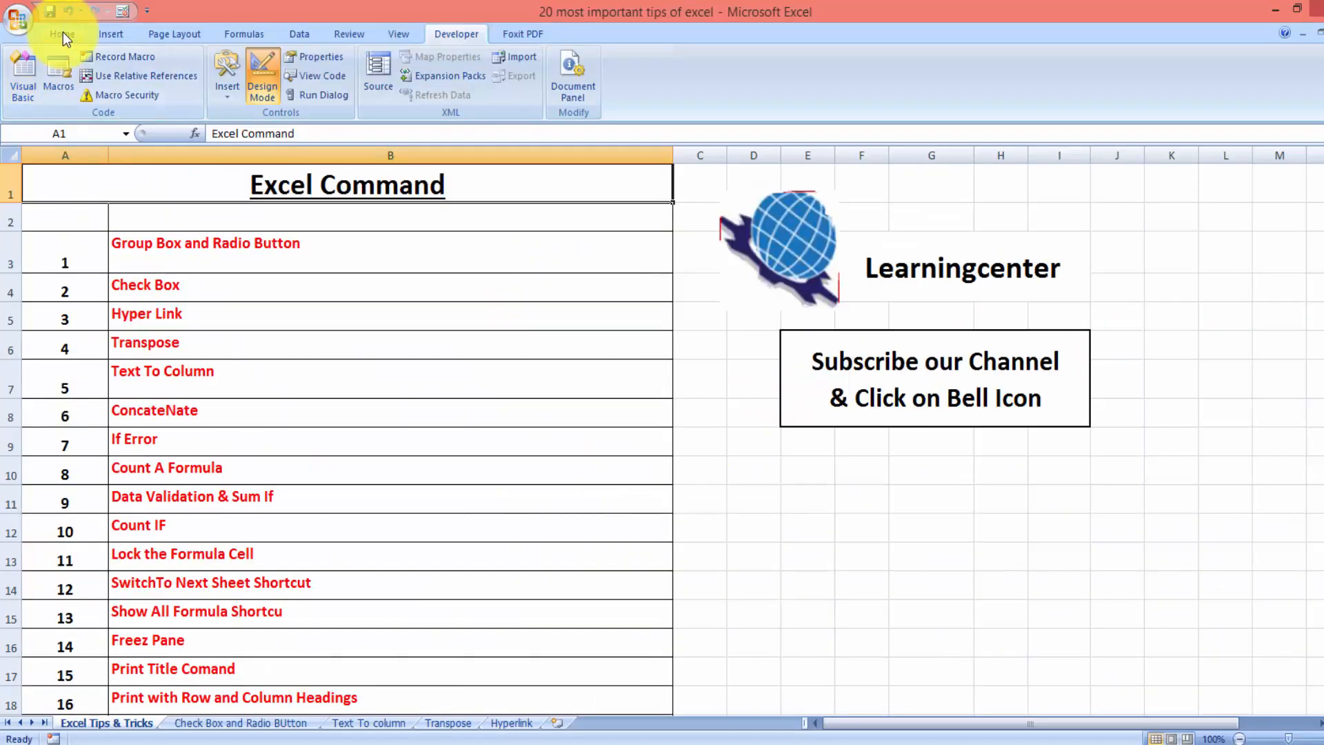
pyautogui.click(63, 31)
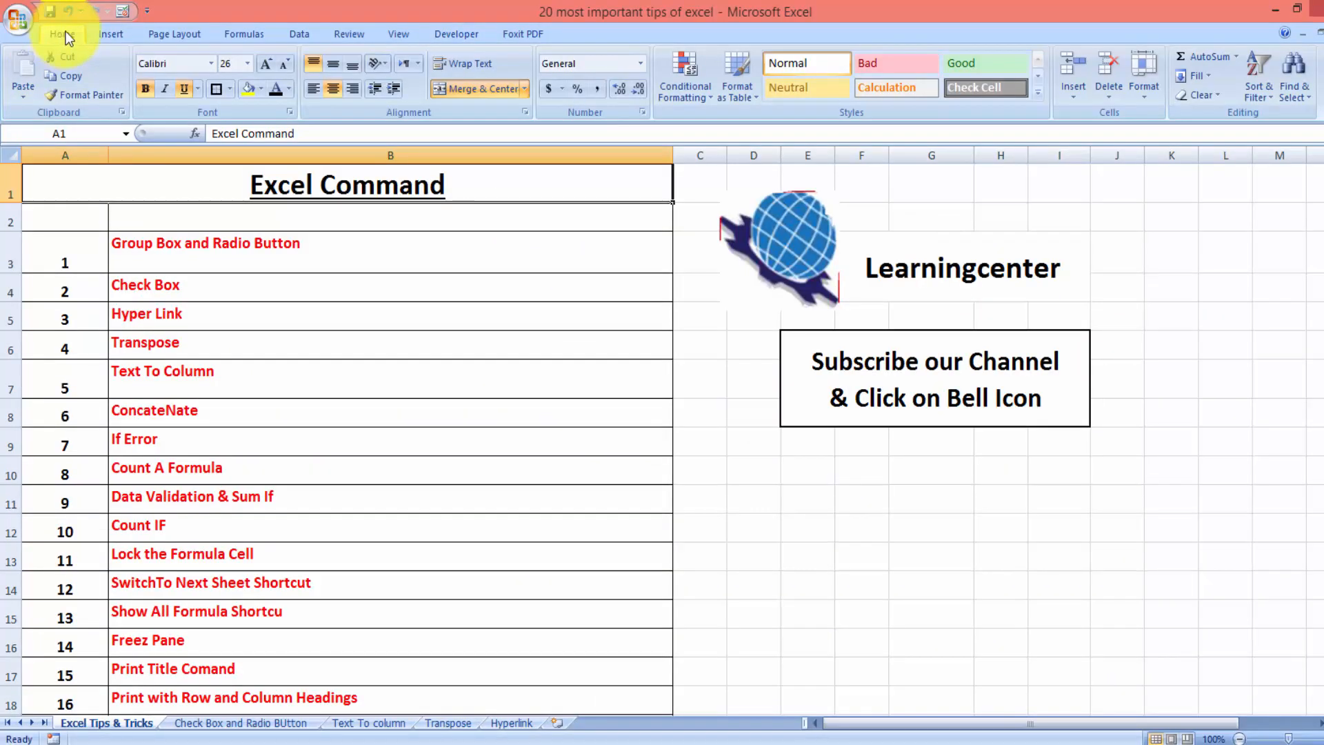
pyautogui.click(100, 33)
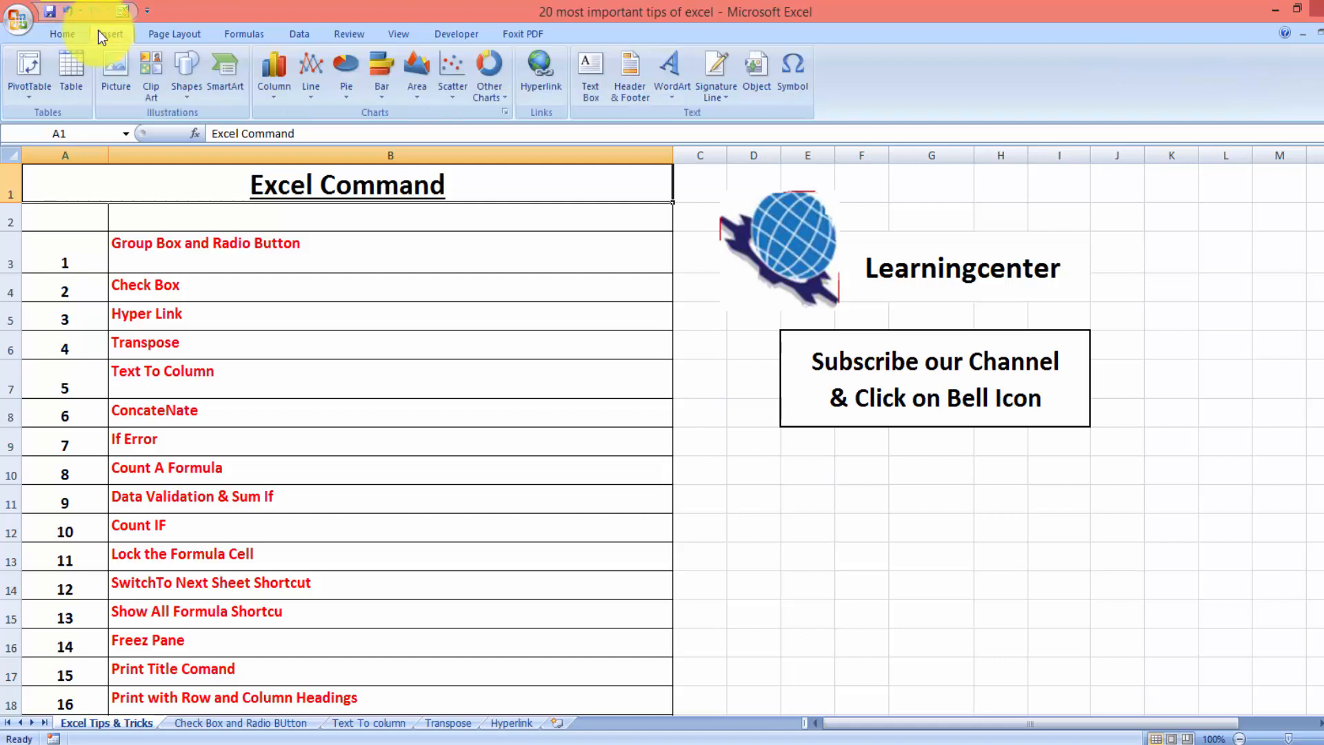
pyautogui.click(180, 94)
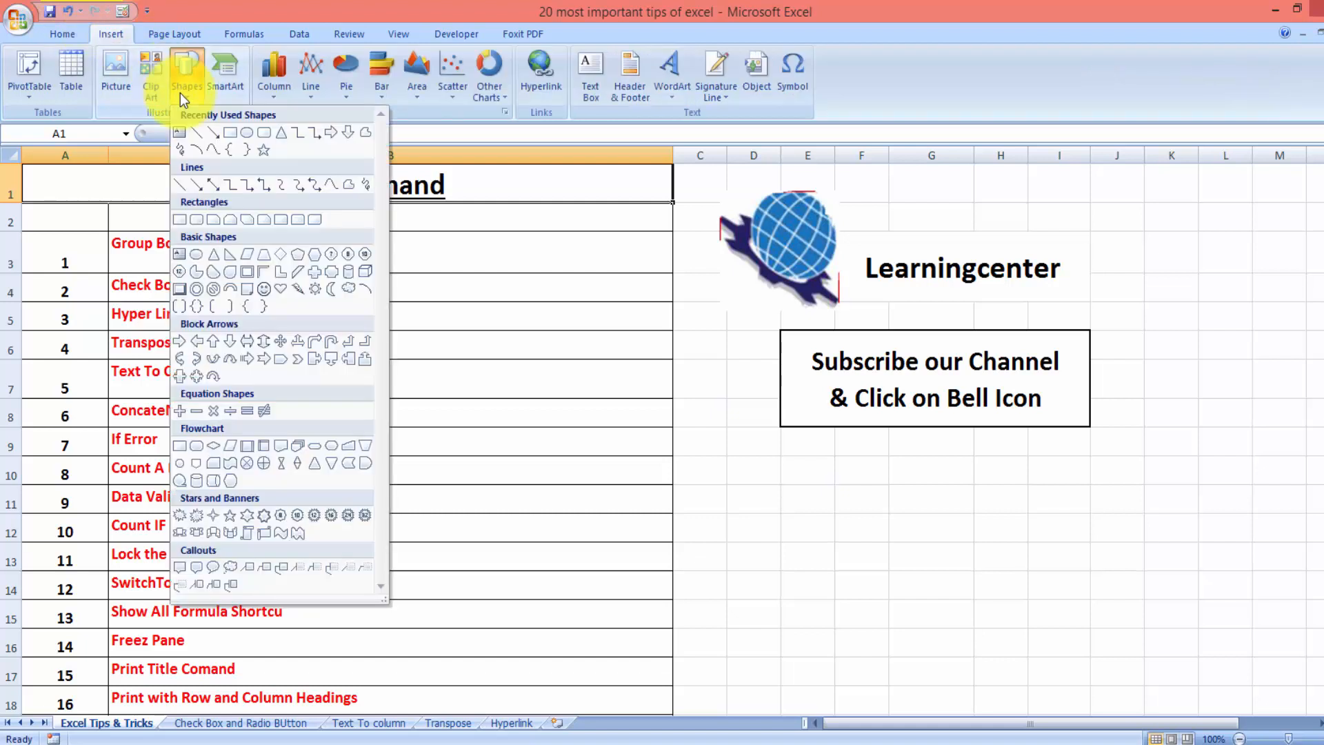
pyautogui.click(264, 135)
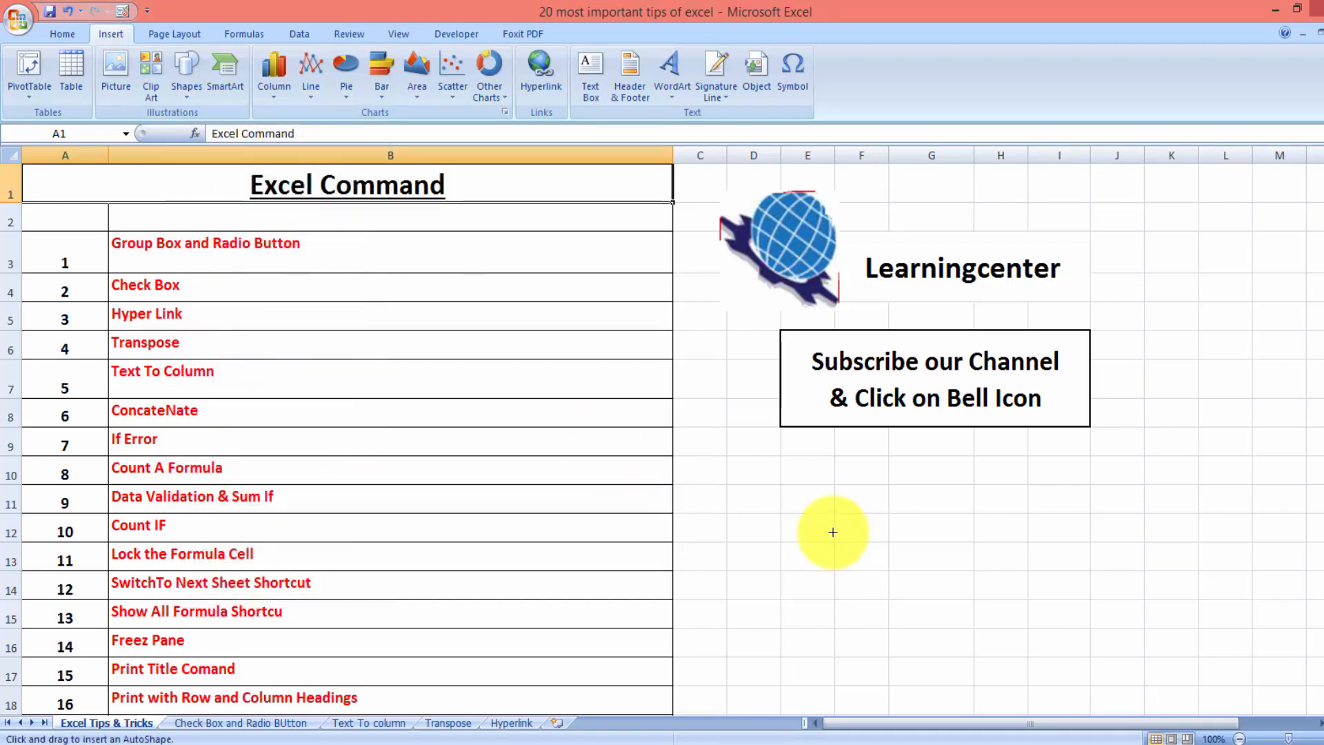
pyautogui.moveTo(832, 529)
pyautogui.mouseDown()
pyautogui.moveTo(1016, 596)
pyautogui.moveTo(1037, 619)
pyautogui.mouseUp()
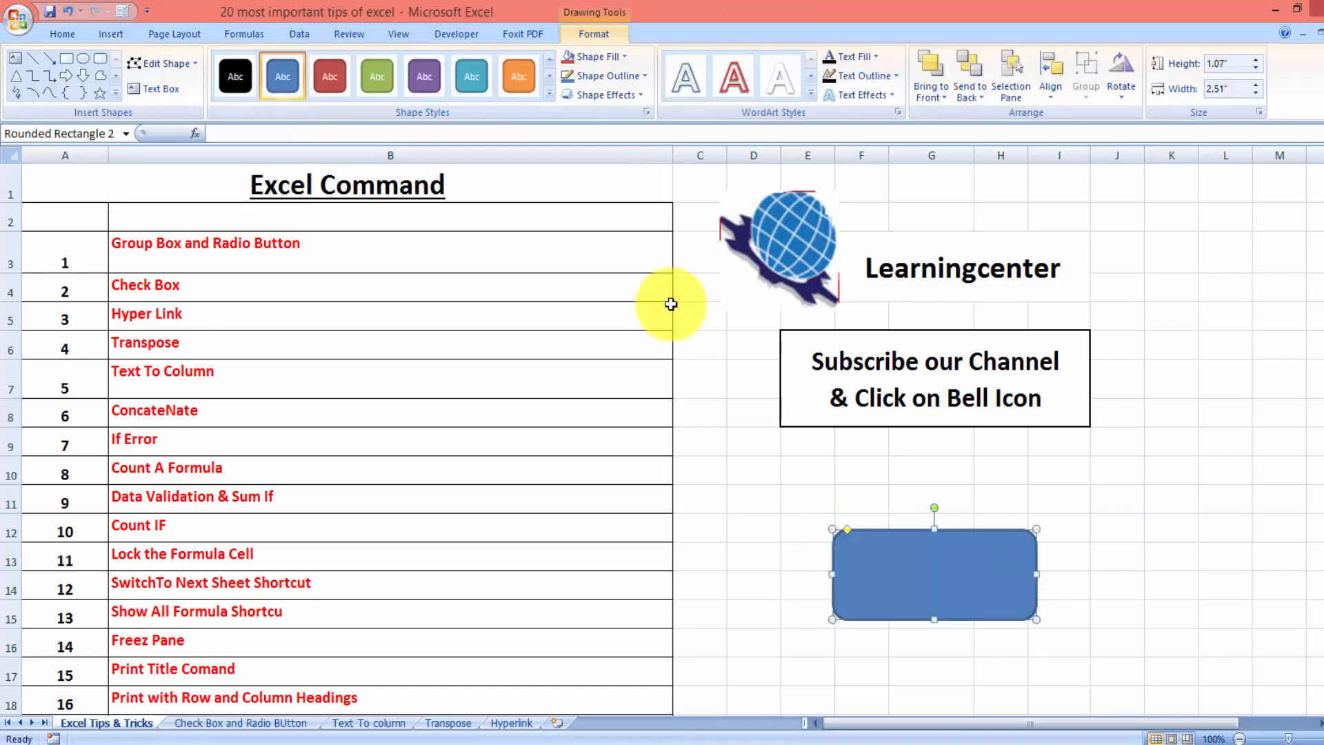
# Step: Apply the glossy purple shape style to the rounded rectangle and label it "Transpose"
pyautogui.click(548, 93)
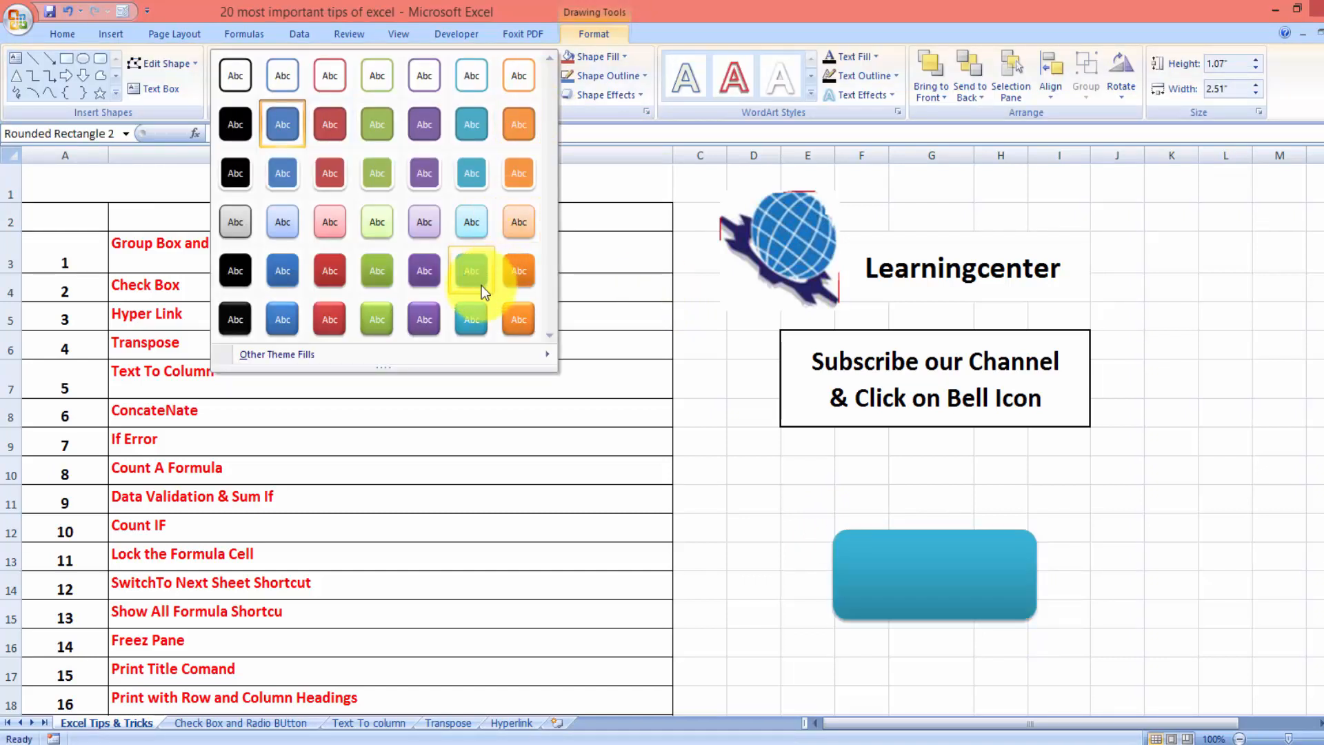
pyautogui.click(429, 317)
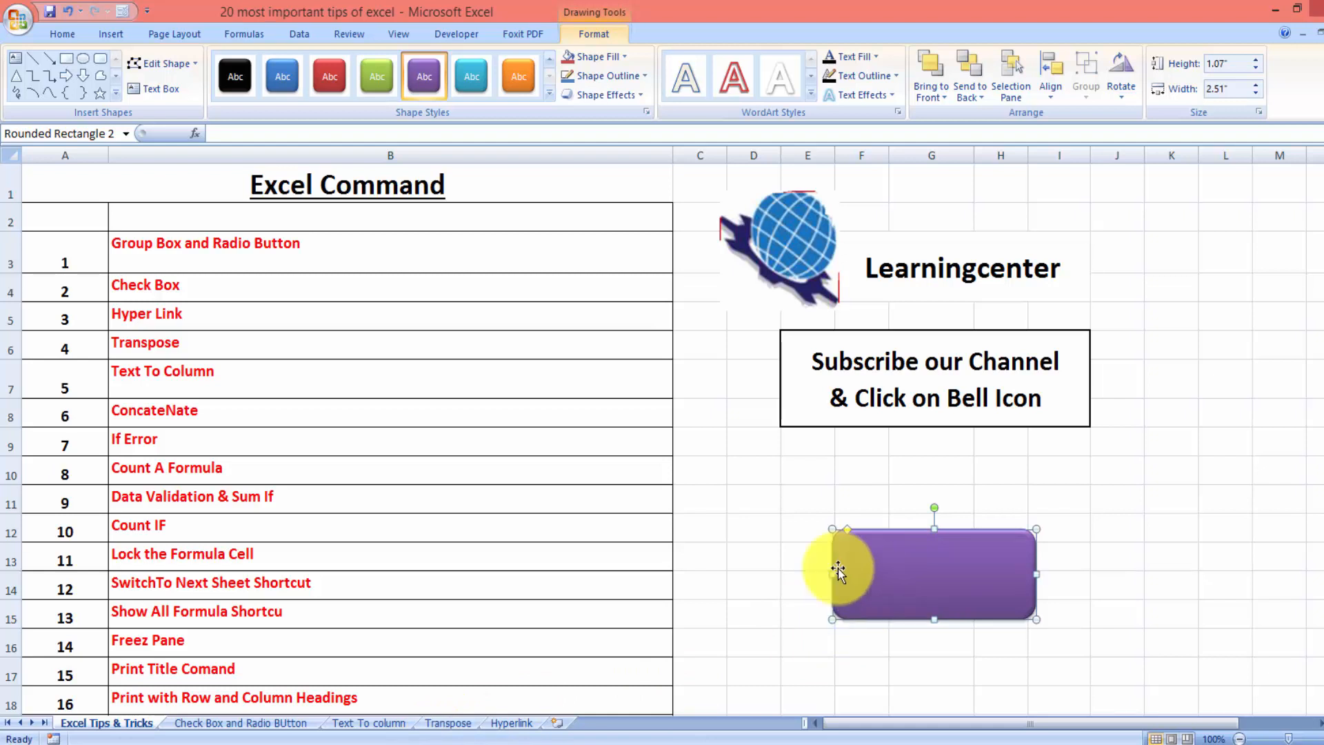
pyautogui.click(172, 90)
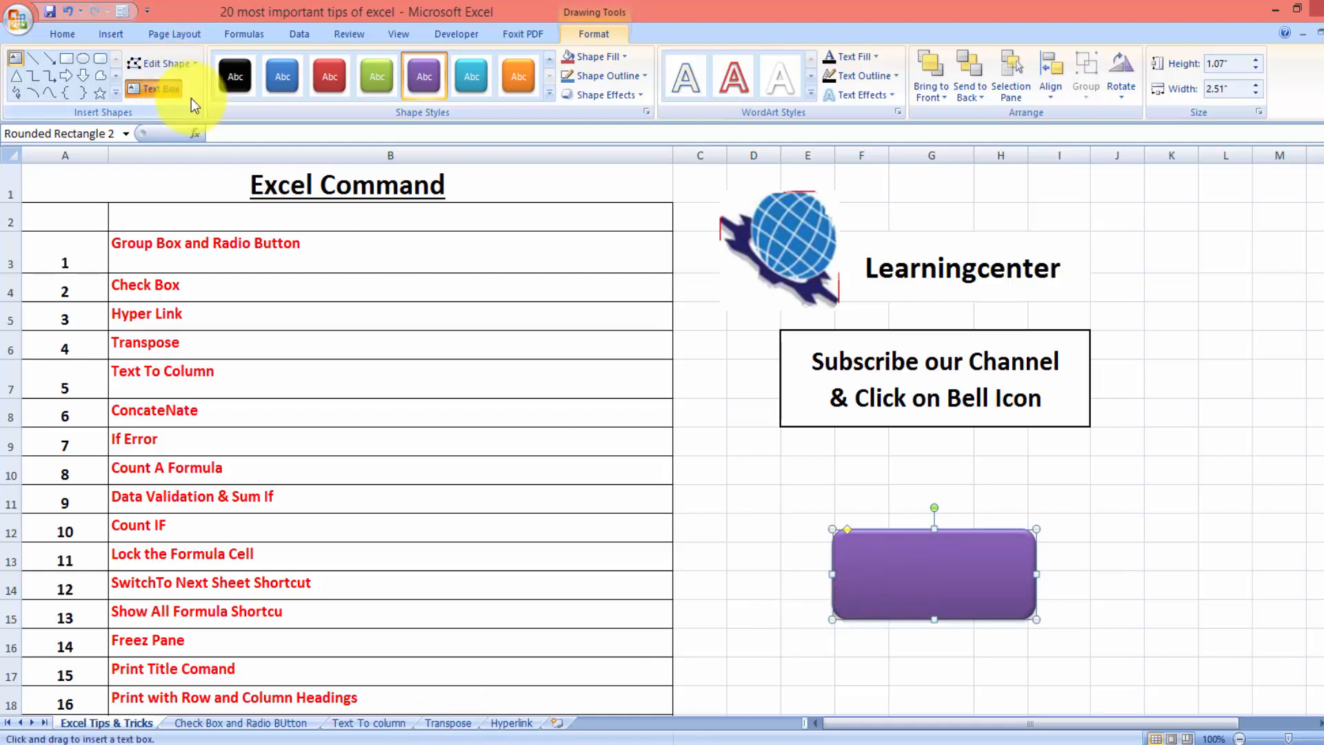
pyautogui.click(875, 575)
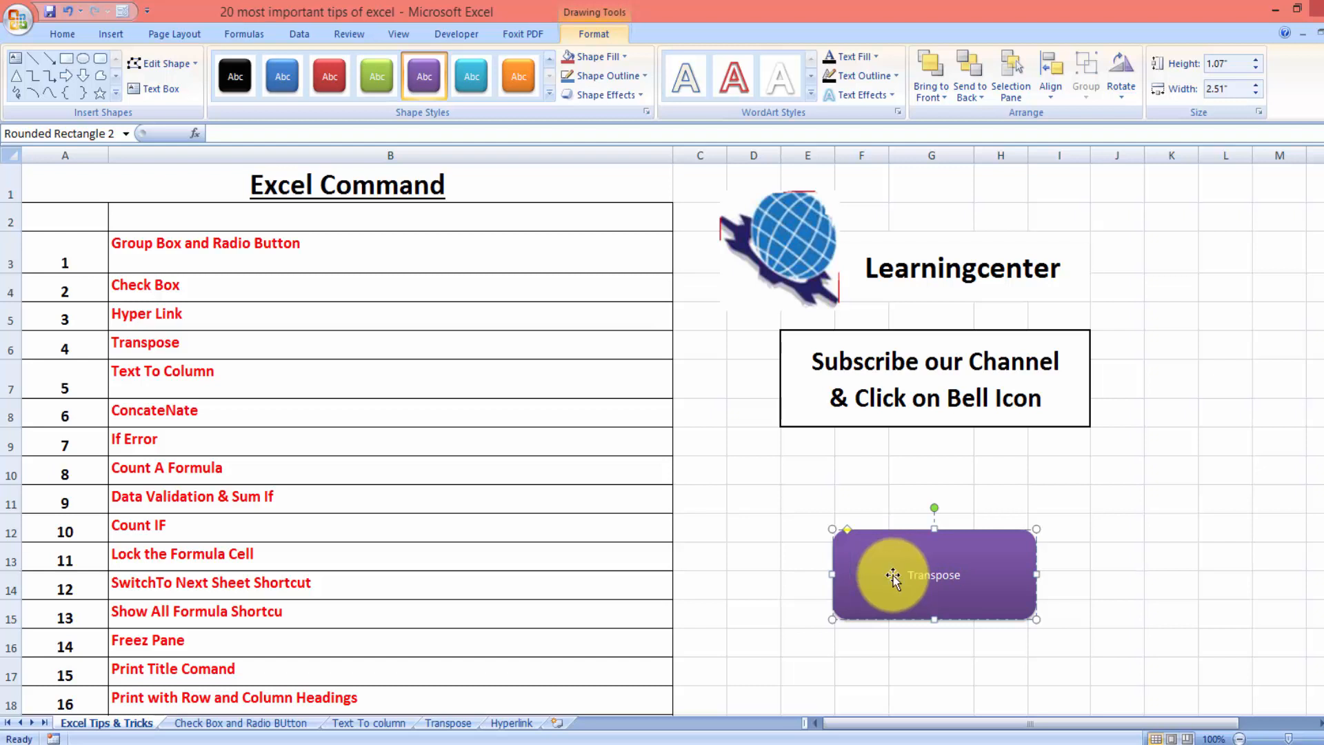
# Step: Format the Transpose label inside the purple shape as bold at font size 32
pyautogui.hotkey('shift', 'Left')
pyautogui.hotkey('shift', 'Left')
pyautogui.hotkey('shift', 'Left')
pyautogui.hotkey('shift', 'Left')
pyautogui.hotkey('shift', 'Left')
pyautogui.hotkey('shift', 'Left')
pyautogui.hotkey('shift', 'Left')
pyautogui.hotkey('shift', 'Left')
pyautogui.hotkey('shift', 'Left')
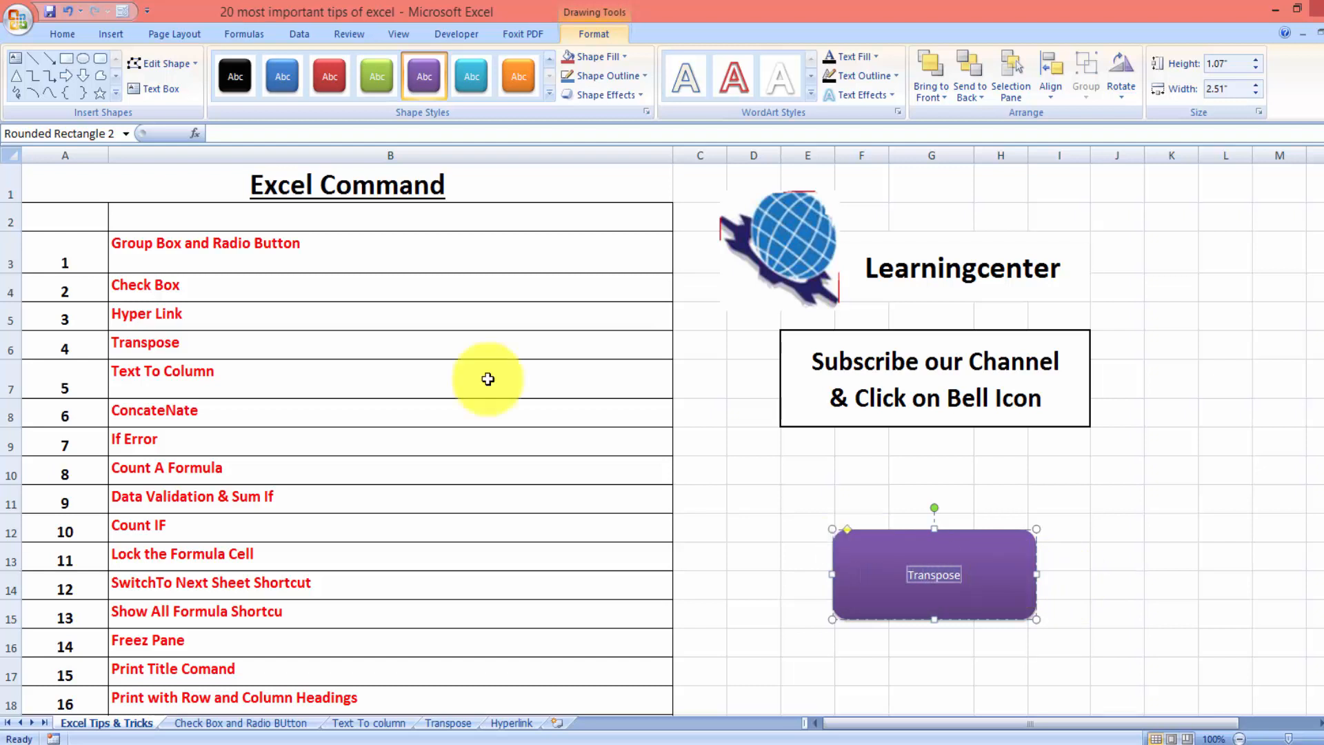
pyautogui.click(72, 40)
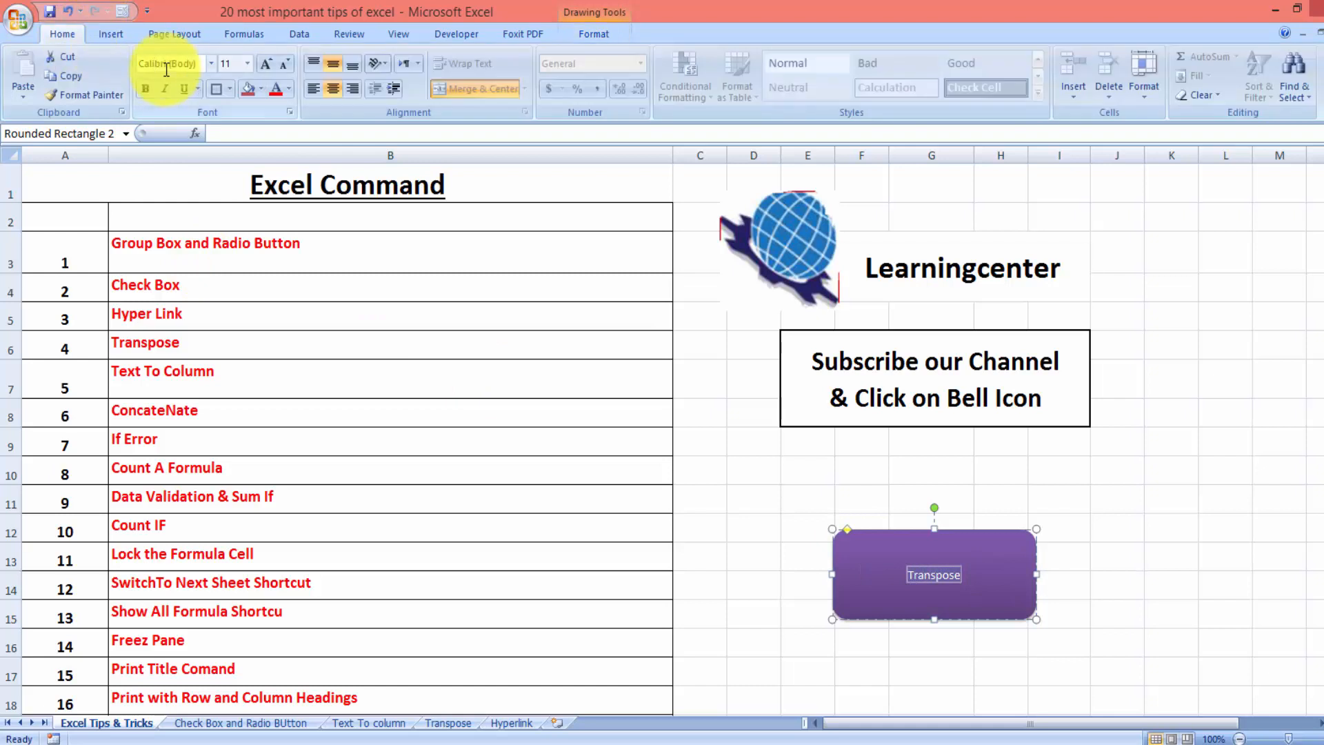
pyautogui.click(262, 69)
pyautogui.click(262, 69)
pyautogui.click(262, 69)
pyautogui.click(262, 69)
pyautogui.click(262, 69)
pyautogui.click(262, 69)
pyautogui.click(262, 69)
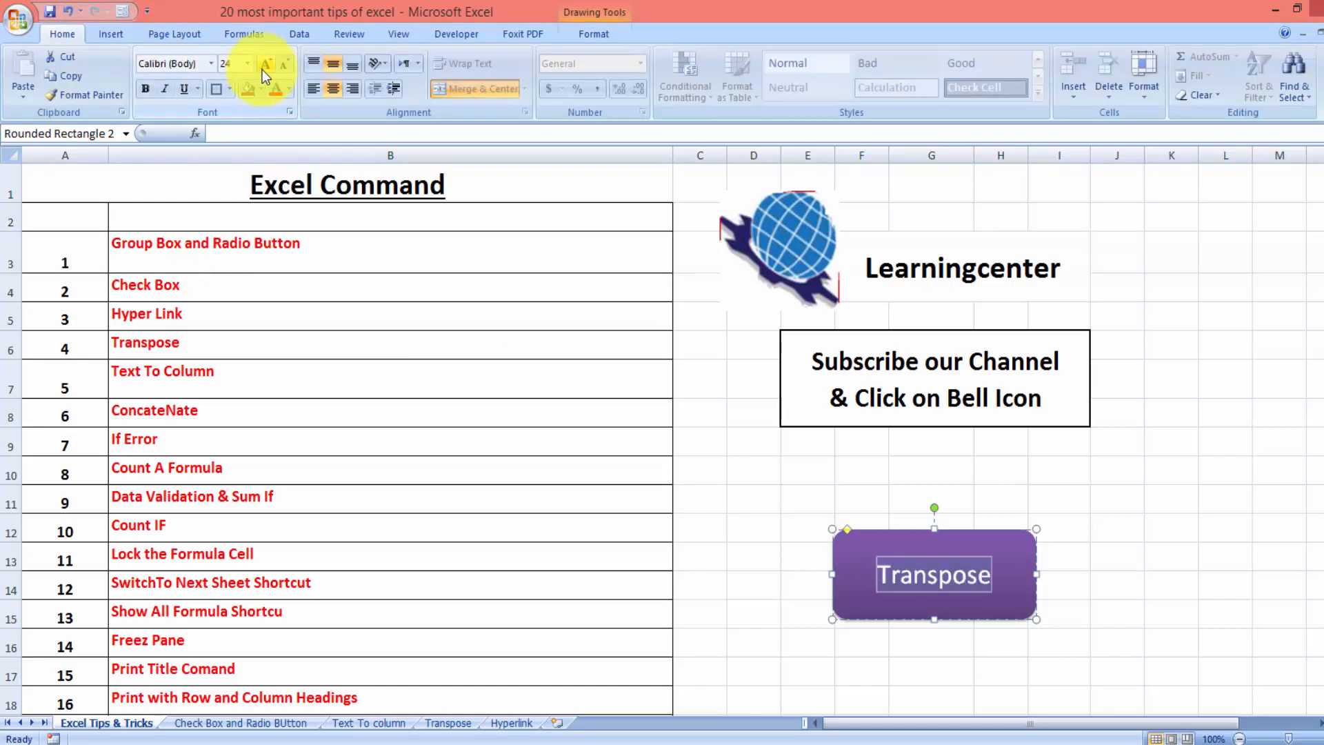
pyautogui.click(262, 69)
pyautogui.click(262, 69)
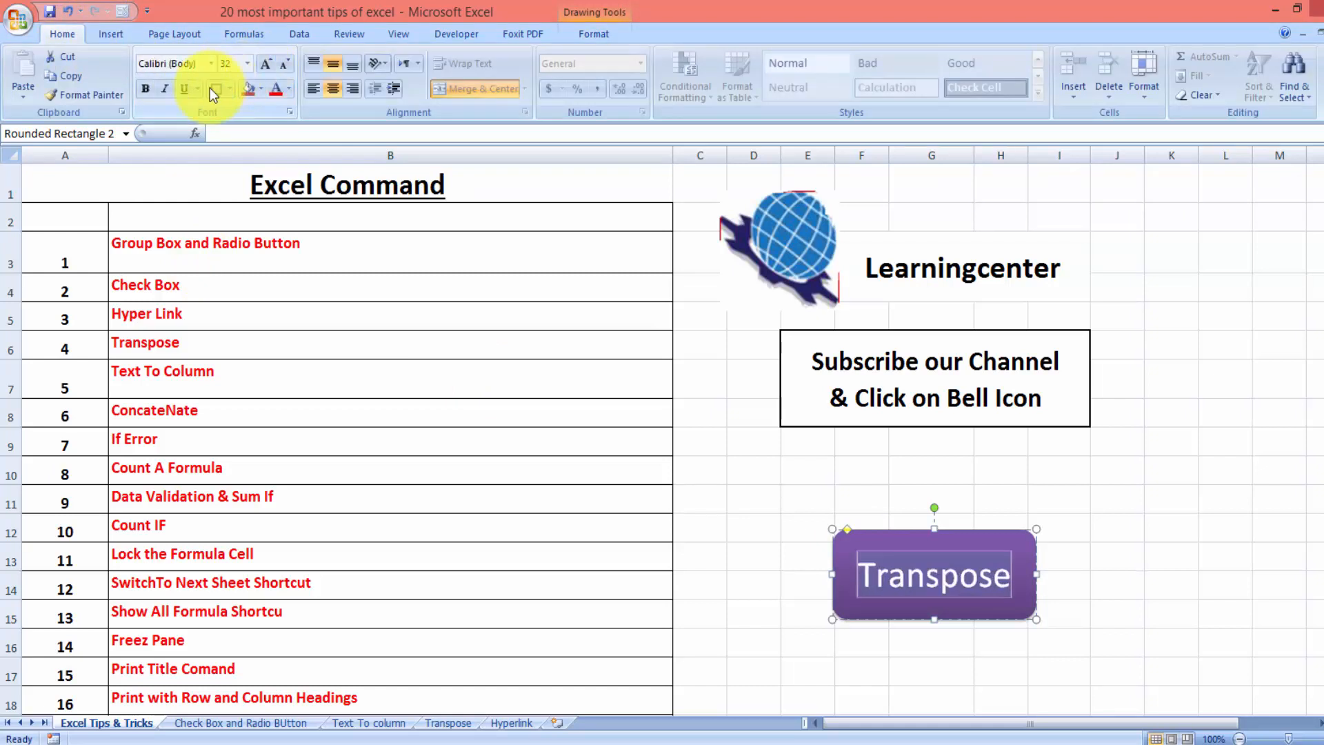
pyautogui.click(145, 97)
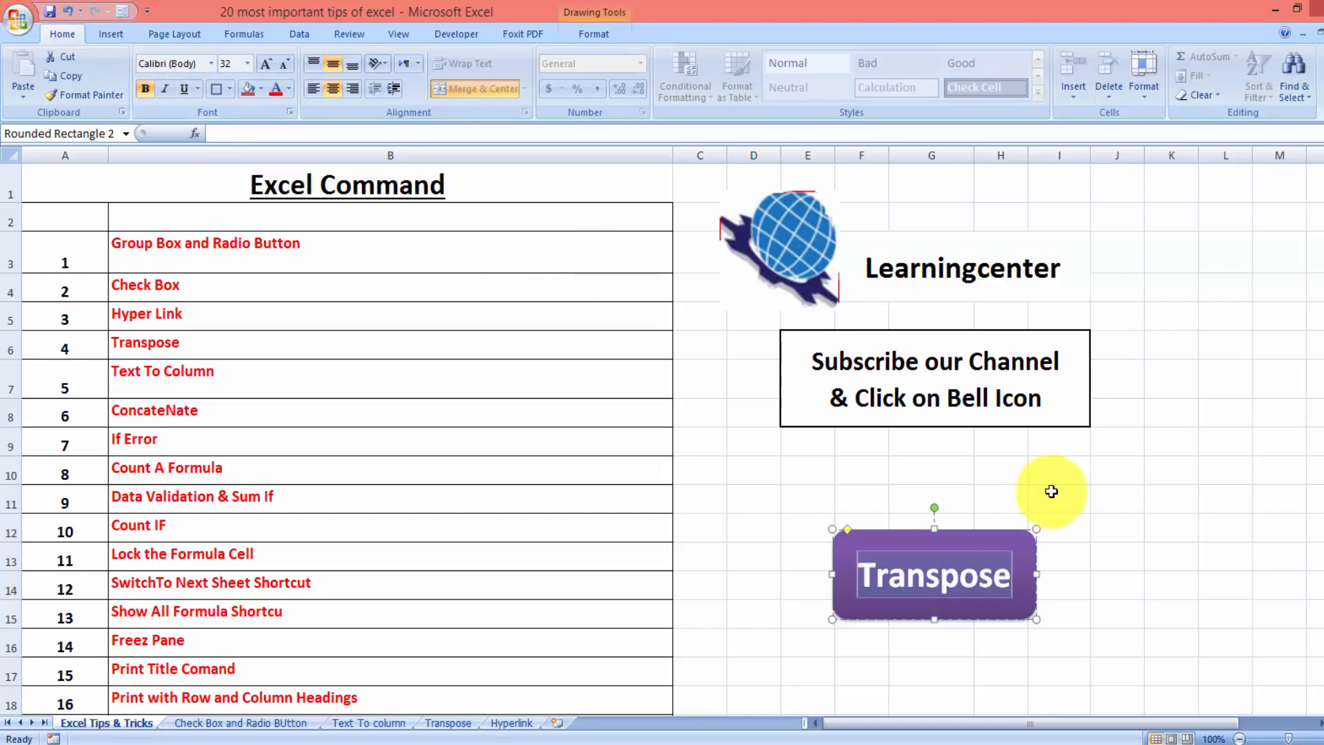
pyautogui.click(1157, 587)
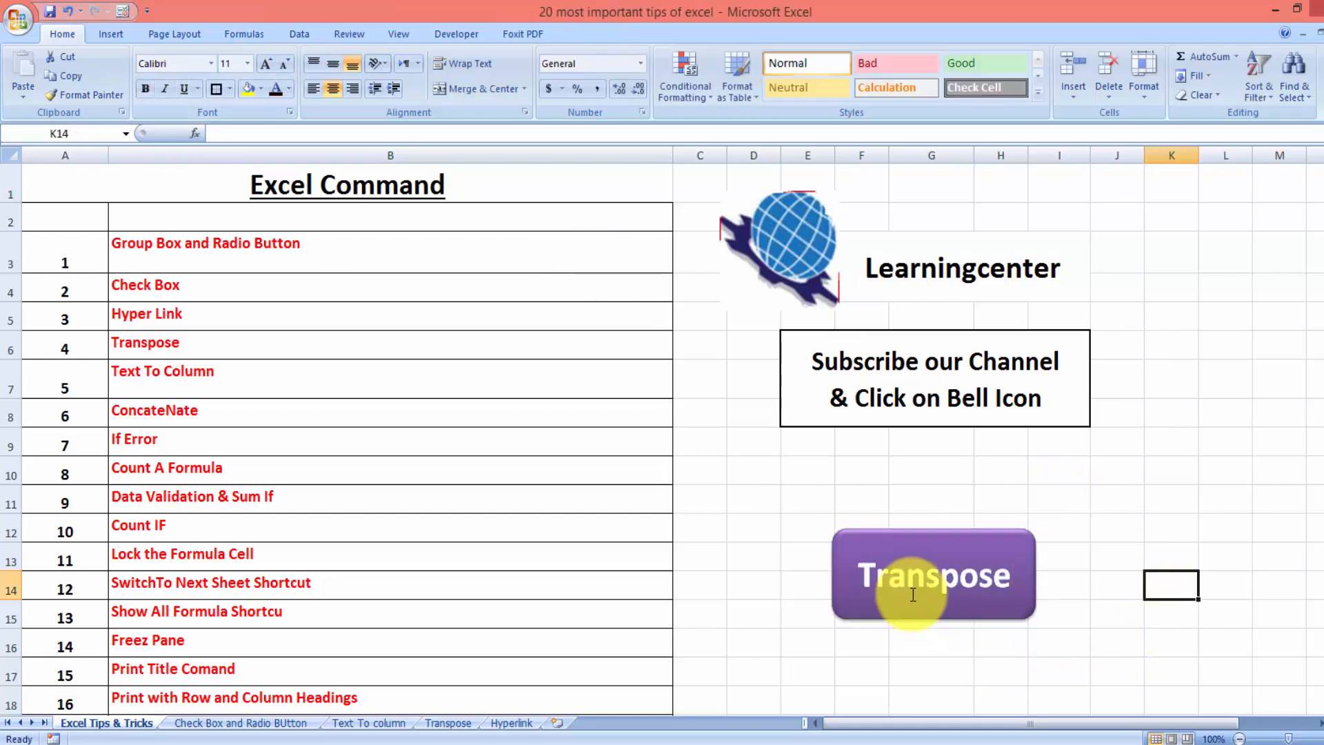
# Step: Hyperlink the purple Transpose shape to cell A1 of the Transpose sheet
pyautogui.click(961, 532)
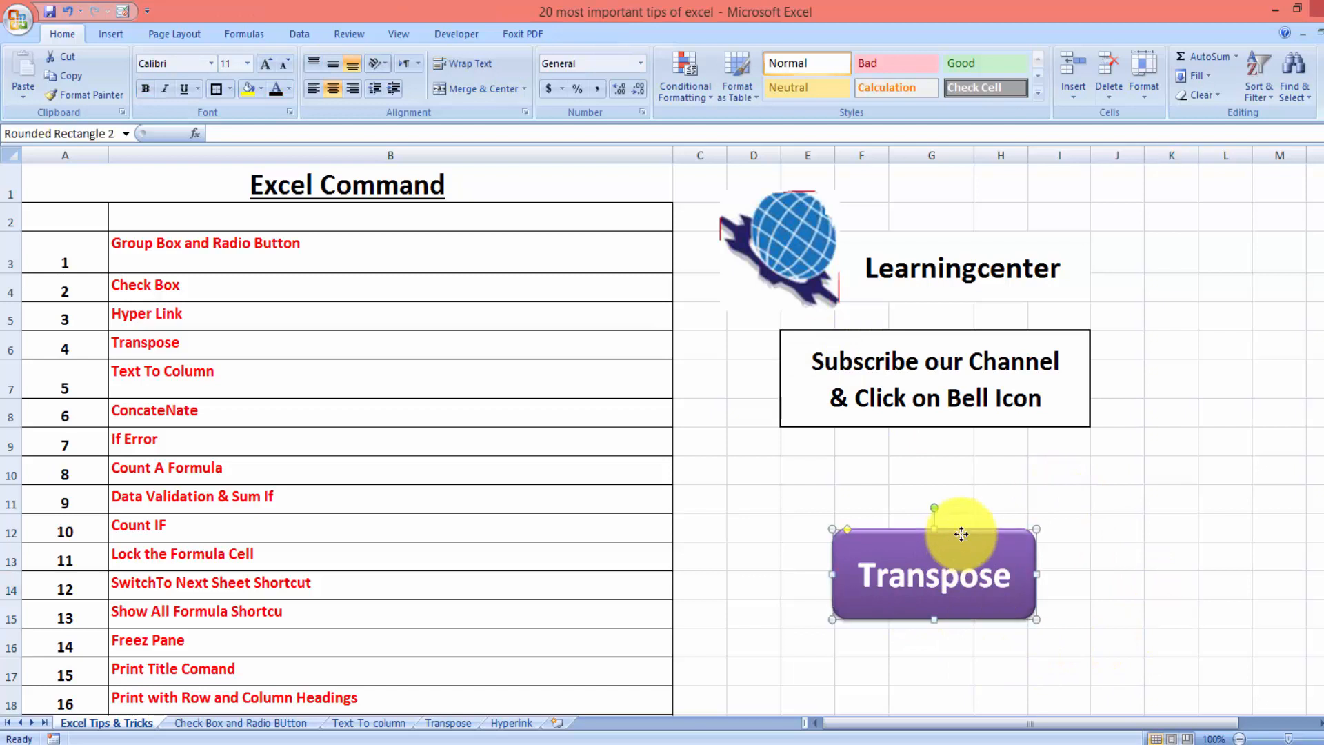
pyautogui.rightClick(960, 533)
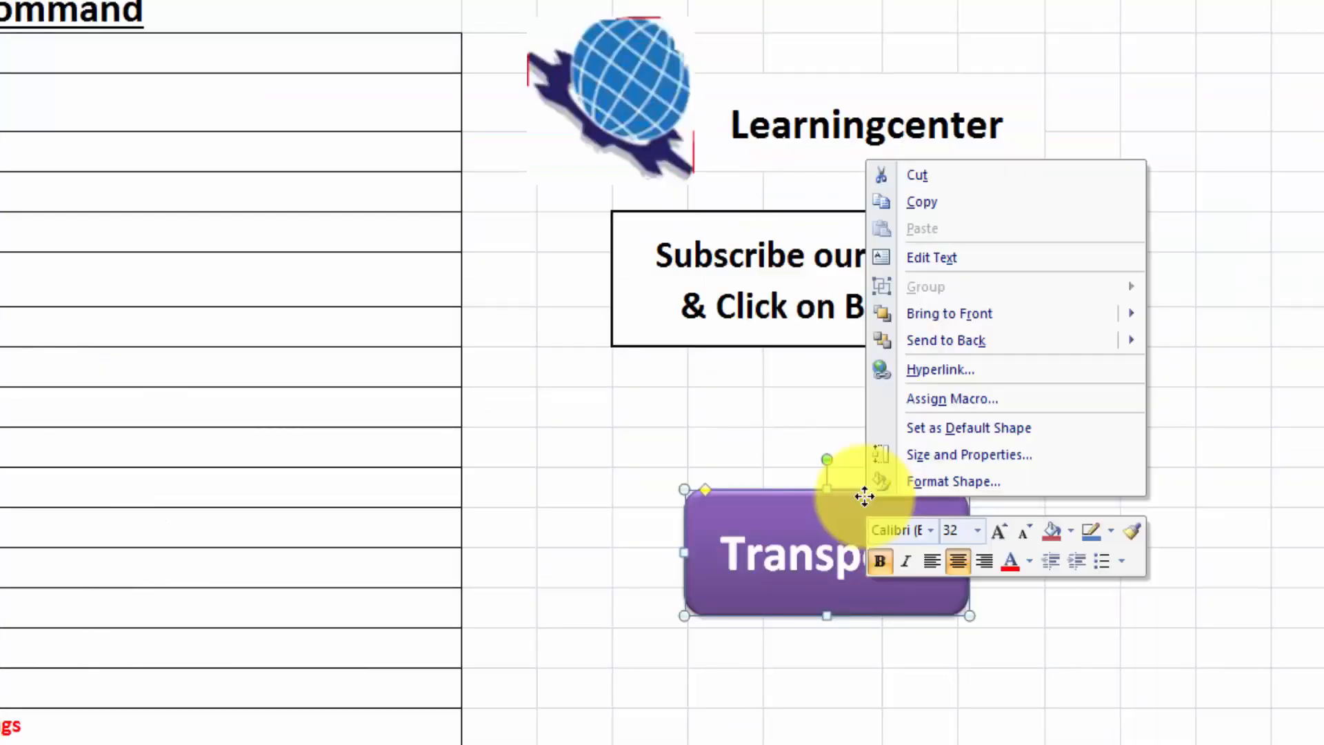
pyautogui.click(921, 373)
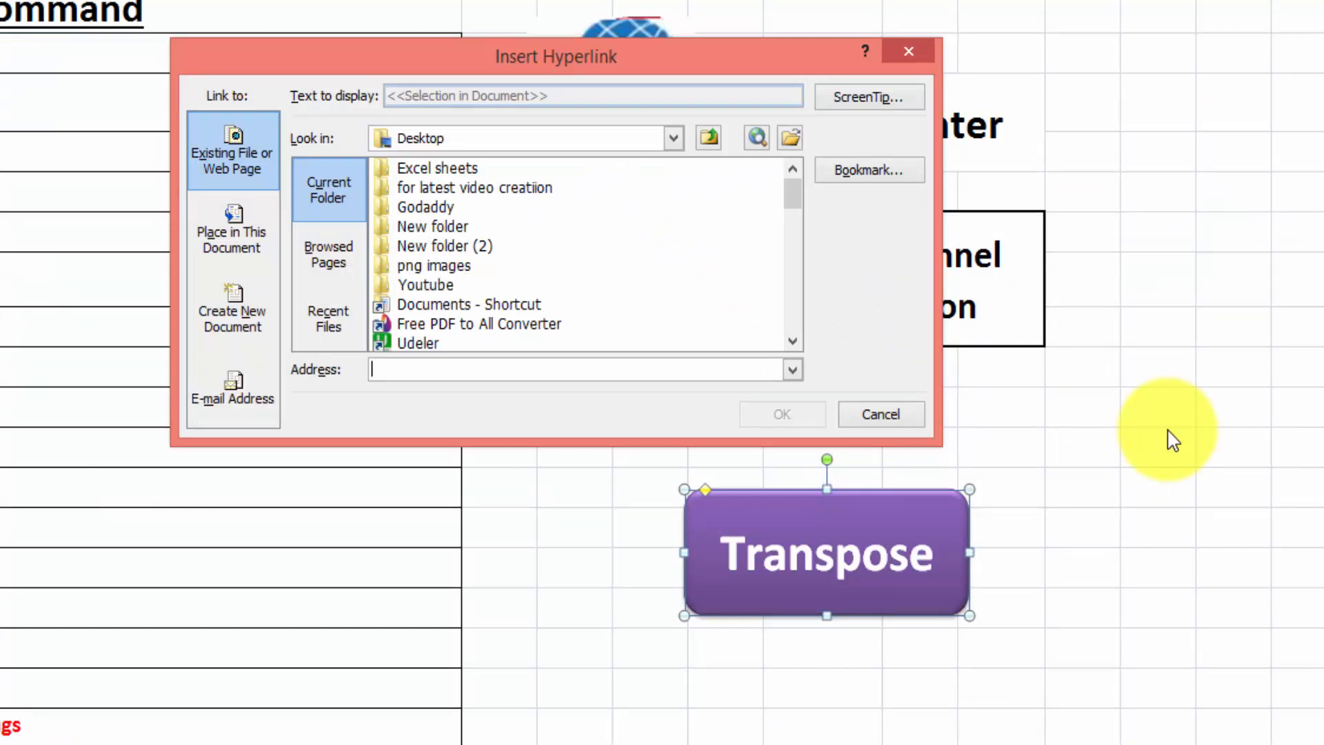
pyautogui.click(876, 176)
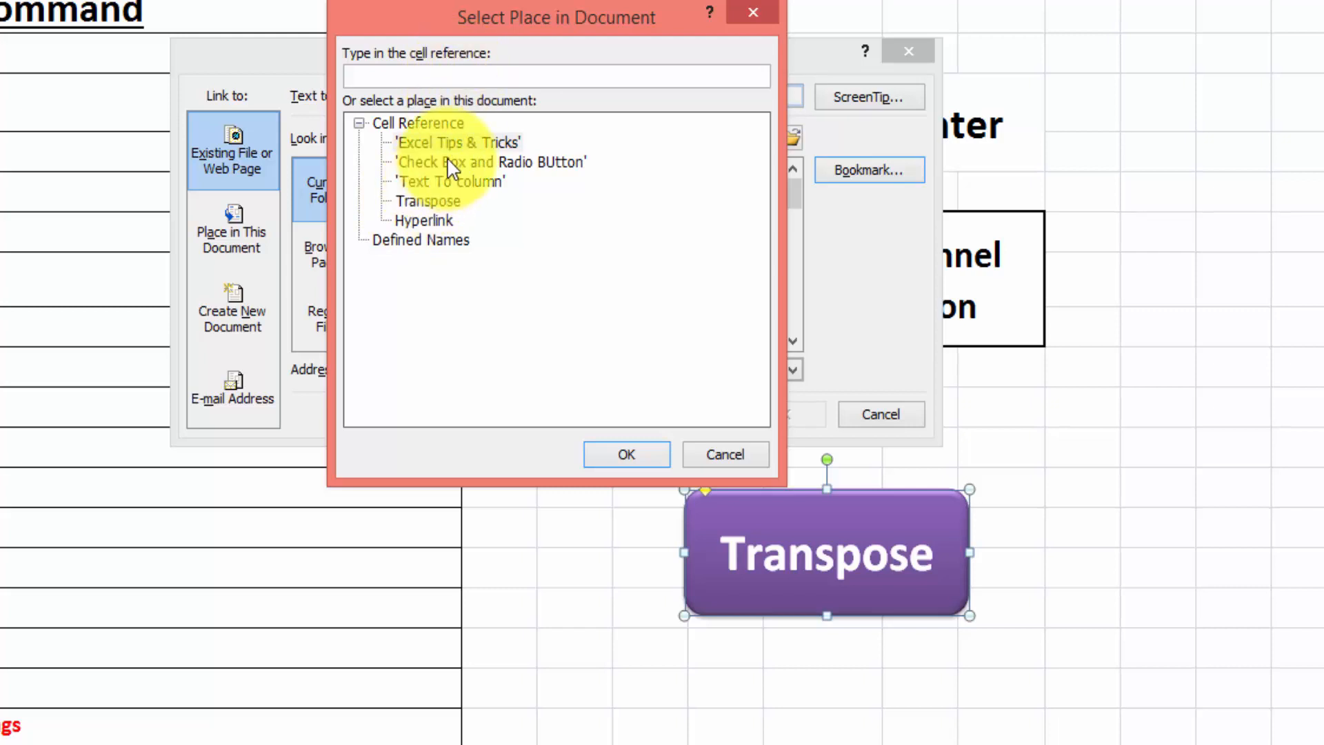
pyautogui.click(446, 203)
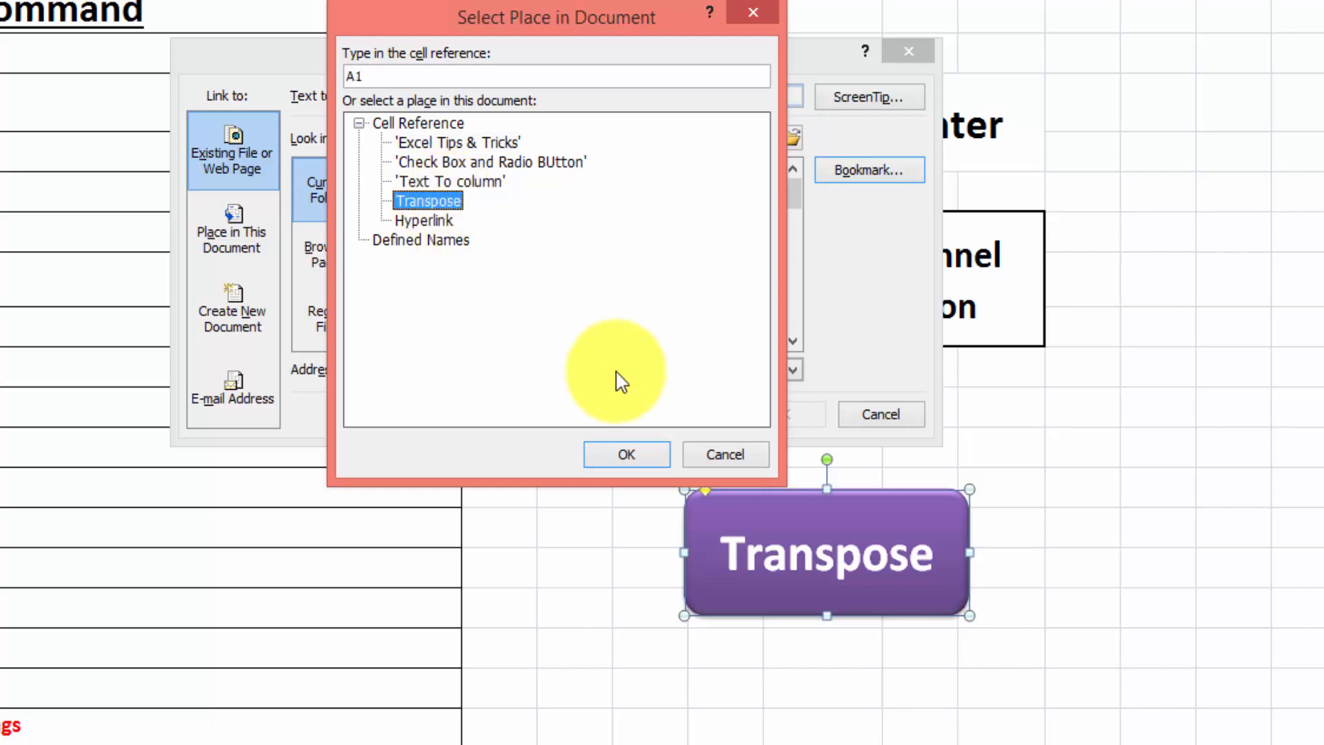
pyautogui.click(627, 457)
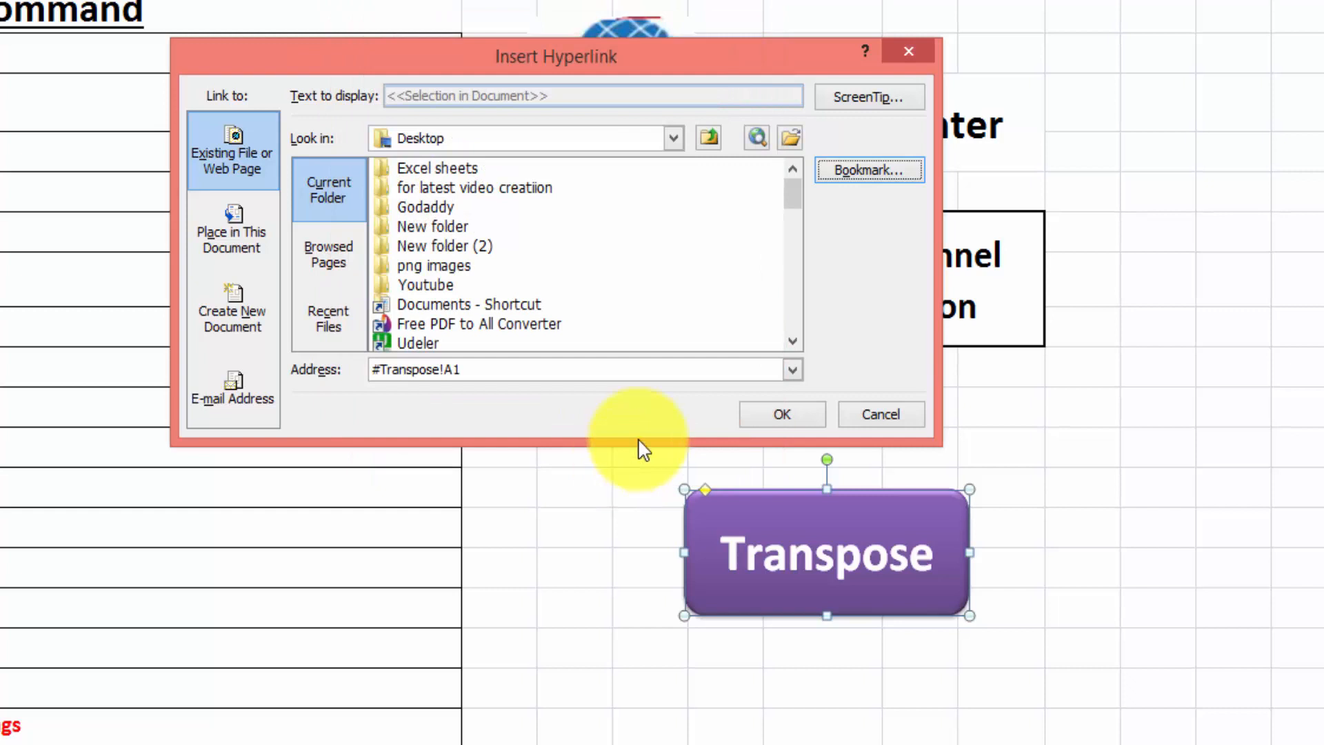
pyautogui.click(781, 417)
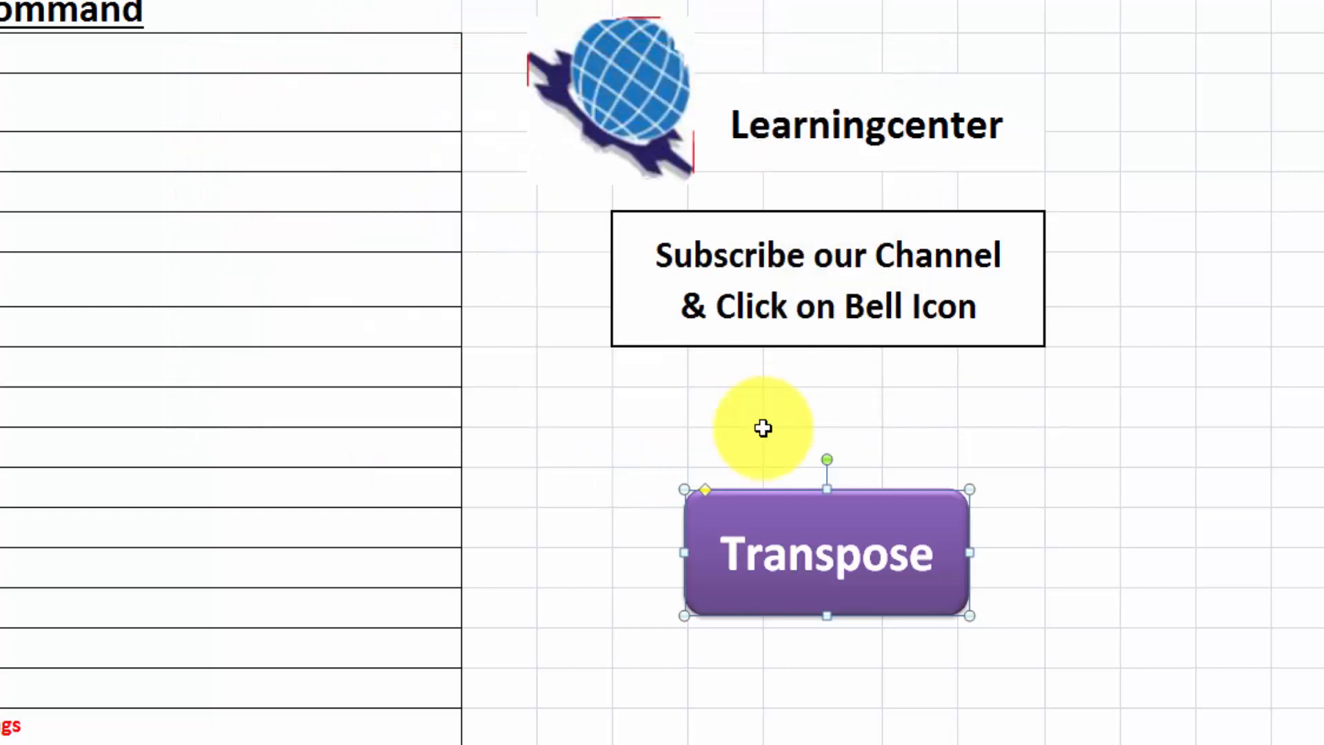
pyautogui.click(640, 583)
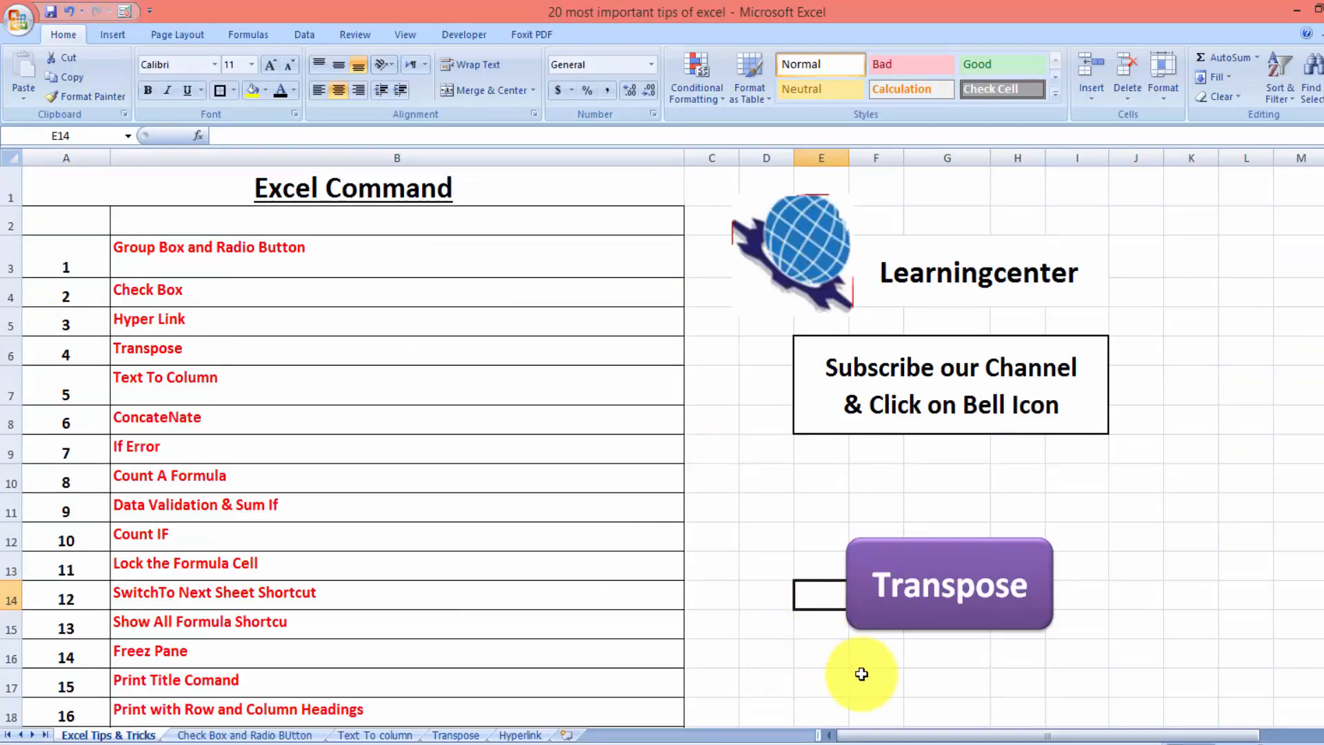
# Step: Test the Transpose shape's hyperlink twice, returning to the Excel Tips & Tricks sheet each time
pyautogui.click(703, 678)
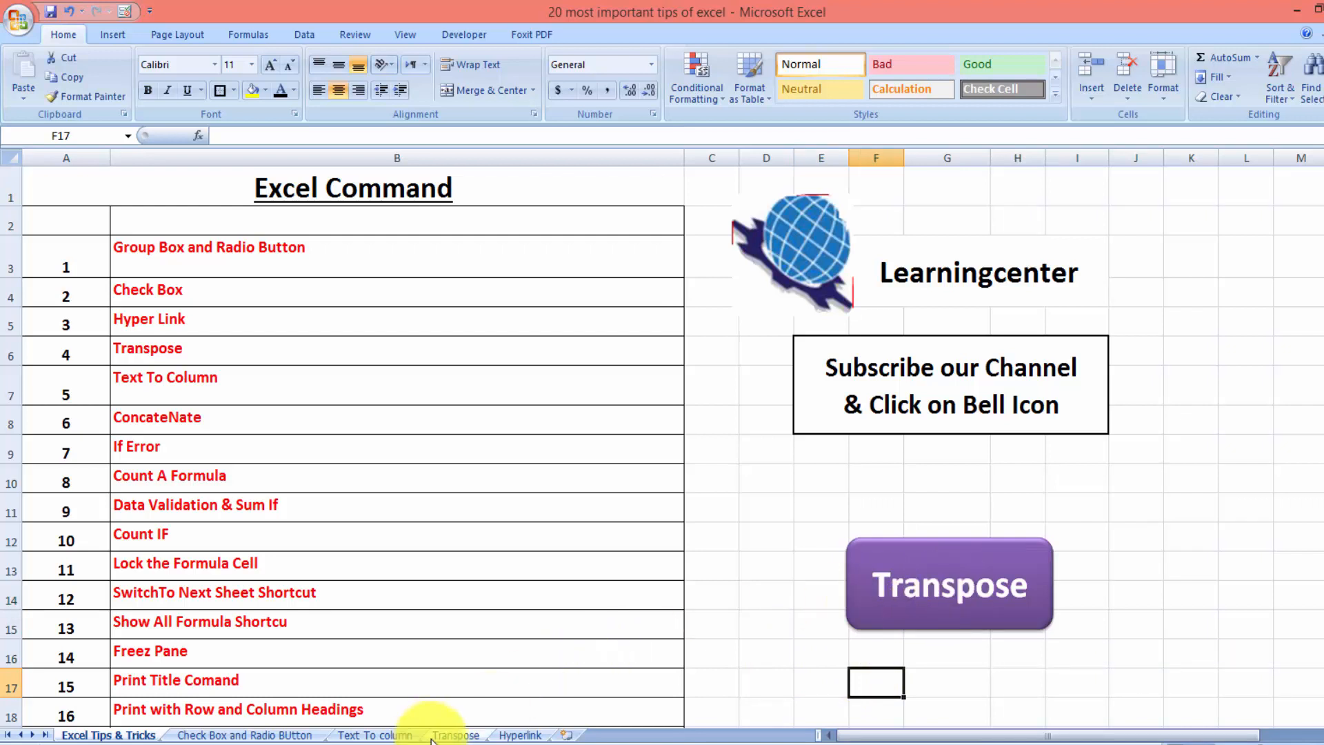
pyautogui.click(941, 604)
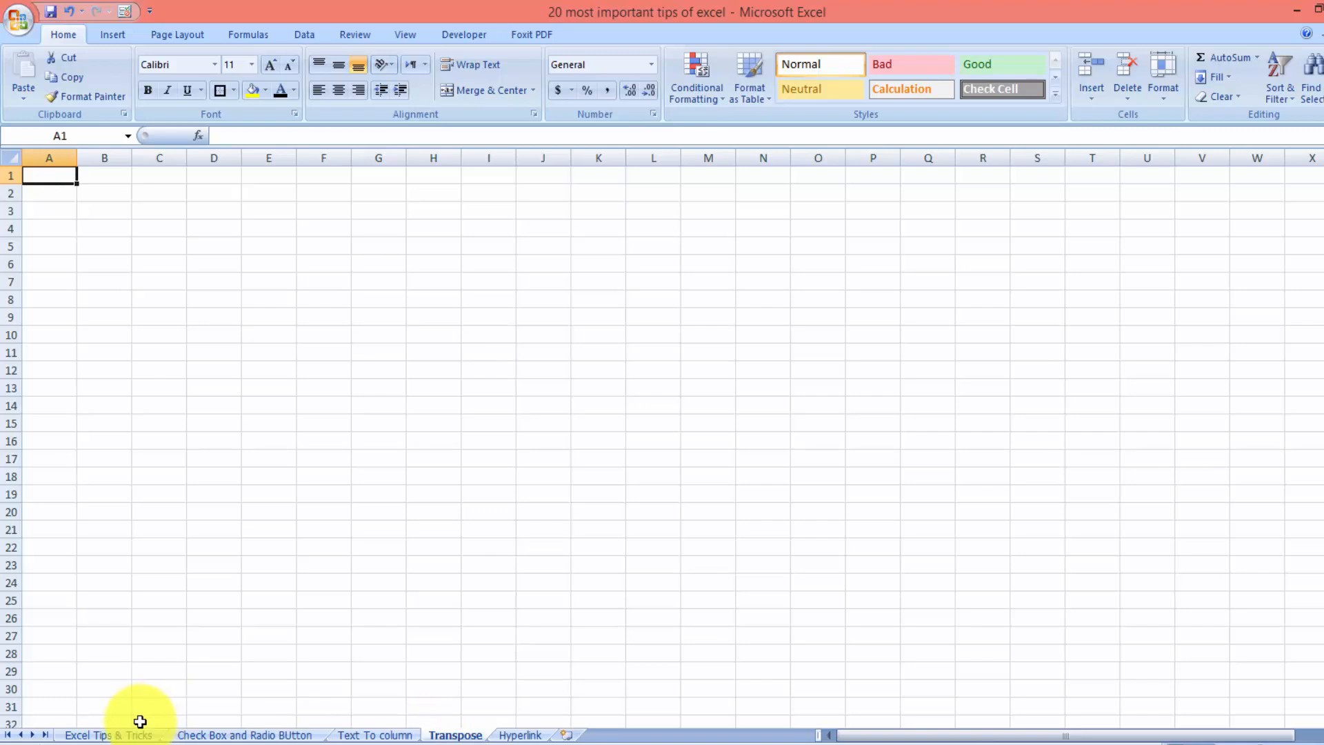
pyautogui.click(120, 734)
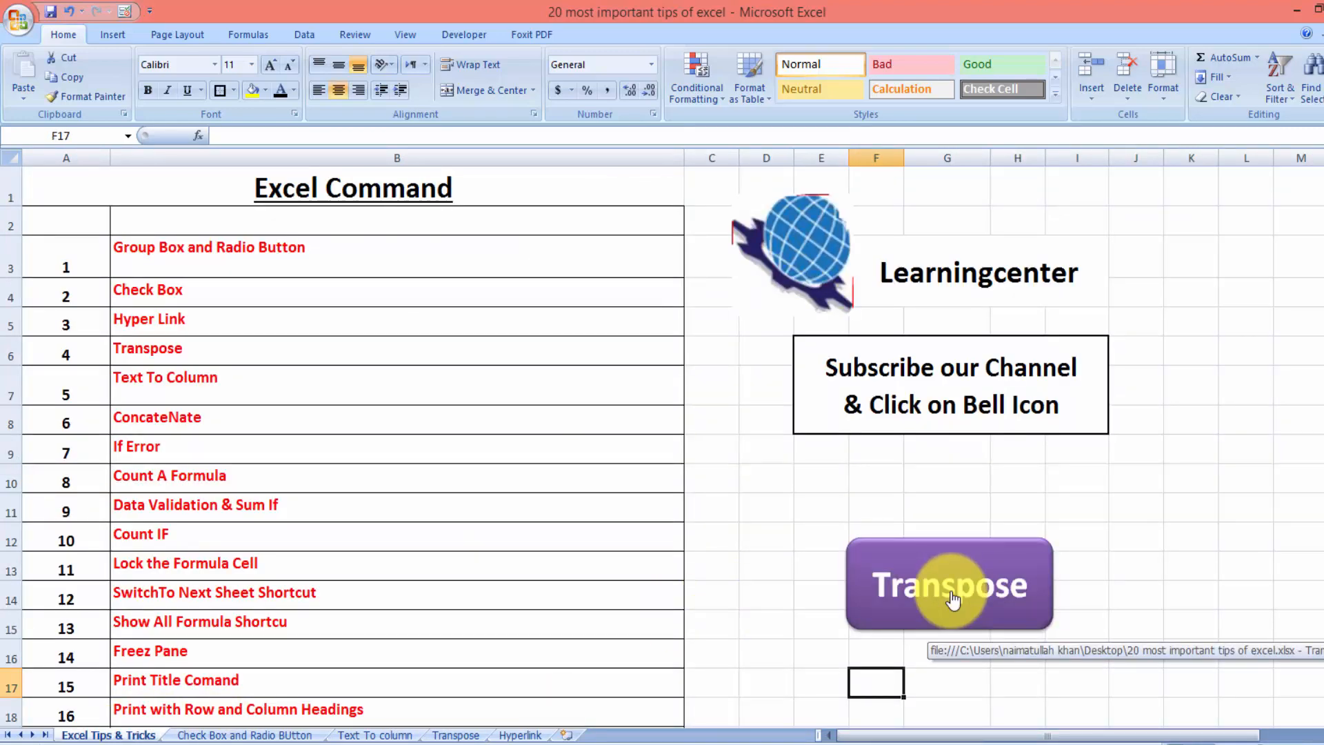
pyautogui.click(953, 598)
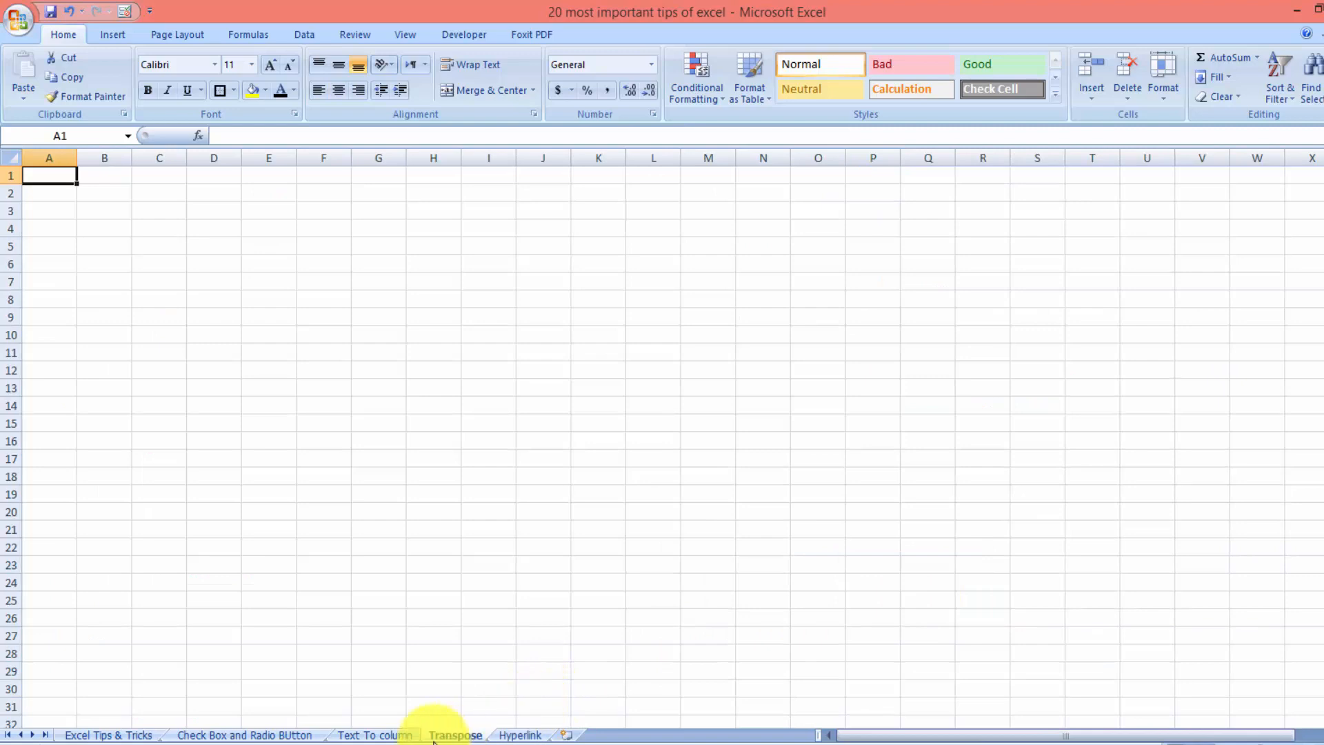
pyautogui.click(110, 735)
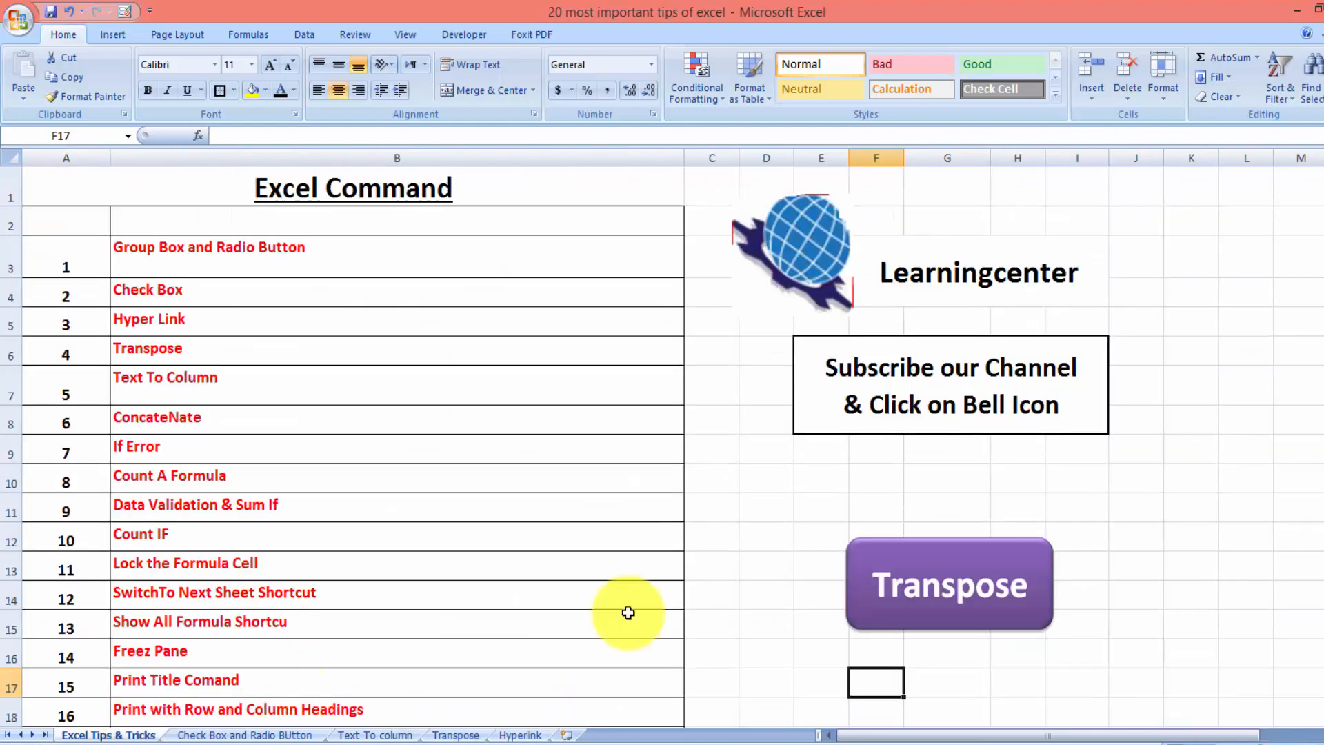
# Step: Remove the hyperlink from the purple Transpose shape on the Excel Tips & Tricks sheet
pyautogui.rightClick(948, 577)
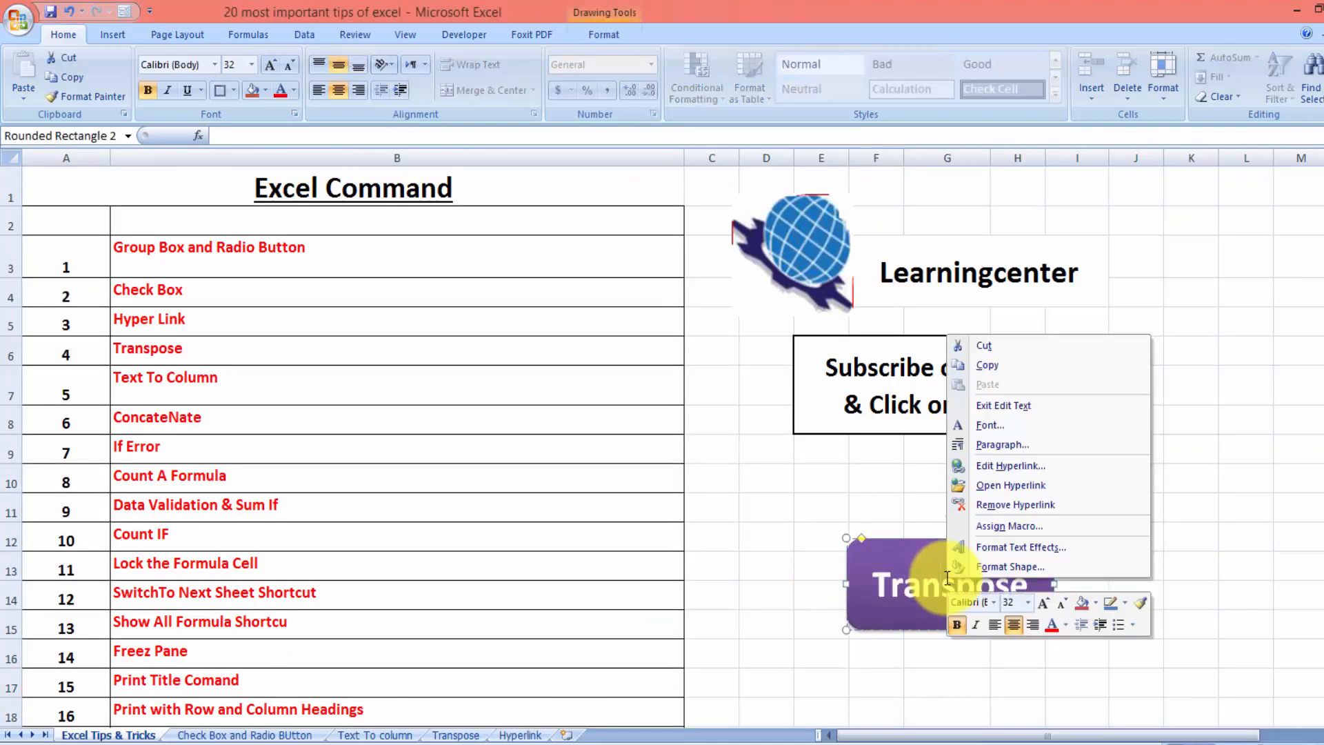
pyautogui.click(1016, 503)
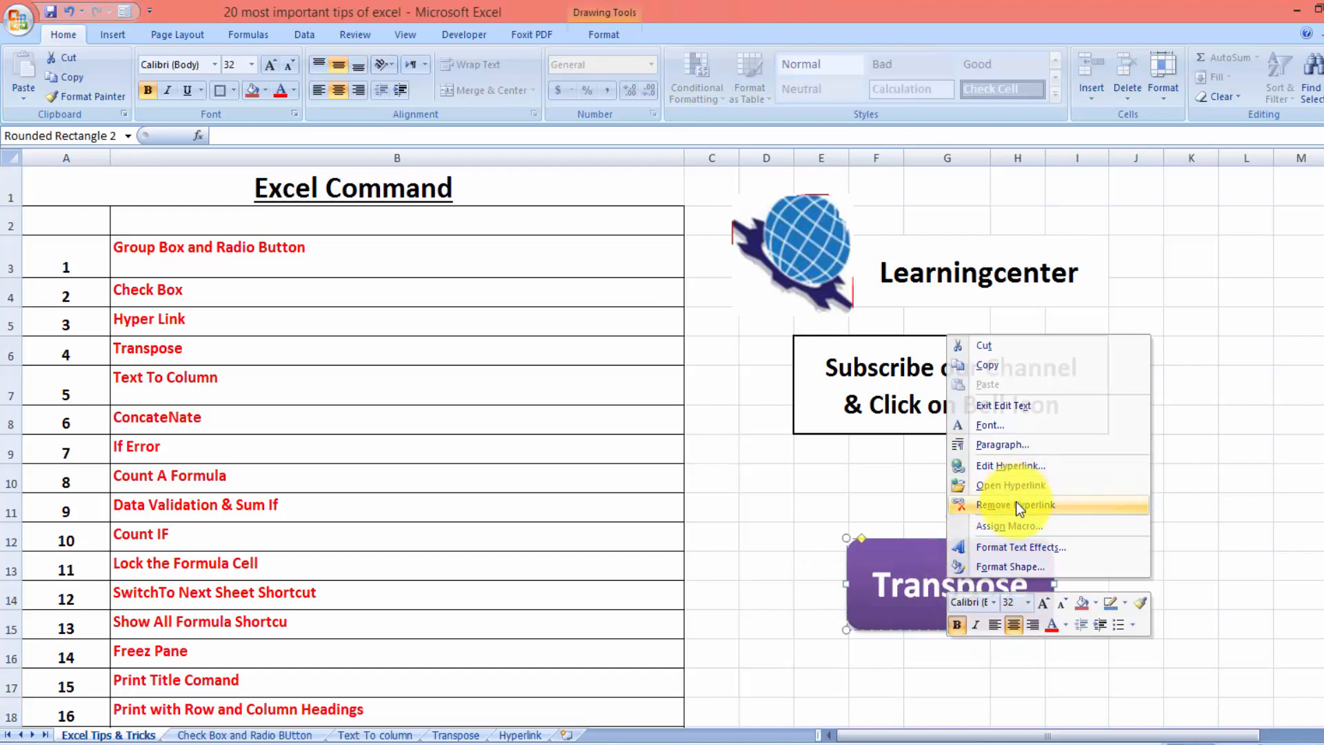
pyautogui.click(798, 541)
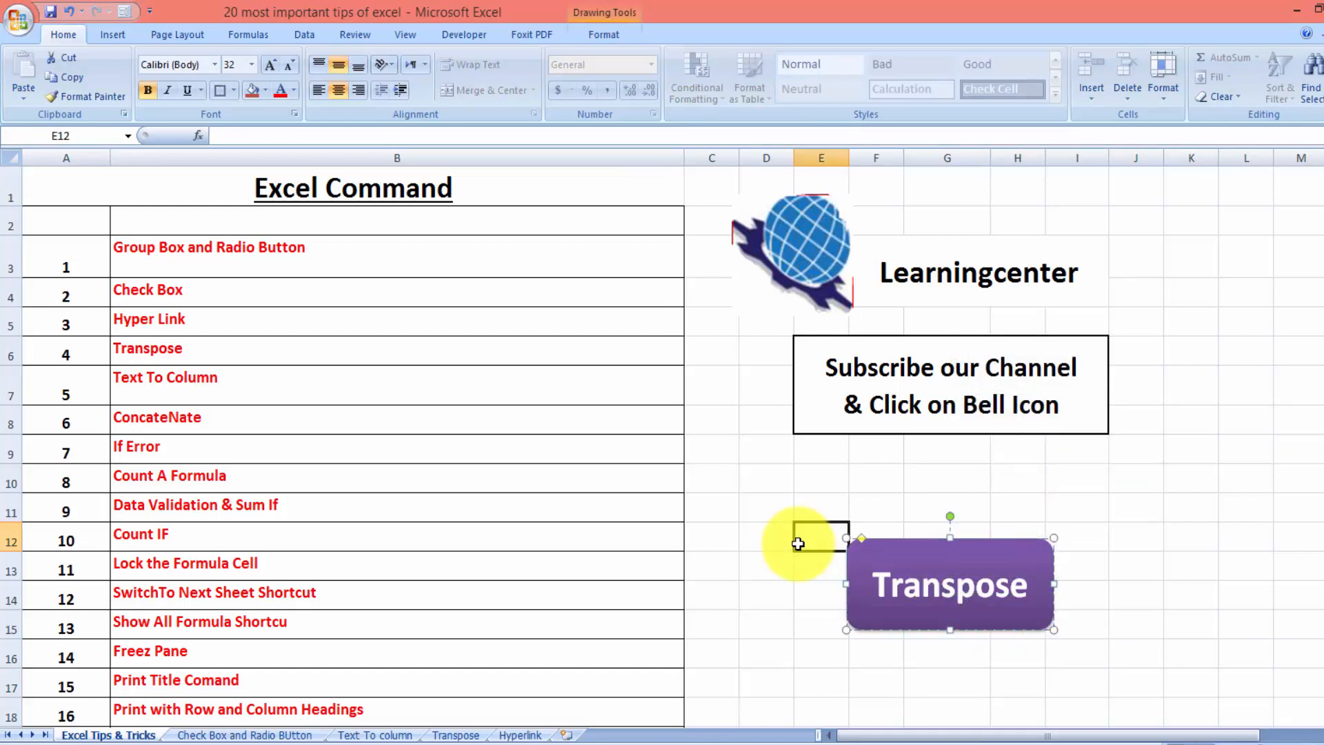
# Step: Replace the purple shape's Transpose label with "Check Box & Radio Button"
pyautogui.click(1027, 588)
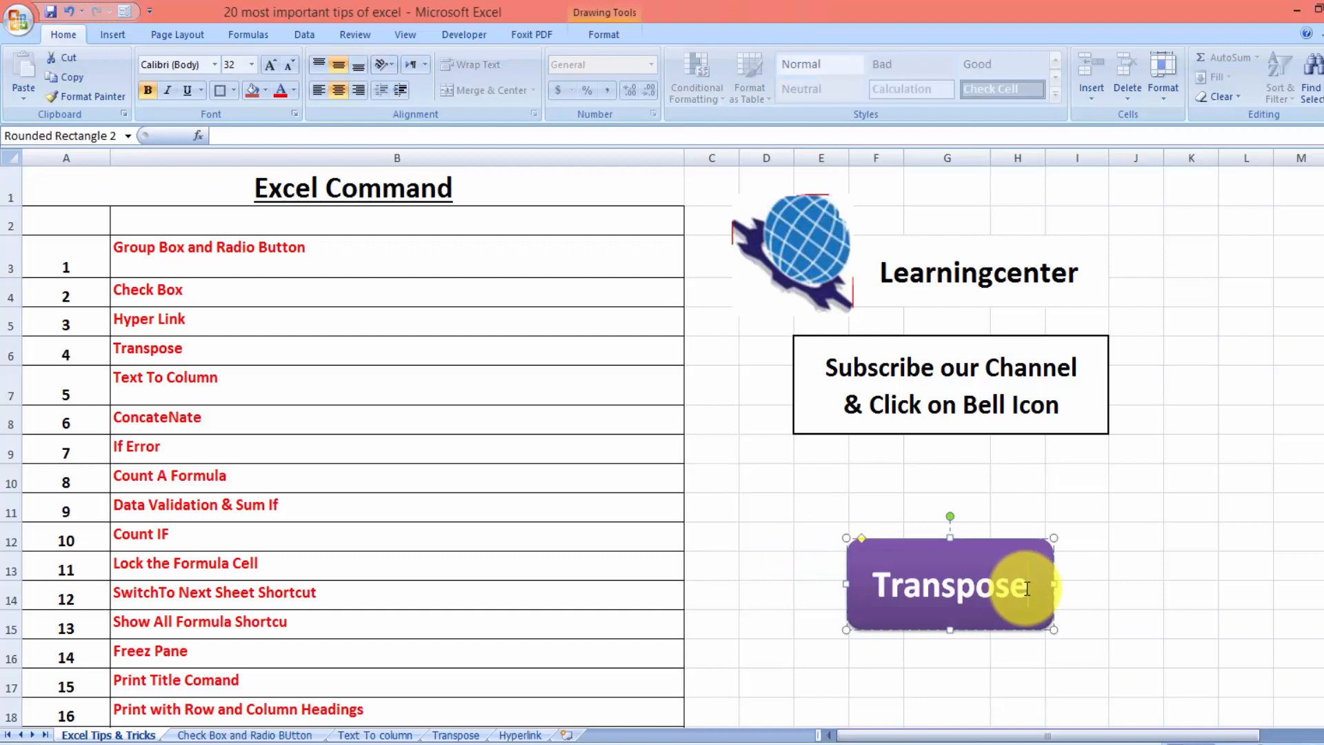
pyautogui.hotkey('shift', 'Left')
pyautogui.hotkey('shift', 'Left')
pyautogui.hotkey('shift', 'Left')
pyautogui.hotkey('shift', 'Left')
pyautogui.hotkey('shift', 'Left')
pyautogui.hotkey('shift', 'Left')
pyautogui.hotkey('shift', 'Left')
pyautogui.hotkey('shift', 'Left')
pyautogui.hotkey('shift', 'Left')
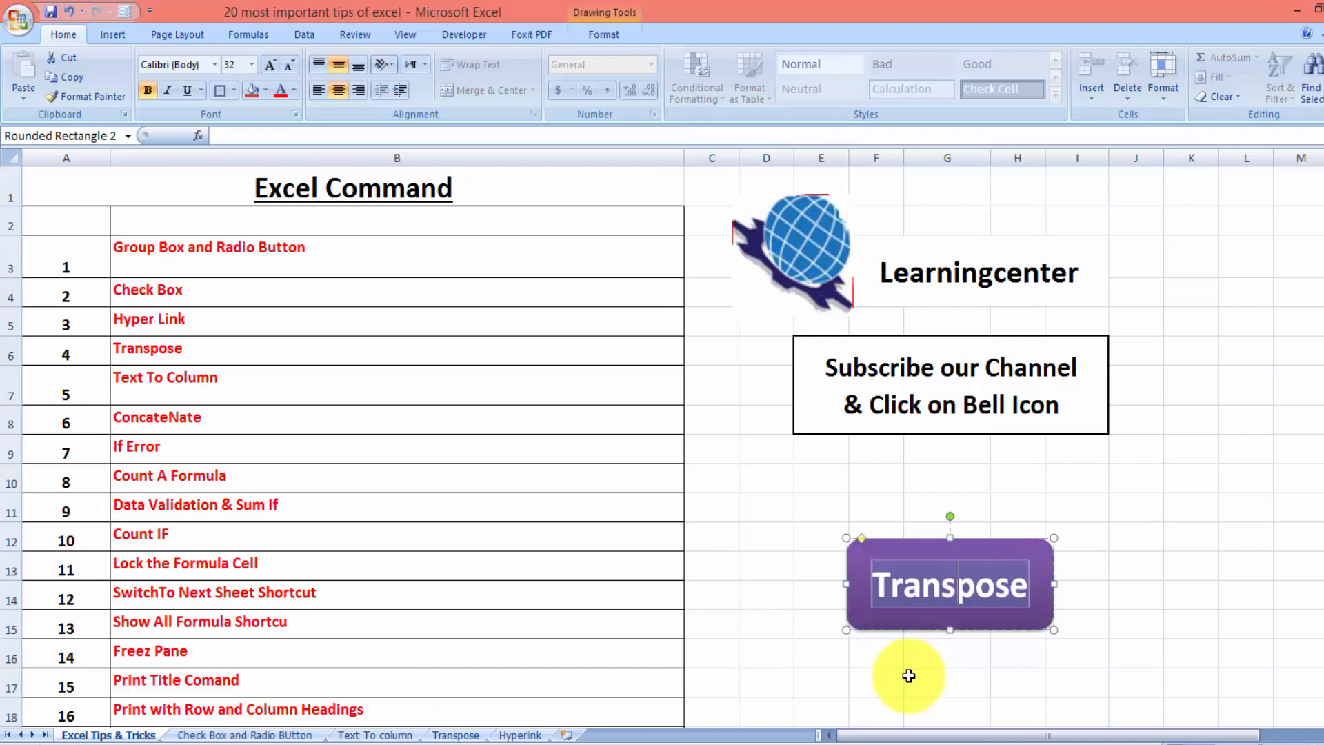
pyautogui.write('S')
pyautogui.press('BackSpace')
pyautogui.write('C')
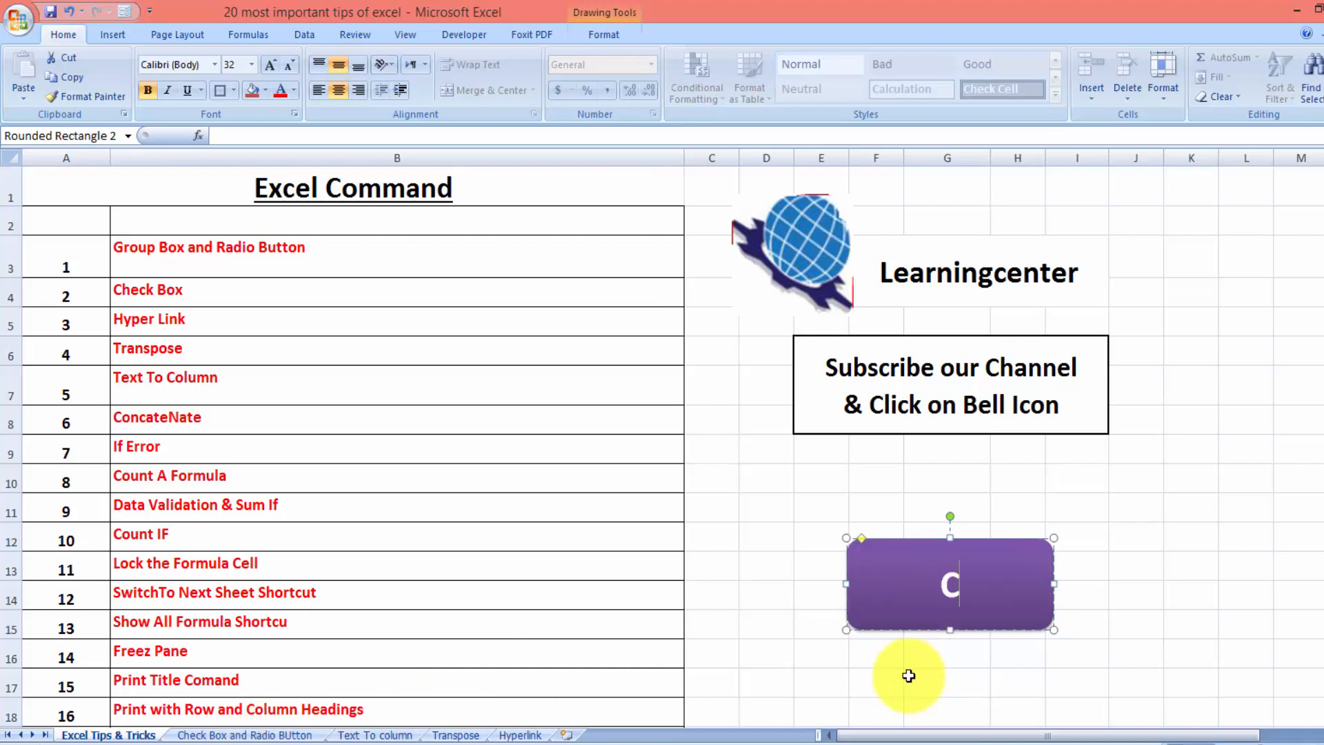
pyautogui.write('heck ')
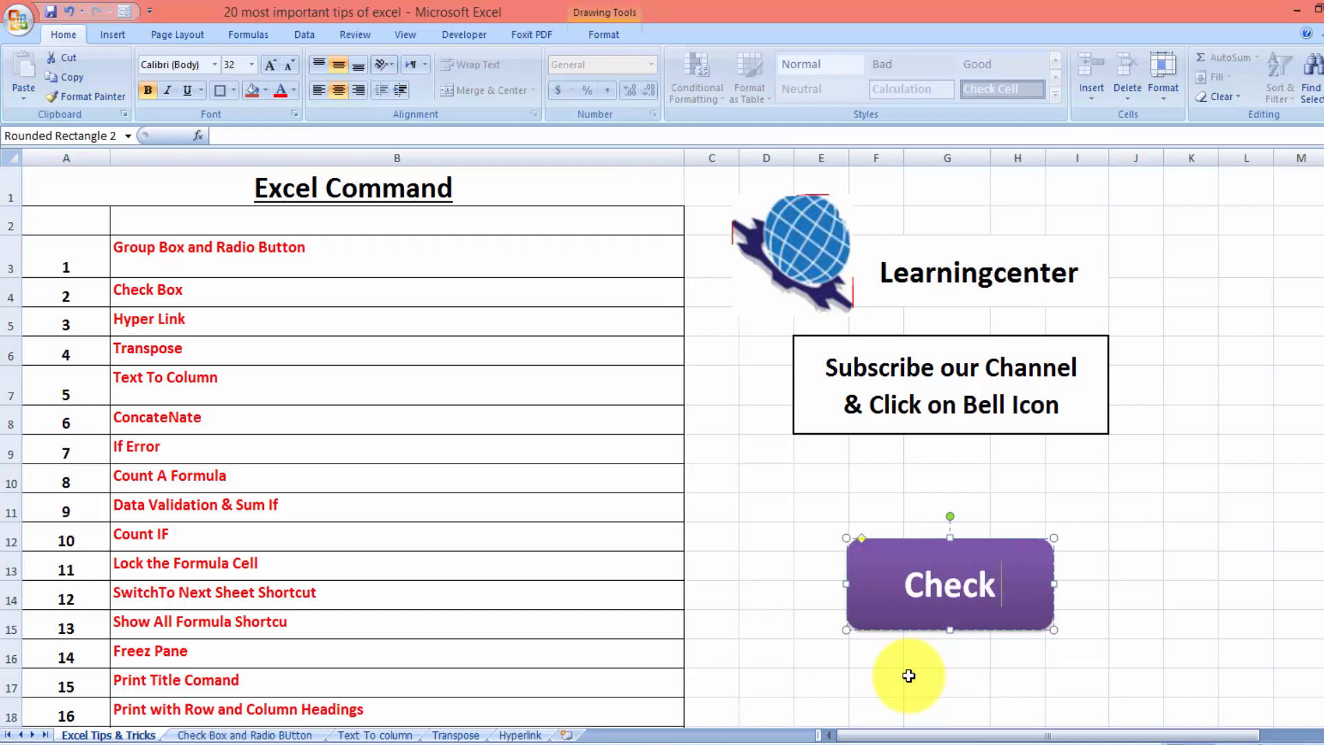
pyautogui.write('Box & R')
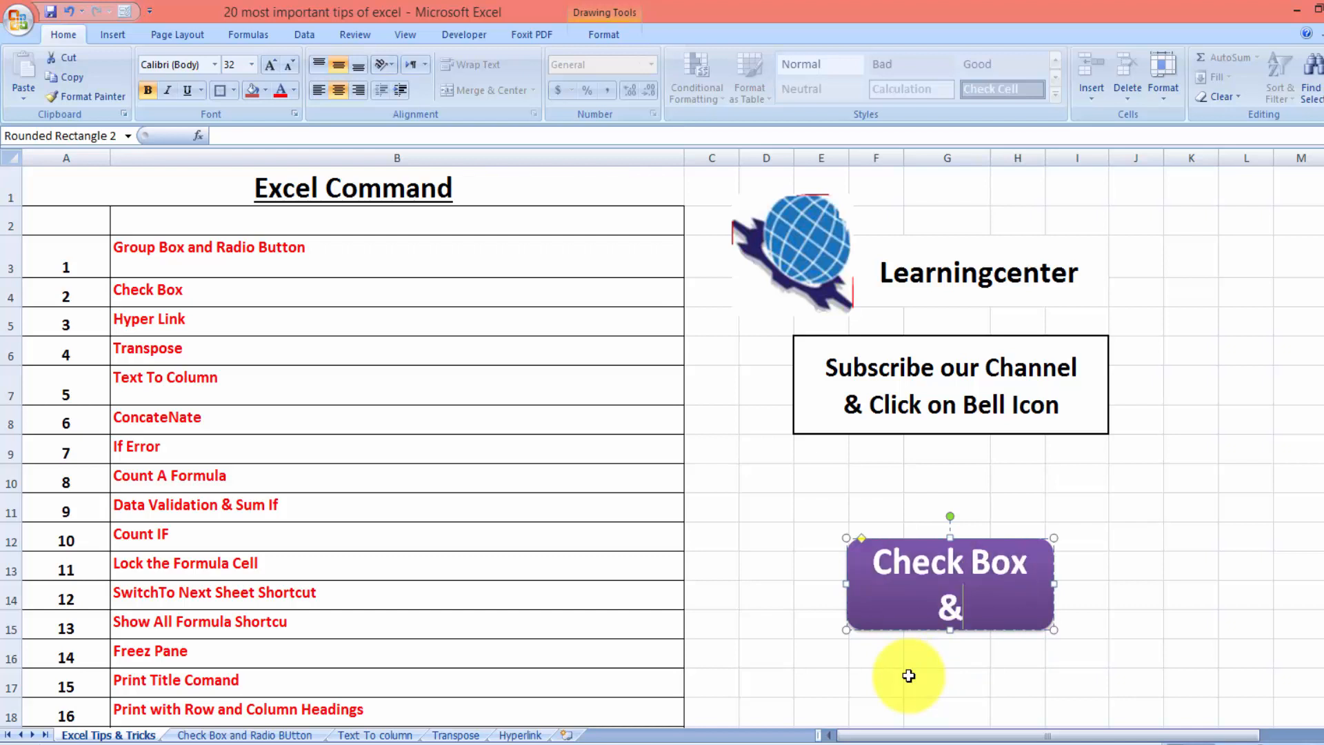
pyautogui.write('ad')
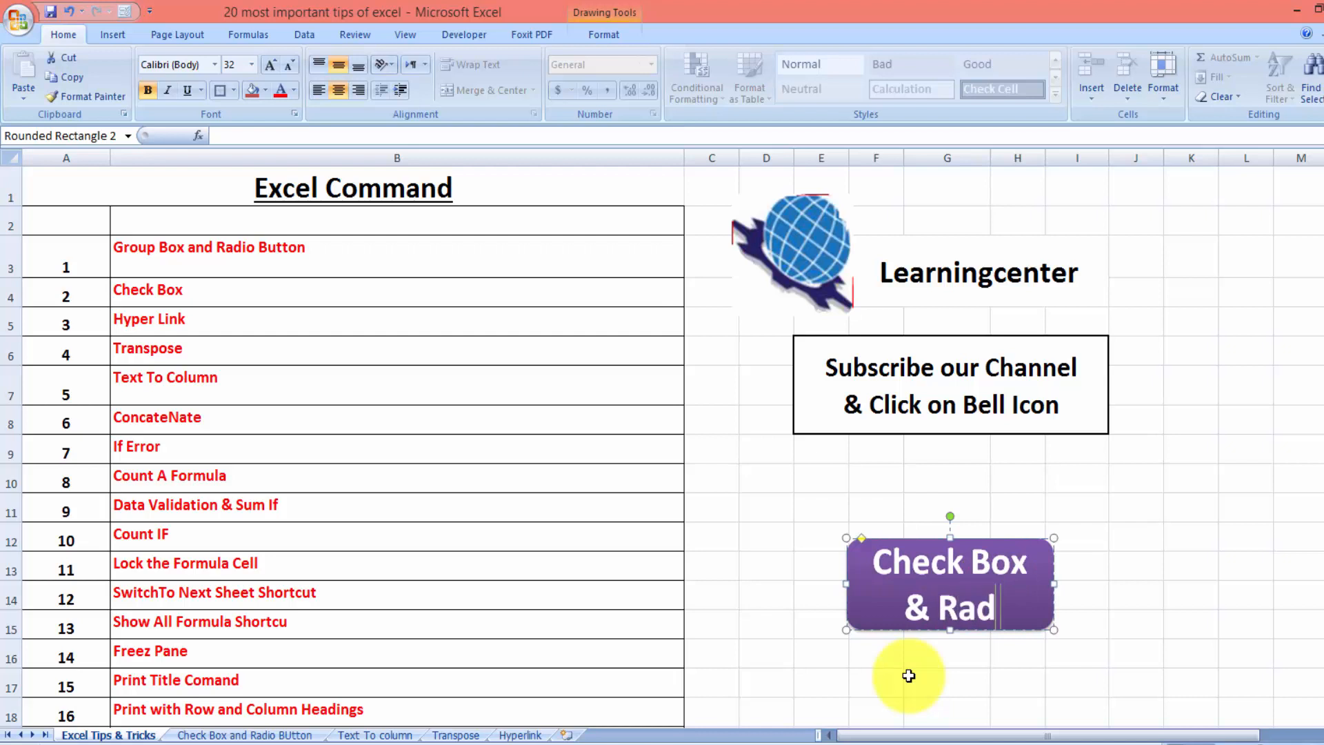
pyautogui.write('io Button')
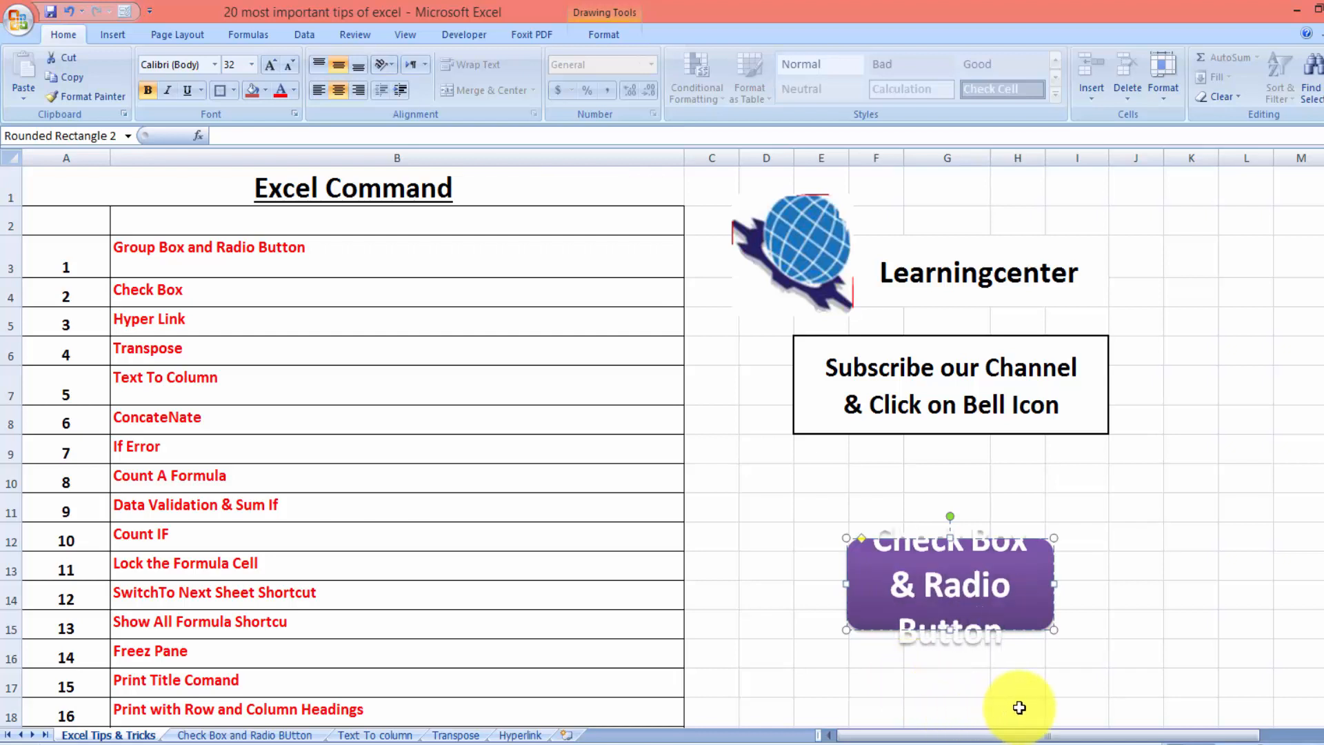
# Step: Reduce the font size of the purple shape's whole label to 24 so it fits inside the shape
pyautogui.hotkey('shift', 'Left')
pyautogui.hotkey('shift', 'Left')
pyautogui.hotkey('shift', 'Left')
pyautogui.hotkey('shift', 'Left')
pyautogui.hotkey('shift', 'Left')
pyautogui.hotkey('shift', 'Left')
pyautogui.hotkey('shift', 'Left')
pyautogui.hotkey('shift', 'Left')
pyautogui.hotkey('shift', 'Left')
pyautogui.hotkey('shift', 'Left')
pyautogui.hotkey('shift', 'Left')
pyautogui.hotkey('shift', 'Left')
pyautogui.hotkey('shift', 'Left')
pyautogui.hotkey('shift', 'Left')
pyautogui.hotkey('shift', 'Left')
pyautogui.hotkey('shift', 'Left')
pyautogui.hotkey('shift', 'Left')
pyautogui.hotkey('shift', 'Left')
pyautogui.hotkey('shift', 'Left')
pyautogui.hotkey('shift', 'Left')
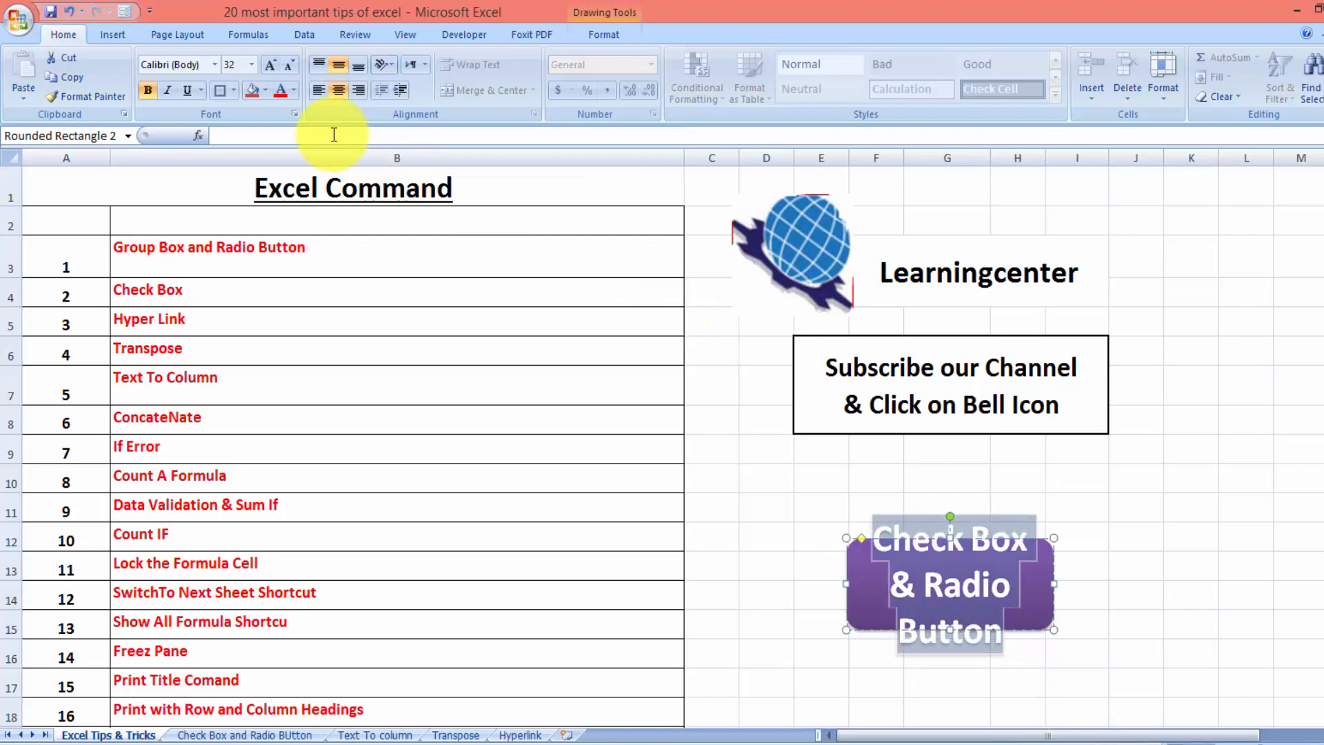
pyautogui.click(289, 67)
pyautogui.click(288, 66)
pyautogui.click(288, 66)
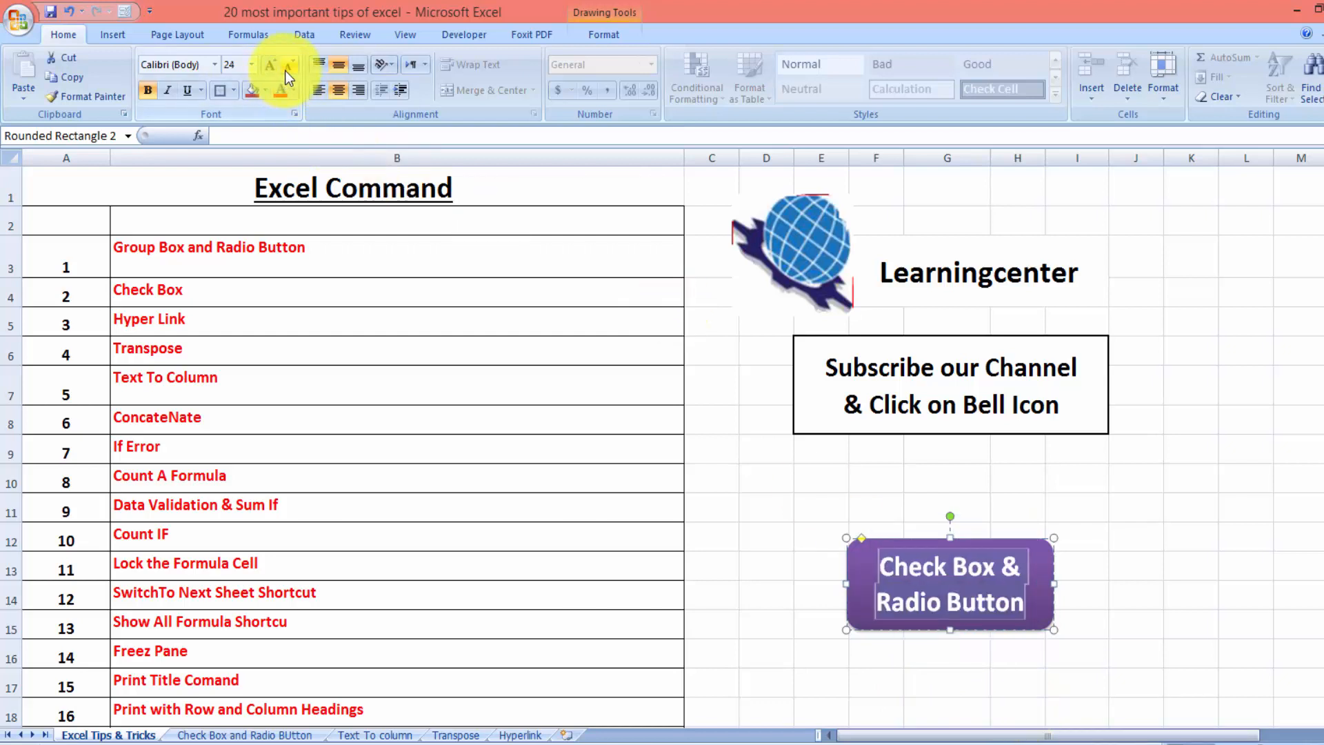
pyautogui.click(1146, 529)
# Step: Hyperlink the purple Check Box & Radio Button shape to cell A1 of the Check Box and Radio BUtton sheet
pyautogui.click(1042, 554)
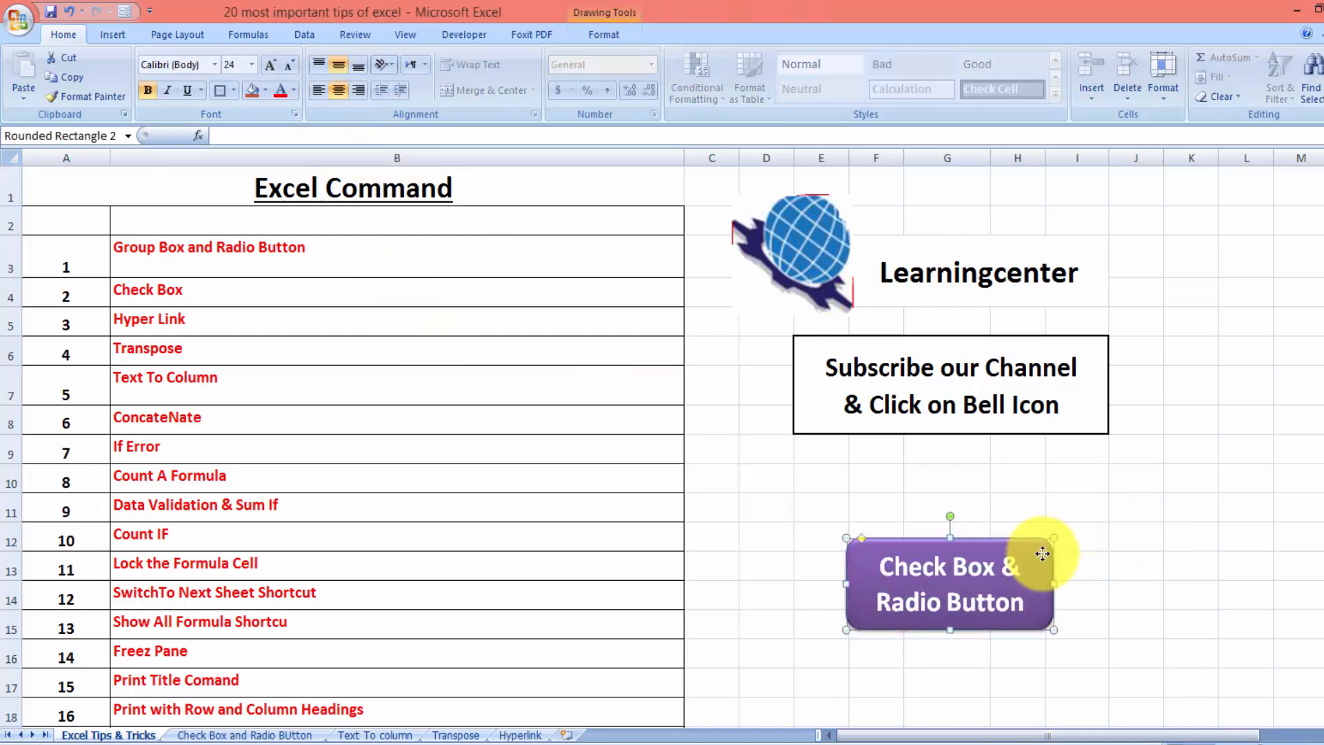
pyautogui.rightClick(1043, 554)
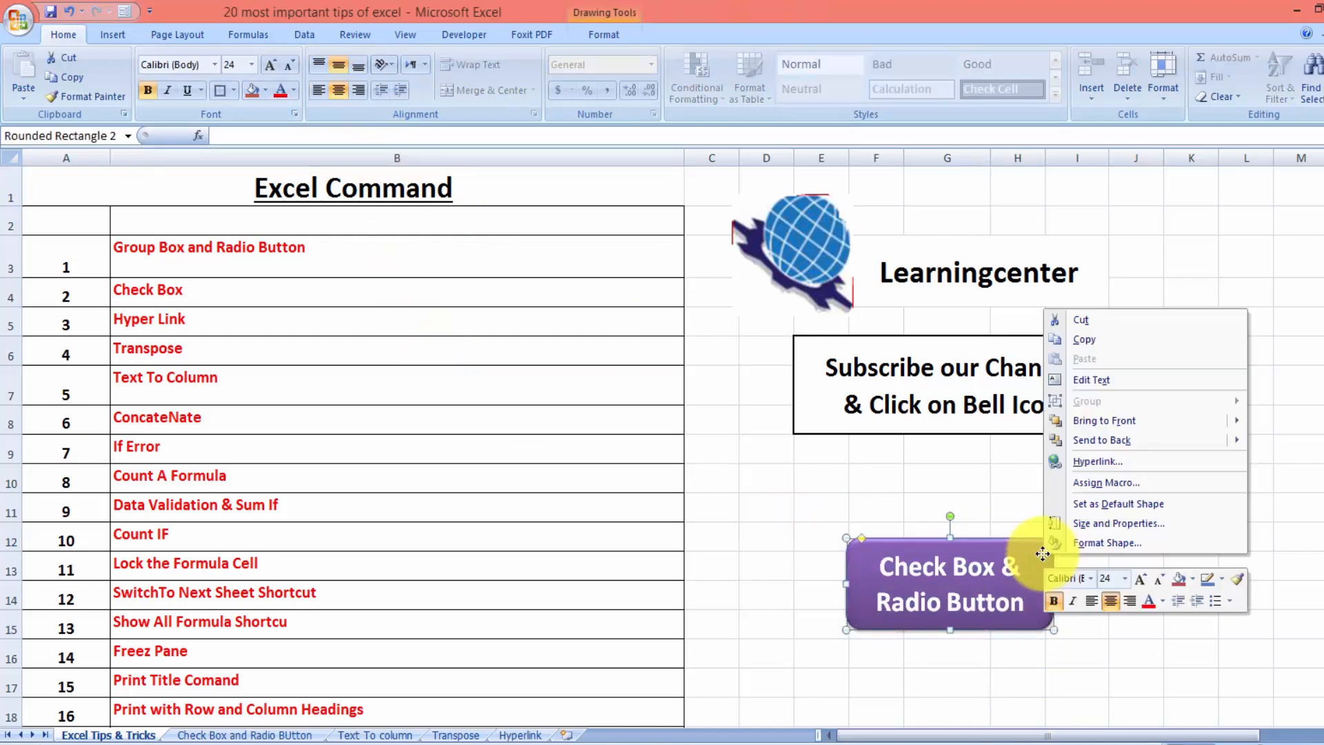
pyautogui.click(1086, 463)
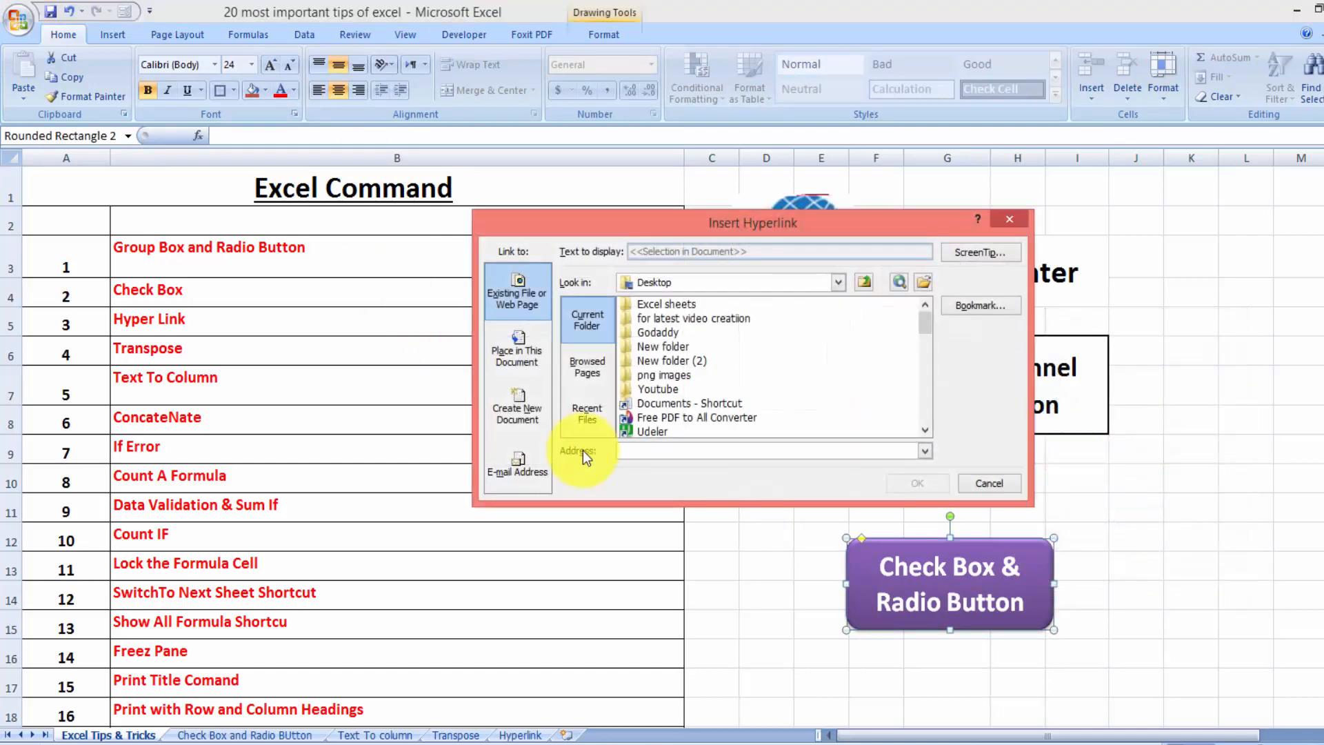
pyautogui.click(980, 308)
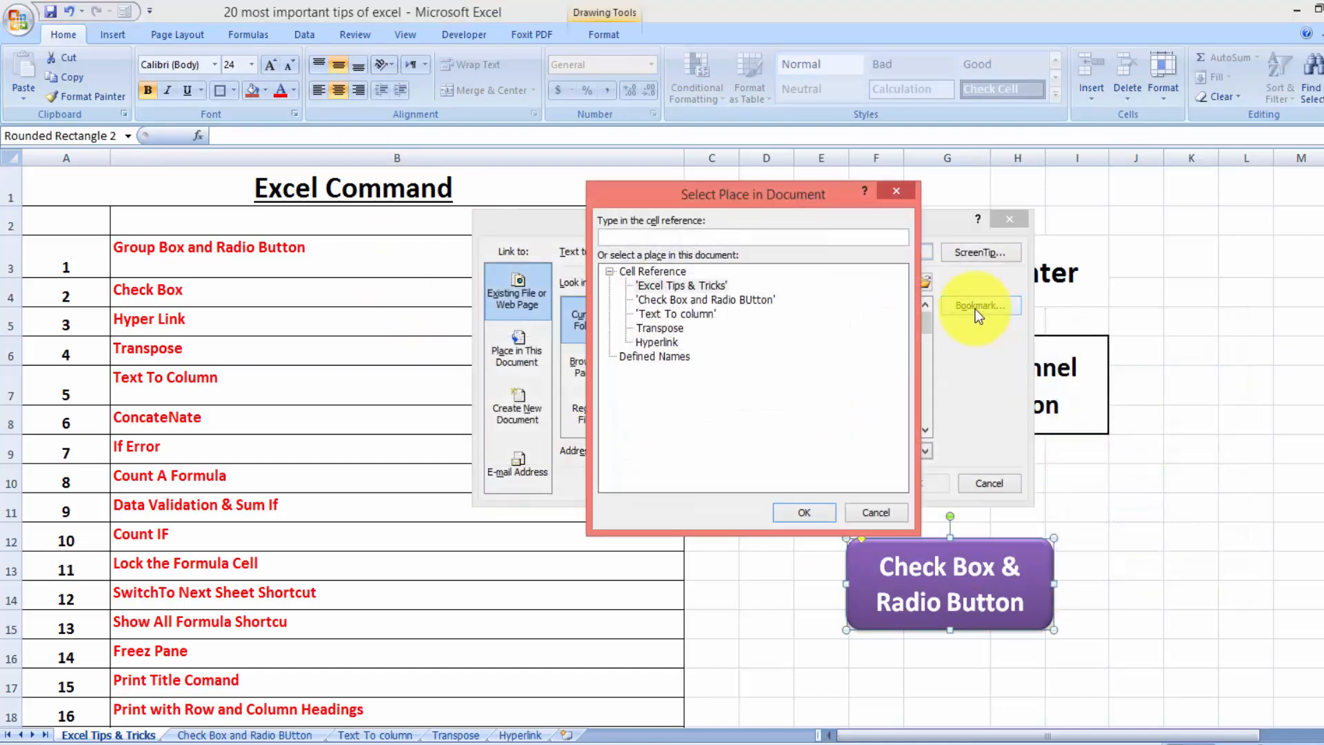
pyautogui.click(663, 301)
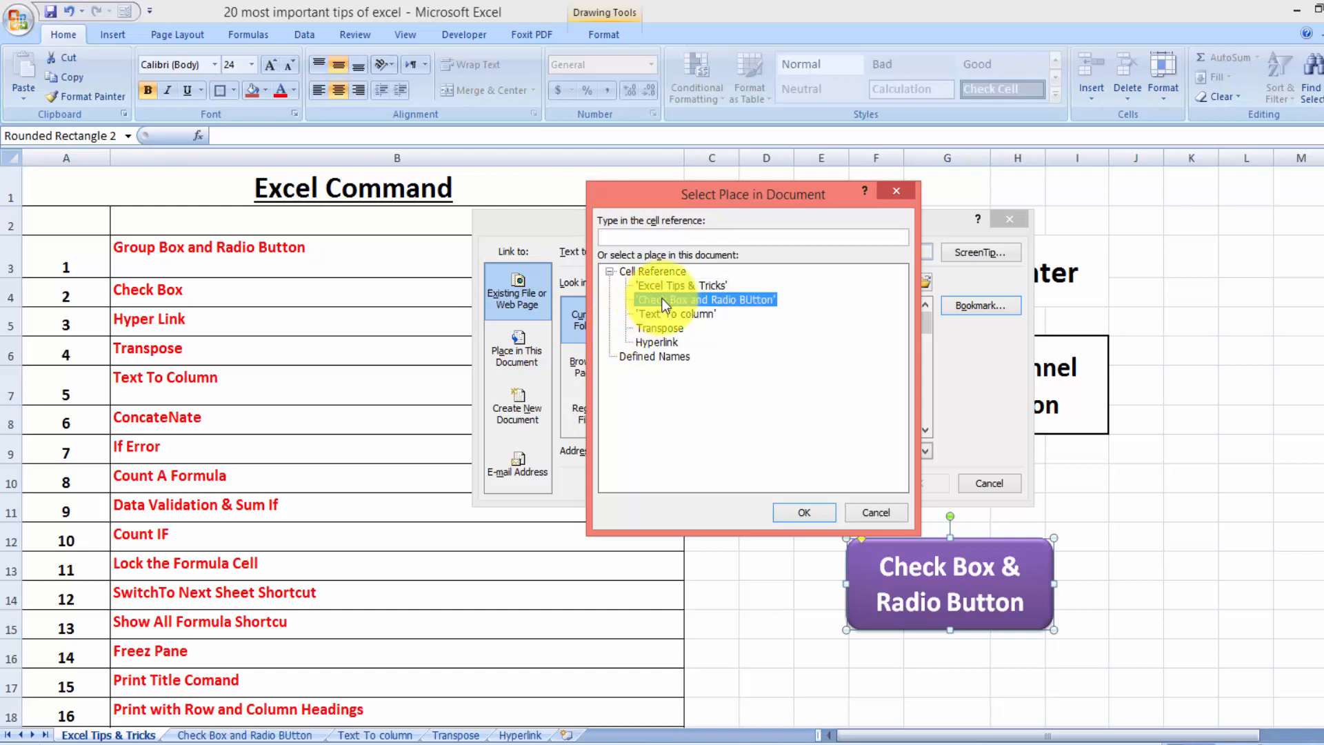
pyautogui.click(802, 512)
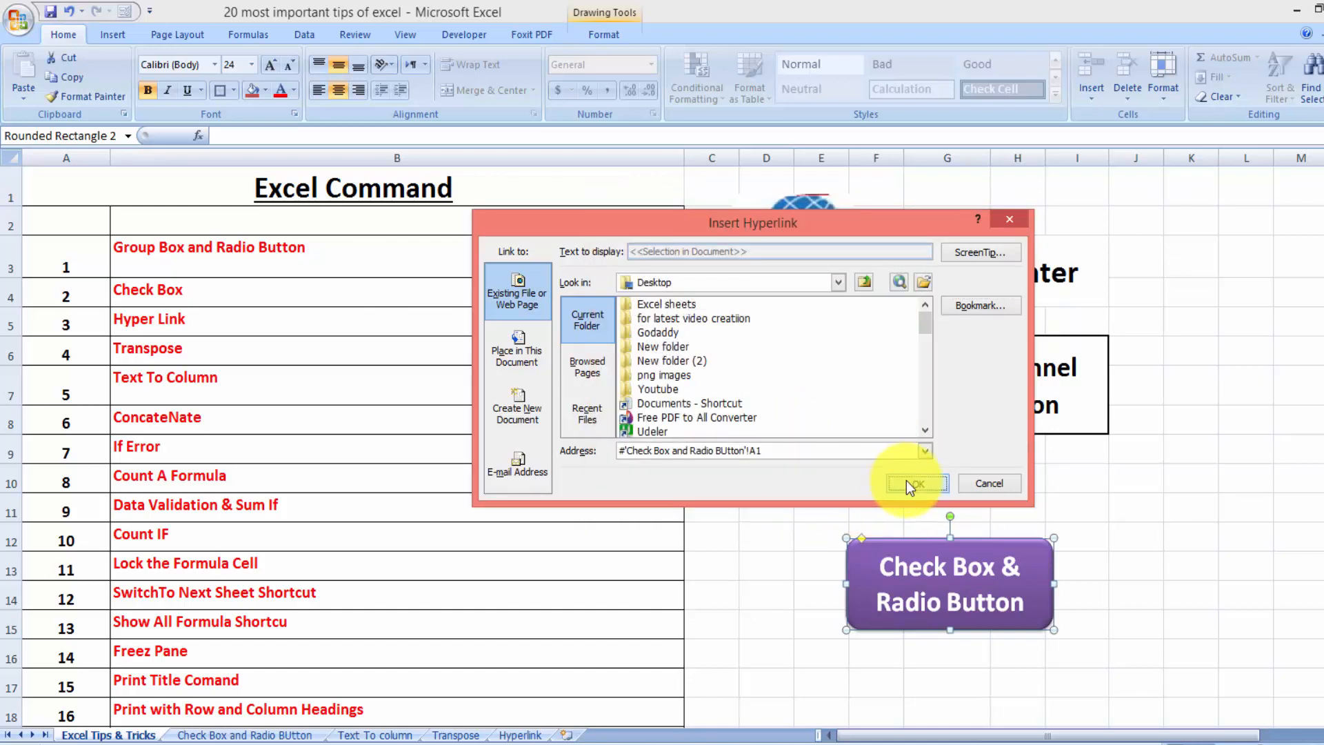
pyautogui.click(906, 481)
pyautogui.click(1162, 478)
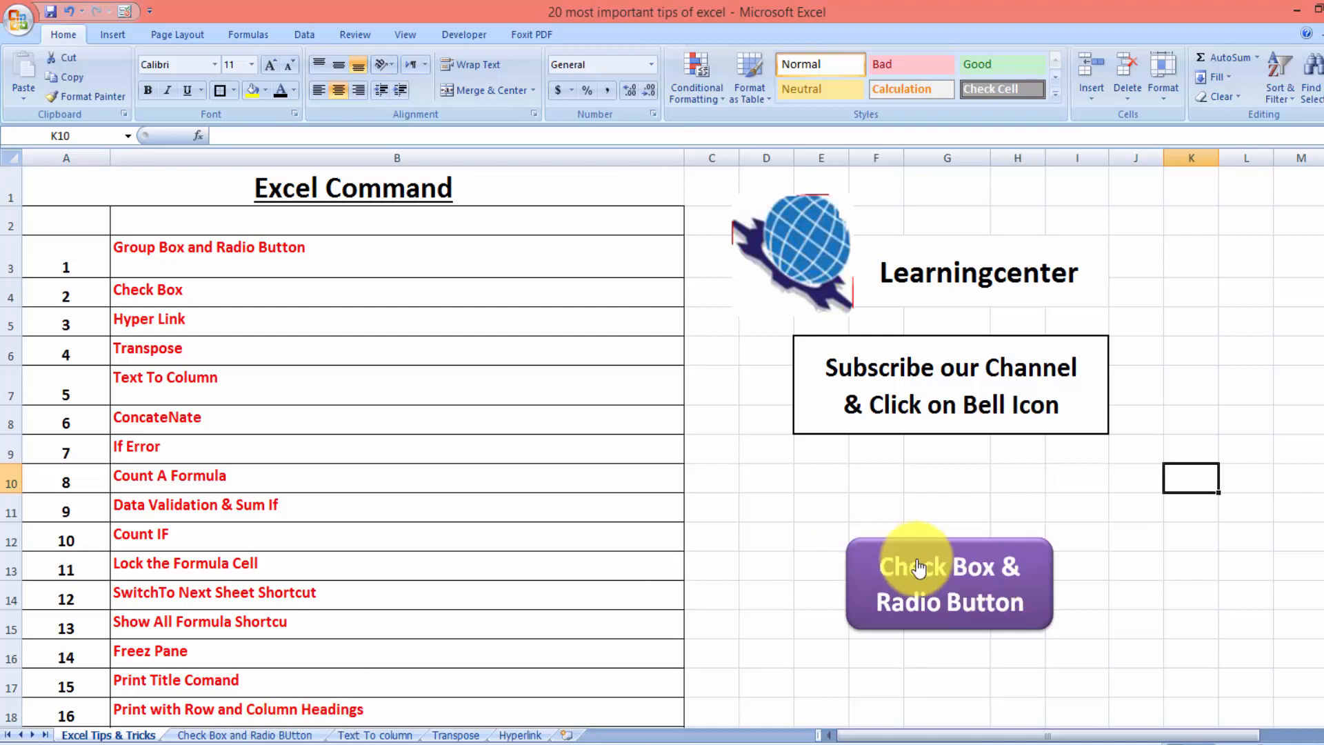
# Step: Test the purple shape's hyperlink, view the name list on the Text To column sheet, and return to Excel Tips & Tricks
pyautogui.click(970, 583)
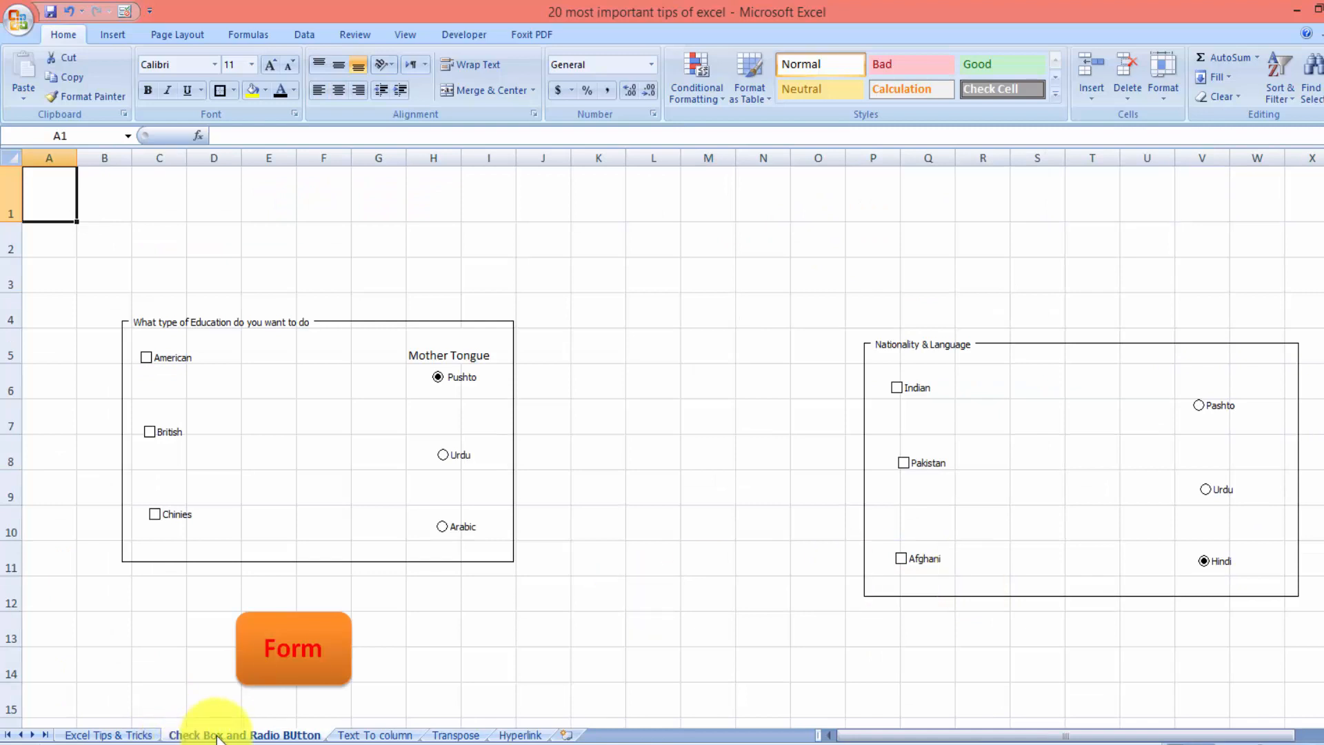
pyautogui.hotkey('ctrl', 'pagedown')
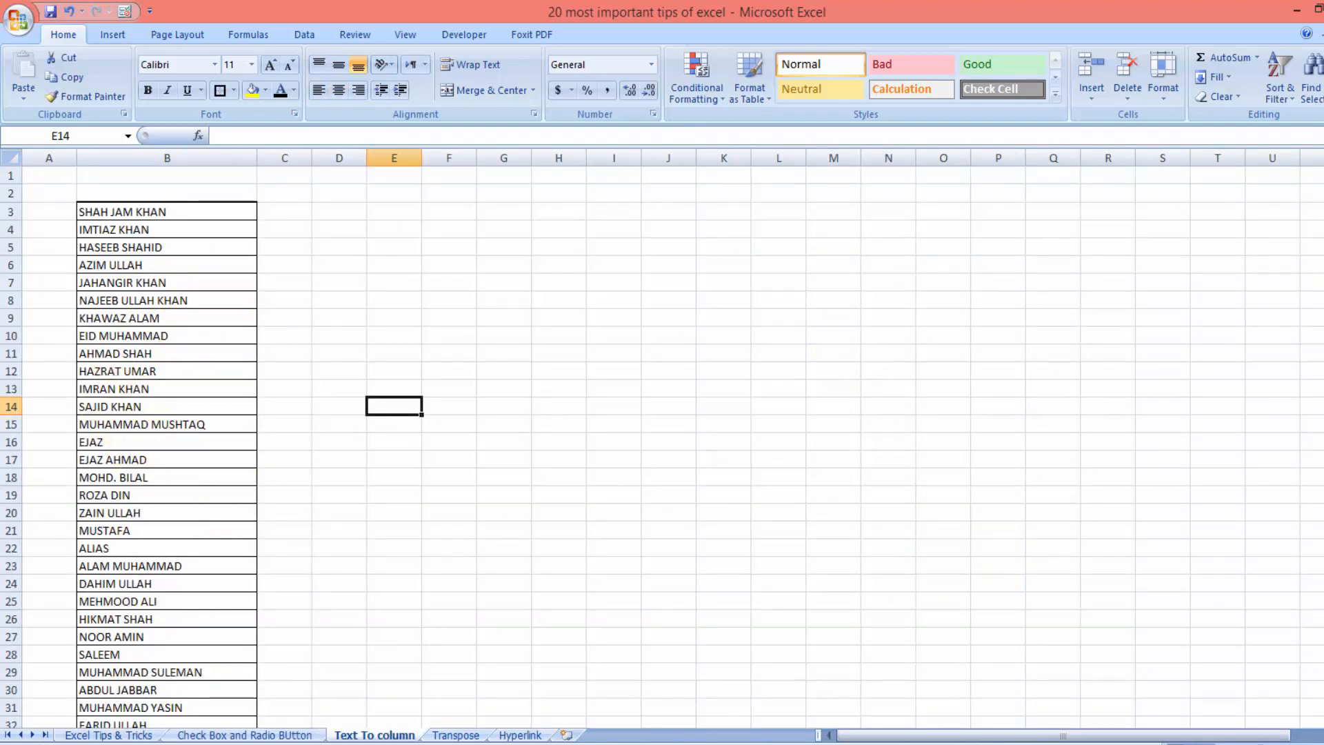
pyautogui.moveTo(1320, 376); pyautogui.dragTo(1320, 386)
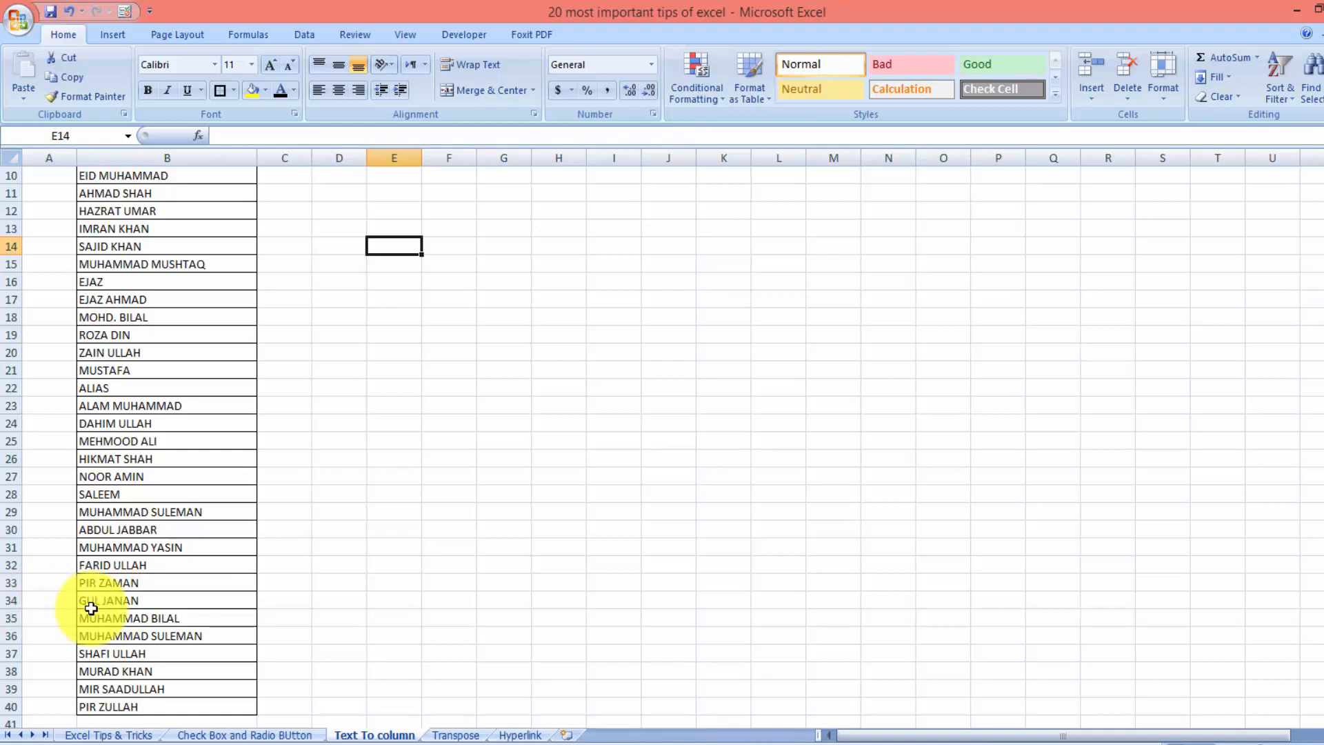
pyautogui.click(228, 735)
pyautogui.click(108, 735)
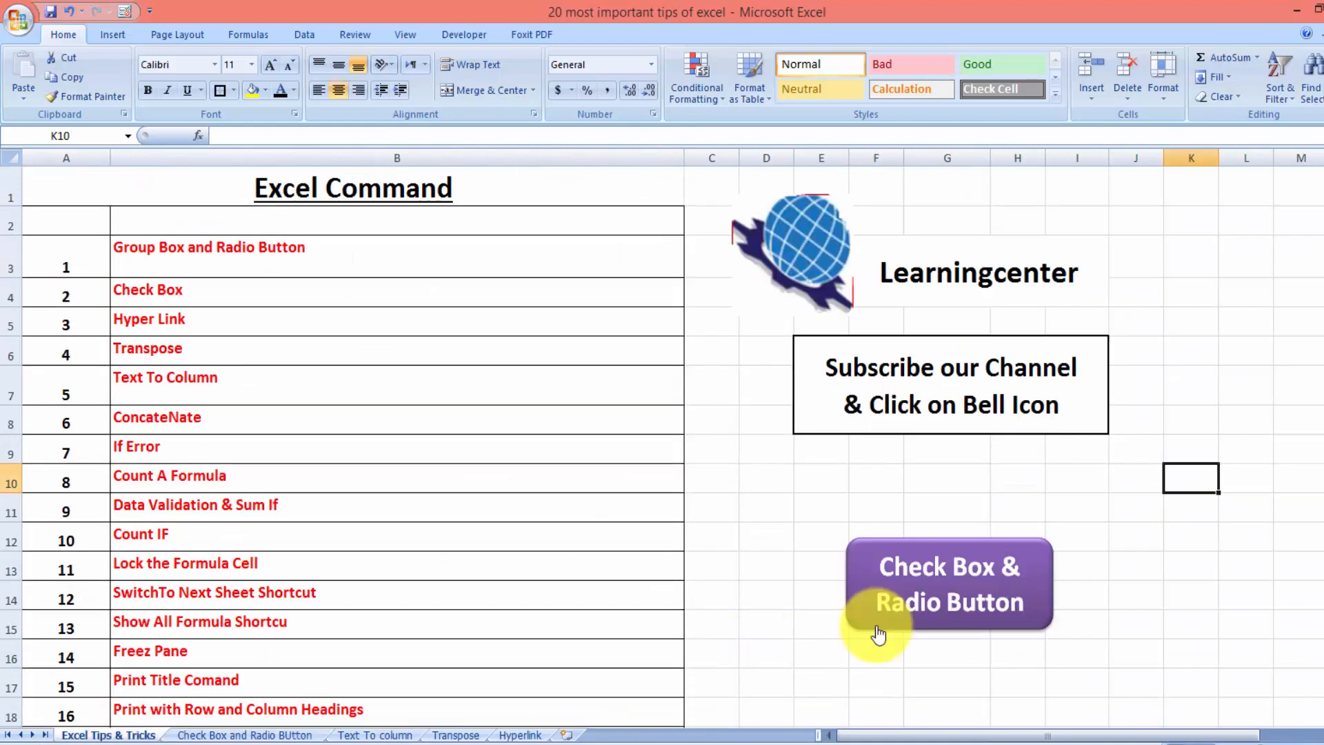
# Step: Edit the purple shape's hyperlink on the Excel Tips & Tricks sheet, setting its cell reference to A34
pyautogui.rightClick(931, 587)
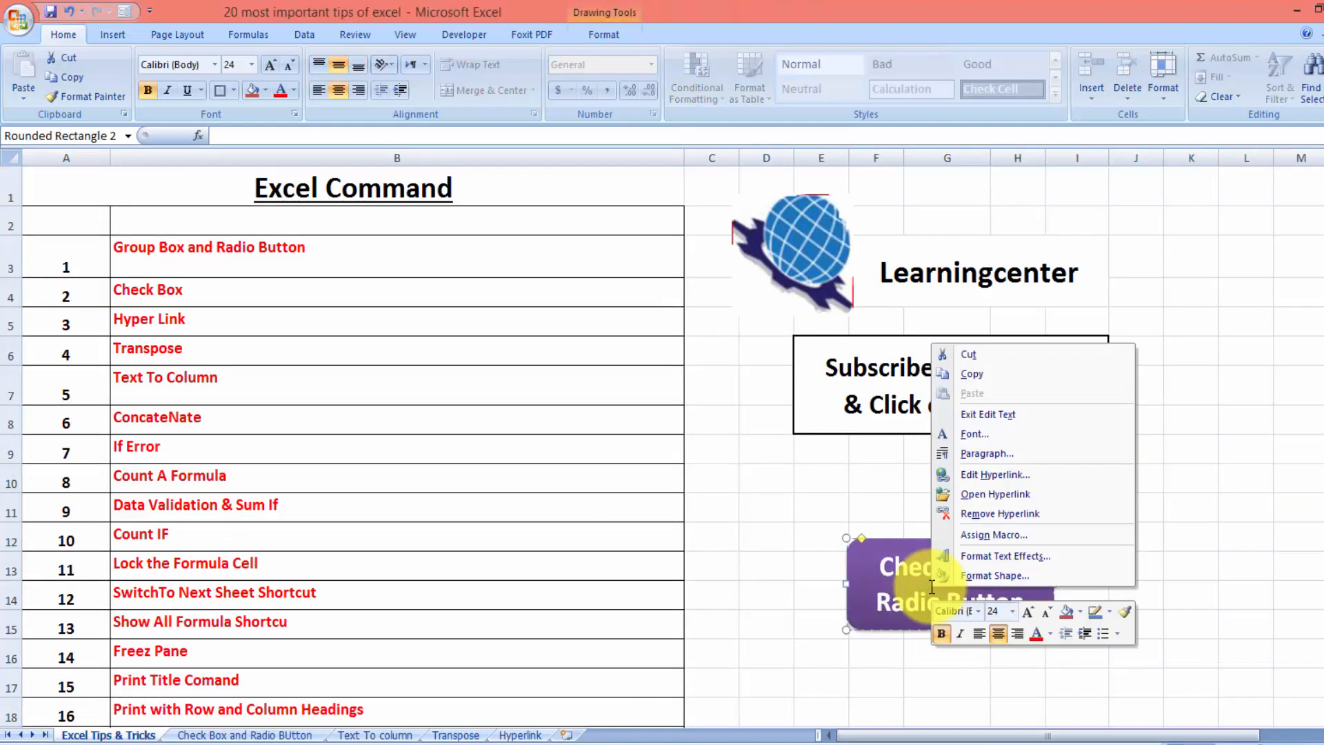
pyautogui.click(995, 474)
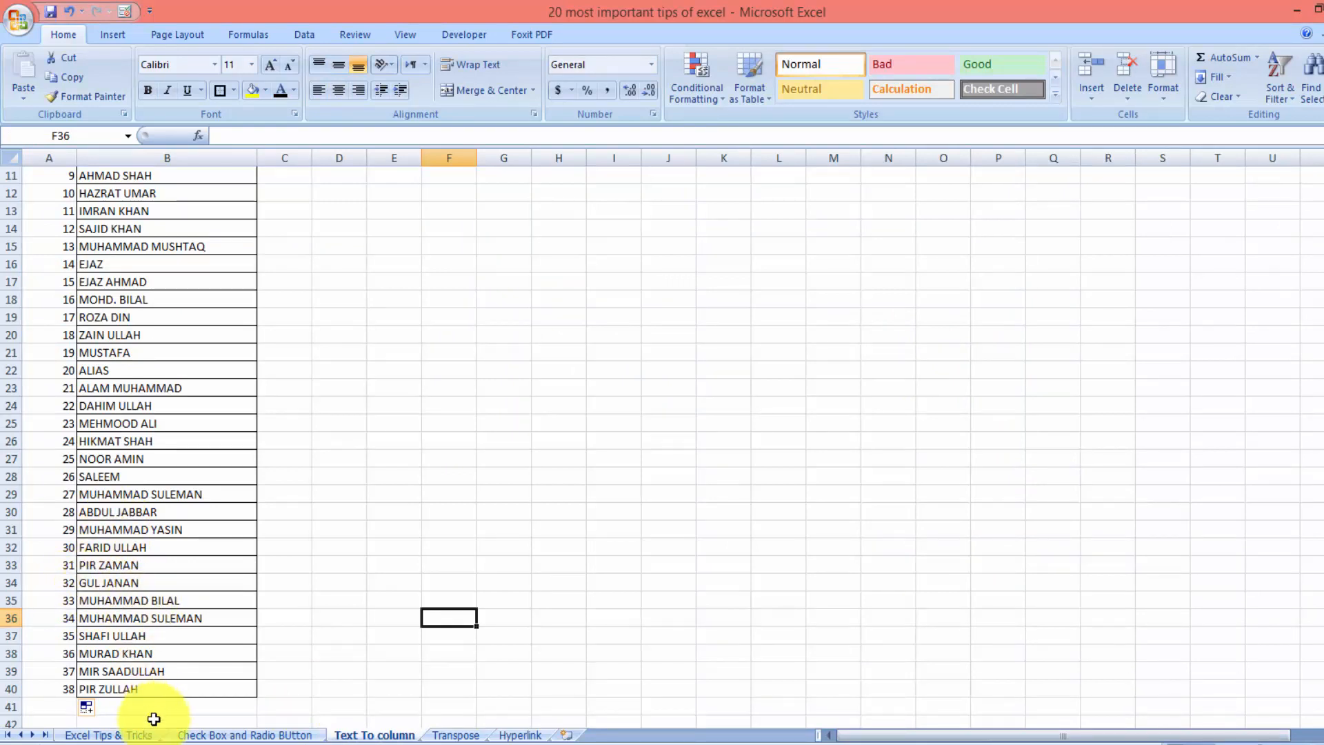
pyautogui.click(131, 735)
pyautogui.rightClick(955, 574)
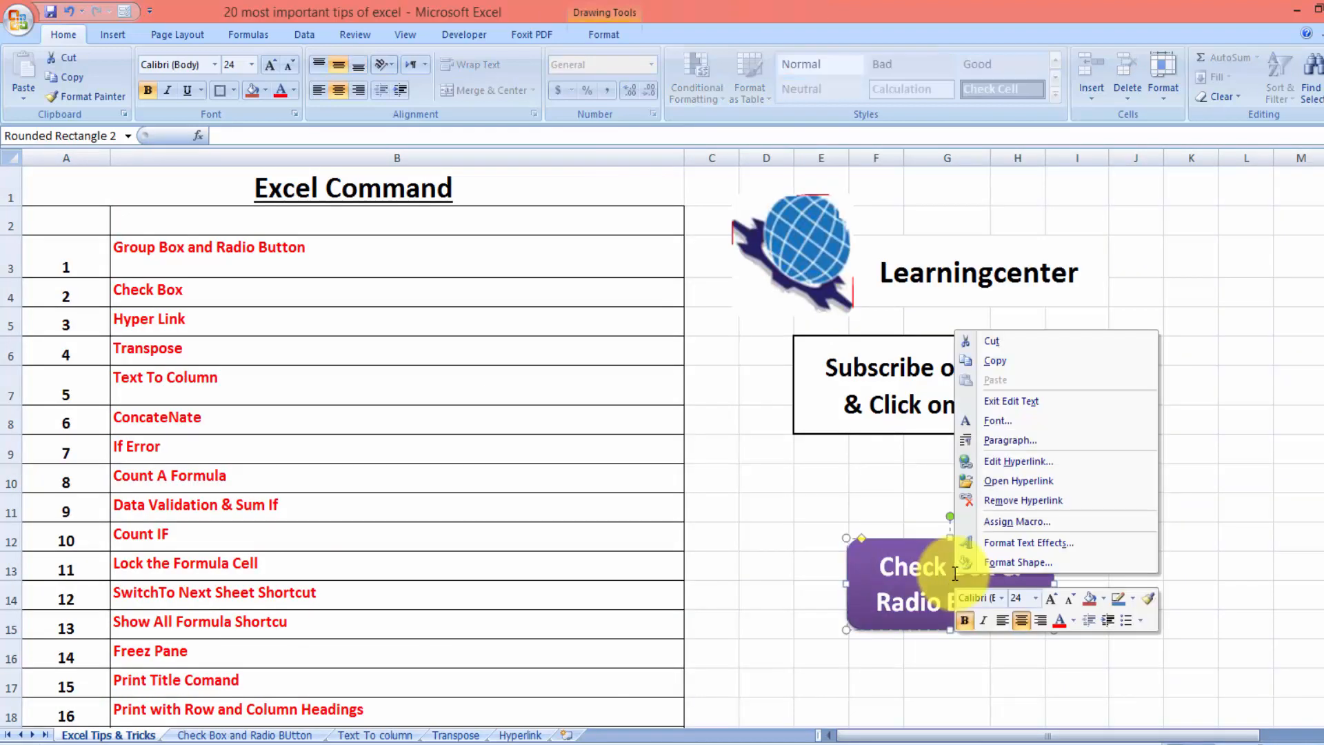
pyautogui.click(1012, 464)
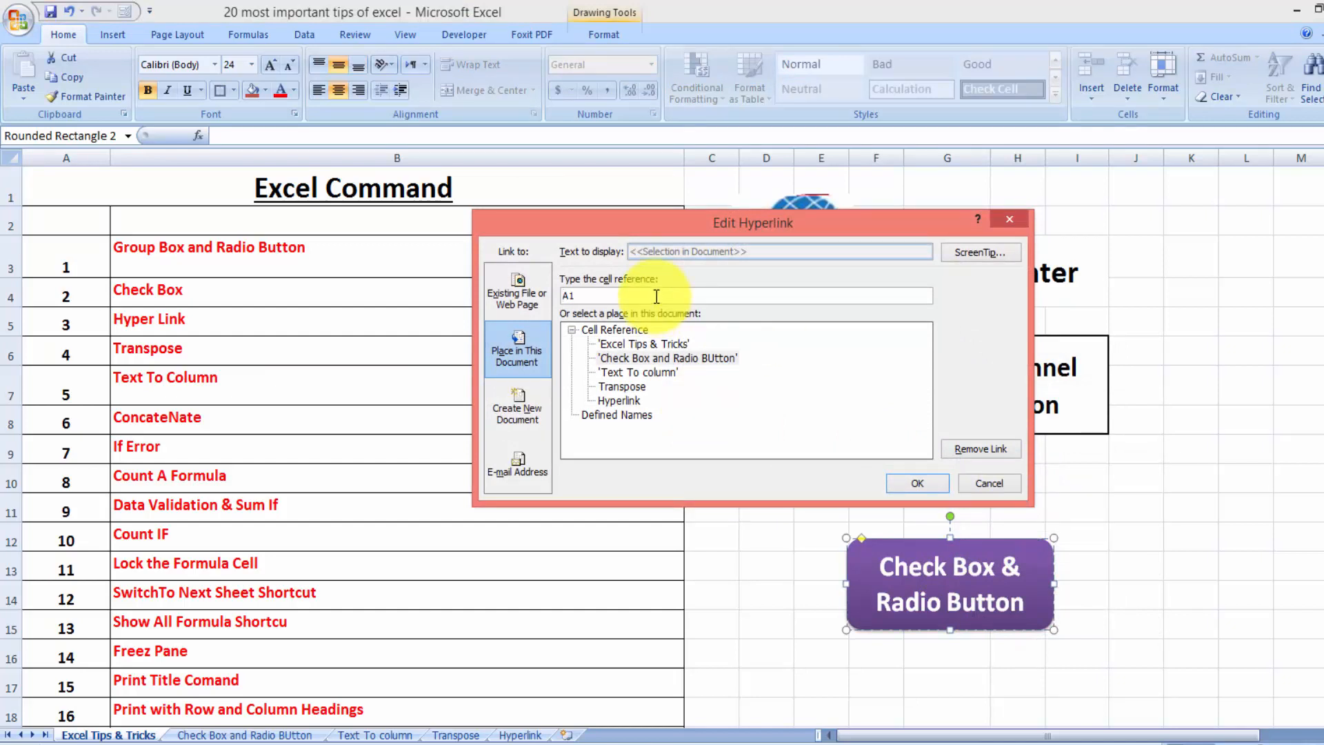
pyautogui.moveTo(656, 296); pyautogui.dragTo(429, 294)
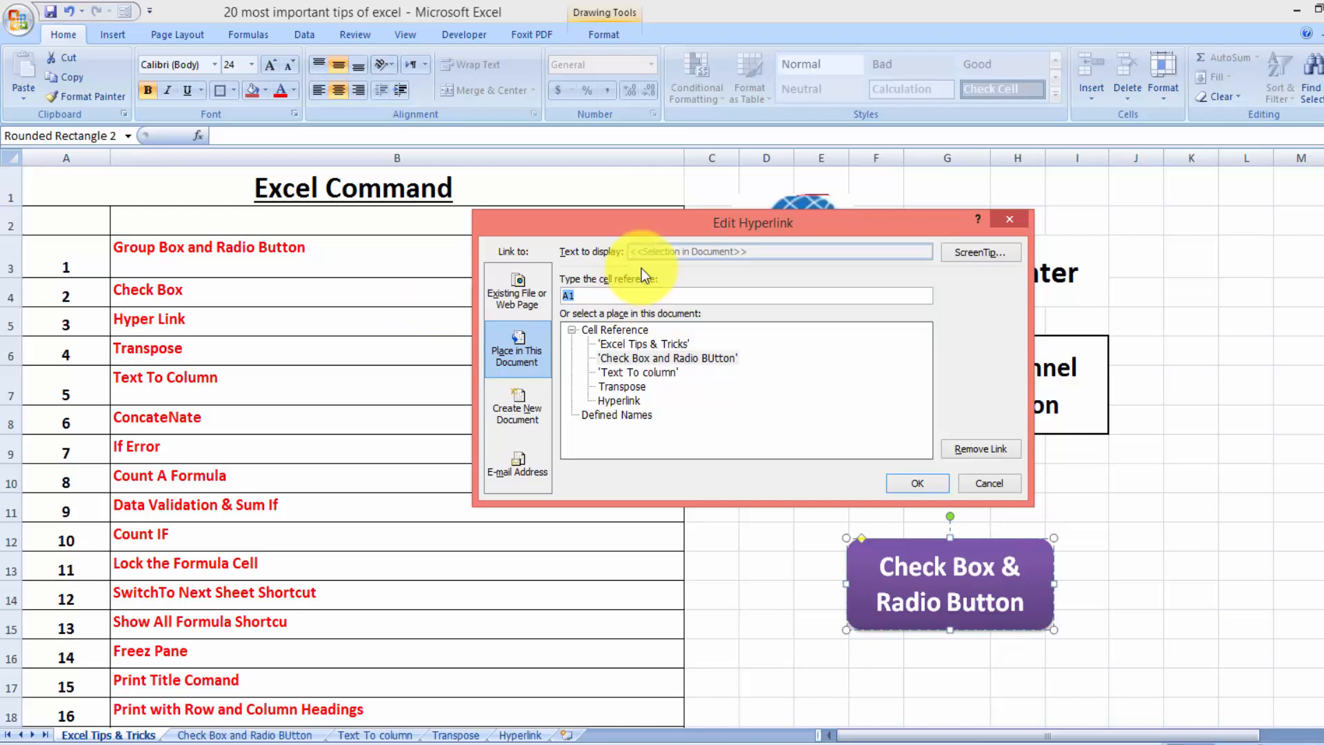
pyautogui.click(622, 295)
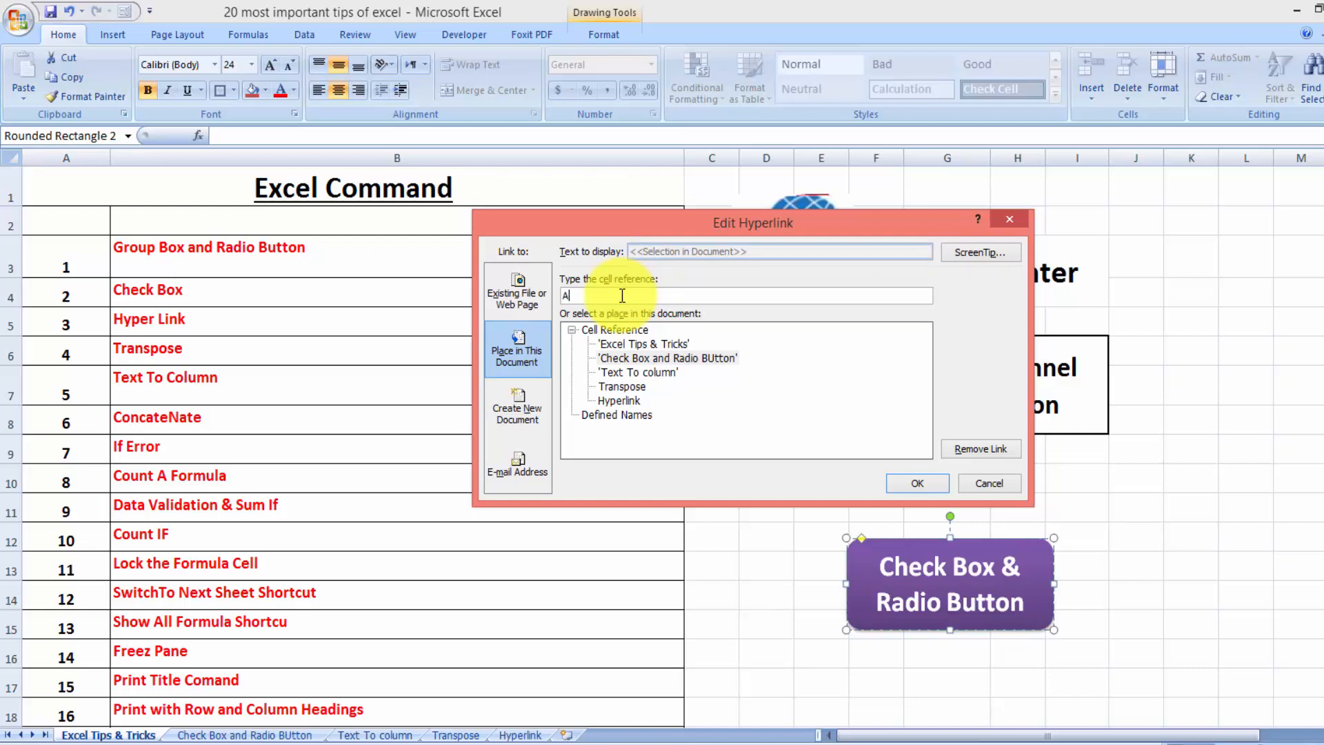
pyautogui.write('34')
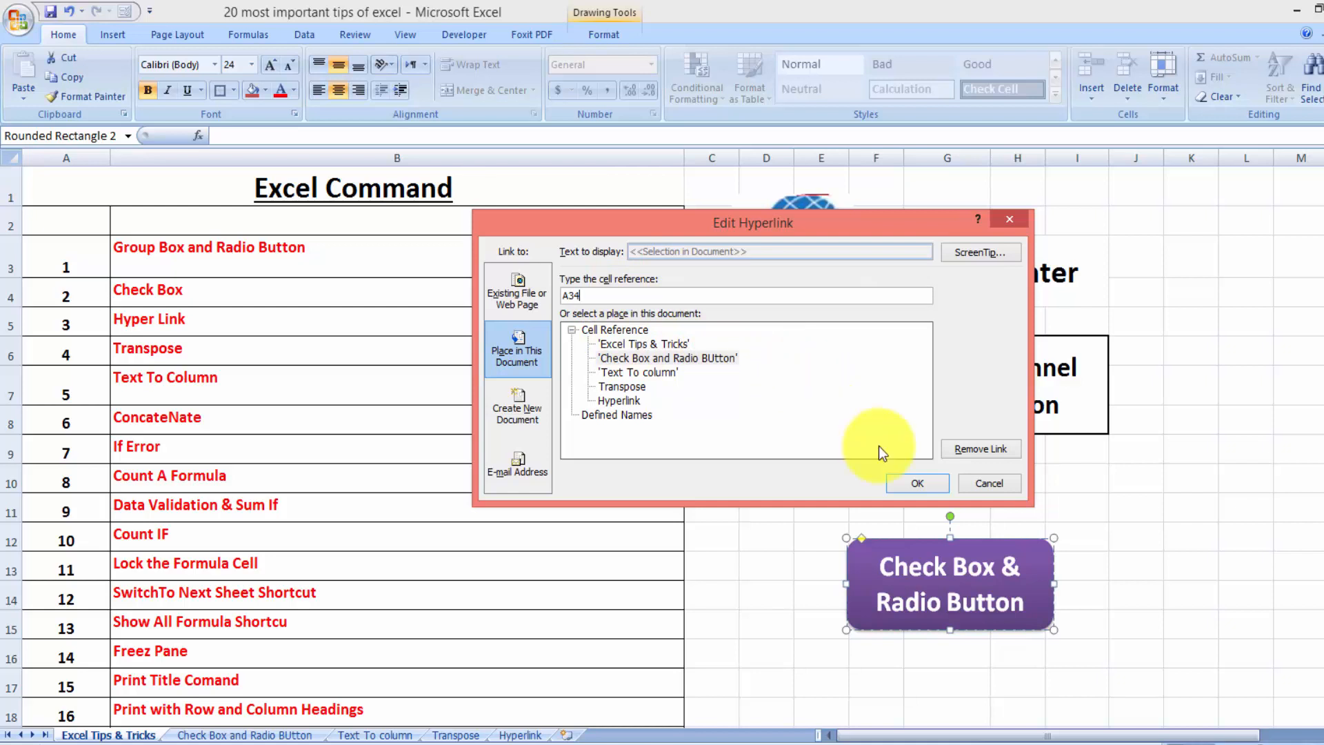
pyautogui.click(916, 485)
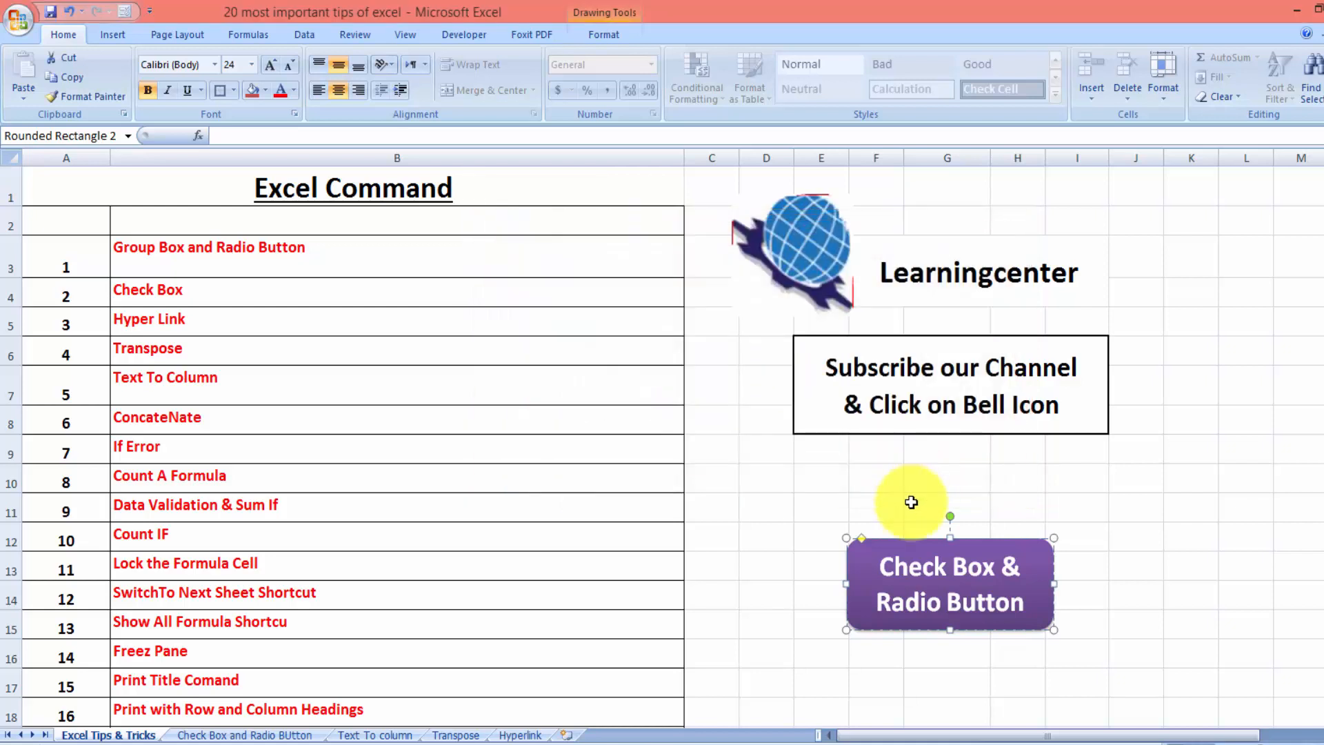
# Step: Test the edited hyperlink, check the Text To column sheet, and go back to the Excel Tips & Tricks sheet
pyautogui.click(1205, 629)
pyautogui.click(962, 601)
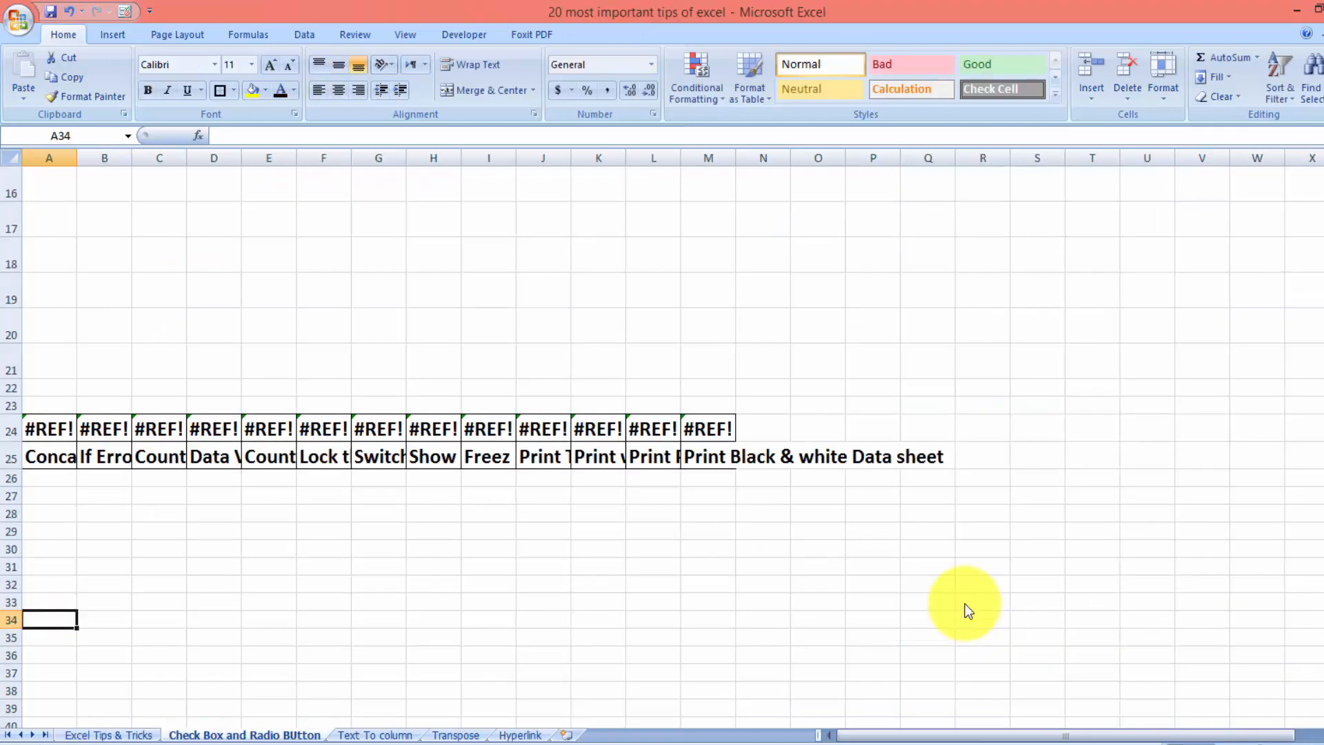
pyautogui.click(391, 735)
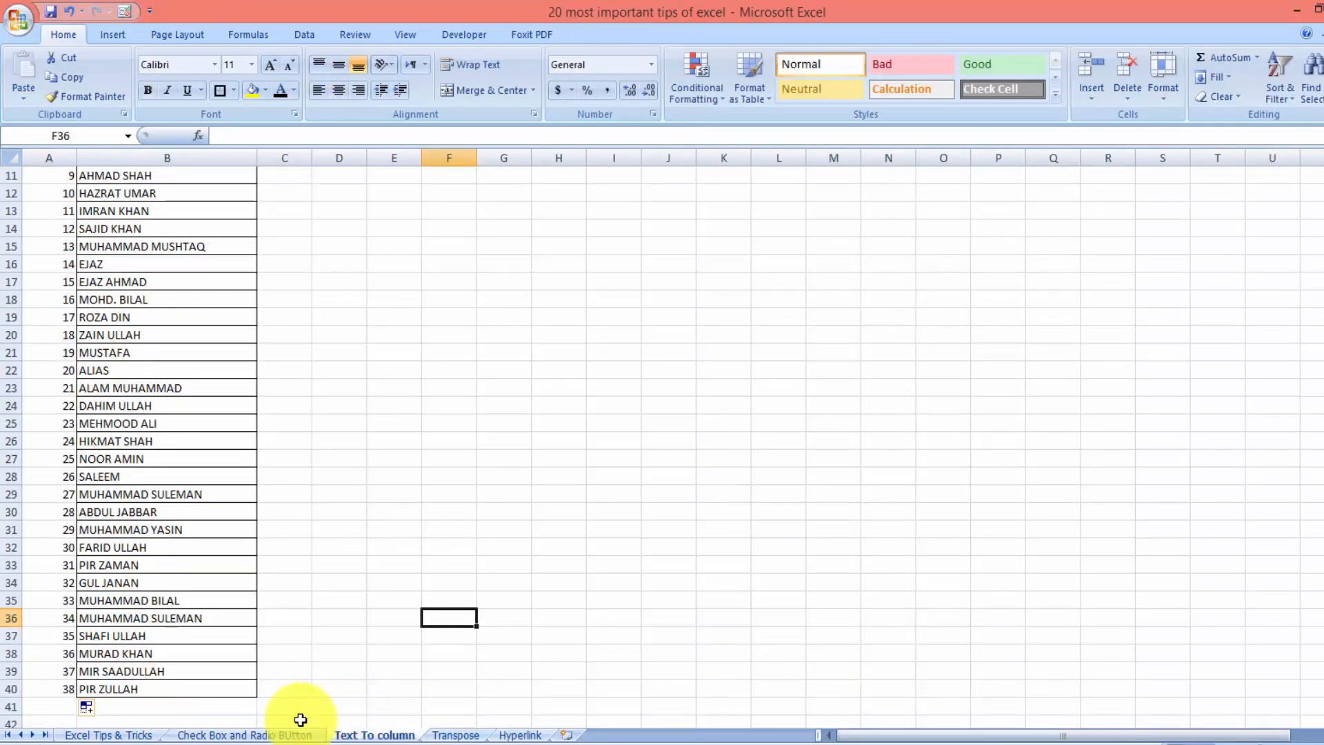
pyautogui.click(117, 735)
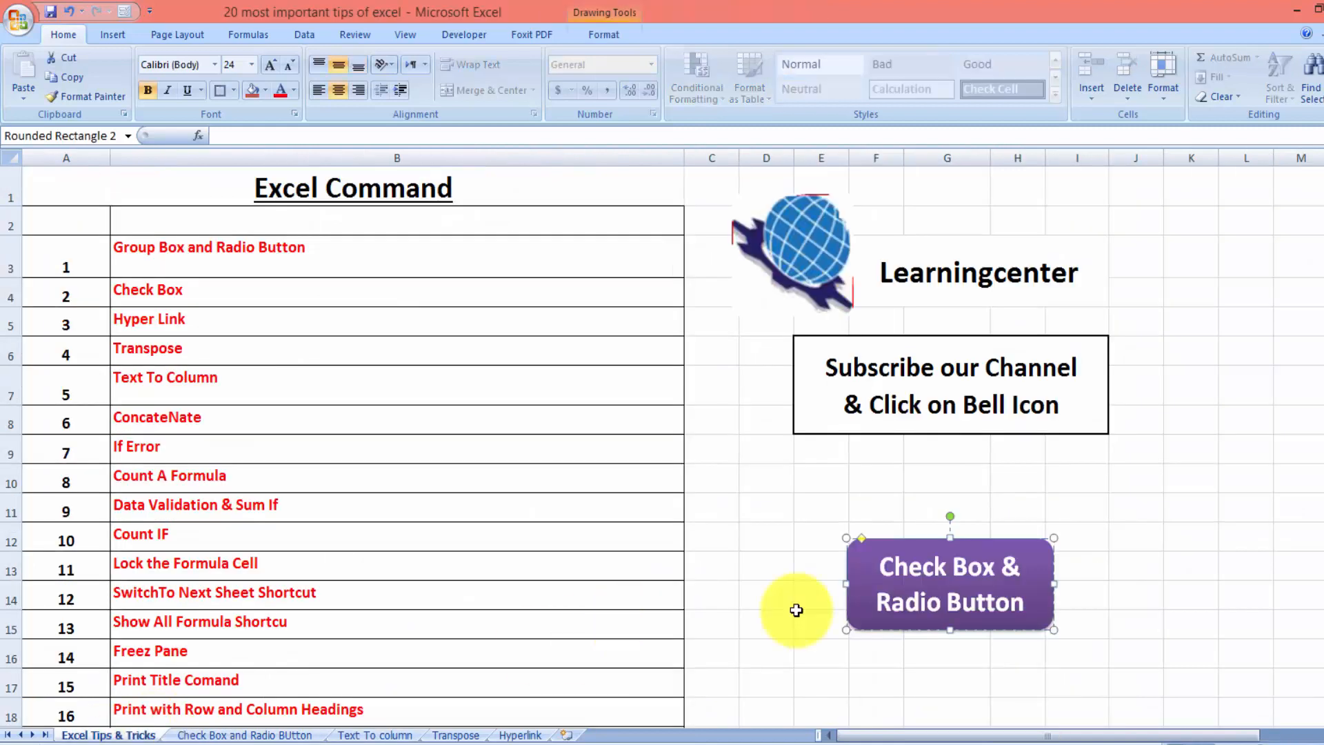
# Step: Edit the purple Check Box & Radio Button shape's hyperlink so it points to cell A32 of the Excel Tips & Tricks sheet
pyautogui.rightClick(905, 593)
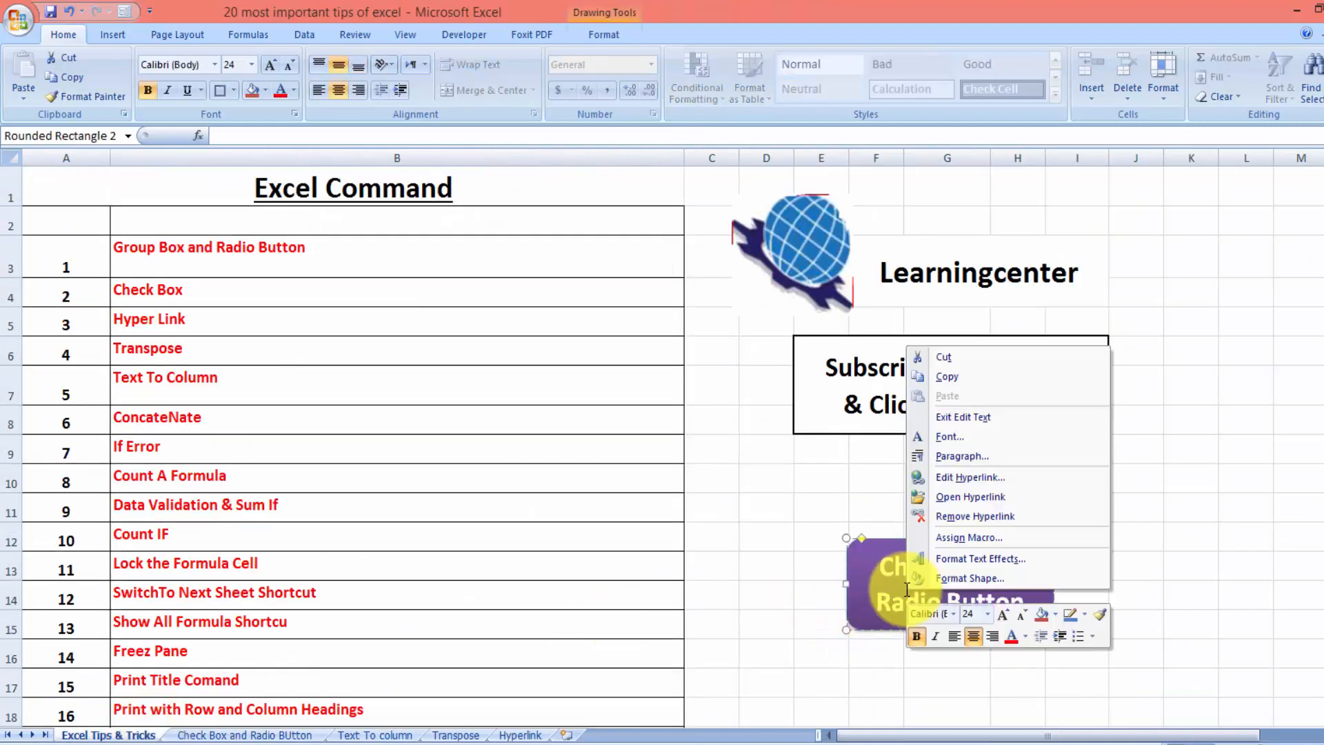
pyautogui.click(955, 475)
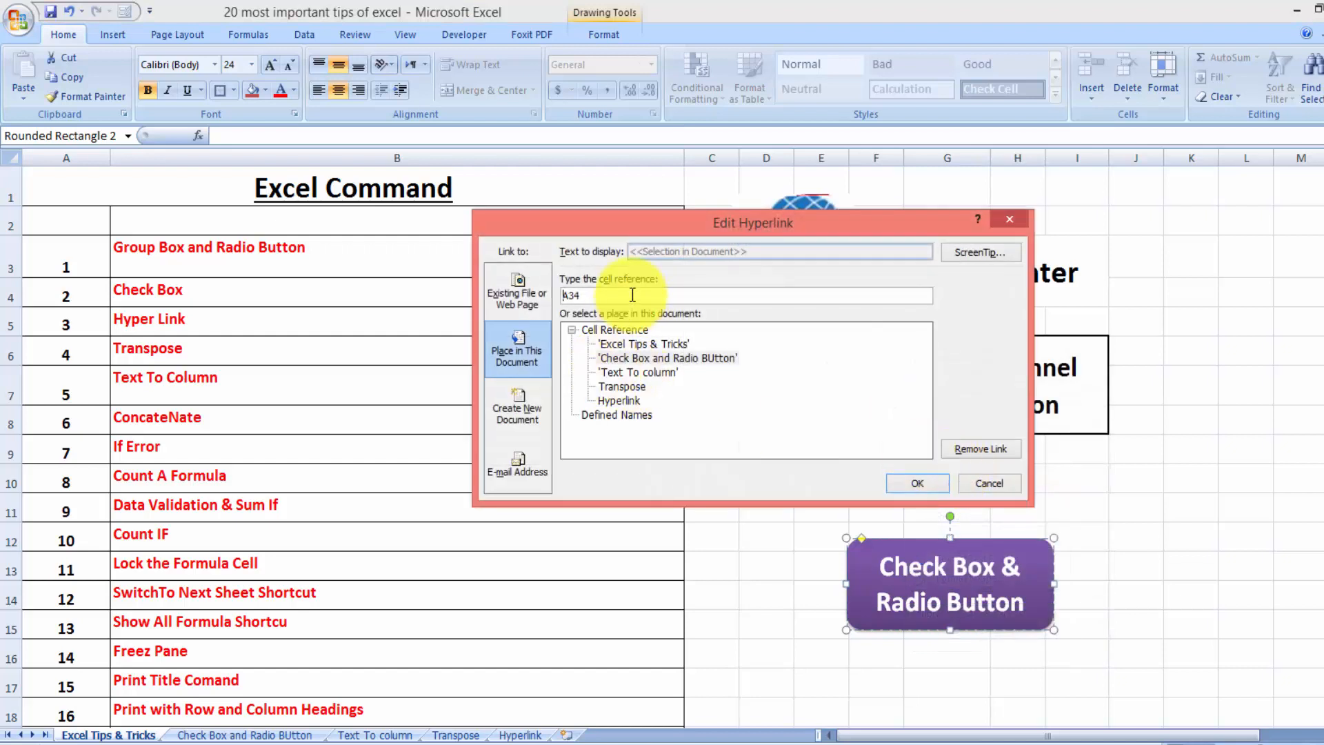
pyautogui.click(632, 344)
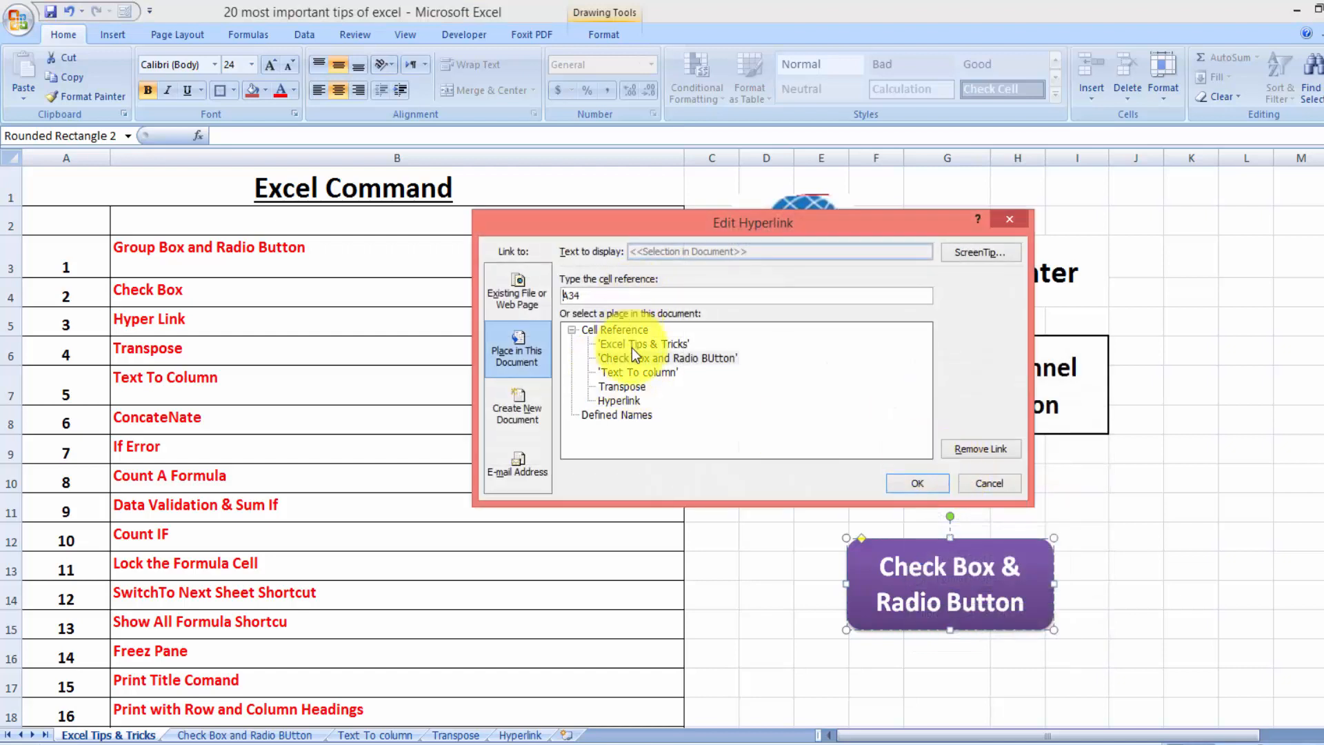
pyautogui.click(602, 295)
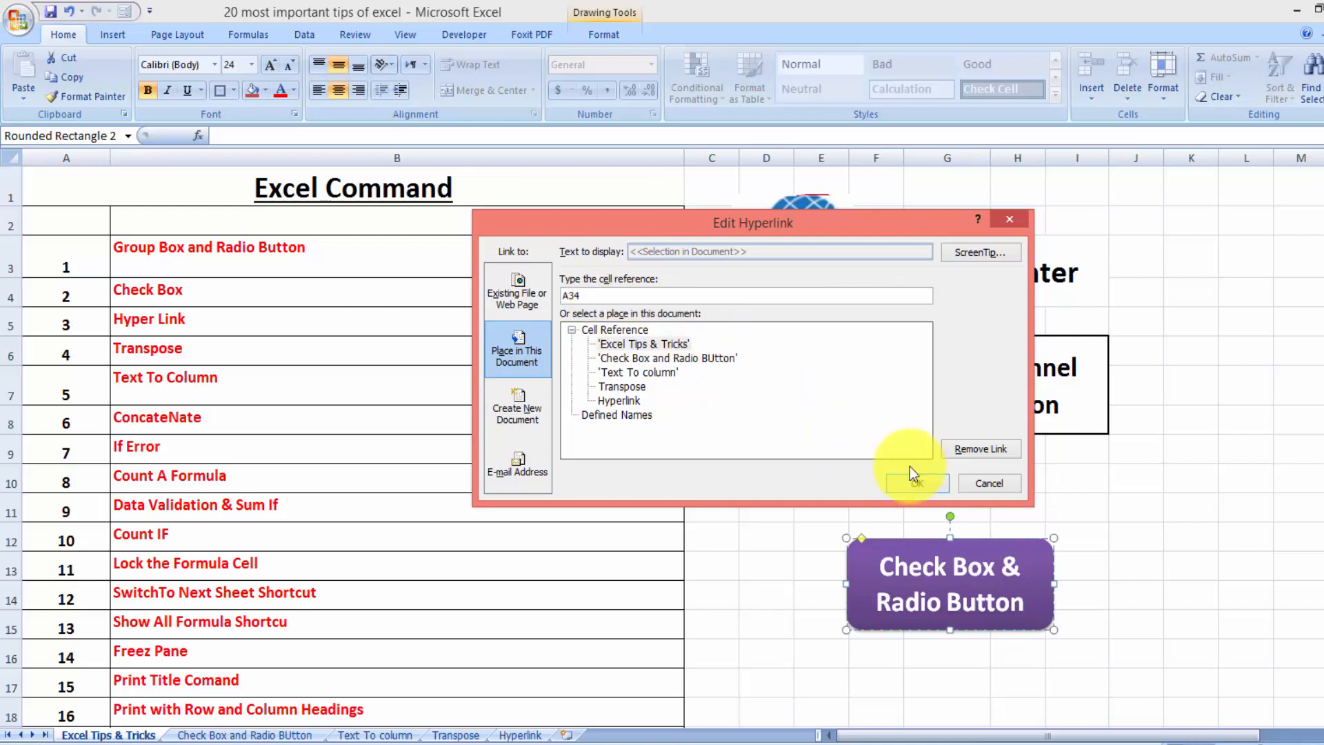
pyautogui.press('BackSpace')
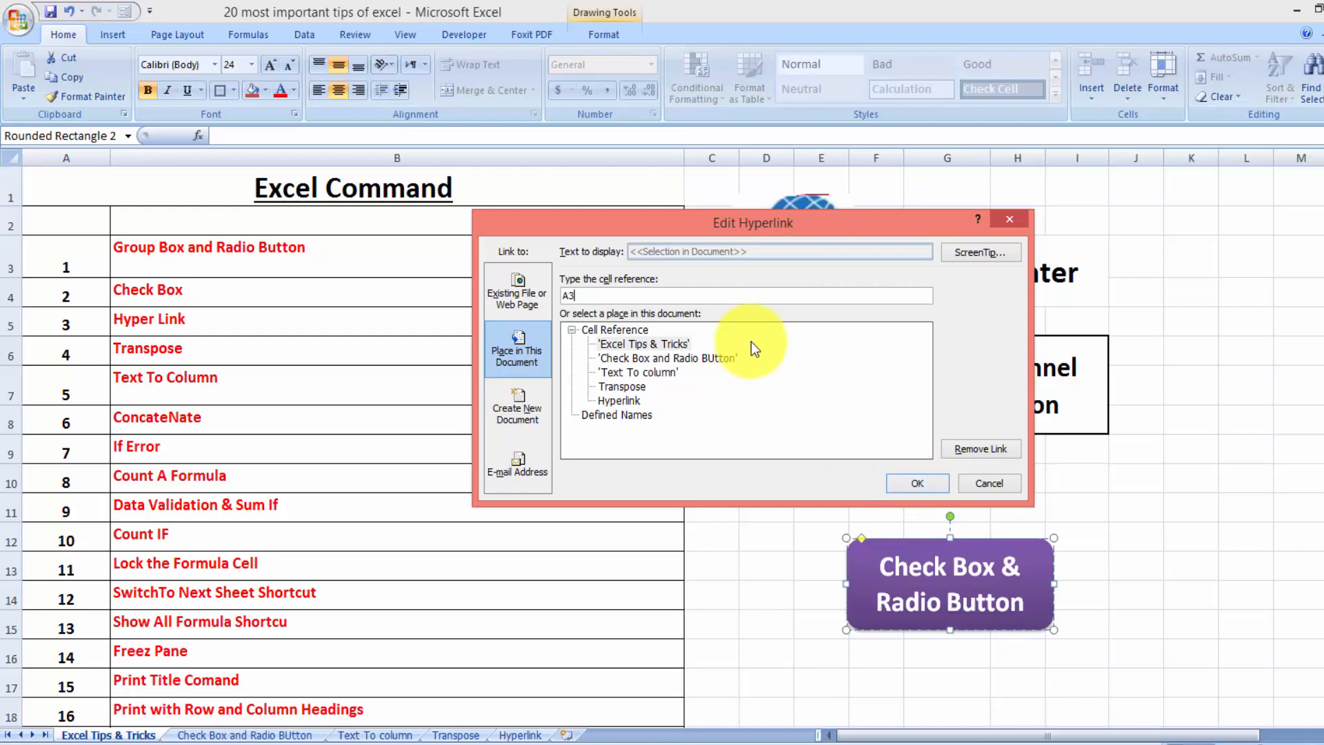
pyautogui.write('2')
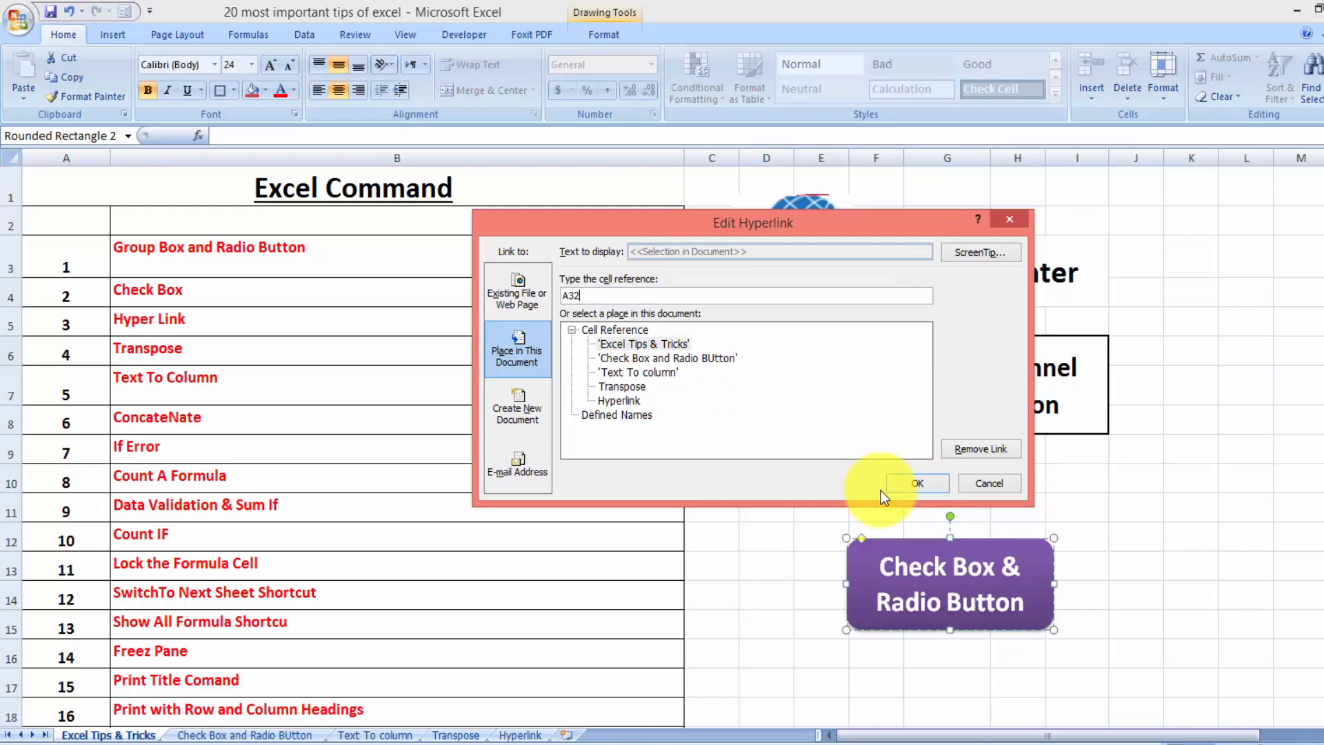
pyautogui.click(917, 484)
pyautogui.click(1157, 538)
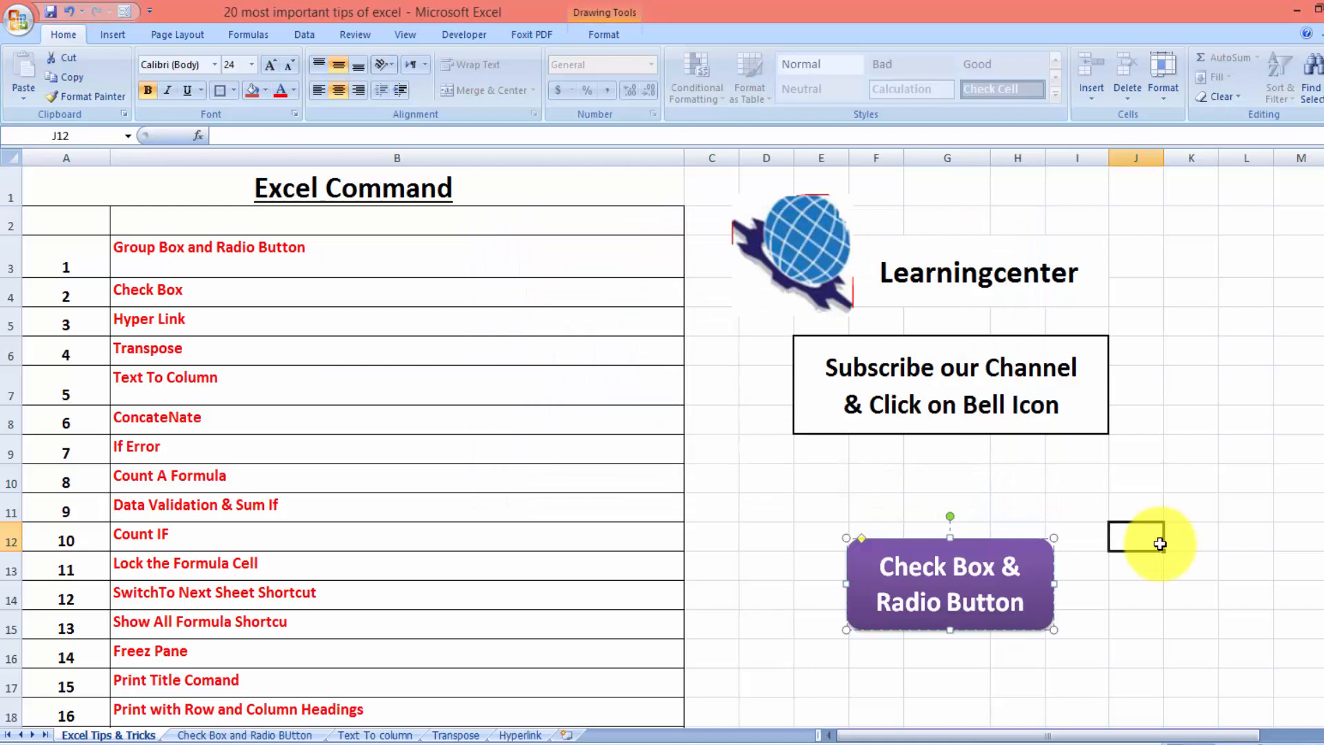
# Step: Test the purple shape's link to A32, look at the Text To column sheet, and return to Excel Tips & Tricks
pyautogui.click(916, 588)
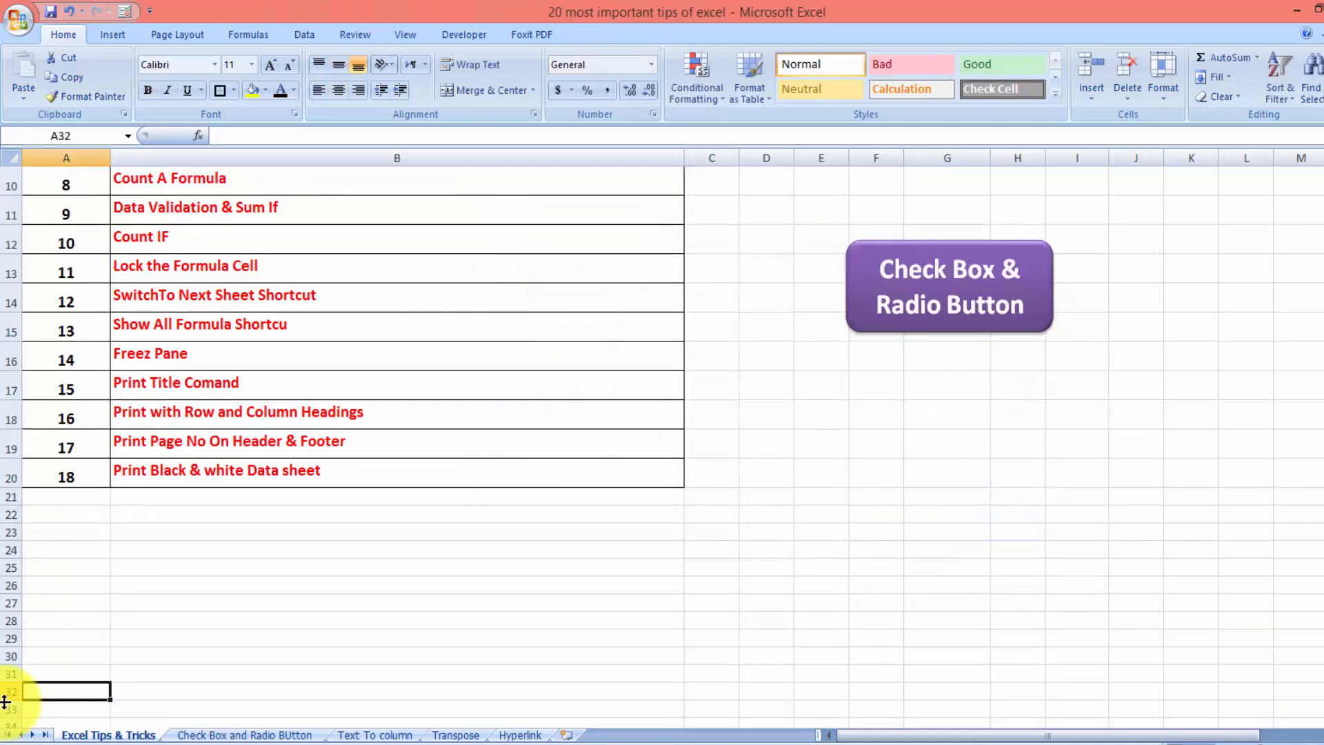
pyautogui.click(367, 735)
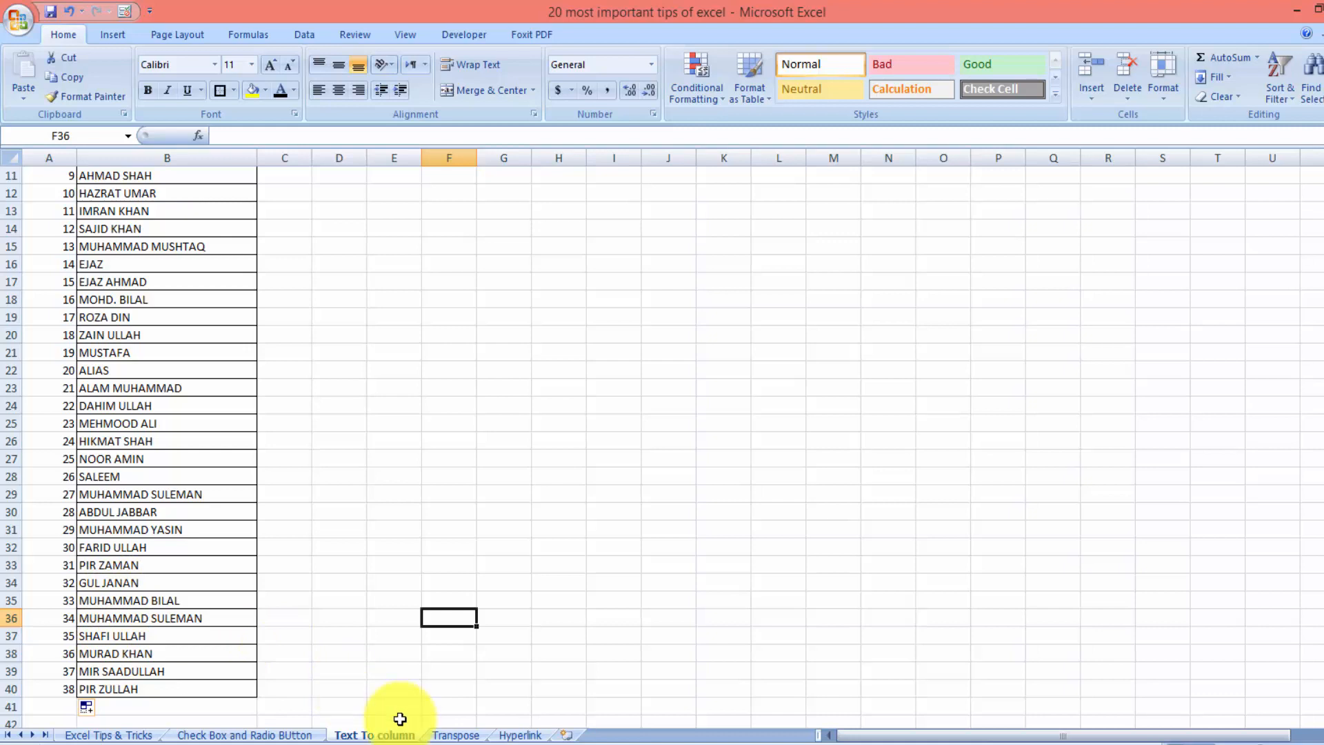
pyautogui.click(110, 735)
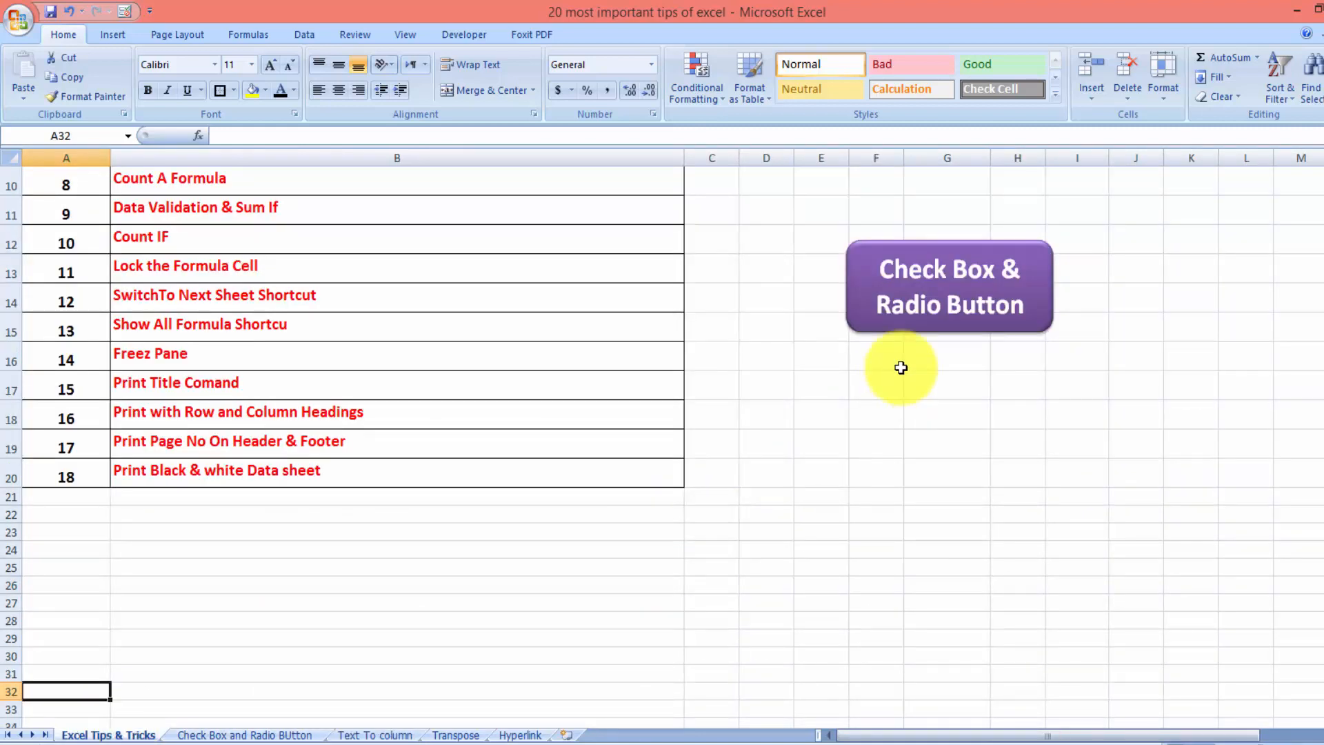
# Step: Change the purple shape's hyperlink target to cell A34 of the Text To column sheet and test the link
pyautogui.rightClick(943, 285)
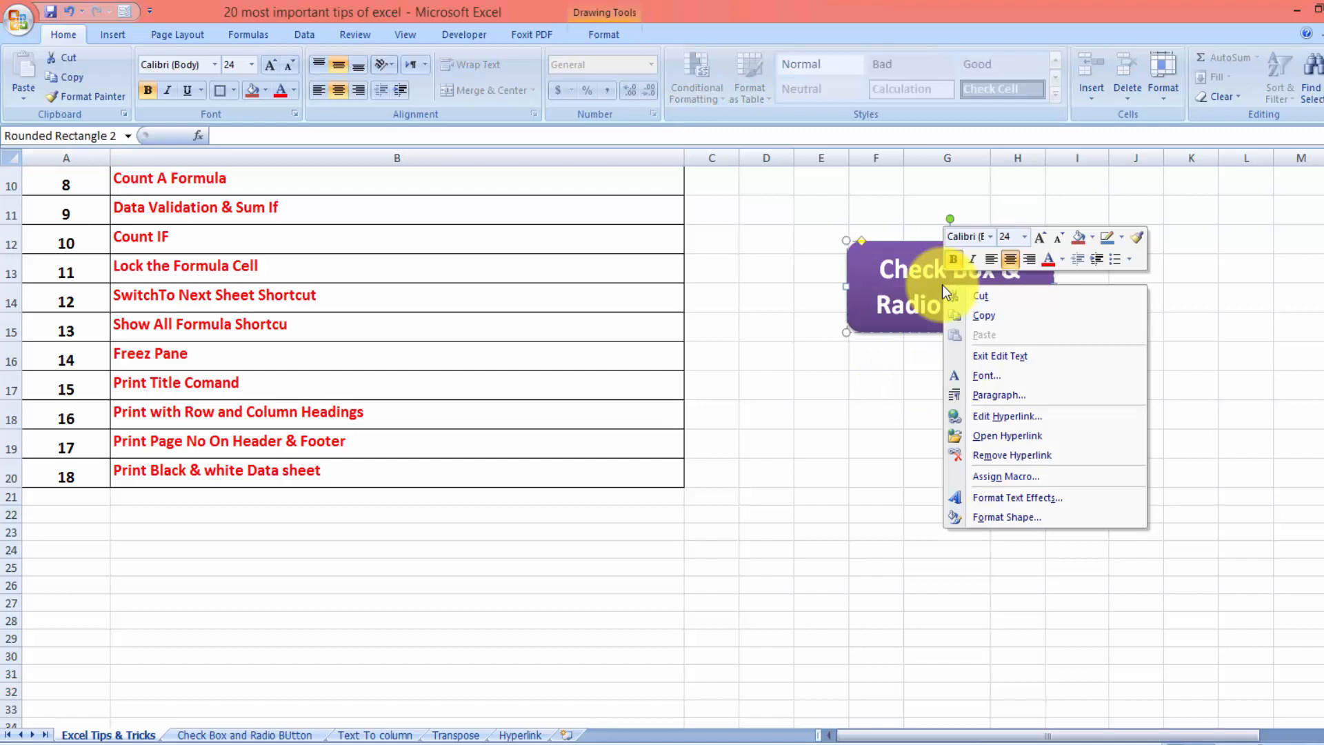
pyautogui.click(978, 417)
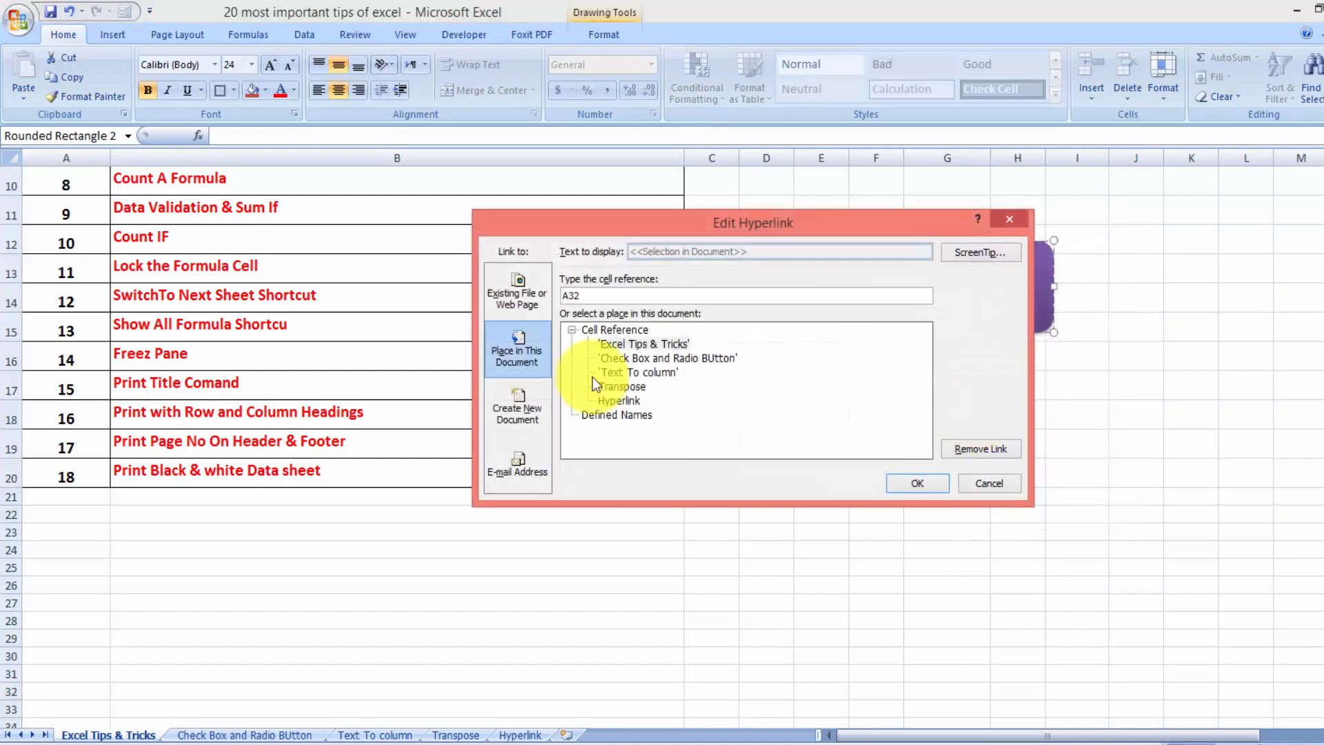
pyautogui.click(627, 376)
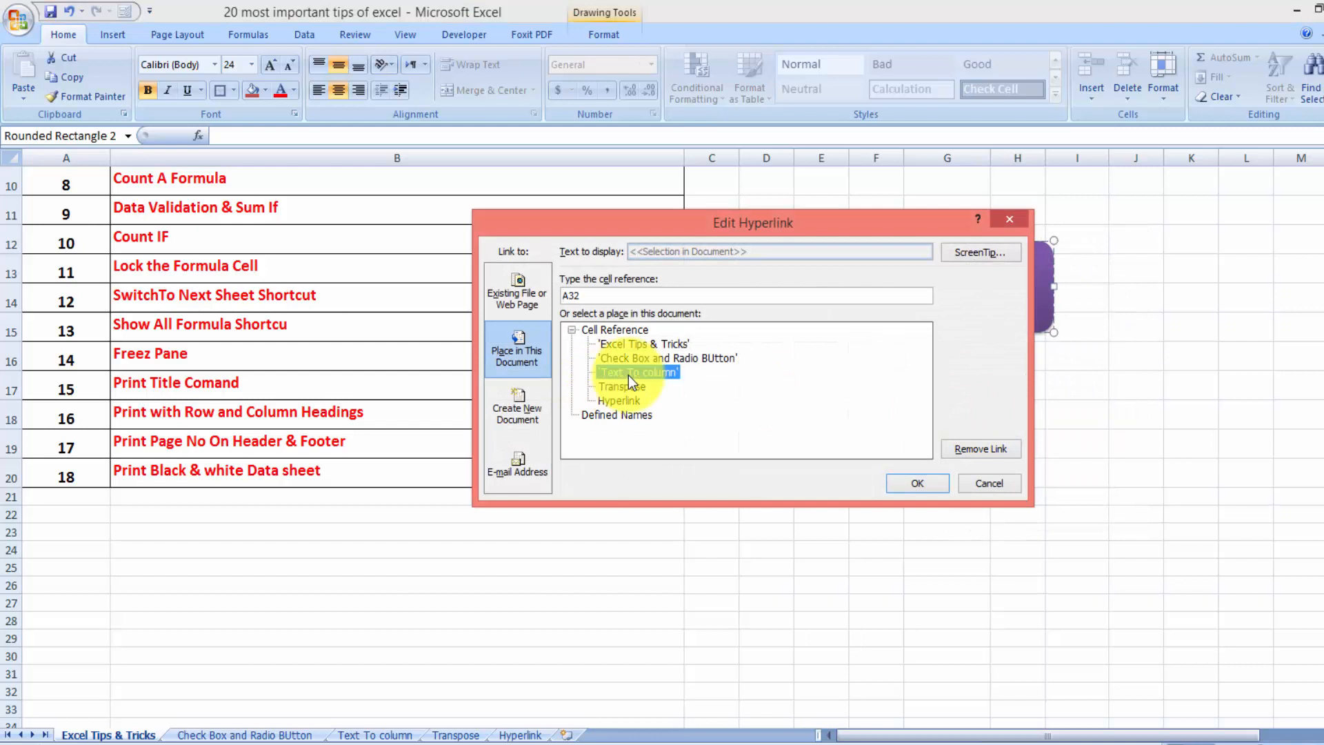
pyautogui.click(590, 295)
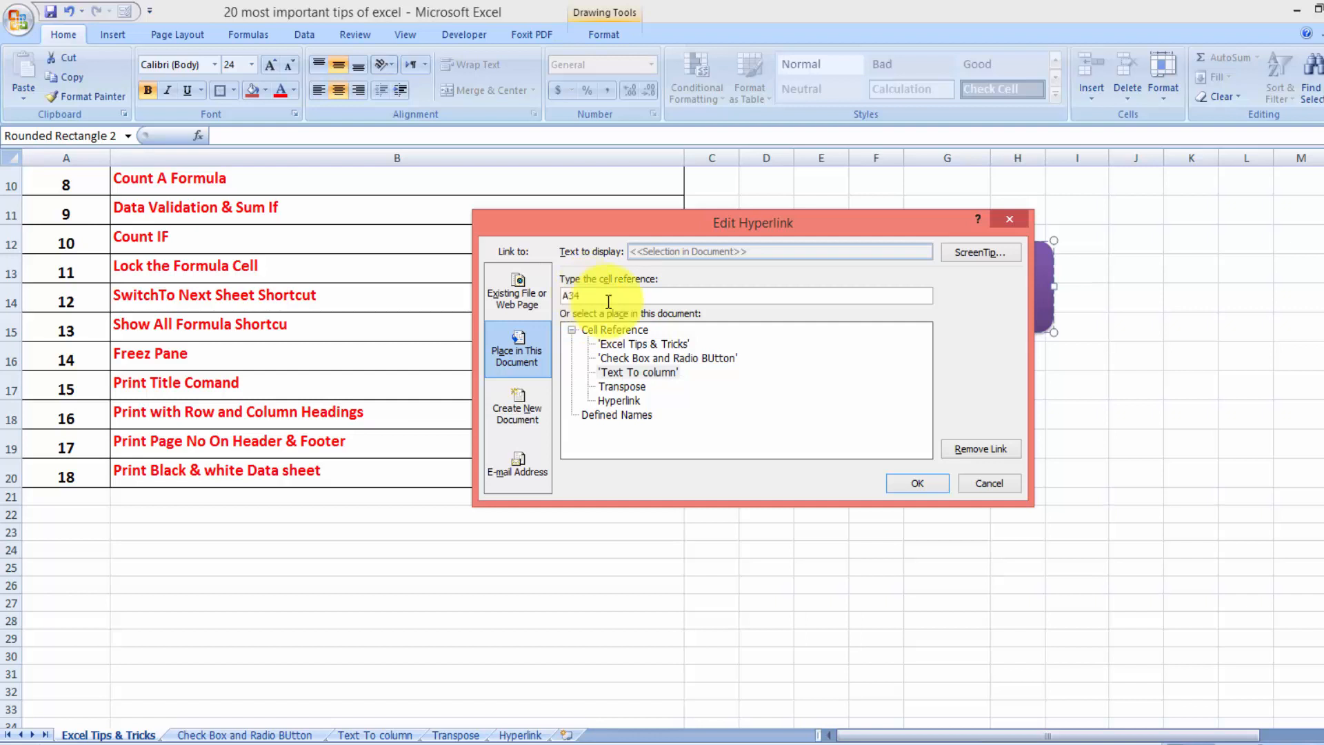
pyautogui.click(917, 482)
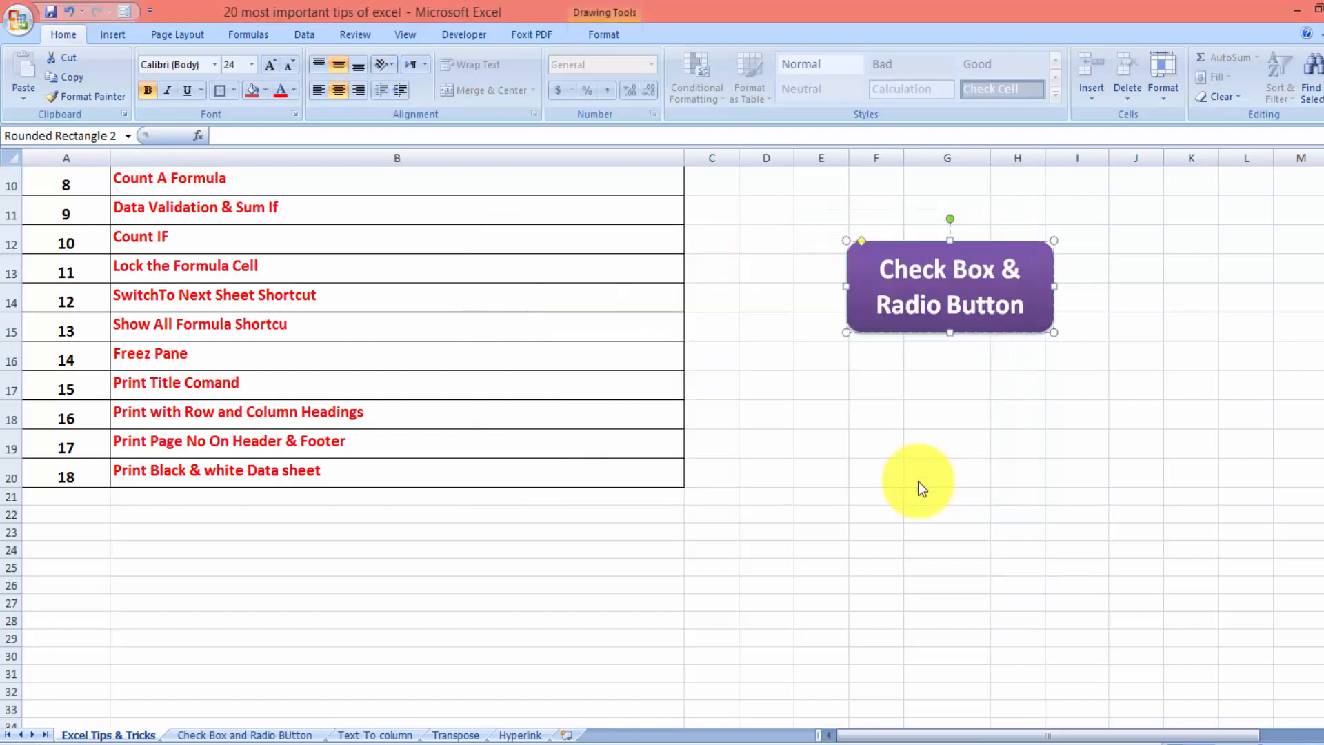
pyautogui.click(1005, 441)
pyautogui.click(968, 295)
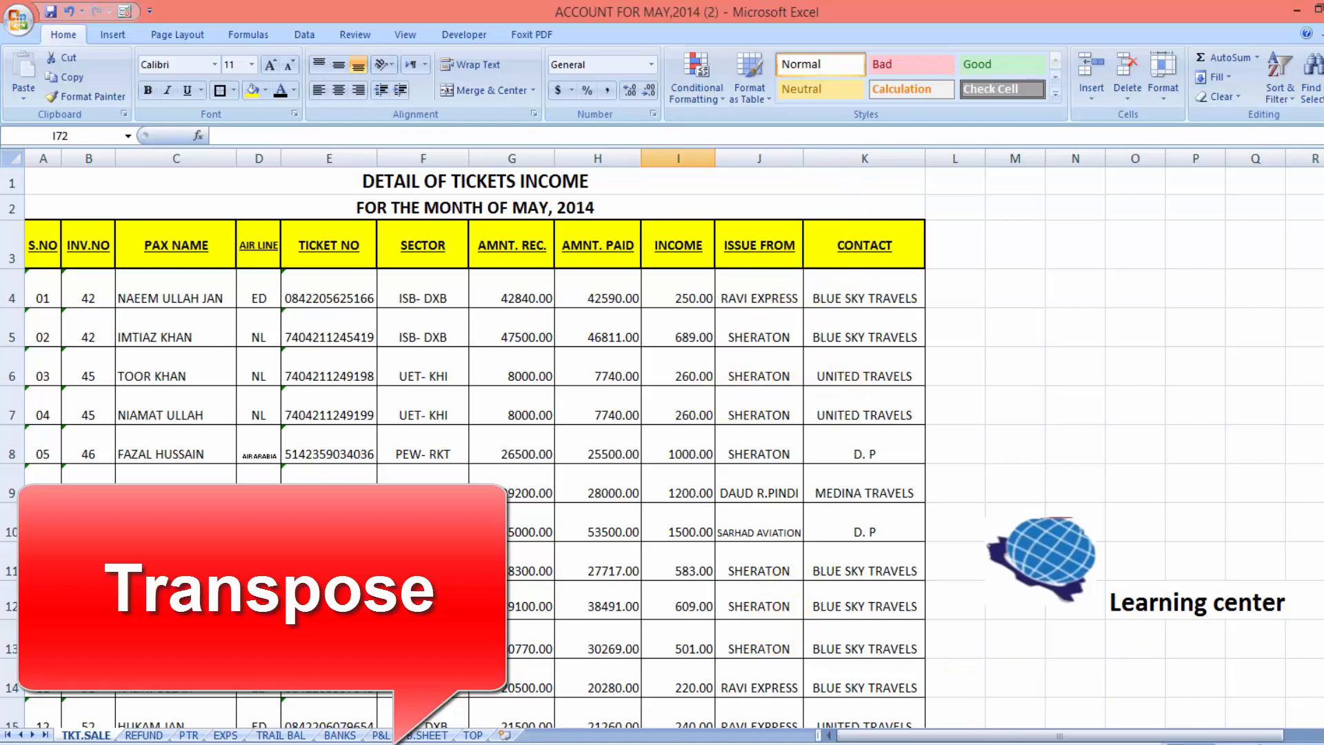
# Step: Look through the ticket income table on the TKT.SALE sheet and the empty area below its total row
pyautogui.scroll(-4, 662, 442)
pyautogui.scroll(-15, 662, 442)
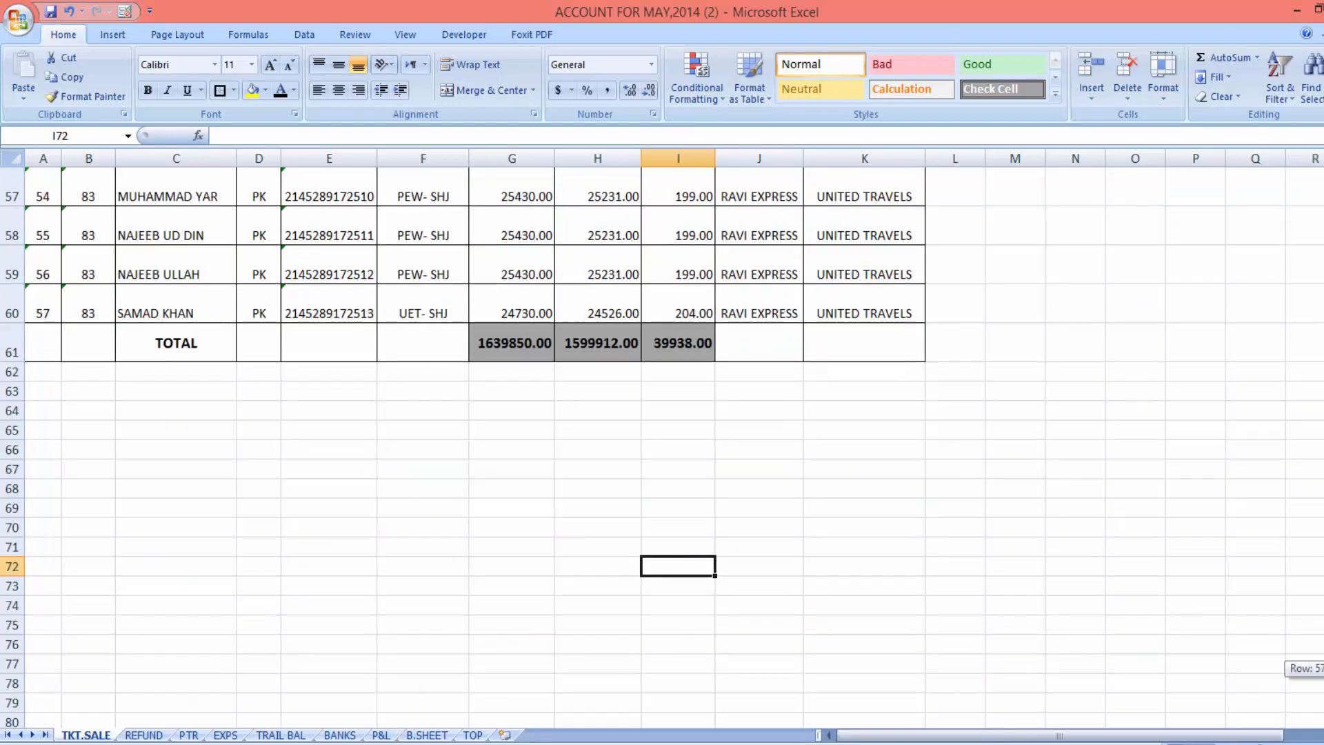
pyautogui.moveTo(435, 509); pyautogui.dragTo(1315, 526)
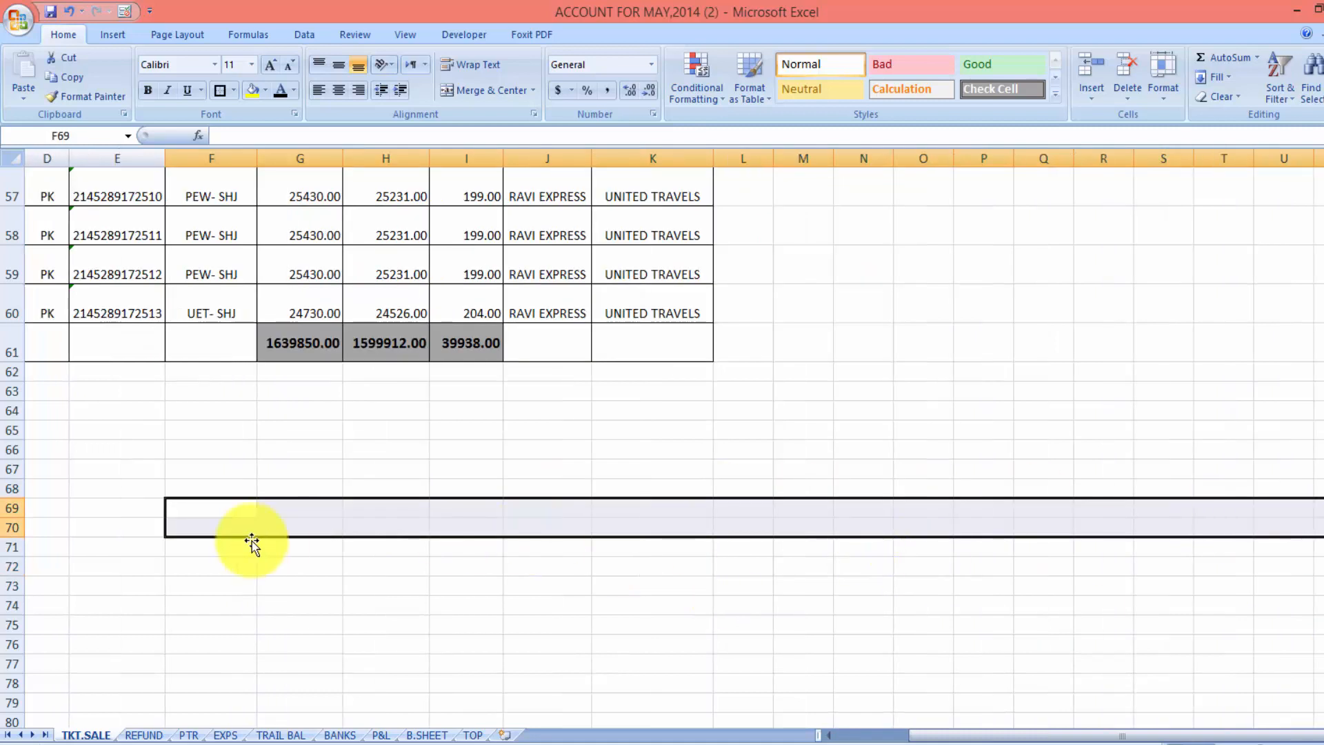
pyautogui.click(179, 521)
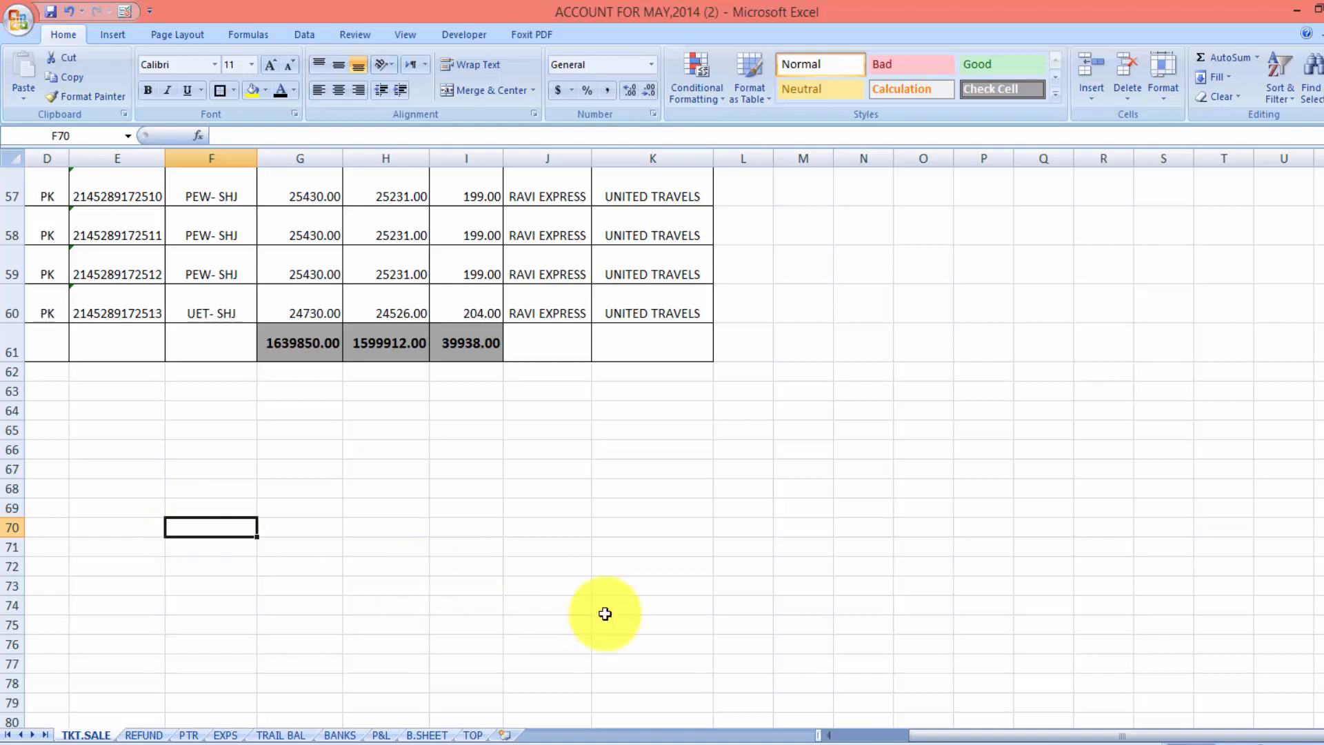
# Step: Switch to the 20 most important tips of excel workbook and select the Transpose entry on the Excel Tips & Tricks sheet
pyautogui.click(272, 700)
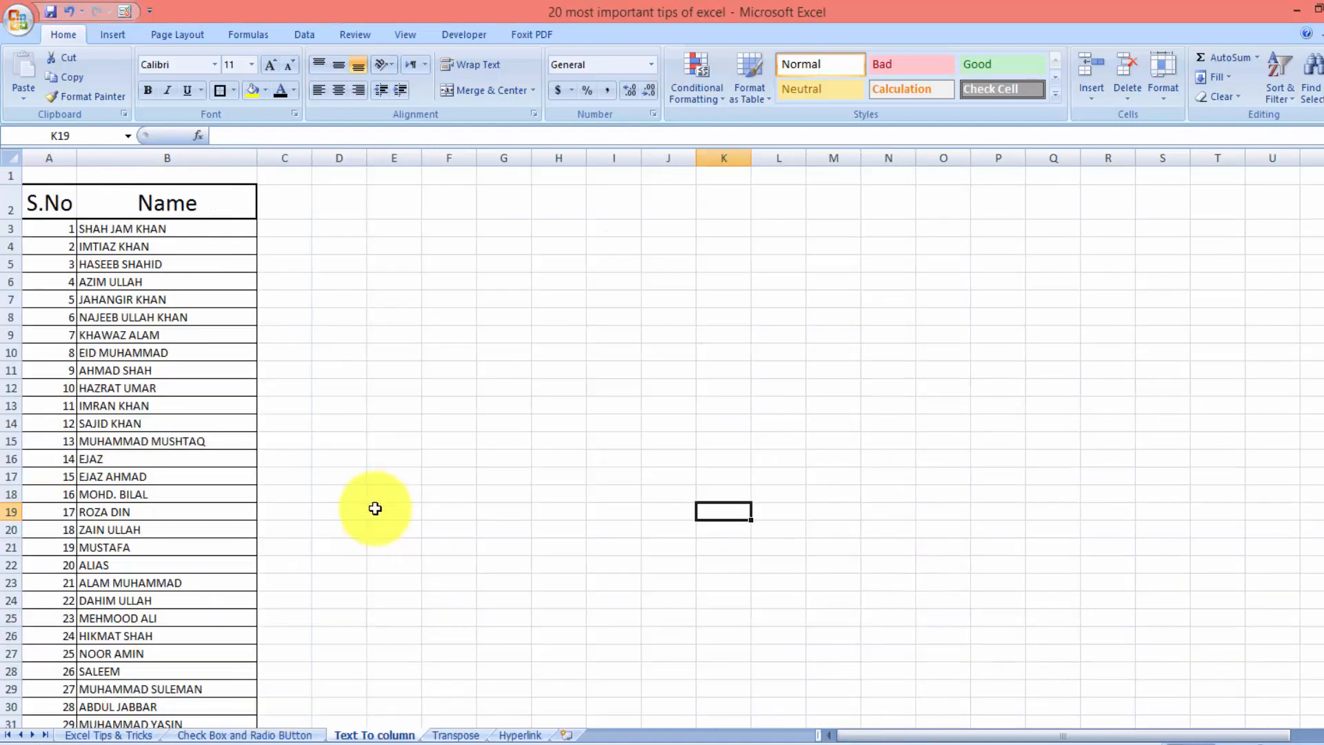
pyautogui.click(138, 734)
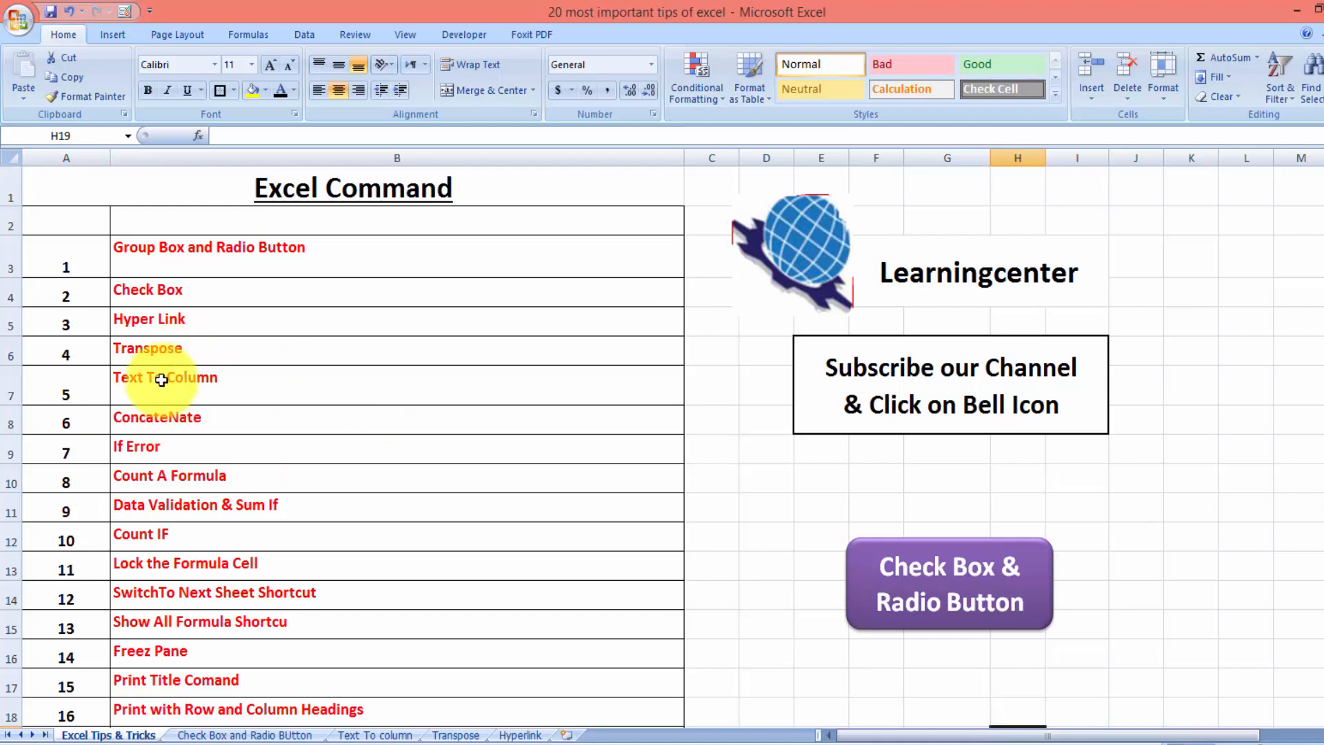
pyautogui.click(163, 358)
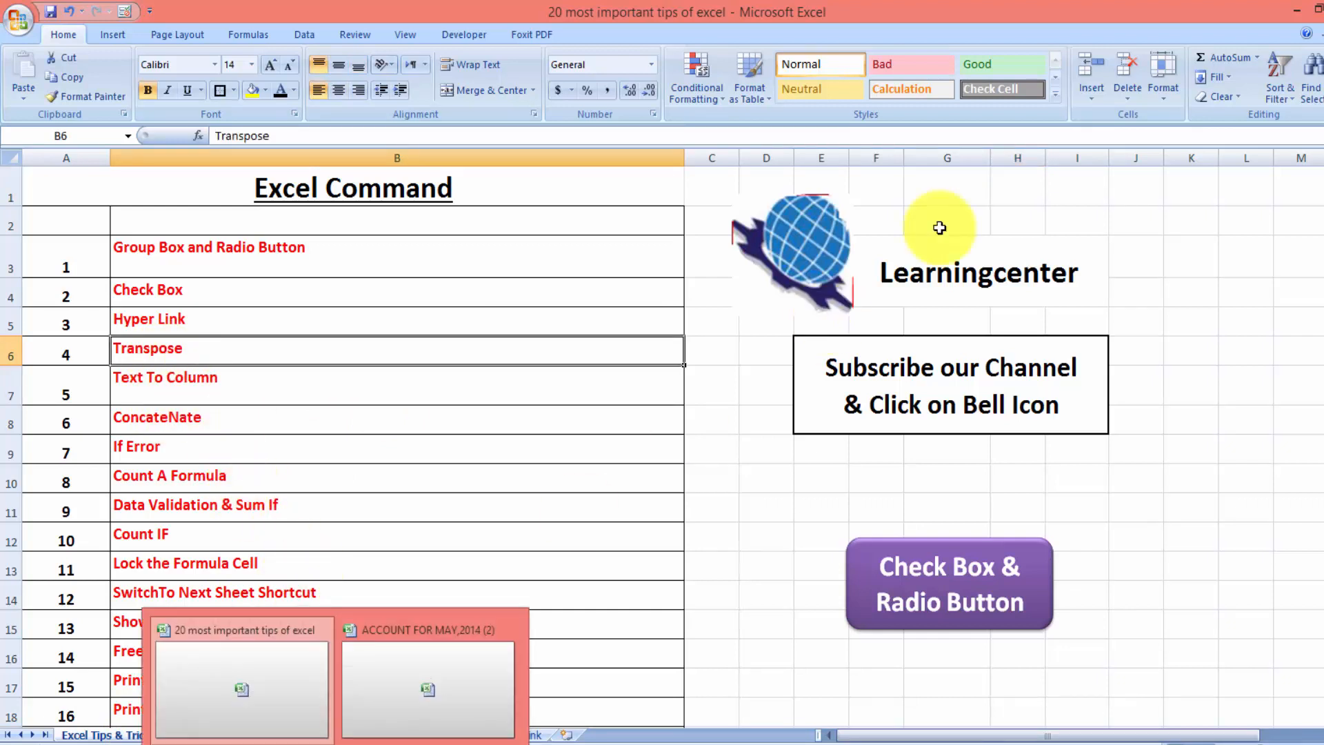
# Step: Return to the ACCOUNT FOR MAY,2014 (2) workbook and copy the ticket table range D3:K61, from the AIR LINE header through the total row
pyautogui.click(1297, 10)
pyautogui.scroll(8, 1297, 7)
pyautogui.scroll(5, 662, 441)
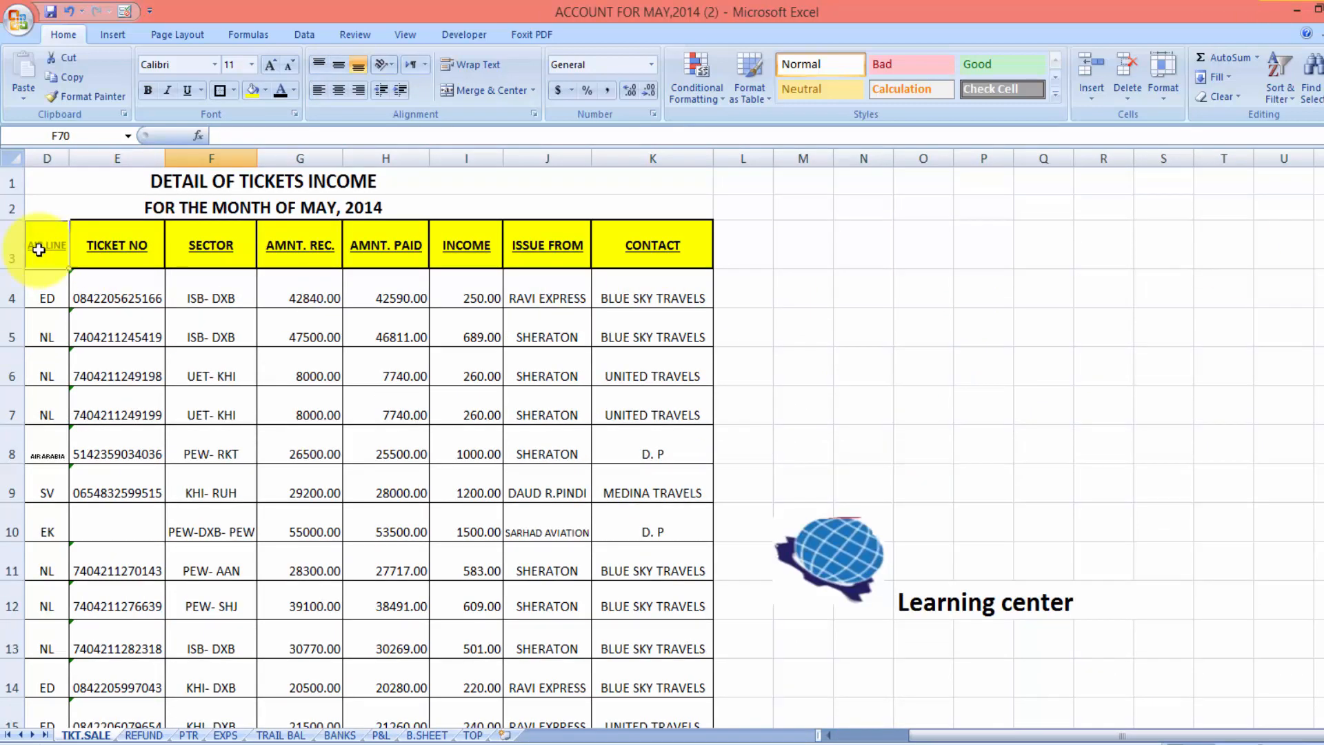
pyautogui.moveTo(38, 250)
pyautogui.mouseDown()
pyautogui.moveTo(186, 340)
pyautogui.moveTo(541, 611)
pyautogui.moveTo(625, 737)
pyautogui.moveTo(614, 667)
pyautogui.mouseUp()
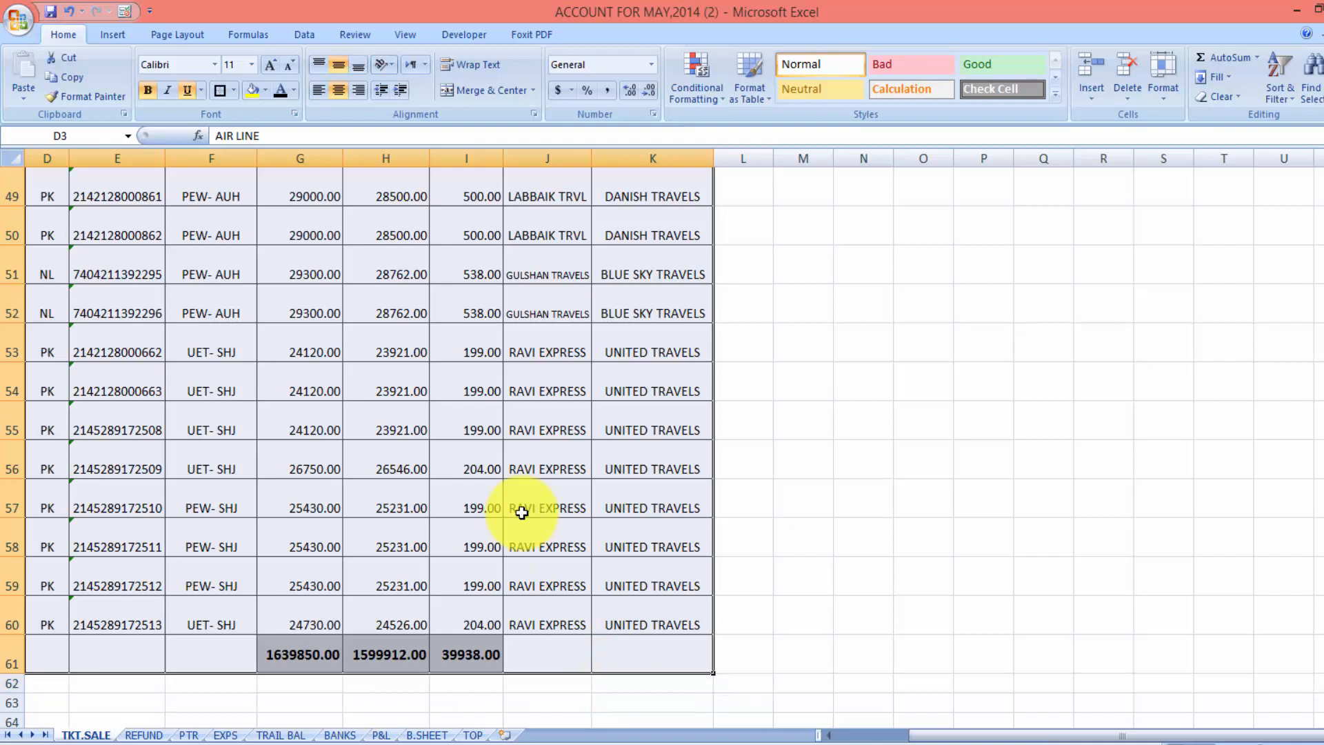
pyautogui.hotkey('ctrl', 'c')
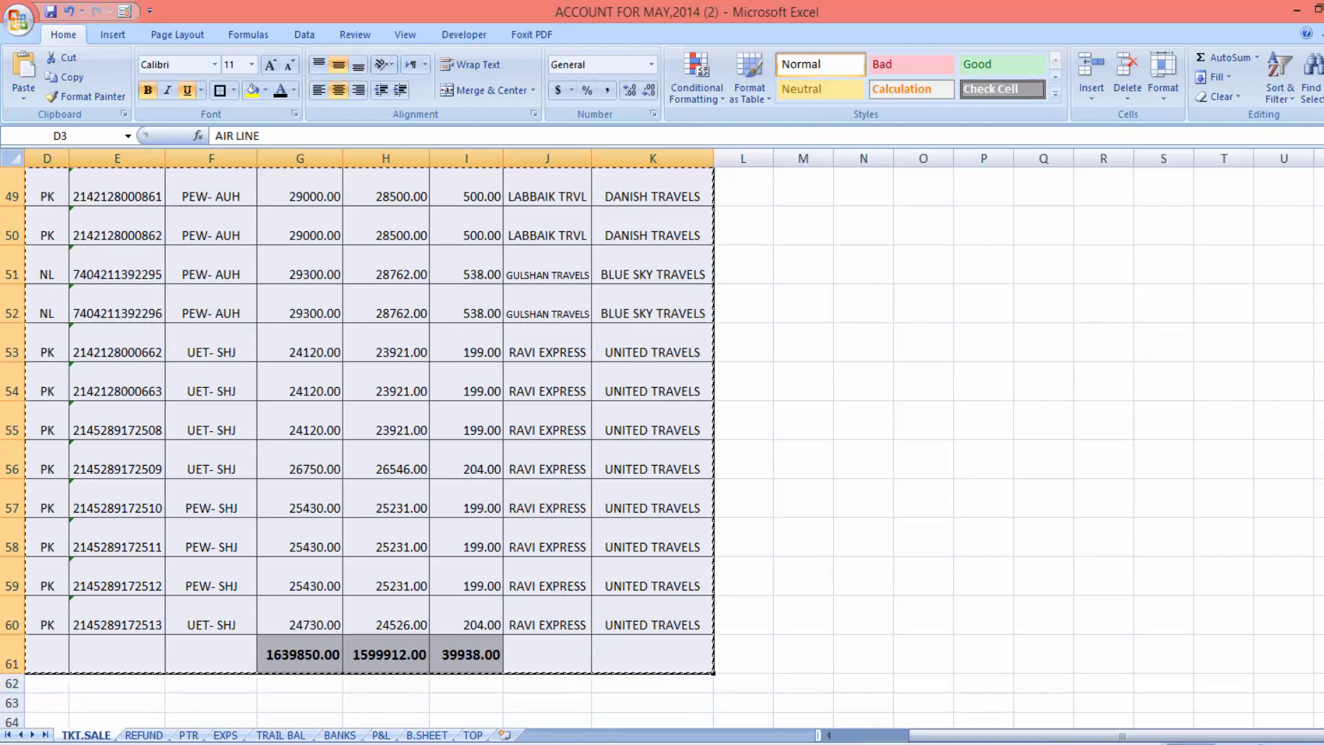
# Step: Paste the copied ticket table transposed at cell D64 using Paste Special, and widen column D to fit the row headings
pyautogui.scroll(-2, 369, 414)
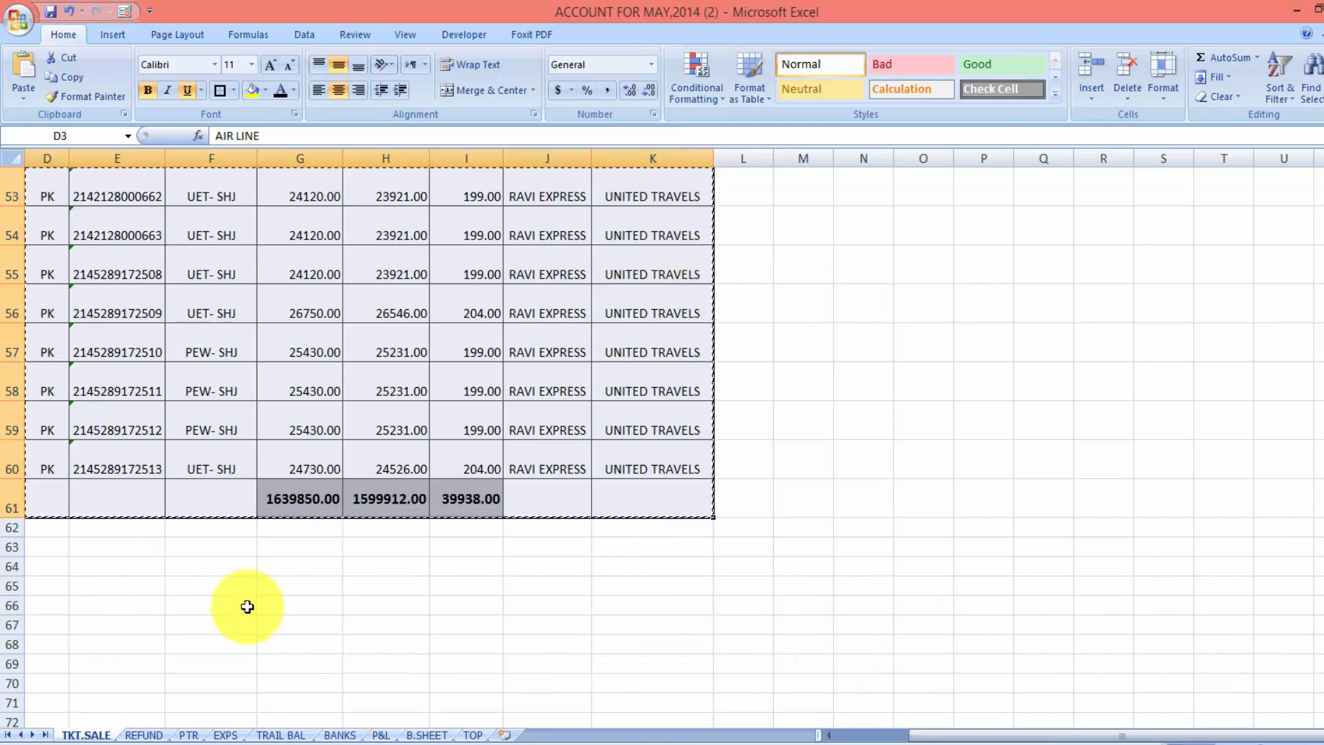
pyautogui.click(52, 570)
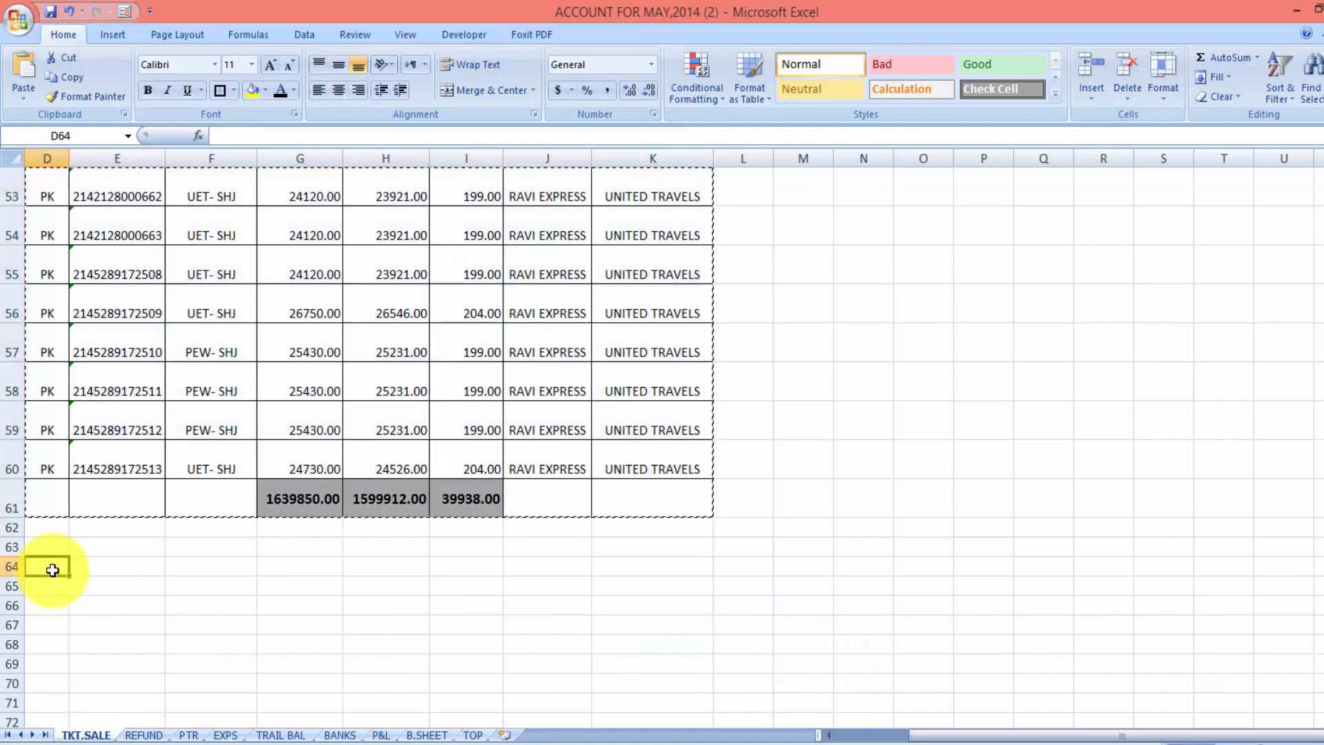
pyautogui.rightClick(53, 570)
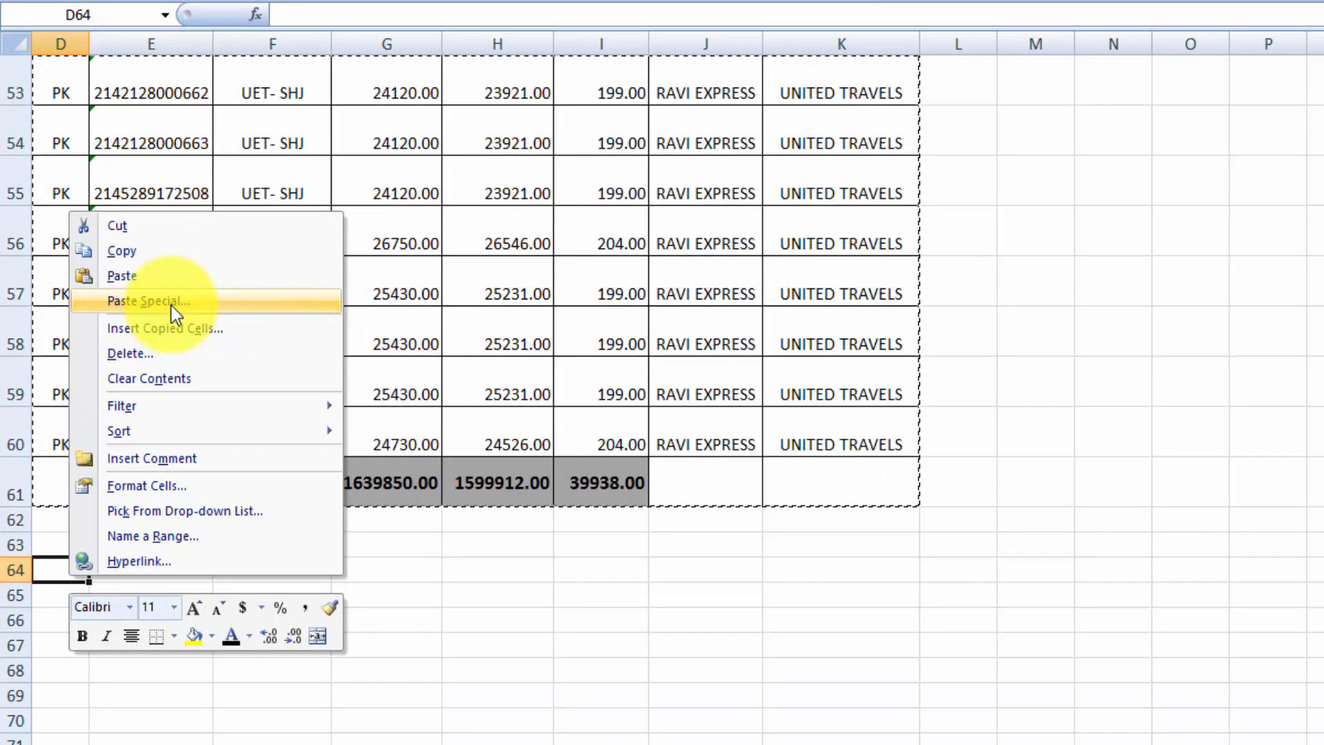
pyautogui.click(125, 338)
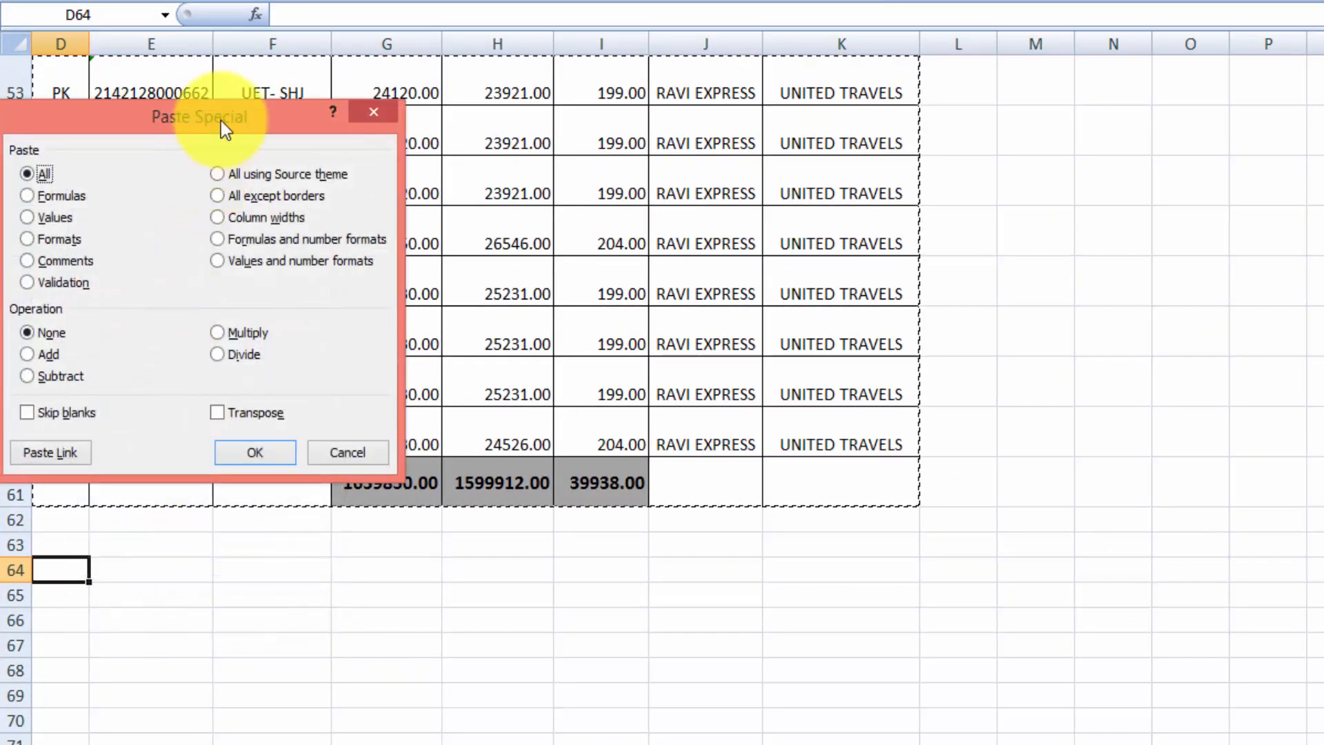
pyautogui.moveTo(222, 115); pyautogui.dragTo(733, 299)
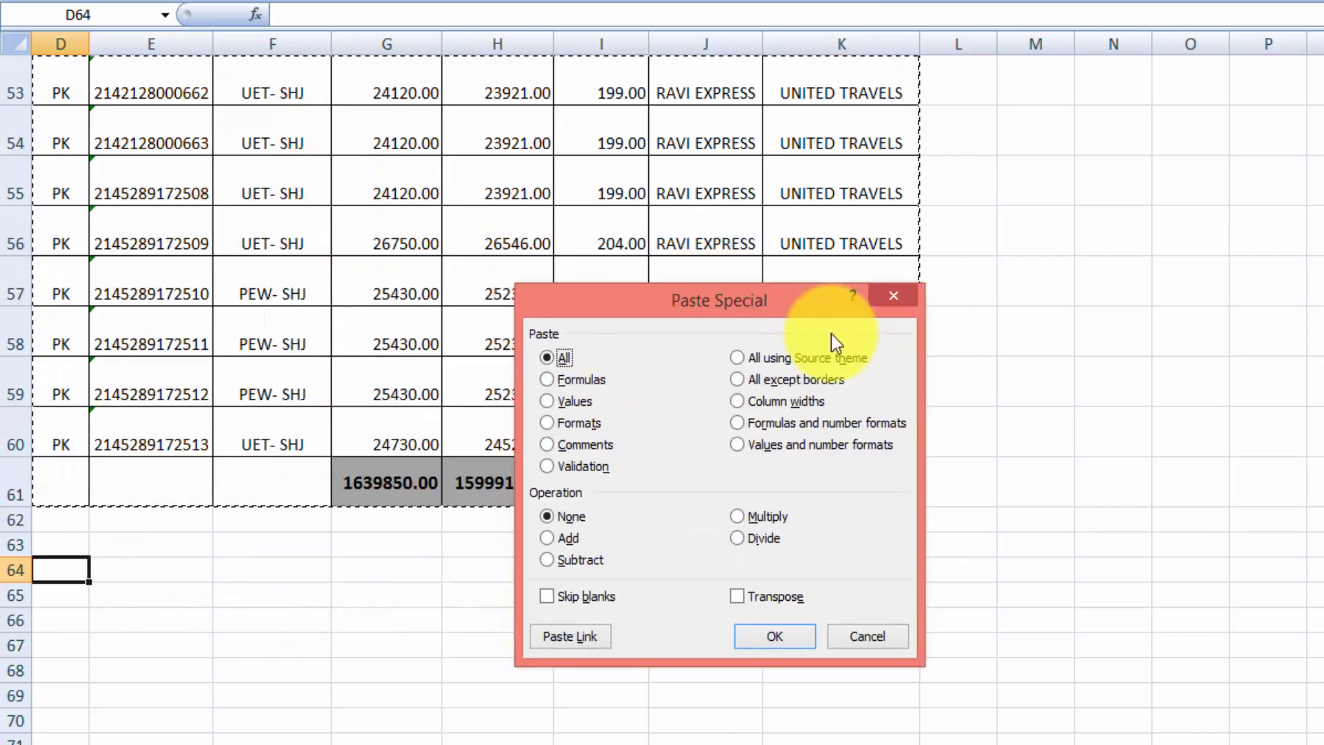
pyautogui.click(735, 601)
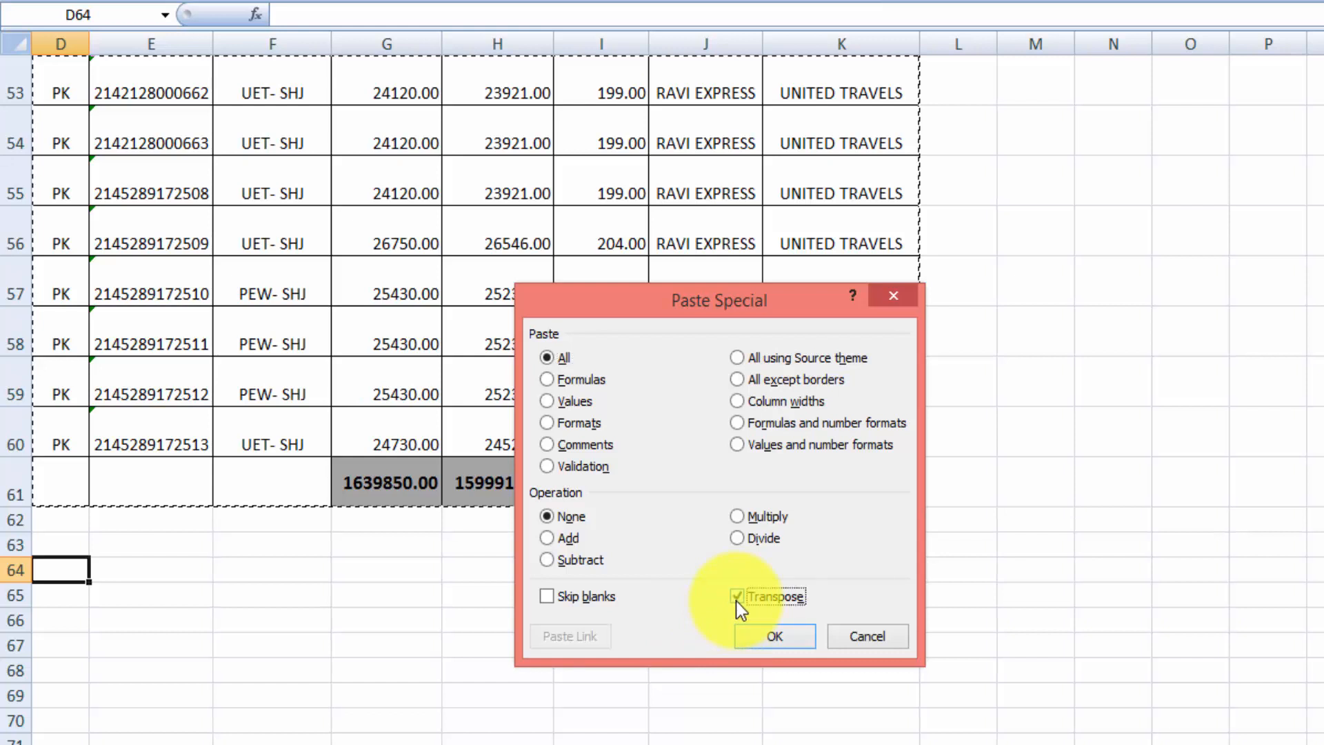
pyautogui.click(771, 635)
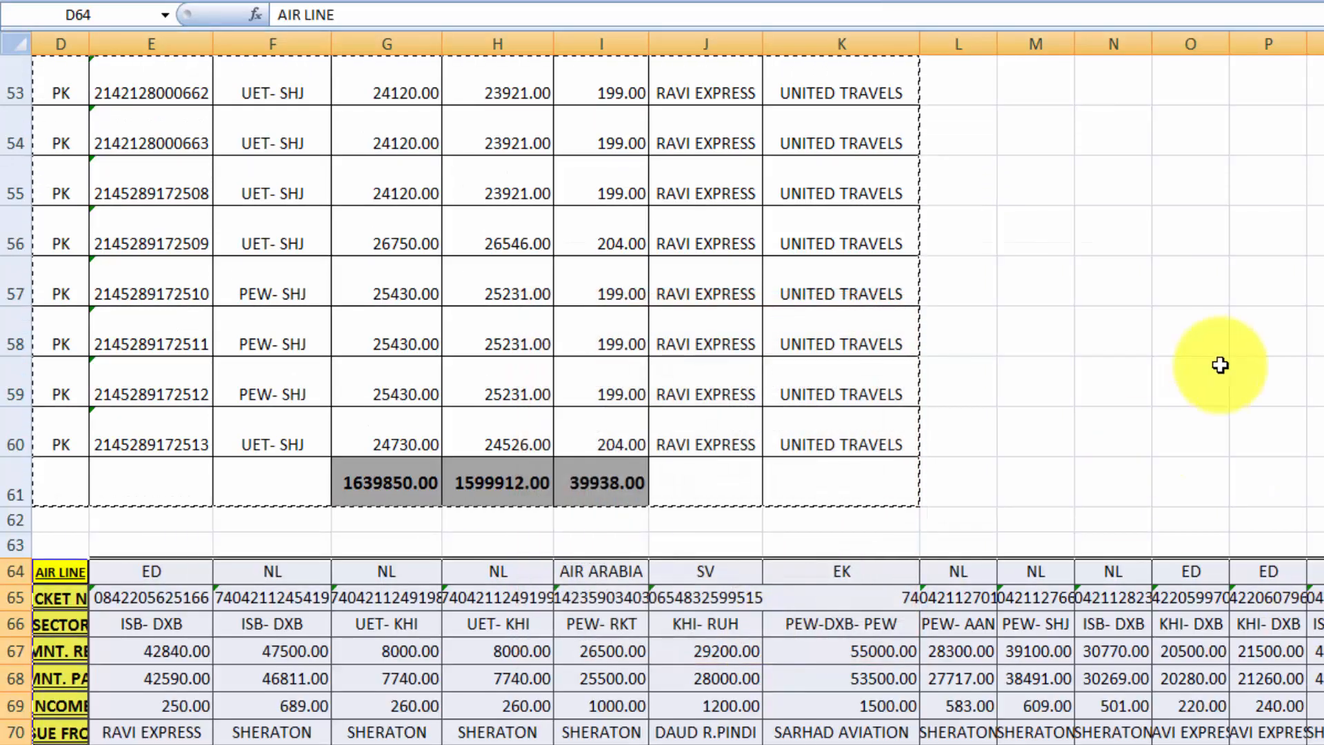
pyautogui.press('Escape')
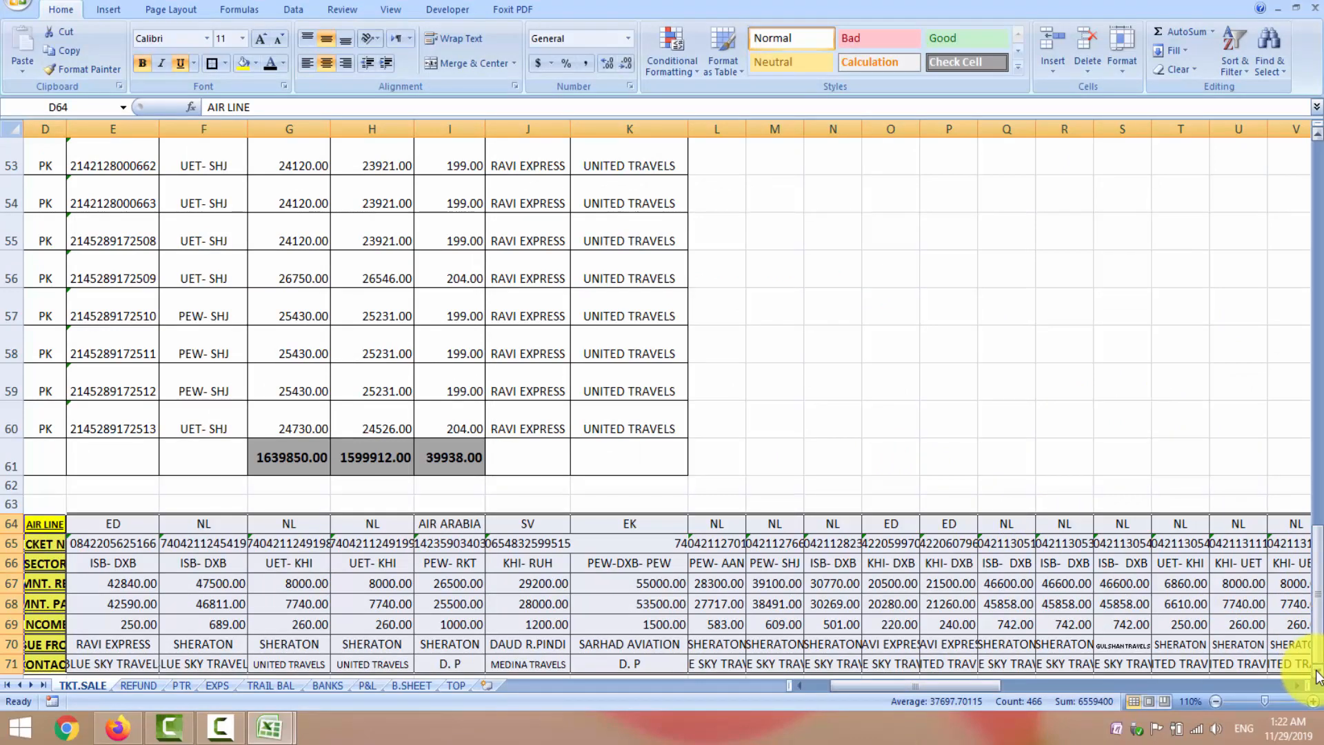
pyautogui.scroll(-1, 1317, 677)
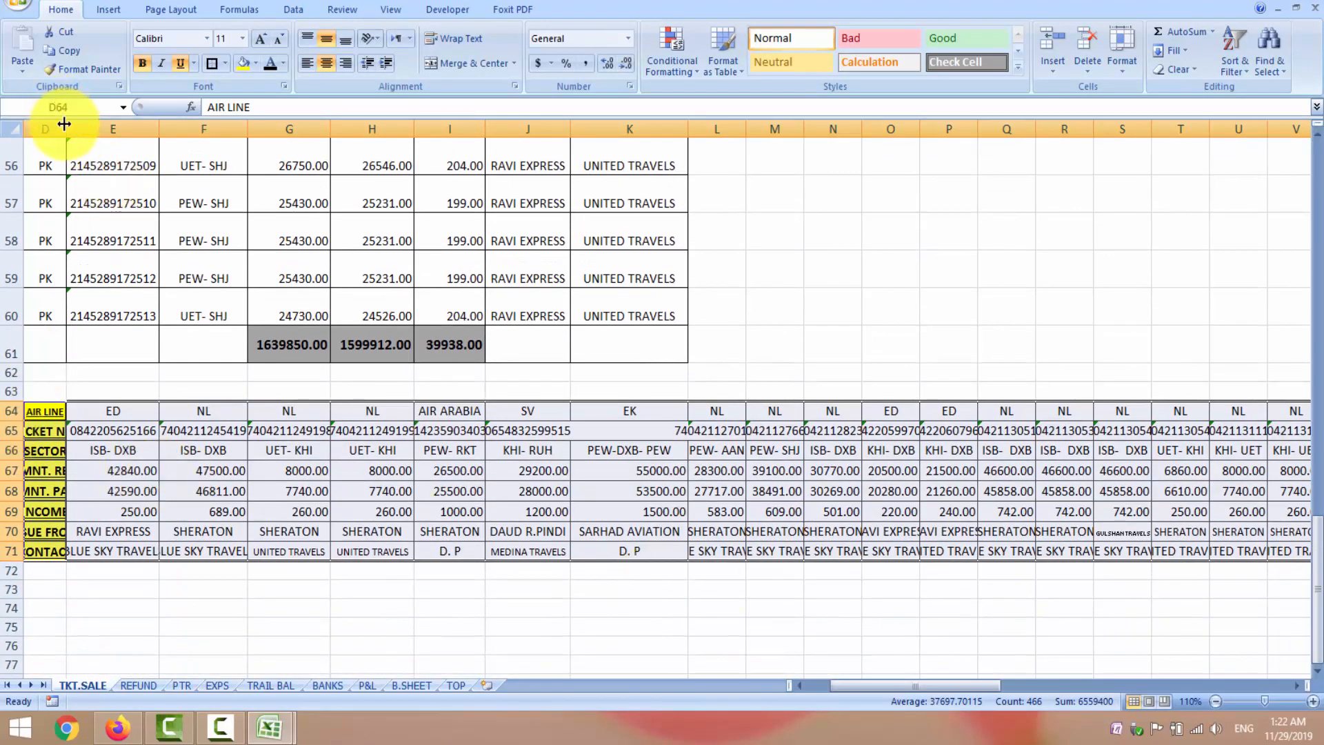
pyautogui.moveTo(64, 125); pyautogui.dragTo(98, 126)
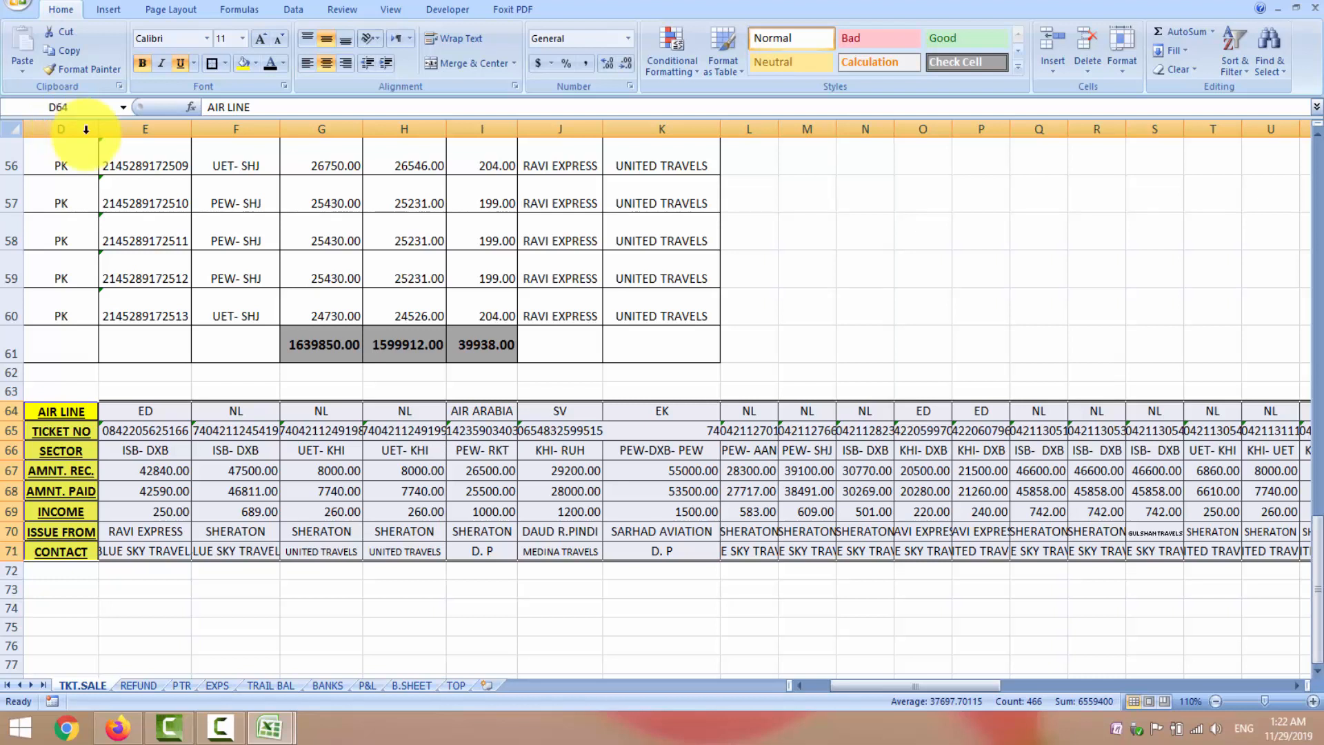
# Step: Widen columns E through O to fit the transposed ticket table and compare it with the original table above
pyautogui.doubleClick(194, 129)
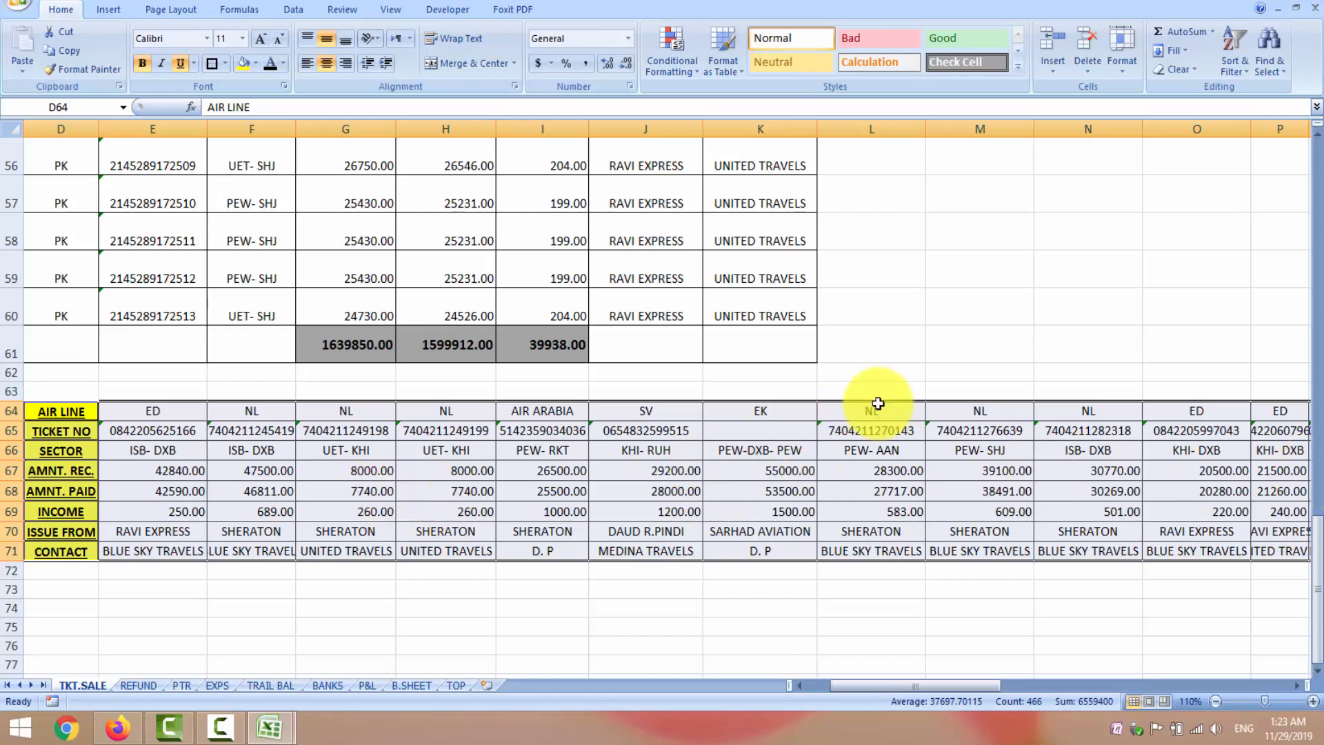
pyautogui.scroll(18, 1321, 231)
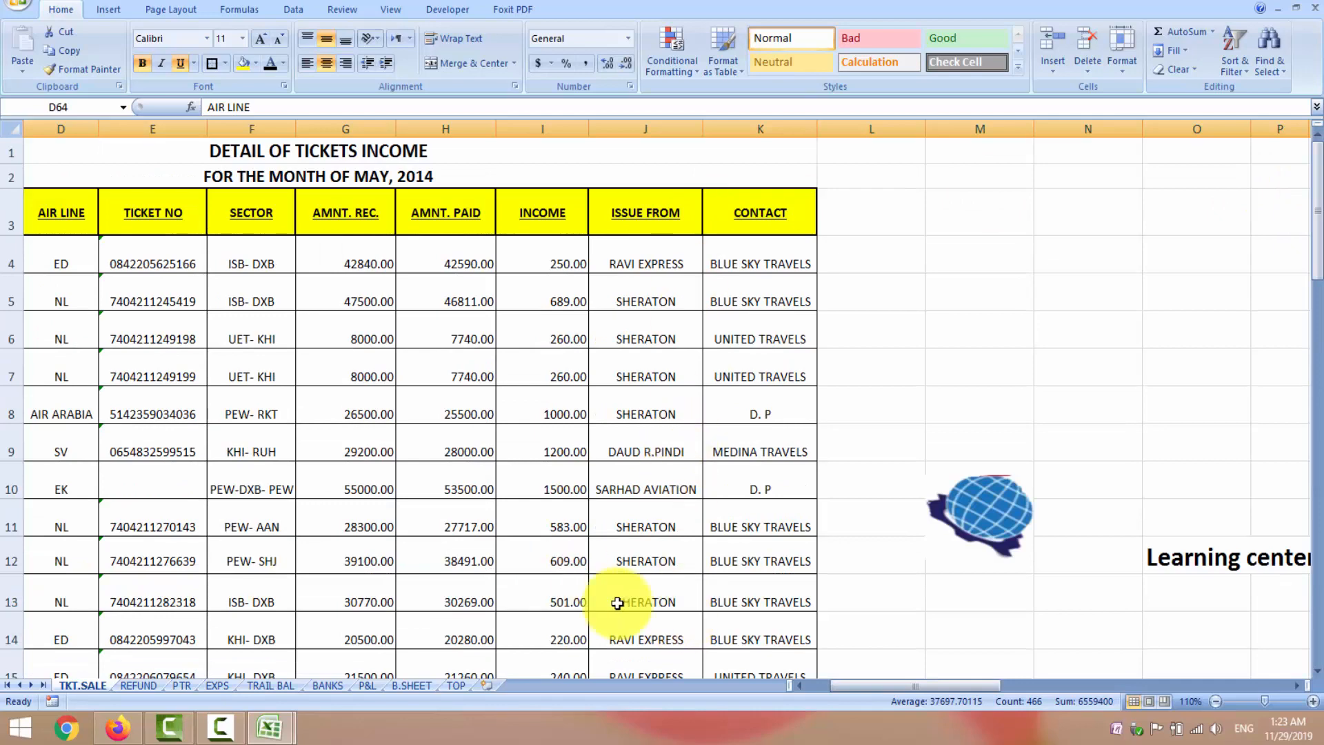
pyautogui.scroll(-19, 1313, 614)
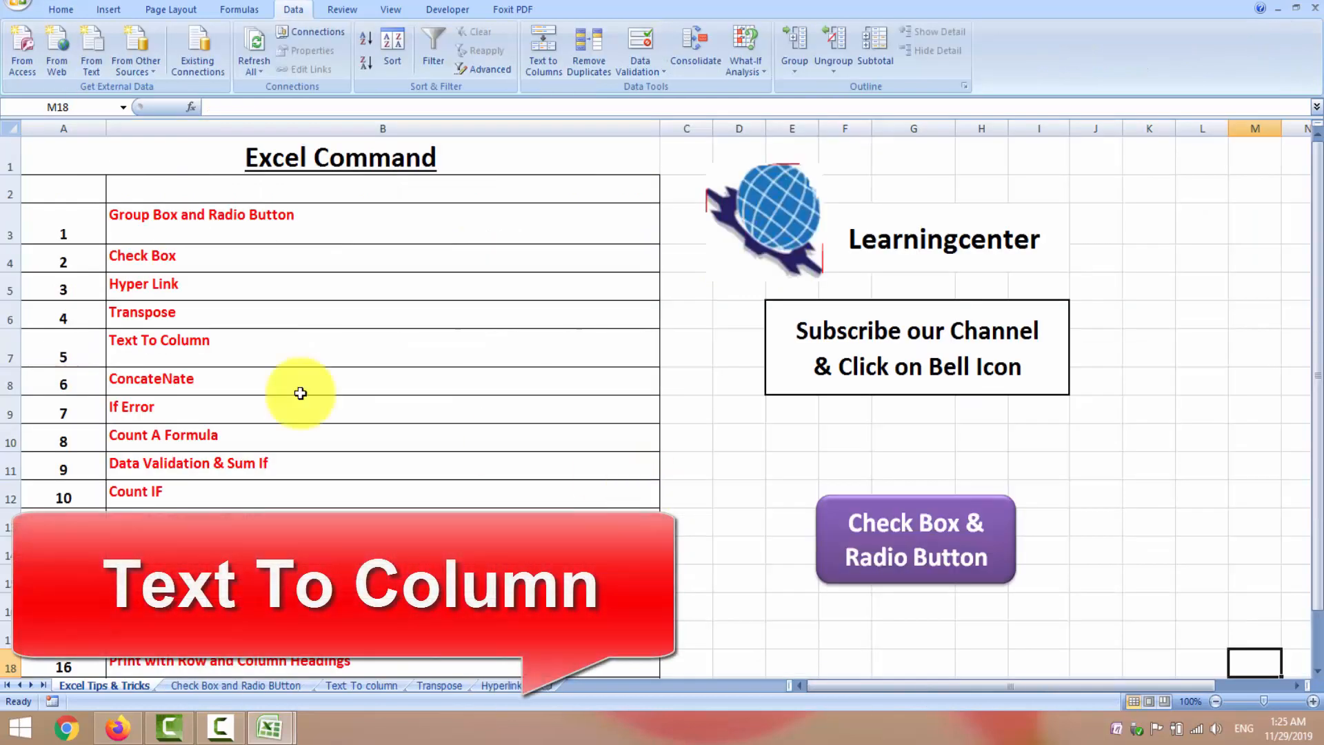
# Step: Select the Text To Column entry on the Excel Tips & Tricks sheet and go to the Text To column sheet
pyautogui.click(218, 349)
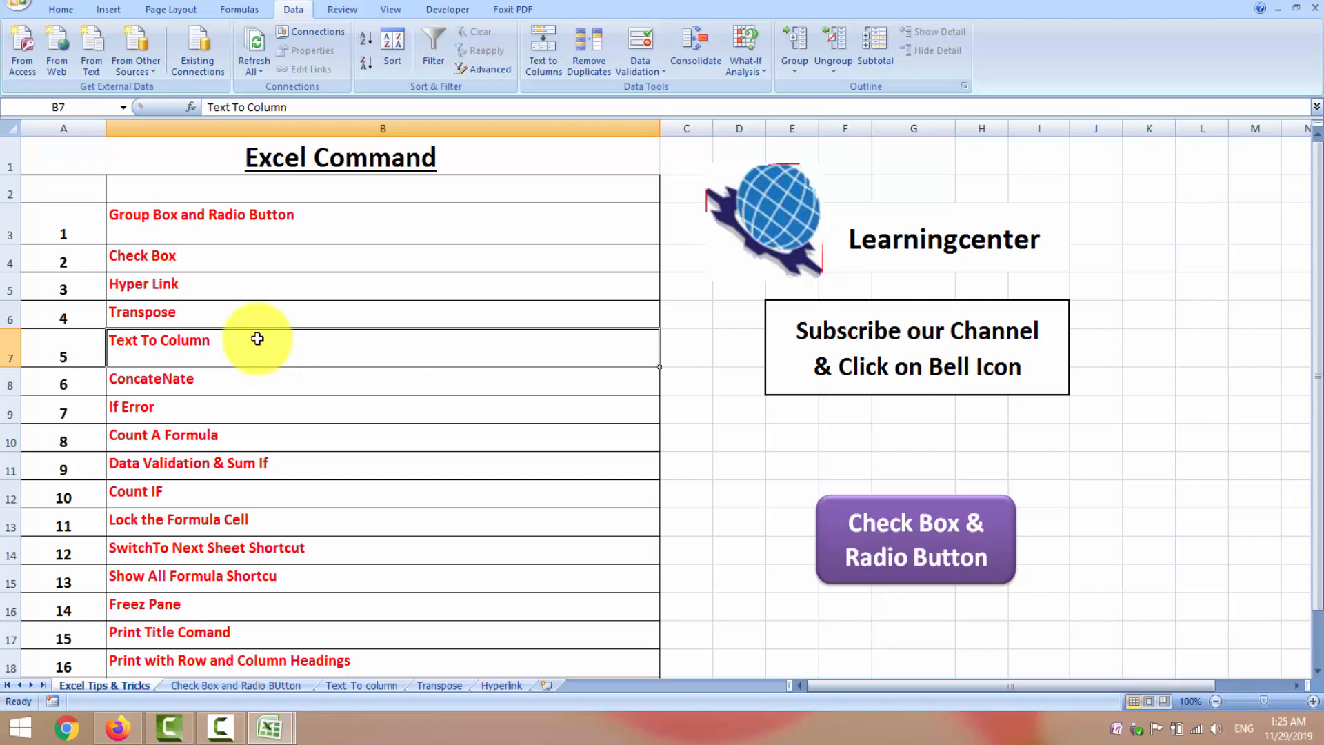
pyautogui.click(359, 684)
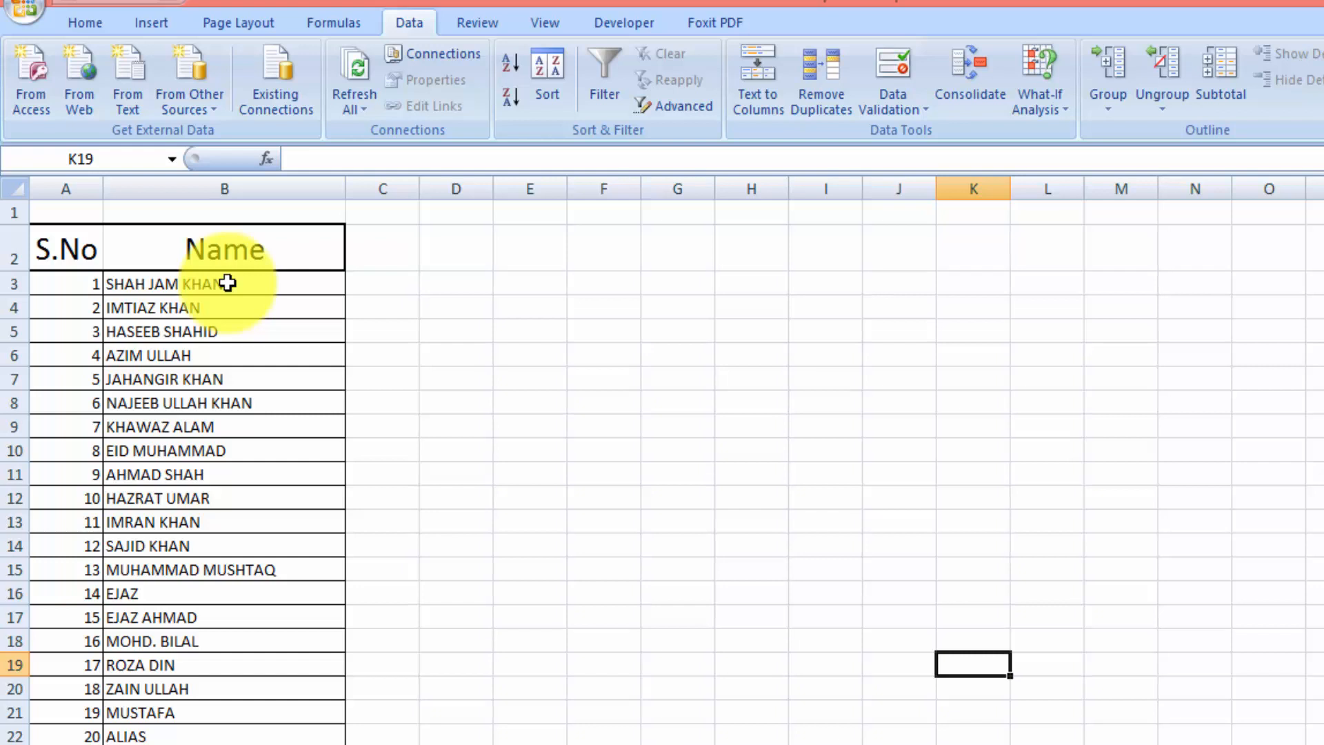
# Step: Split the names in B3:B40 into separate columns with Text to Columns, using the Delimited type and Space as delimiter
pyautogui.moveTo(227, 282); pyautogui.dragTo(216, 743)
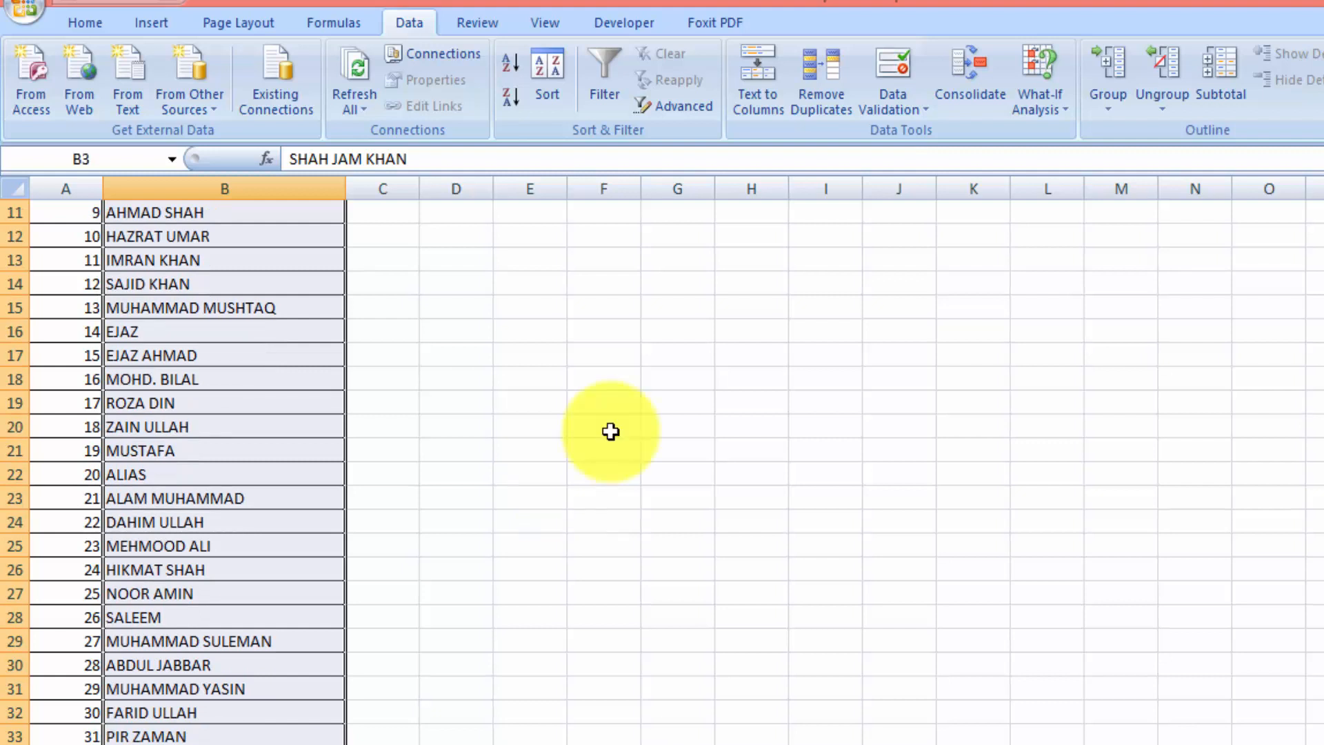
pyautogui.click(100, 26)
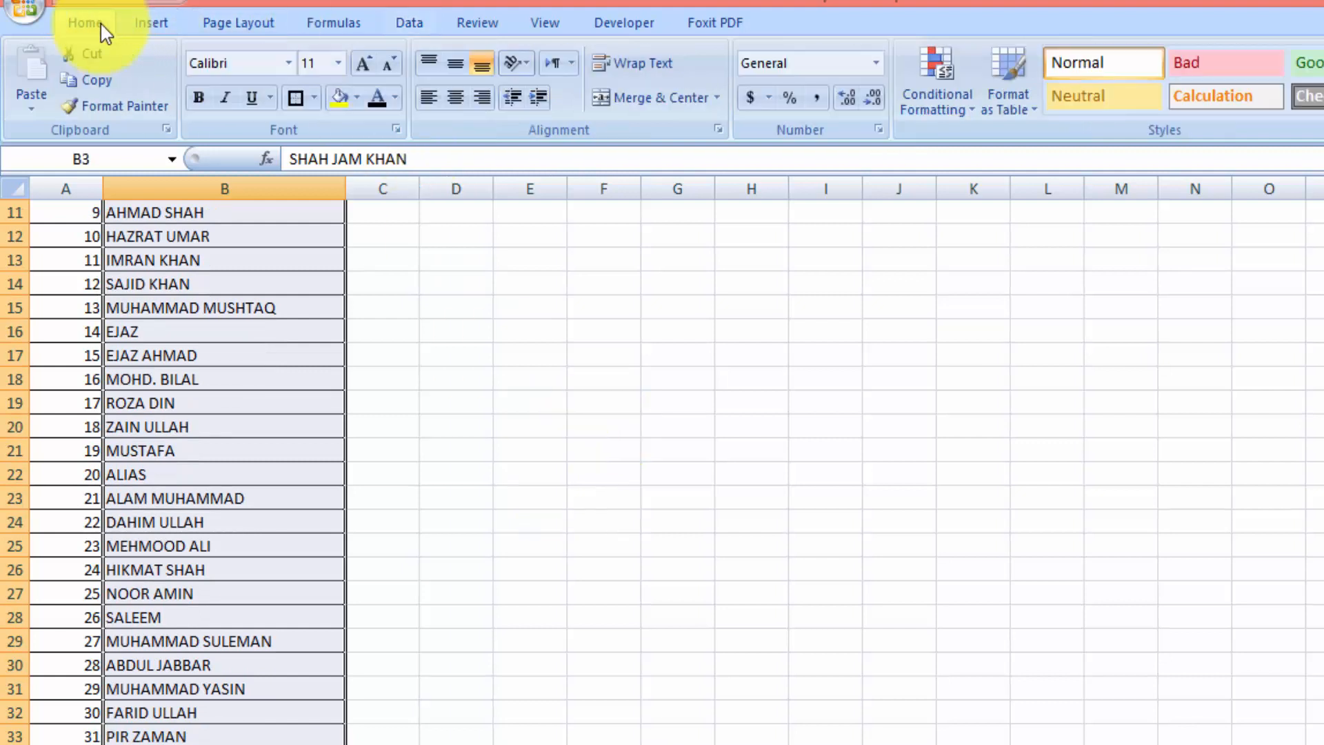
pyautogui.click(414, 24)
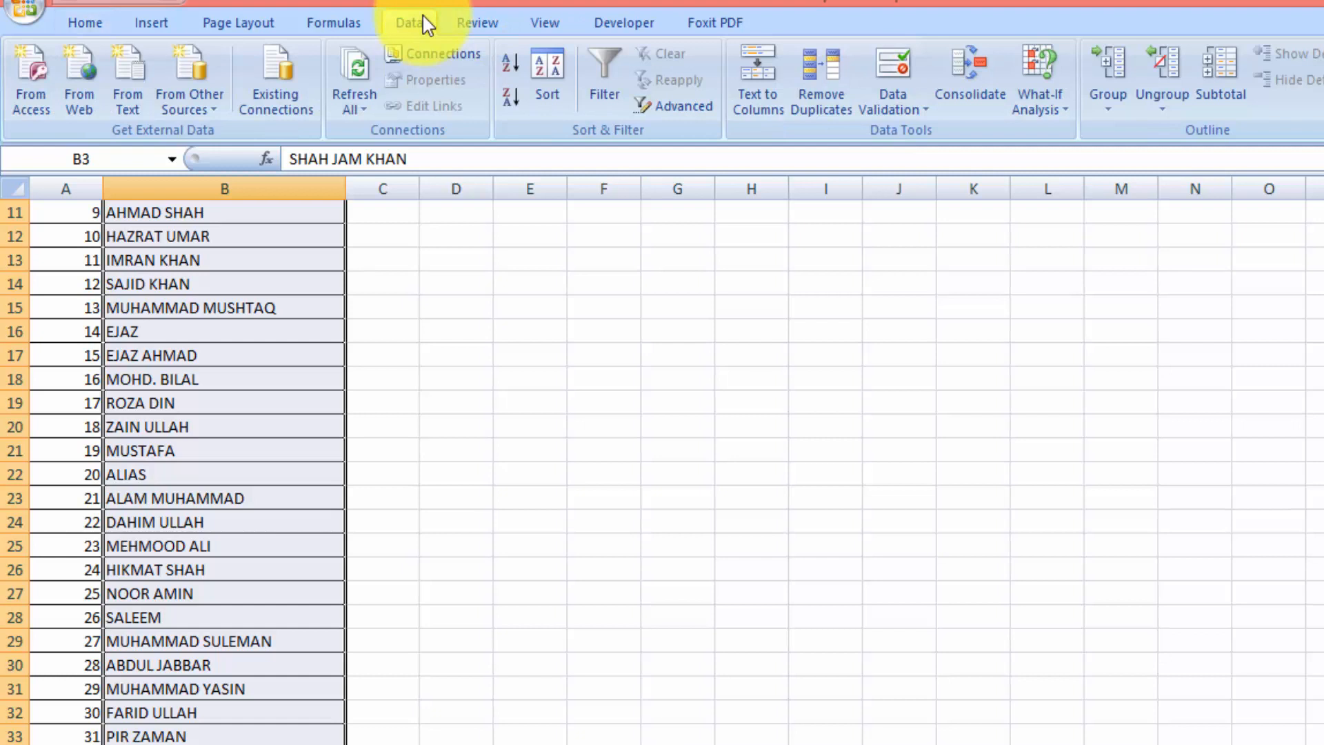
pyautogui.click(755, 117)
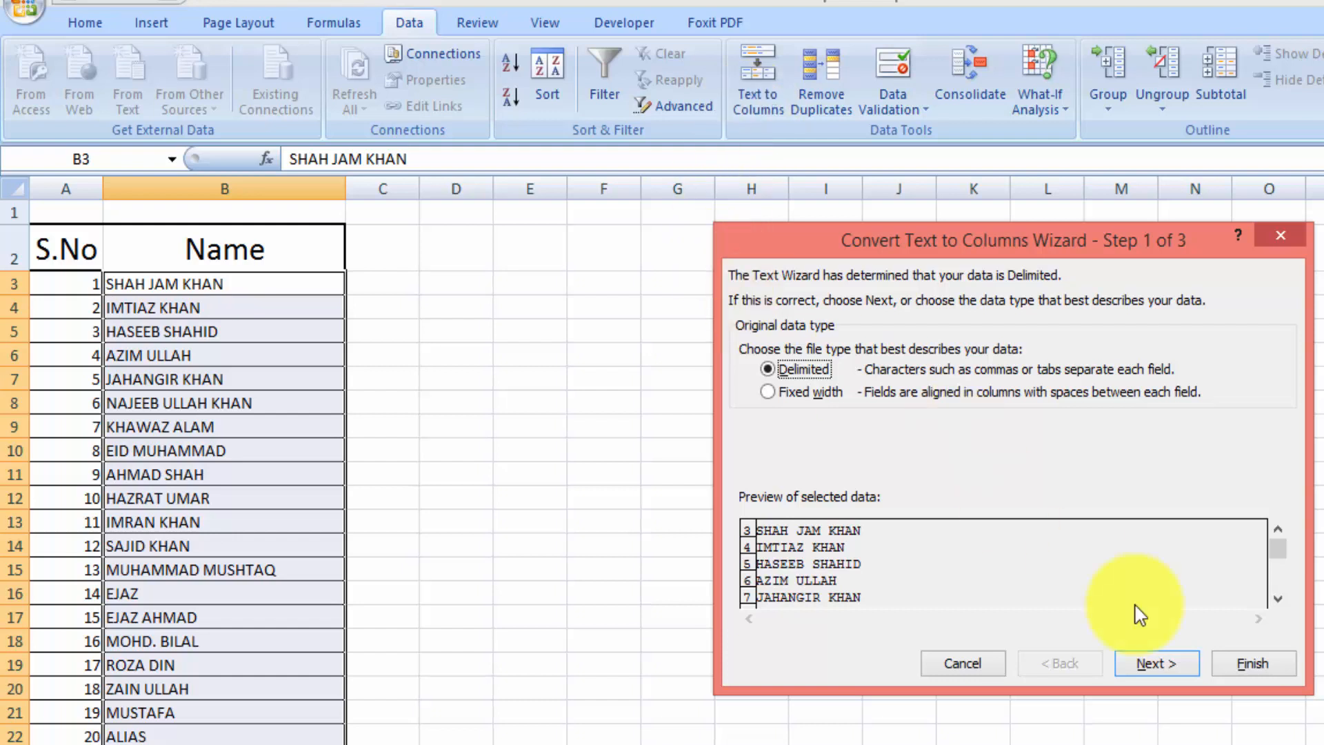
pyautogui.click(1156, 664)
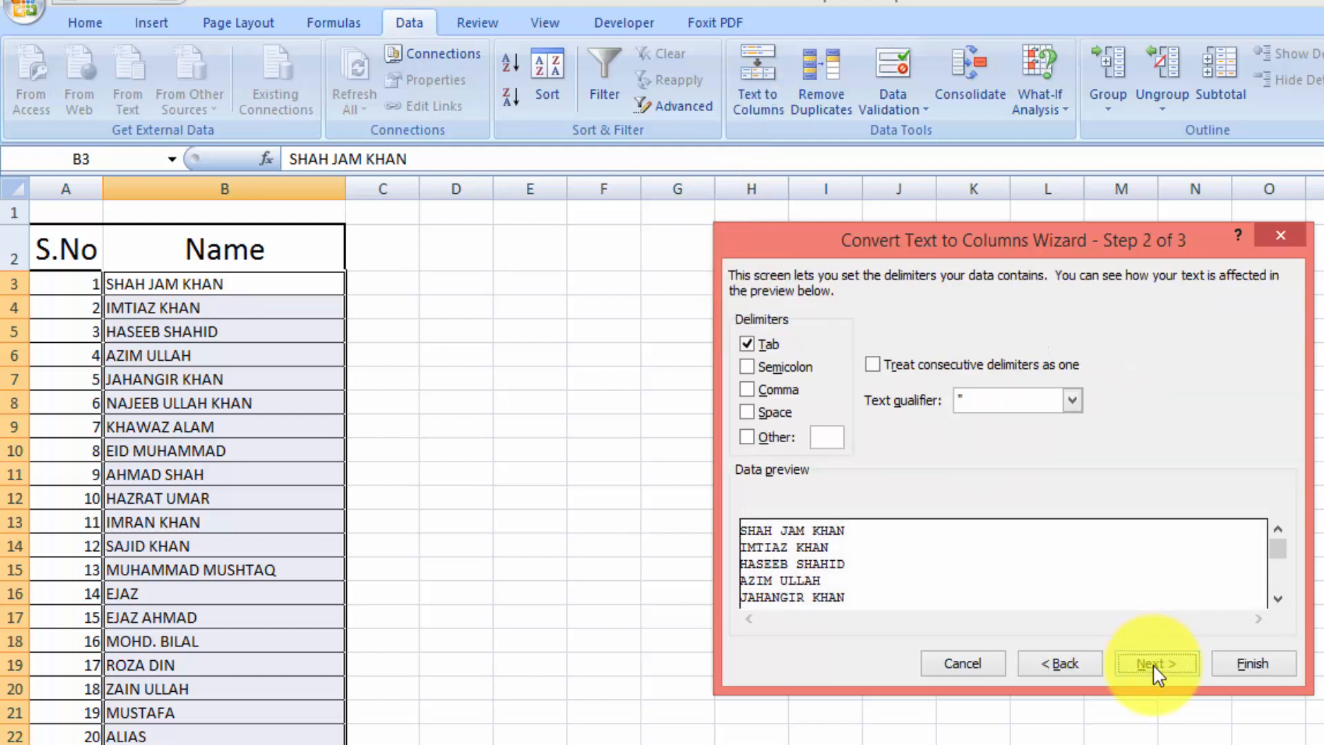
pyautogui.click(750, 414)
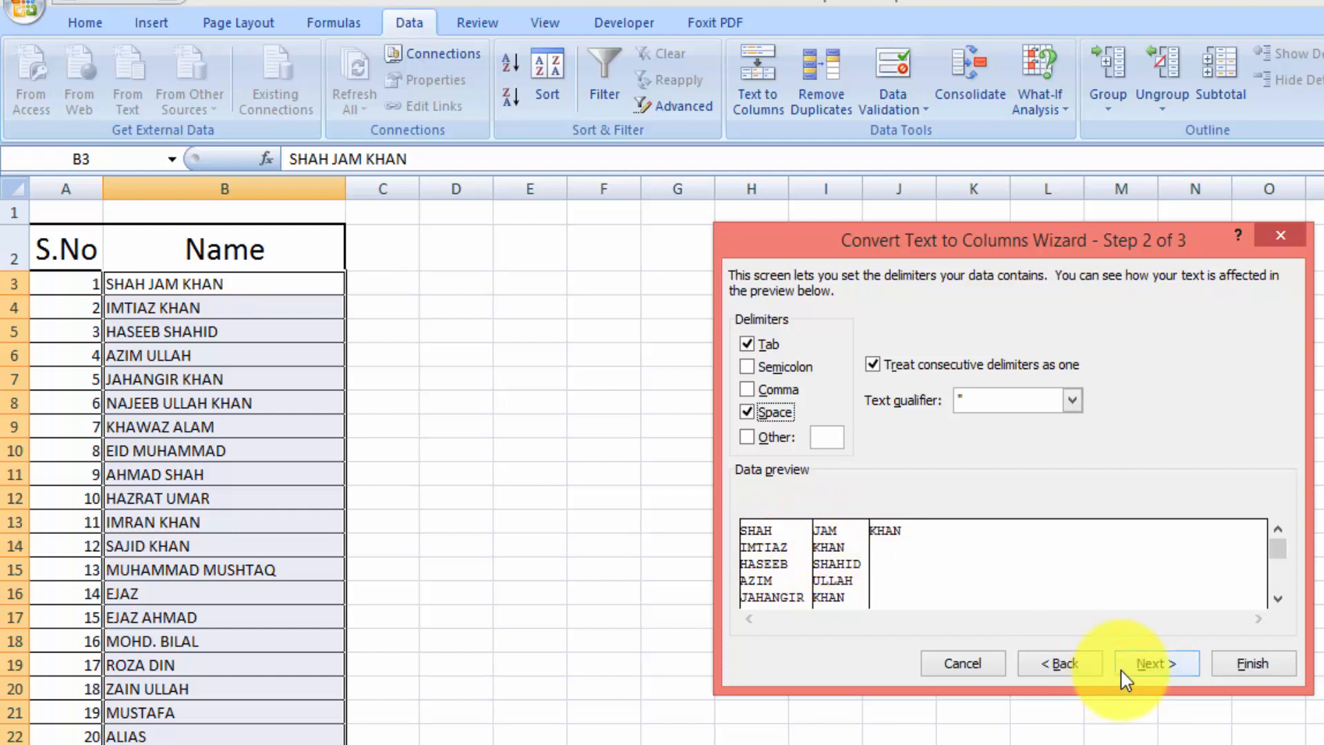
pyautogui.click(1264, 663)
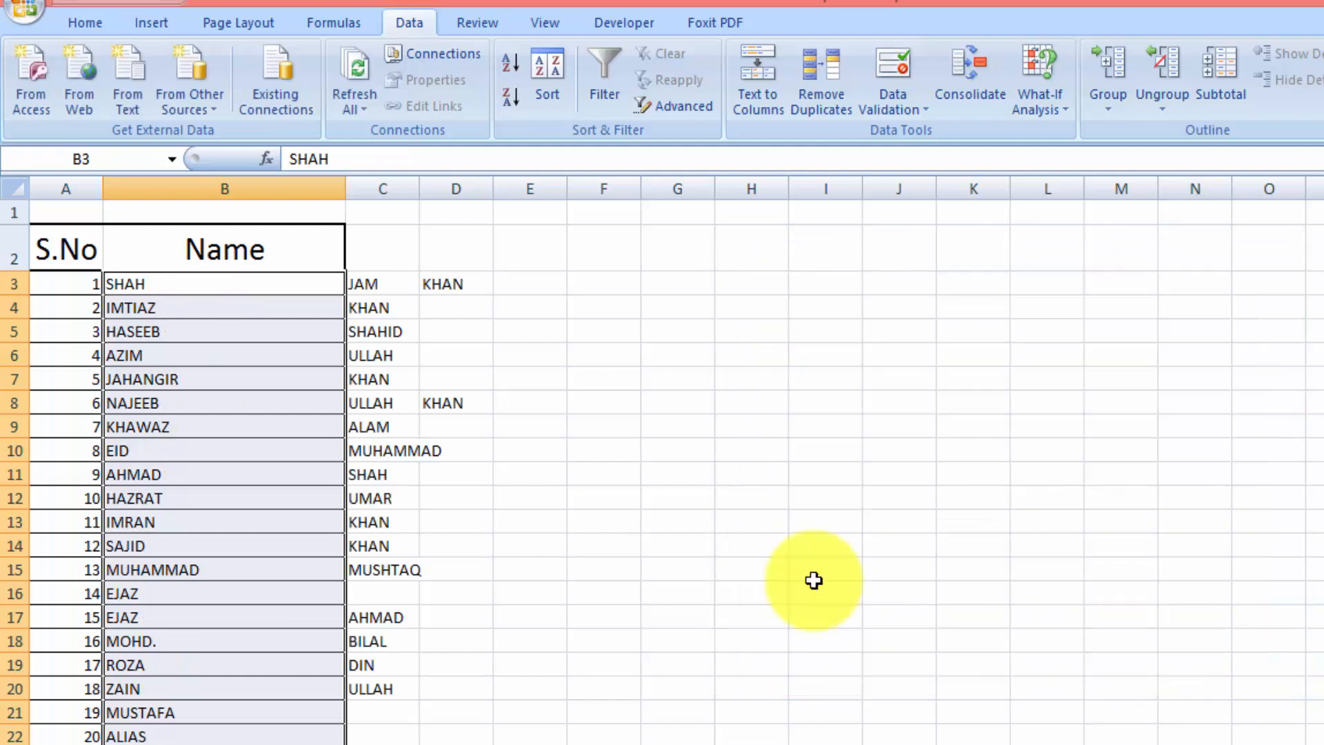
pyautogui.click(804, 576)
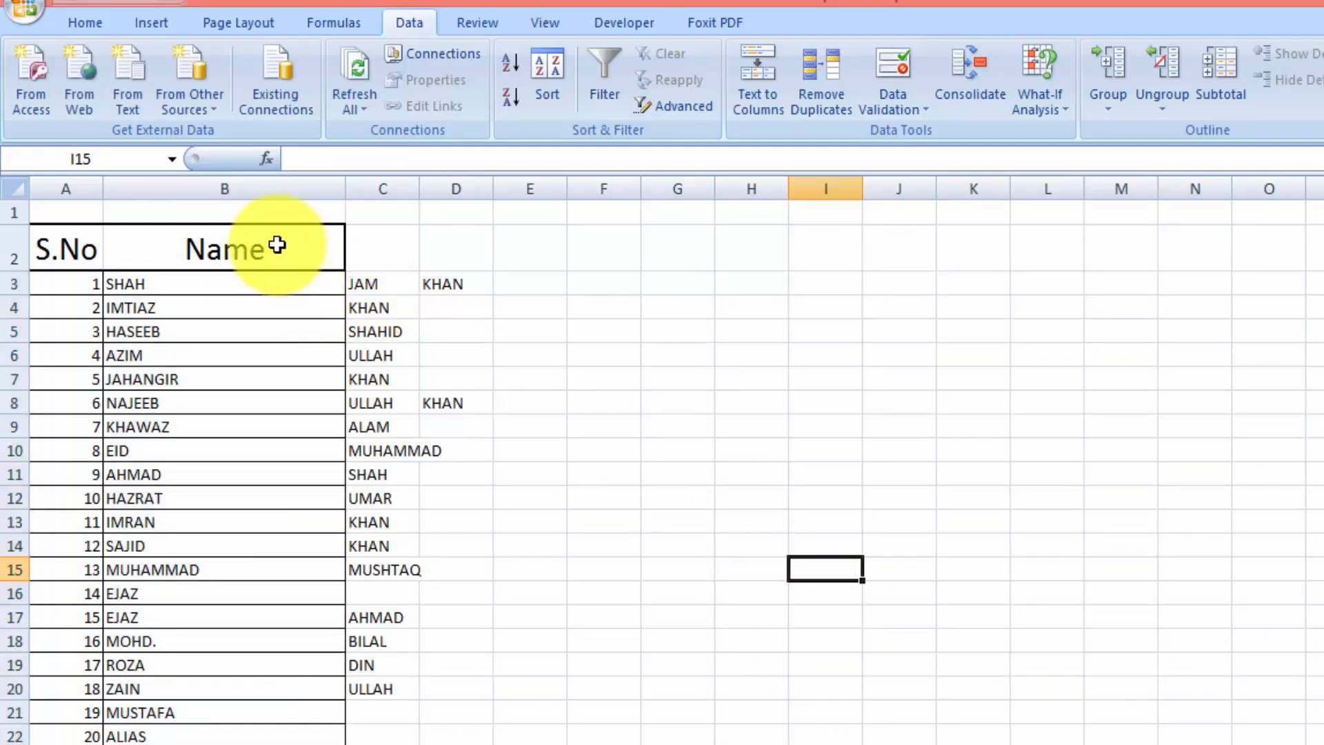
# Step: Merge and center the Name heading across B2:D2
pyautogui.moveTo(277, 245); pyautogui.dragTo(428, 245)
pyautogui.click(90, 30)
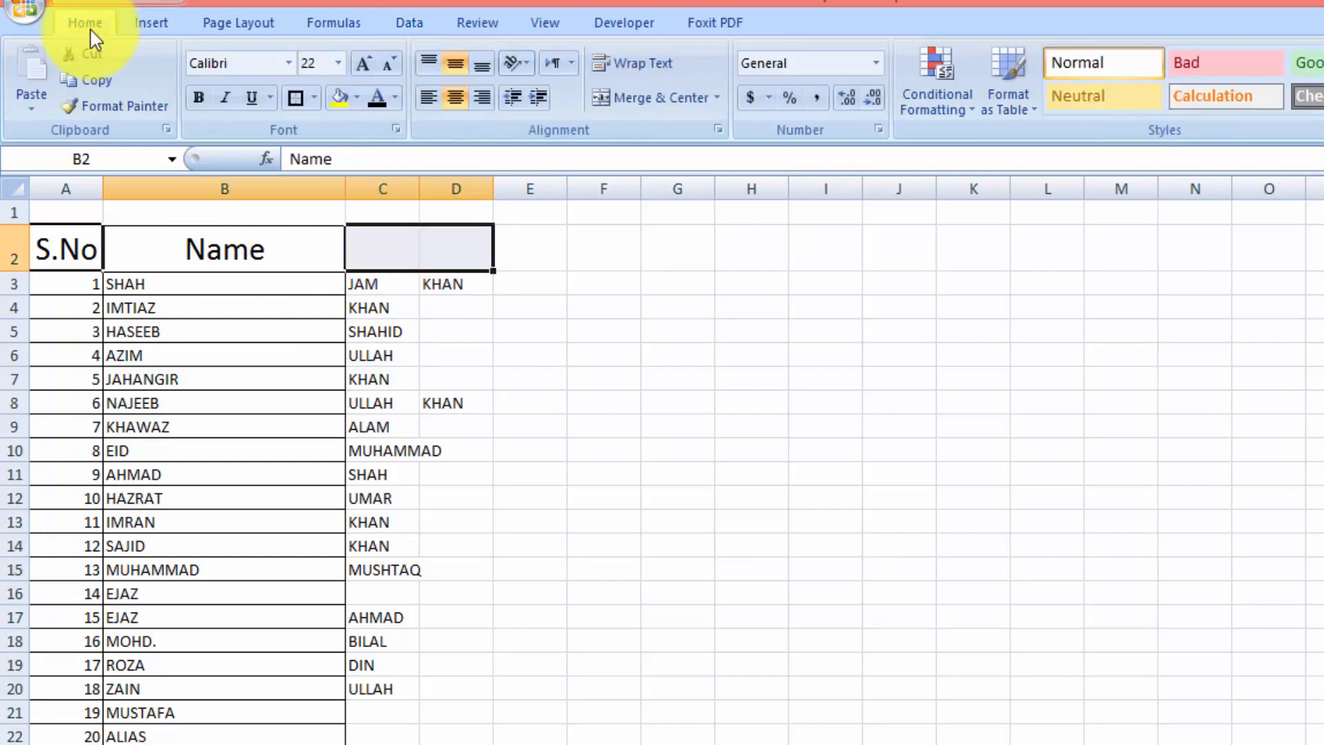
pyautogui.click(614, 95)
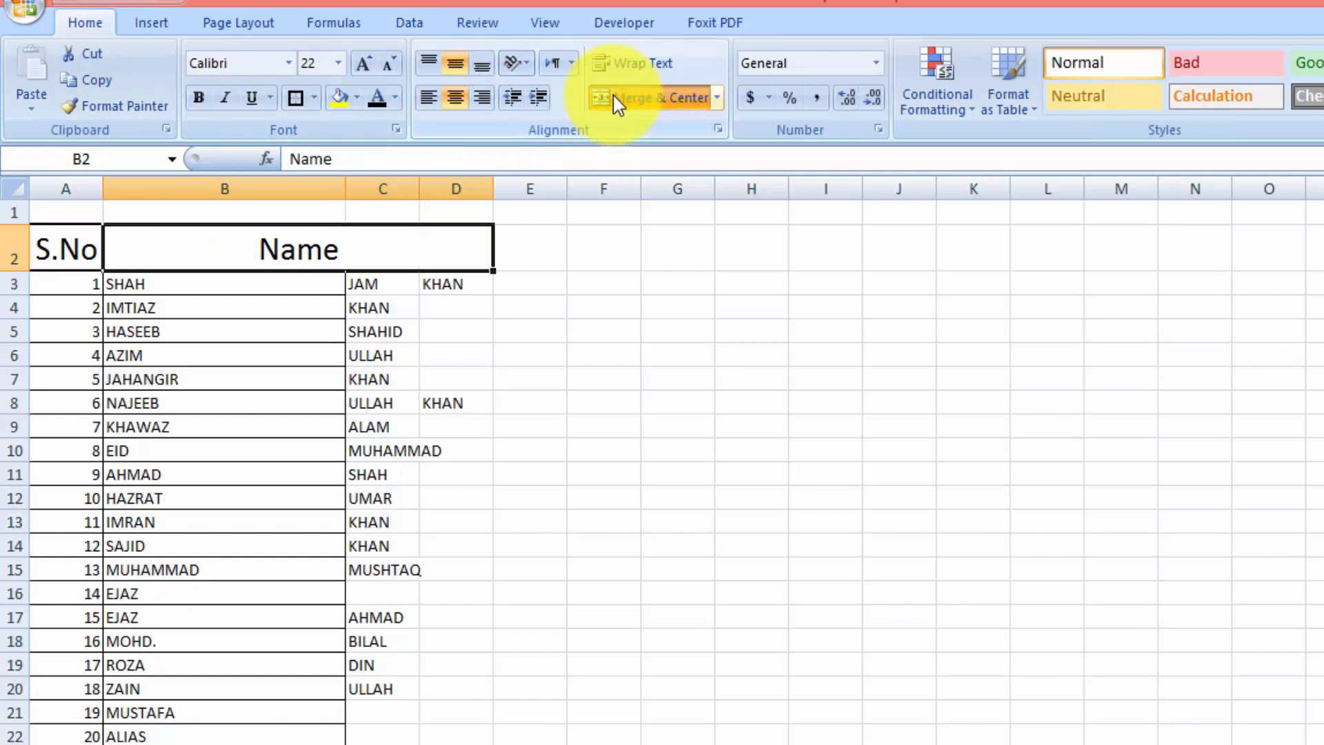
# Step: Apply All Borders to the split names in B3:D40 and add a Thick Box Border around the range
pyautogui.click(211, 287)
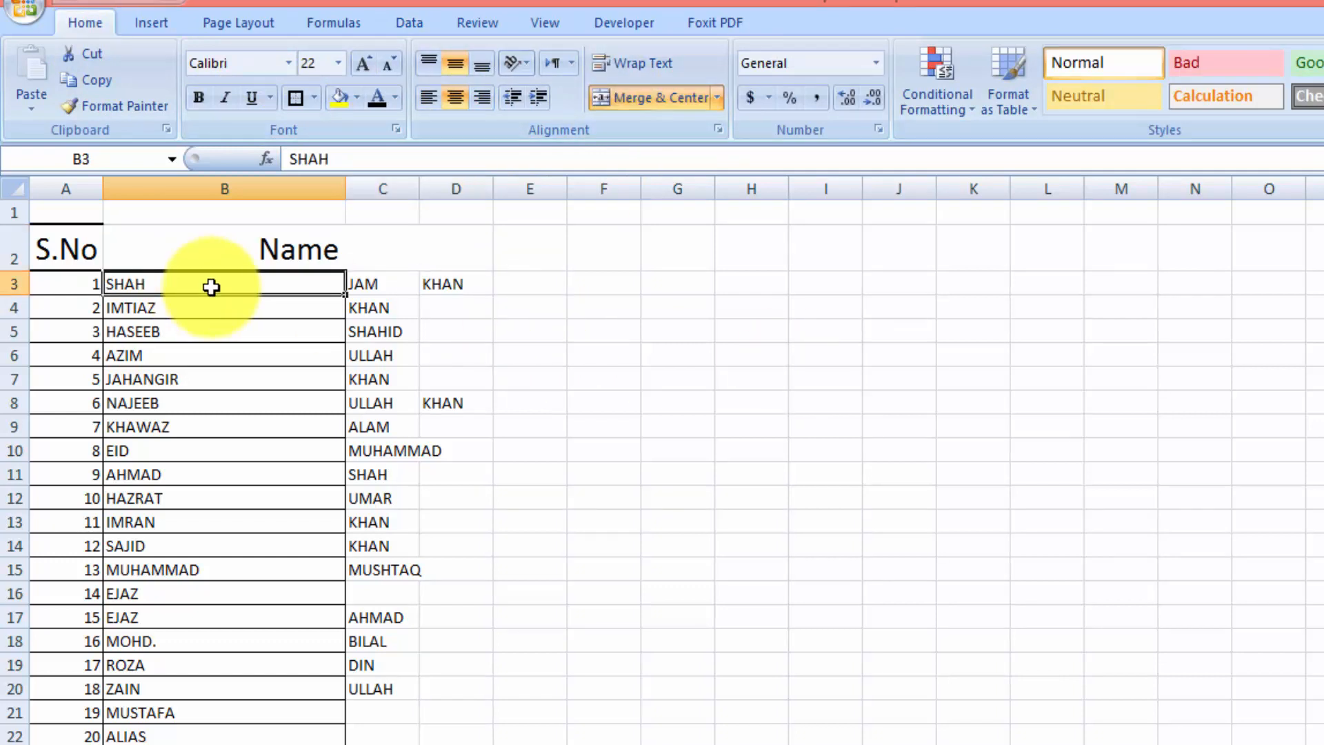
pyautogui.moveTo(211, 286); pyautogui.dragTo(459, 743)
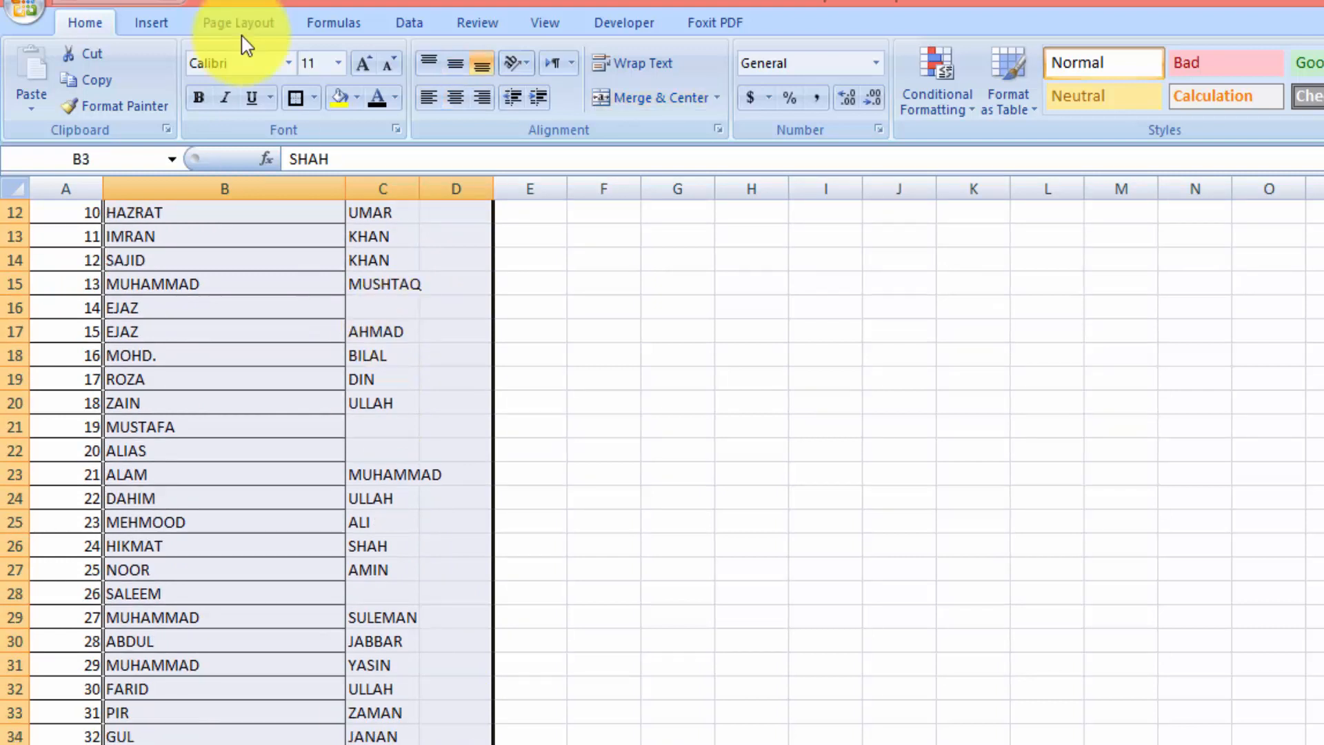
pyautogui.click(314, 98)
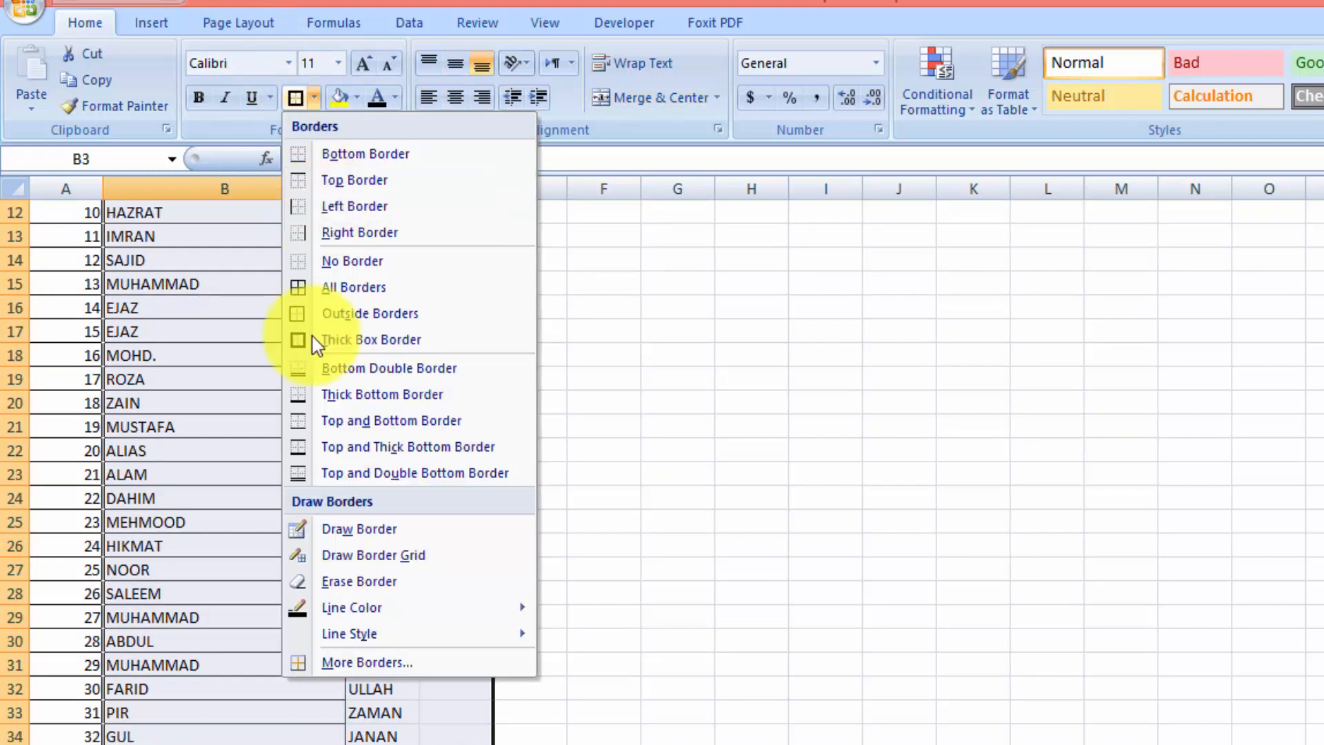
pyautogui.click(318, 293)
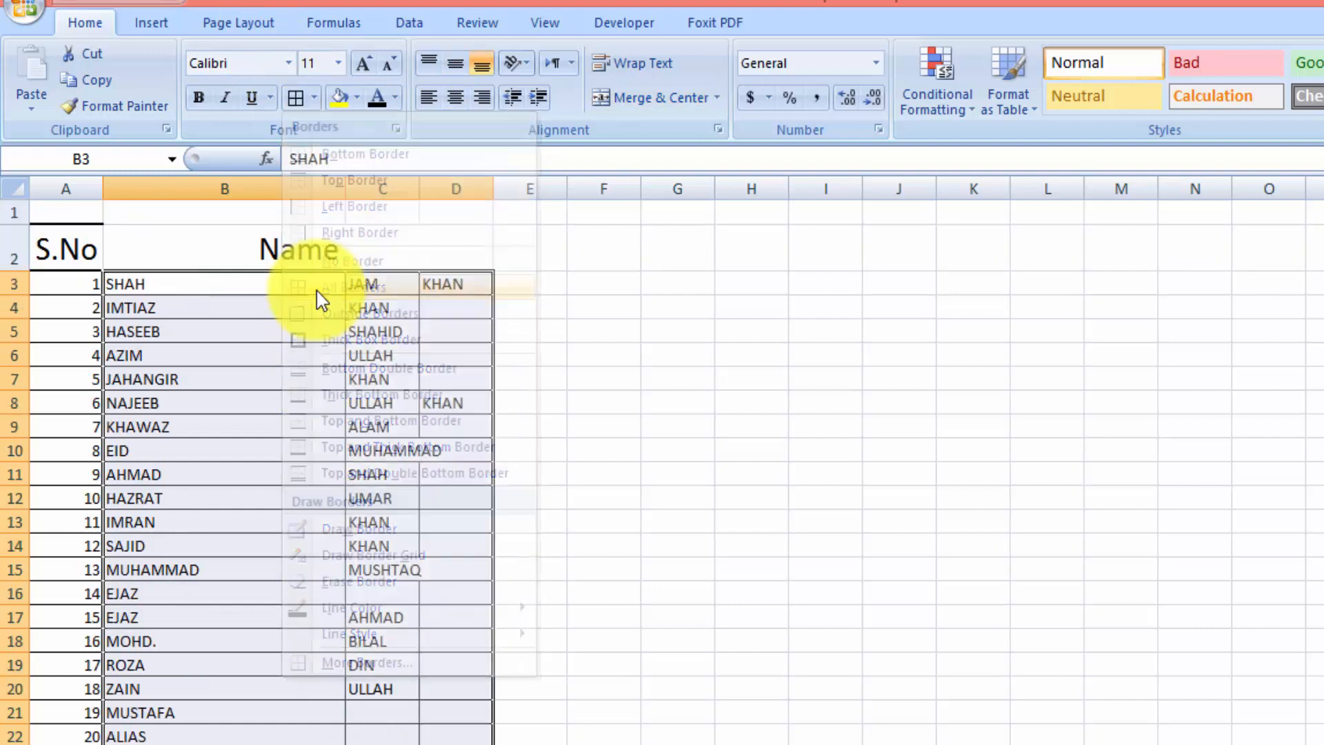
pyautogui.click(317, 101)
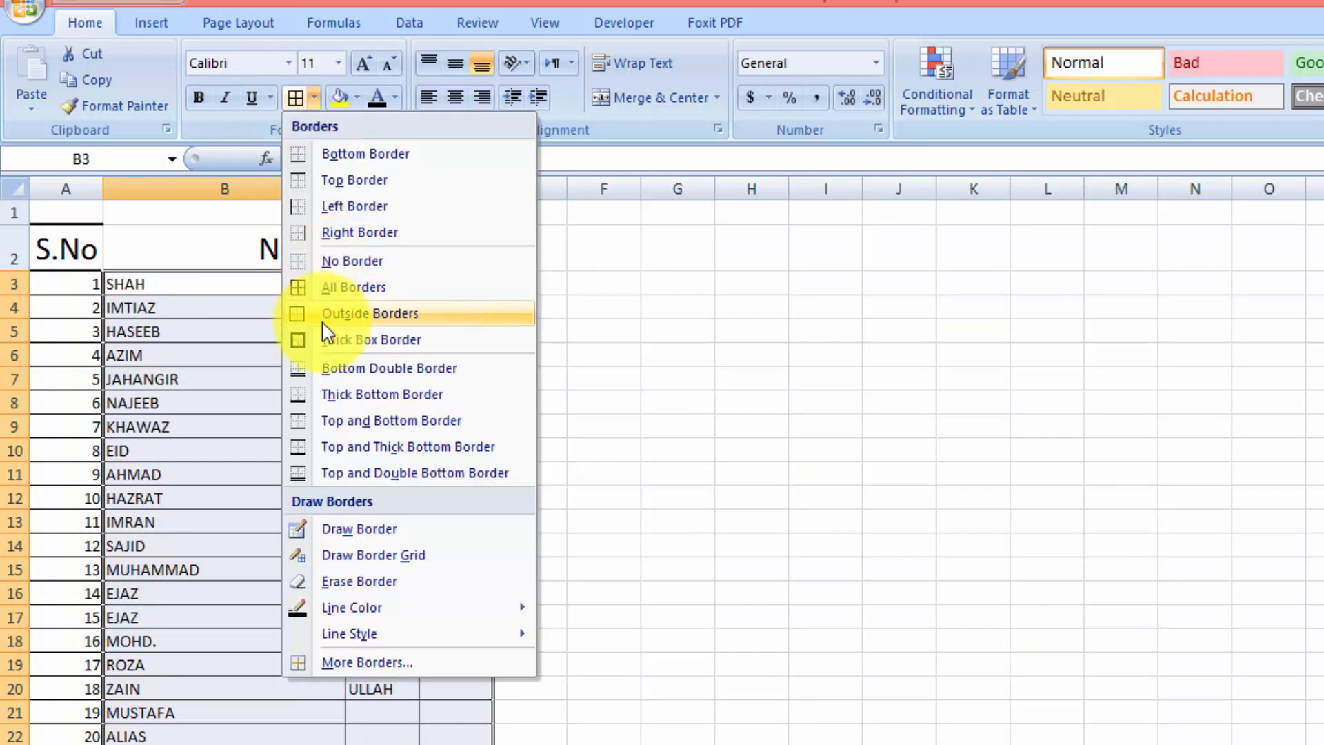
pyautogui.click(324, 340)
pyautogui.click(915, 558)
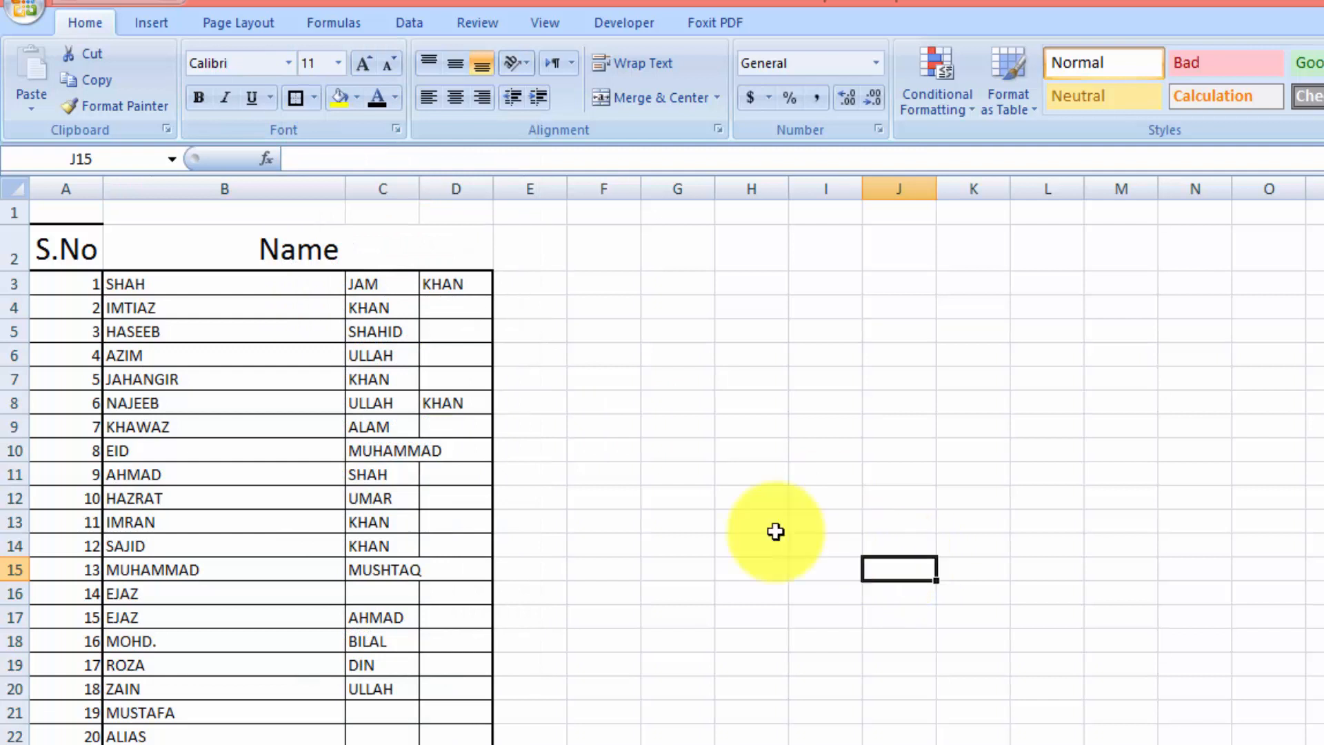
# Step: Auto-fit column C to the split names and check the list down to its last row
pyautogui.doubleClick(422, 181)
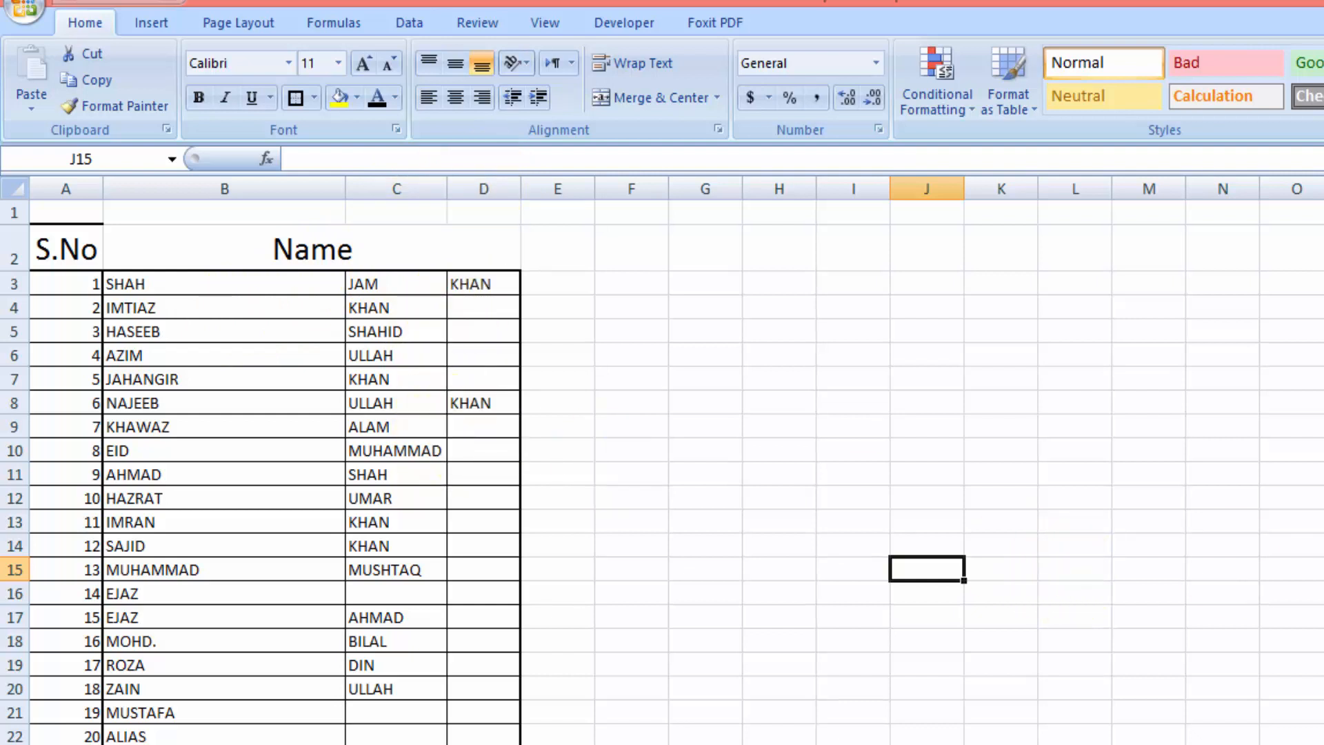
pyautogui.scroll(-10, 662, 469)
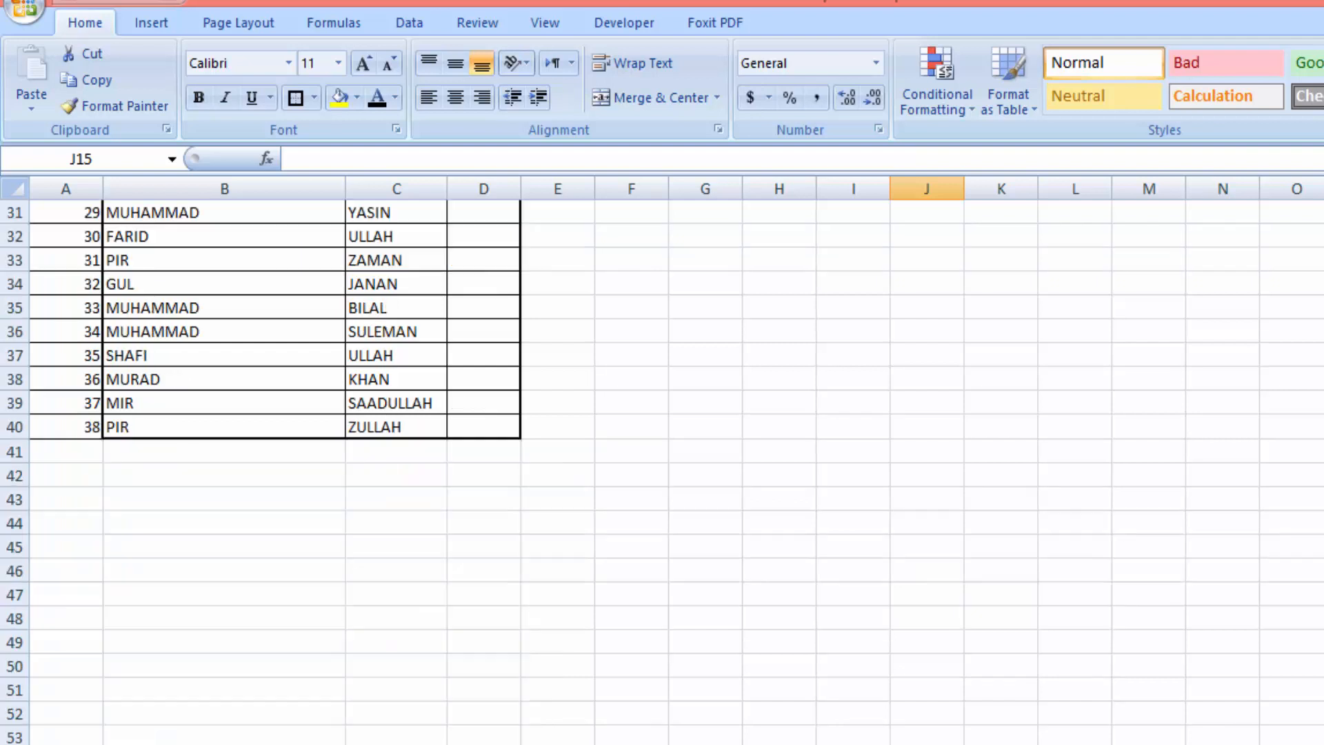
pyautogui.scroll(10, 662, 469)
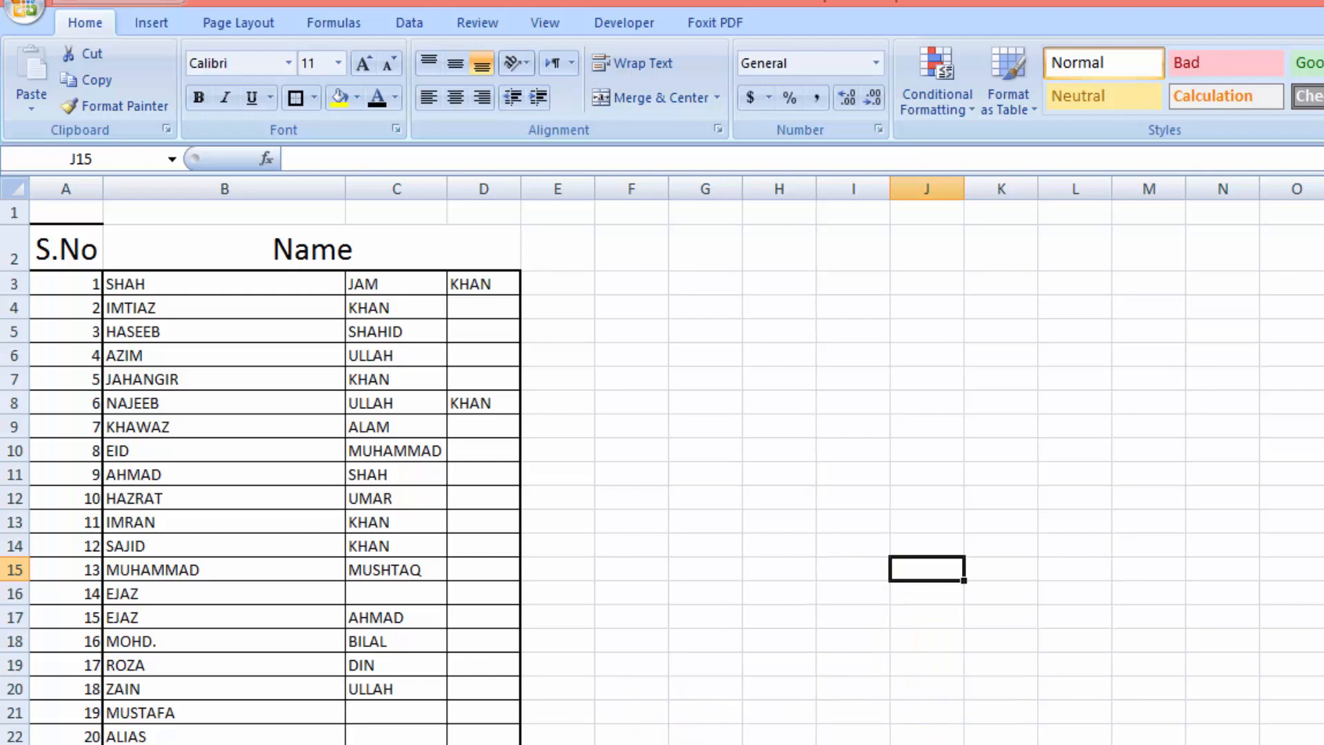
pyautogui.scroll(-10, 662, 469)
pyautogui.scroll(10, 662, 428)
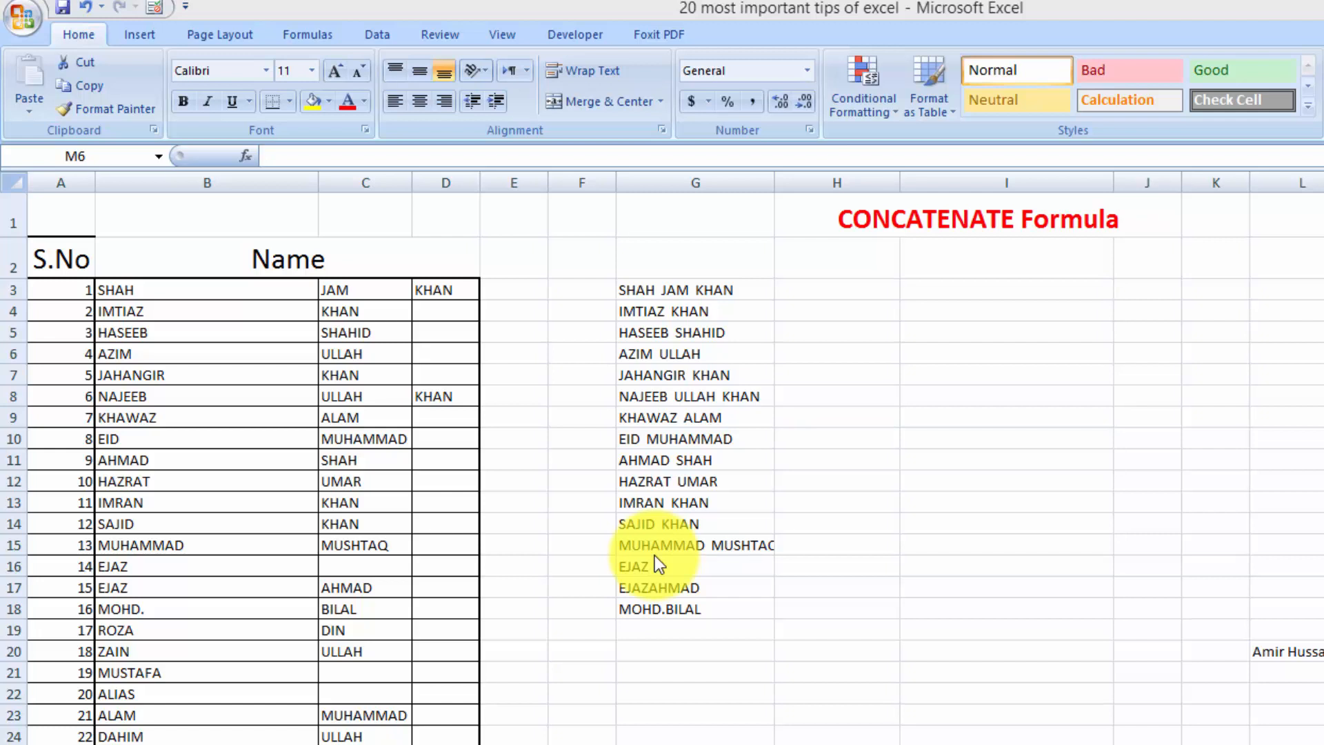
# Step: Start a CONCATENATE formula in cell I3 of the CONCATENATE Formula sheet with cell B3 as the first text
pyautogui.click(922, 294)
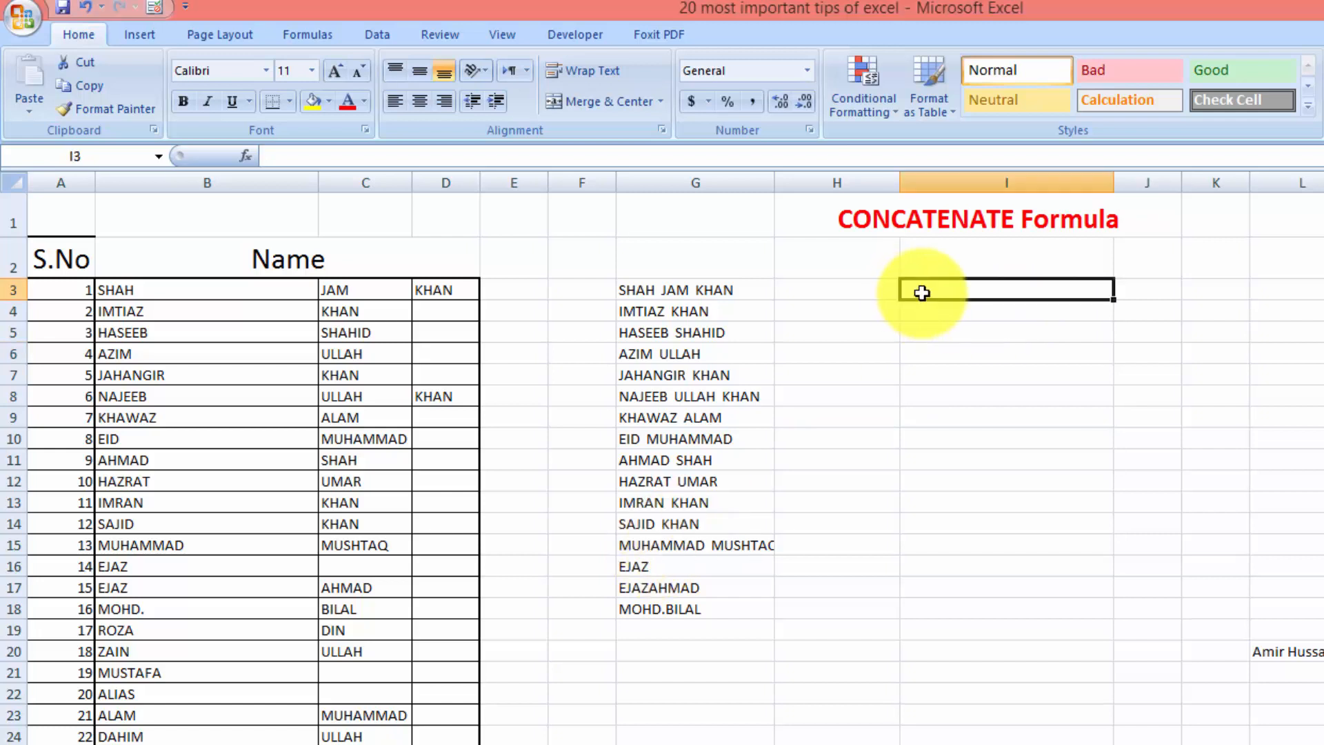
pyautogui.write('=')
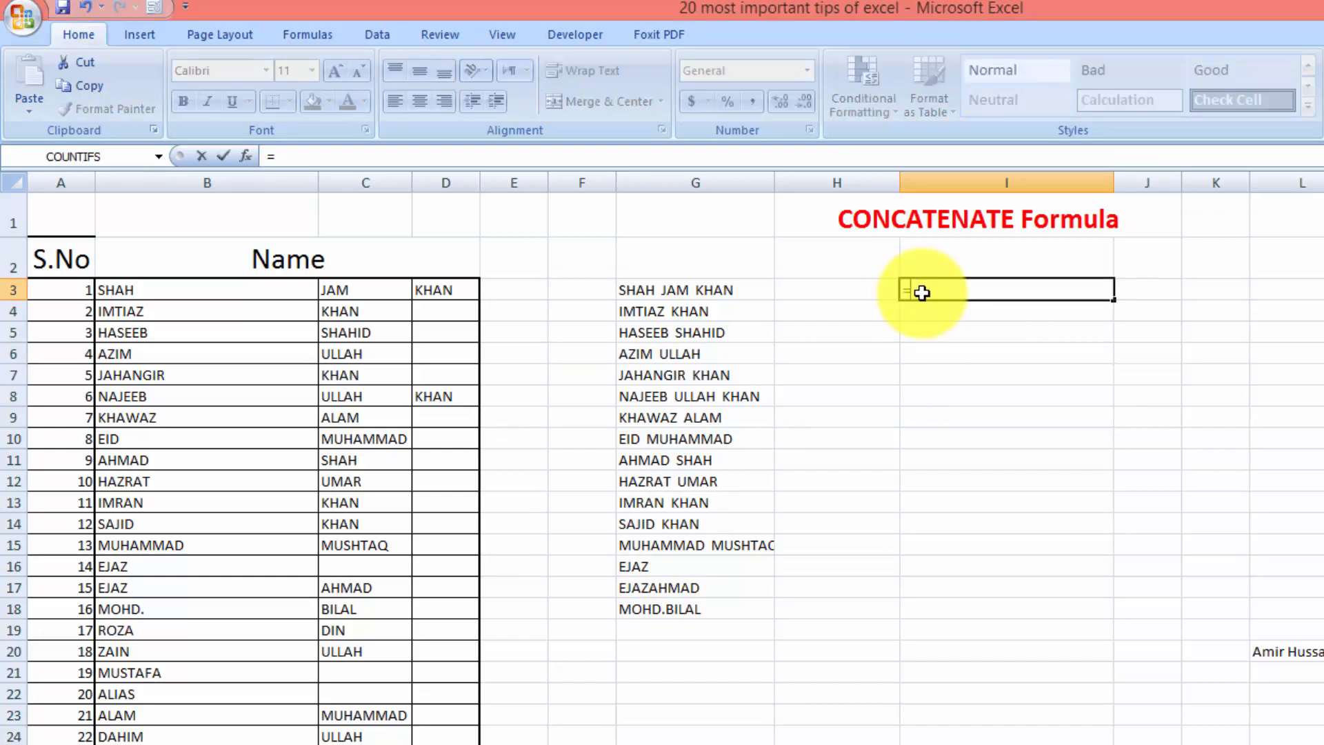
pyautogui.write('Con')
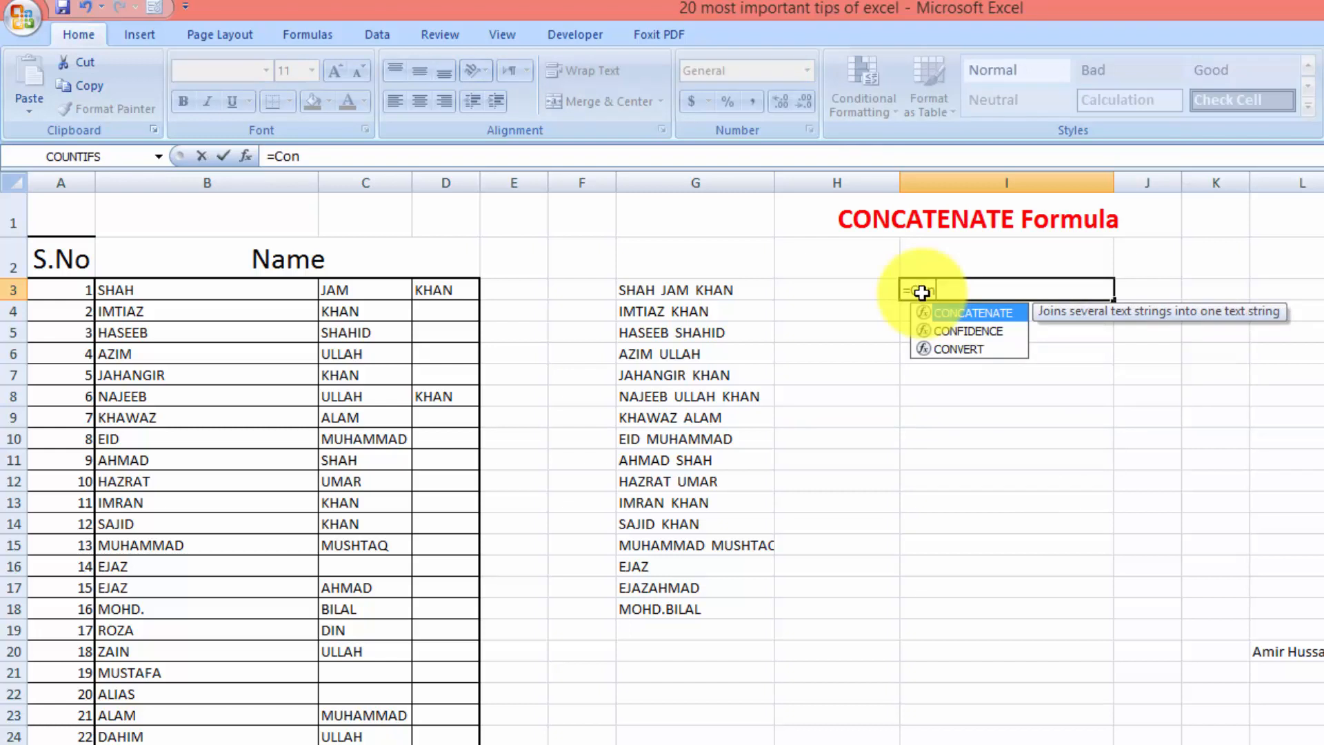
pyautogui.write('cat')
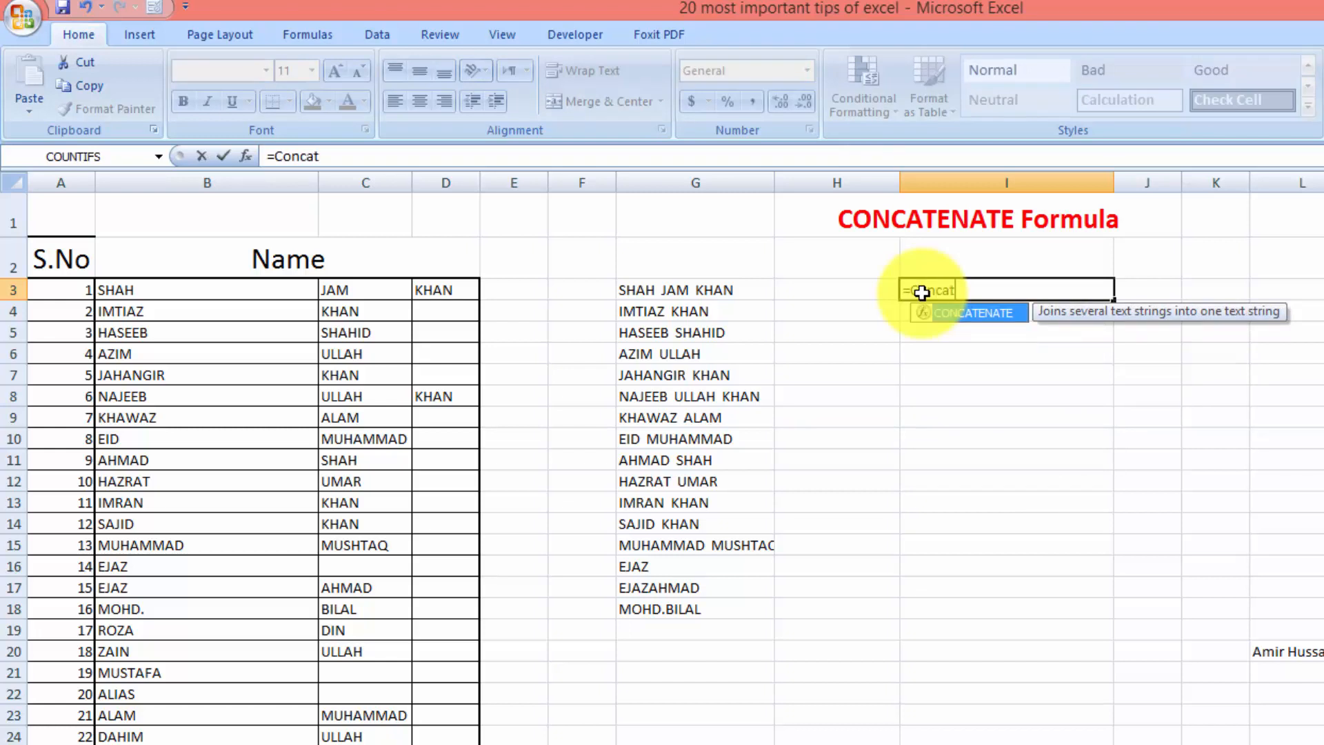
pyautogui.write('enate')
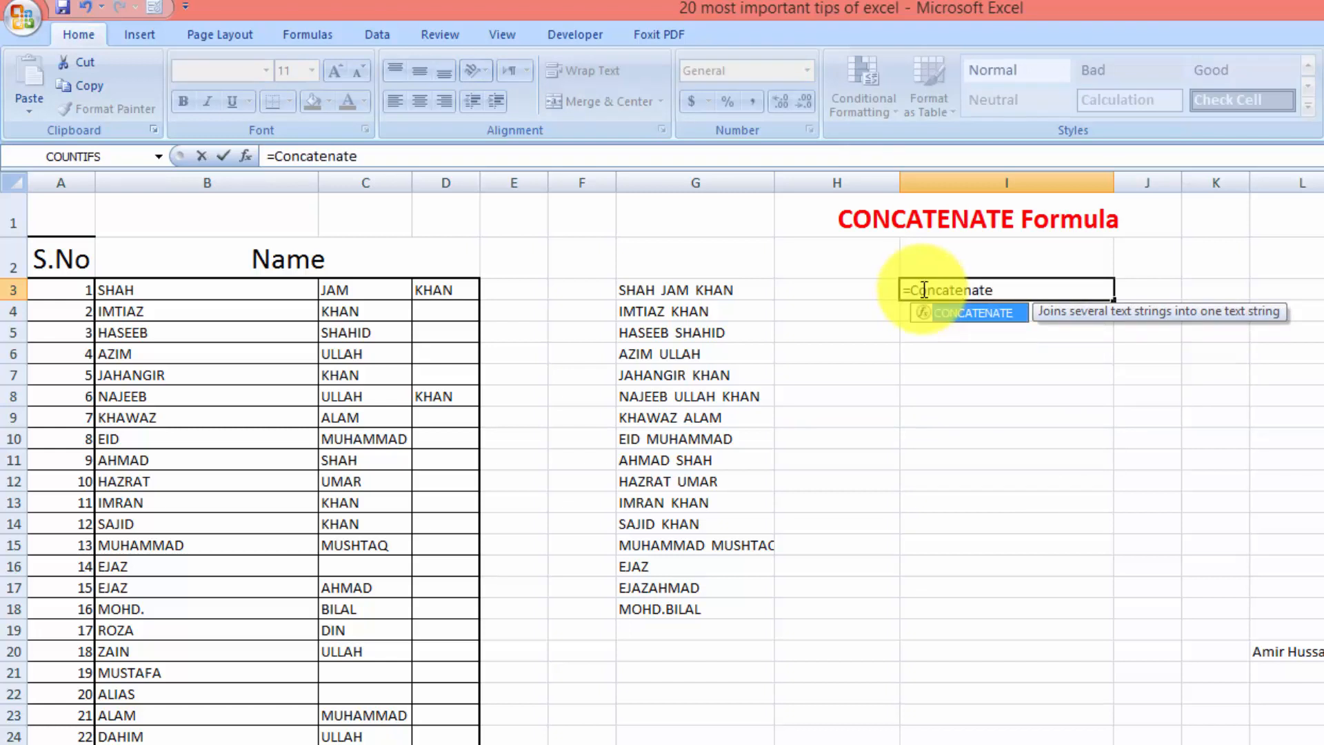
pyautogui.write('(')
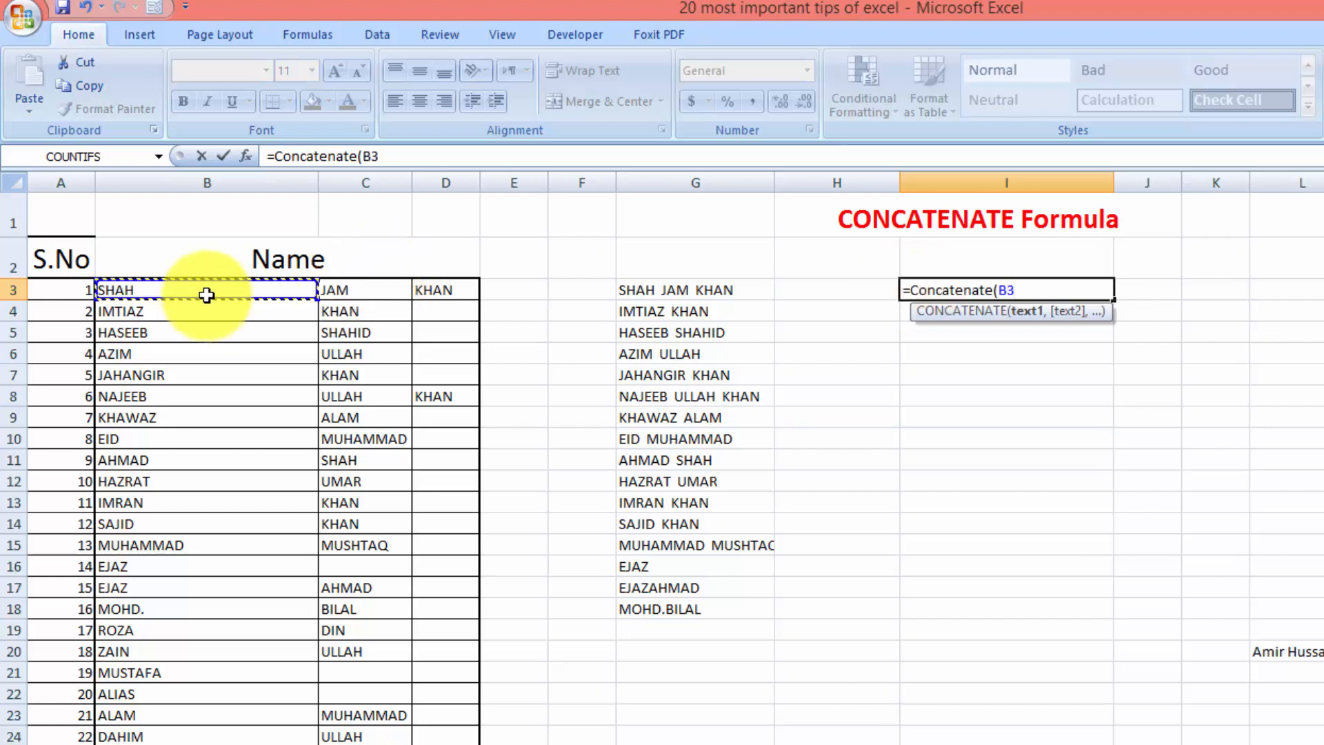
# Step: Complete the formula in I3 as =CONCATENATE(B3,C3,D3) to join the first row's name parts
pyautogui.write(',')
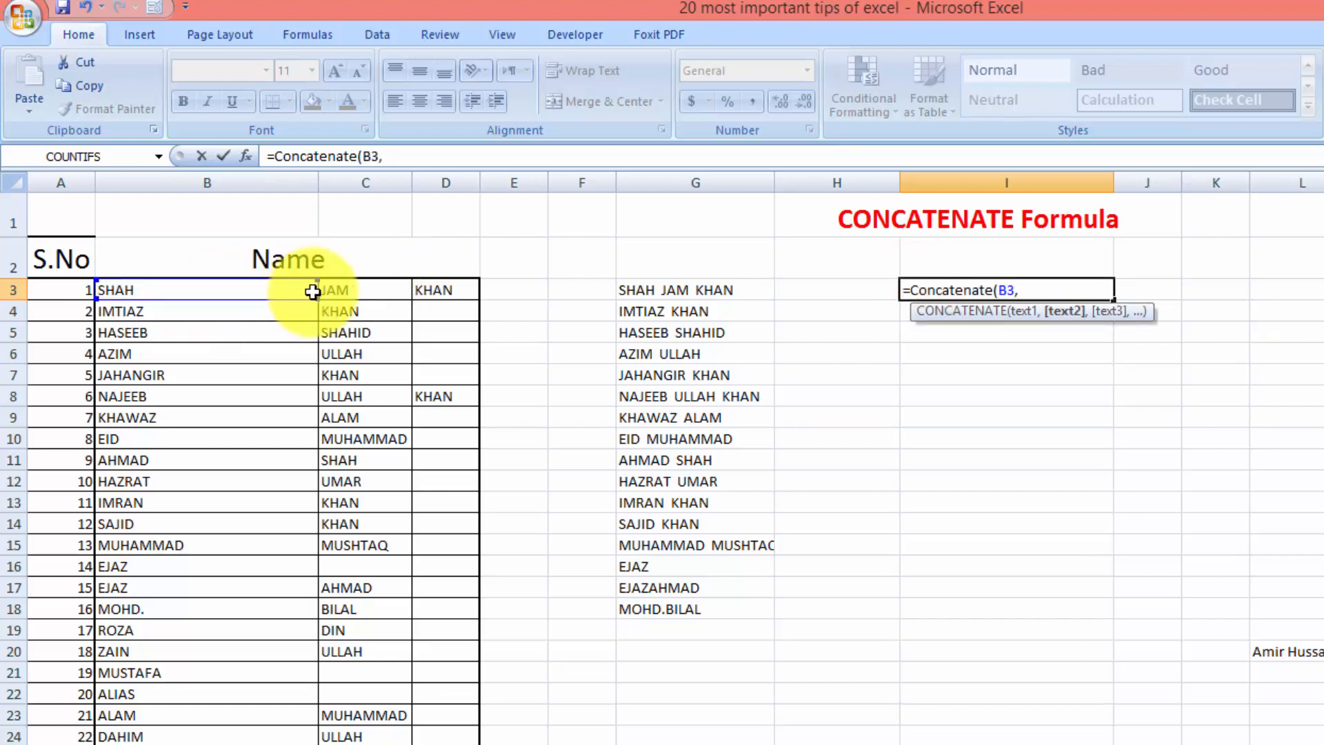
pyautogui.click(336, 292)
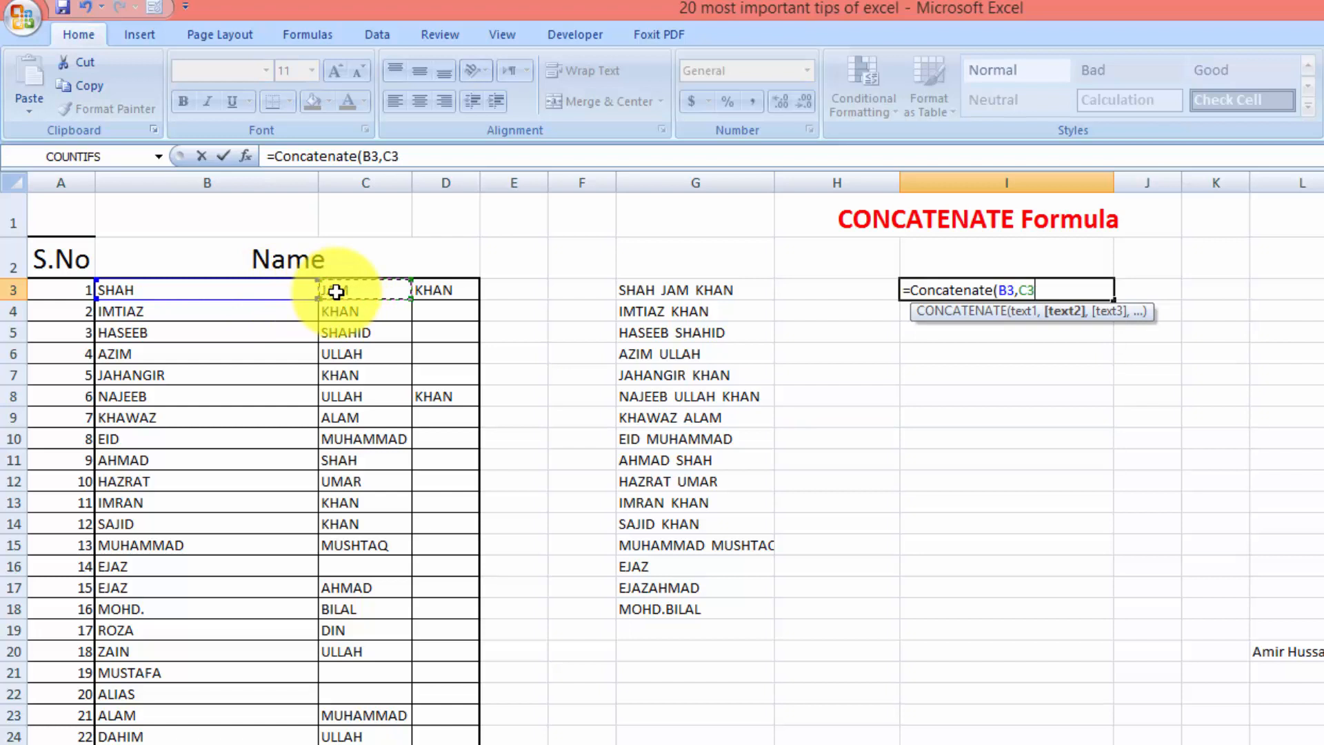
pyautogui.write(',D3')
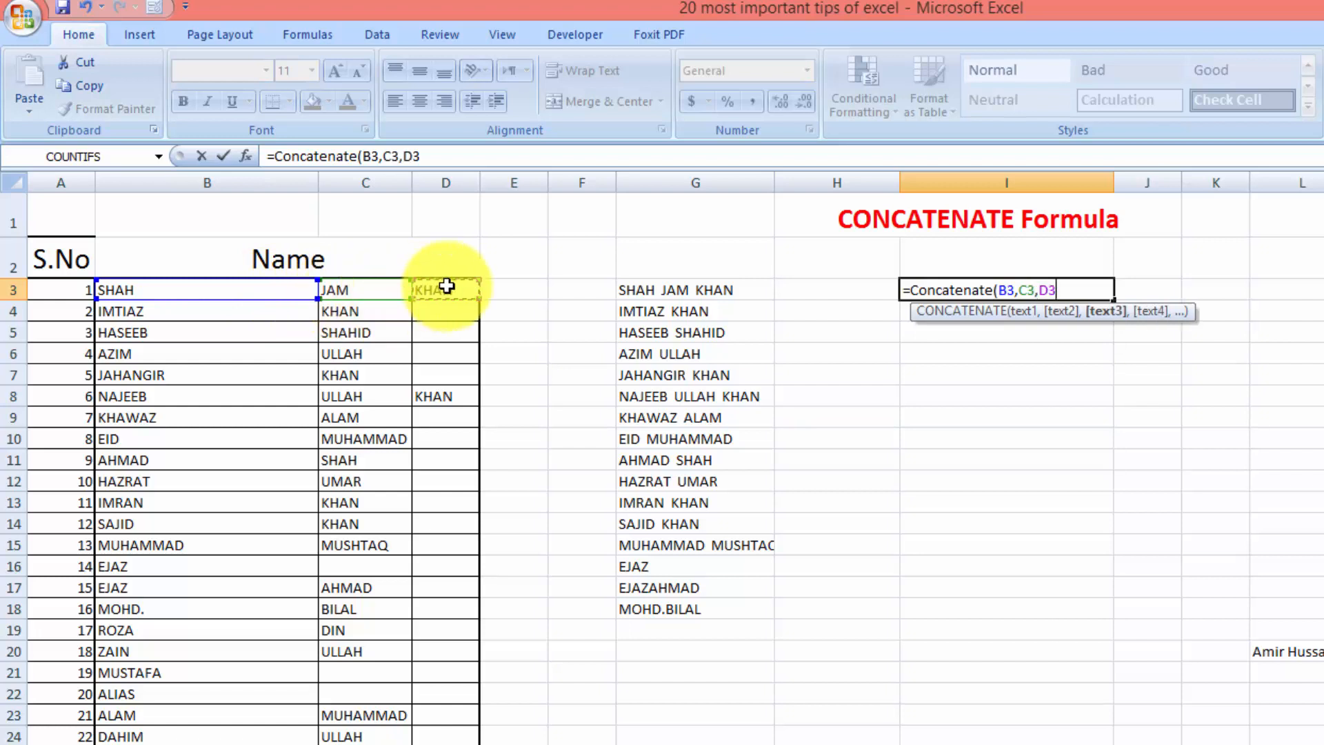
pyautogui.write(')')
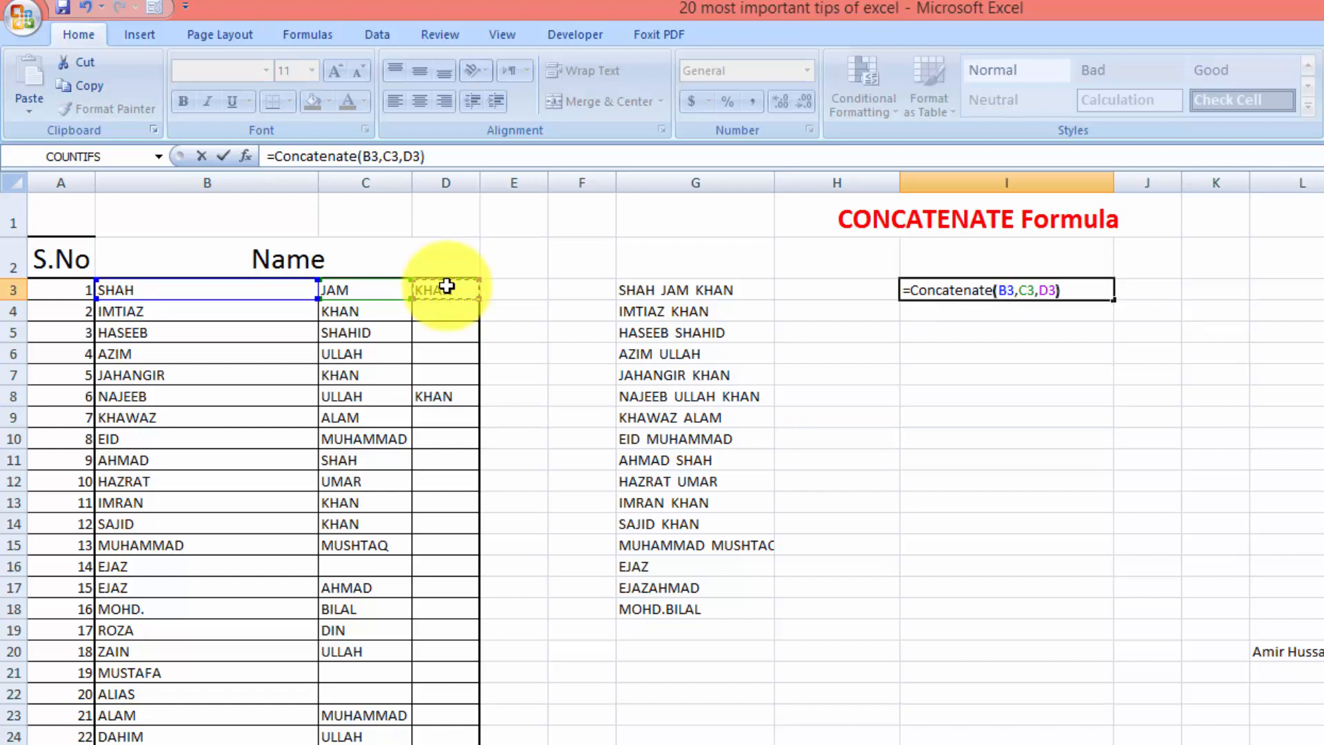
pyautogui.press('Return')
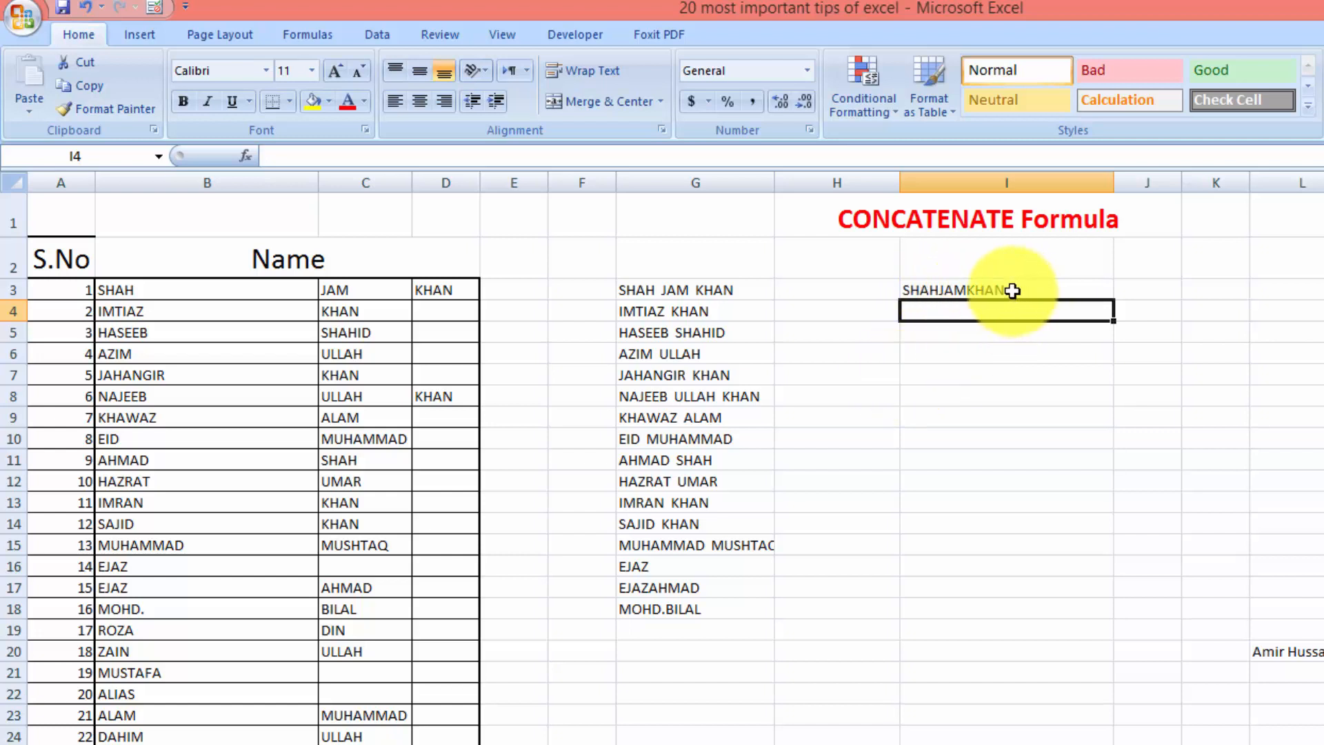
# Step: Fill the CONCATENATE formula from I3 down through I18
pyautogui.click(974, 372)
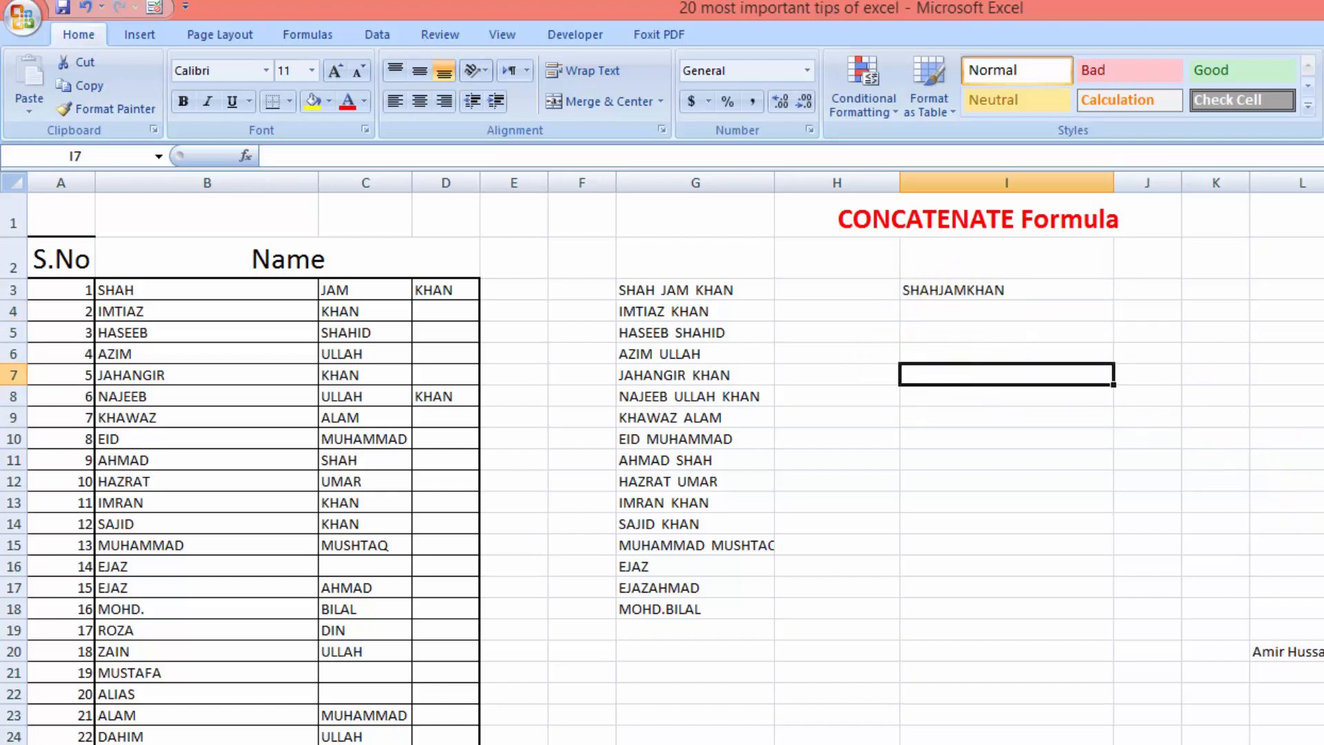
pyautogui.scroll(4, 662, 458)
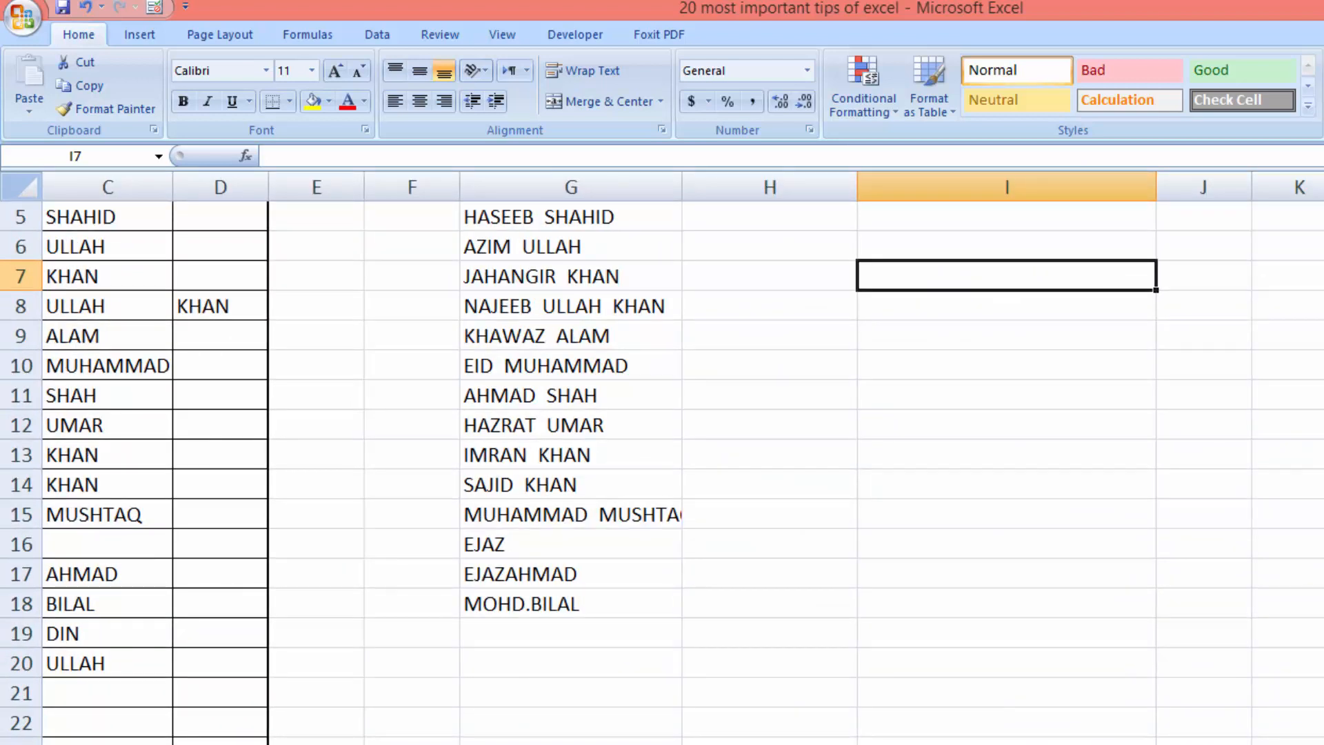
pyautogui.scroll(2, 662, 458)
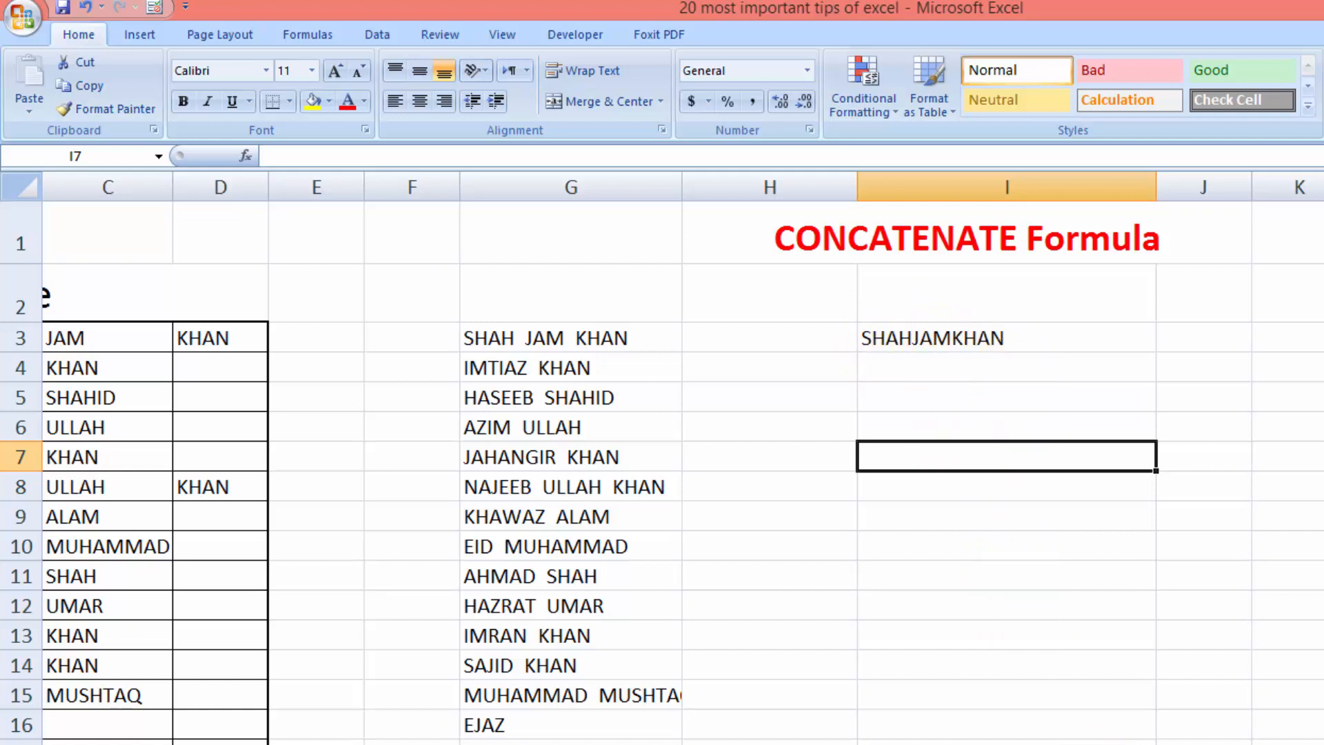
pyautogui.click(1008, 341)
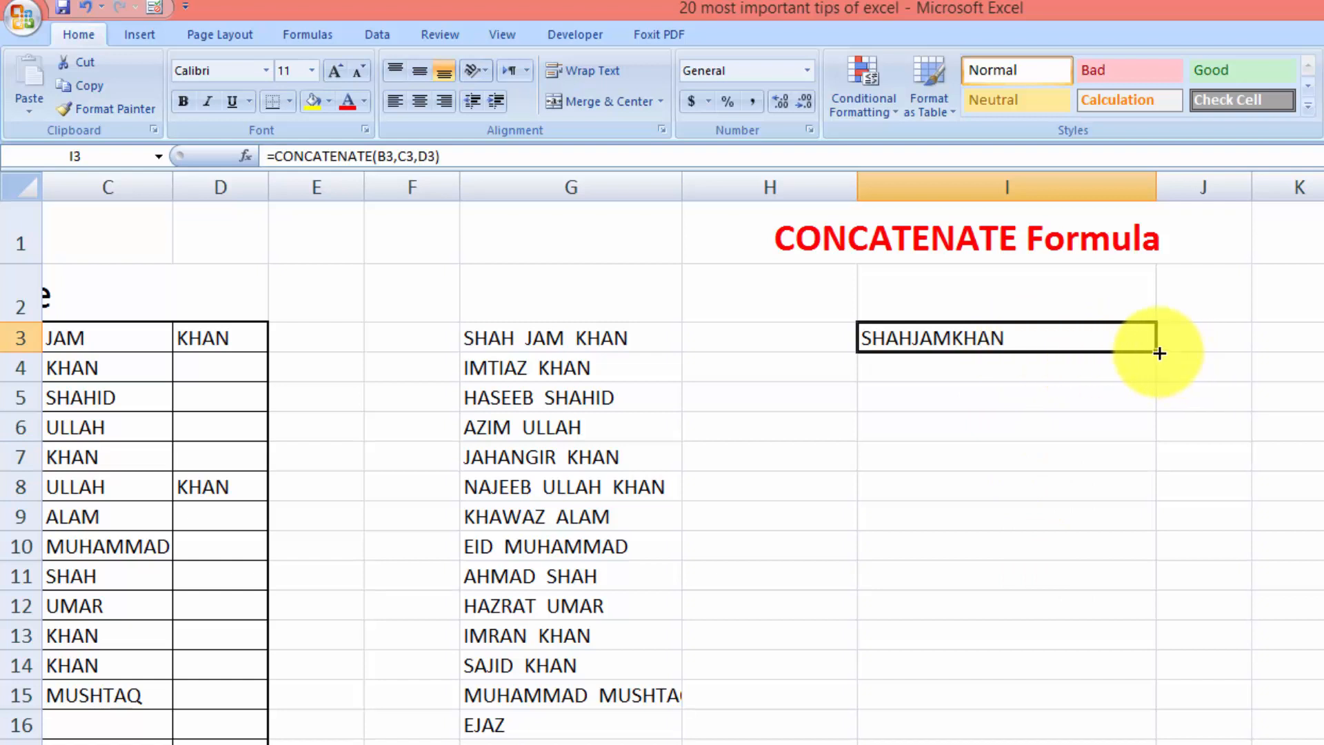
pyautogui.moveTo(1158, 356); pyautogui.dragTo(1152, 552)
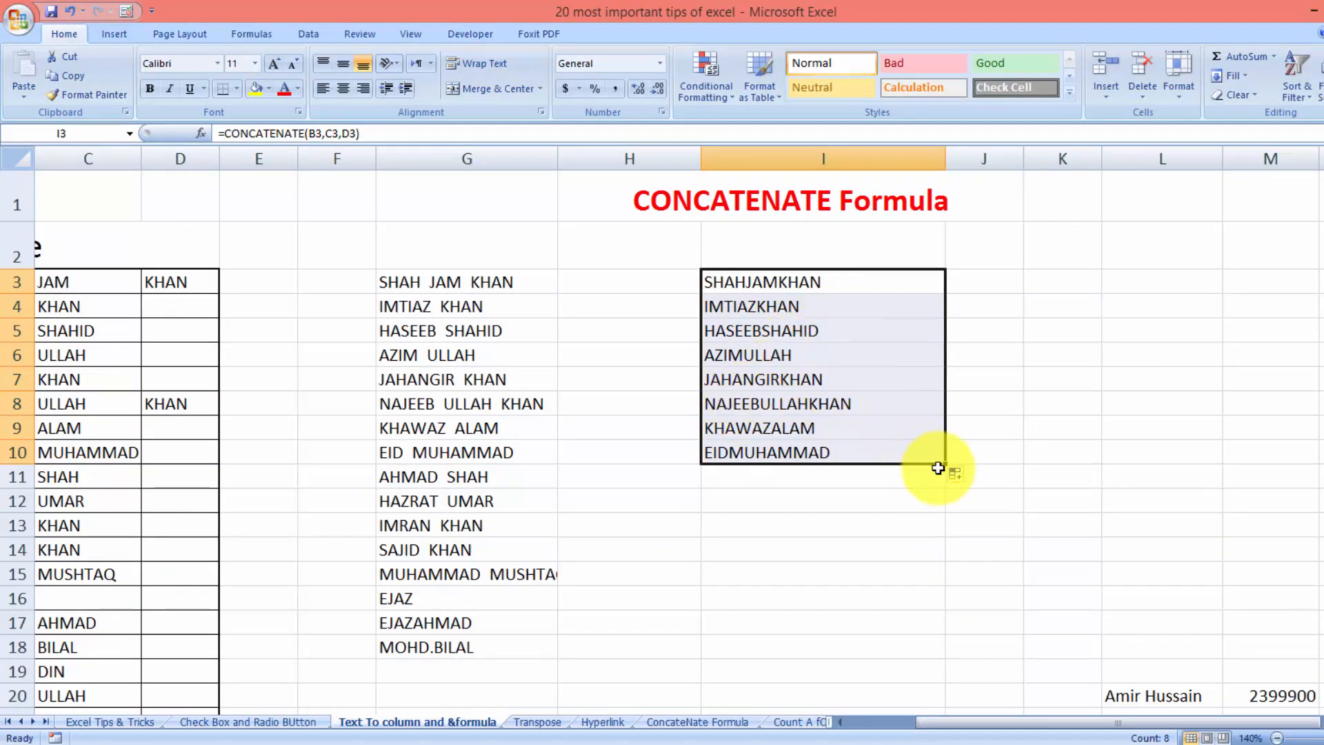
pyautogui.moveTo(946, 465); pyautogui.dragTo(935, 662)
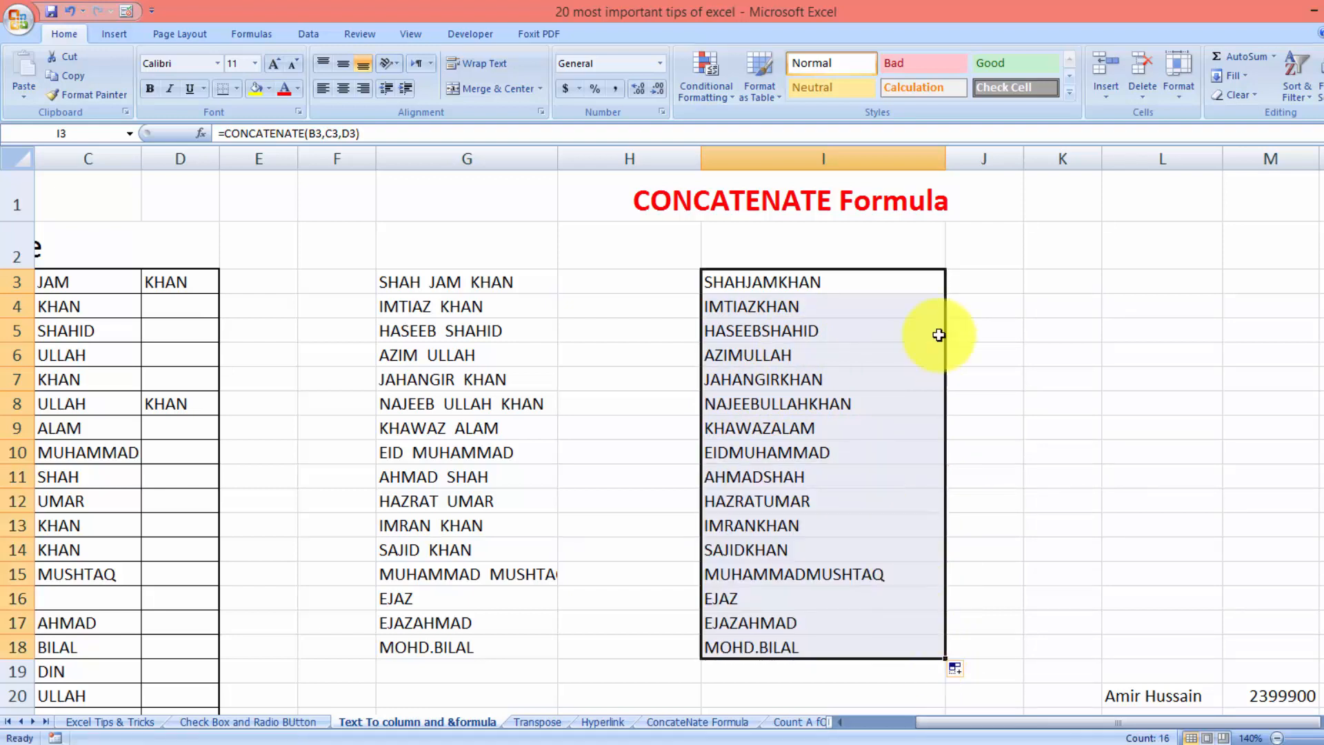
# Step: Enter a single space in J3 and fill it down through J17
pyautogui.click(992, 283)
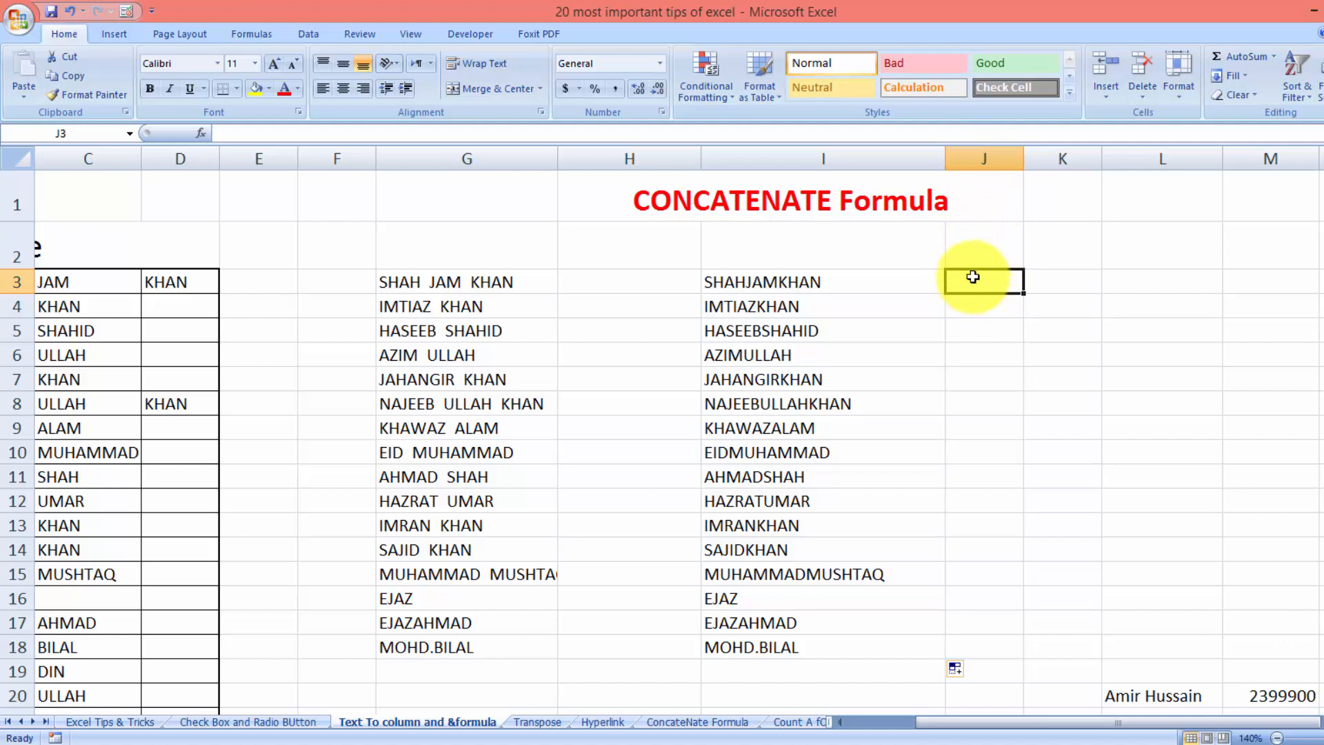
pyautogui.doubleClick(973, 278)
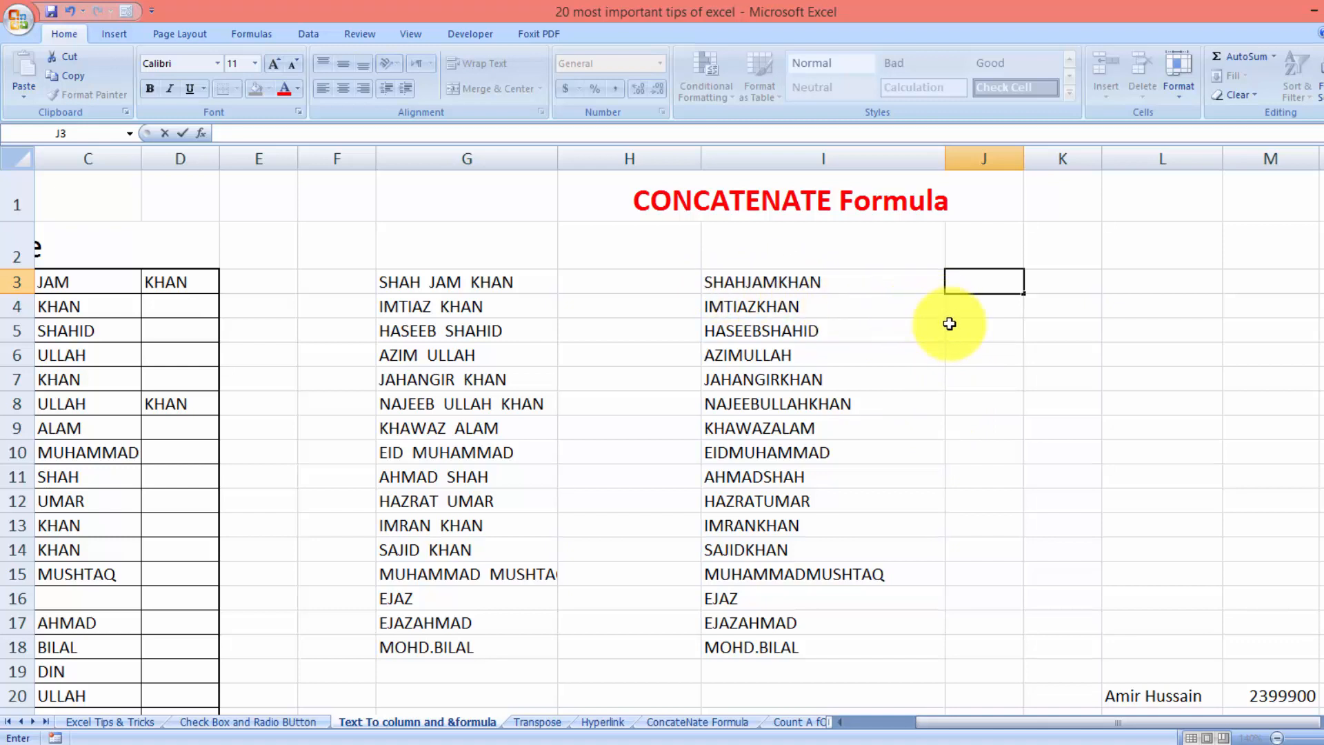
pyautogui.click(1065, 300)
pyautogui.click(998, 284)
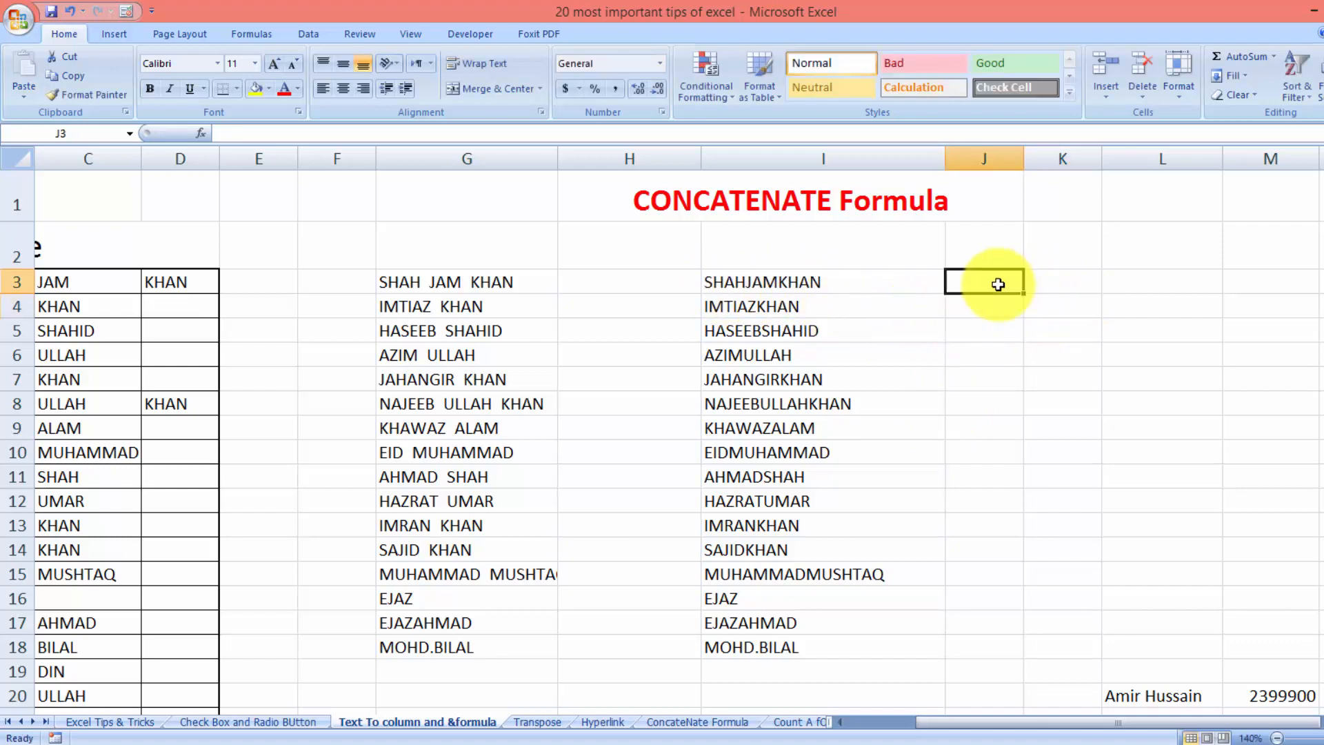
pyautogui.moveTo(1023, 296); pyautogui.dragTo(1024, 642)
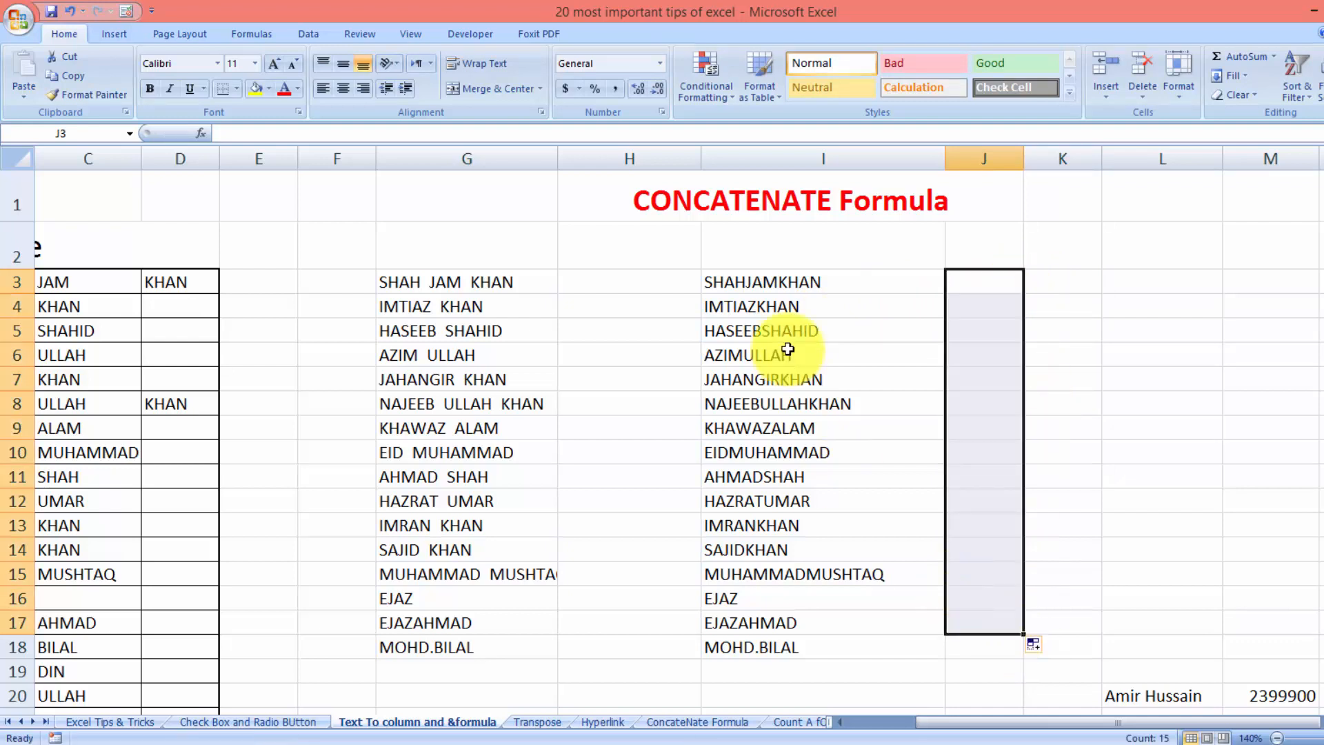
# Step: Change the I3 formula to =CONCATENATE(B3,J3,C3,J3,D3) so the space in J3 separates the name parts
pyautogui.click(777, 280)
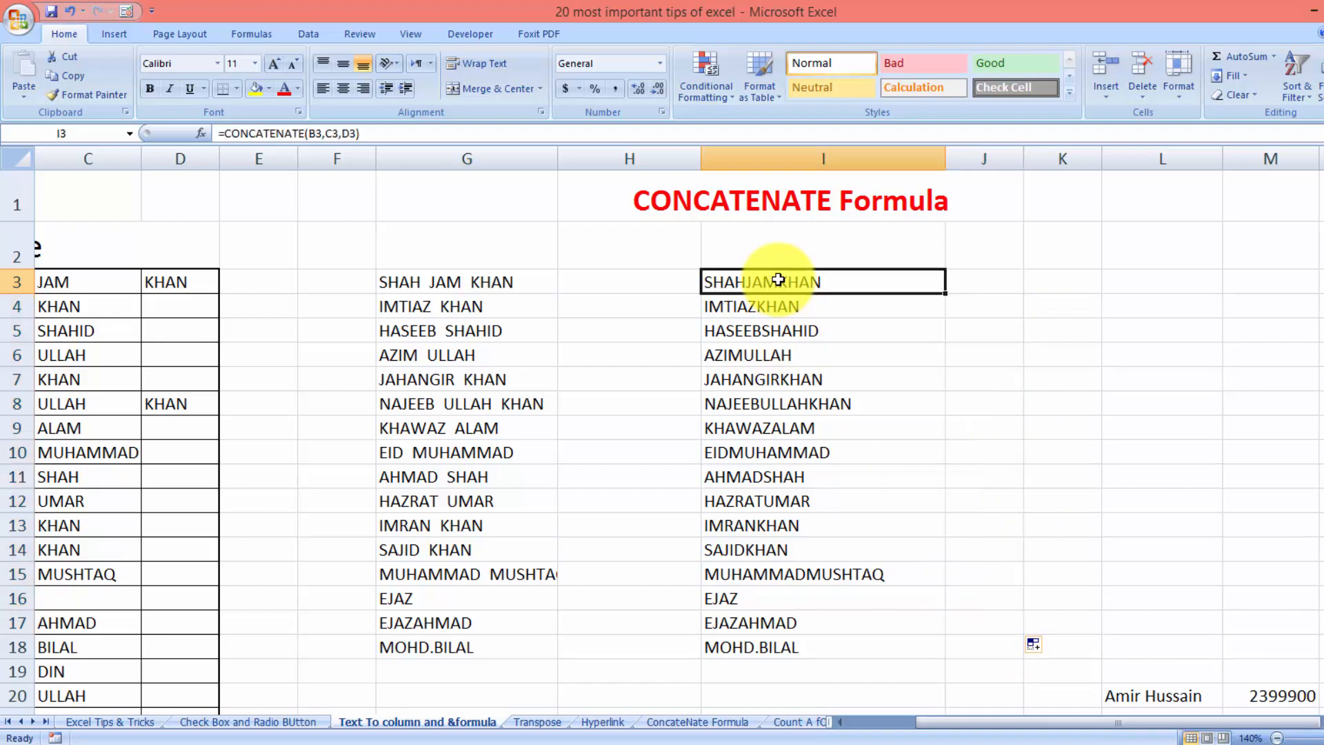
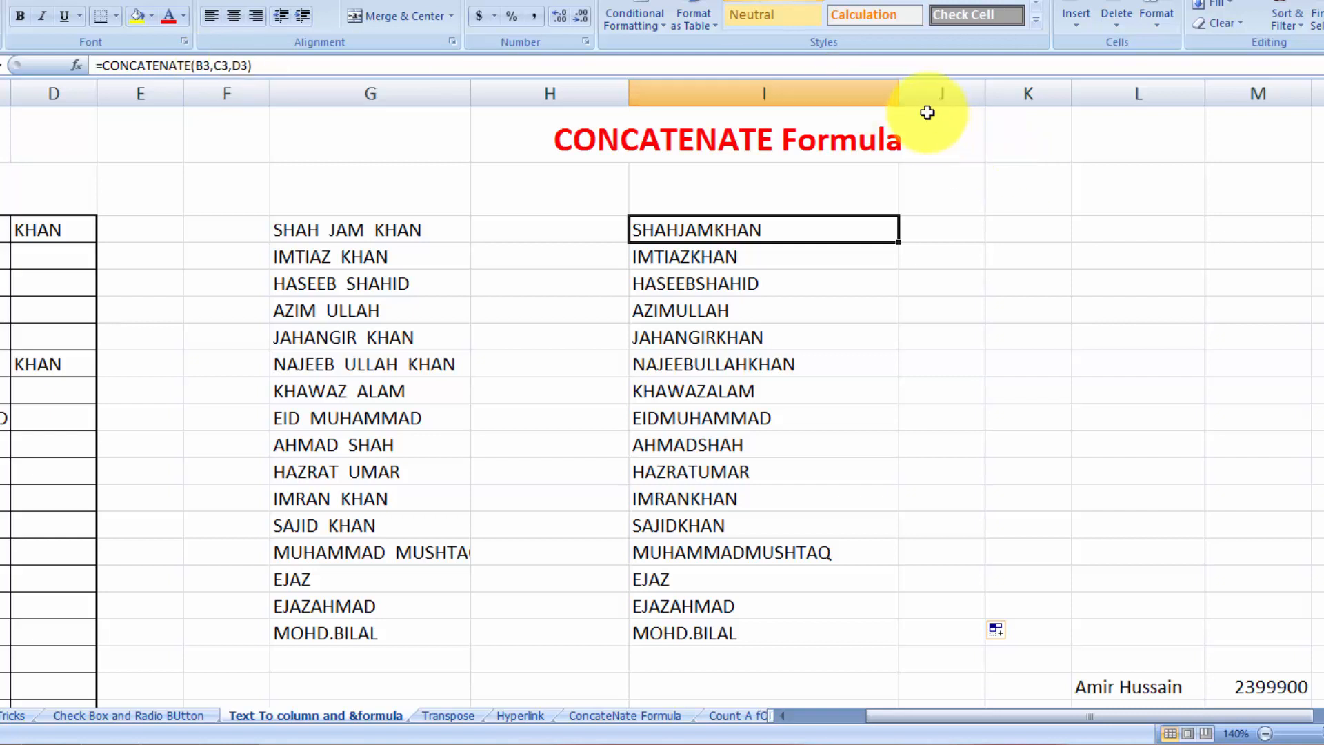
pyautogui.click(930, 230)
pyautogui.click(843, 228)
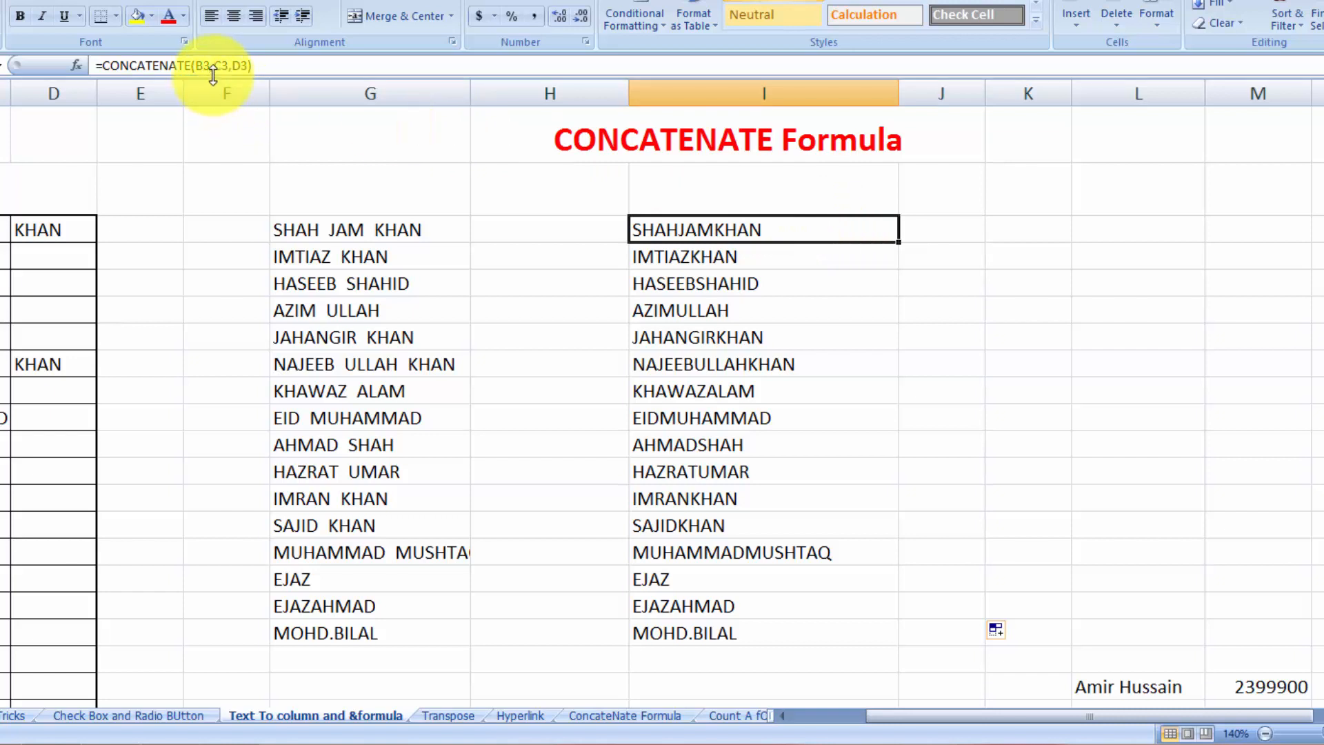
pyautogui.click(214, 69)
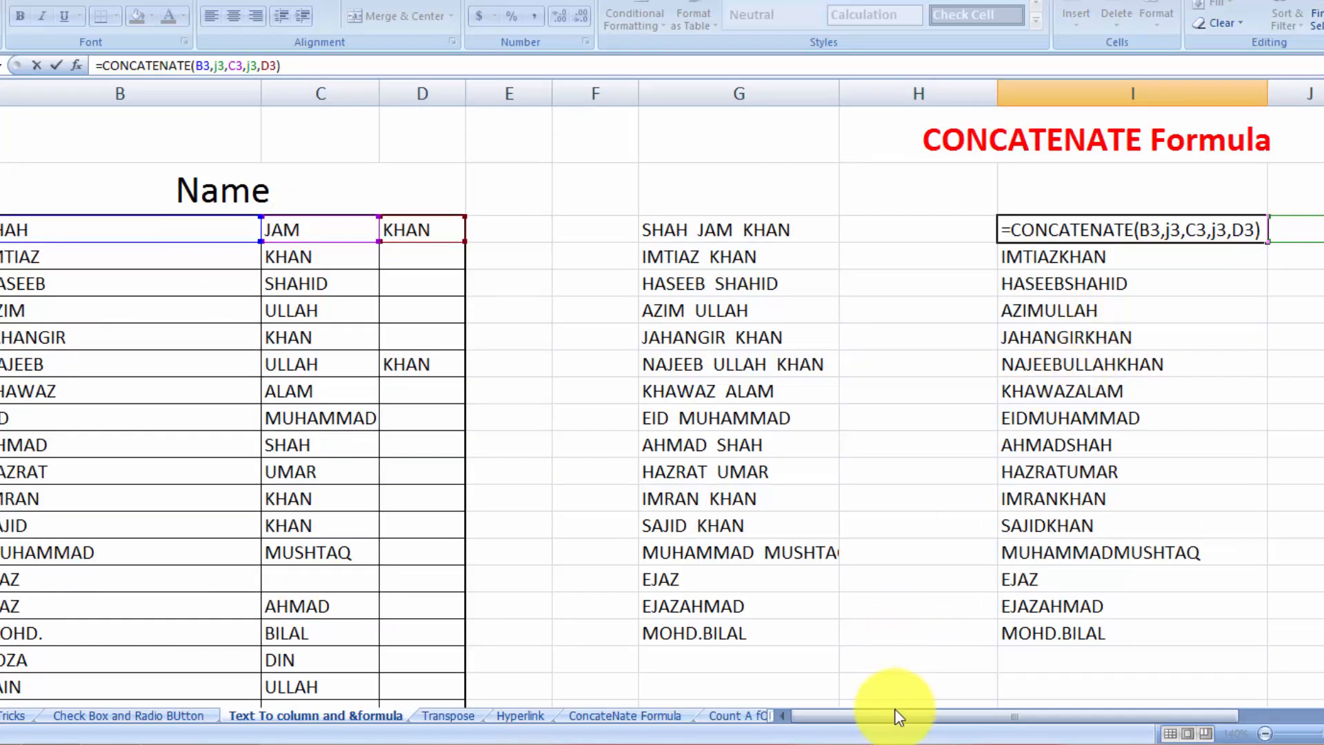
pyautogui.moveTo(899, 717); pyautogui.dragTo(1007, 717)
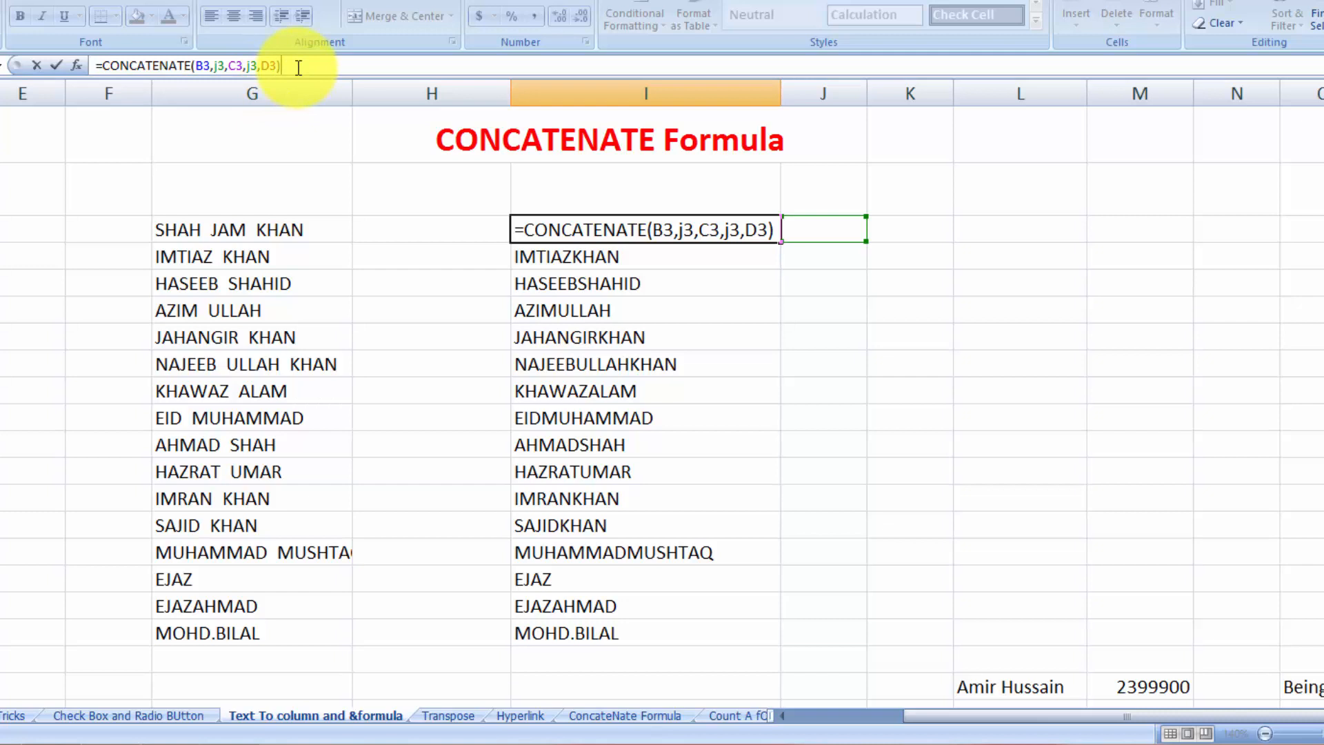
pyautogui.press('Return')
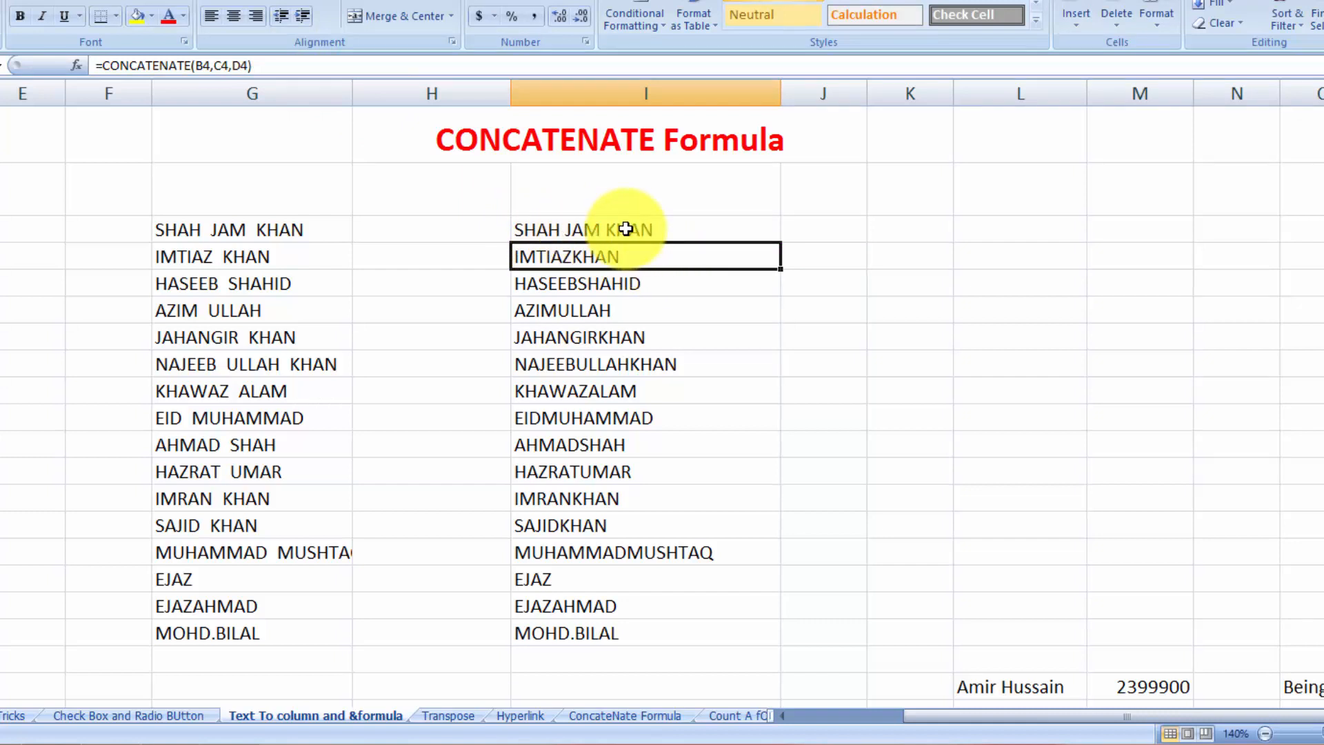
# Step: Fill the revised CONCATENATE formula from I3 down through I36
pyautogui.click(630, 224)
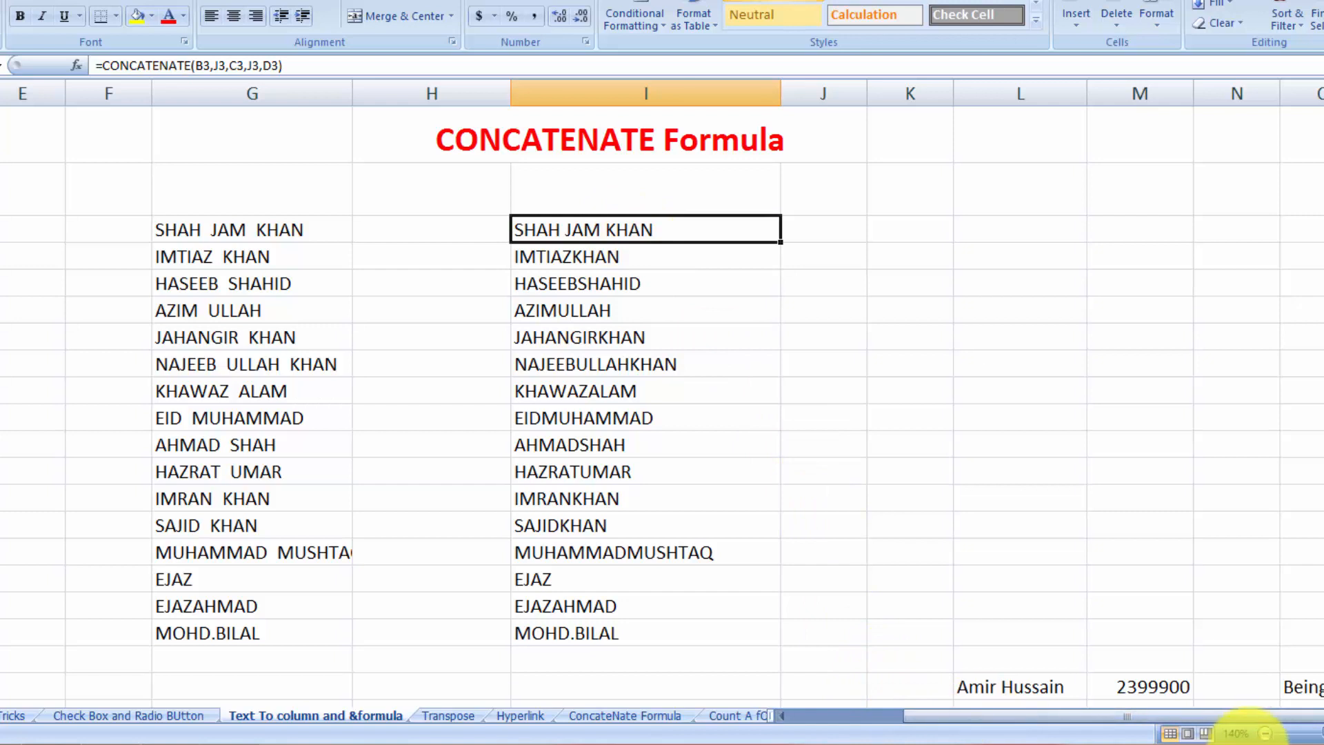
pyautogui.click(1264, 733)
pyautogui.click(1264, 733)
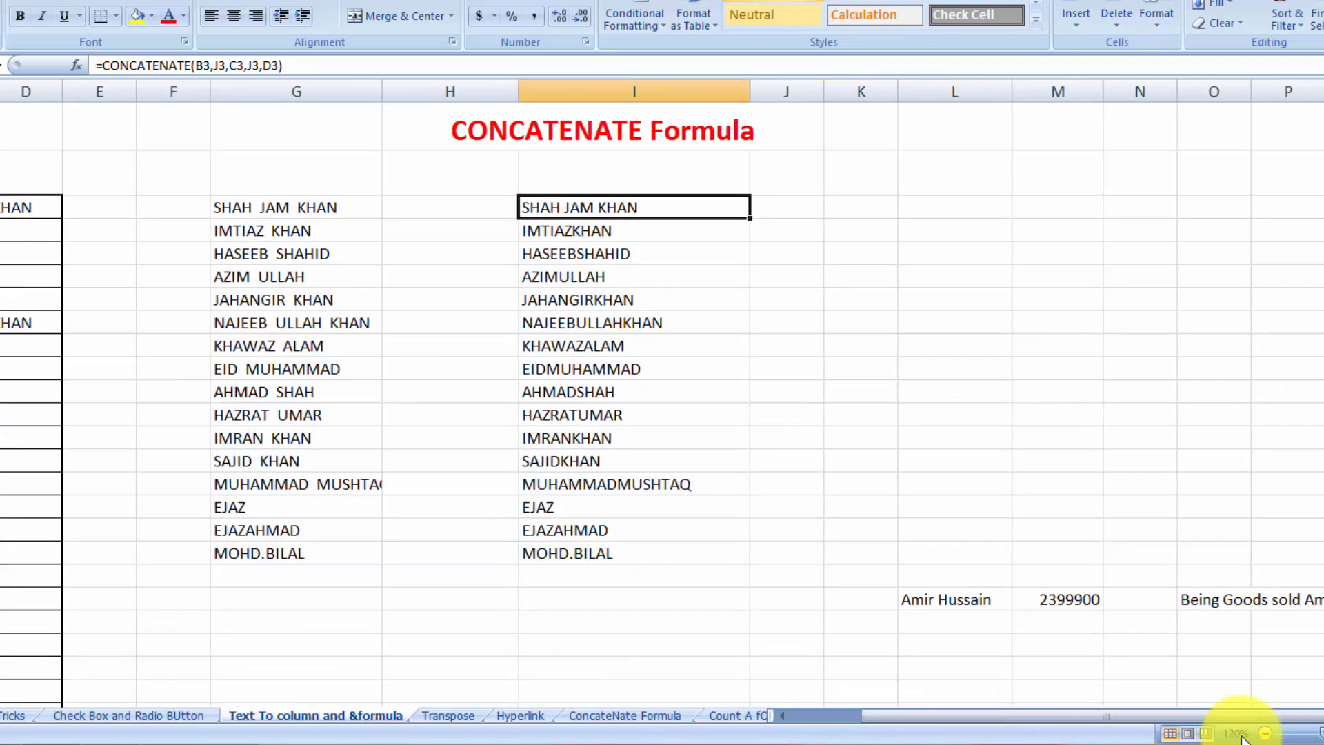
pyautogui.moveTo(1001, 722); pyautogui.dragTo(921, 710)
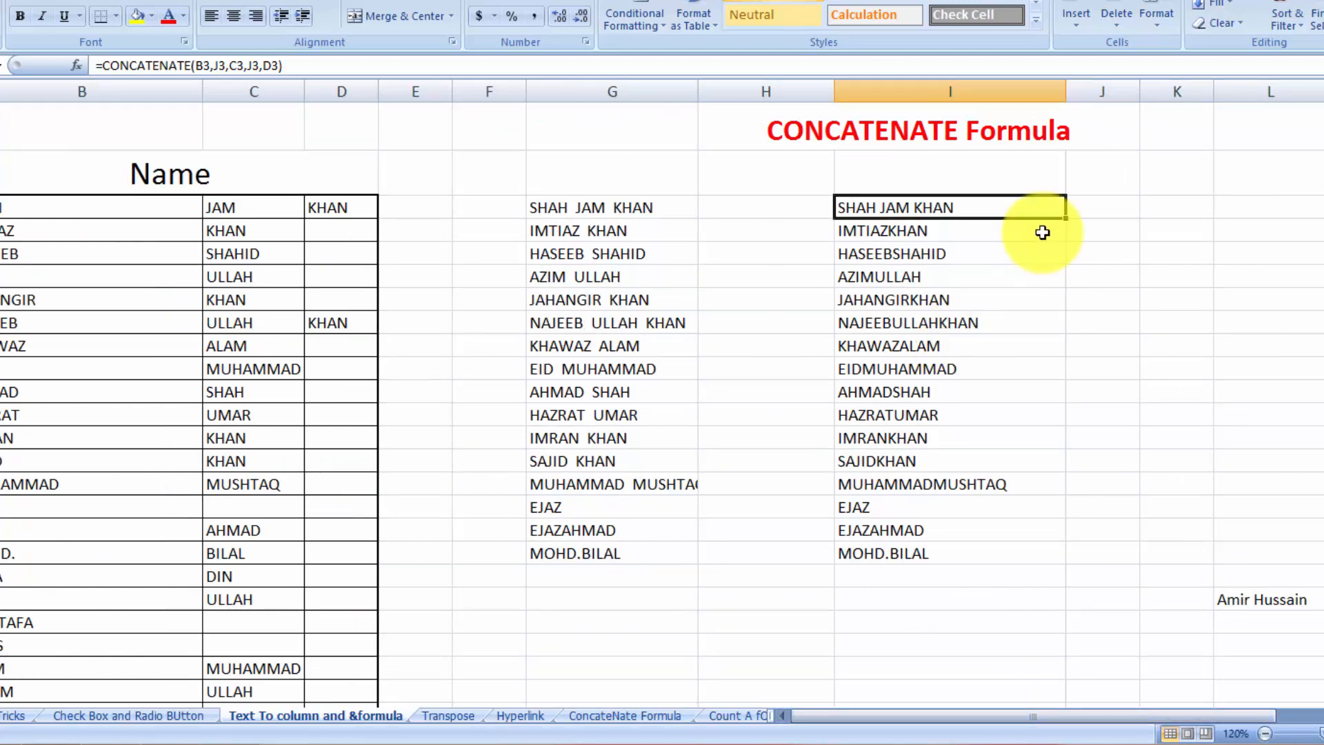
pyautogui.click(1066, 218)
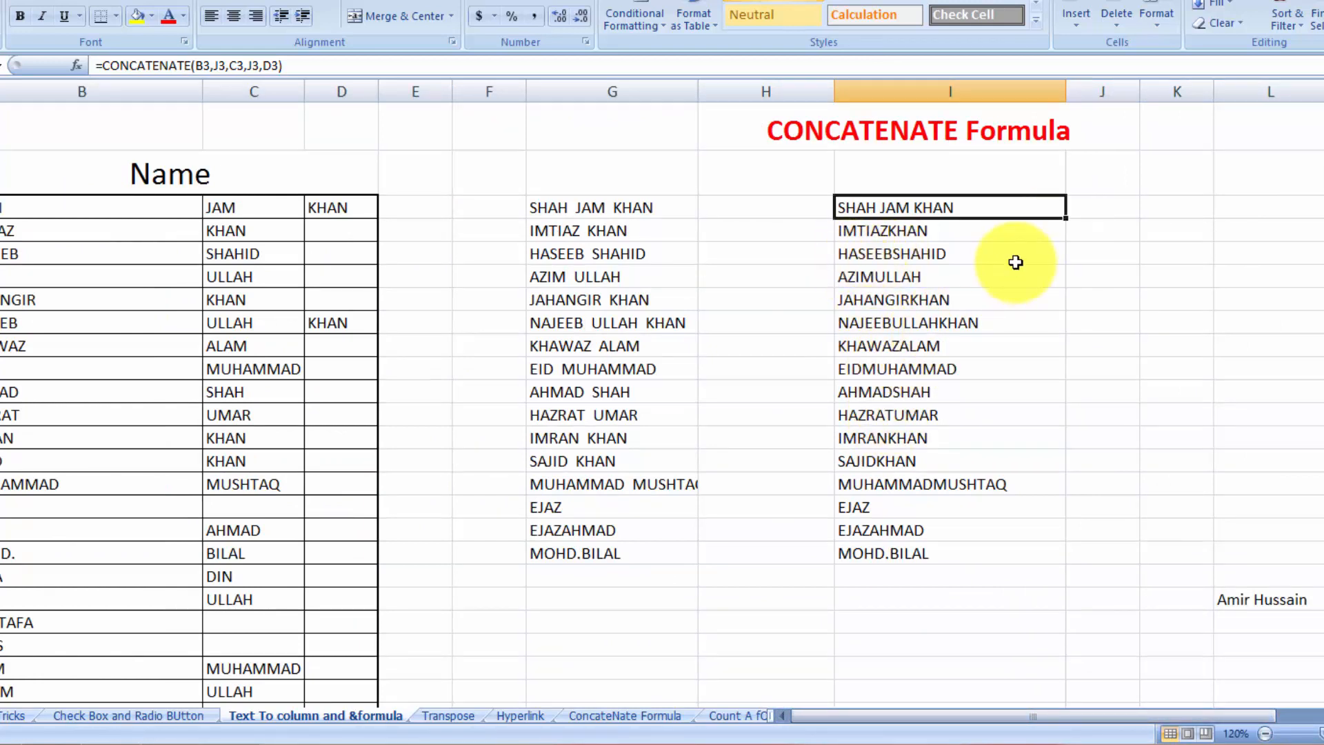
pyautogui.moveTo(1070, 223); pyautogui.dragTo(1043, 689)
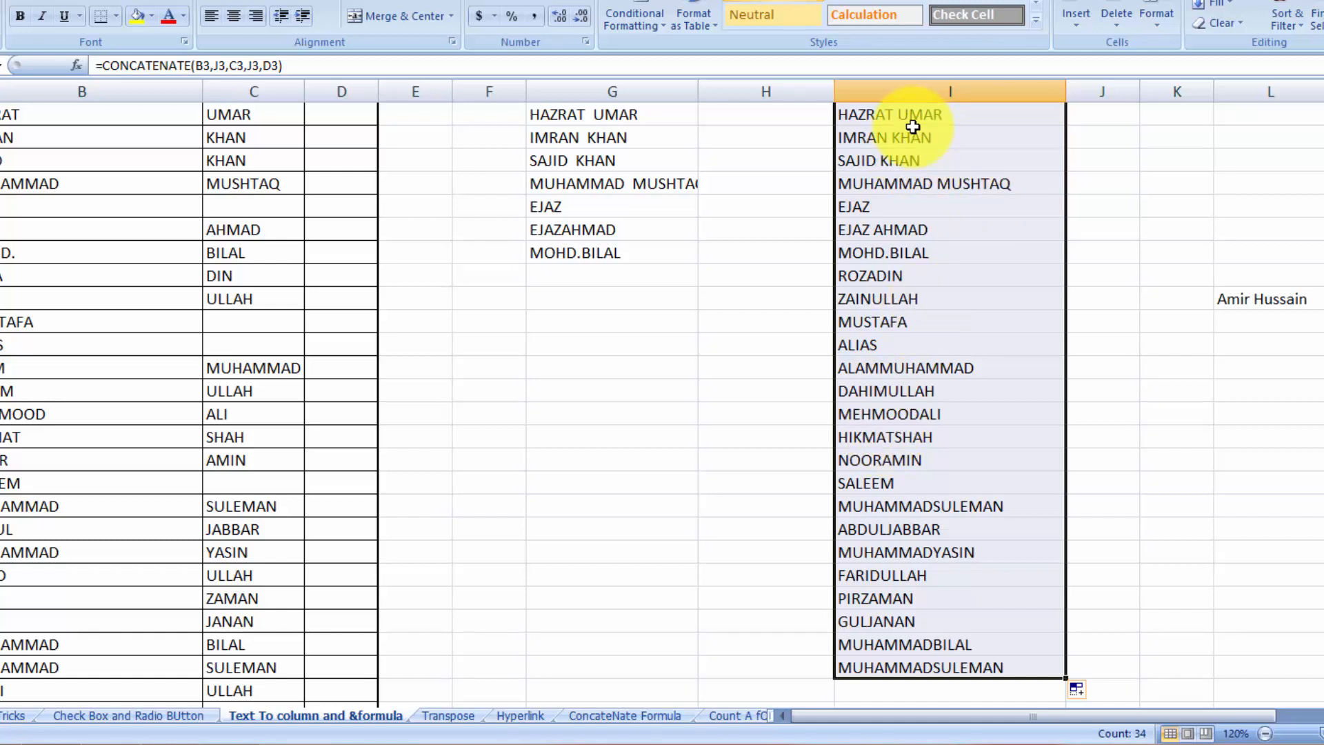
# Step: Fill the space from J3 down through J36 so every concatenated row has its separator
pyautogui.scroll(3, 653, 414)
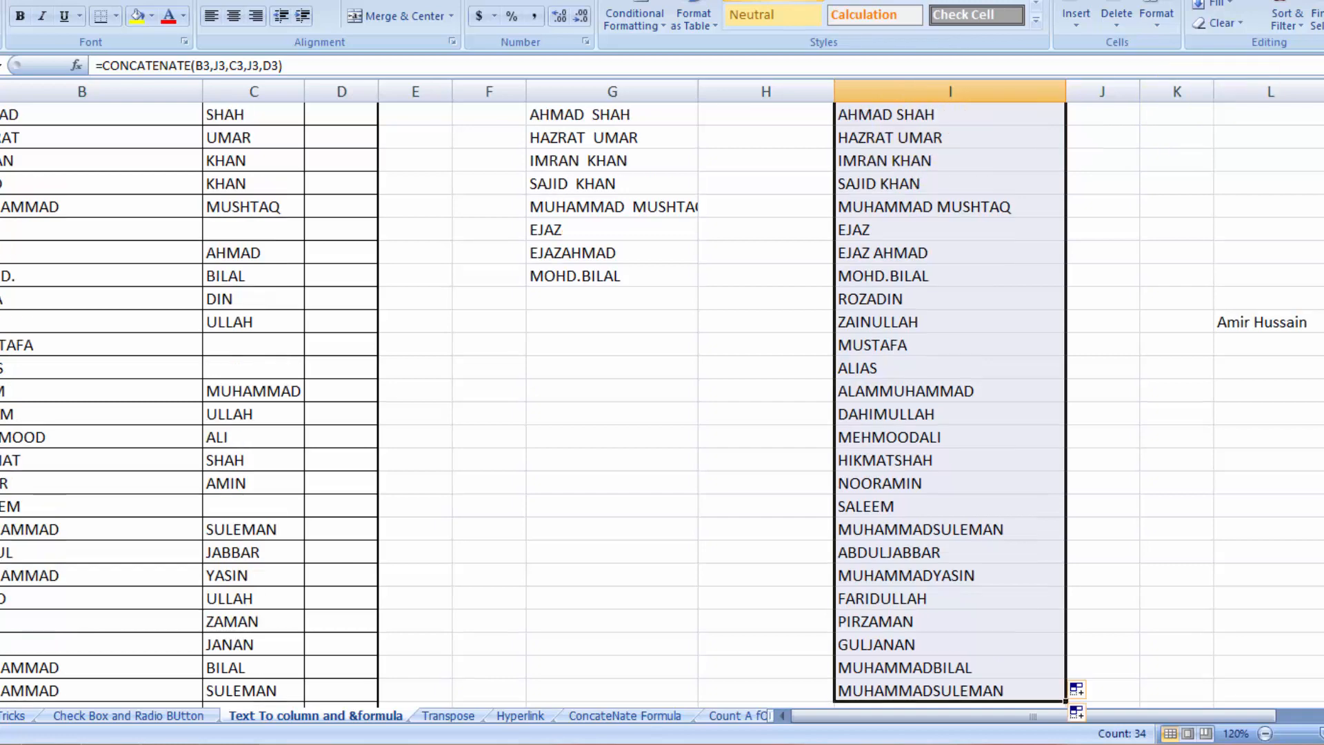
pyautogui.scroll(2, 653, 414)
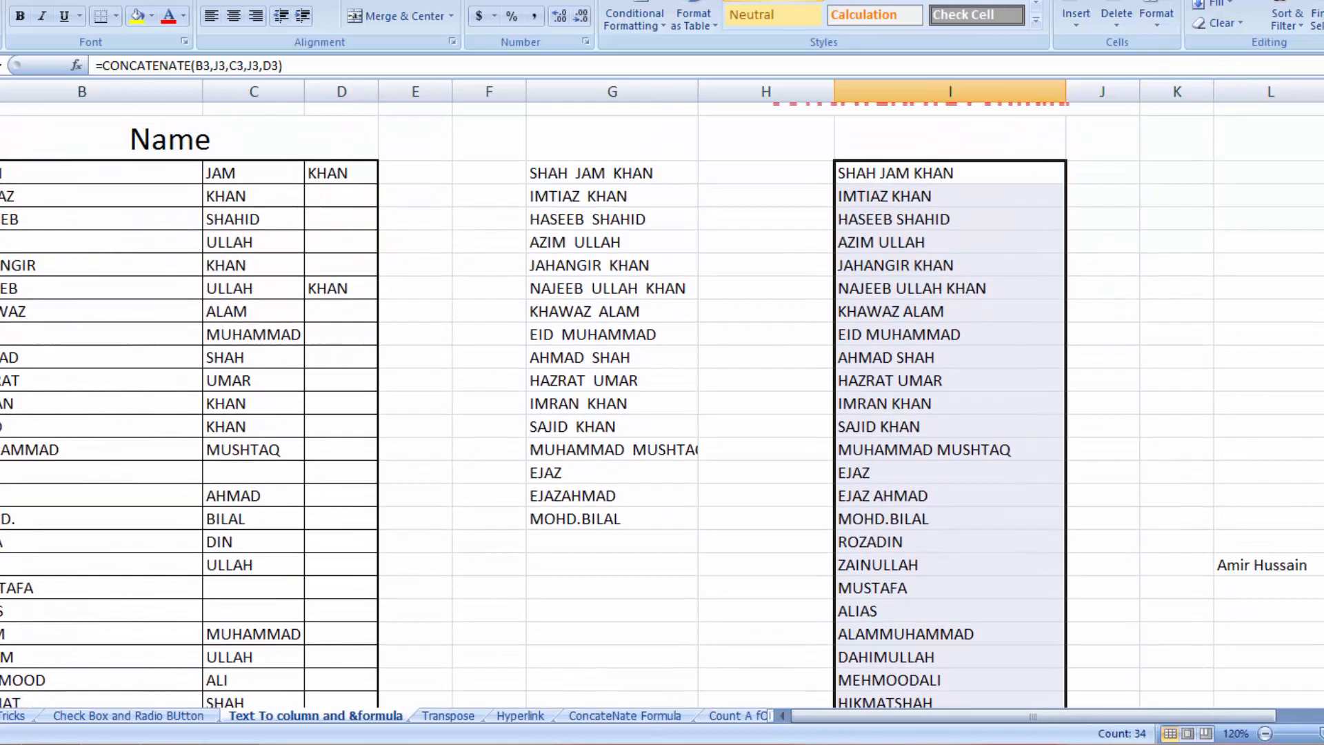
pyautogui.scroll(-5, 917, 620)
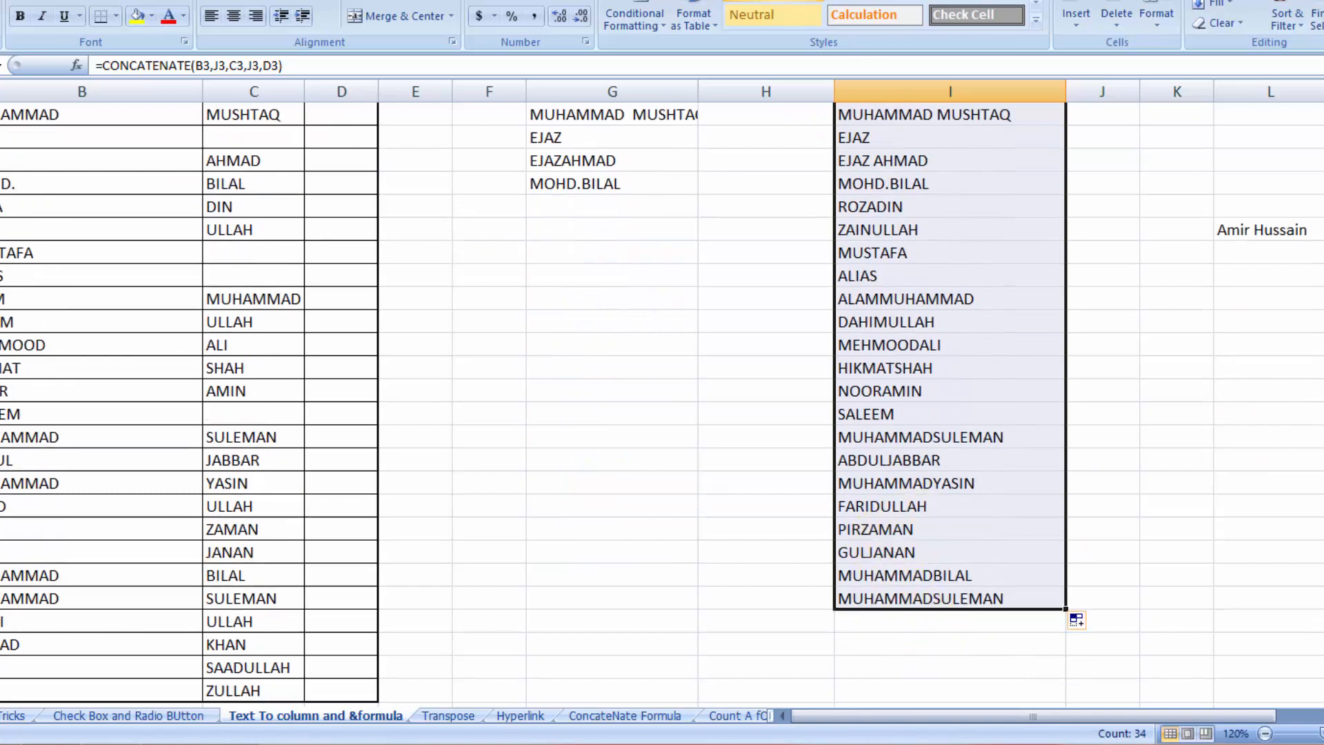
pyautogui.scroll(5, 653, 400)
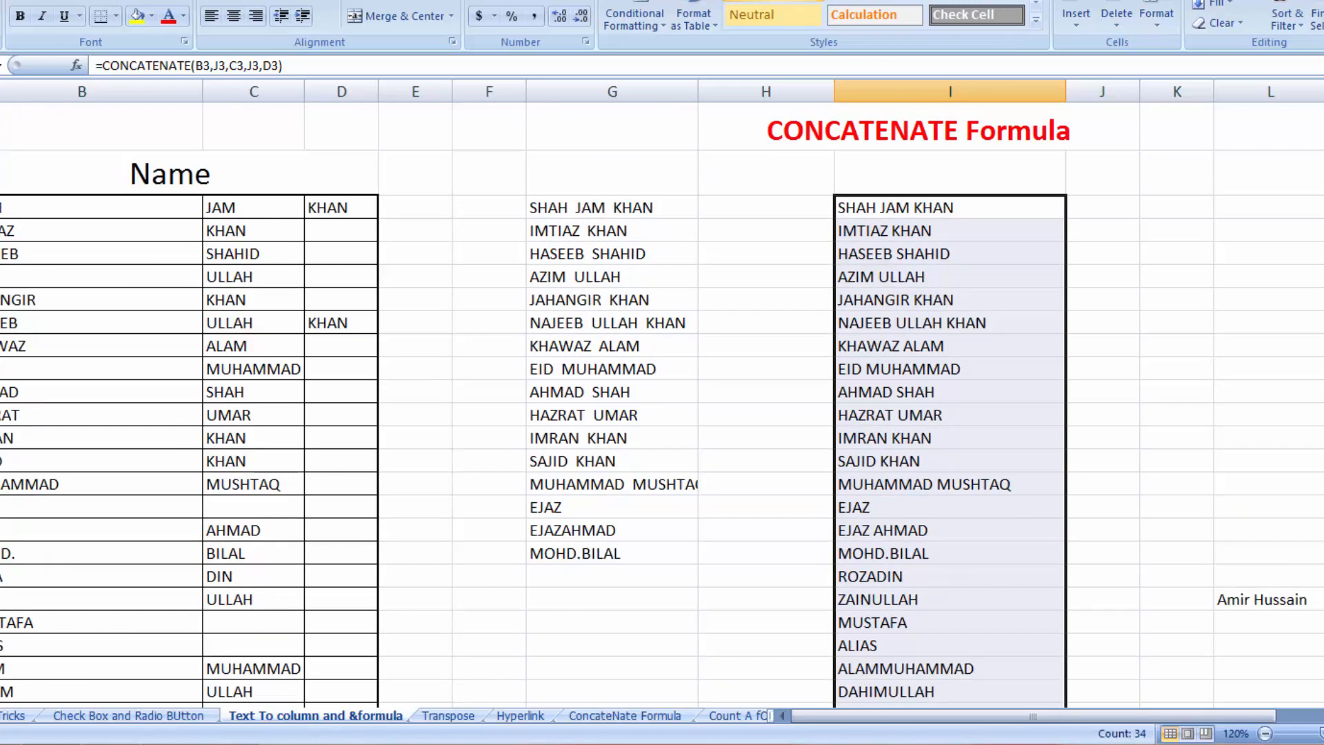
pyautogui.click(1117, 201)
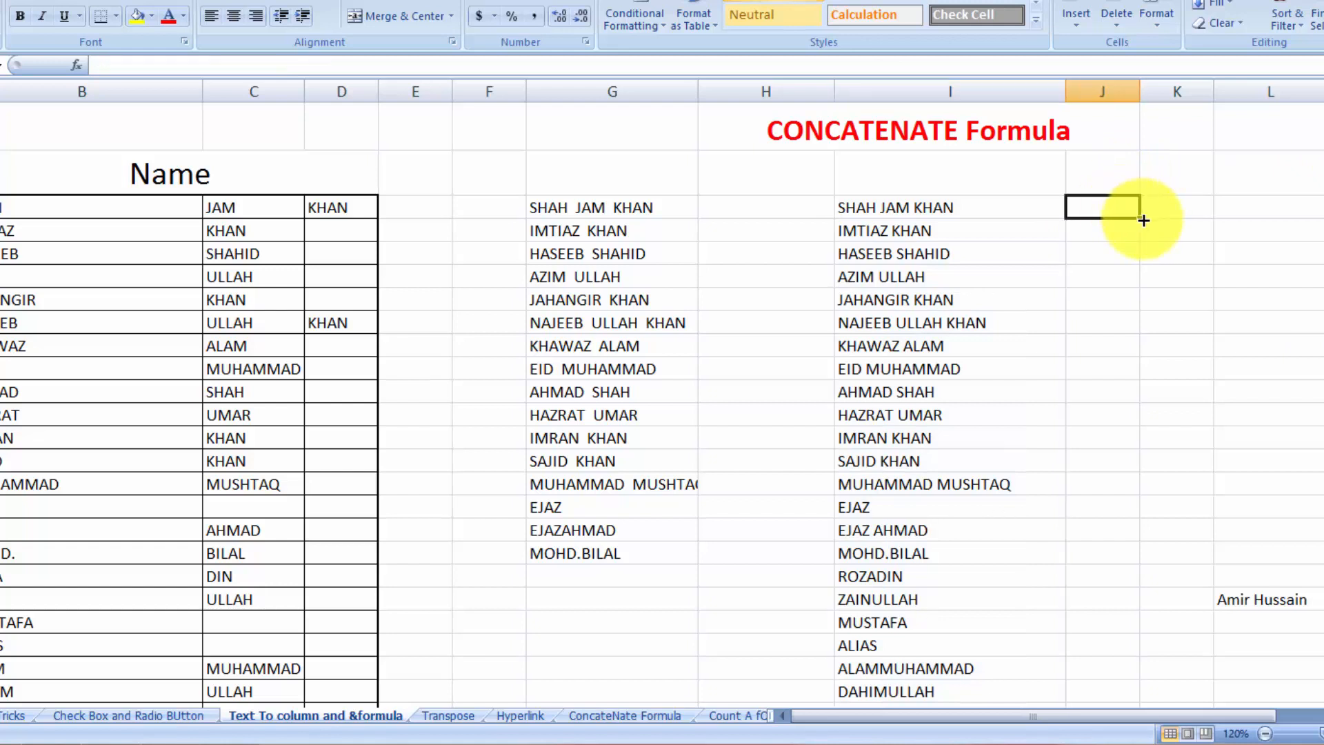
pyautogui.moveTo(1143, 220)
pyautogui.mouseDown()
pyautogui.moveTo(1139, 722)
pyautogui.moveTo(1117, 636)
pyautogui.mouseUp()
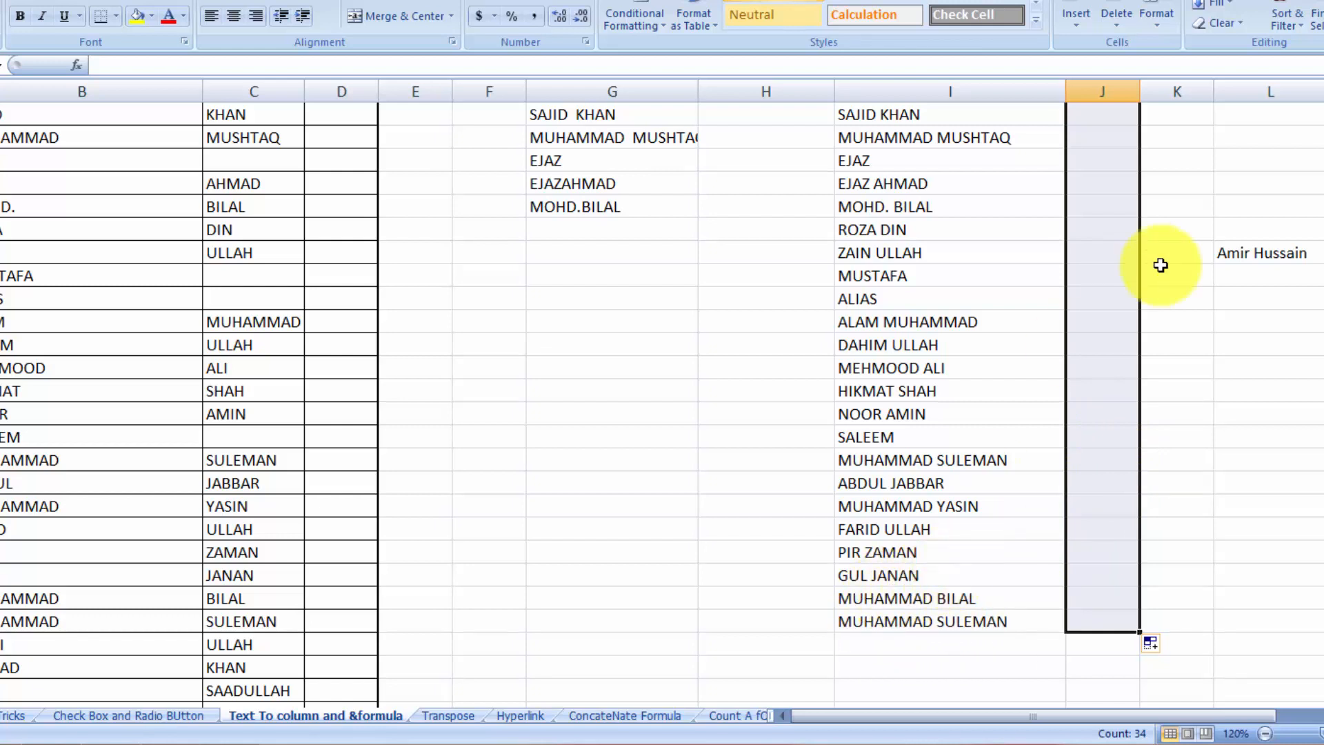
# Step: Go to the Count A f0rmula sheet and select cell B6 in the names list
pyautogui.scroll(5, 662, 400)
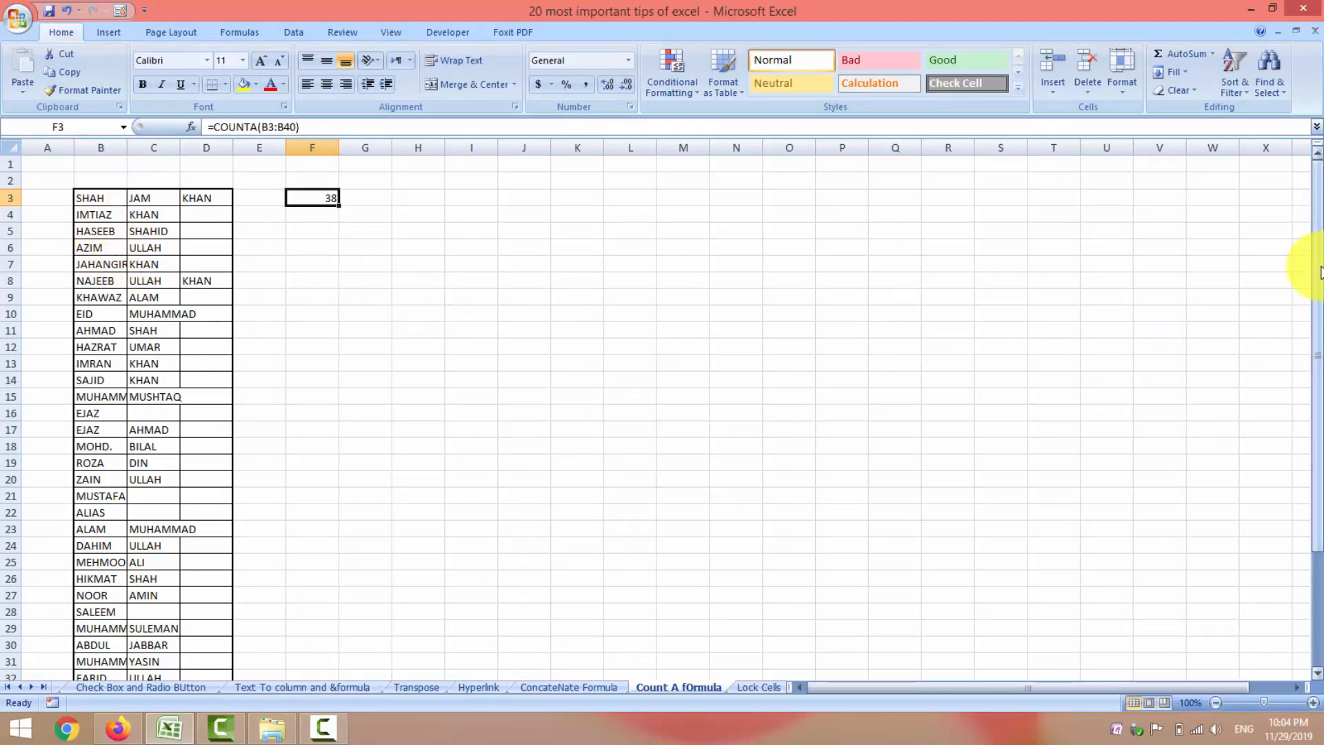
pyautogui.moveTo(1319, 271); pyautogui.dragTo(1314, 237)
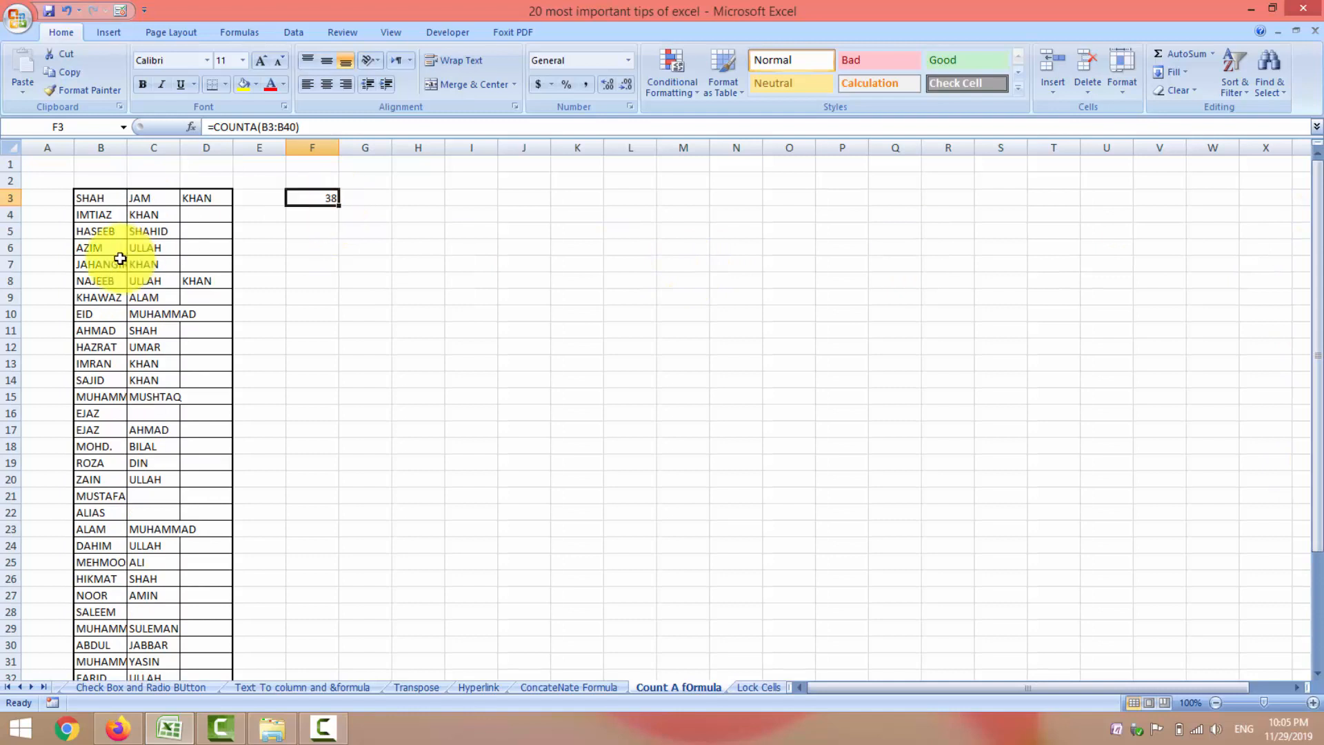
pyautogui.click(97, 248)
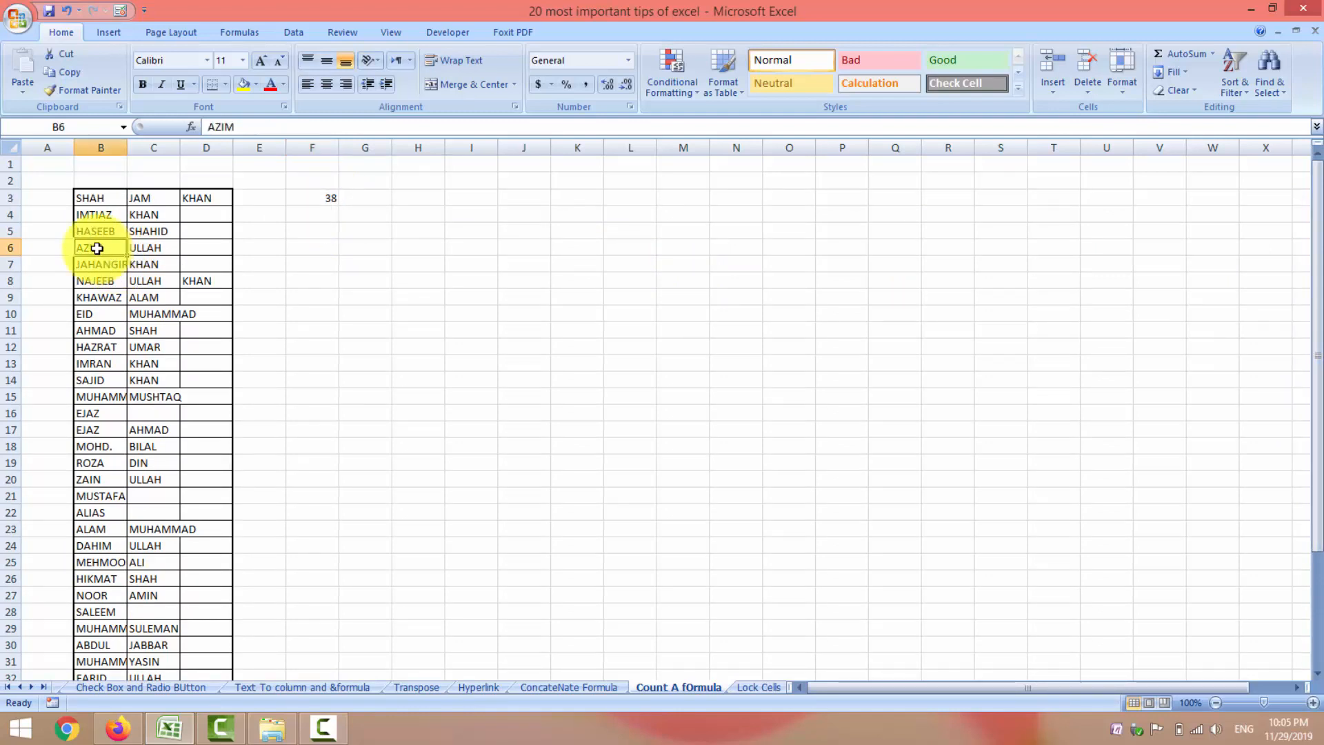
# Step: Clear the names in B6 and B7 to test how the COUNTA total in F3 responds
pyautogui.press('Delete')
pyautogui.click(355, 324)
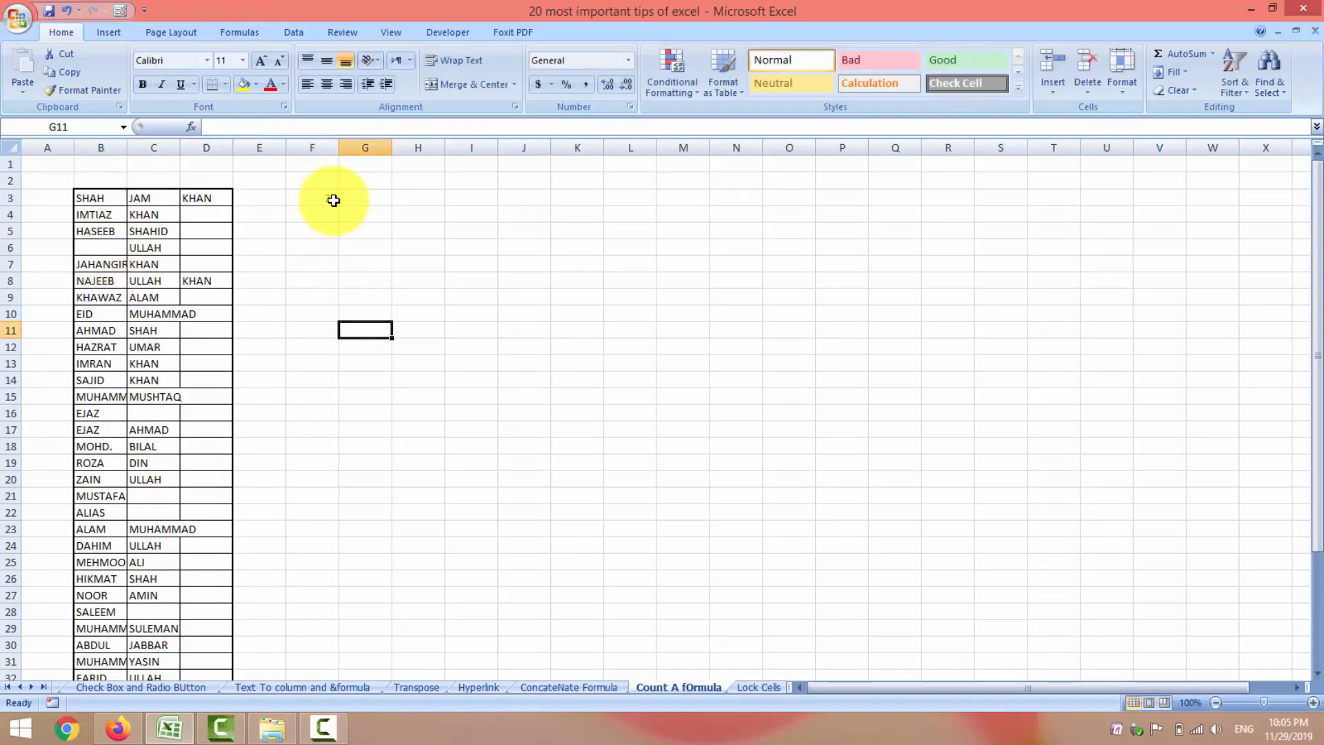
pyautogui.click(104, 259)
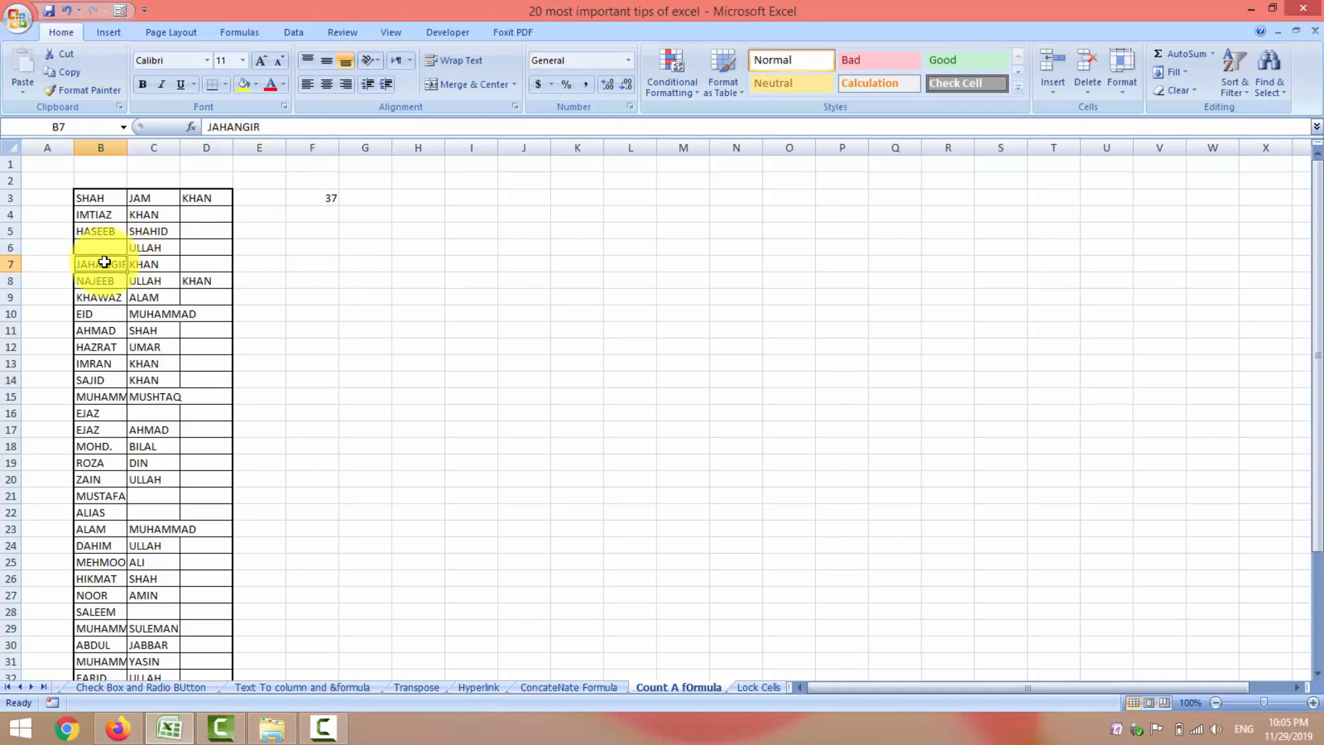
pyautogui.press('BackSpace')
pyautogui.press('Return')
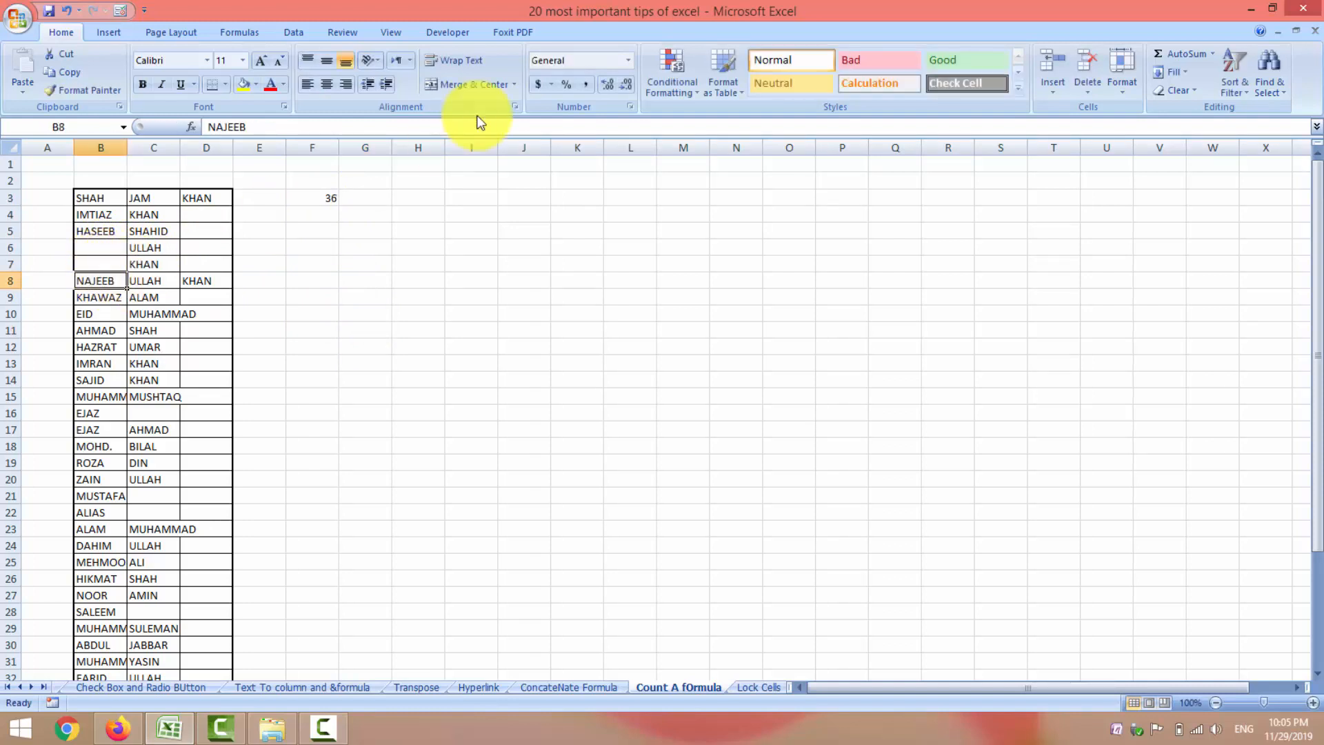
# Step: Enlarge the font of the COUNTA result in cell F3
pyautogui.click(321, 198)
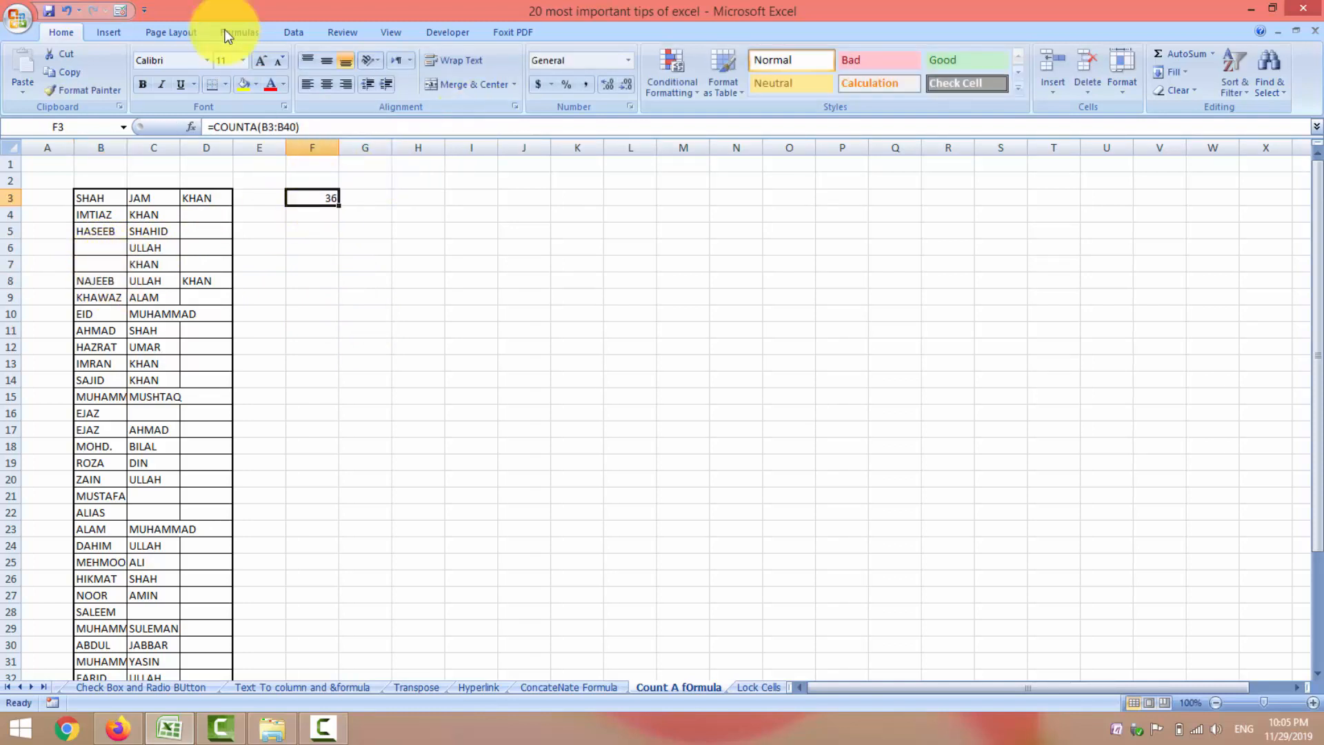
pyautogui.click(262, 64)
pyautogui.click(262, 63)
pyautogui.click(262, 63)
pyautogui.click(262, 63)
pyautogui.click(262, 63)
pyautogui.click(262, 64)
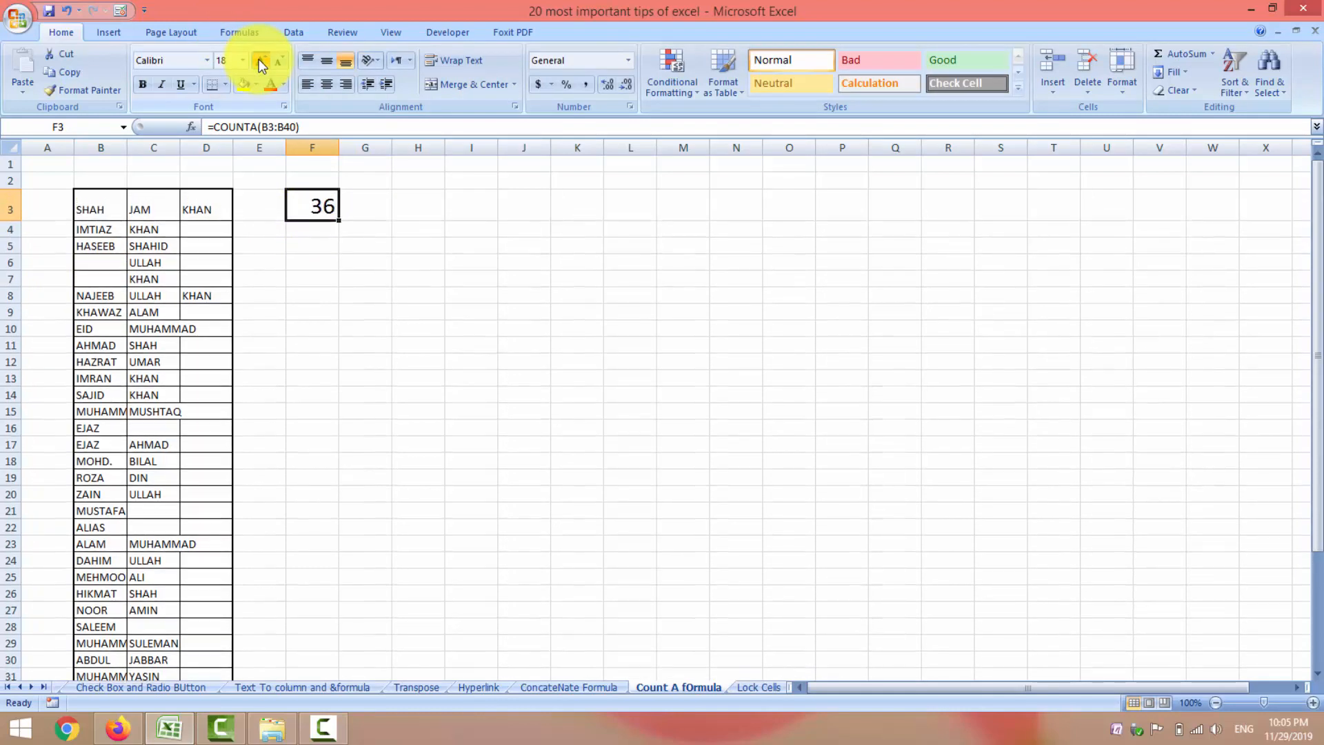
pyautogui.click(262, 64)
# Step: Clear the names in B10 and B9 to test the COUNTA total again
pyautogui.click(93, 330)
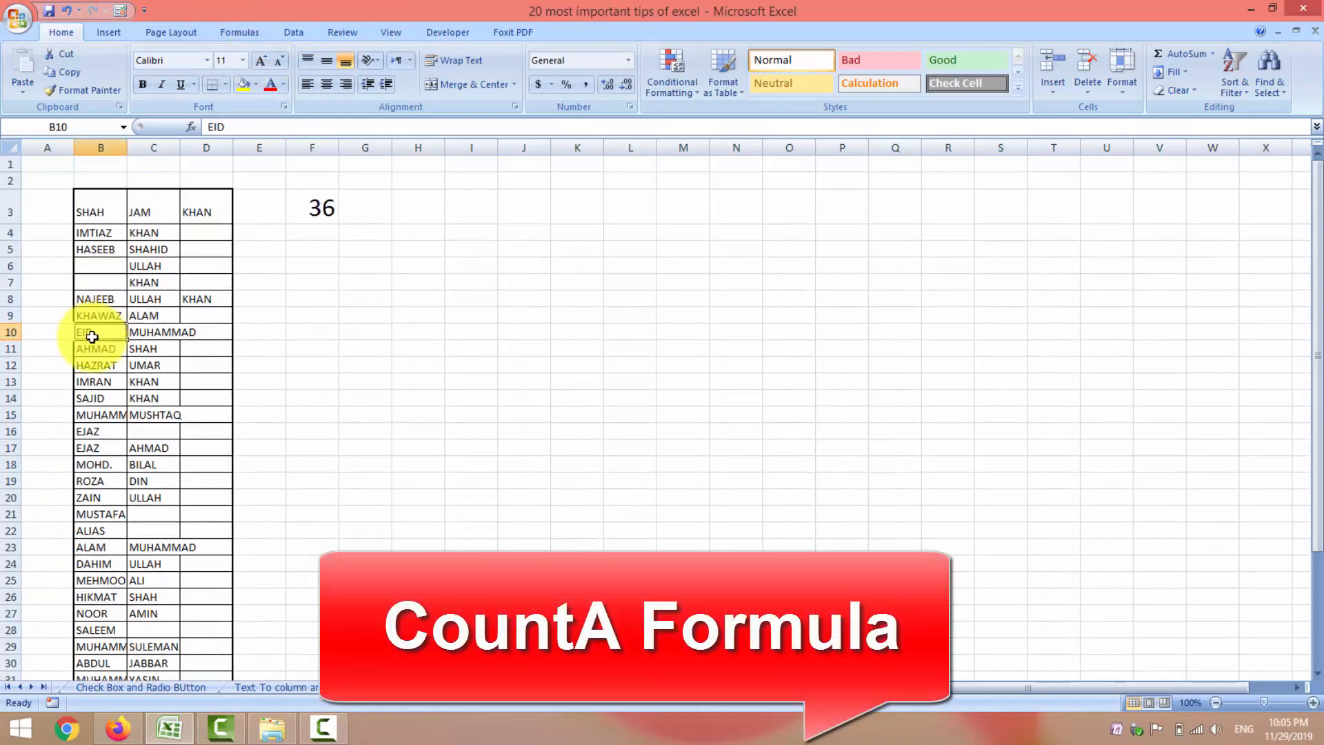
pyautogui.click(319, 435)
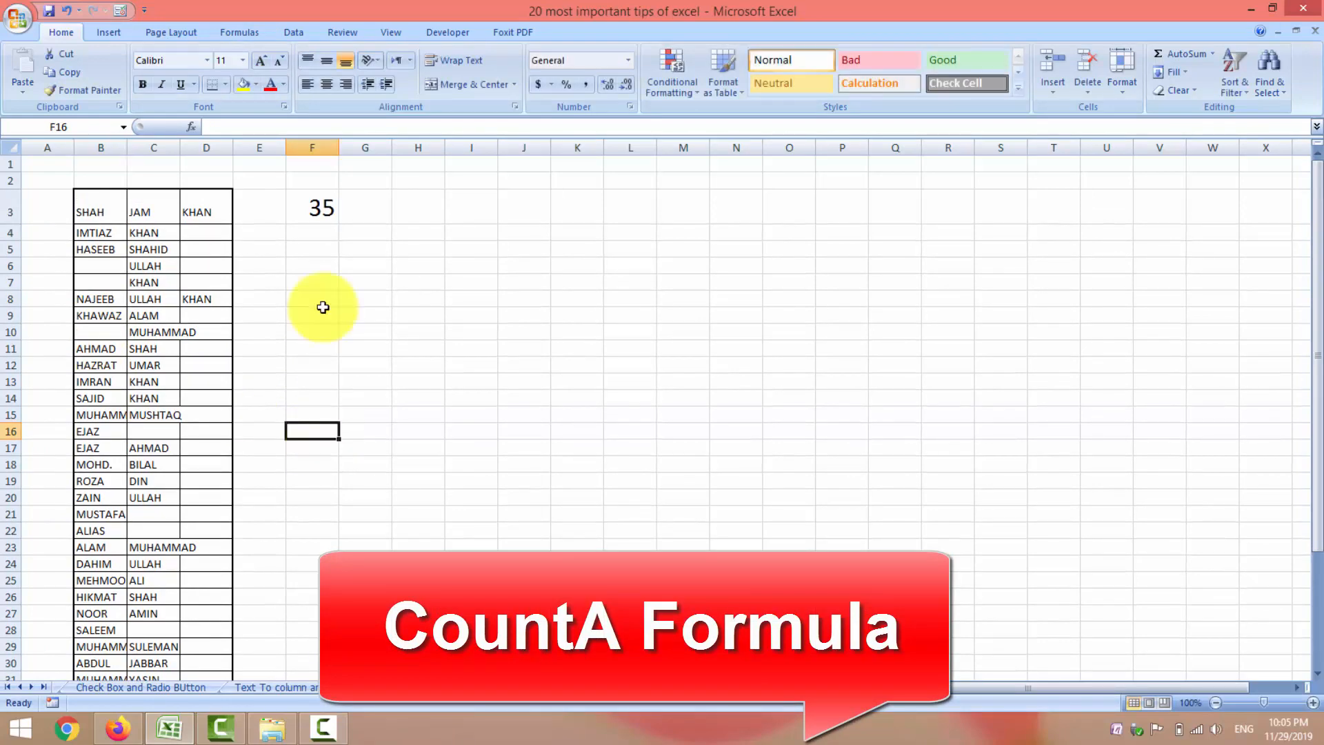
pyautogui.click(106, 308)
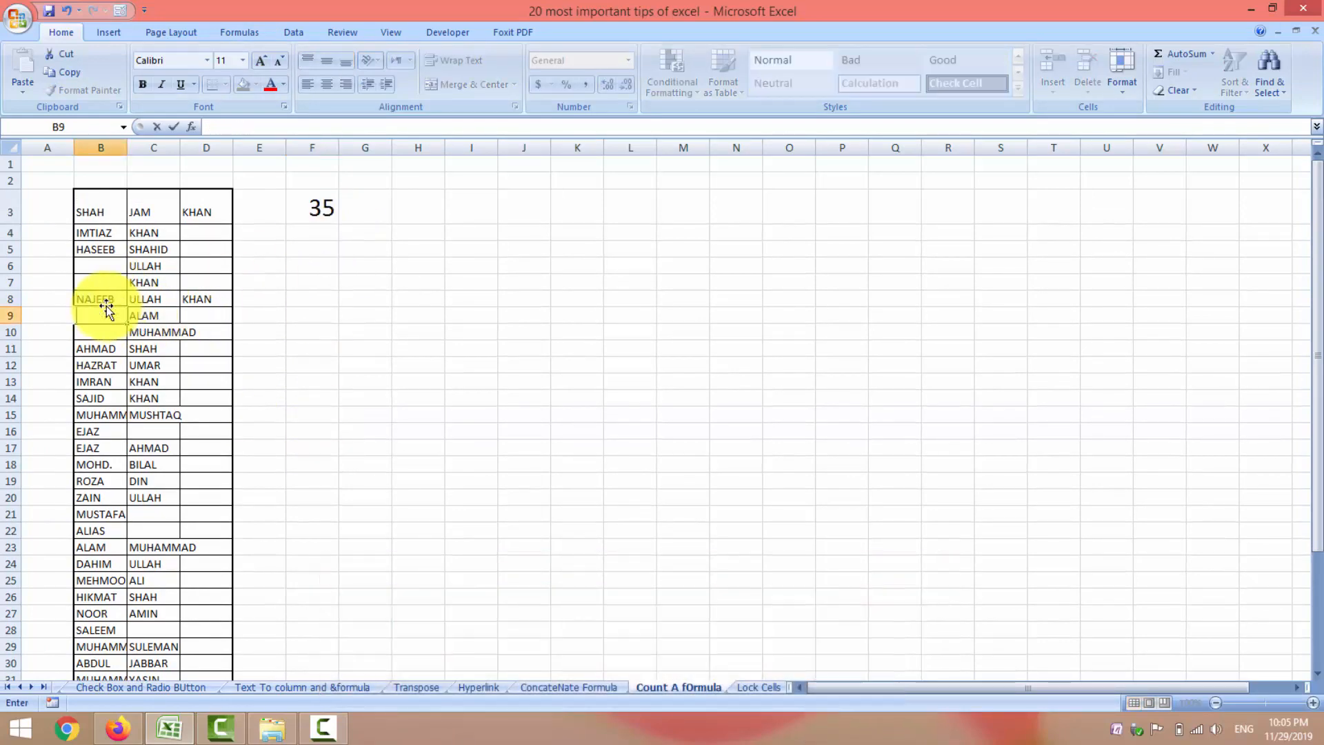
pyautogui.press('Delete')
pyautogui.click(357, 404)
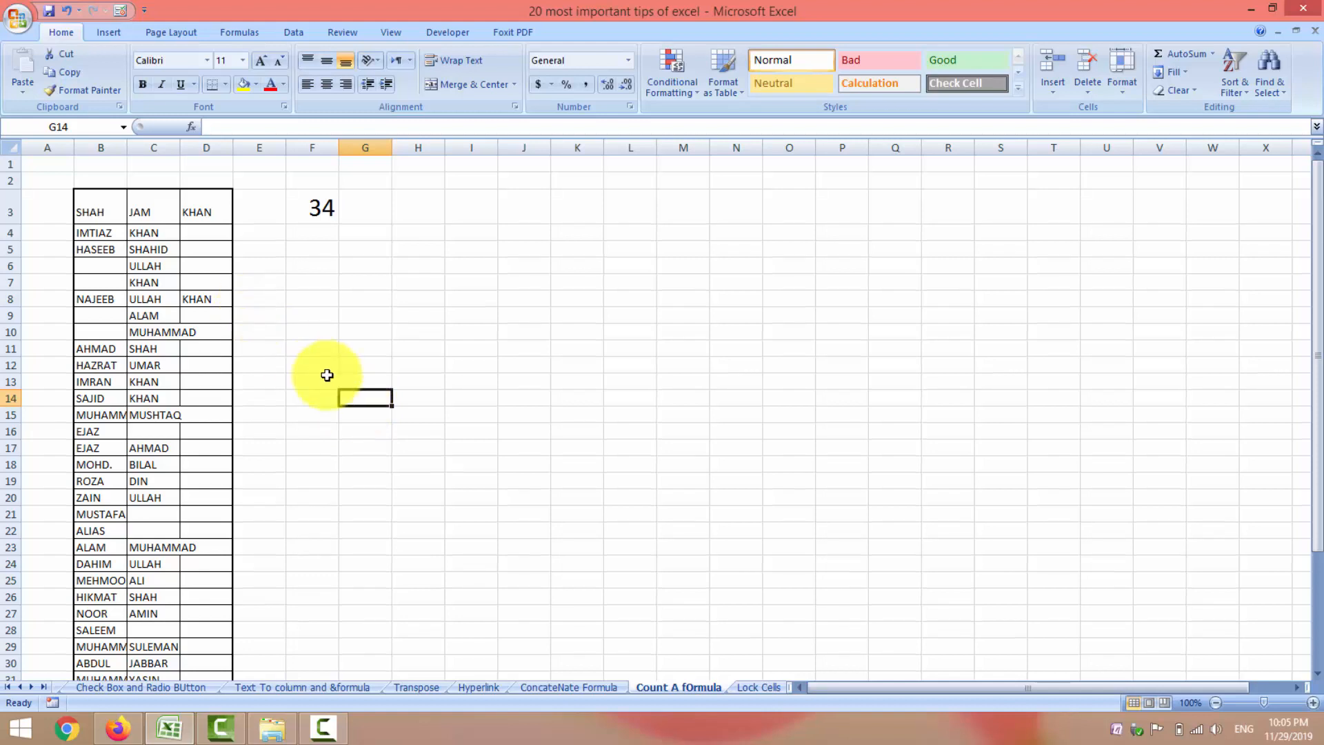
# Step: Undo the cleared names in column B and the font enlargement in F3
pyautogui.hotkey('ctrl', 'z')
pyautogui.hotkey('ctrl', 'z')
pyautogui.hotkey('ctrl', 'z')
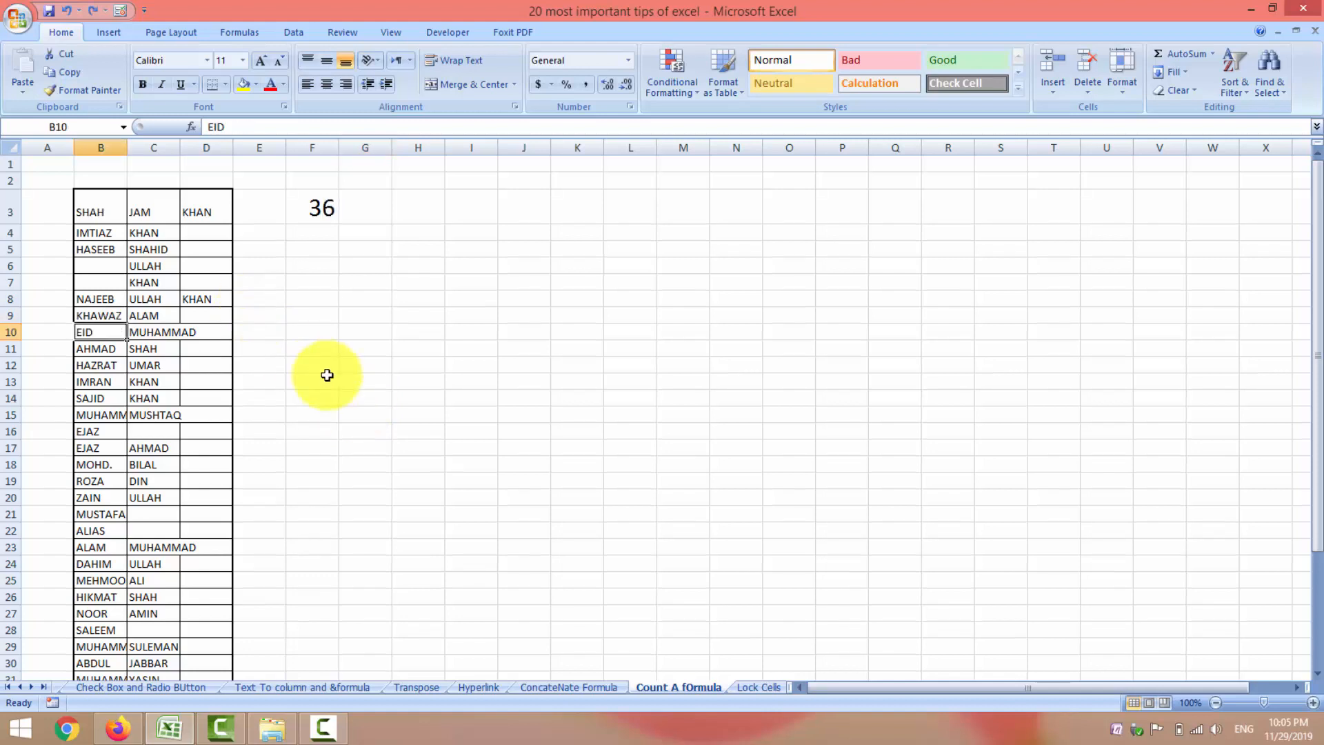
pyautogui.hotkey('ctrl', 'z')
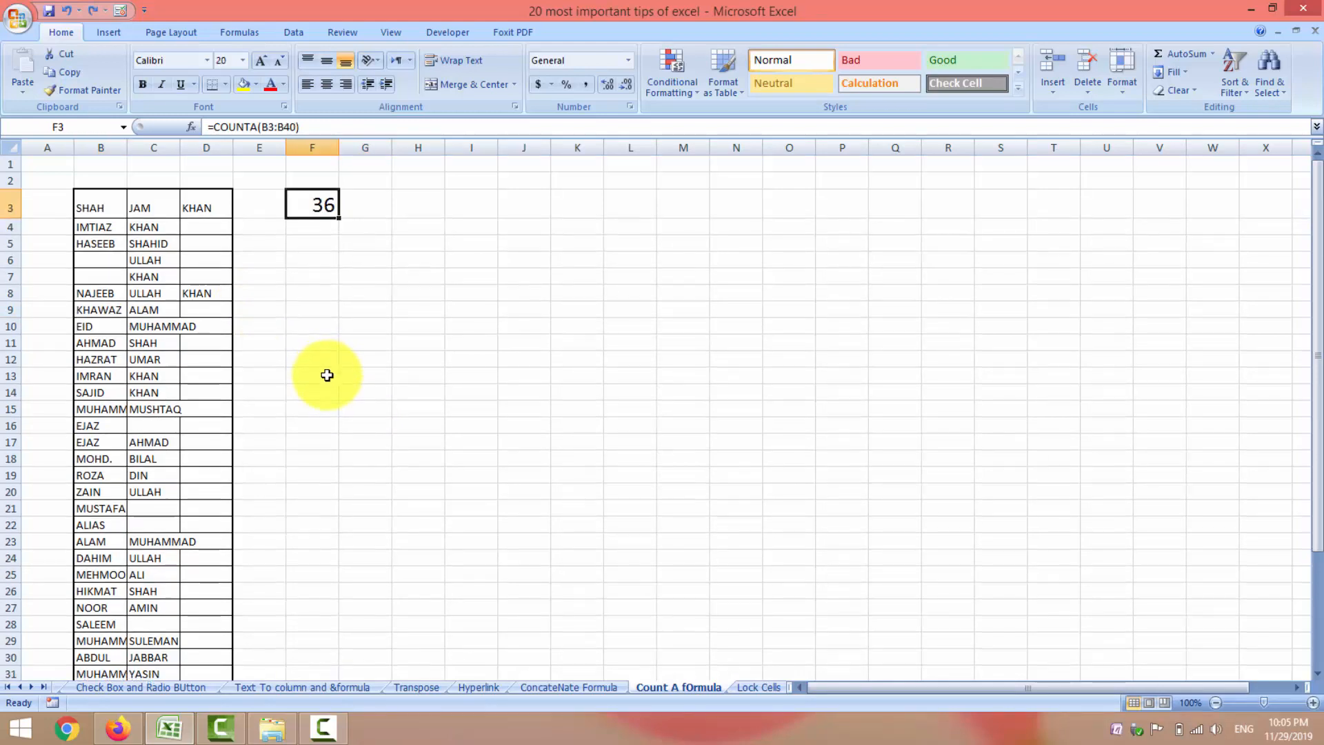
pyautogui.hotkey('ctrl', 'z')
pyautogui.hotkey('ctrl', 'z')
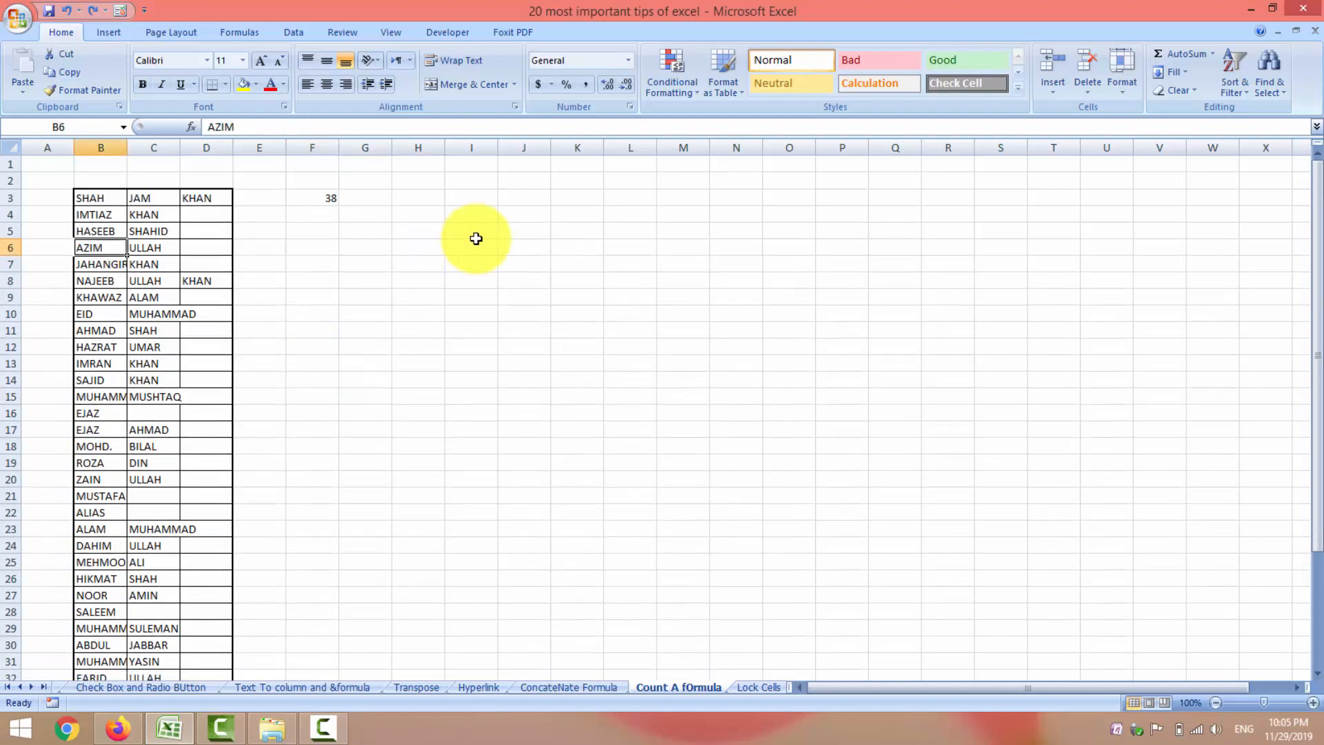
pyautogui.click(431, 214)
pyautogui.write('=')
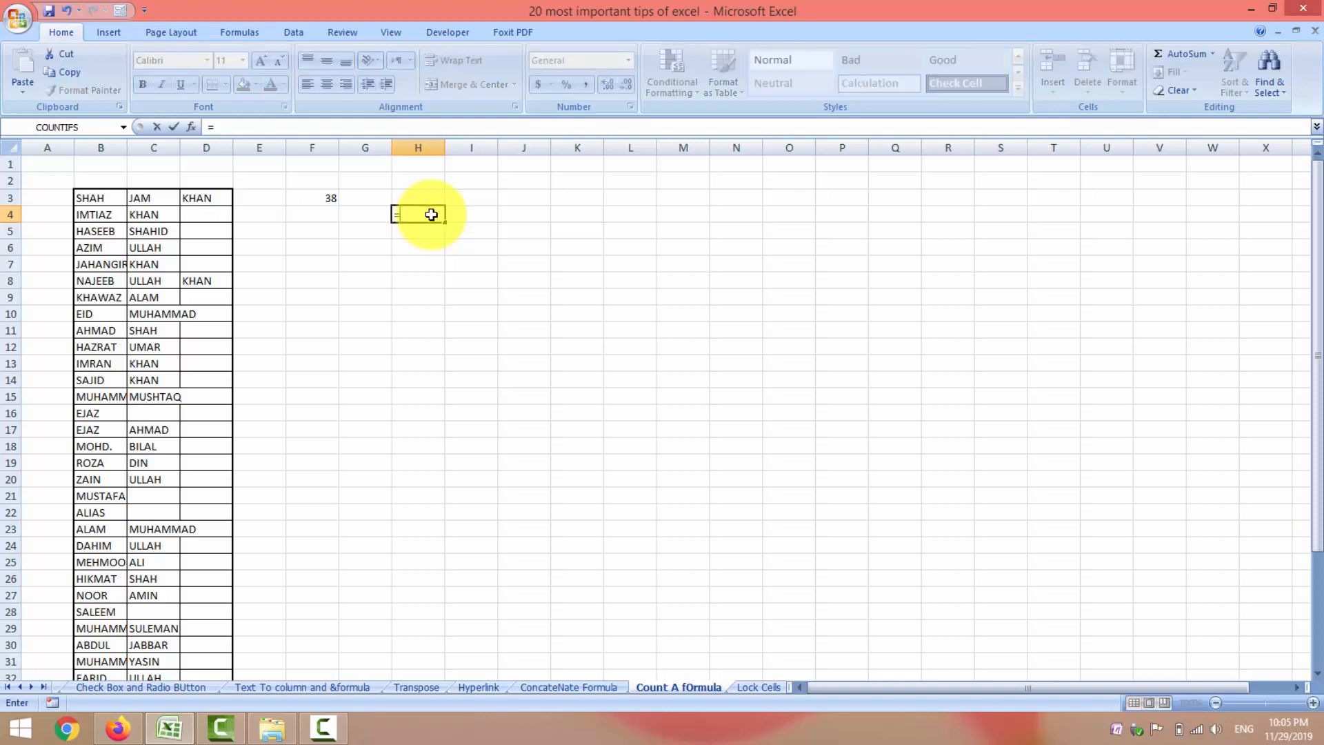
pyautogui.write('cou')
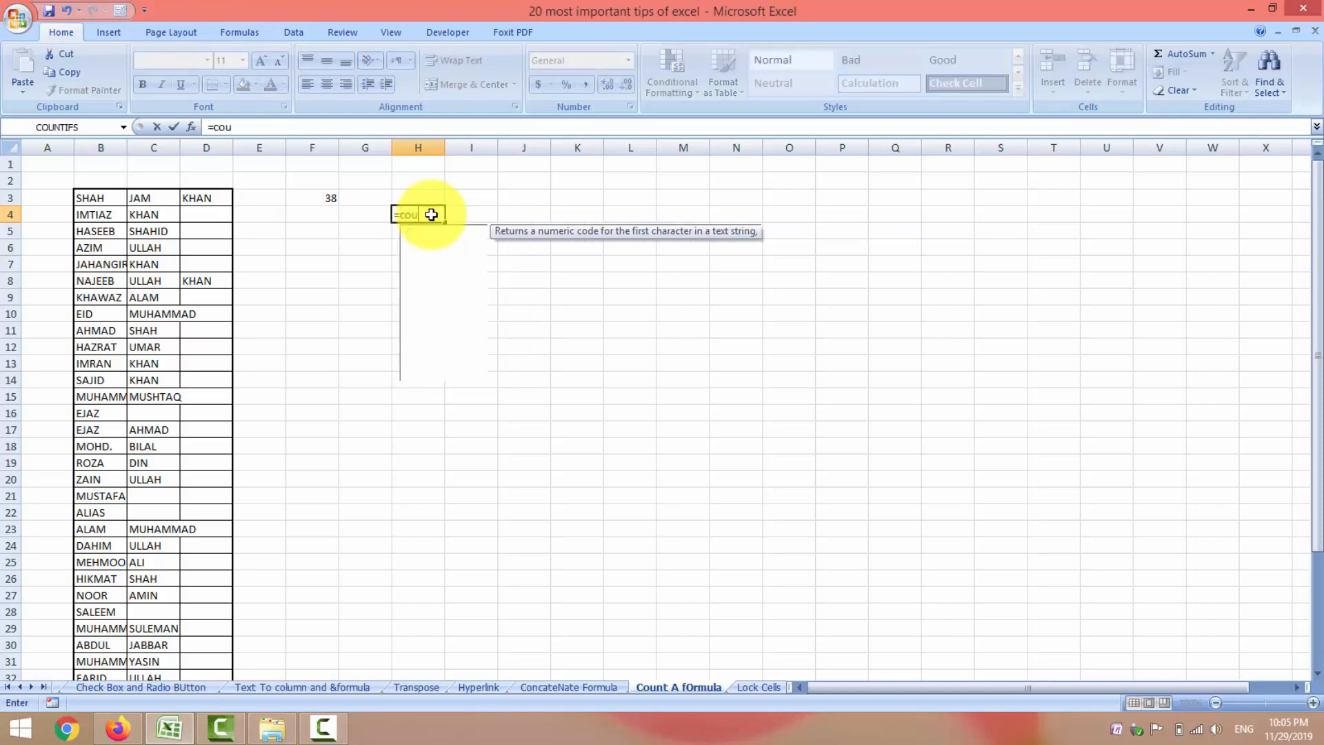
pyautogui.write('ntA')
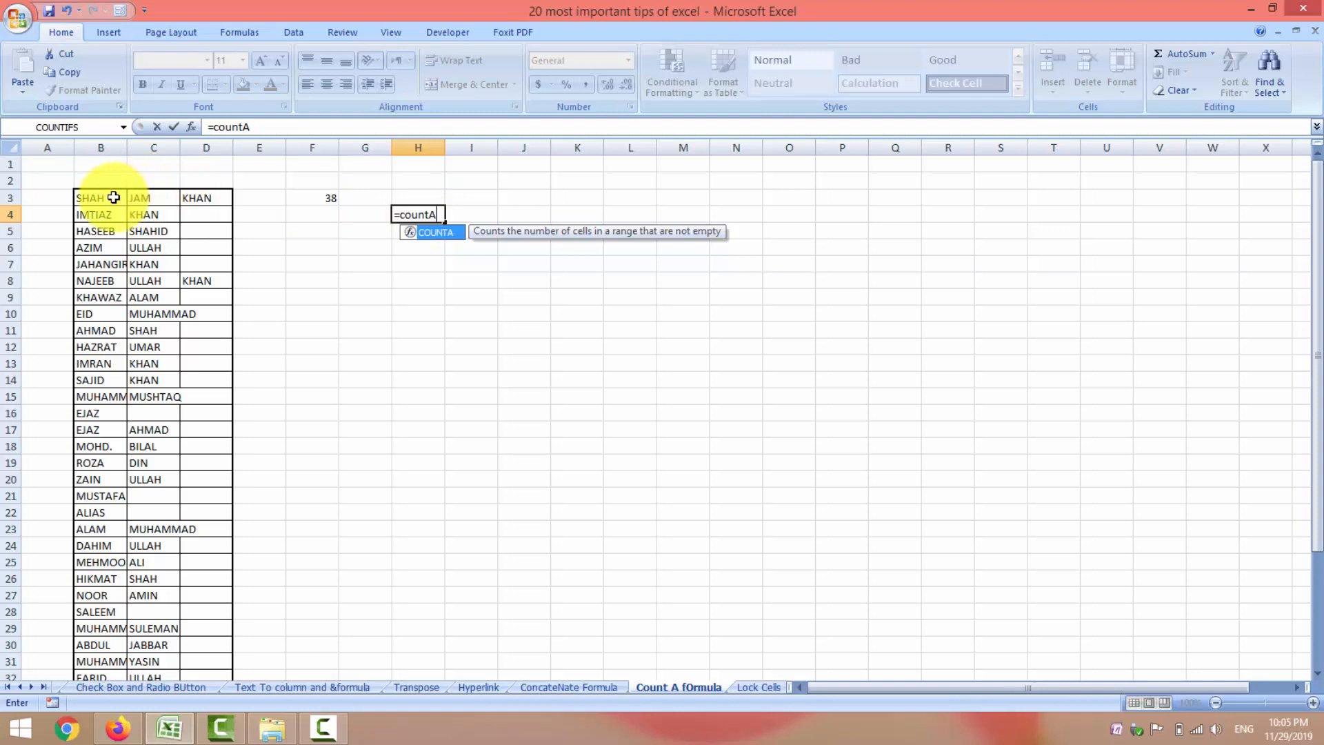
pyautogui.moveTo(113, 198); pyautogui.dragTo(121, 672)
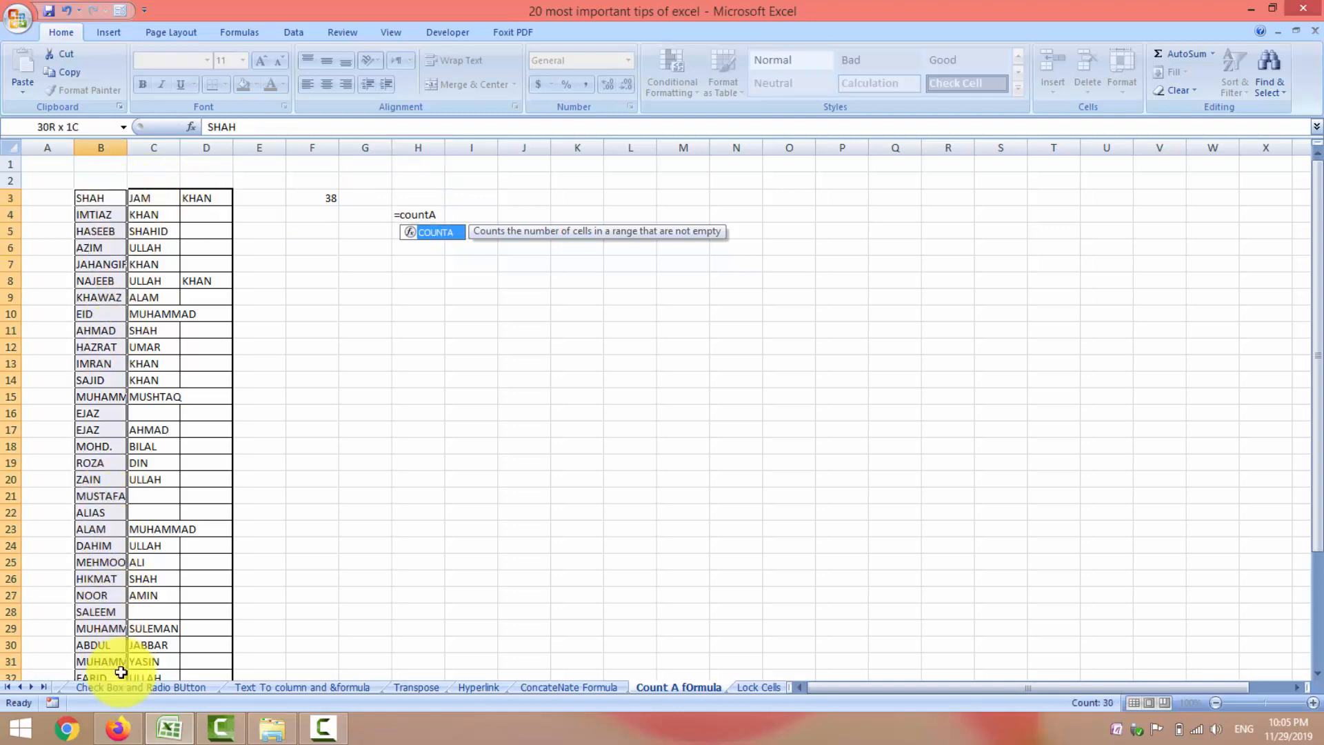
# Step: Enter =COUNTA(B3:B40) in cell H4 to count the filled cells in the first name column
pyautogui.click(423, 212)
pyautogui.write('=co')
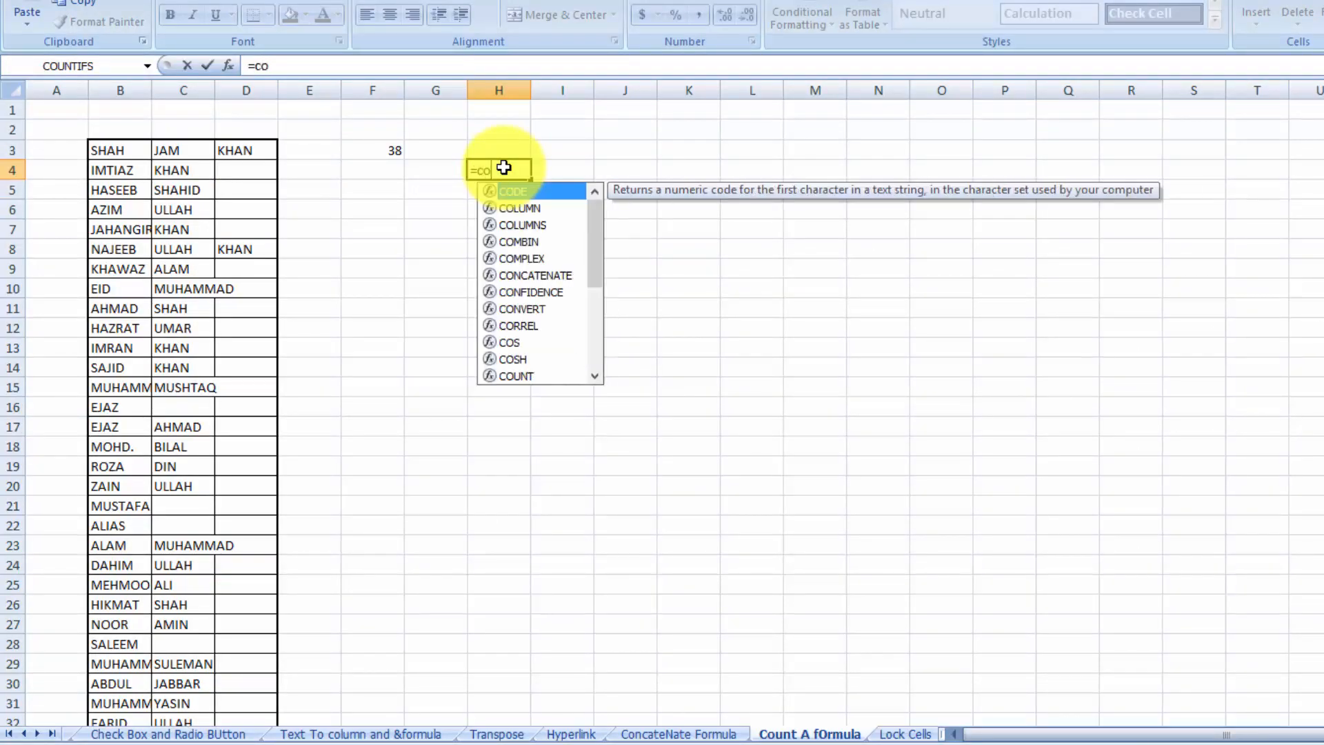
pyautogui.write('unta')
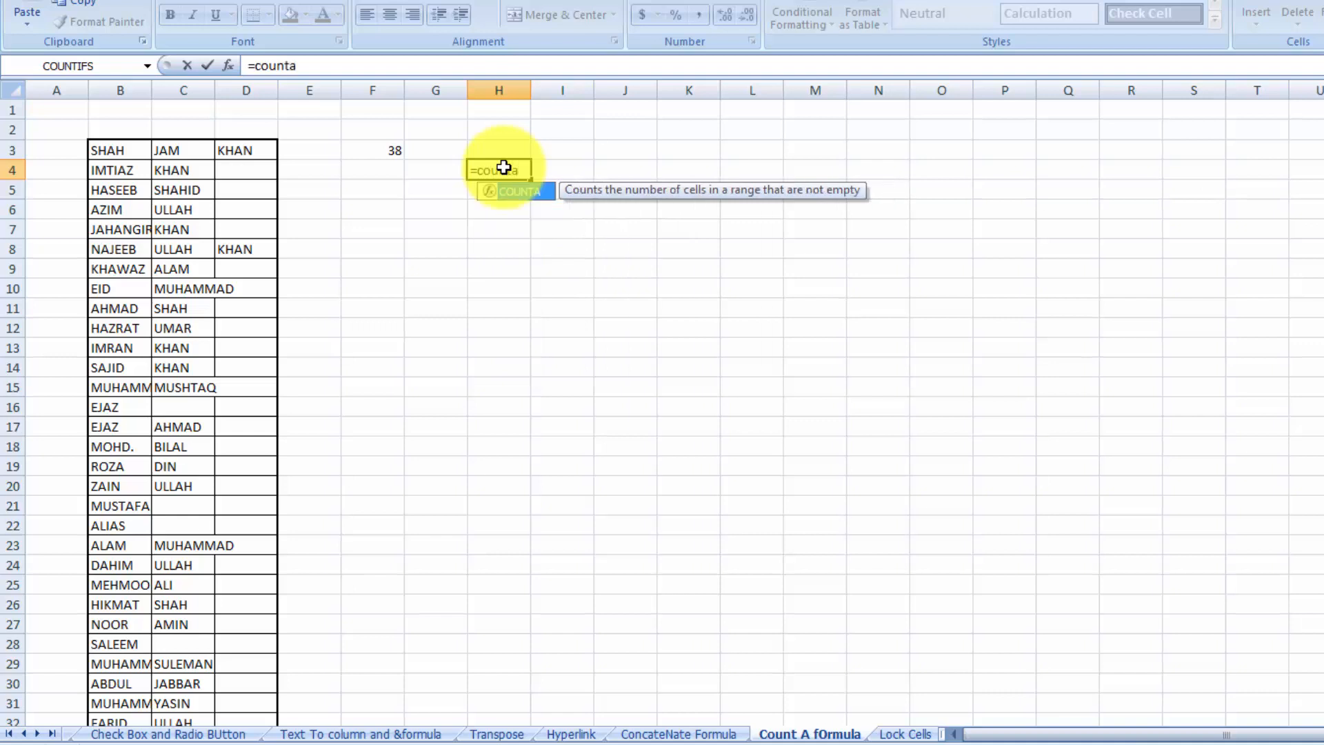
pyautogui.write('(')
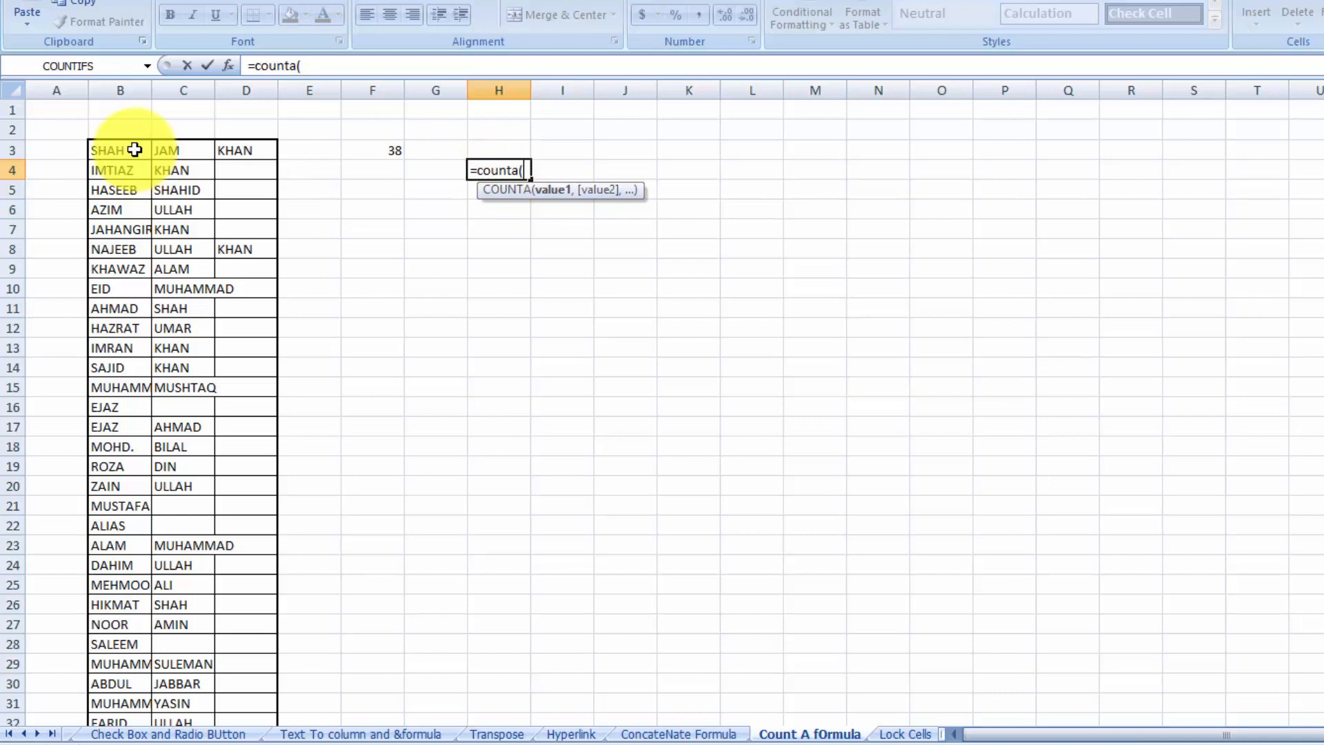
pyautogui.moveTo(135, 149); pyautogui.dragTo(131, 686)
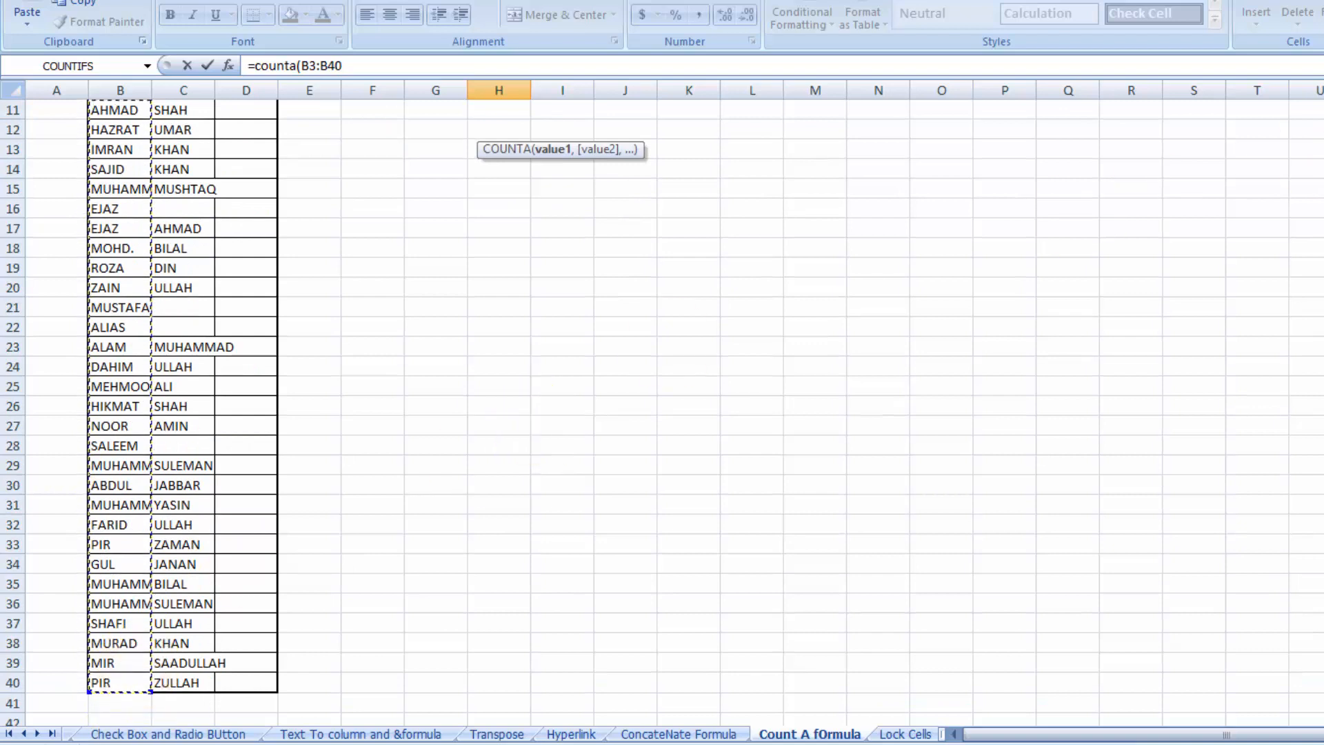
pyautogui.scroll(4, 662, 413)
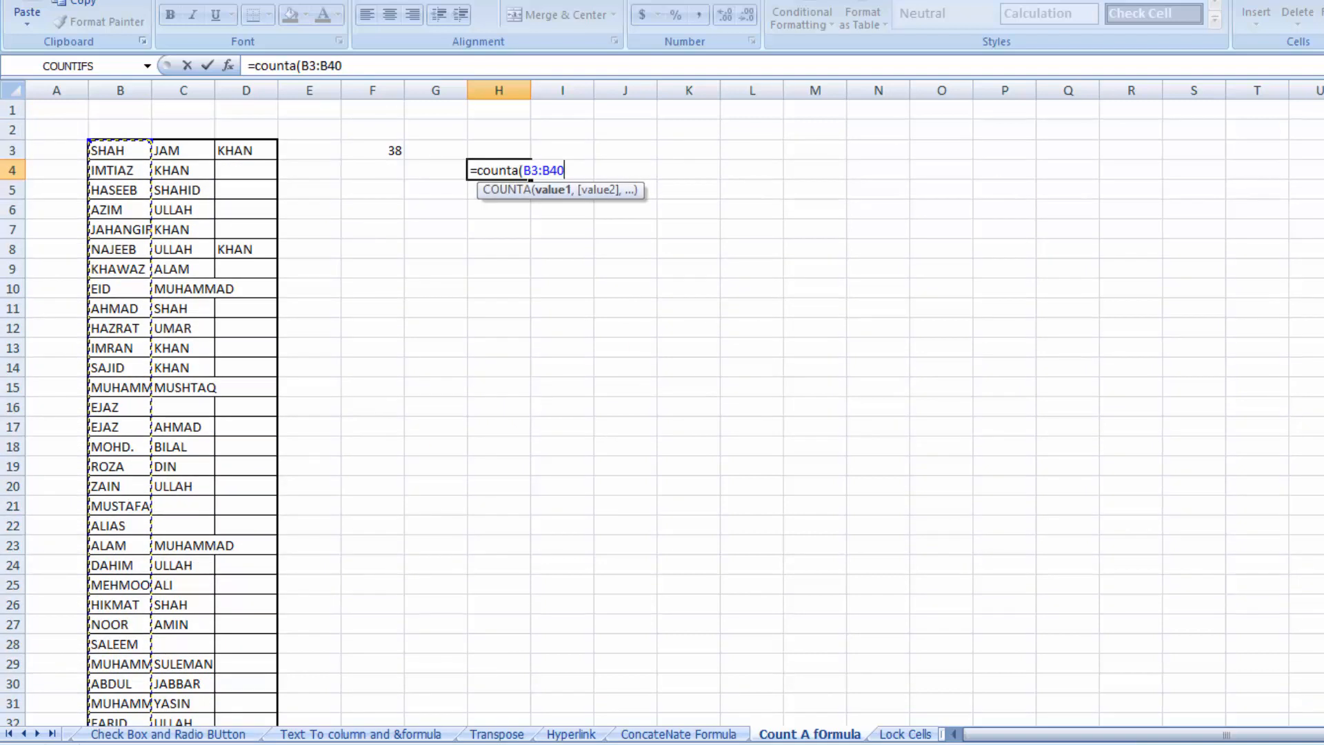
pyautogui.write(')')
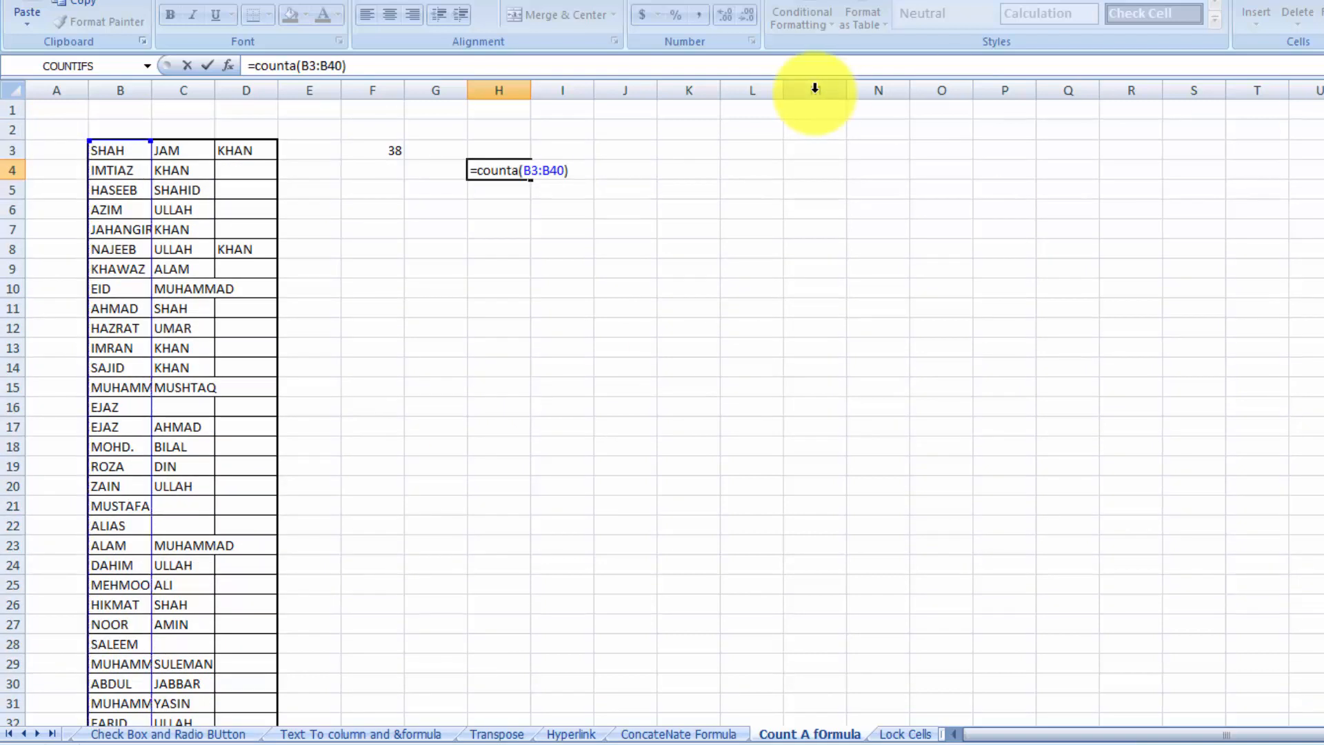
pyautogui.press('Return')
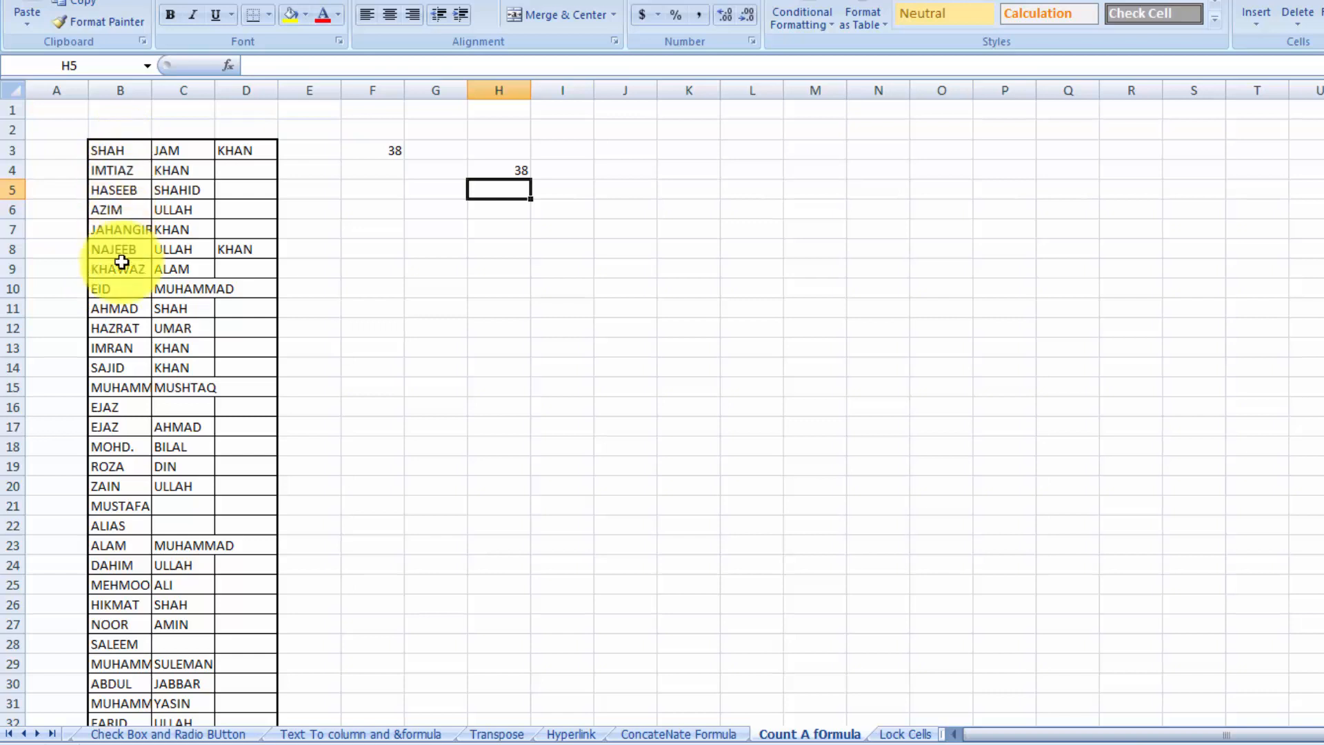
# Step: Enlarge the font of the COUNTA result in cell H4
pyautogui.click(523, 170)
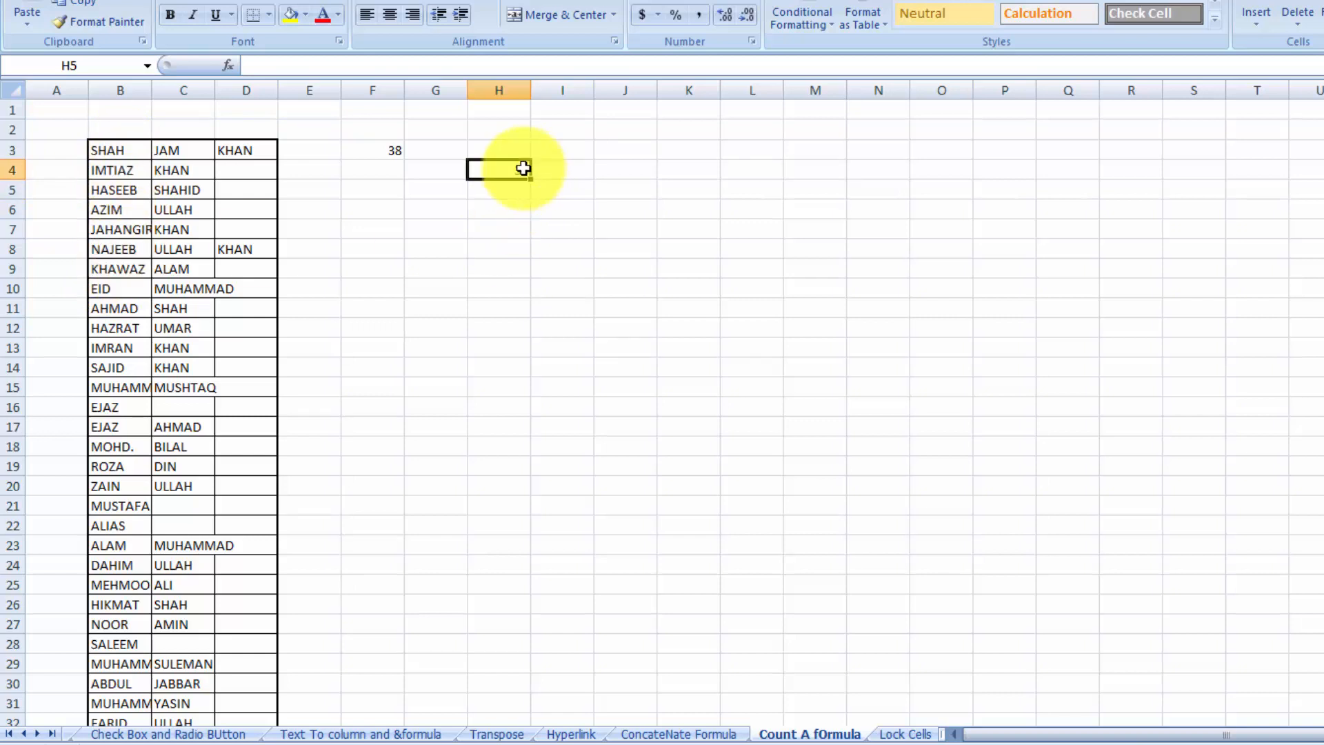
pyautogui.click(321, 2)
pyautogui.click(321, 2)
pyautogui.click(321, 2)
pyautogui.click(321, 2)
pyautogui.click(321, 2)
pyautogui.click(321, 3)
pyautogui.click(322, 2)
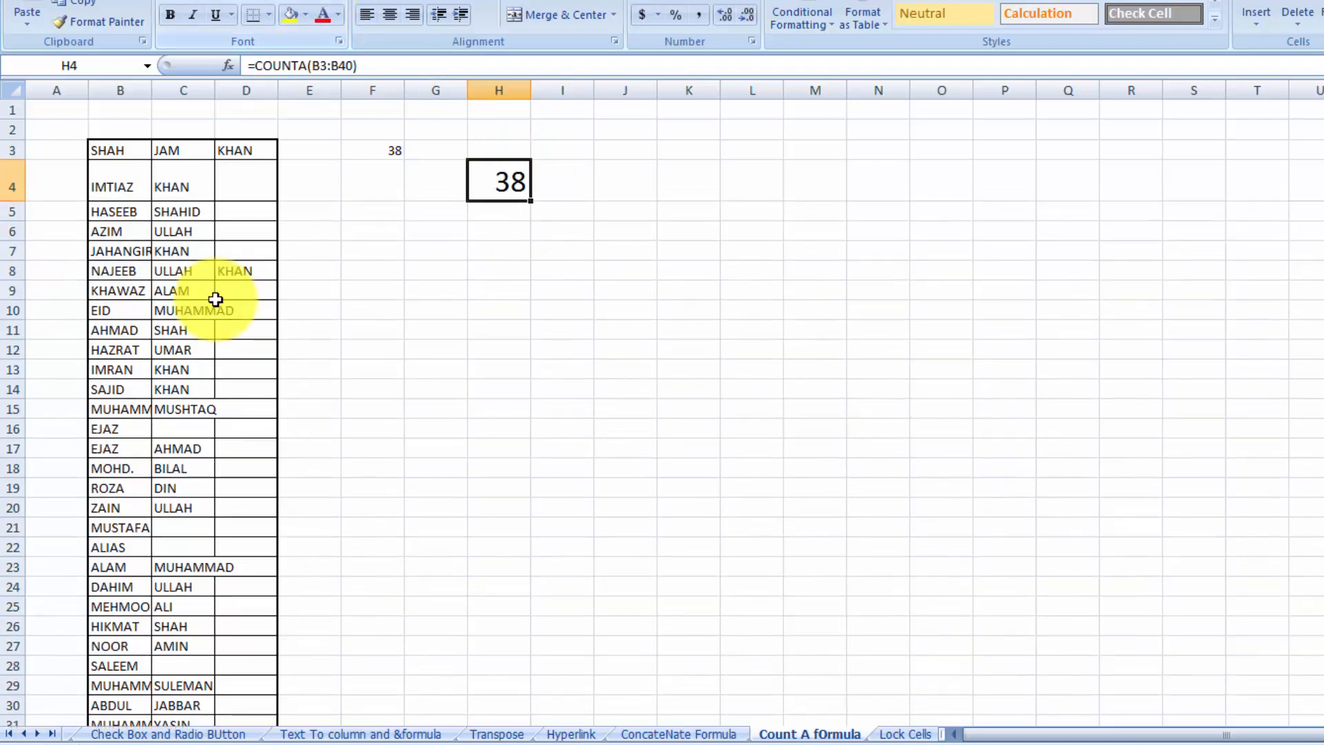
# Step: Clear the names in B8 through B12 one by one to test the COUNTA formula in H4
pyautogui.click(137, 269)
pyautogui.press('BackSpace')
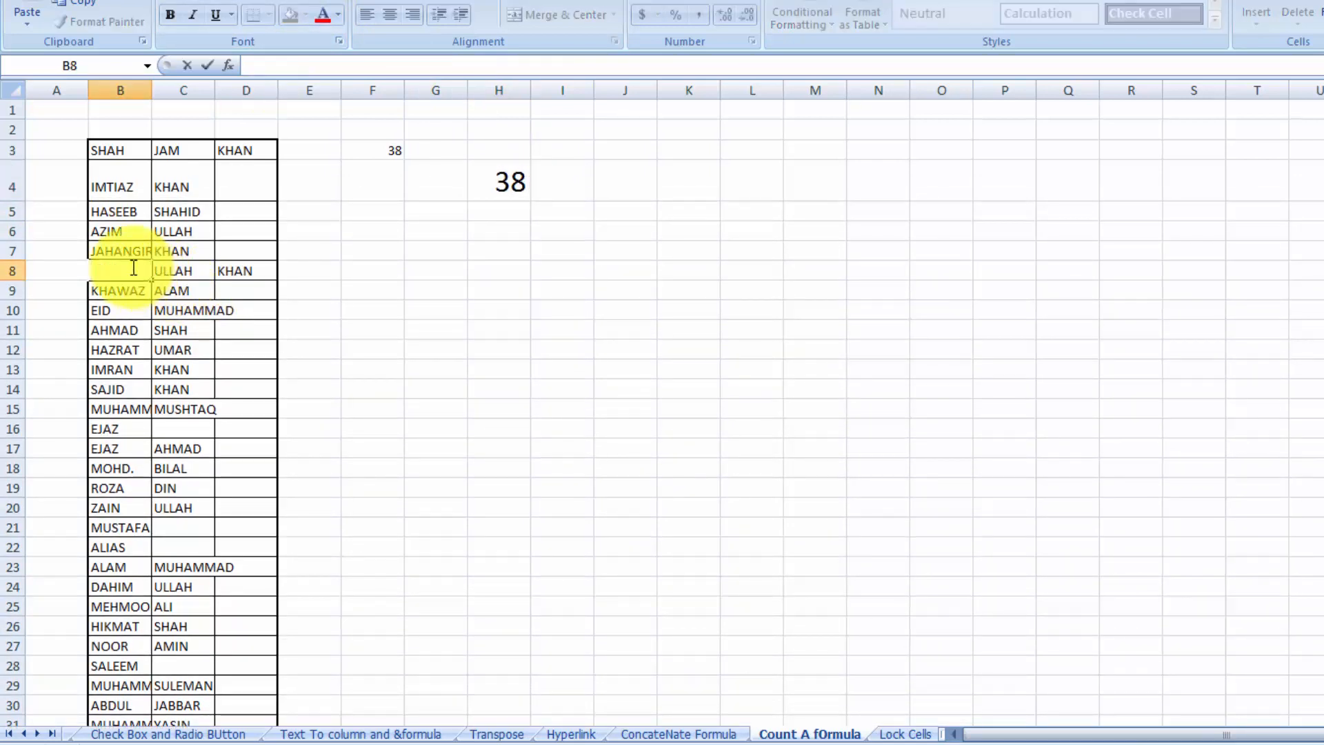
pyautogui.press('Return')
pyautogui.press('BackSpace')
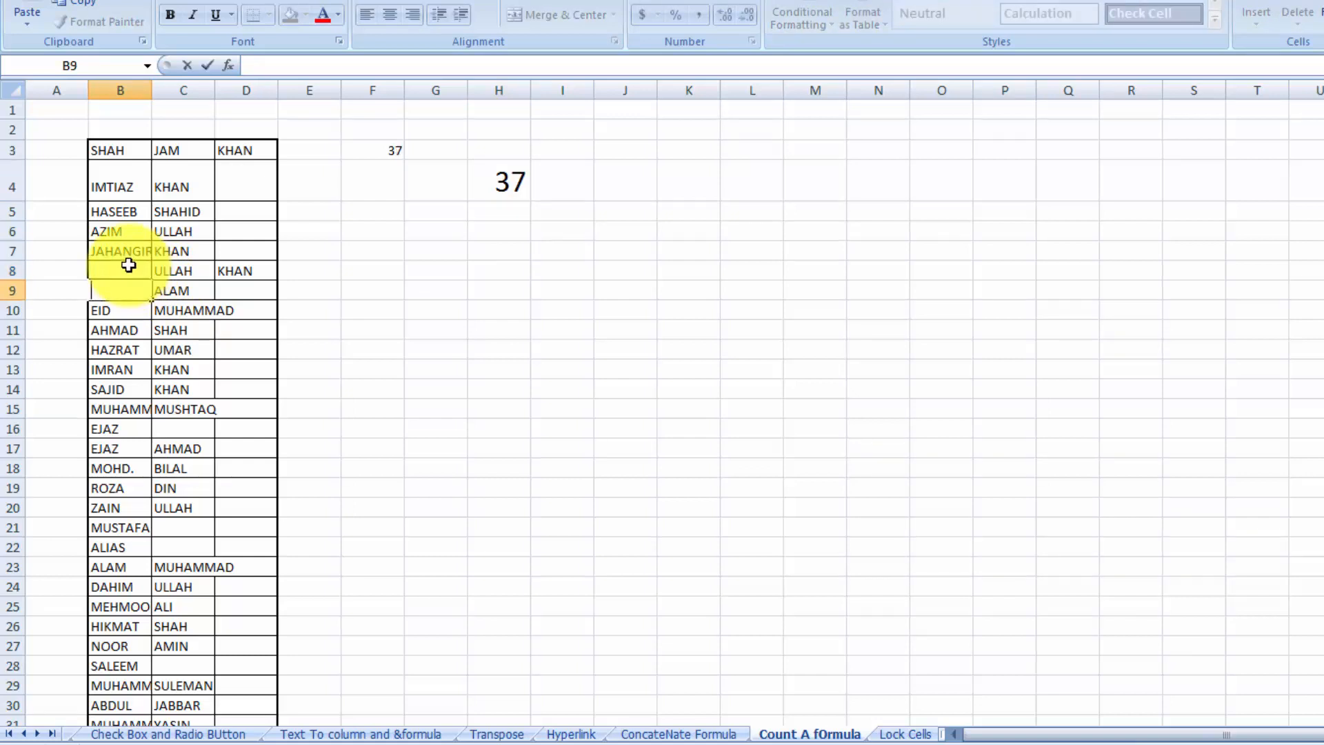
pyautogui.press('Return')
pyautogui.press('BackSpace')
pyautogui.press('Return')
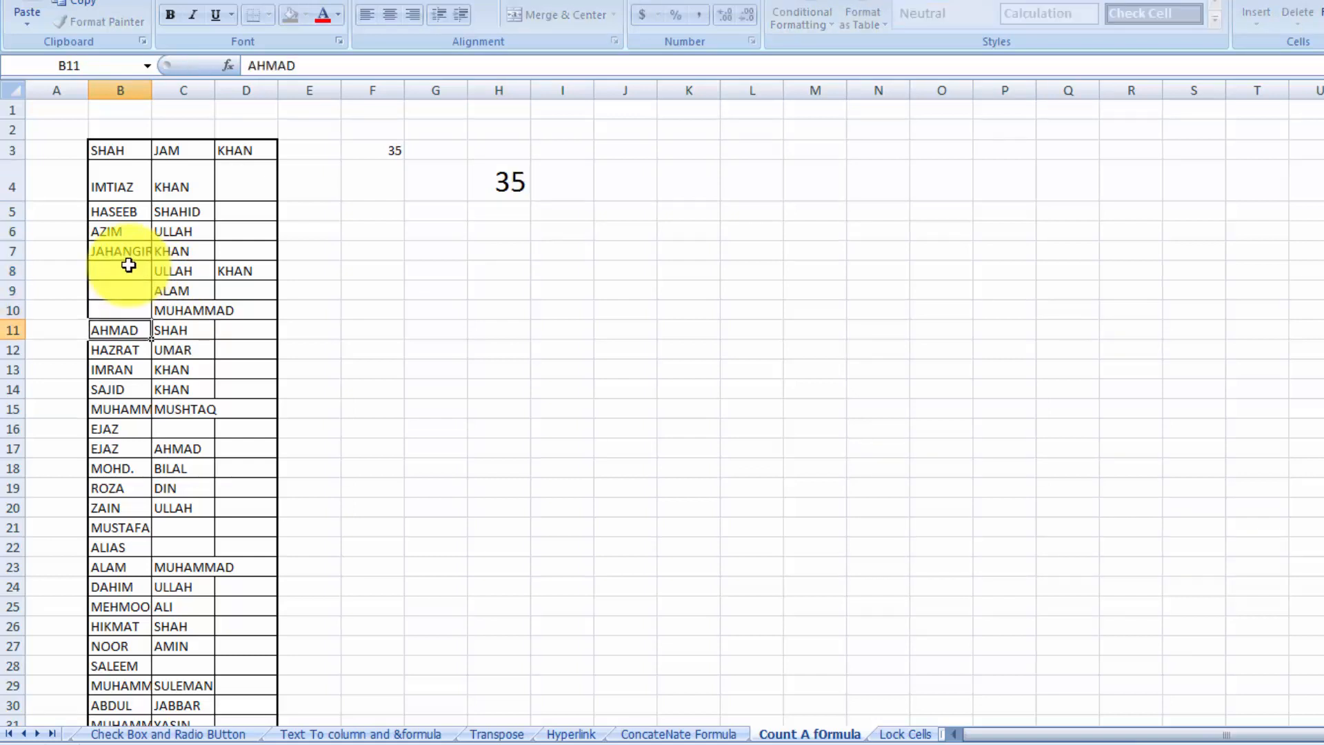
pyautogui.press('BackSpace')
pyautogui.press('Return')
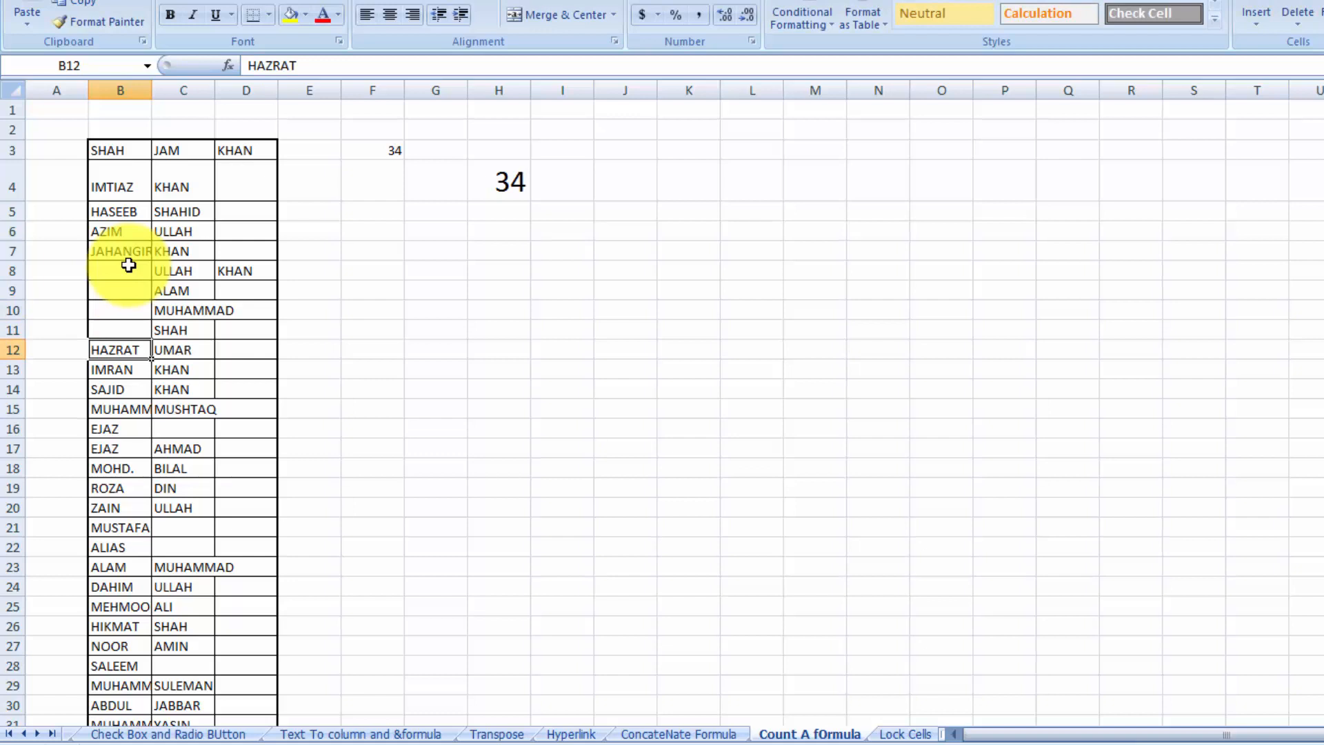
pyautogui.press('BackSpace')
pyautogui.press('Return')
pyautogui.press('BackSpace')
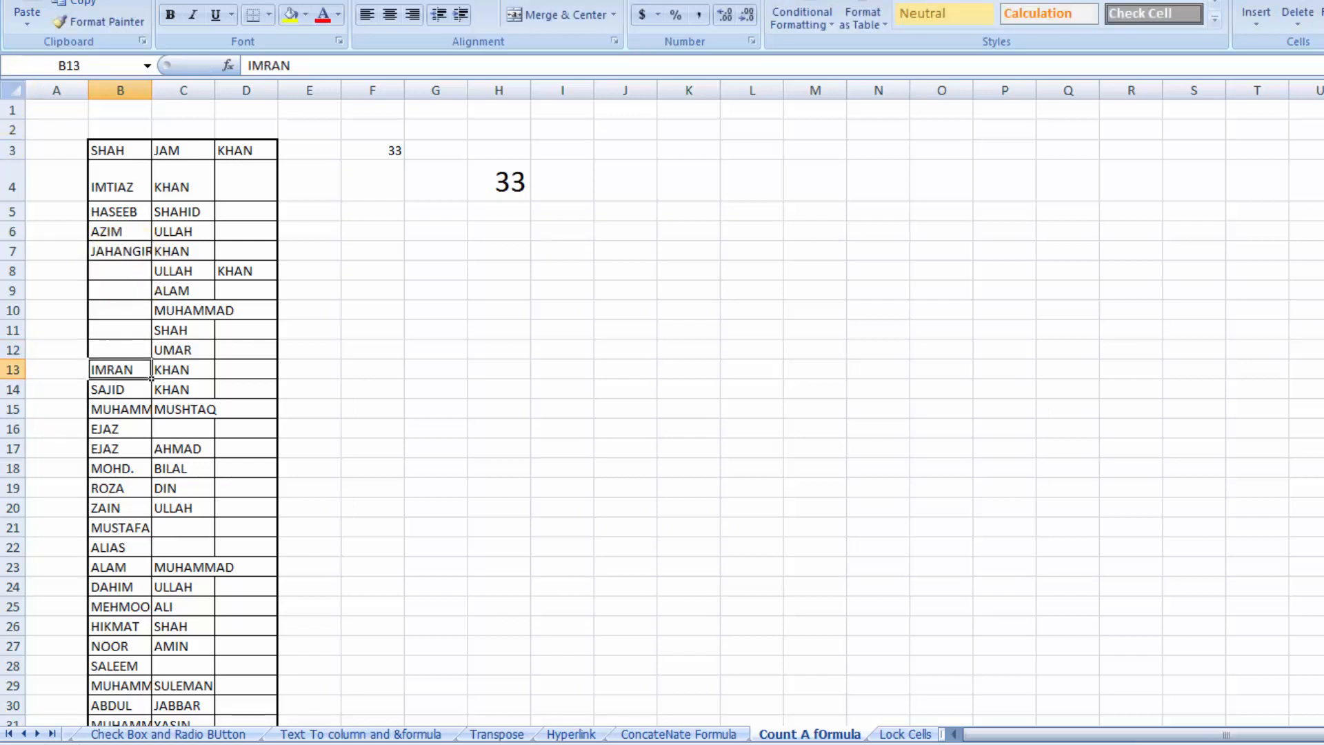
# Step: Undo the clearing of the names in B8 through B12
pyautogui.hotkey('ctrl', 'z')
pyautogui.hotkey('ctrl', 'z')
pyautogui.hotkey('ctrl', 'z')
pyautogui.hotkey('ctrl', 'z')
pyautogui.hotkey('ctrl', 'z')
pyautogui.hotkey('ctrl', 'z')
pyautogui.hotkey('ctrl', 'z')
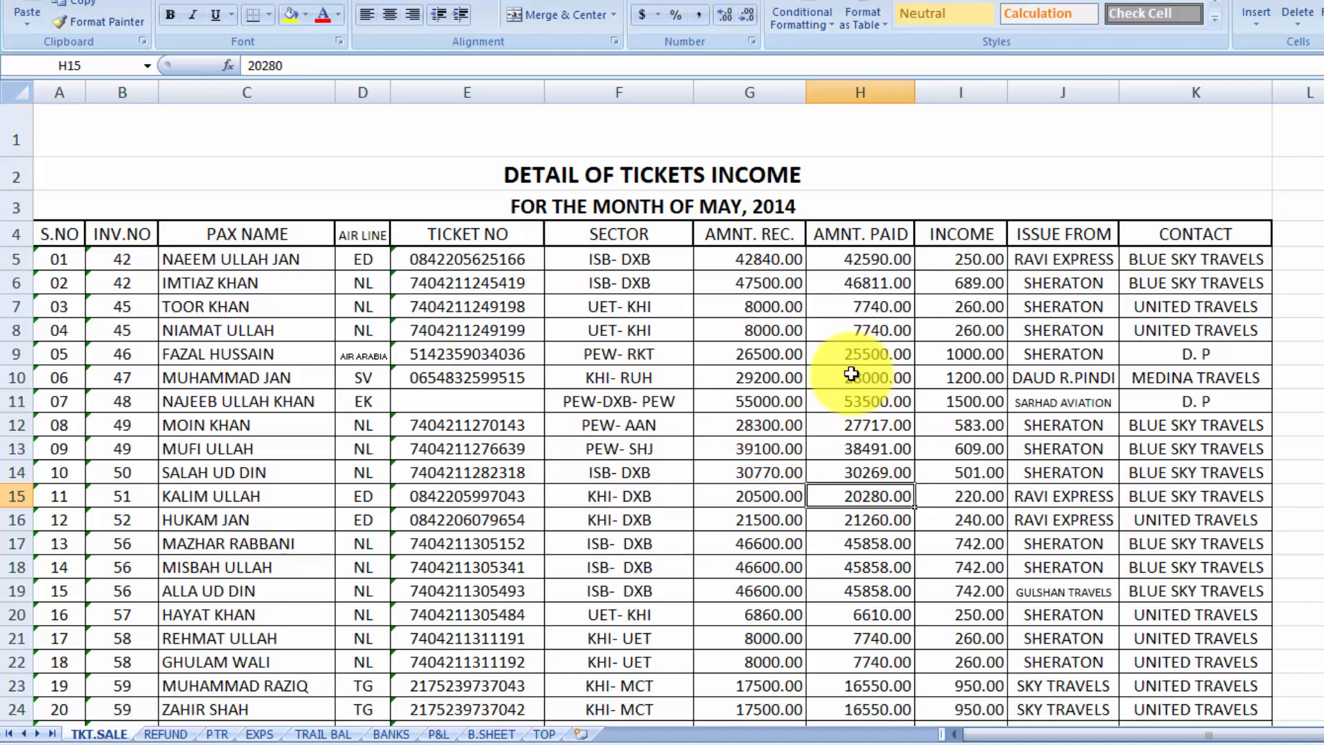
# Step: Examine the ticket income table on the TKT.SALE sheet, highlighting H10:K21 and the AMNT. REC. column from its header down to row 46
pyautogui.moveTo(845, 375); pyautogui.dragTo(1134, 635)
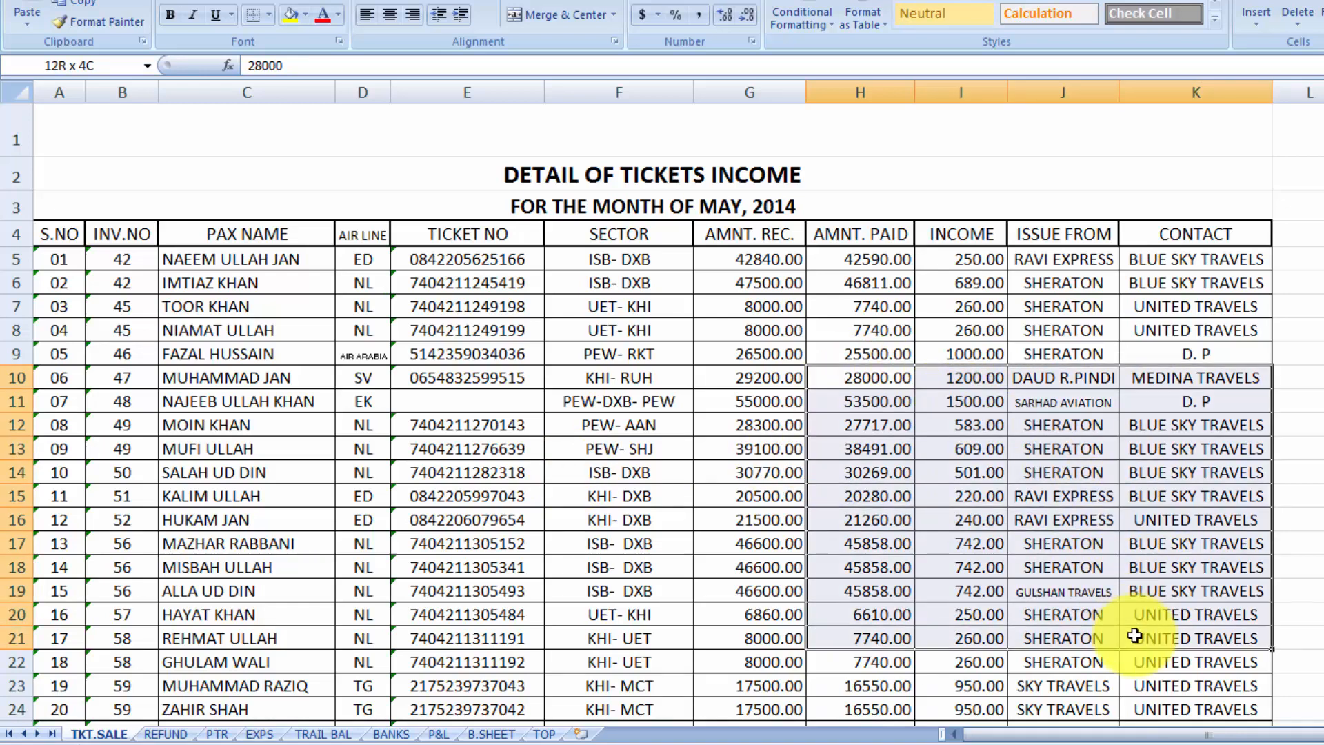
pyautogui.click(1134, 635)
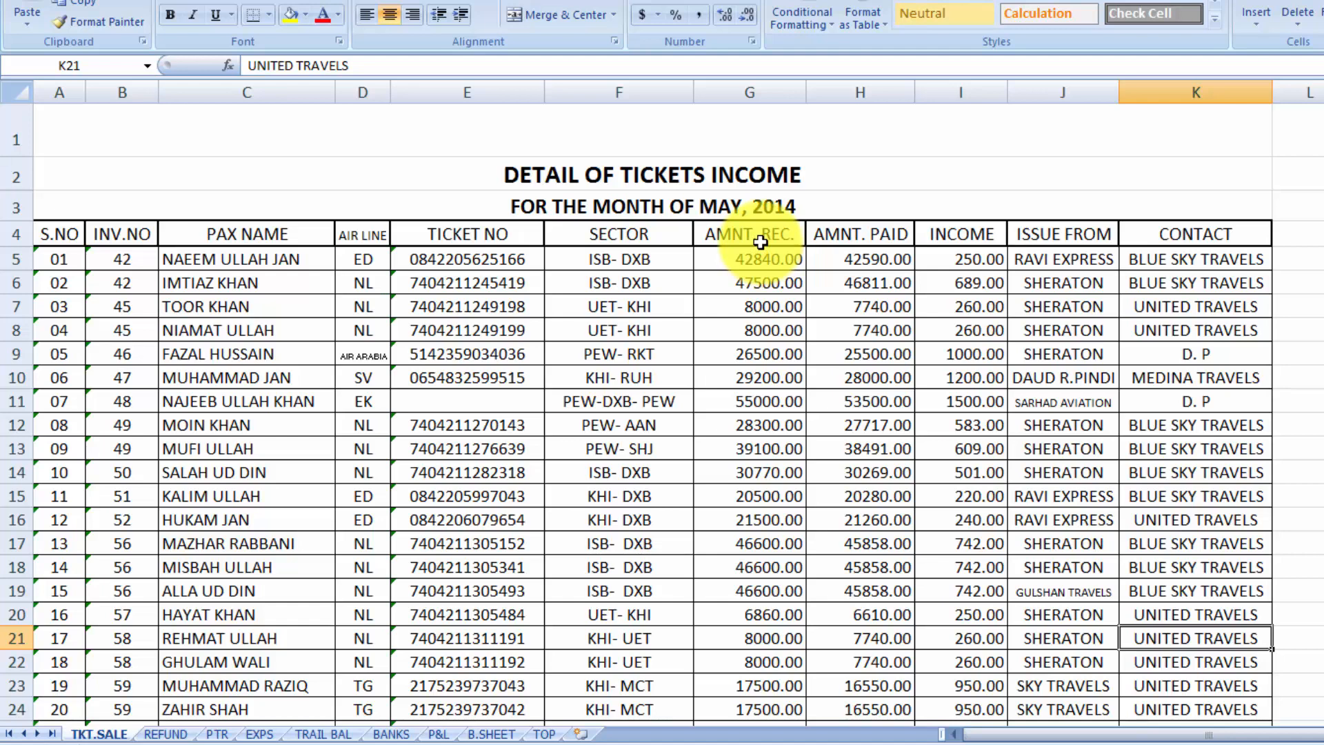
pyautogui.moveTo(758, 236); pyautogui.dragTo(790, 377)
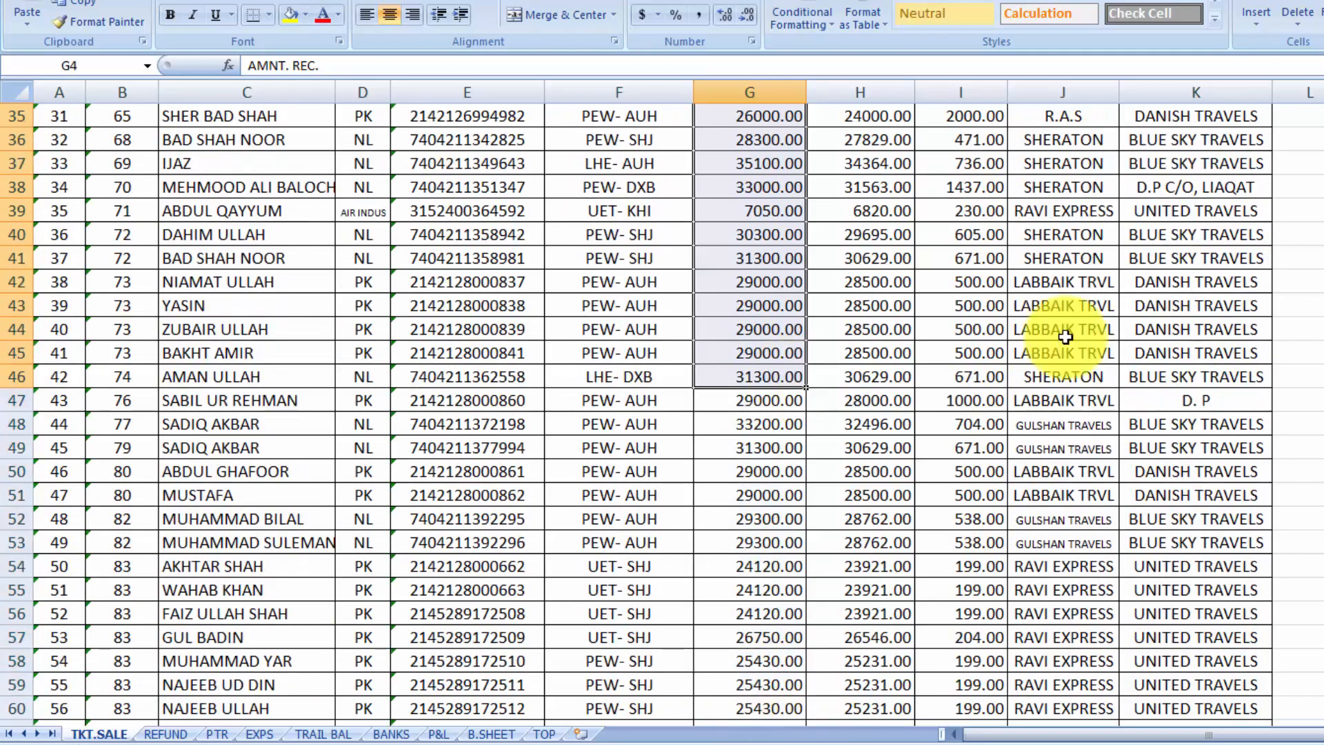
pyautogui.click(1323, 211)
pyautogui.click(1323, 207)
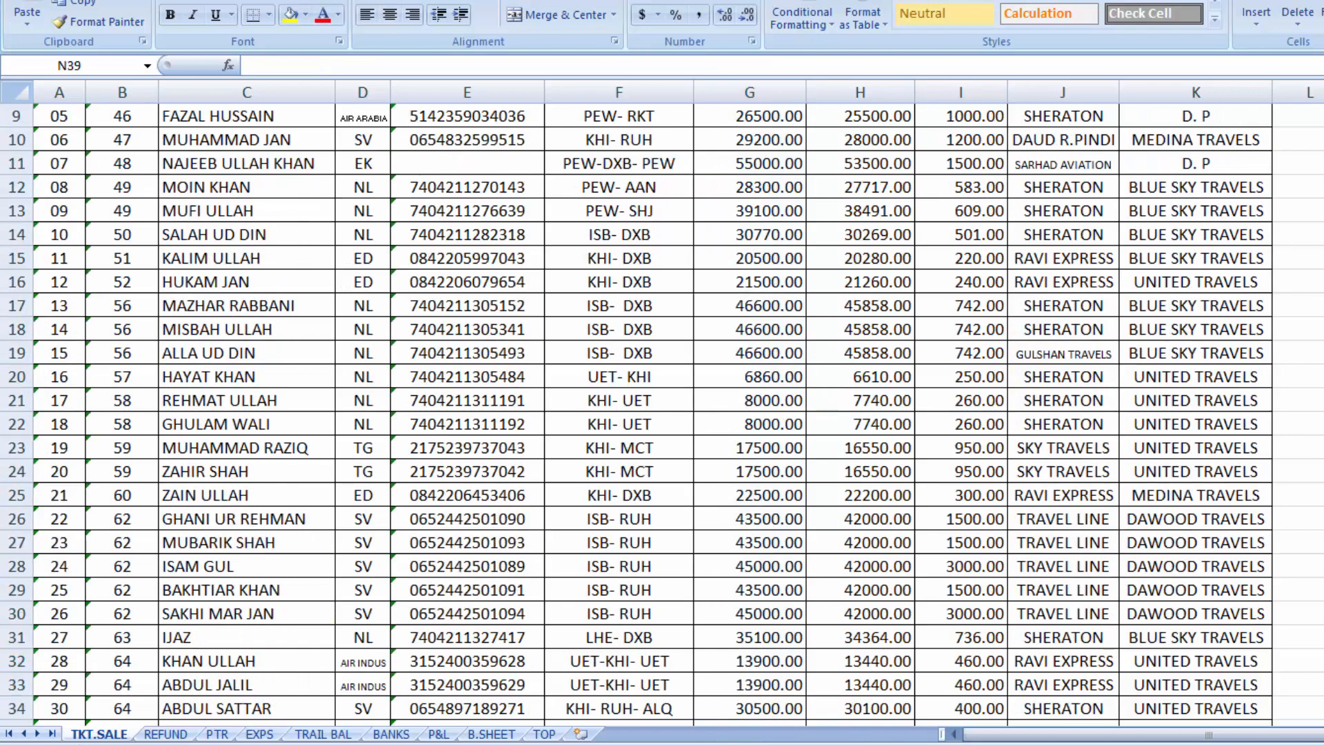
# Step: Examine the ticket income table from the AMNT. REC. header down to its last entries in row 61
pyautogui.click(1323, 207)
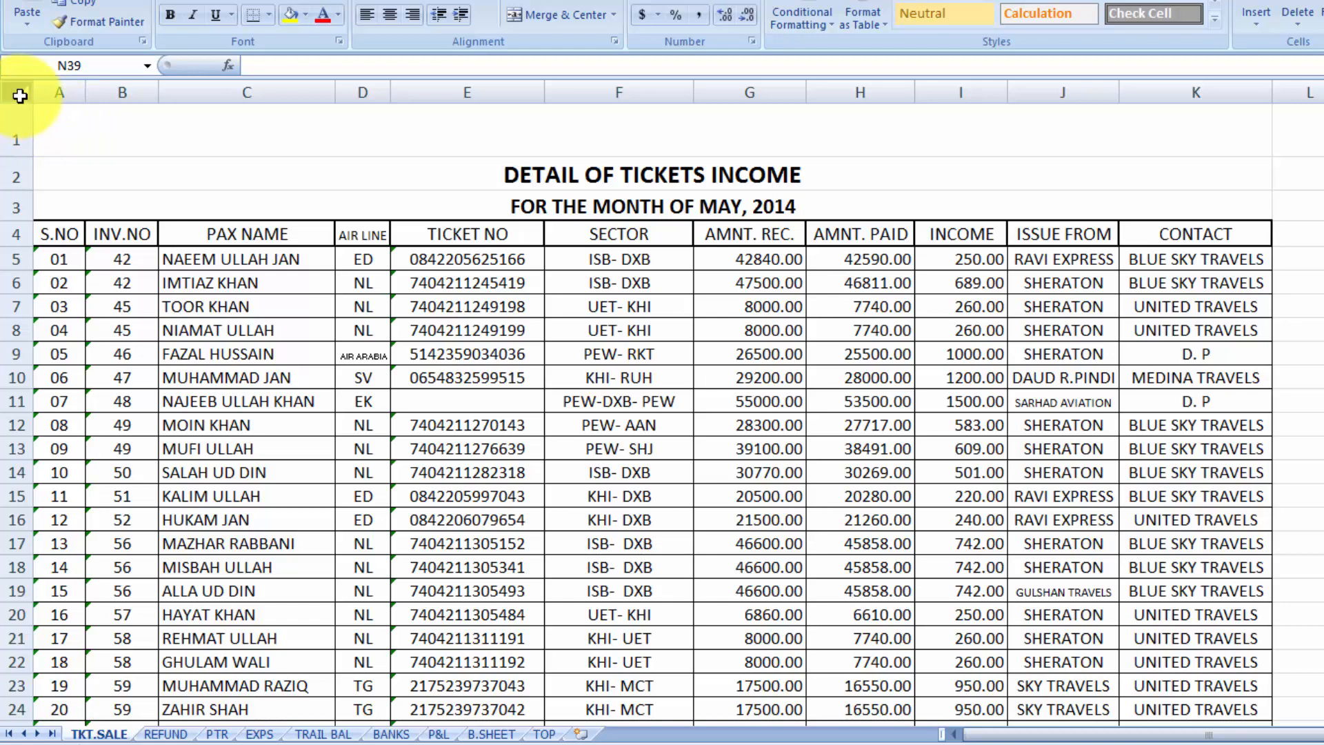
pyautogui.click(20, 95)
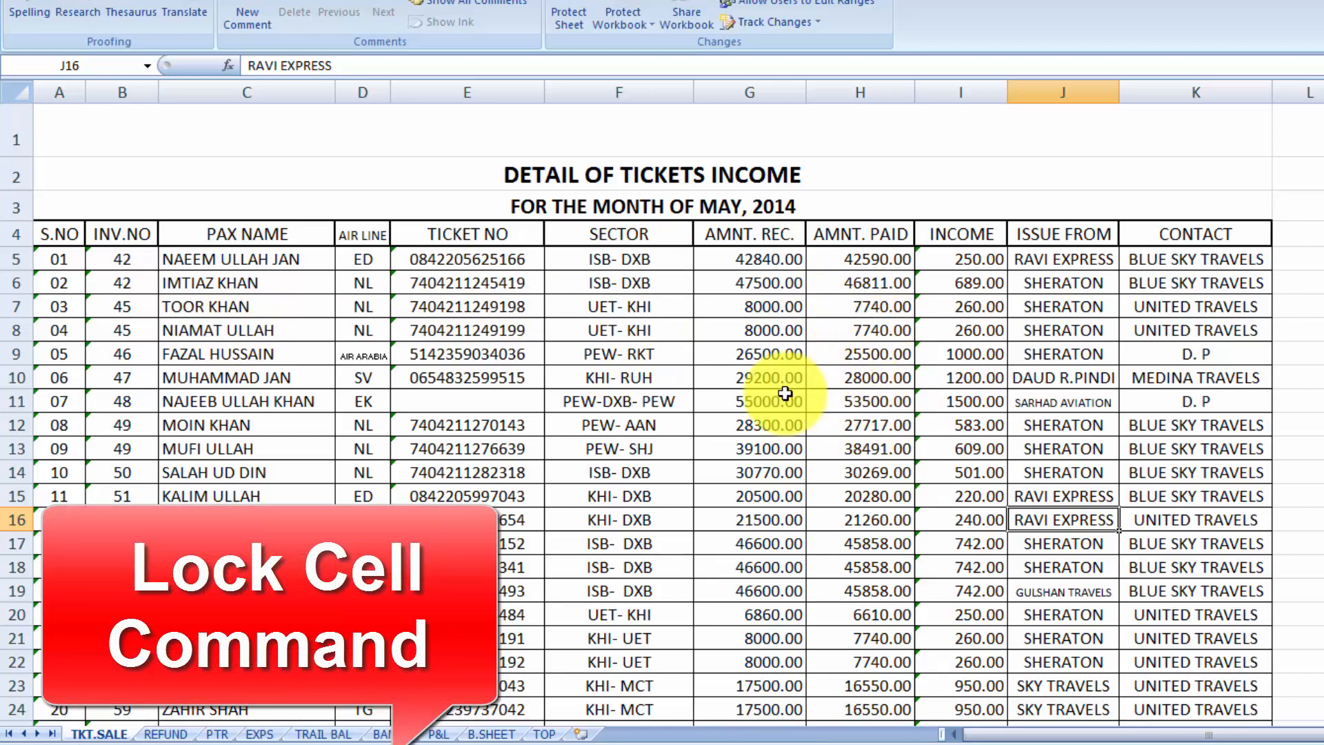
pyautogui.click(859, 392)
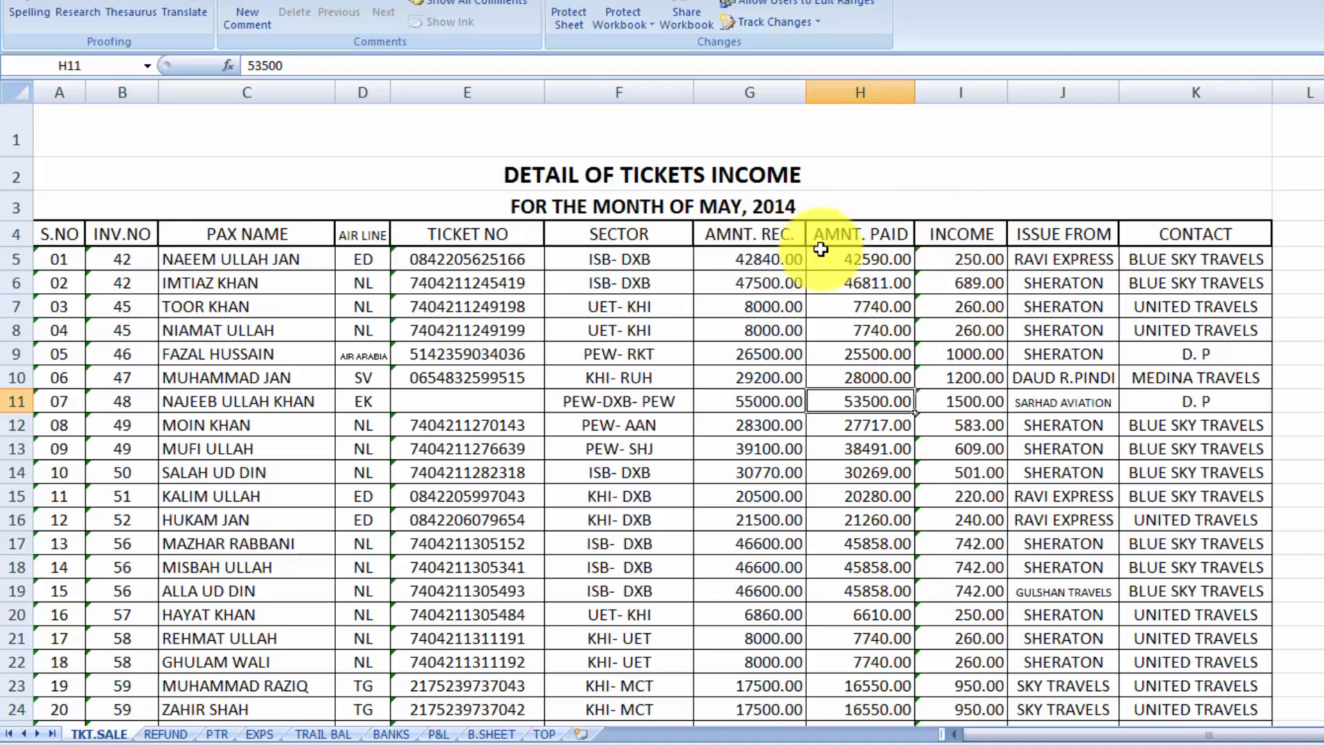
pyautogui.click(731, 235)
pyautogui.moveTo(732, 235); pyautogui.dragTo(1009, 473)
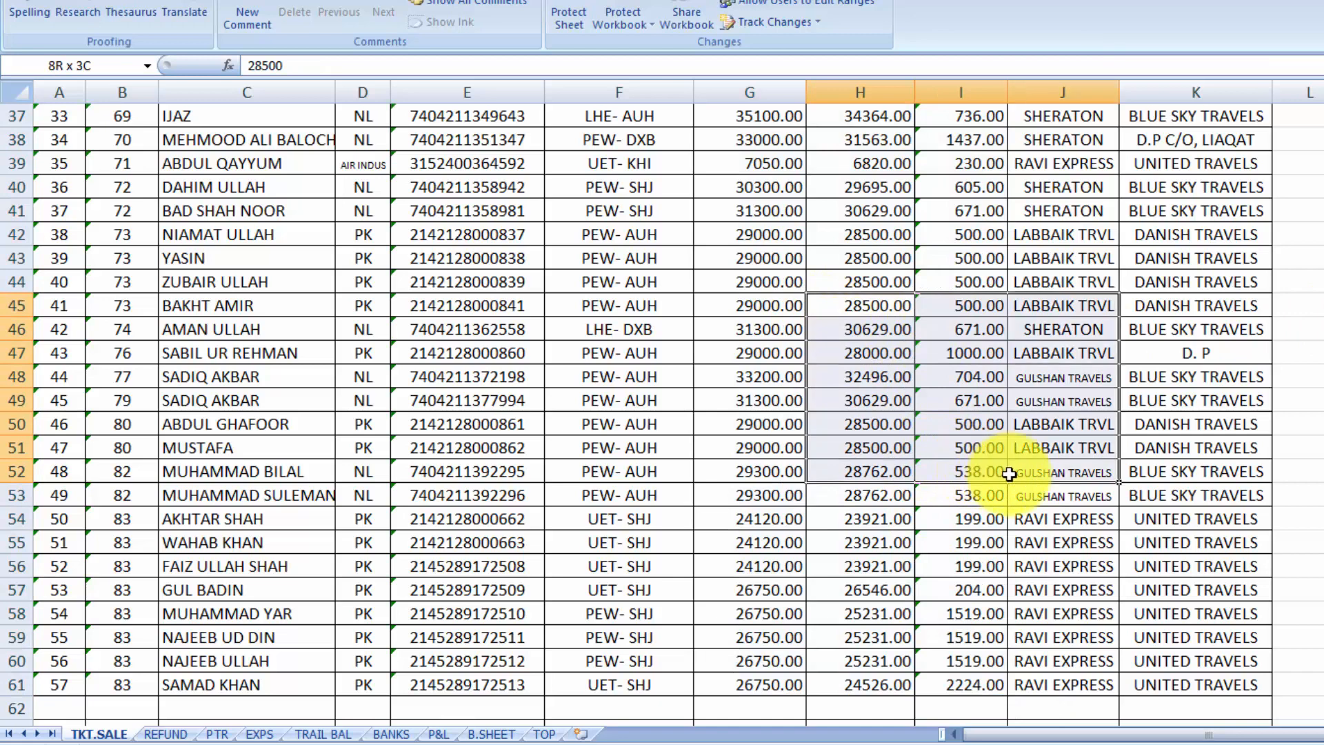
pyautogui.click(1320, 234)
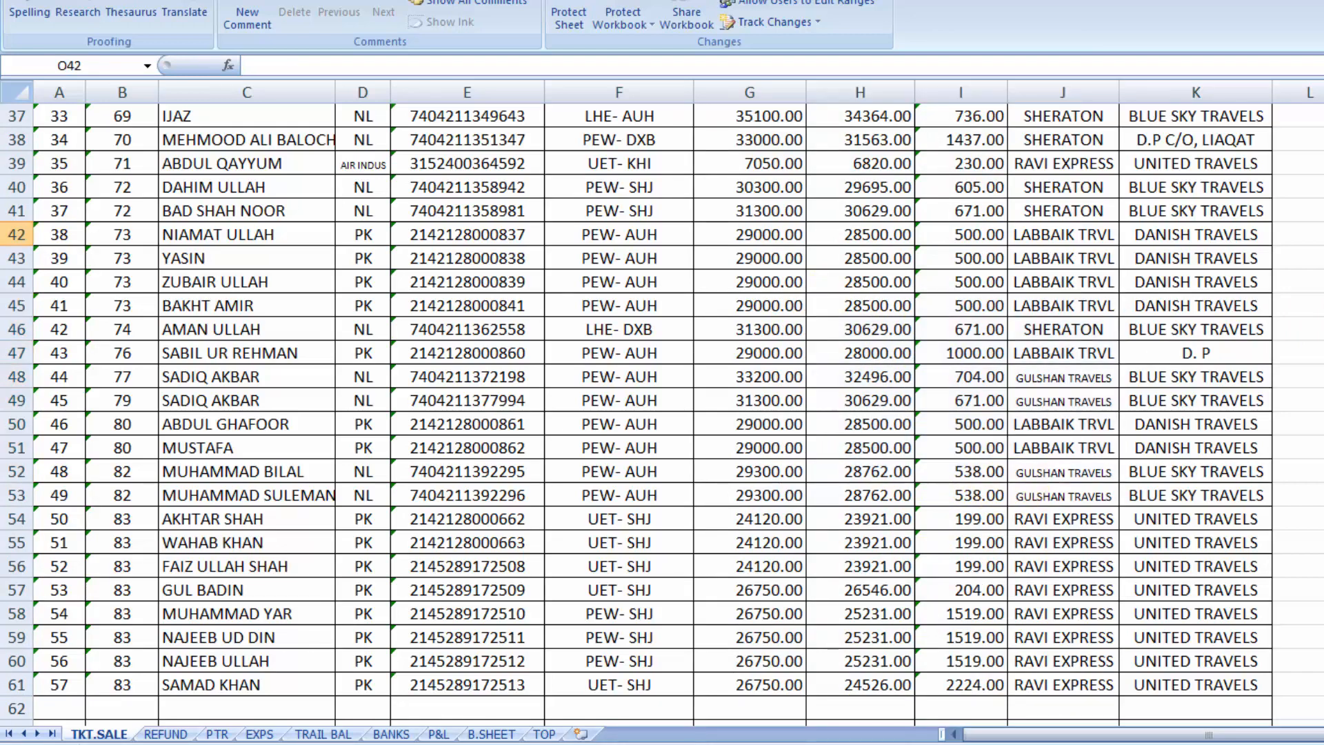
pyautogui.scroll(9, 1320, 234)
pyautogui.scroll(3, 1320, 234)
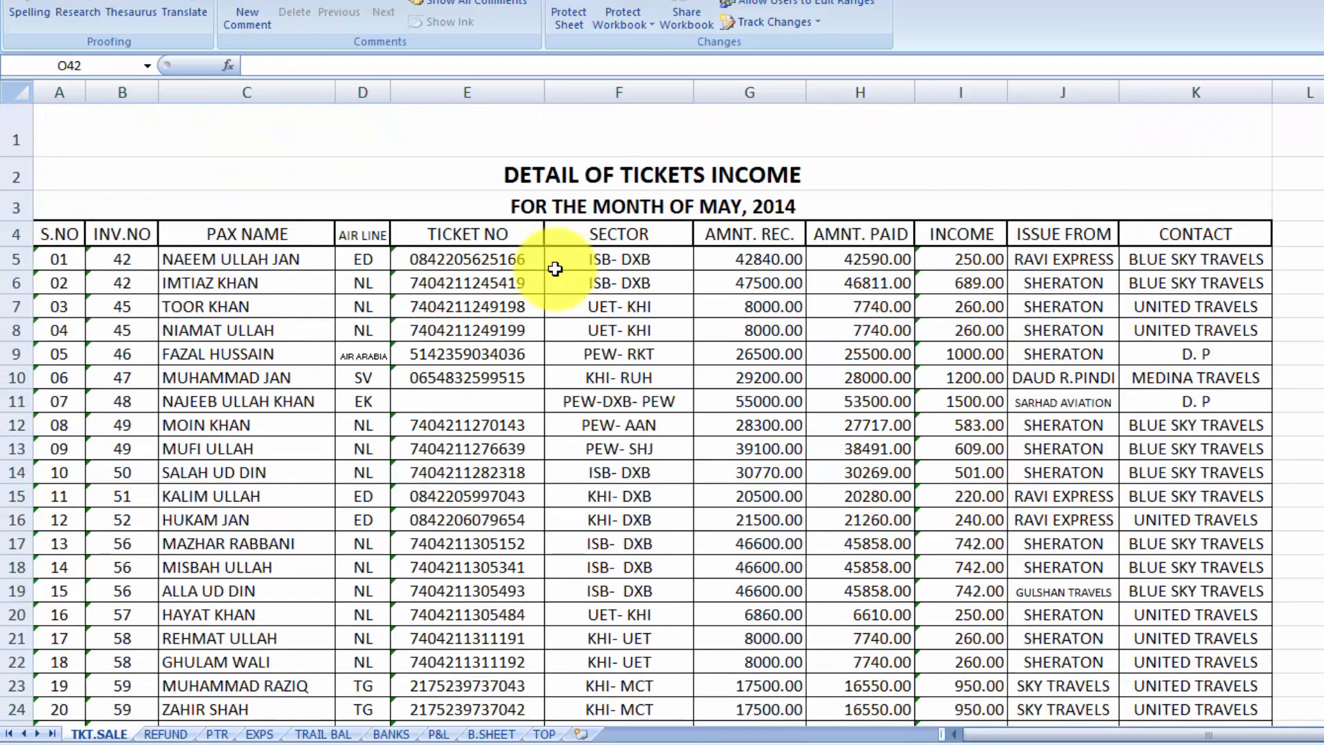
# Step: Turn off the Locked protection setting for all cells of the TKT.SALE sheet
pyautogui.click(21, 93)
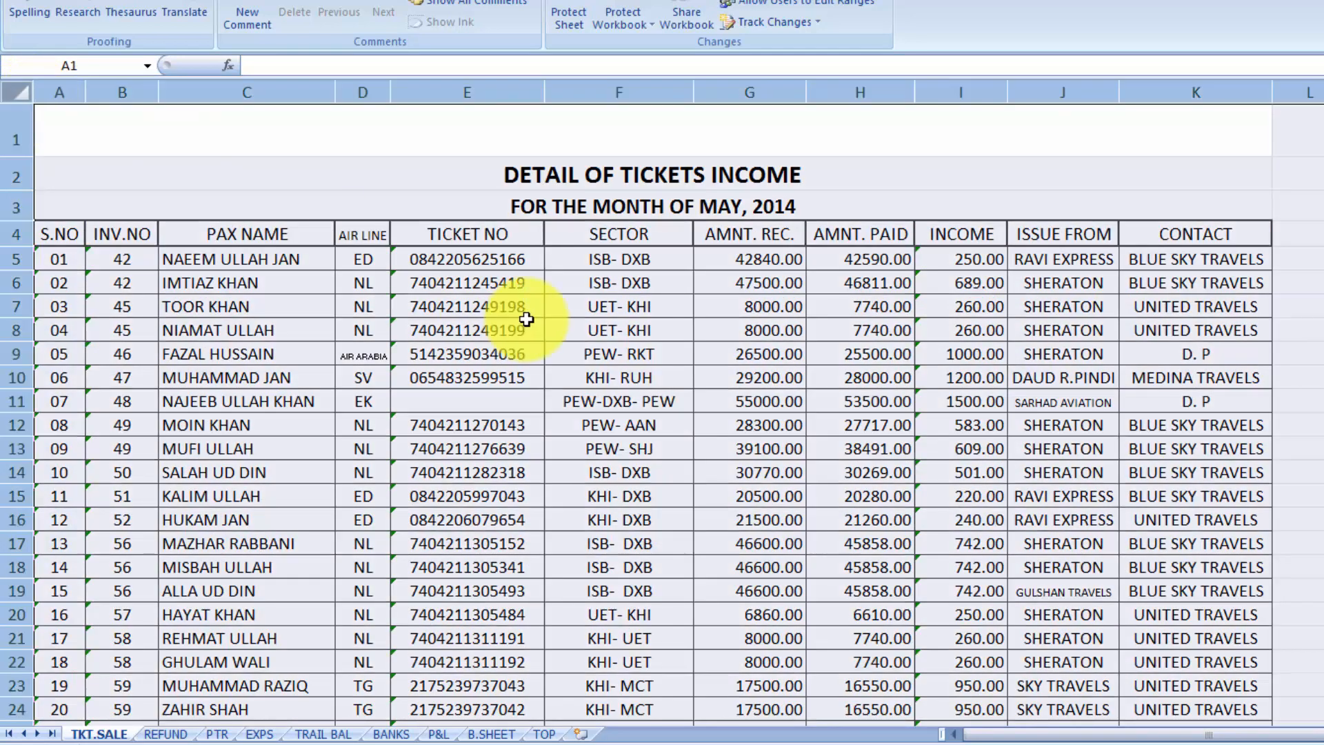
pyautogui.rightClick(801, 400)
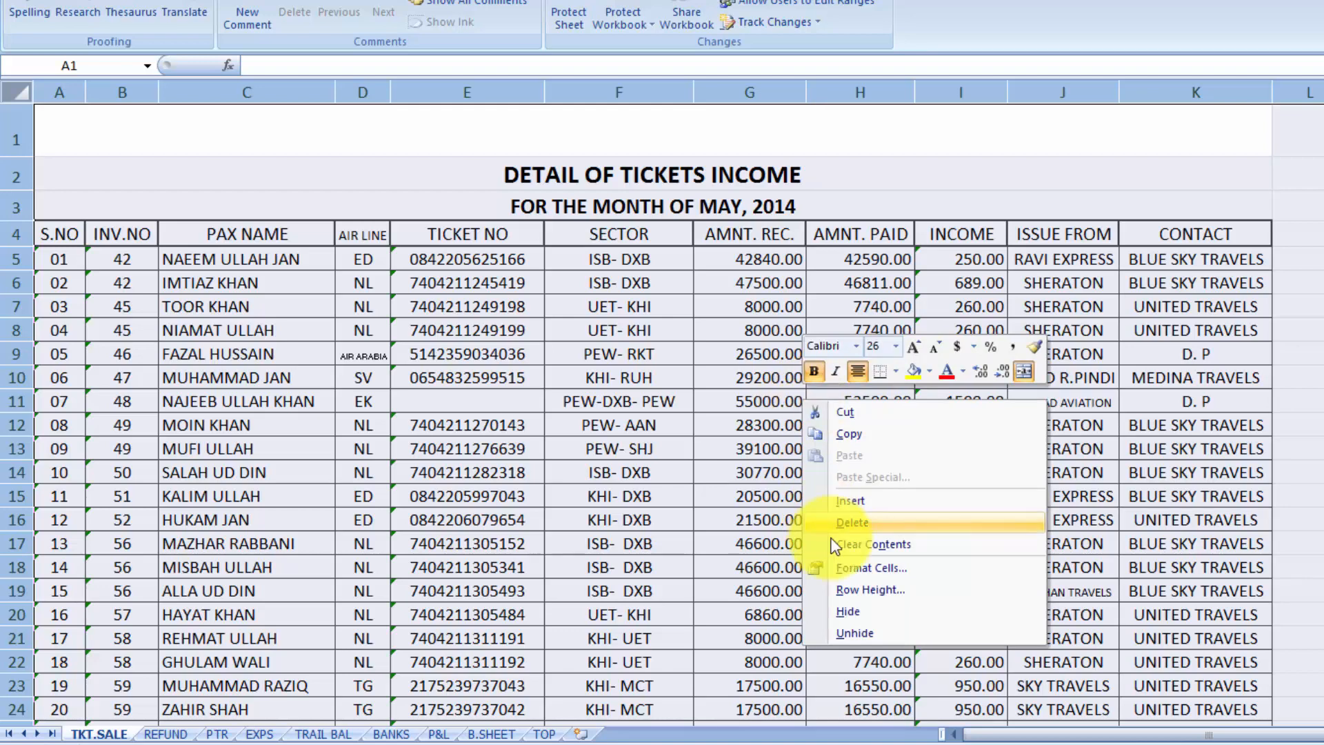
pyautogui.click(846, 567)
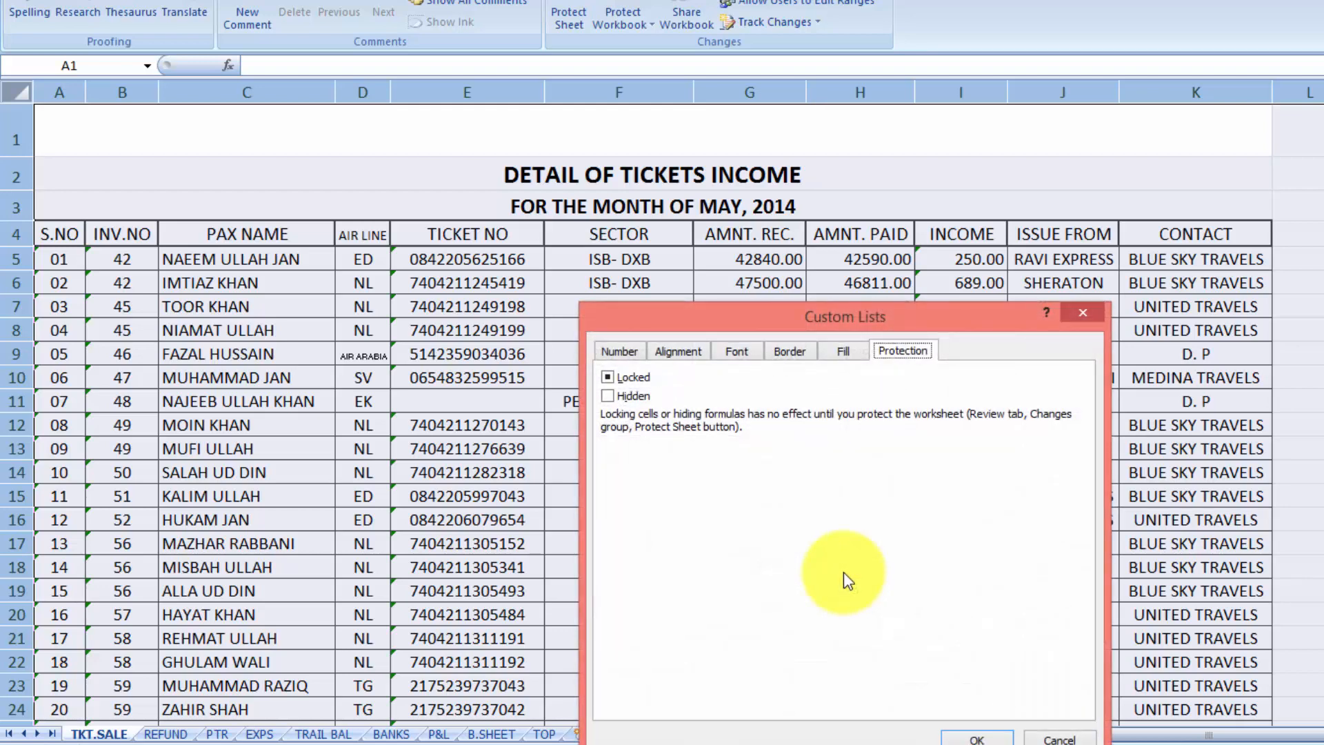
pyautogui.click(608, 377)
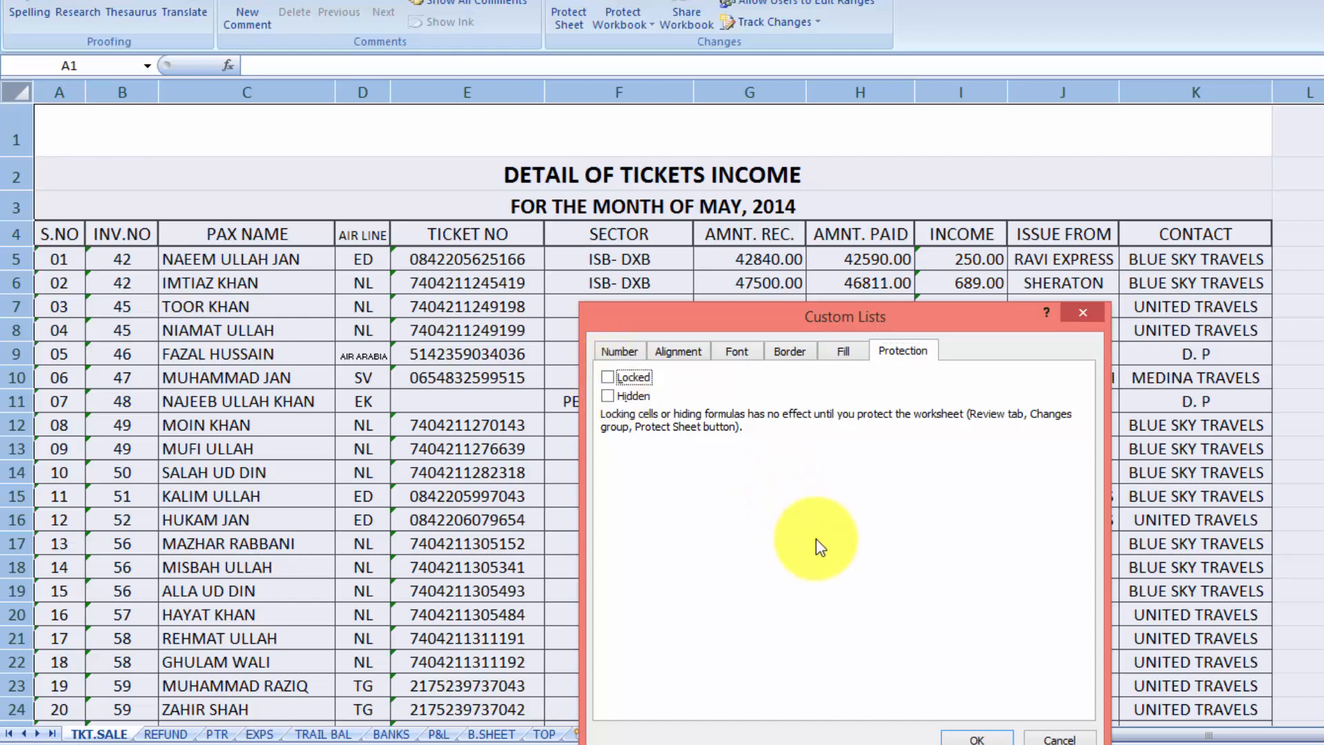
pyautogui.click(973, 739)
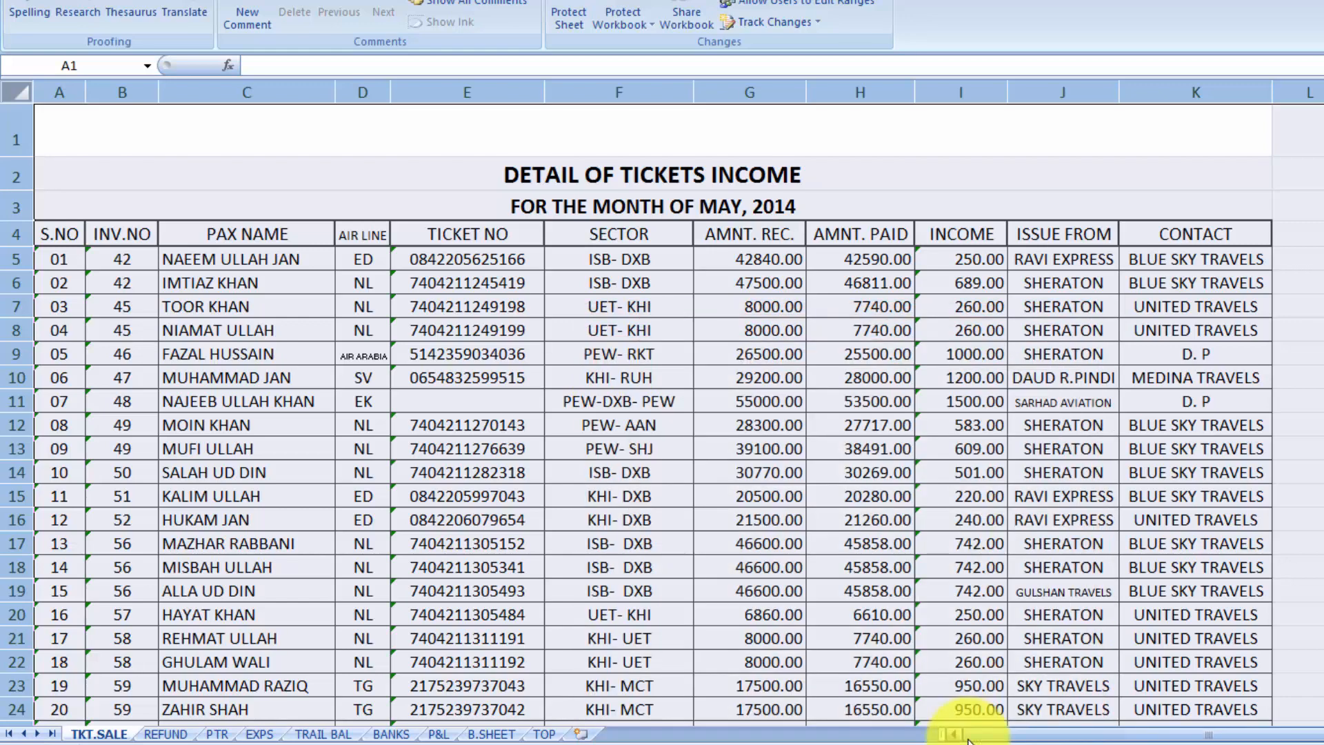
pyautogui.click(961, 446)
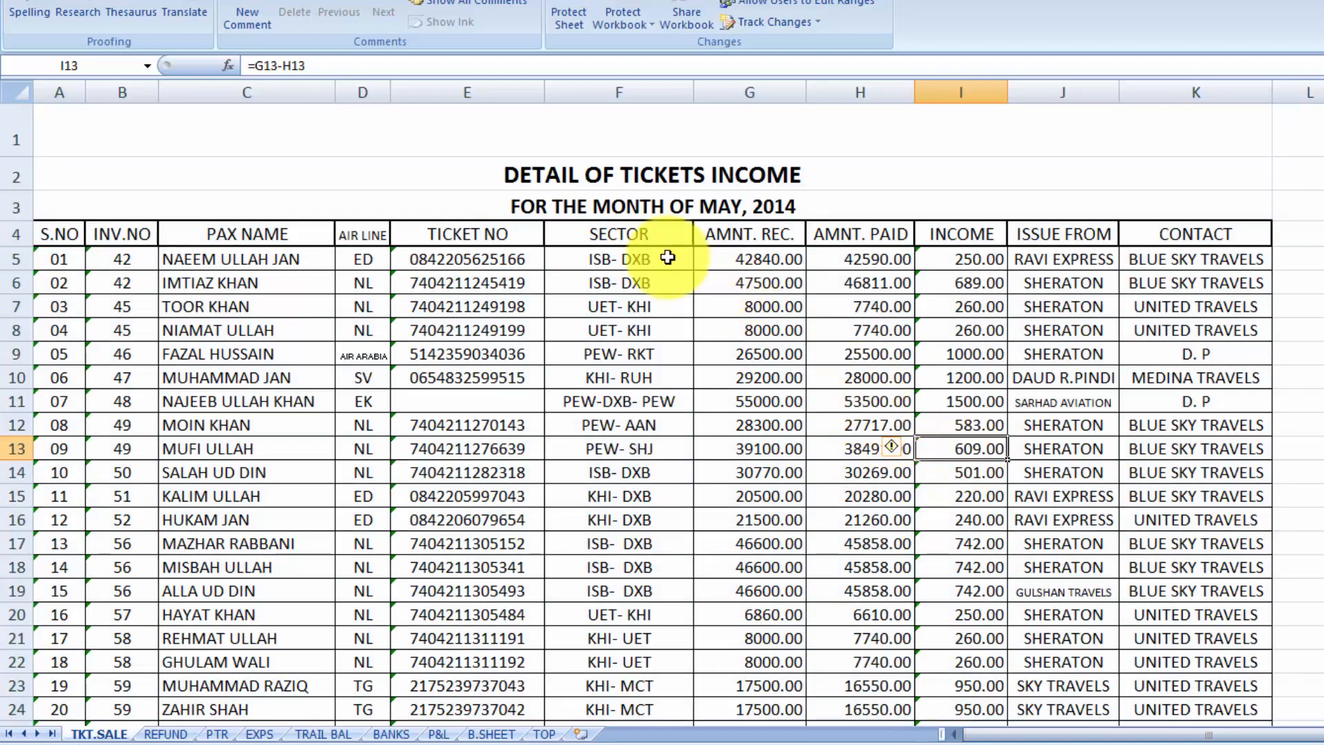
# Step: Turn on the Locked protection setting for only the AMNT. REC. column, G4:G61
pyautogui.moveTo(714, 239); pyautogui.dragTo(751, 615)
pyautogui.rightClick(743, 345)
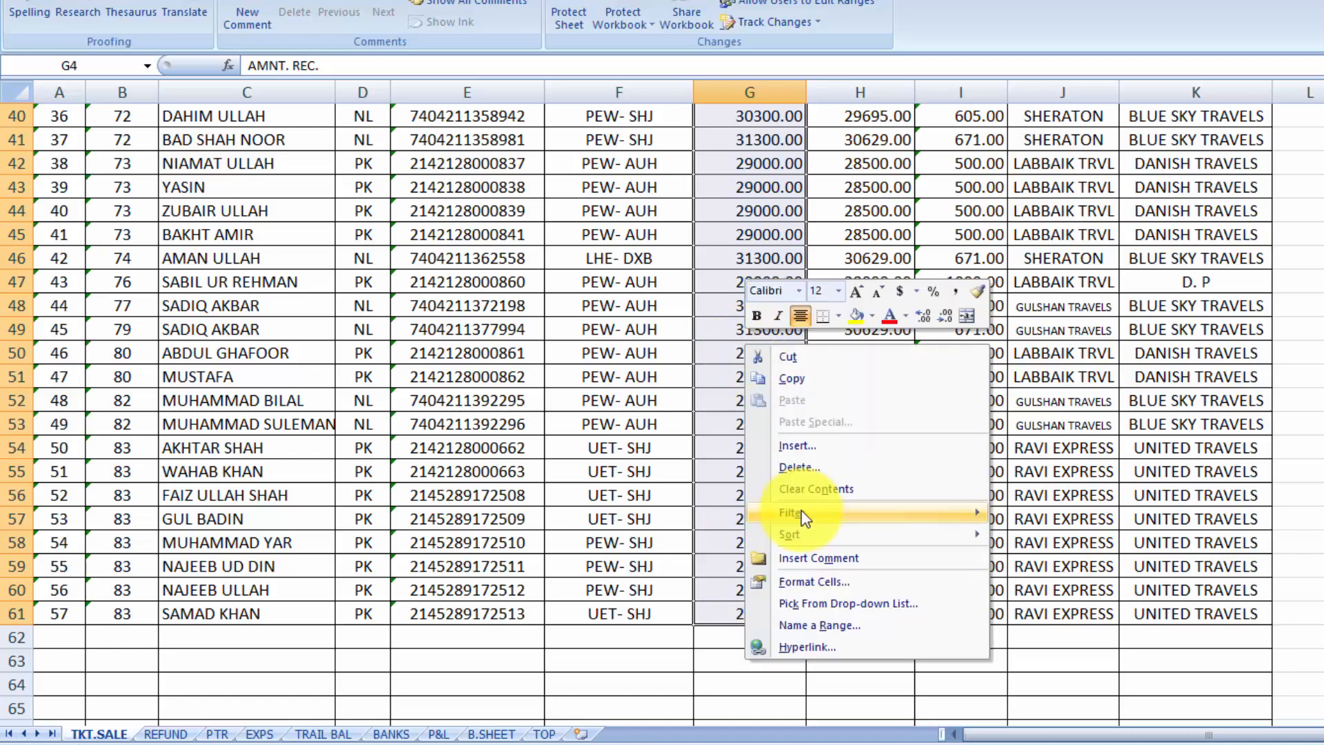
pyautogui.click(810, 582)
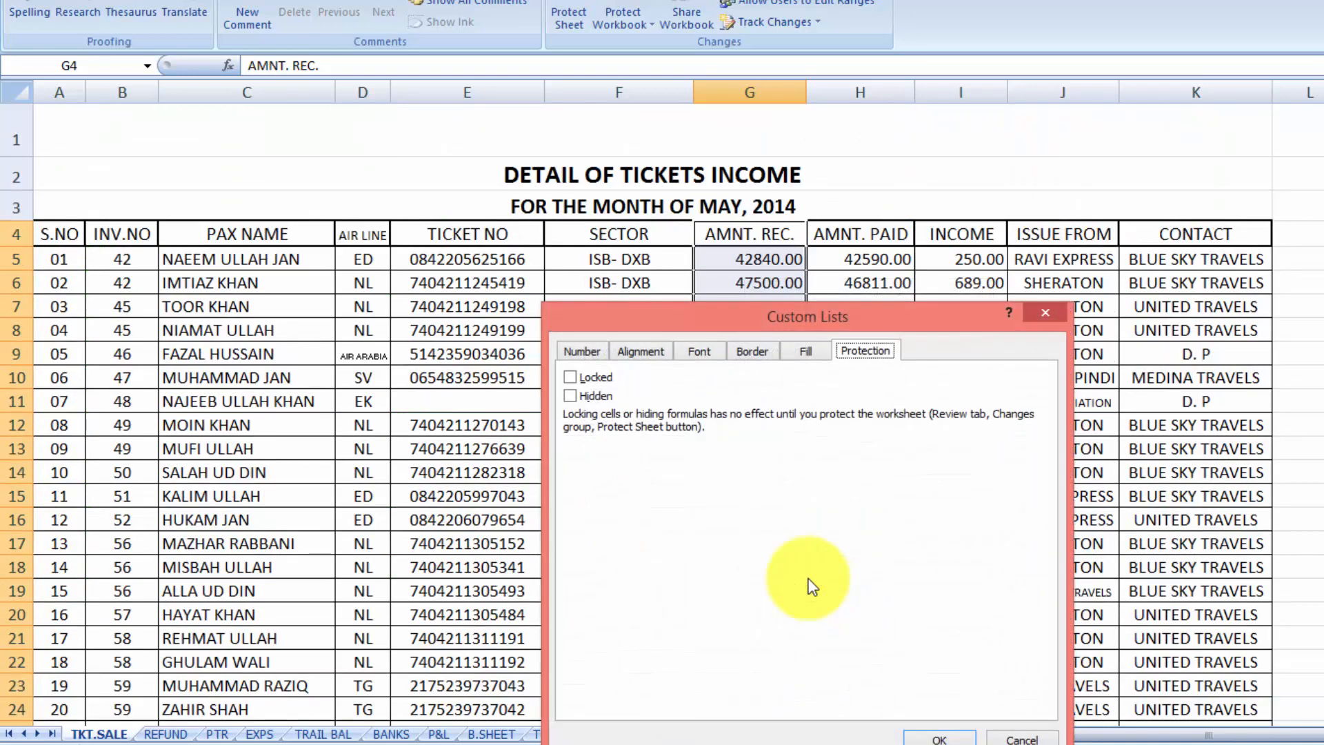
pyautogui.click(568, 378)
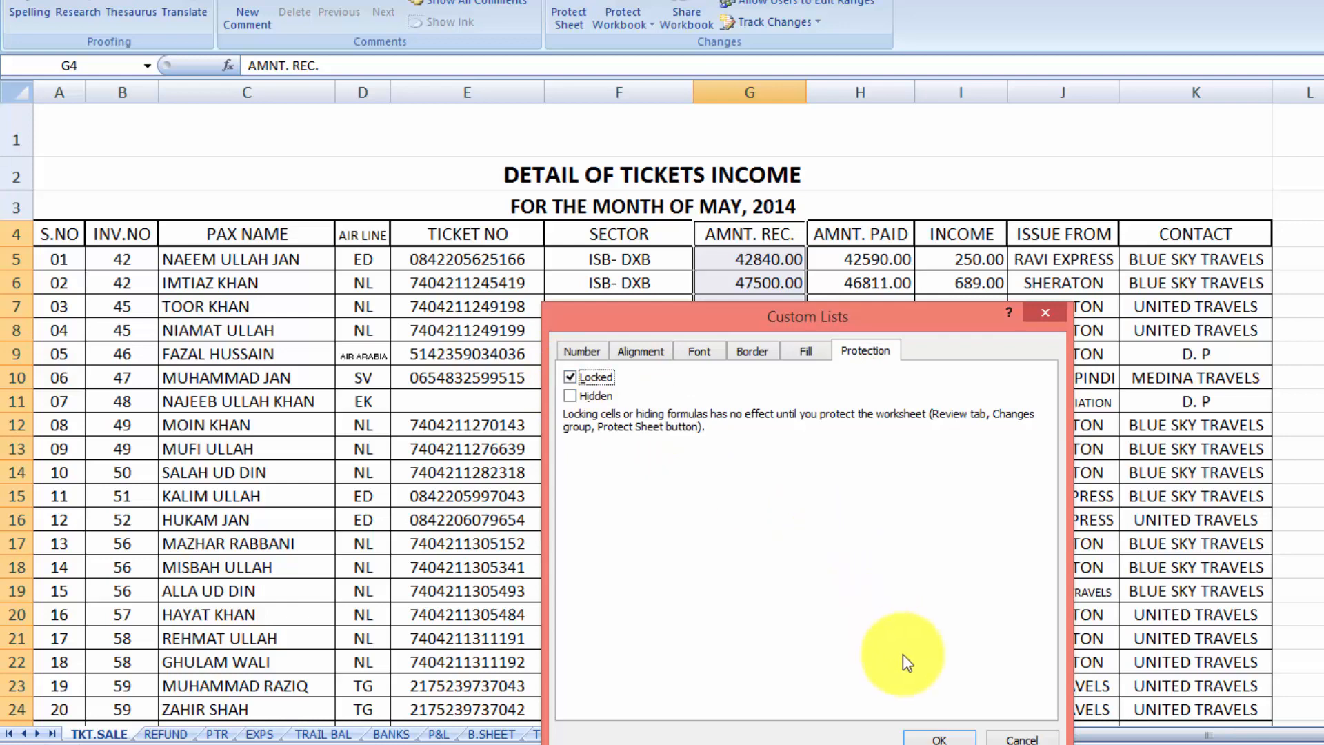
pyautogui.click(938, 738)
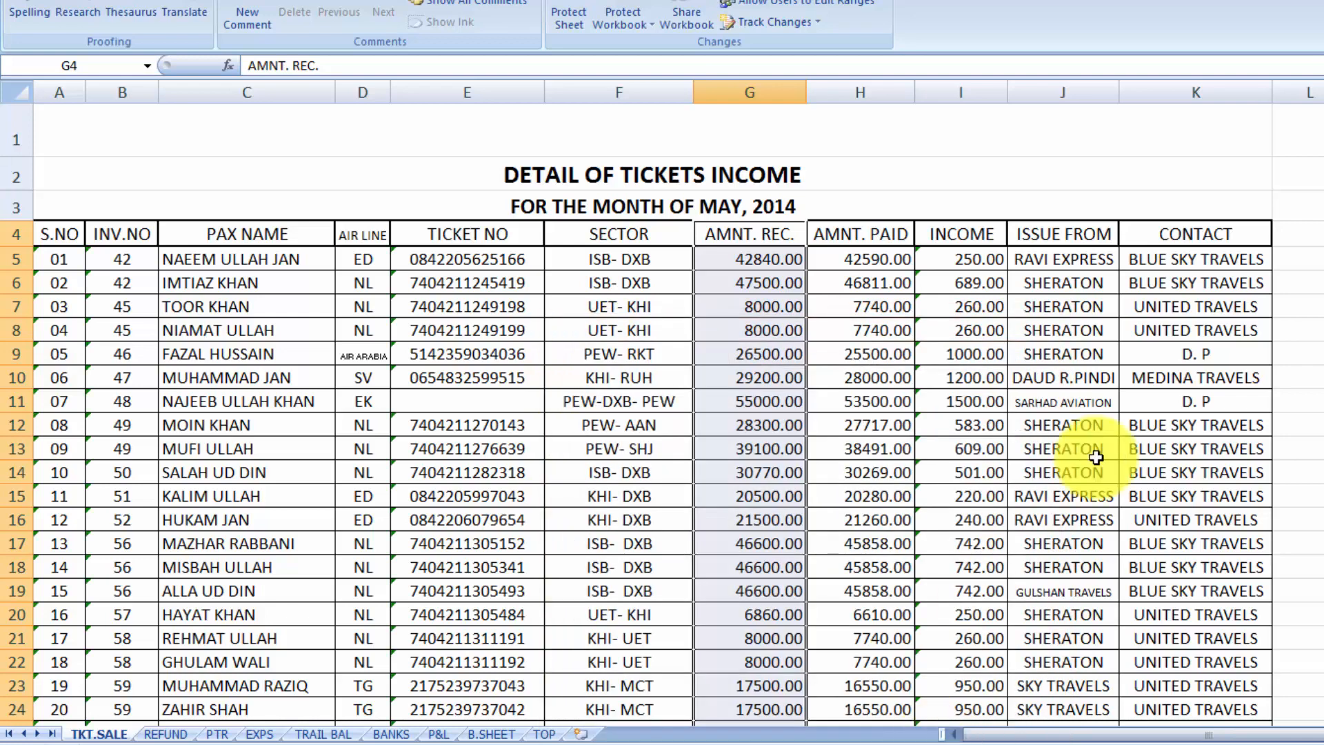
pyautogui.click(1093, 449)
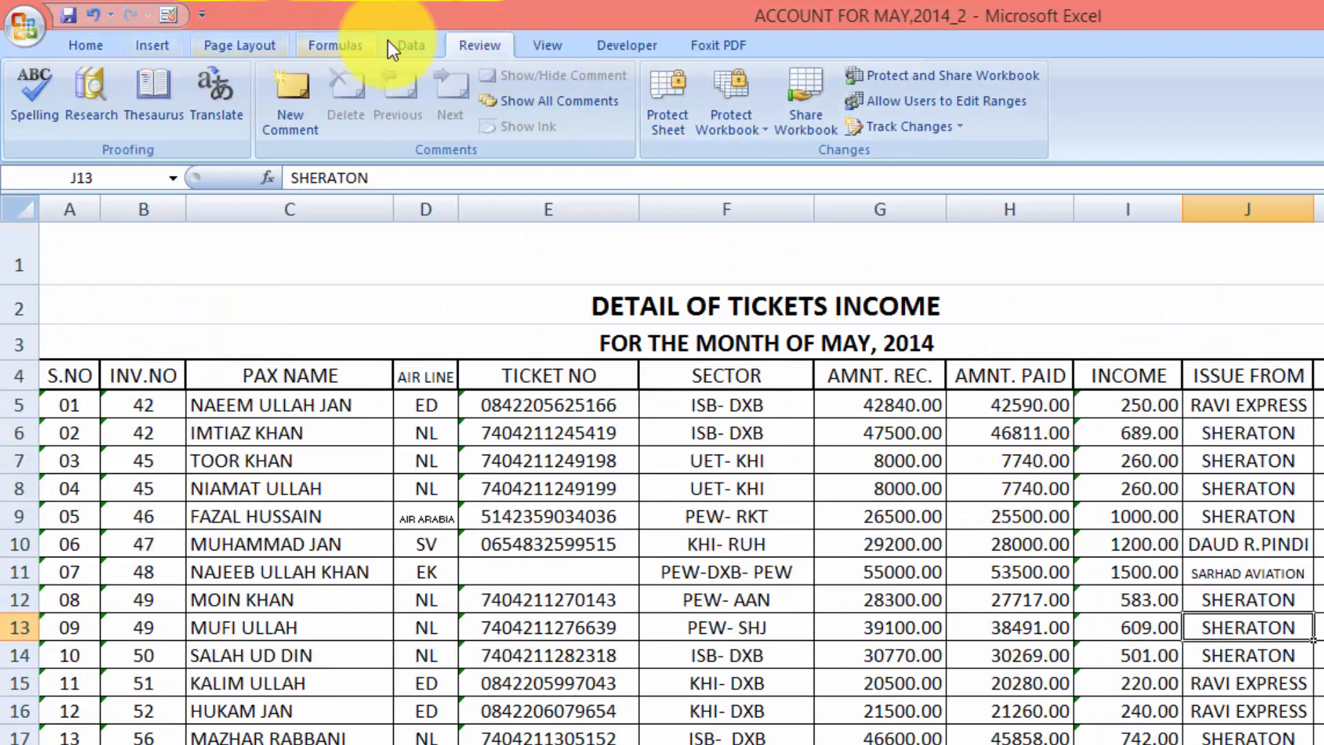
# Step: Protect the sheet and its locked cells, entering and re-entering the sheet protection password
pyautogui.click(651, 124)
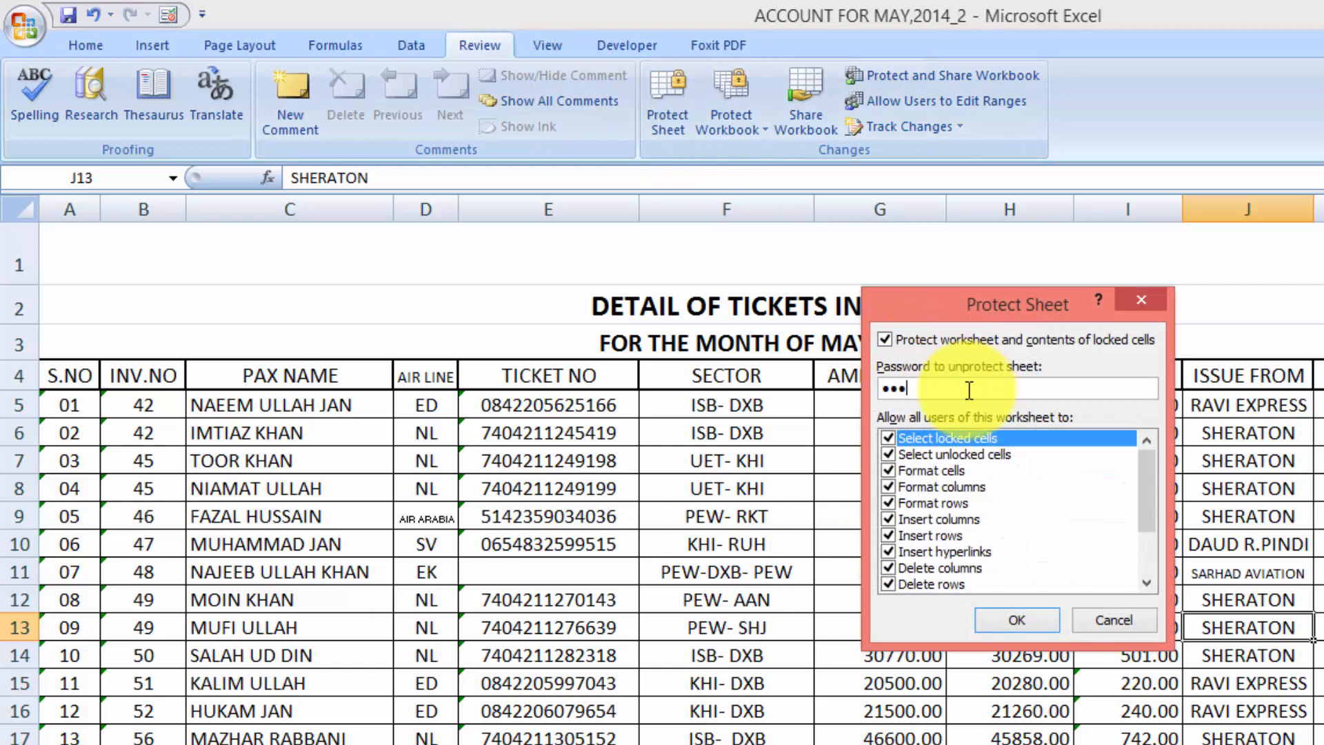
pyautogui.click(1016, 620)
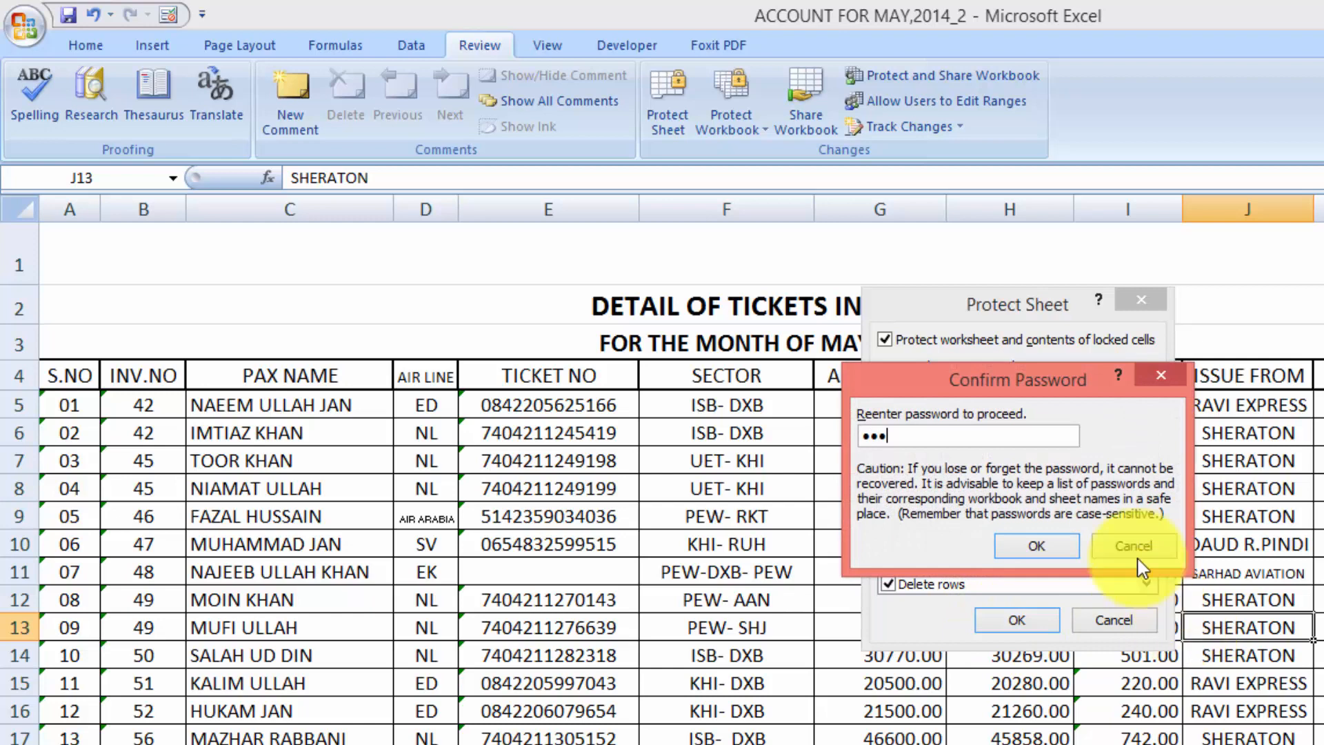
pyautogui.click(1041, 546)
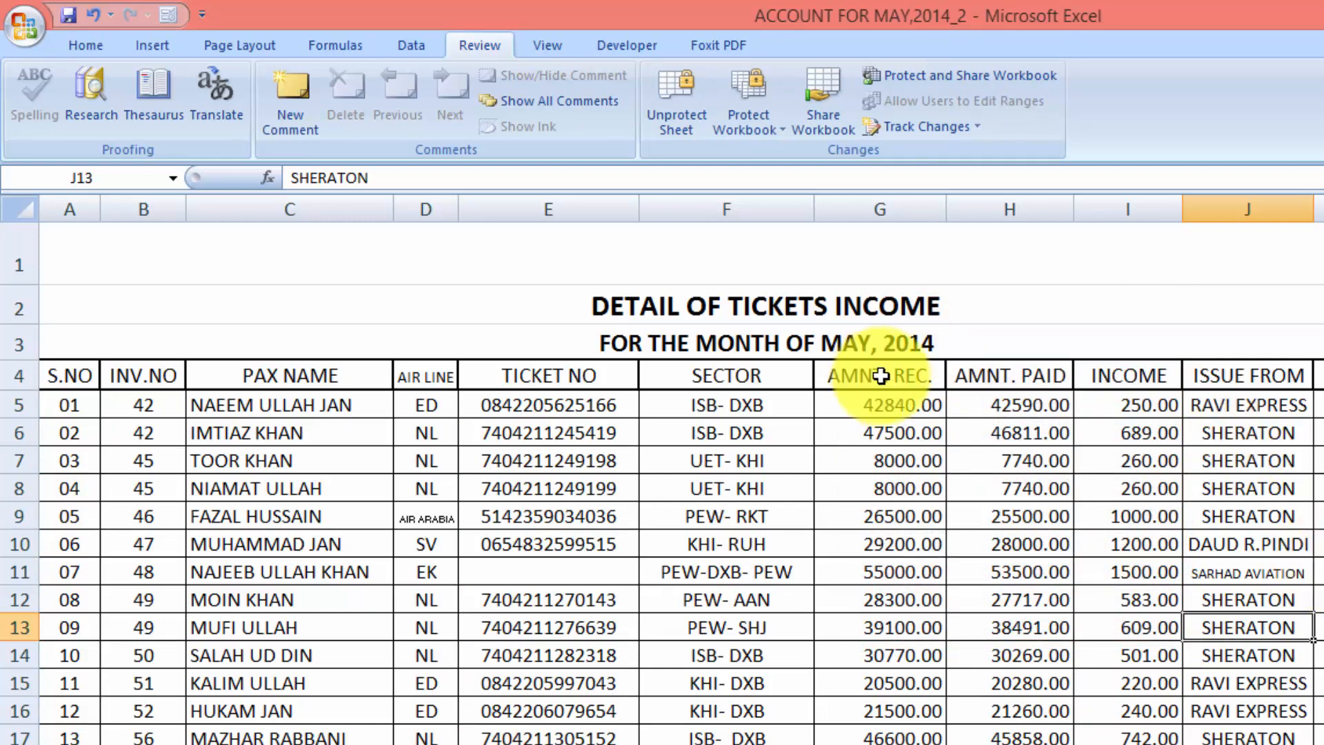
# Step: Test editing access in the unlocked ISSUE FROM, INCOME and CONTACT columns, including the formula in I8, without changing values
pyautogui.doubleClick(1255, 420)
pyautogui.doubleClick(1251, 460)
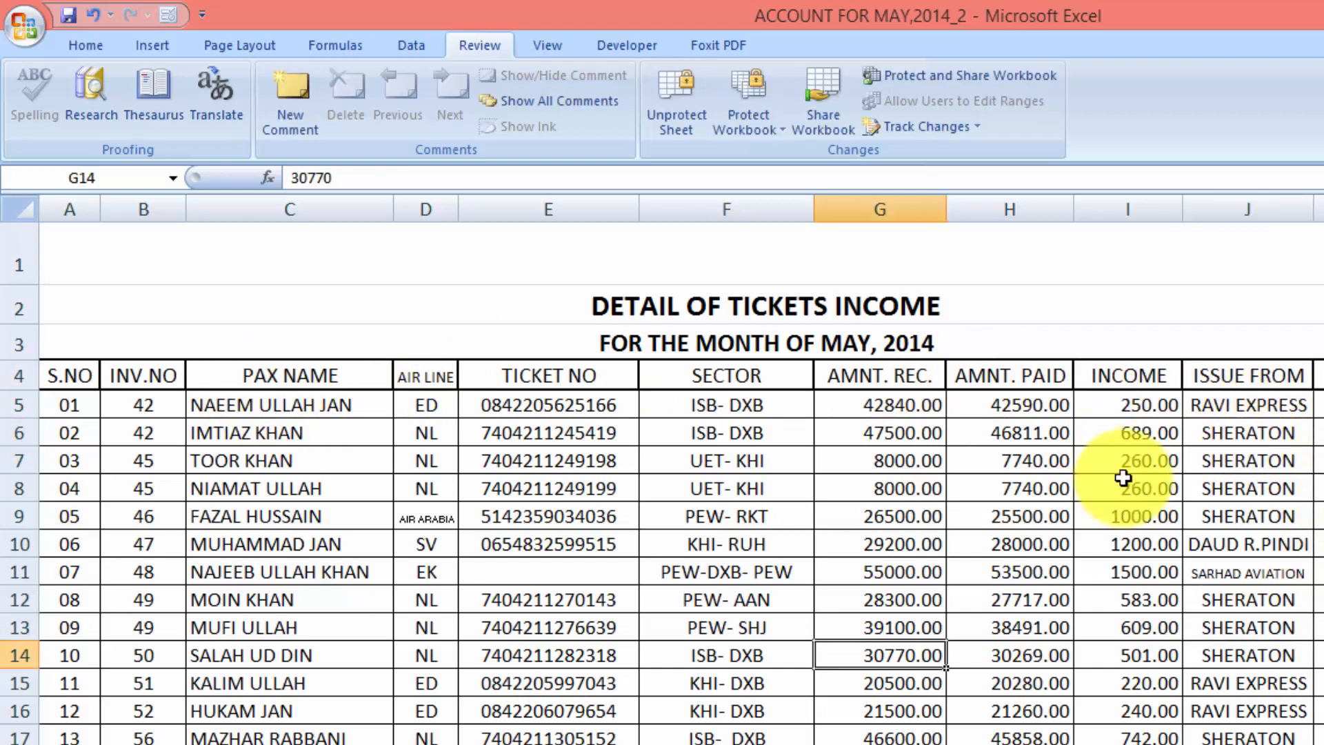
pyautogui.click(1123, 478)
pyautogui.doubleClick(1131, 488)
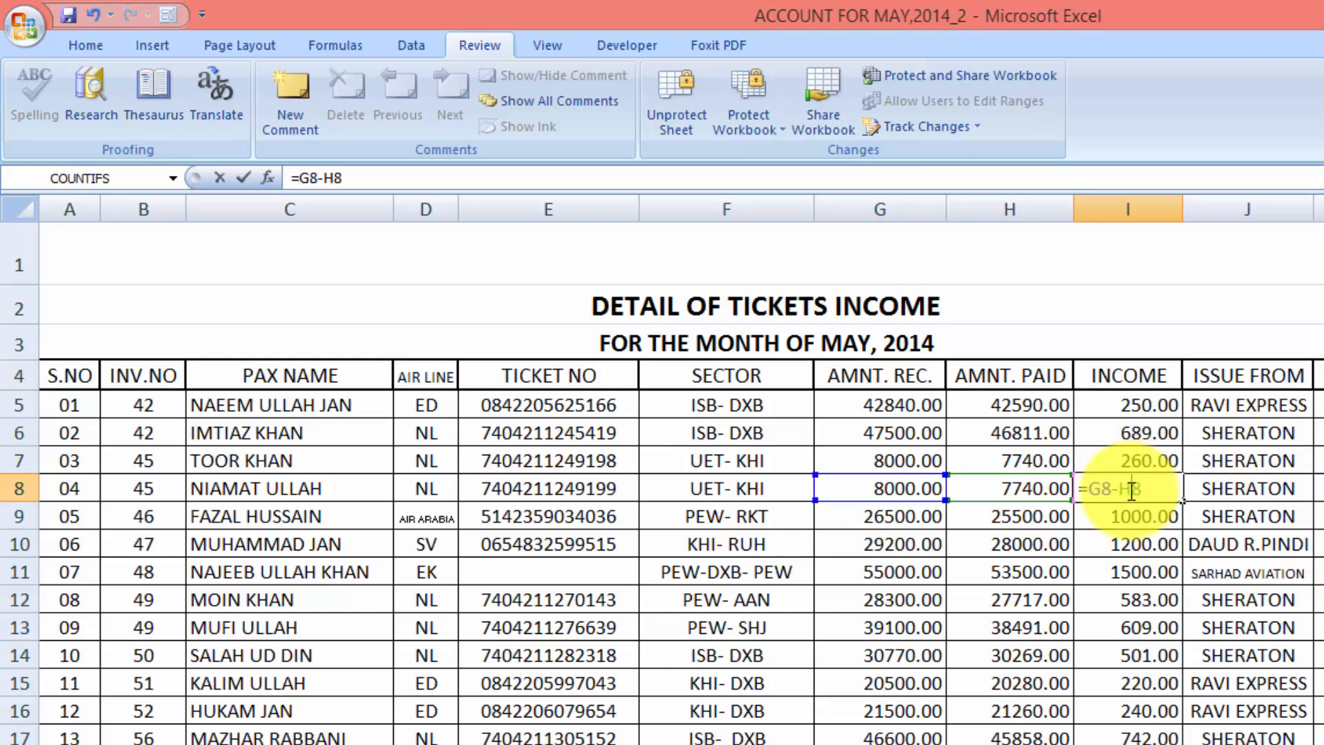
pyautogui.click(1275, 489)
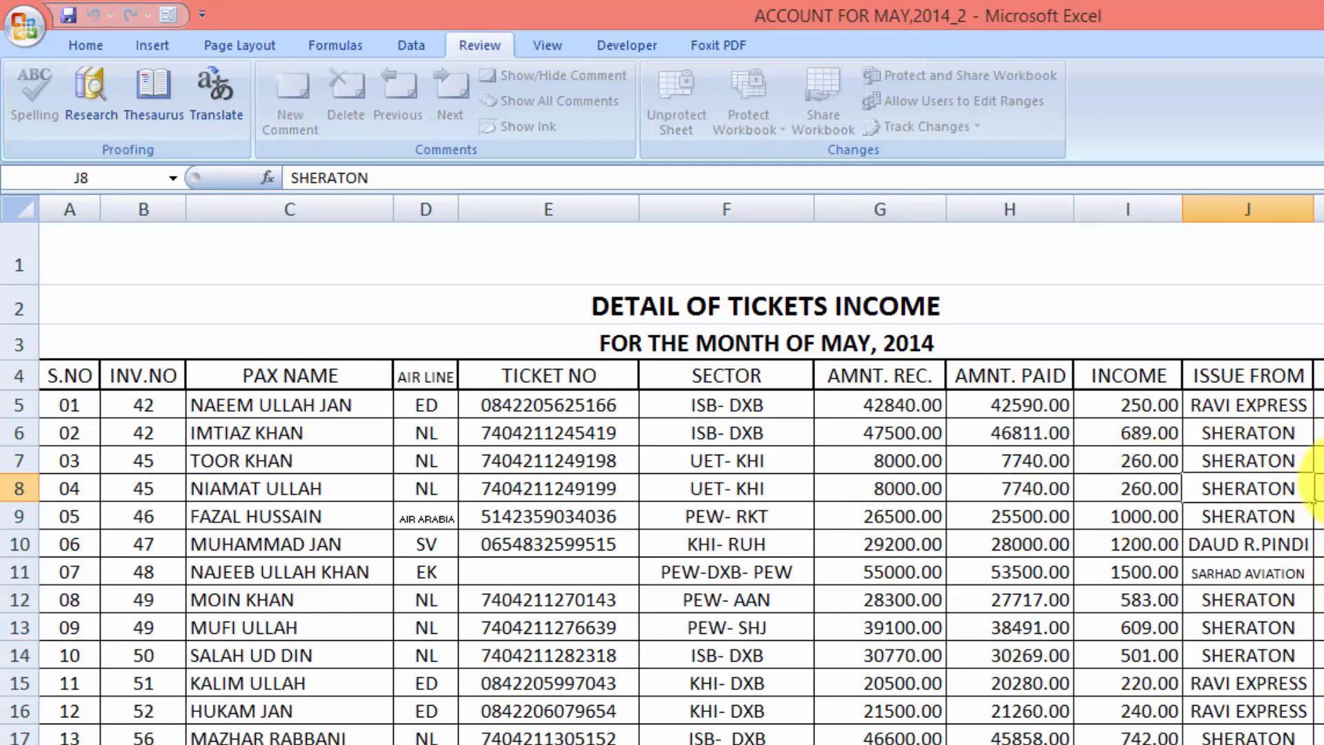
pyautogui.doubleClick(1318, 488)
pyautogui.click(1318, 433)
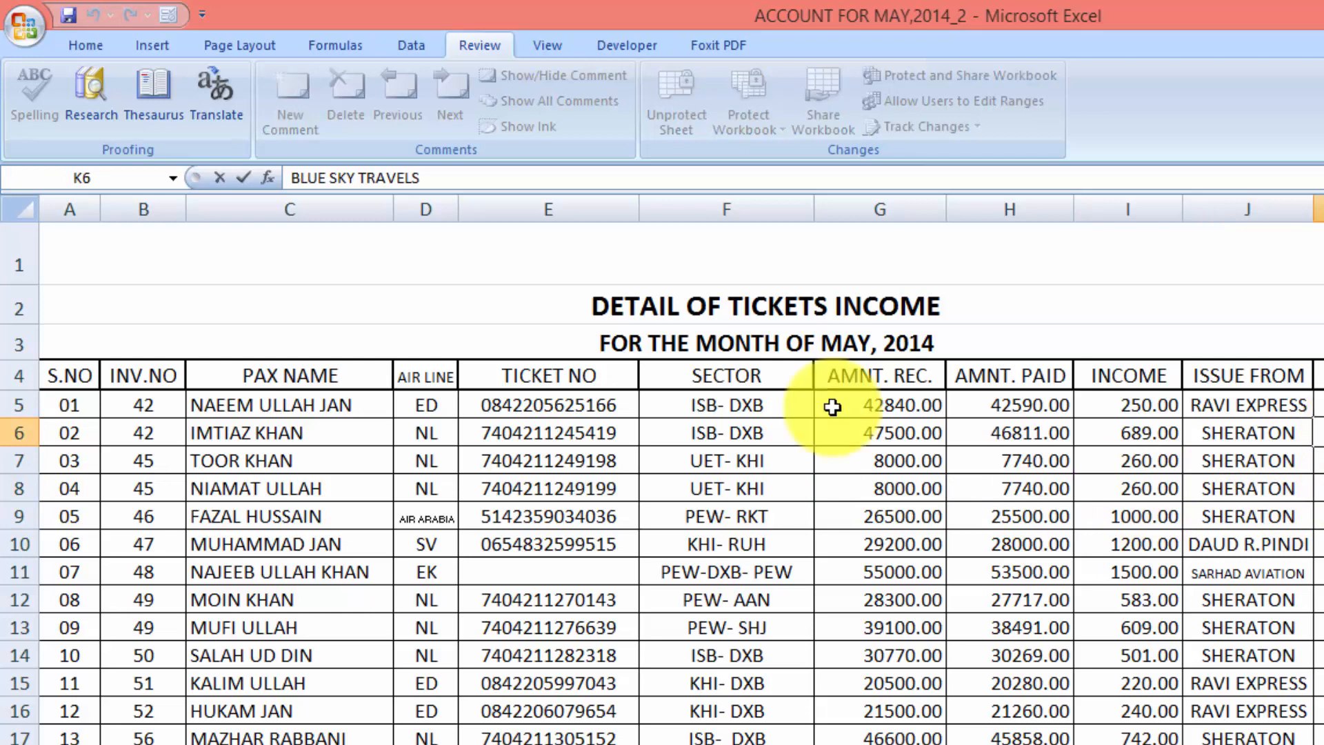
# Step: Test editing access in the unlocked SECTOR, TICKET NO and PAX NAME columns without changing any values
pyautogui.doubleClick(753, 411)
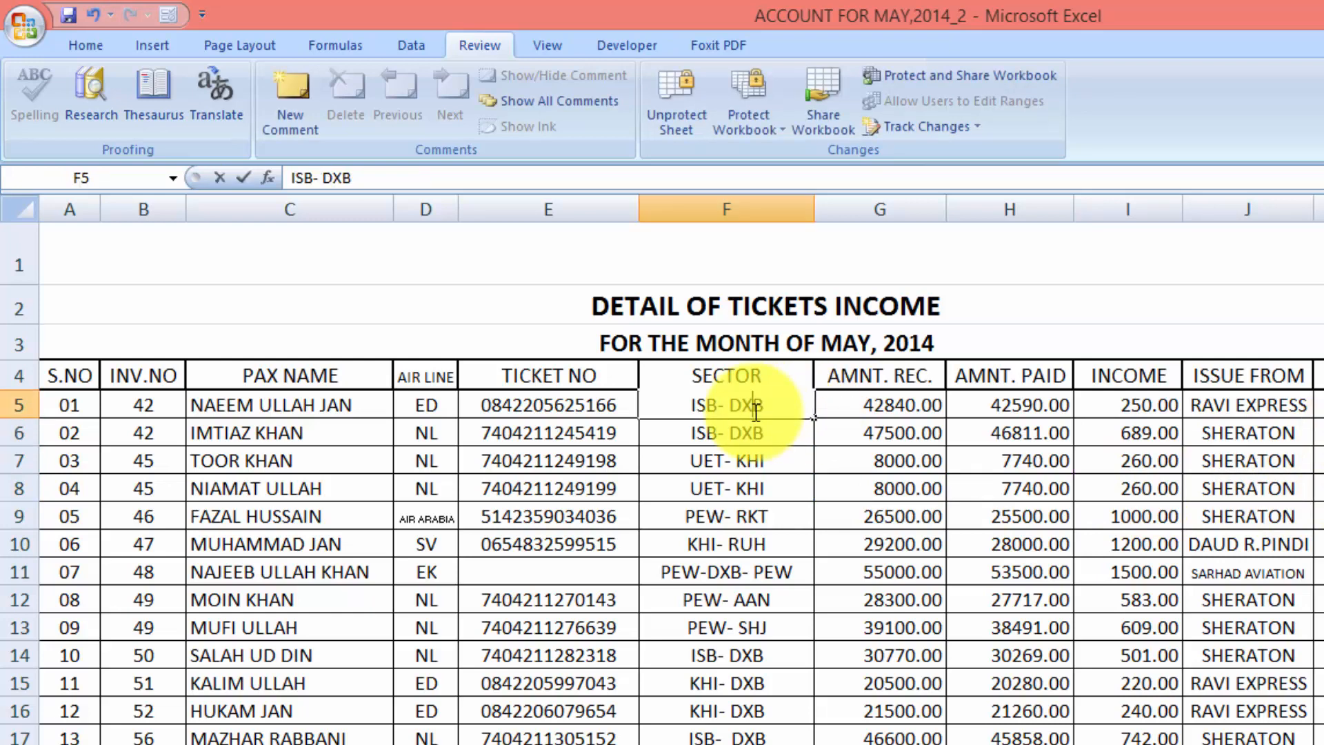
pyautogui.doubleClick(517, 421)
pyautogui.press('Left')
pyautogui.doubleClick(331, 432)
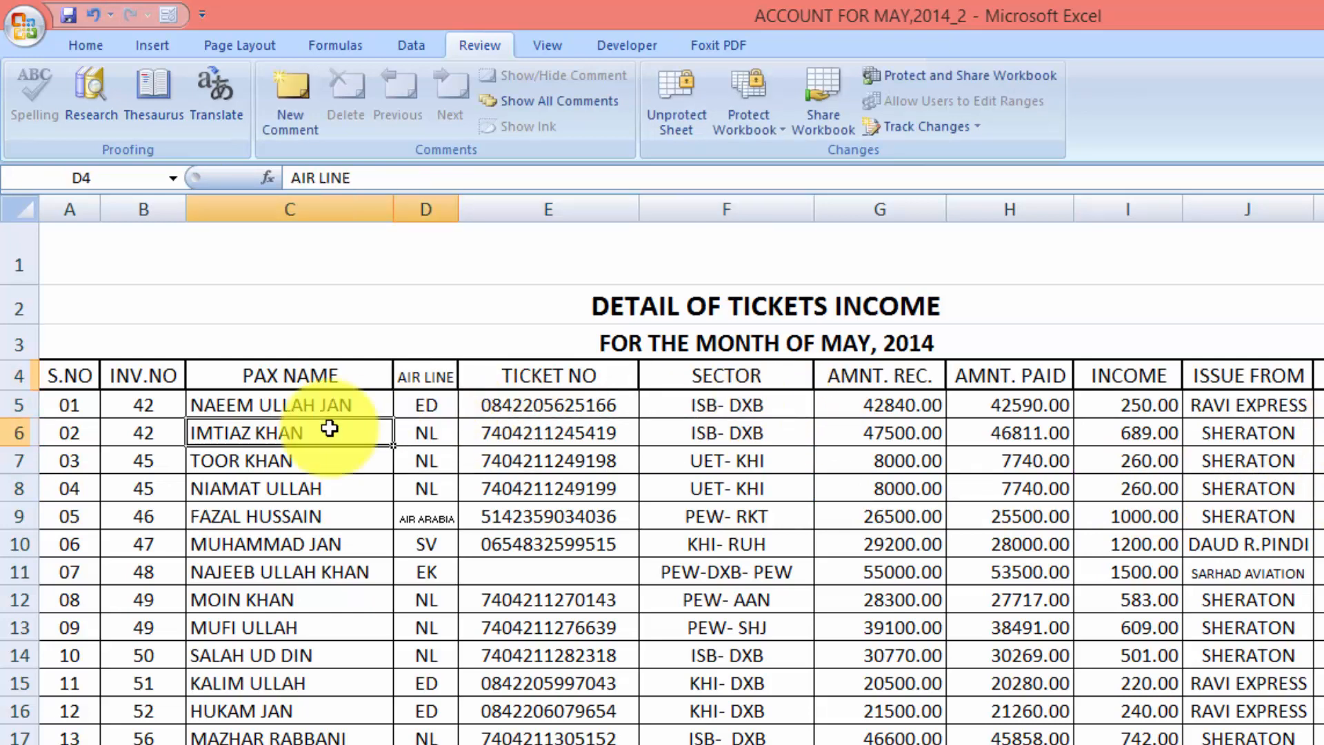
# Step: Test editing access in the lower rows of the unlocked AMNT. PAID column by opening H55 without changing its value
pyautogui.click(1020, 489)
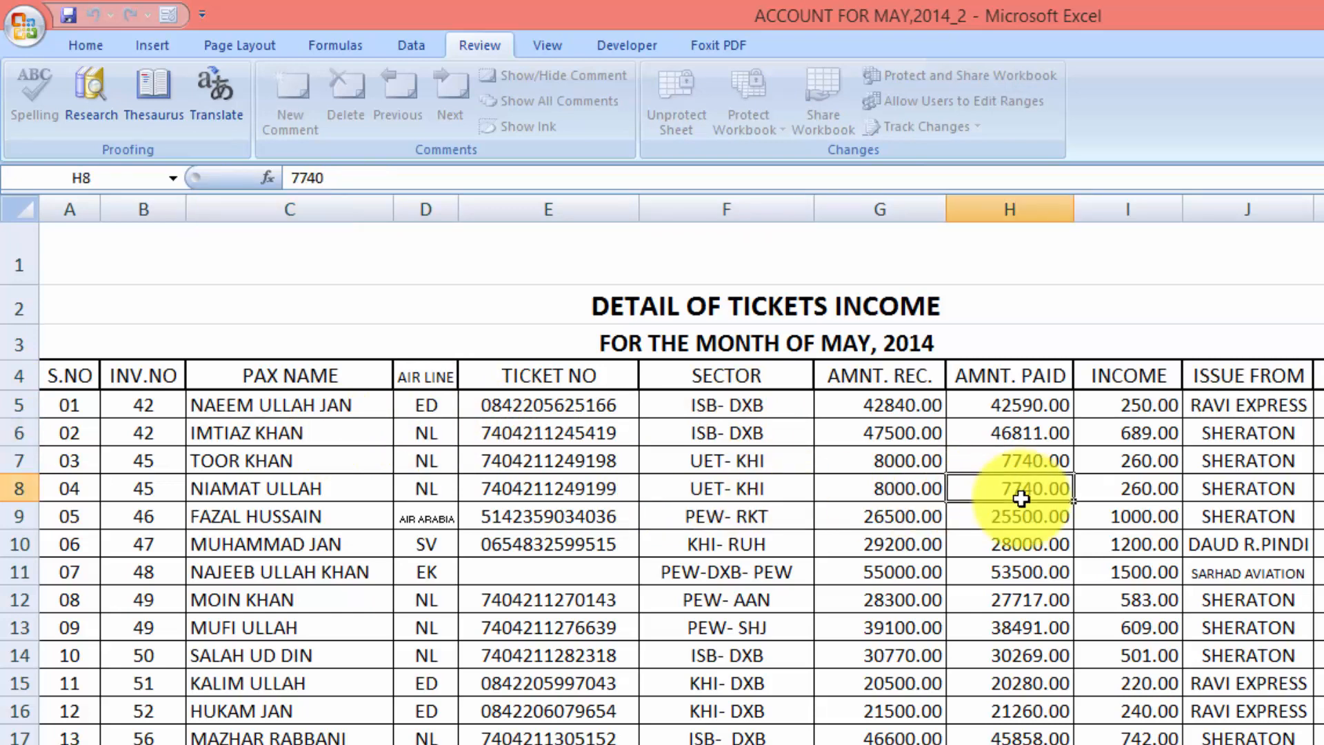
pyautogui.hotkey('ctrl', 'Down')
pyautogui.click(1029, 430)
pyautogui.doubleClick(1029, 430)
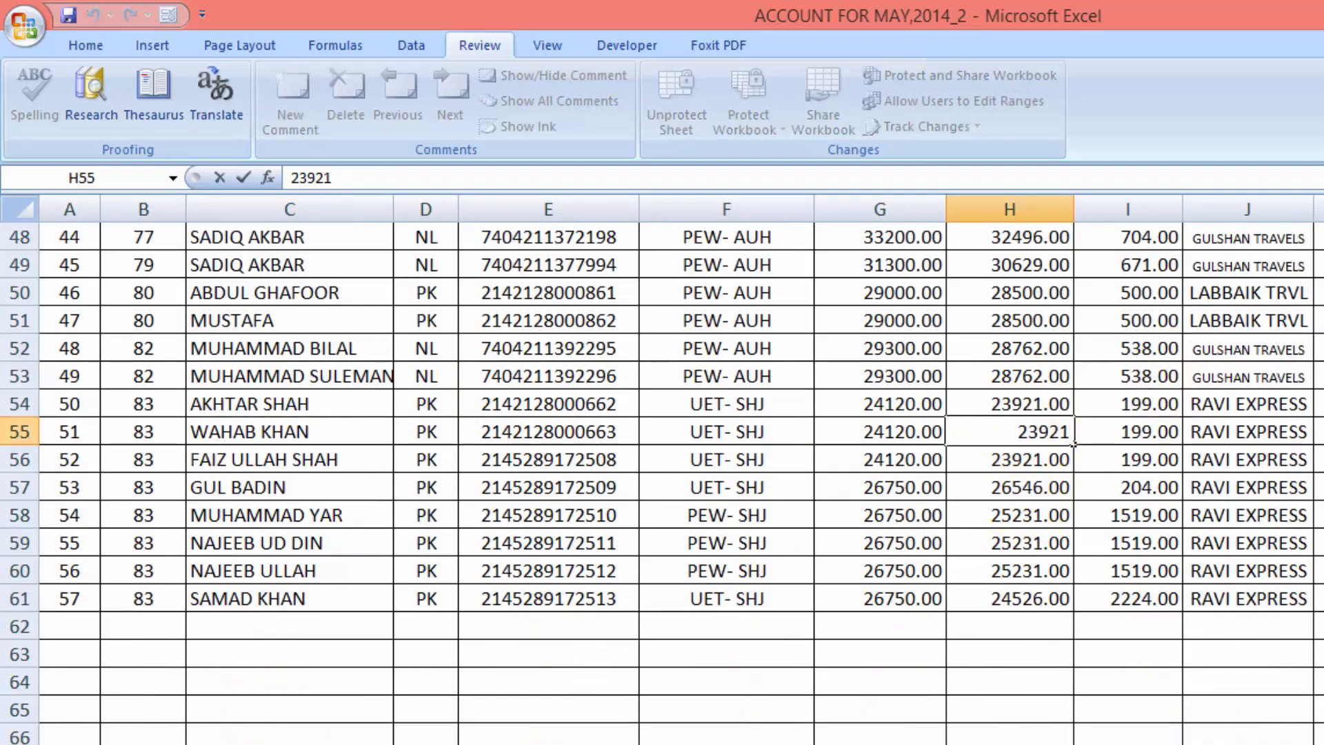
pyautogui.scroll(16, 1029, 429)
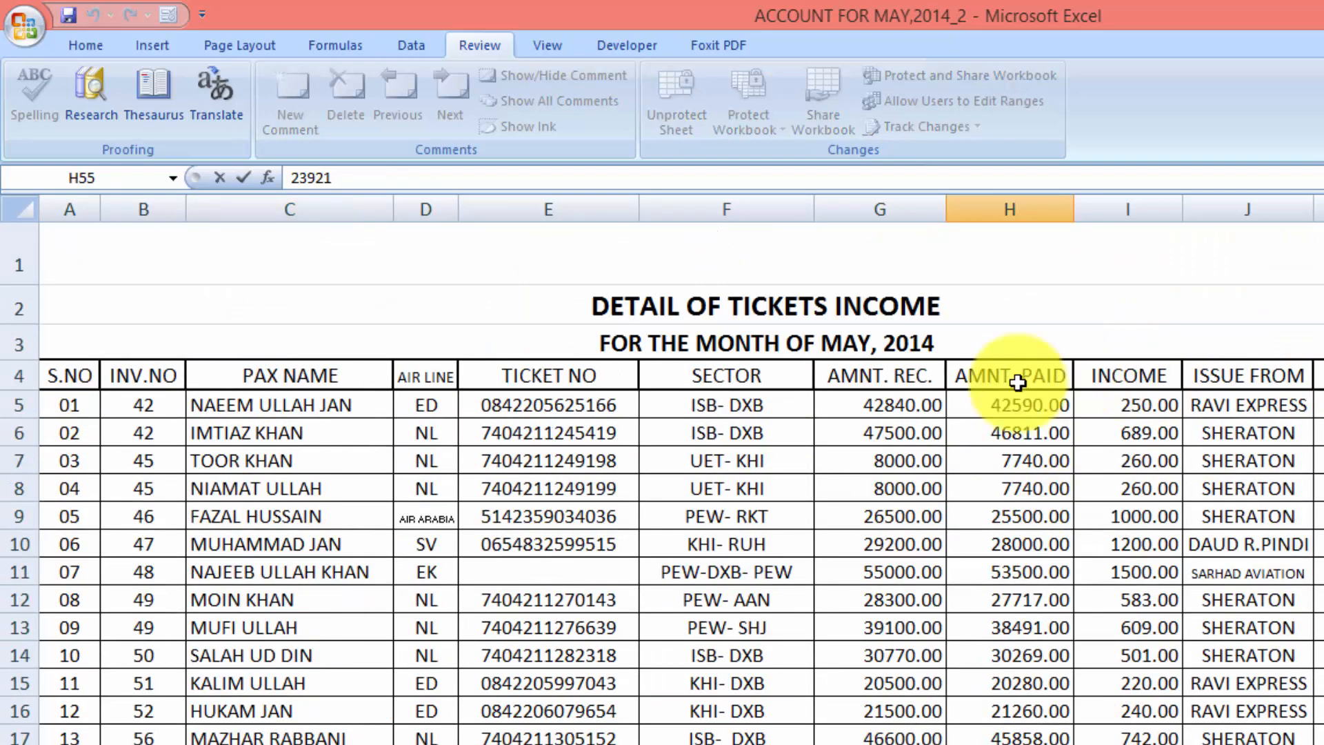
# Step: Try to edit locked cell G8 in the AMNT. REC. column, check down to G61, and try G8 again
pyautogui.doubleClick(896, 479)
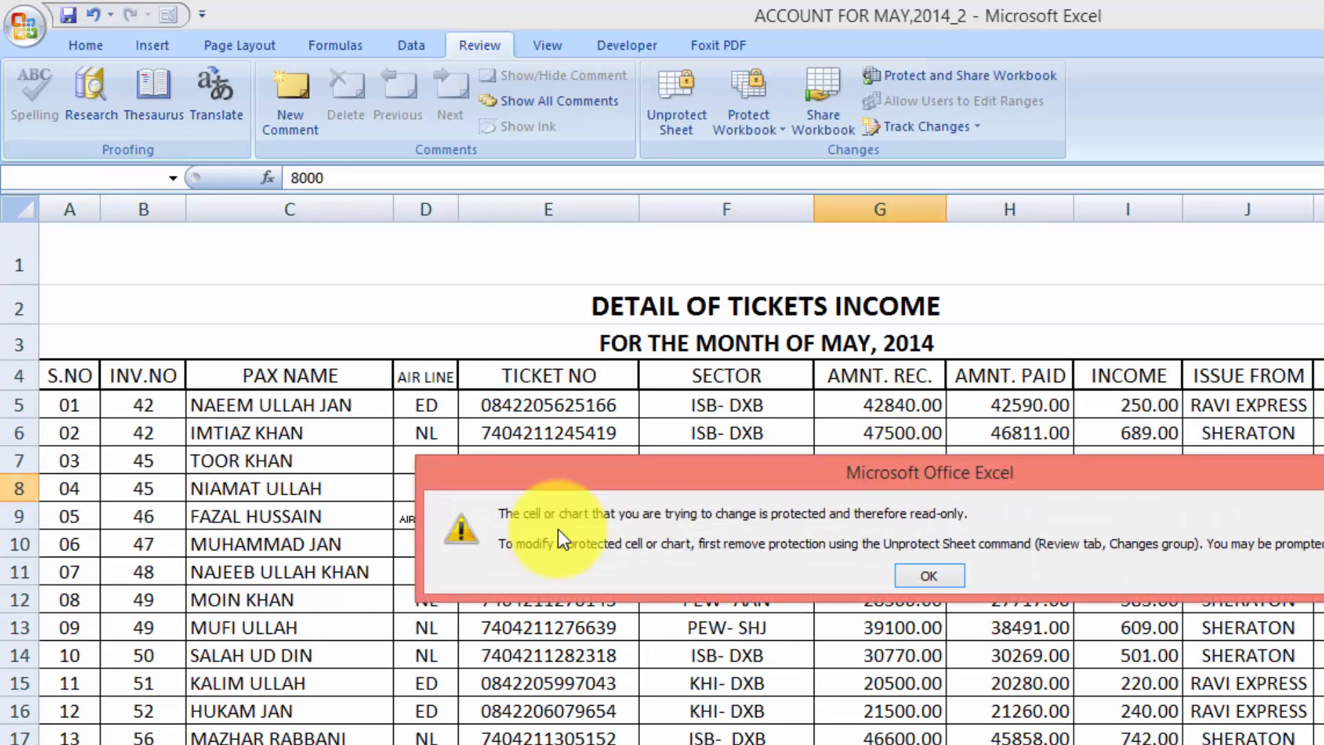
pyautogui.click(929, 579)
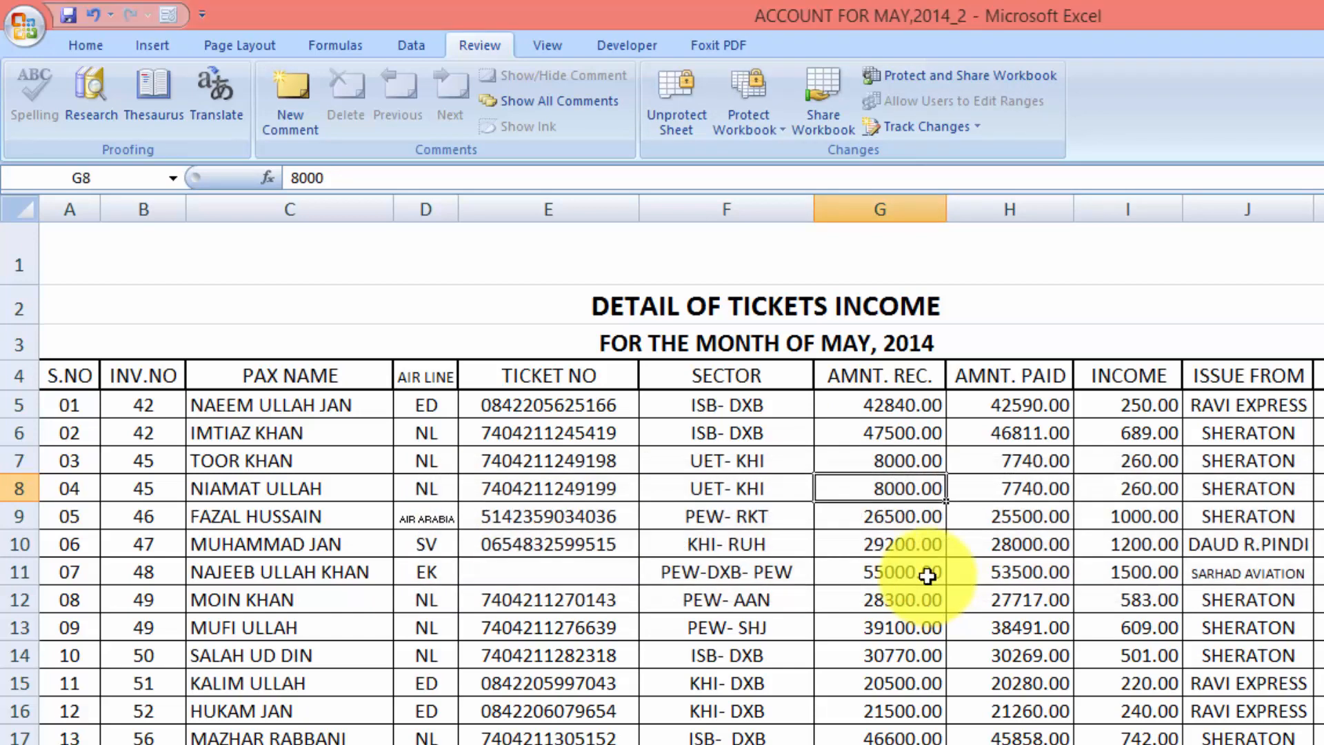
pyautogui.click(914, 549)
pyautogui.hotkey('ctrl', 'Down')
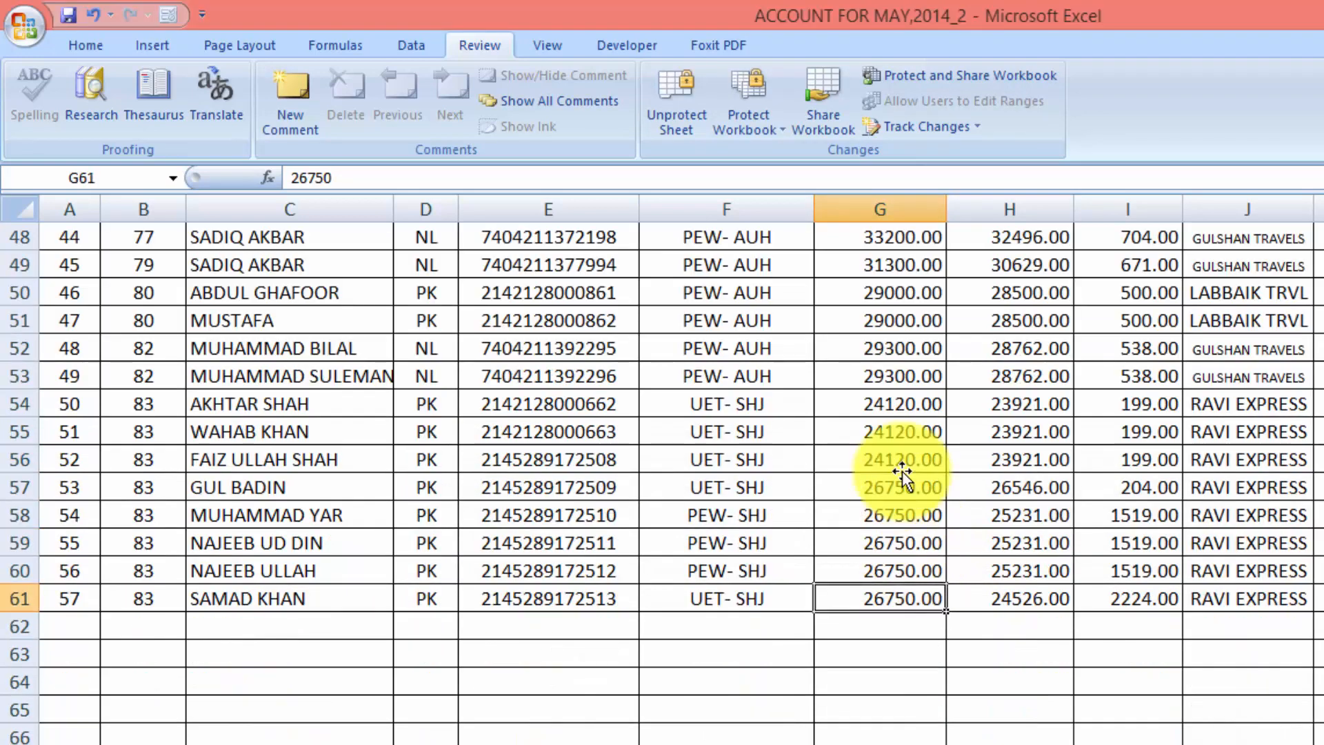
pyautogui.click(905, 298)
pyautogui.hotkey('ctrl', 'Down')
pyautogui.scroll(9, 903, 300)
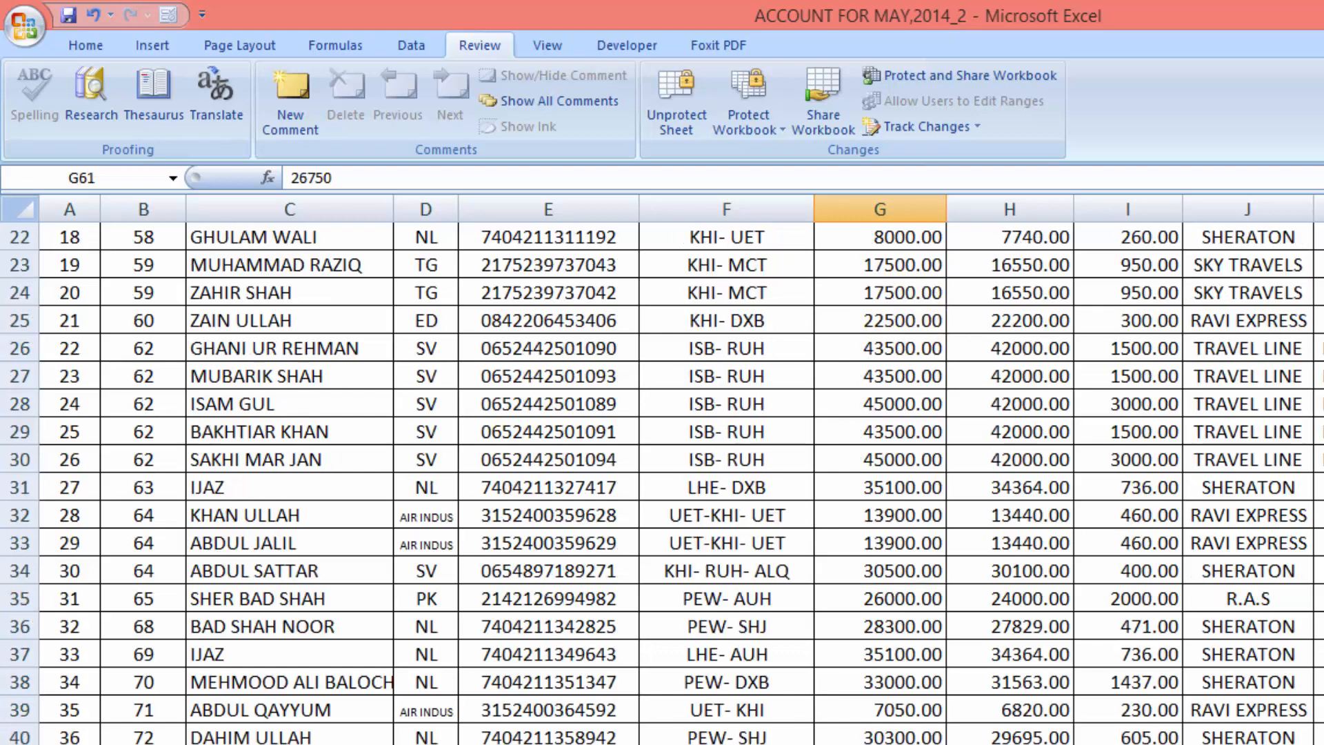
pyautogui.scroll(7, 1108, 405)
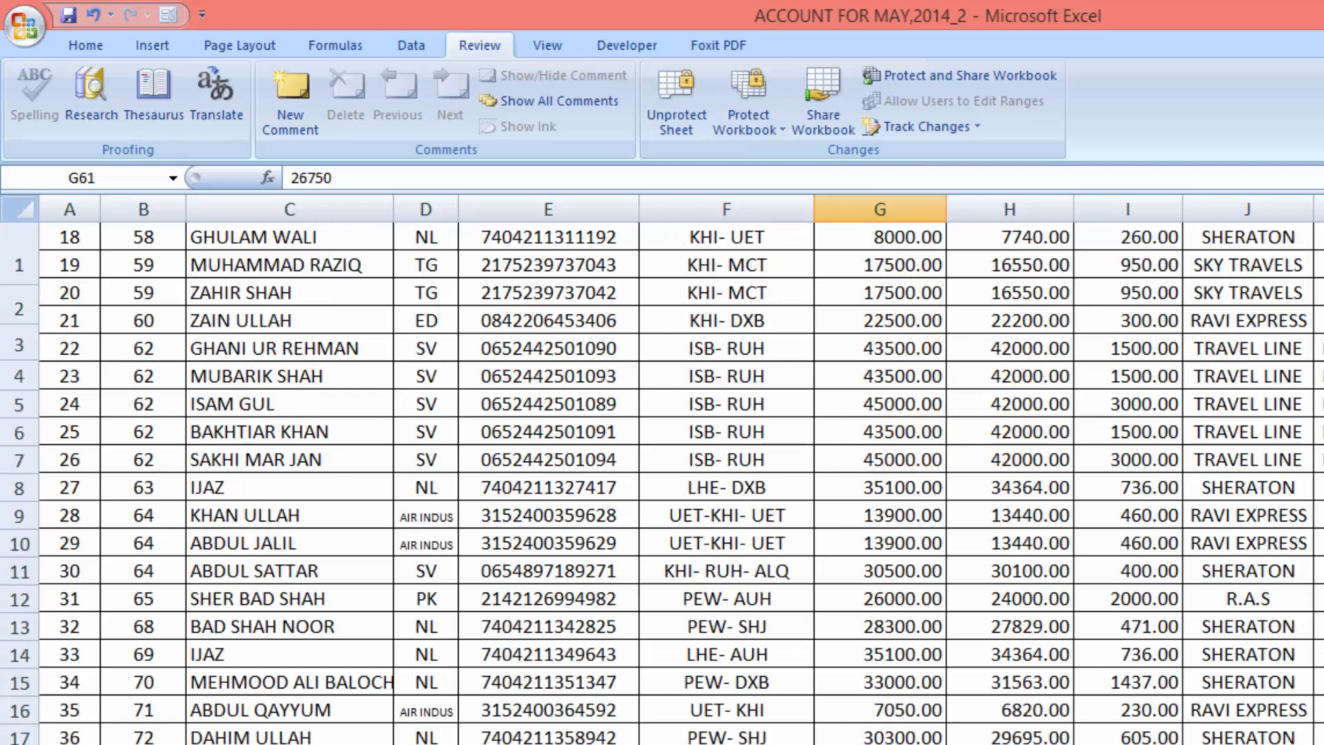
pyautogui.doubleClick(887, 488)
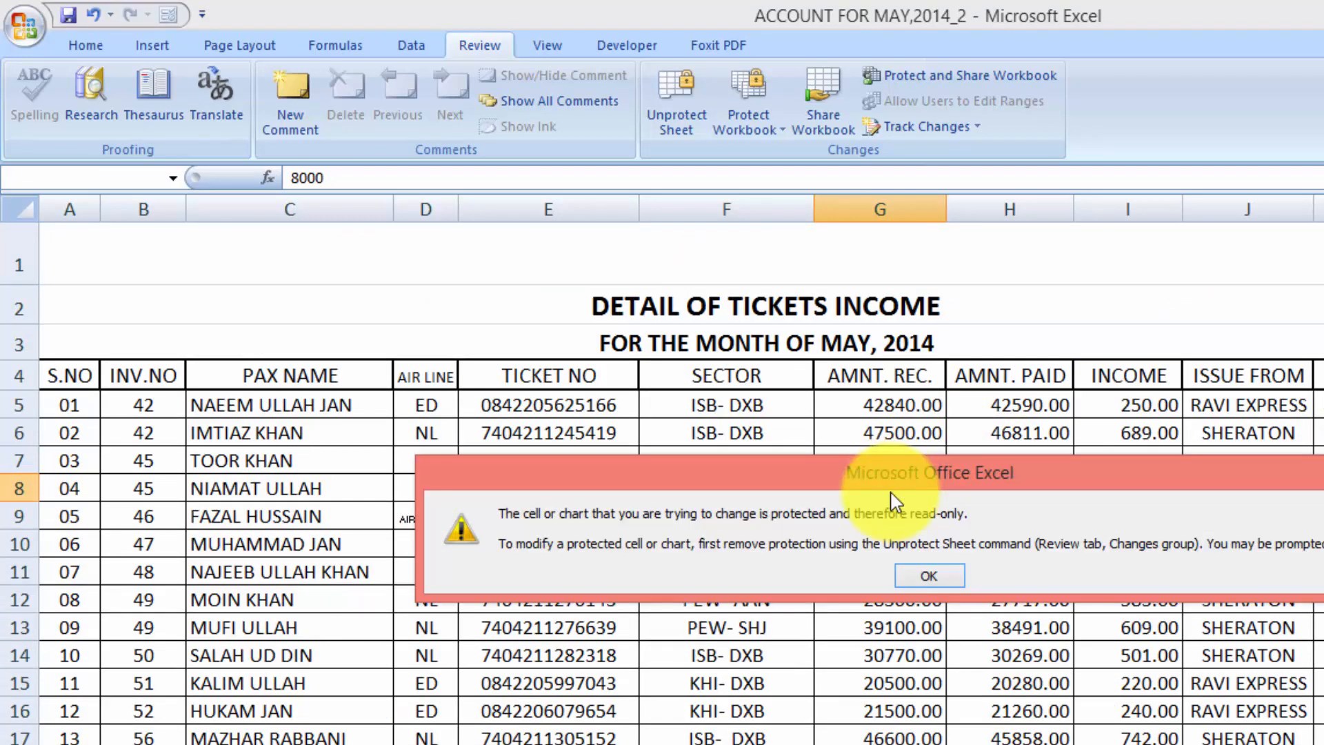
# Step: Dismiss the protected-cell warning for the AMNT. REC. column
pyautogui.click(920, 575)
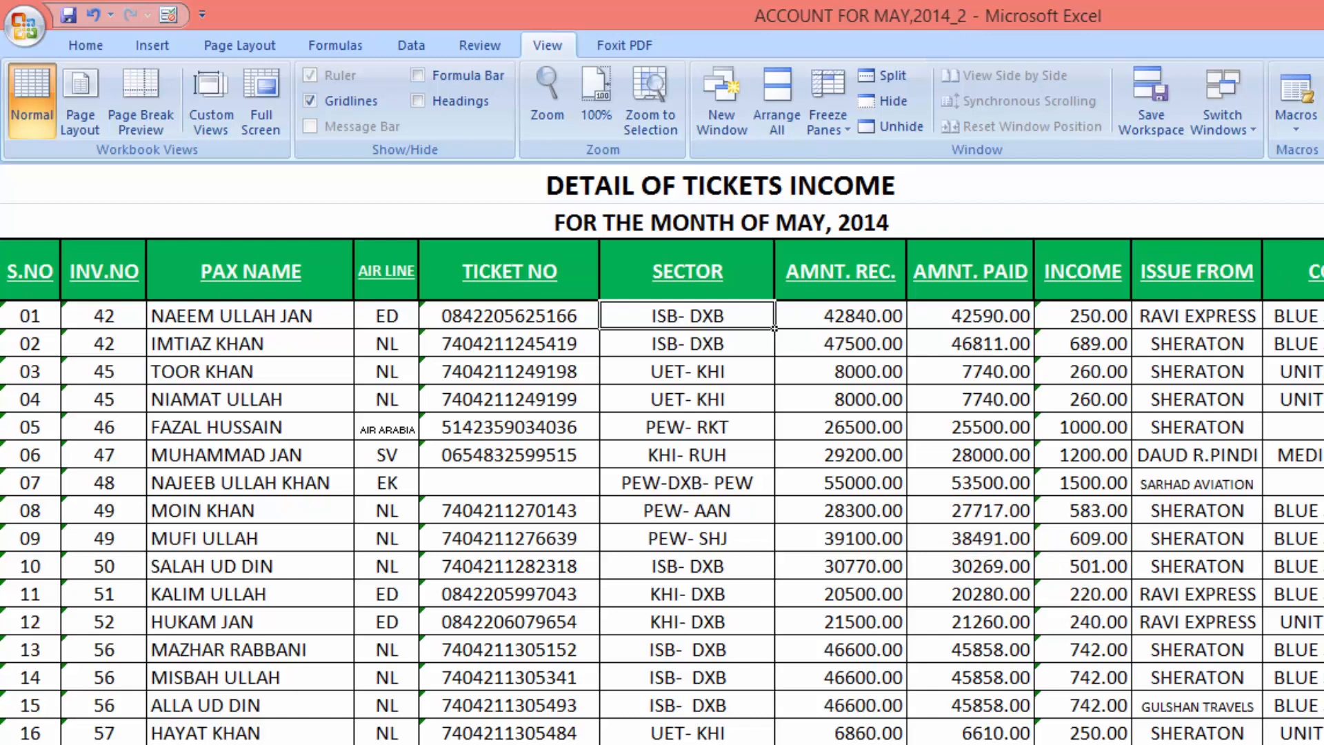
# Step: Examine the unfrozen ticket list down to the TOTAL row and back, watching whether the column headings stay in view
pyautogui.scroll(-12, 662, 455)
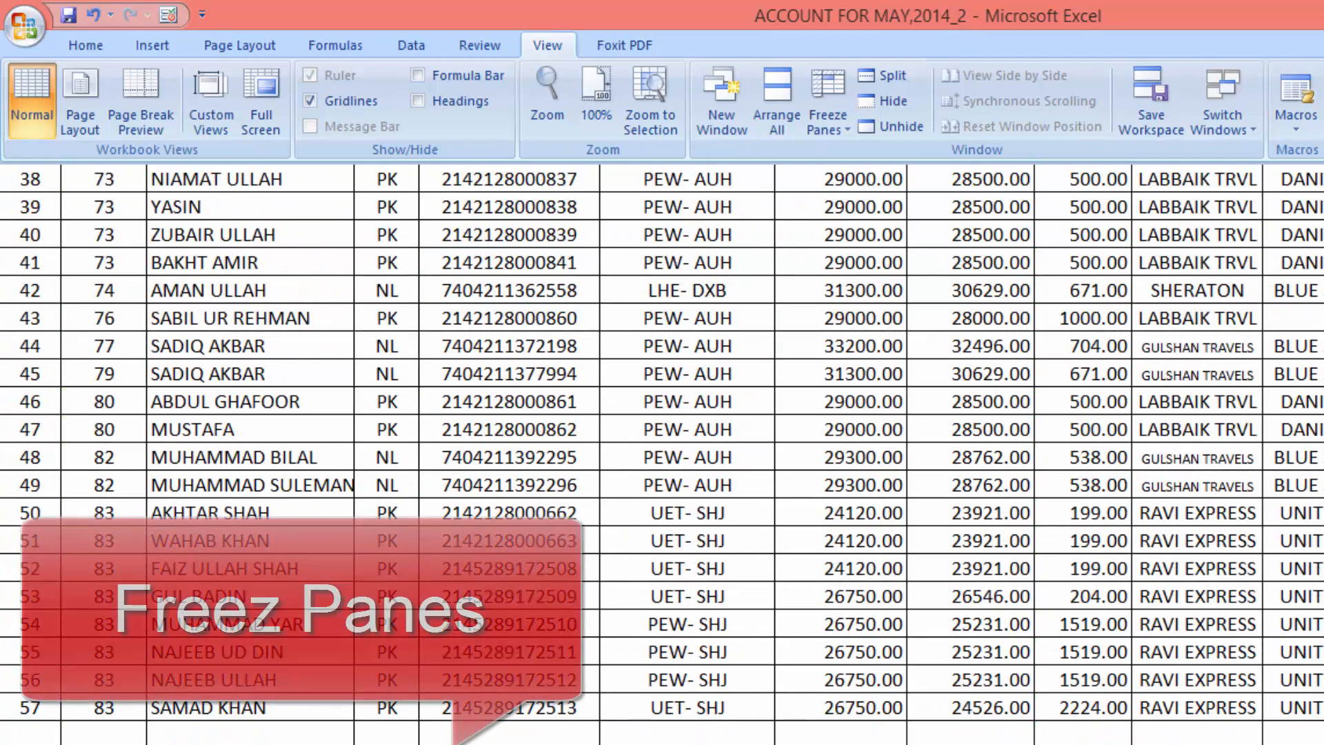
pyautogui.scroll(13, 662, 455)
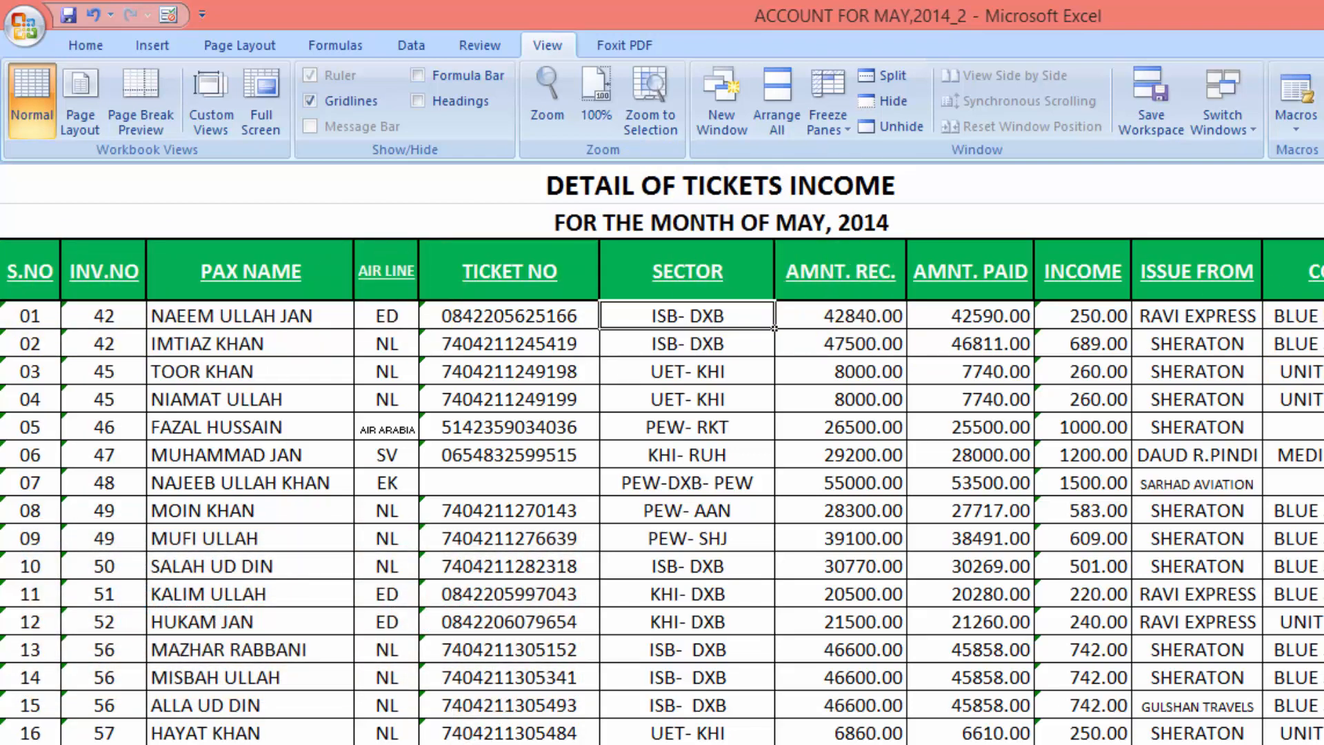
pyautogui.scroll(-9, 662, 455)
pyautogui.scroll(-9, 662, 456)
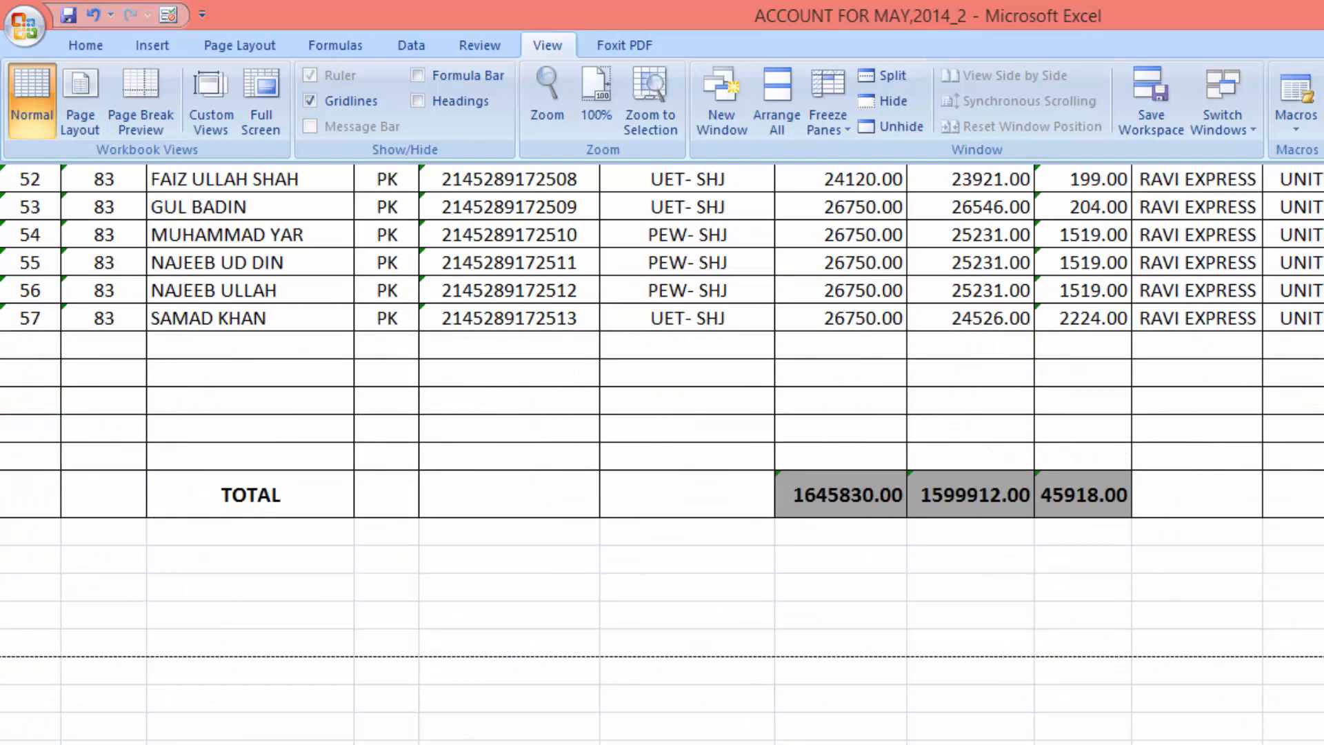
pyautogui.scroll(20, 882, 292)
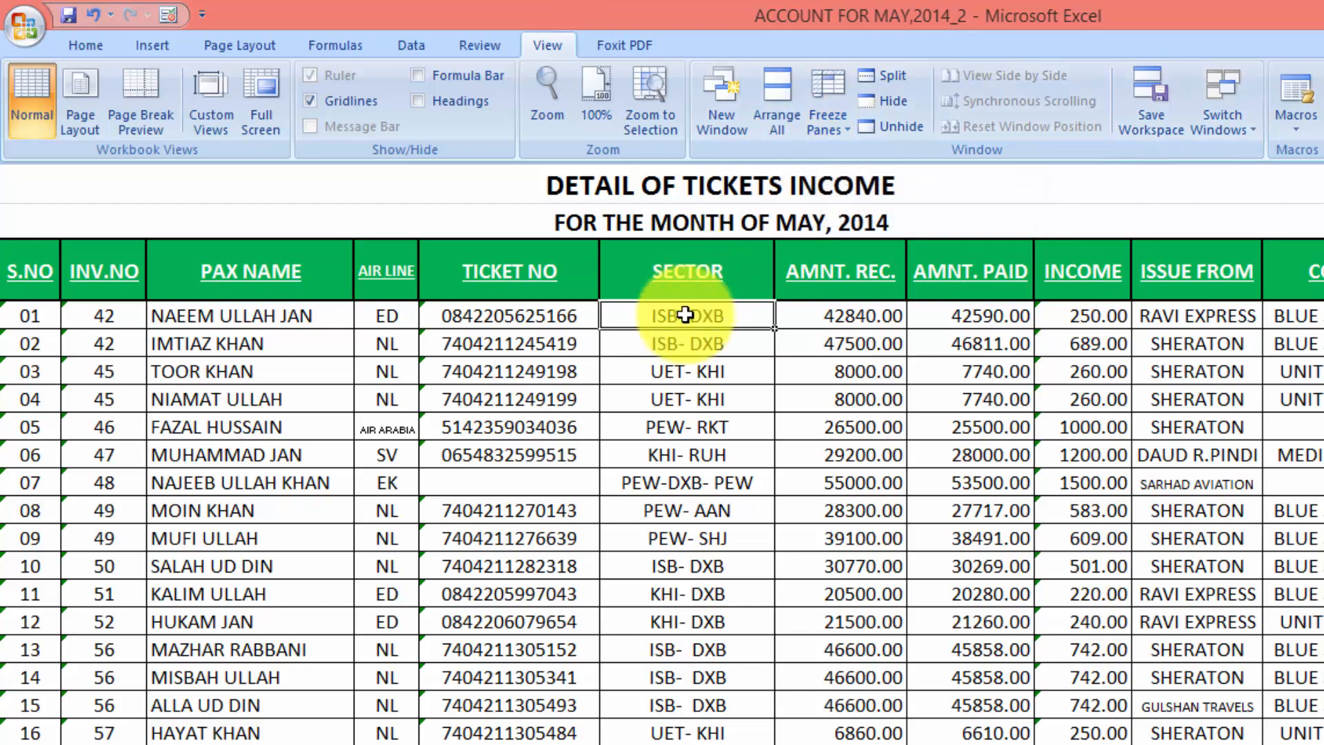
# Step: Freeze the panes at the SECTOR cell of S.NO 02, holding the rows above and the columns before it
pyautogui.click(682, 345)
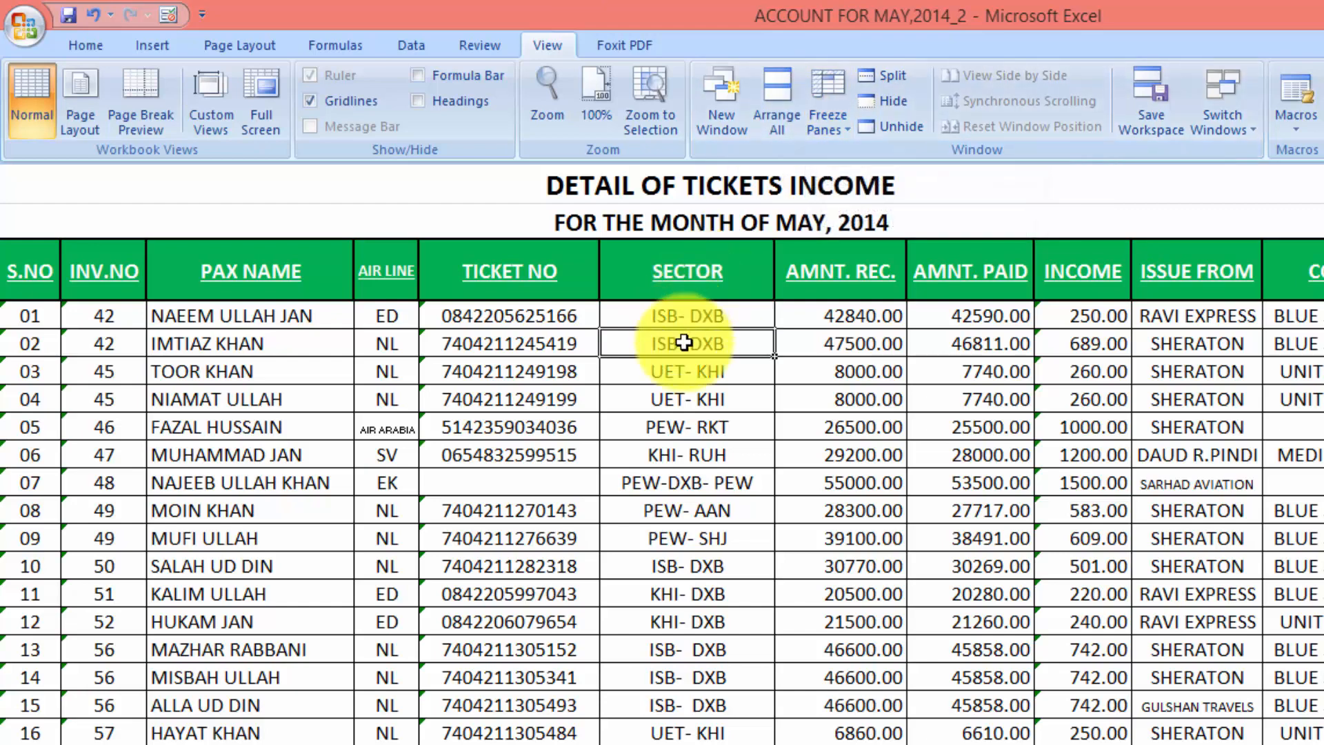
pyautogui.click(824, 131)
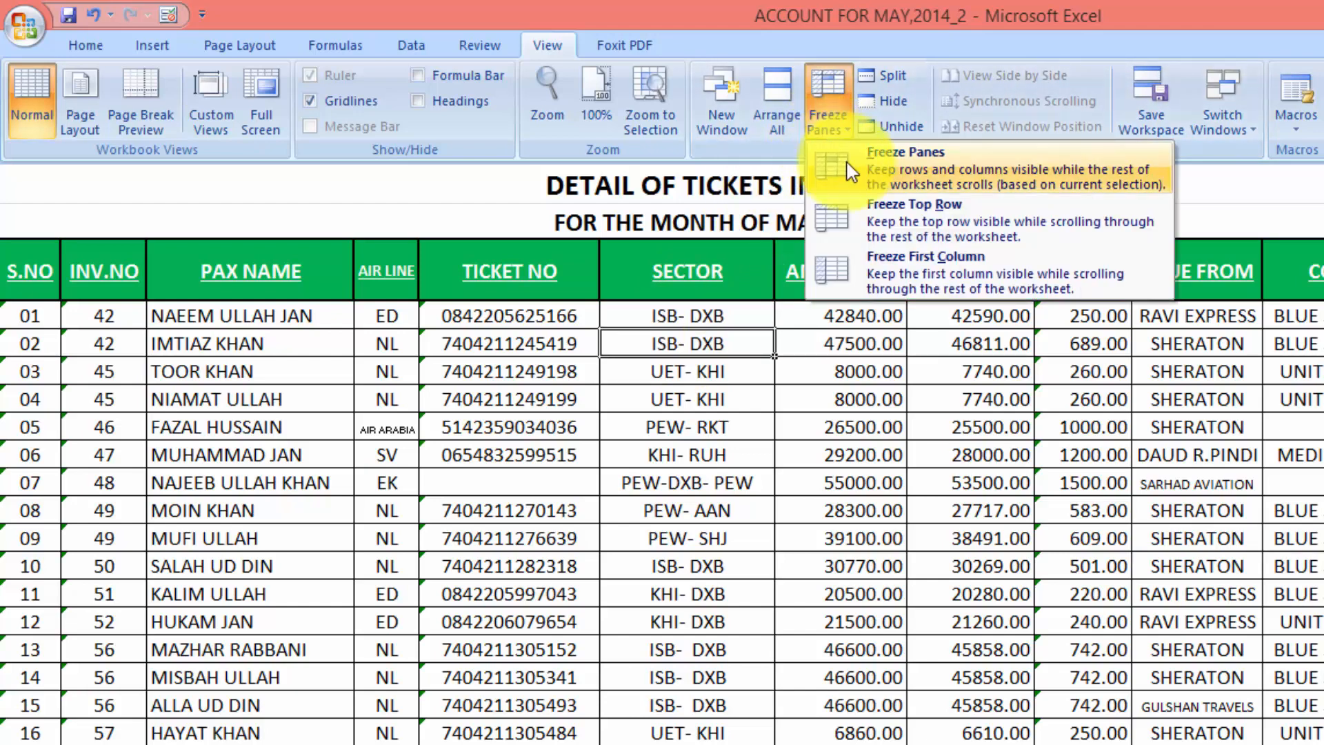
pyautogui.click(865, 176)
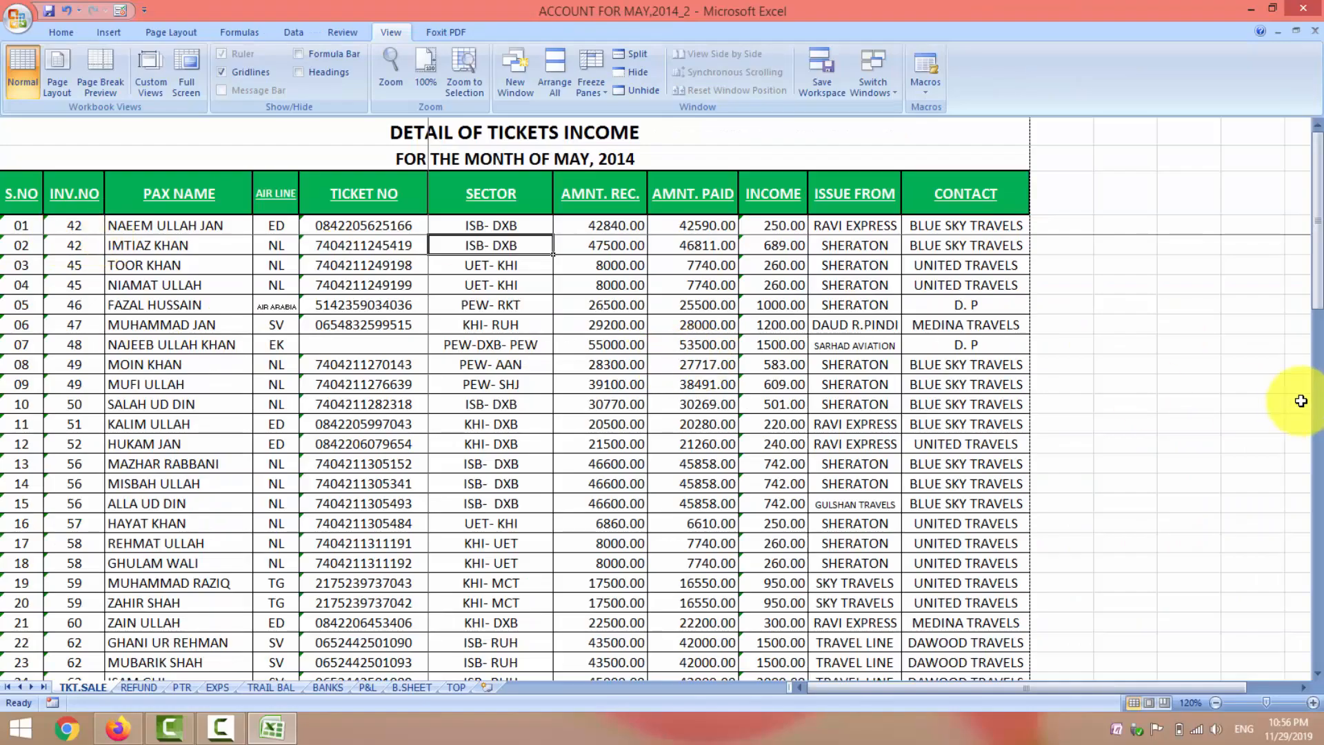
# Step: Check the frozen title and heading rows against the ticket rows down to the TOTAL row, and return to the first entries
pyautogui.click(1317, 675)
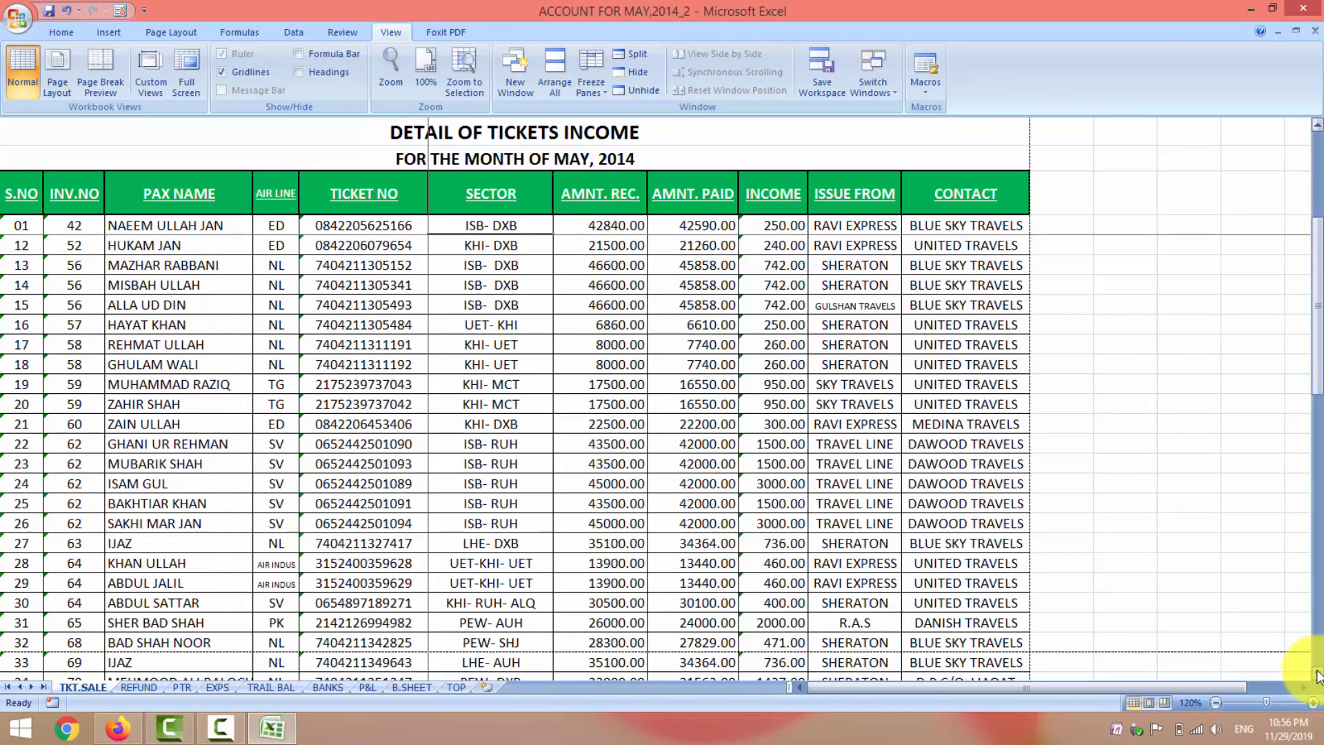
pyautogui.click(1317, 675)
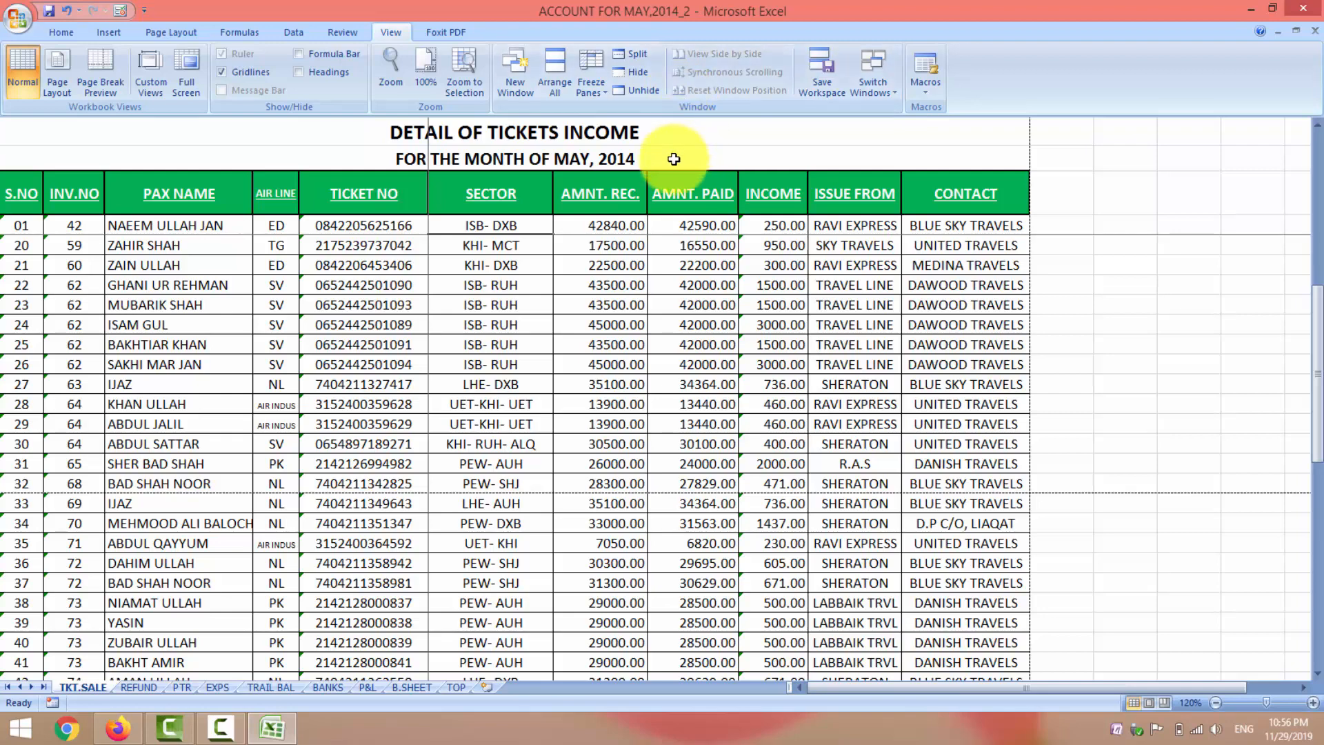
pyautogui.click(1317, 524)
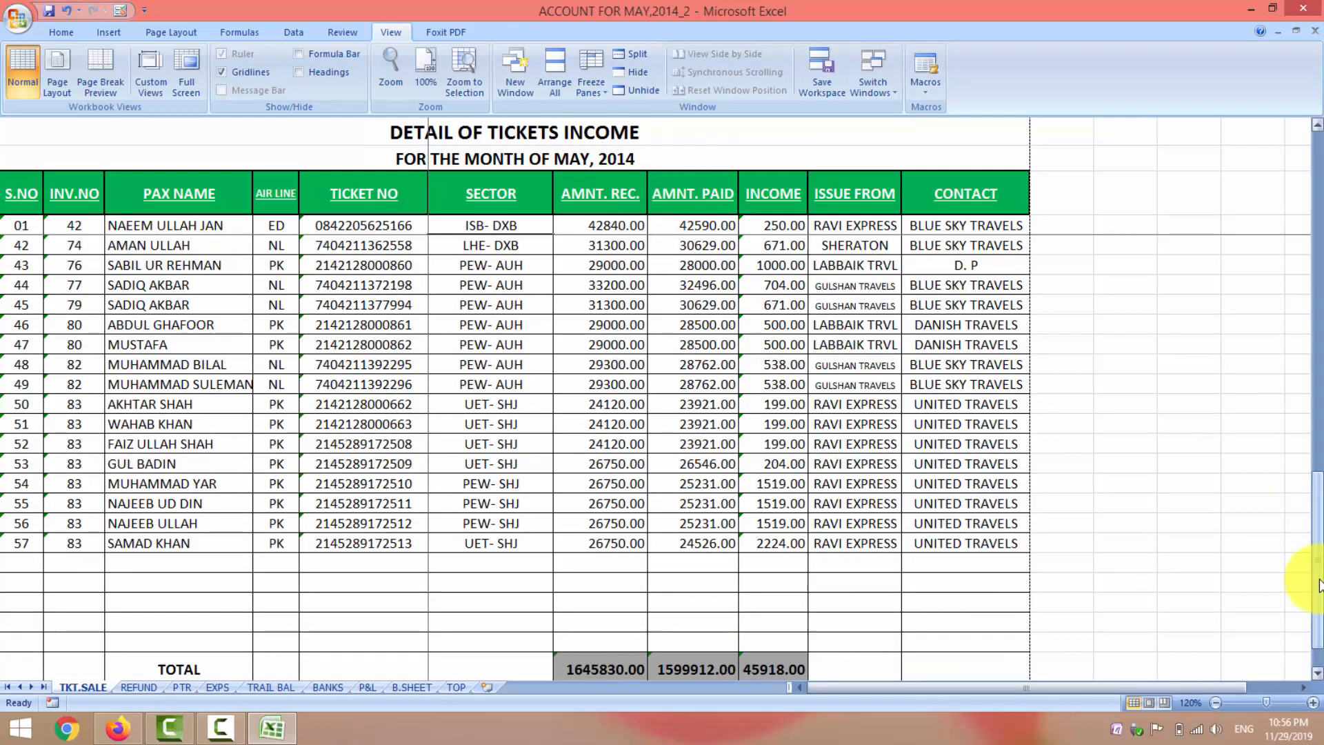
pyautogui.moveTo(1318, 585)
pyautogui.mouseDown()
pyautogui.moveTo(1318, 234)
pyautogui.moveTo(1318, 596)
pyautogui.mouseUp()
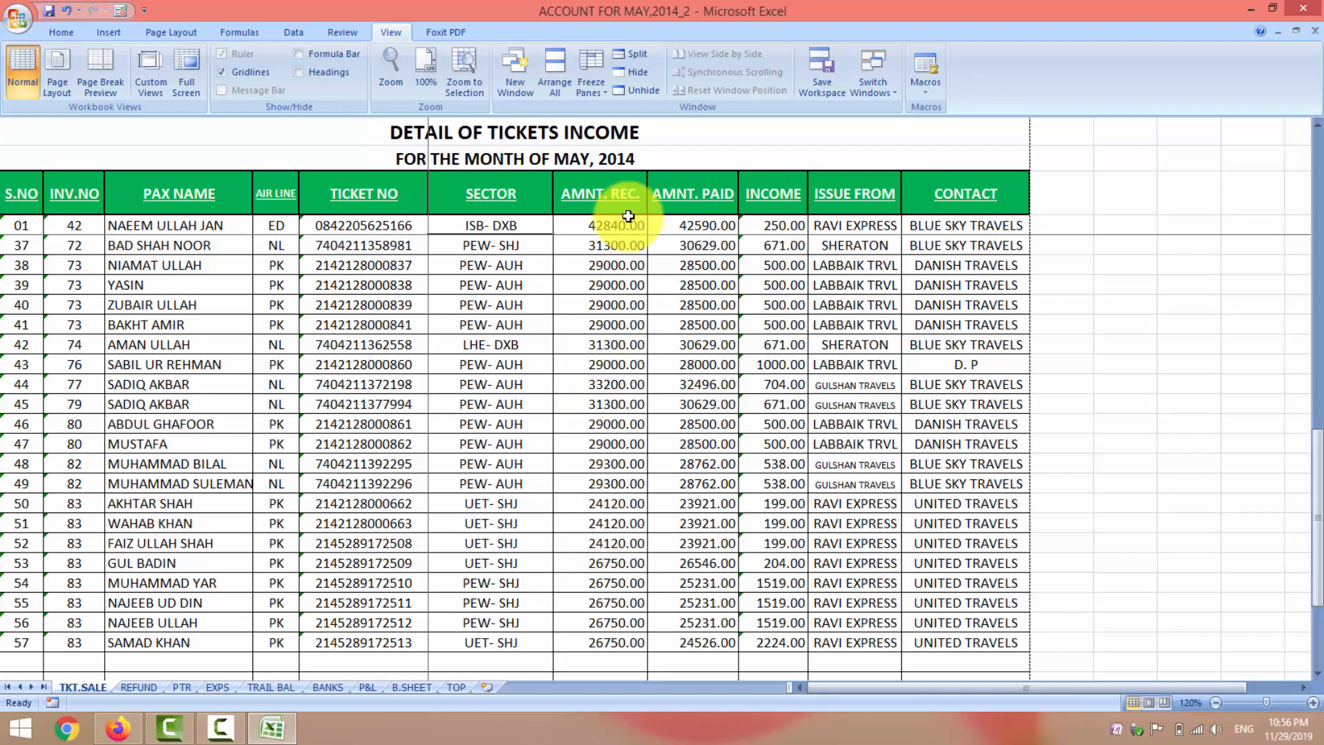
pyautogui.click(1312, 257)
pyautogui.click(1313, 183)
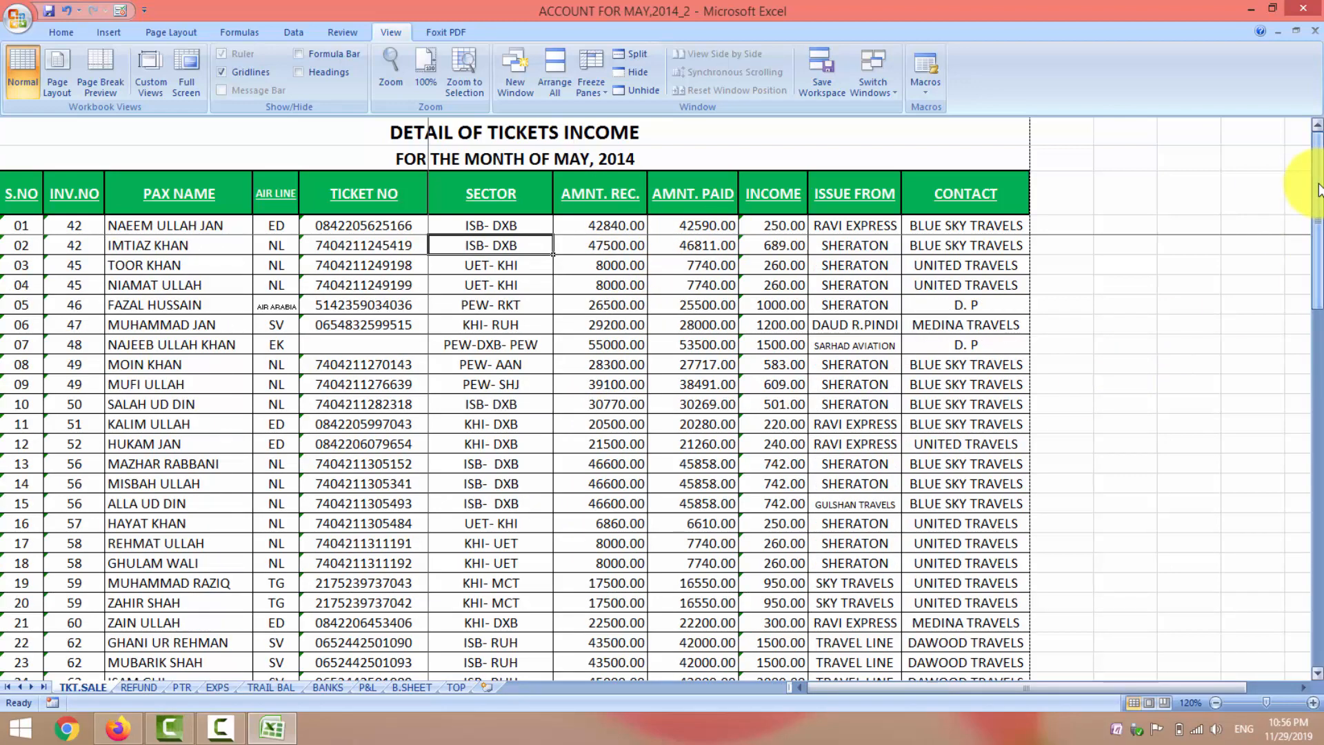
# Step: Unfreeze the panes and freeze only the first column, S.NO, instead
pyautogui.click(68, 256)
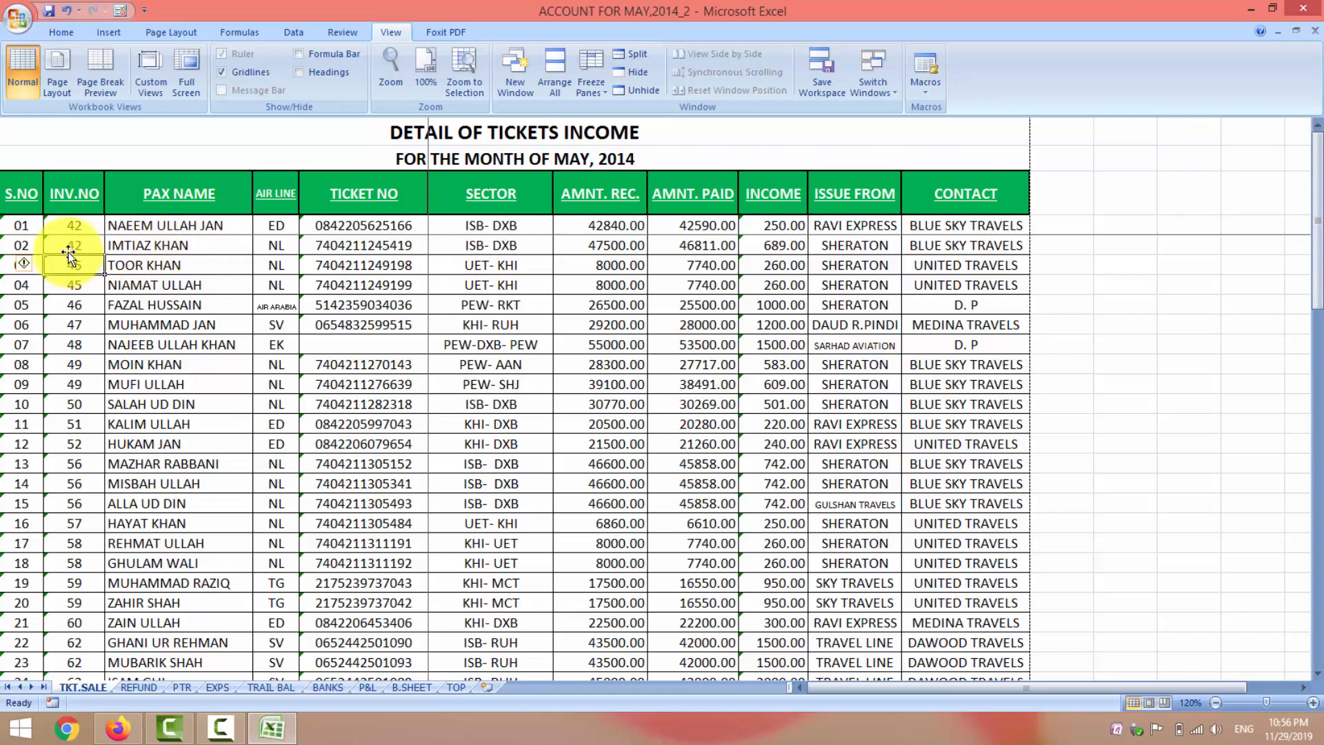
pyautogui.click(588, 72)
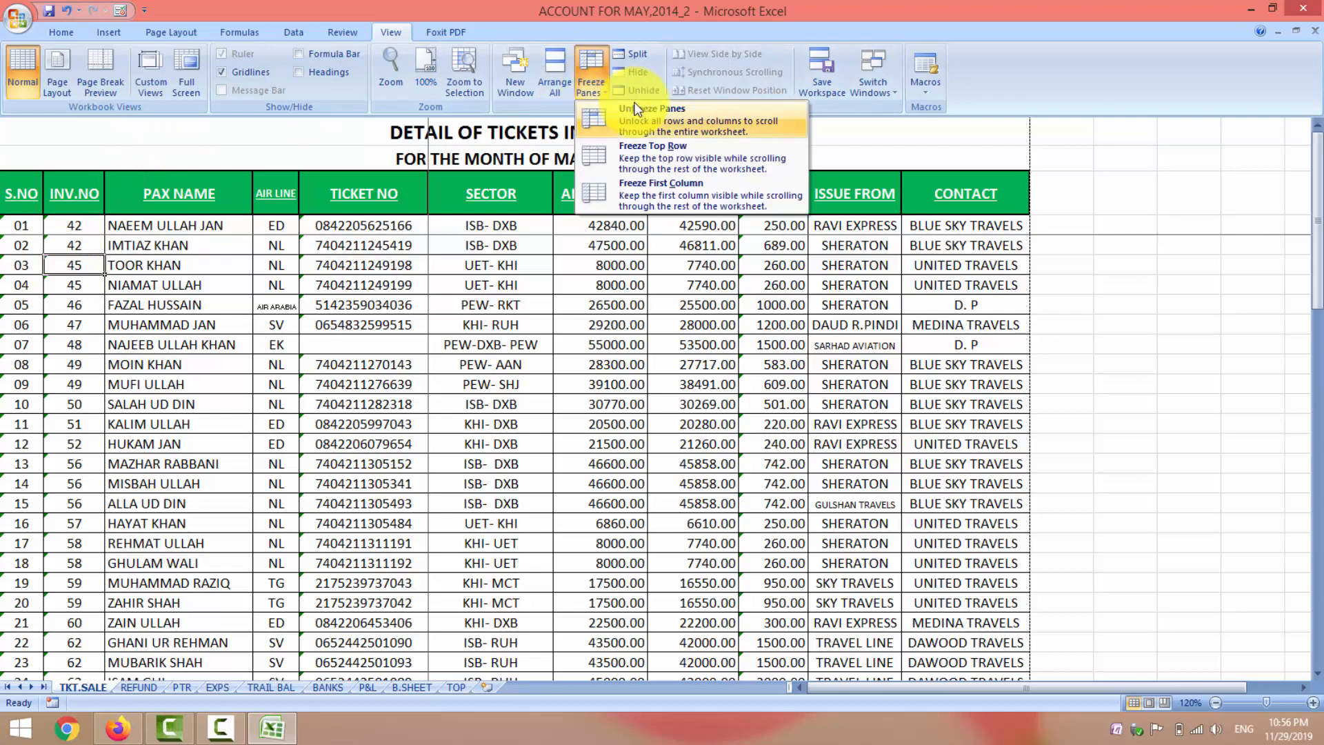
pyautogui.click(636, 109)
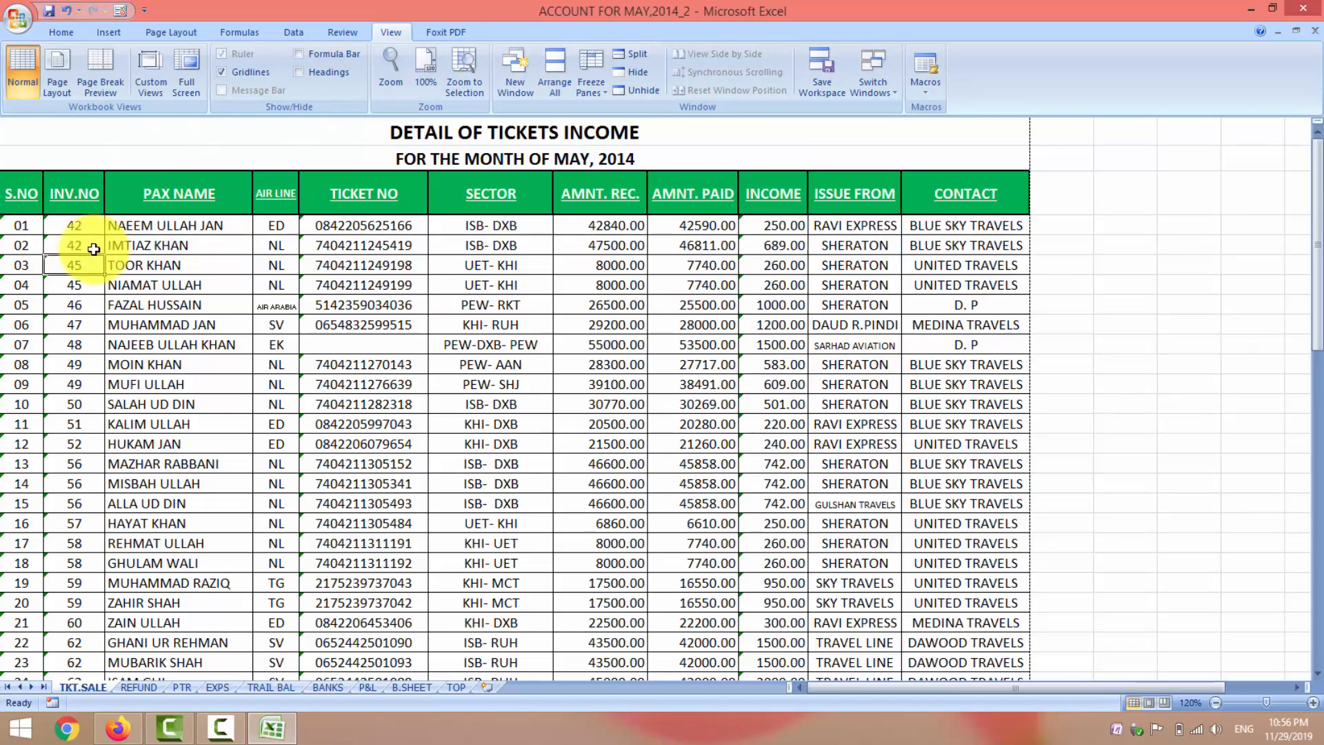
pyautogui.click(600, 85)
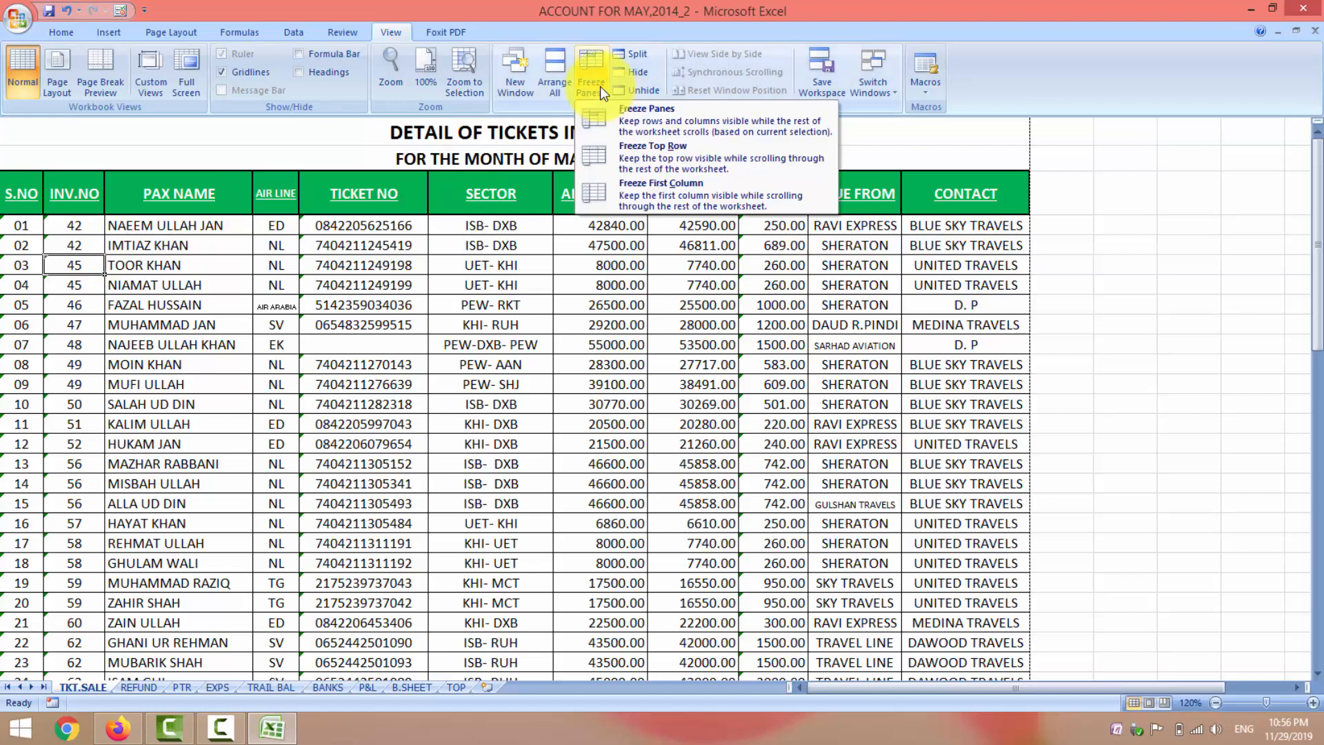
pyautogui.click(627, 184)
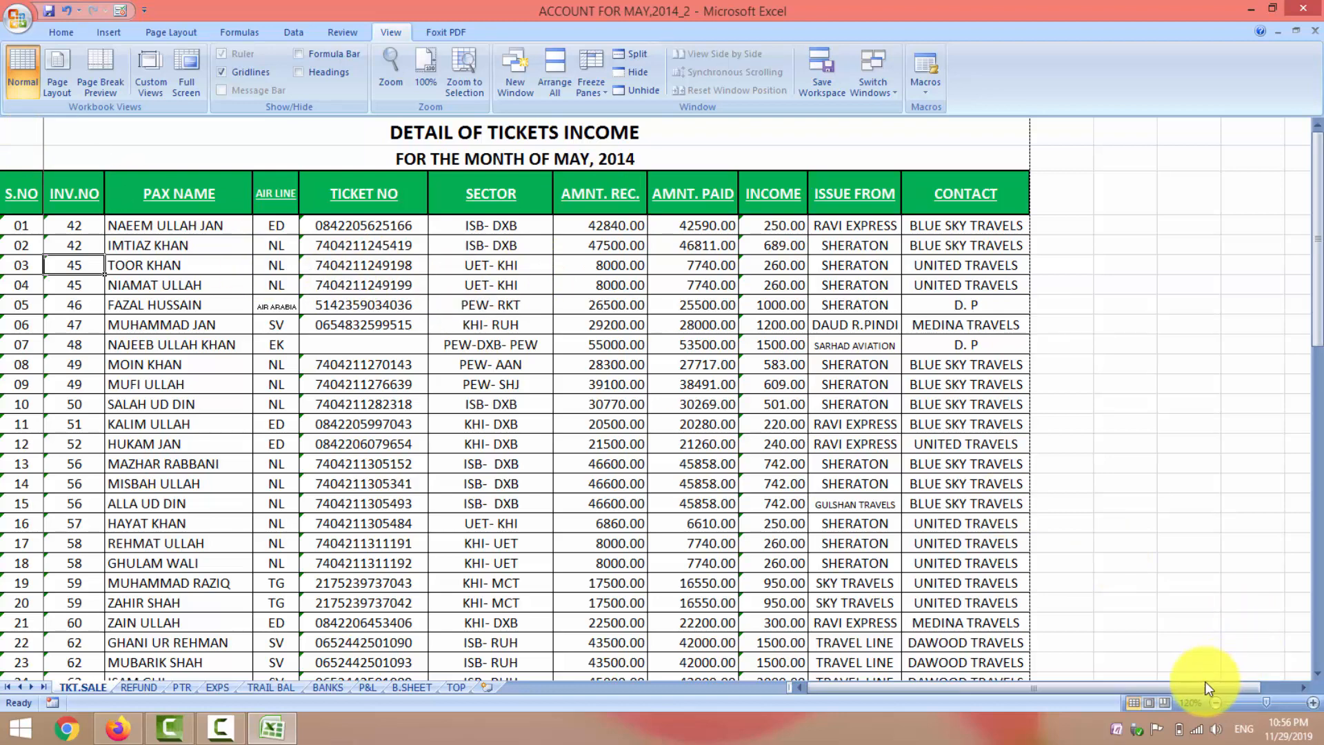
# Step: Check the frozen S.NO column while moving sideways through the sheet, enlarging the view to 160%
pyautogui.moveTo(1199, 693)
pyautogui.mouseDown()
pyautogui.moveTo(1286, 695)
pyautogui.moveTo(1213, 688)
pyautogui.mouseUp()
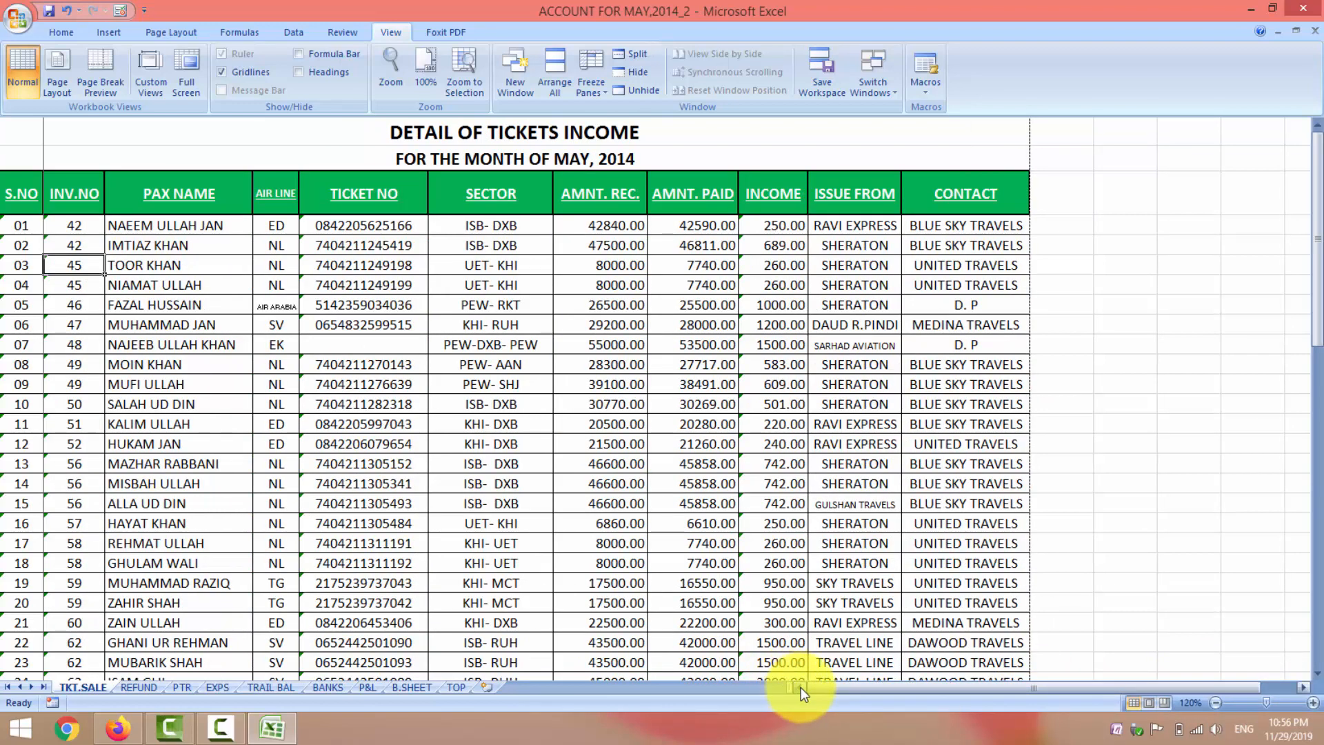
pyautogui.moveTo(911, 691); pyautogui.dragTo(1165, 648)
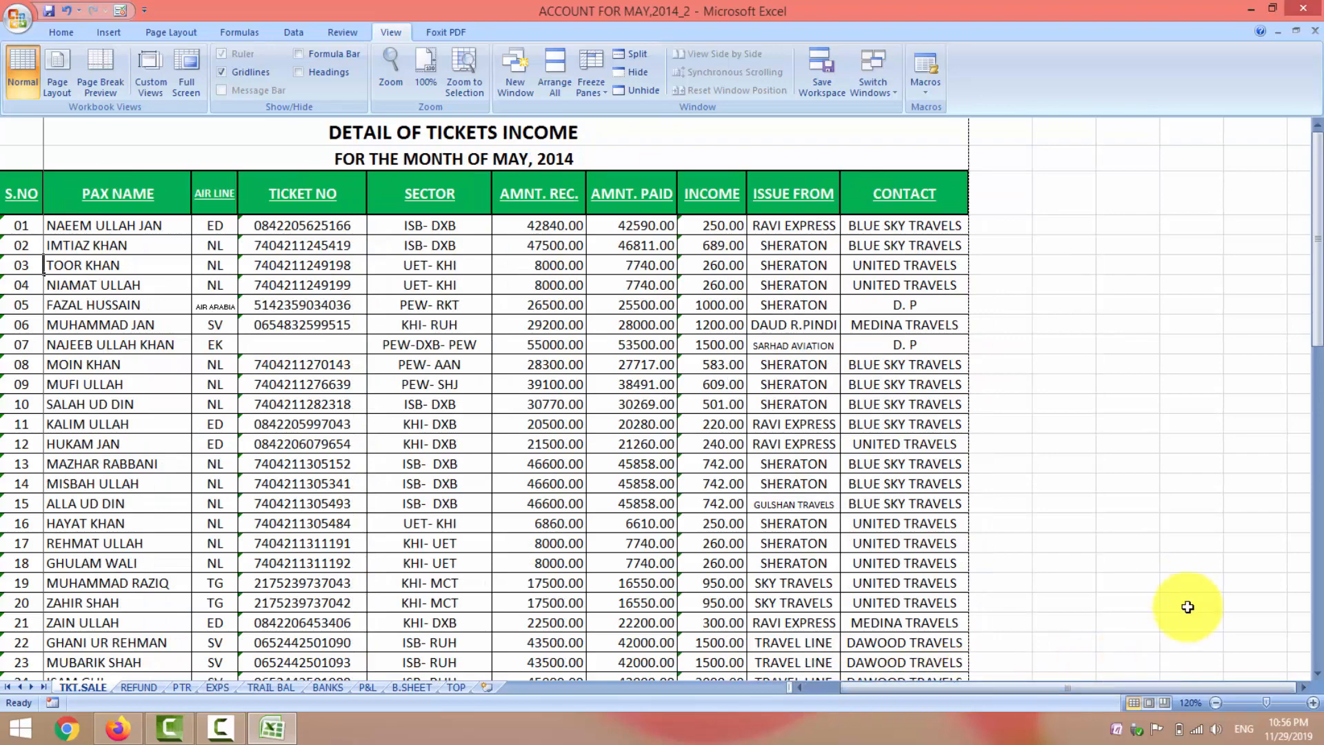
pyautogui.click(1312, 703)
pyautogui.click(1312, 702)
pyautogui.click(1313, 702)
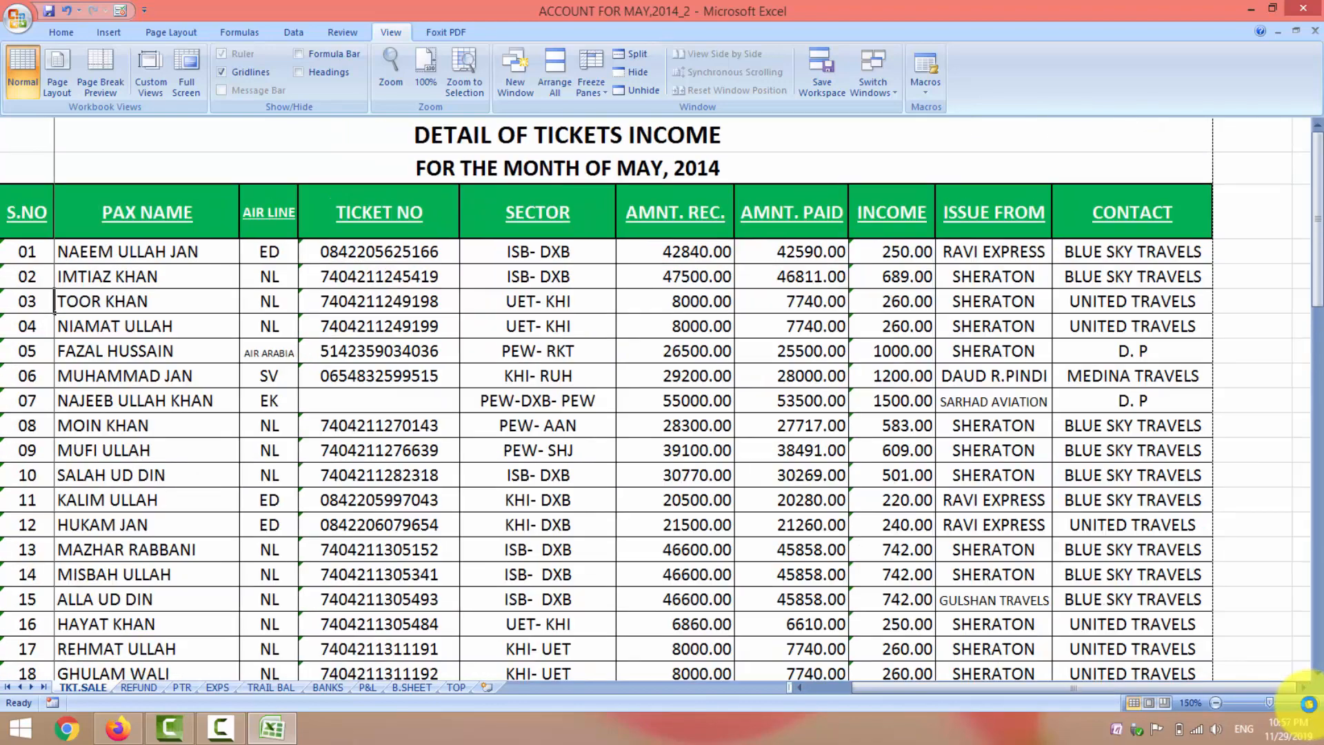
pyautogui.click(1312, 703)
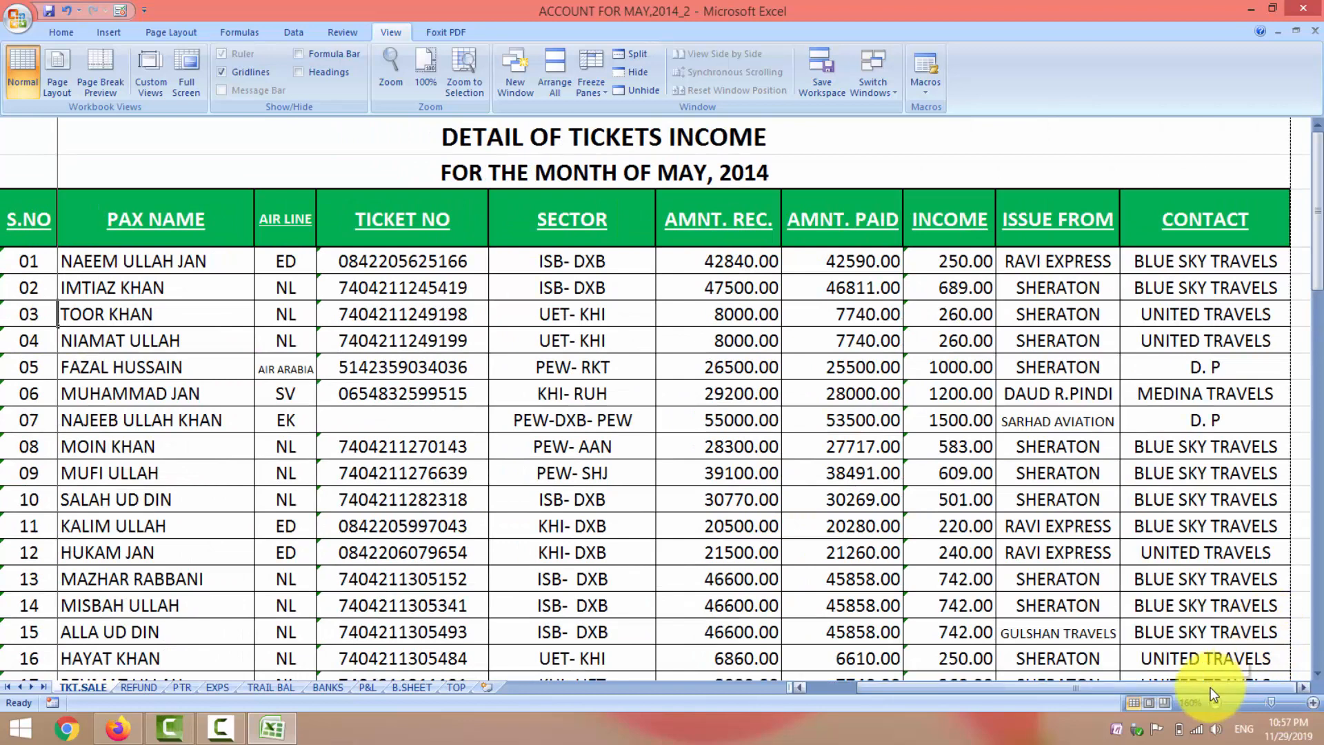
pyautogui.moveTo(1210, 687); pyautogui.dragTo(1004, 689)
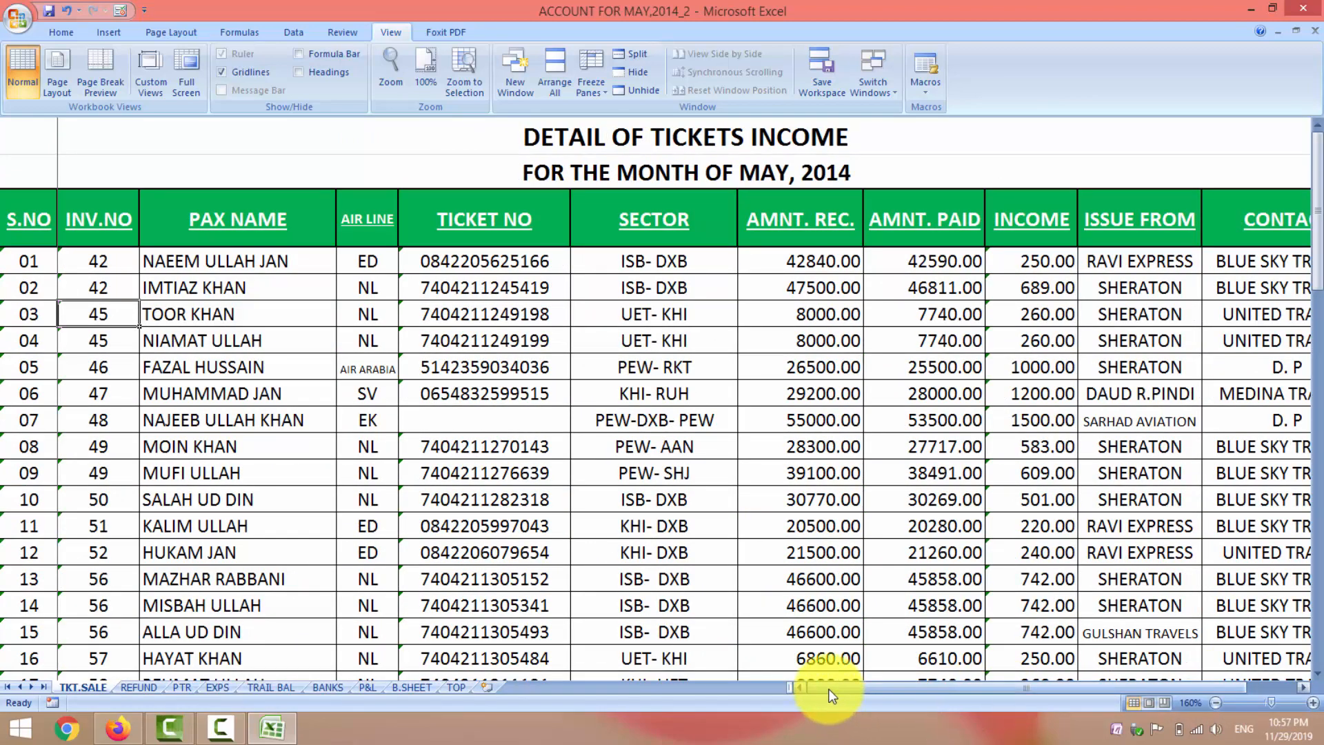
pyautogui.moveTo(828, 686); pyautogui.dragTo(968, 689)
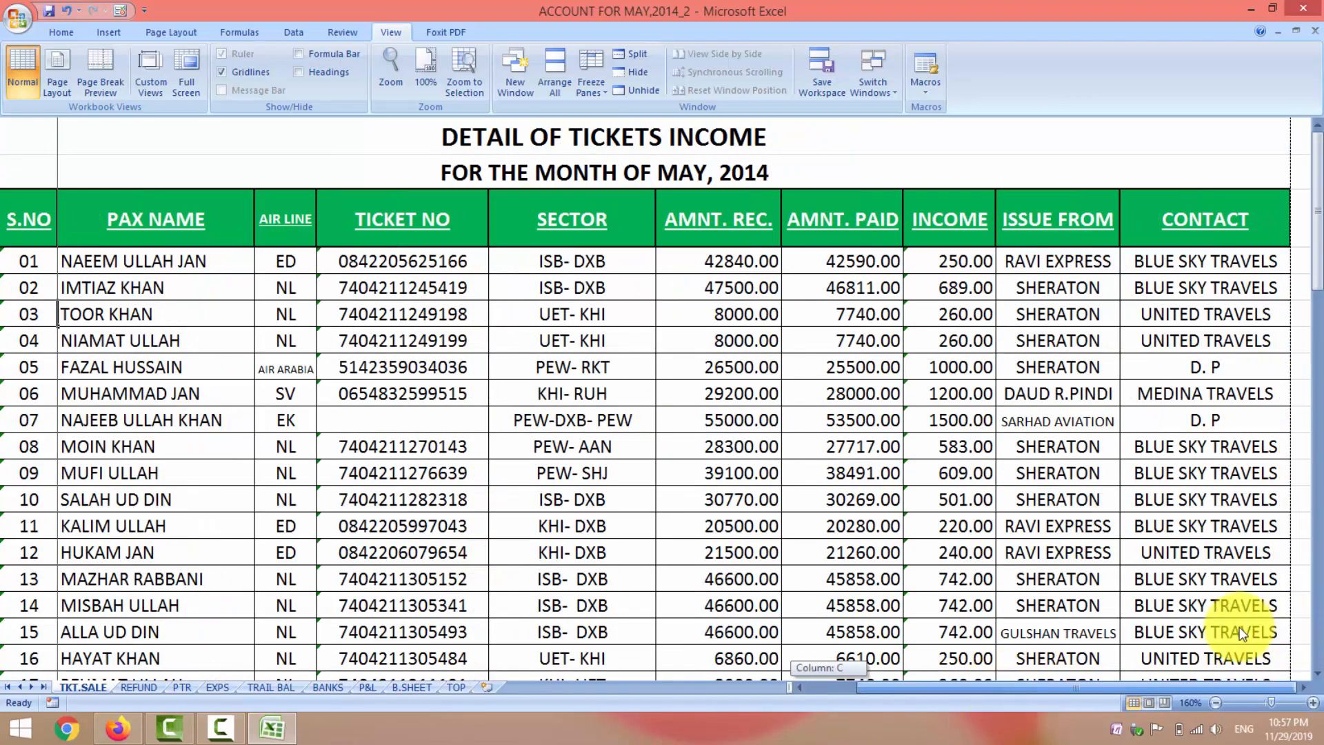
pyautogui.moveTo(879, 684); pyautogui.dragTo(777, 685)
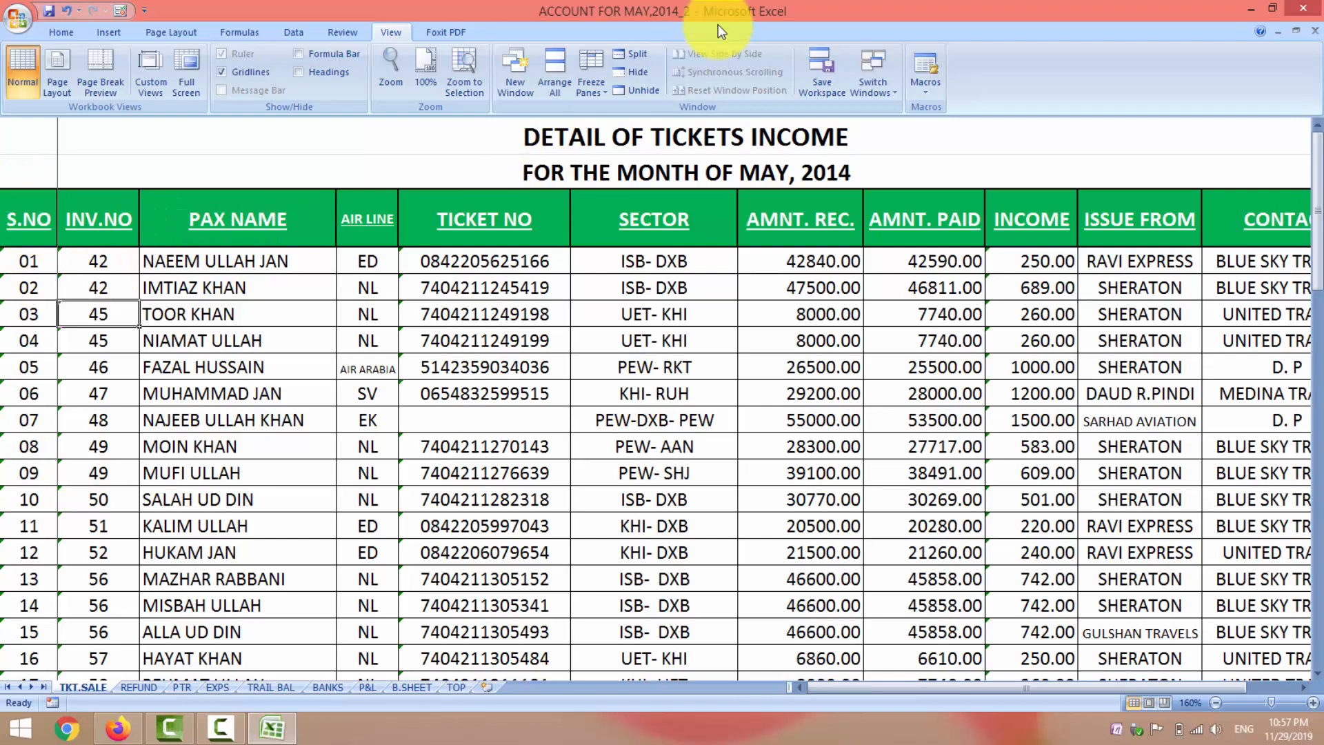
# Step: Unfreeze the first column, review the freeze options without choosing one, and reduce the sheet's zoom
pyautogui.click(591, 79)
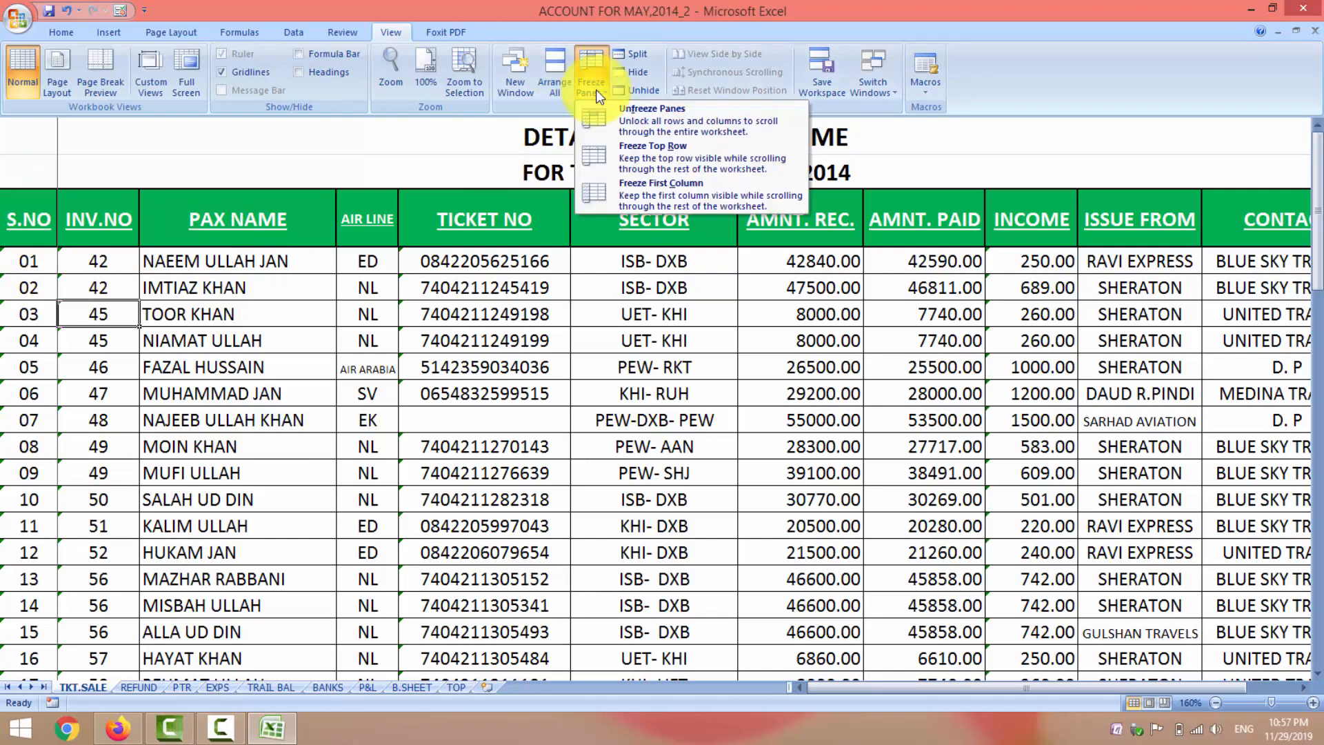
pyautogui.click(611, 109)
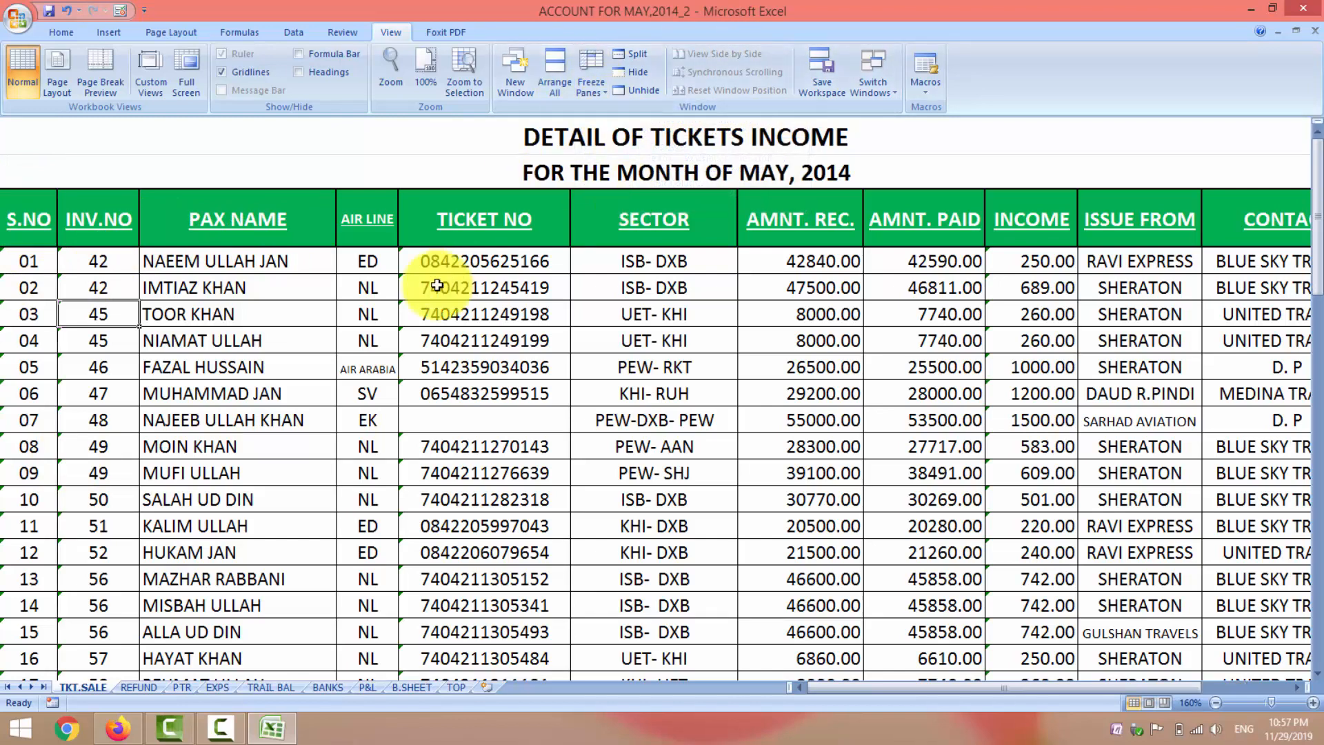
pyautogui.click(586, 92)
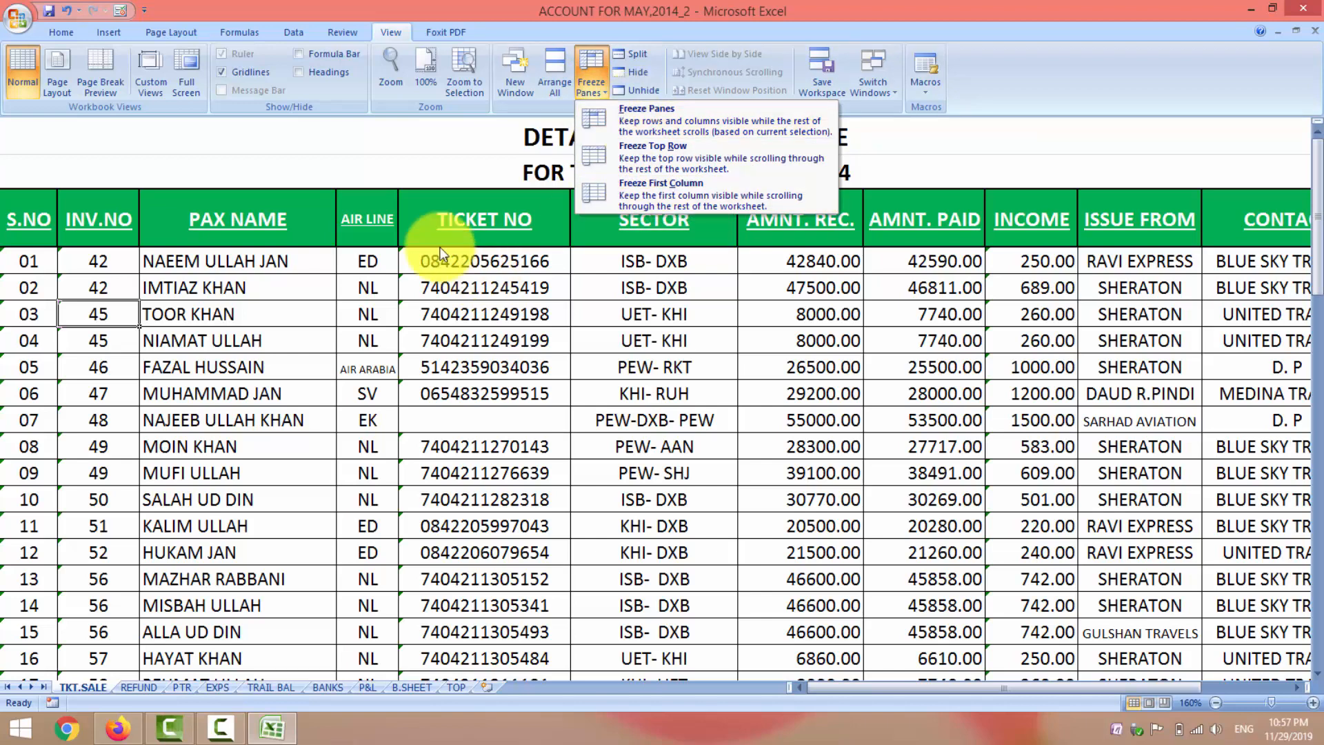
pyautogui.click(512, 230)
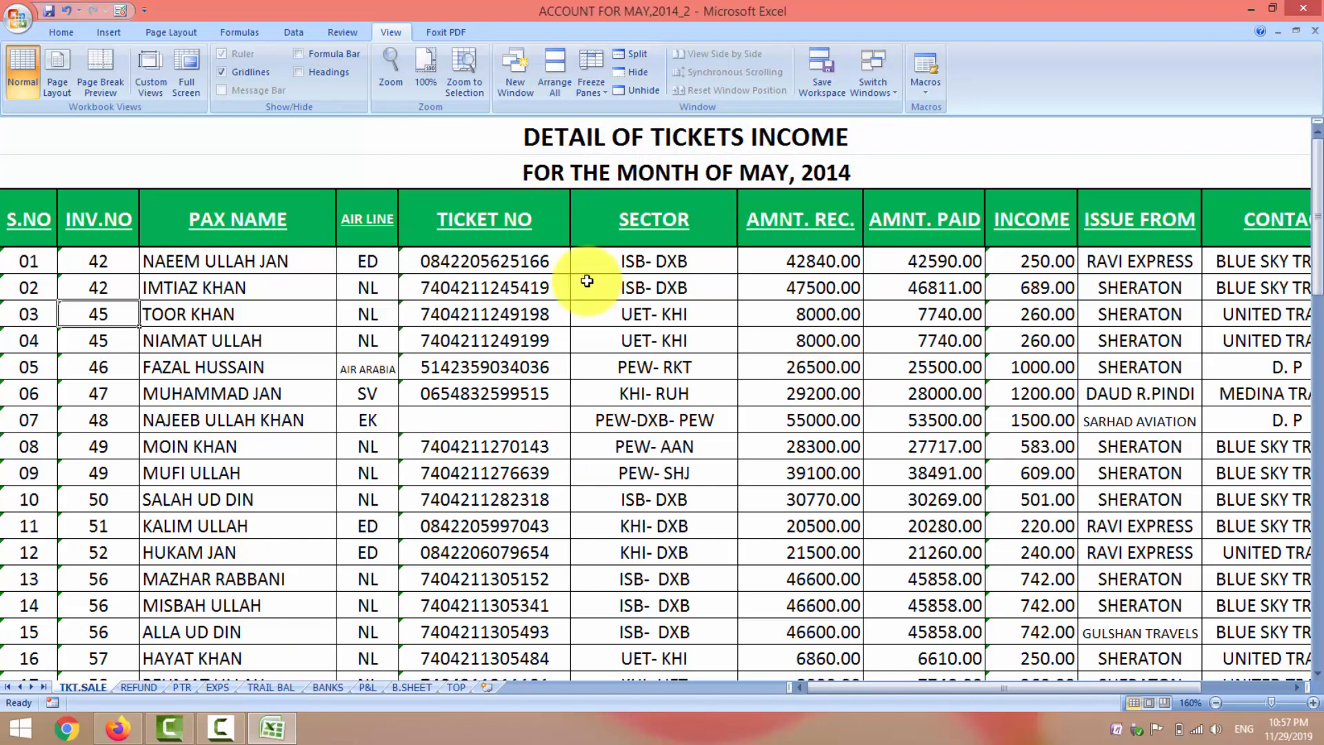
pyautogui.click(1217, 701)
pyautogui.click(1216, 701)
pyautogui.click(1216, 701)
pyautogui.click(1216, 701)
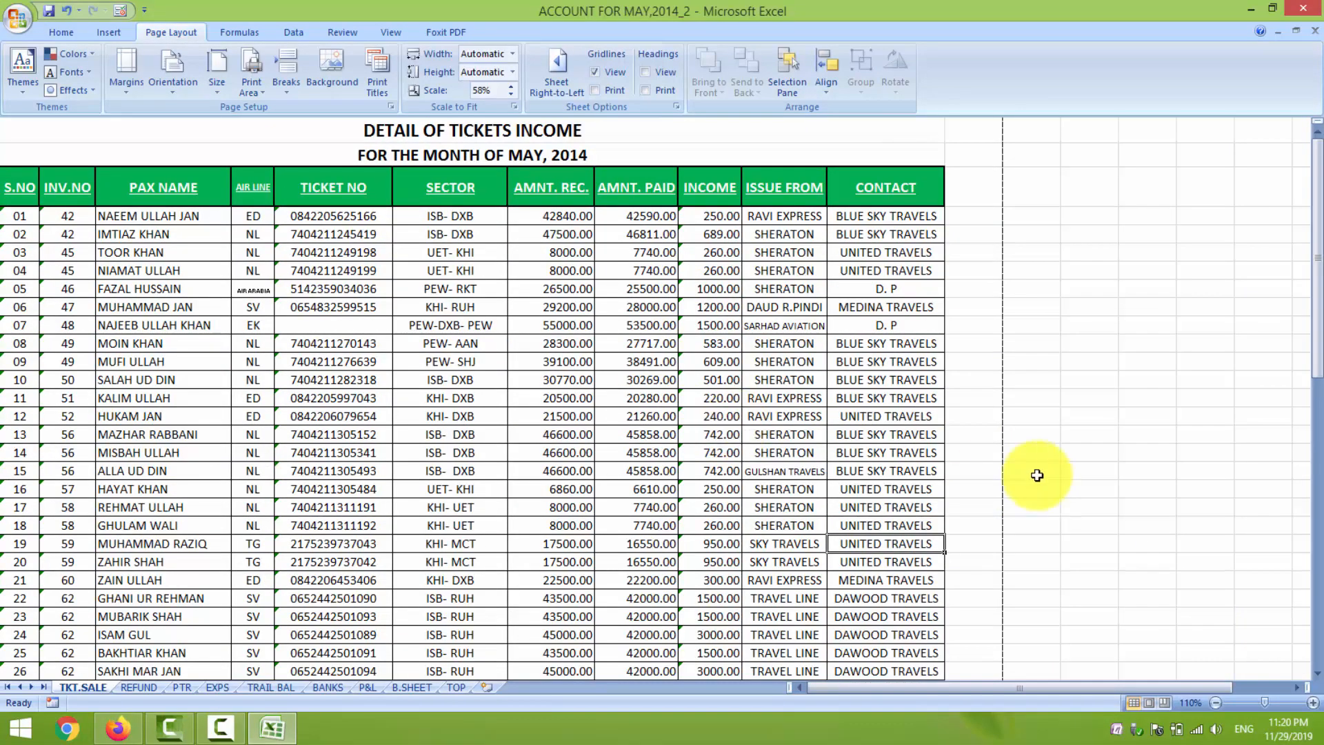
# Step: Open the print preview of the ticket income sheet and check page 2 for the heading row
pyautogui.click(1317, 576)
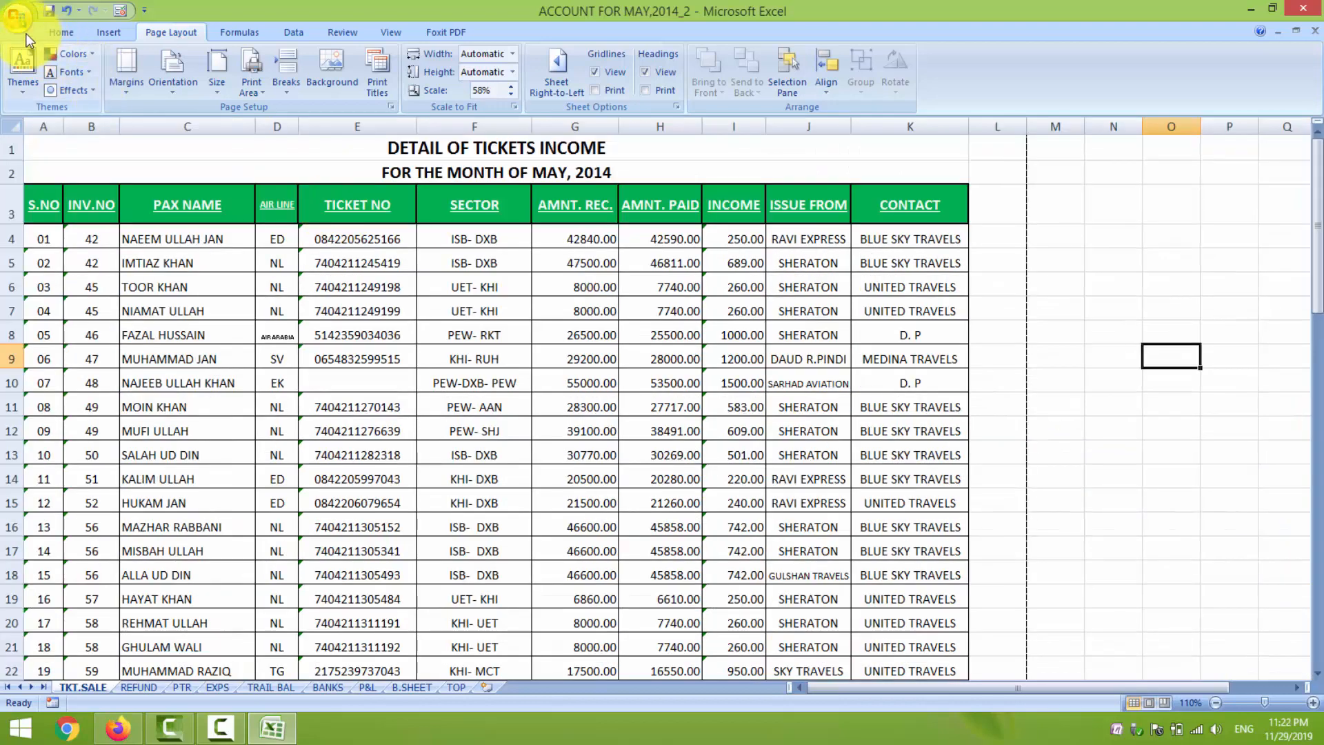
pyautogui.click(20, 18)
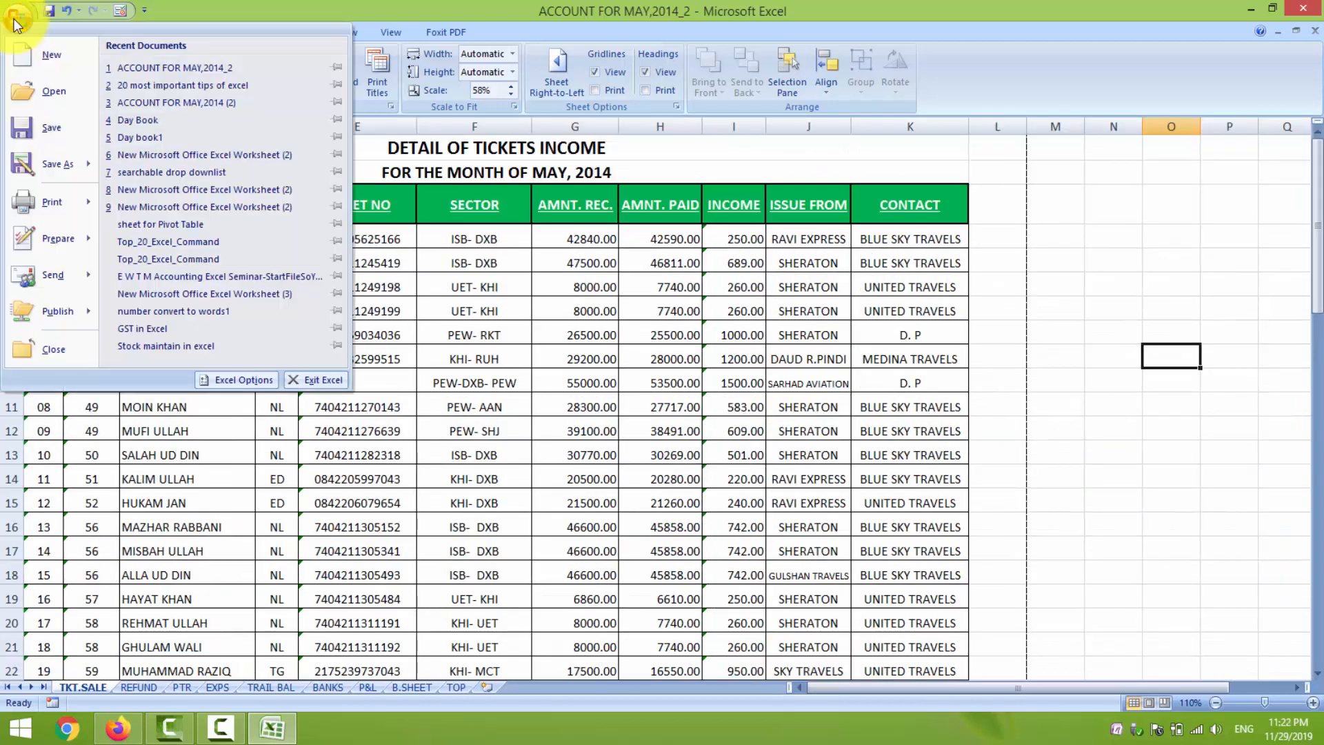
pyautogui.moveTo(56, 213)
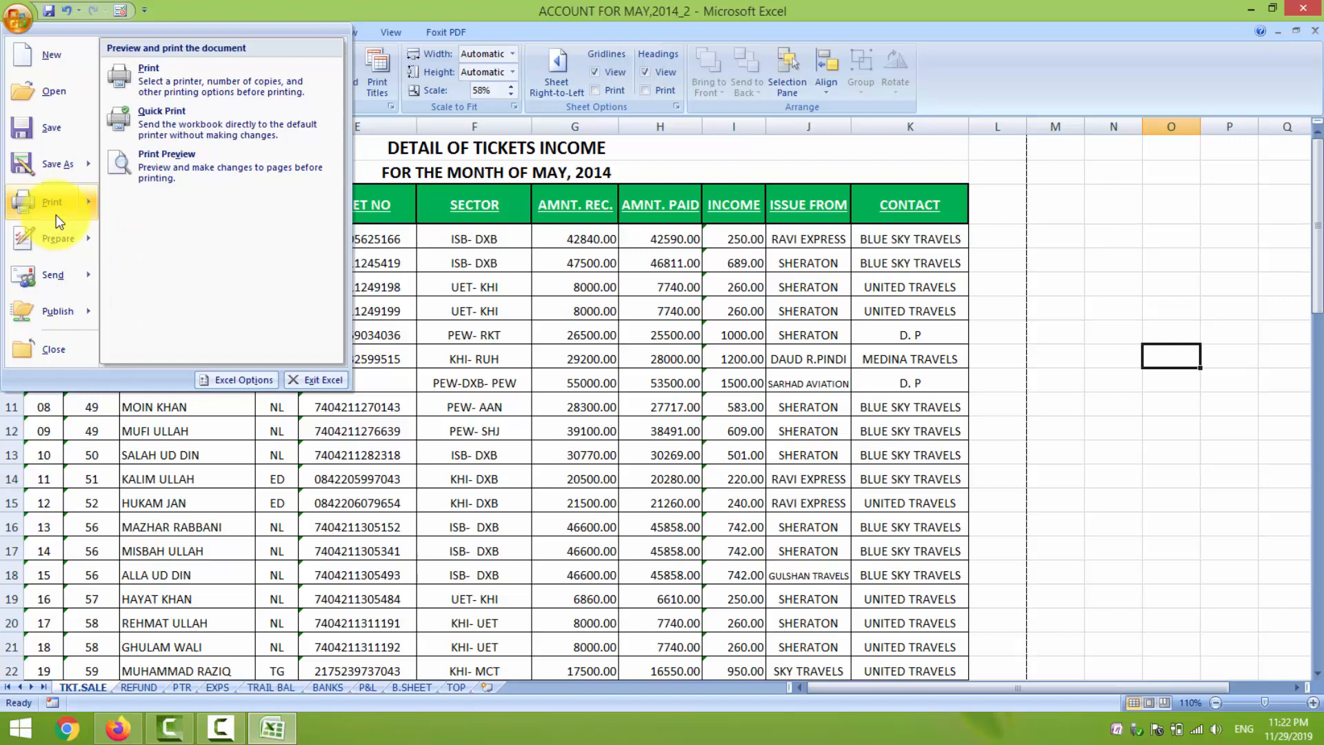
pyautogui.click(201, 168)
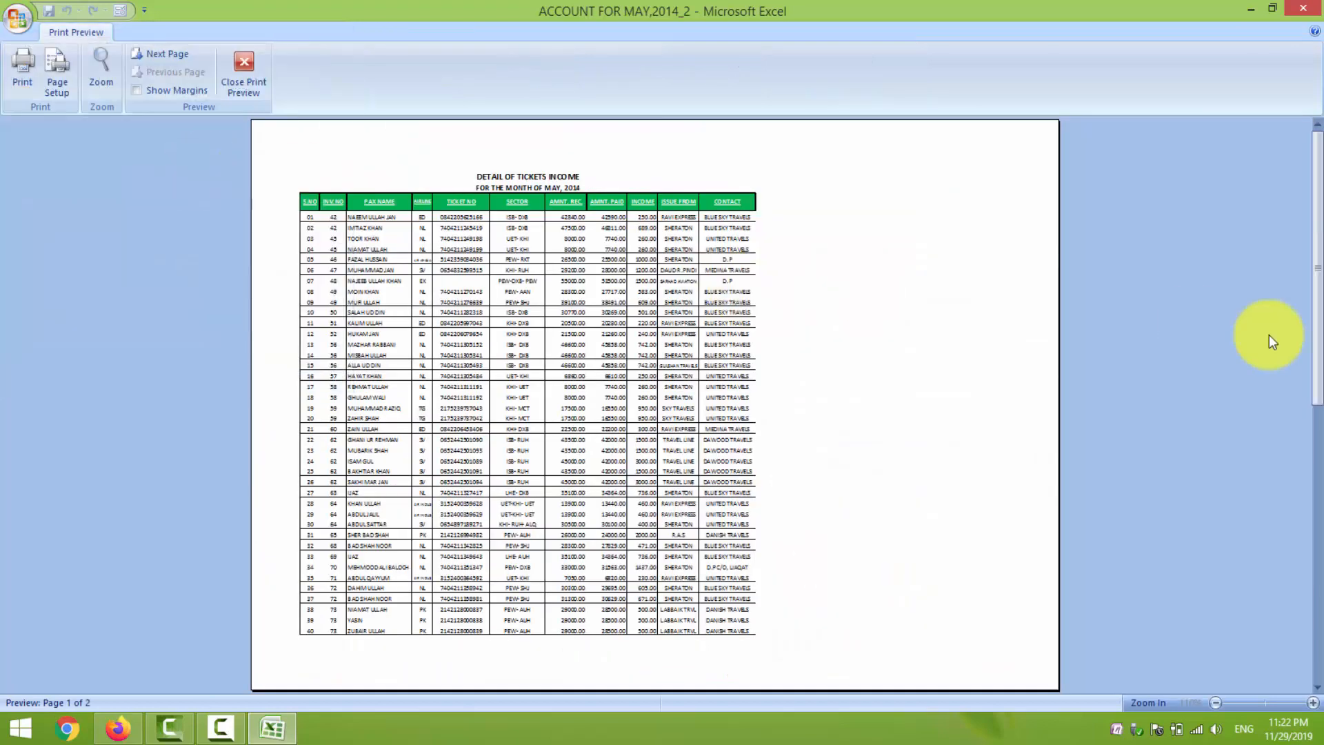
pyautogui.click(1315, 475)
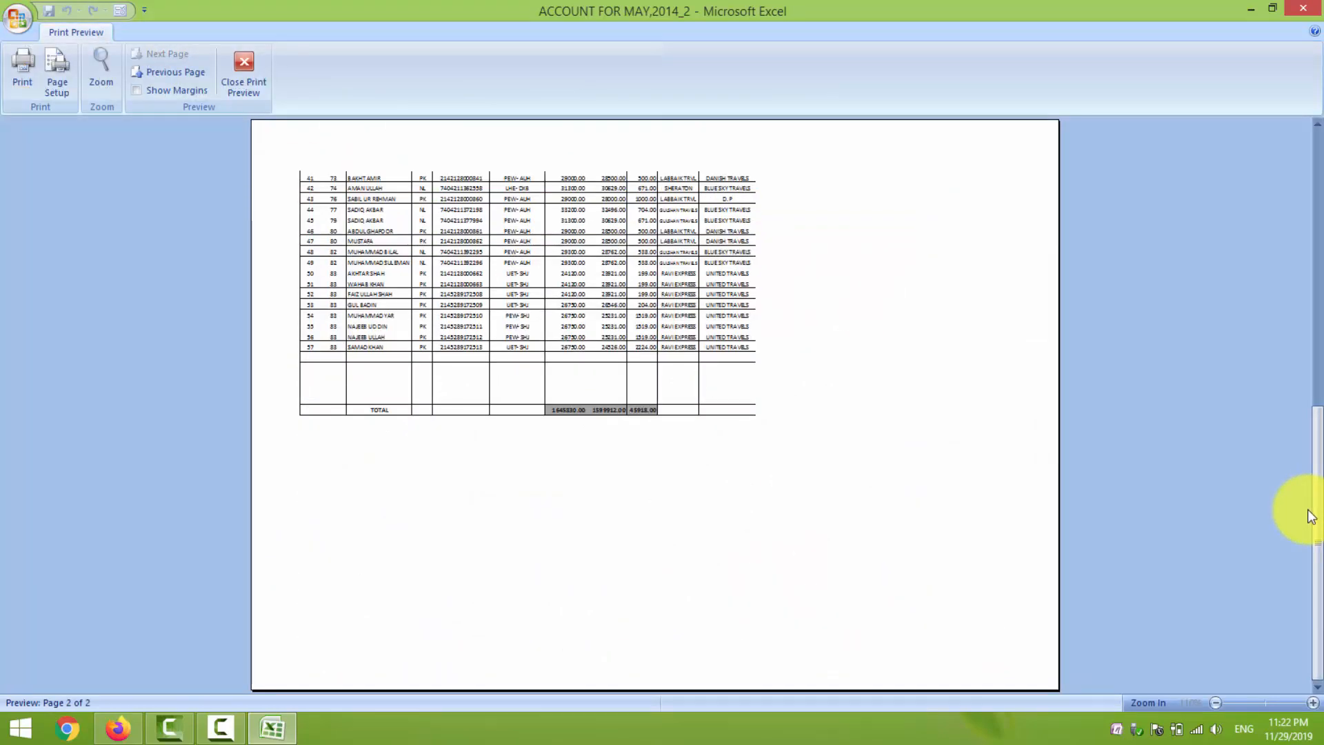
# Step: Compare the headings on pages 1 and 2 of the print preview, and return to the worksheet
pyautogui.click(1315, 270)
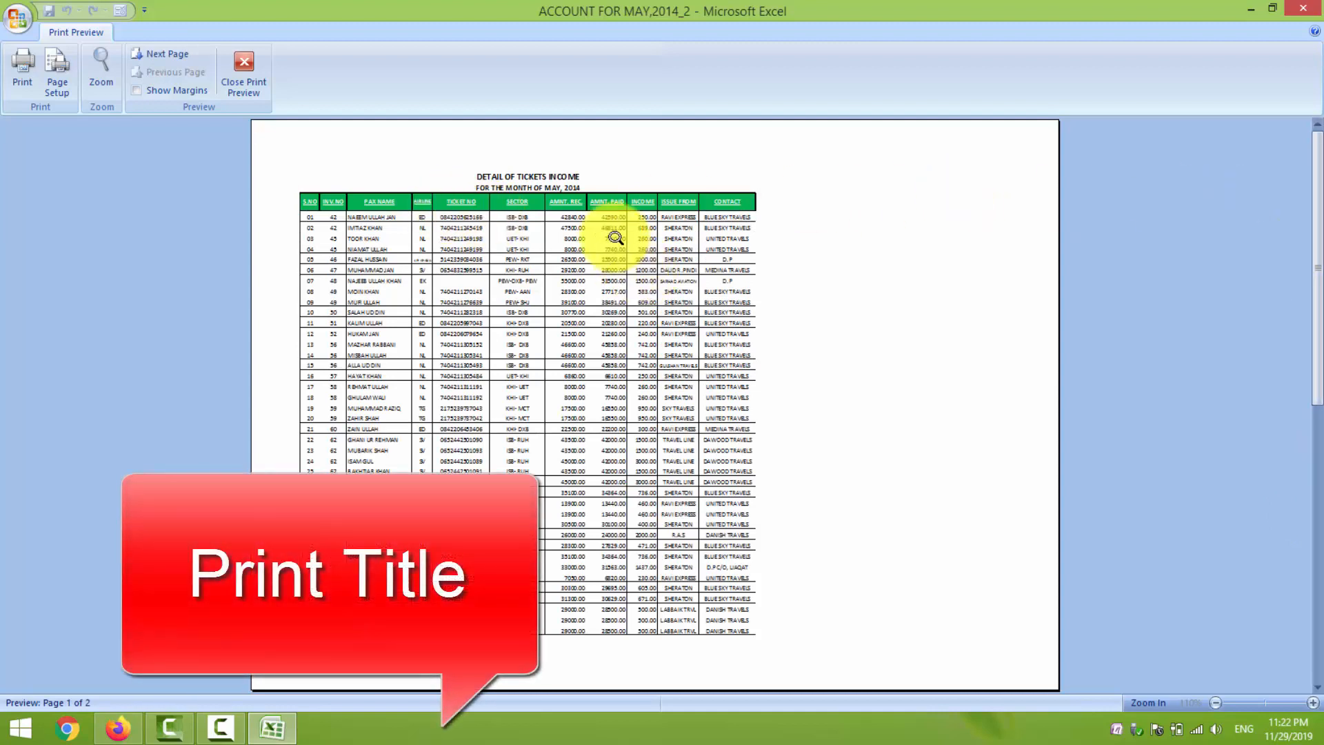
pyautogui.click(1317, 529)
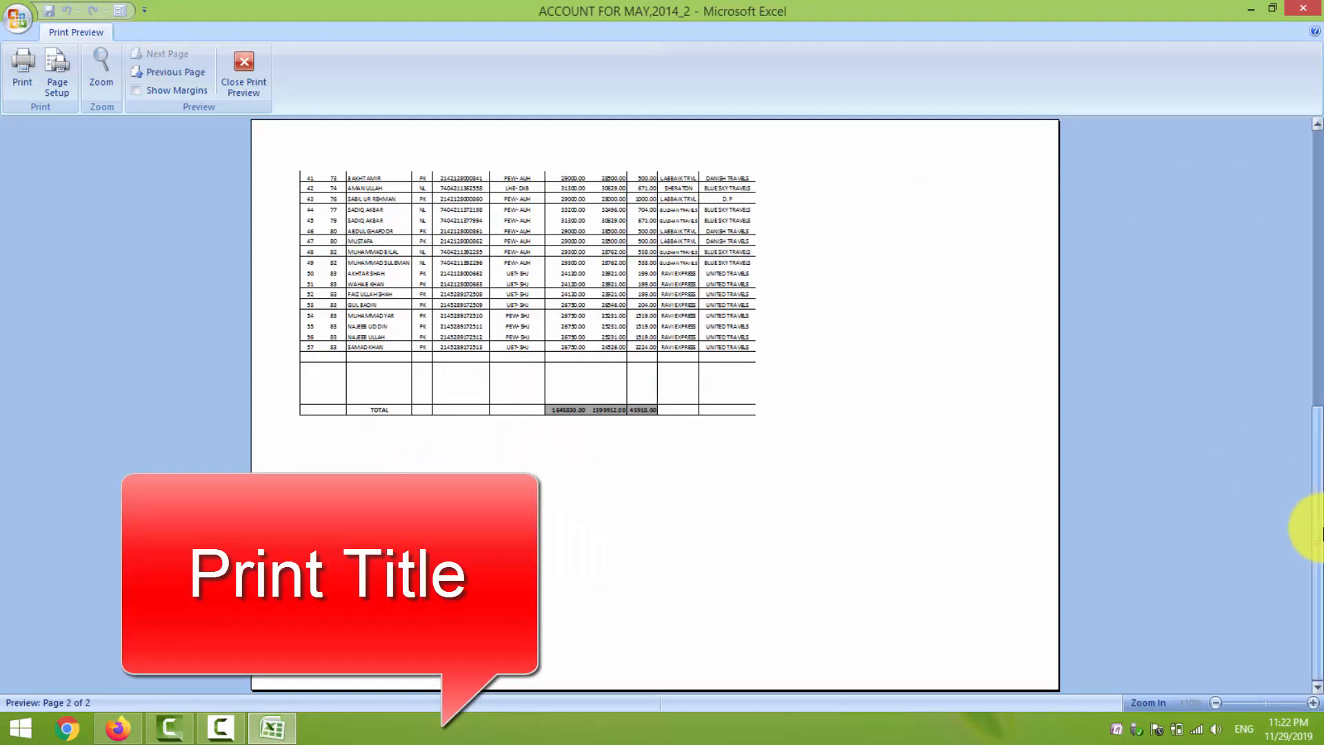
pyautogui.click(1317, 210)
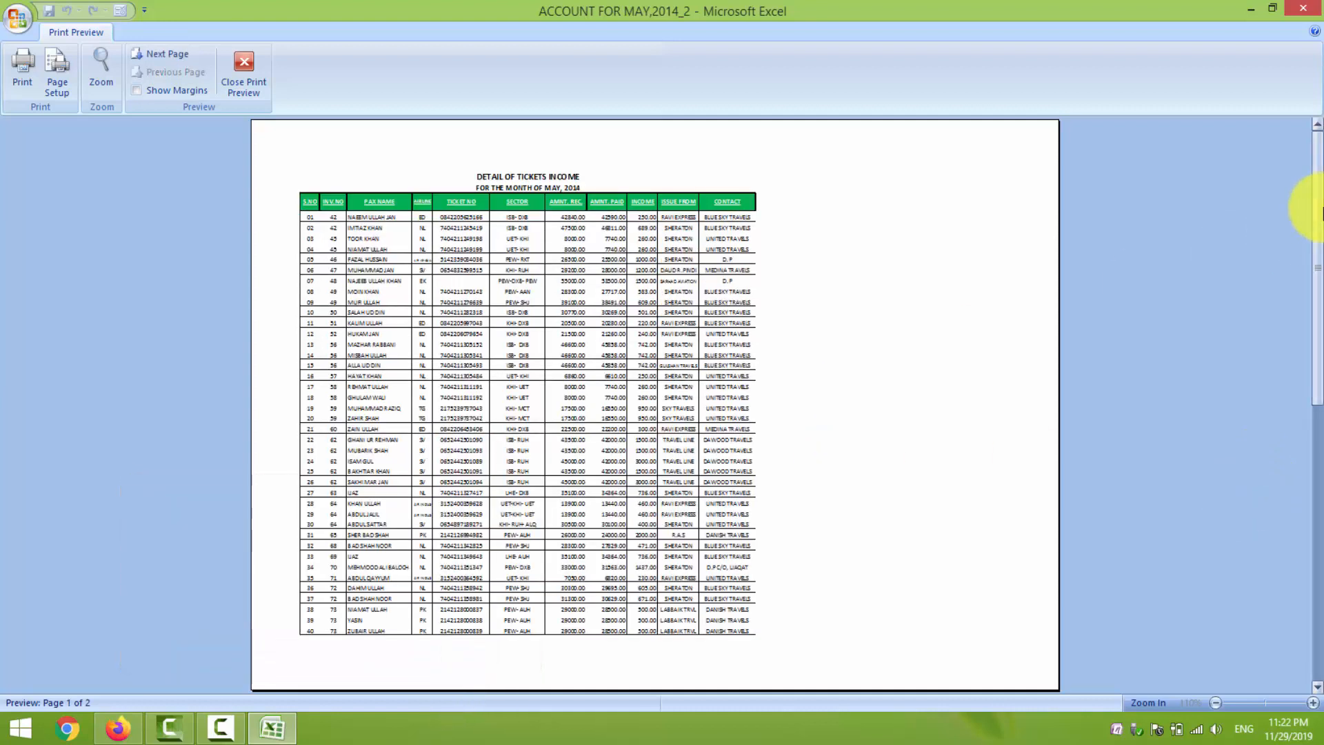
pyautogui.click(251, 87)
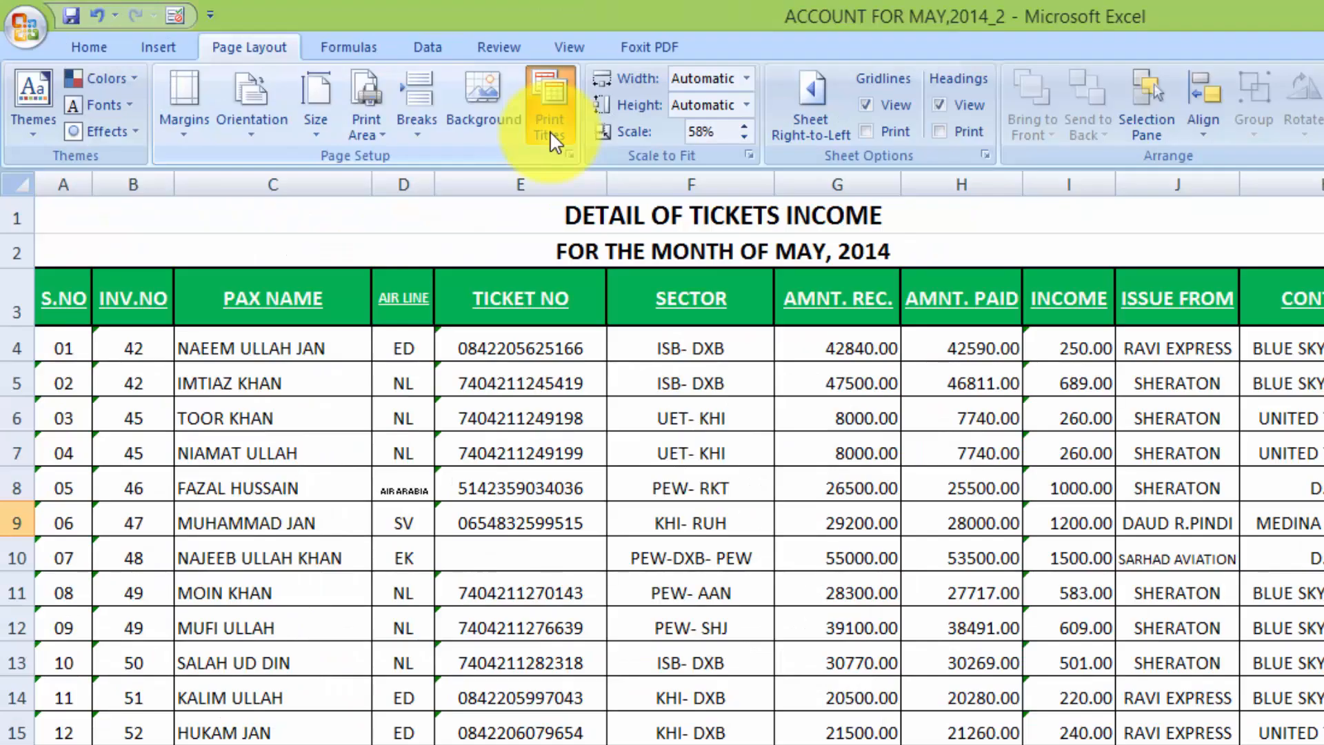
# Step: Set rows 1 to 3 ($1:$3) as print titles repeating at the top of every page
pyautogui.click(376, 89)
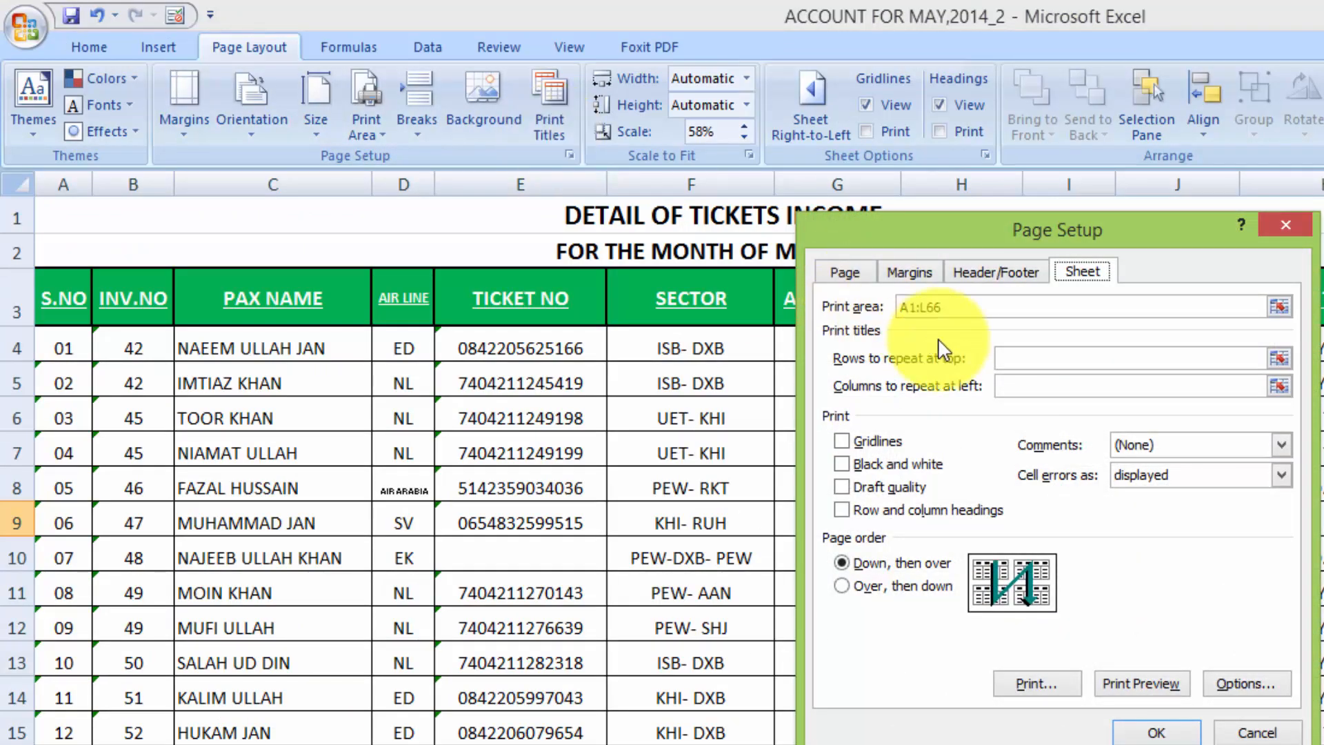
pyautogui.click(1015, 358)
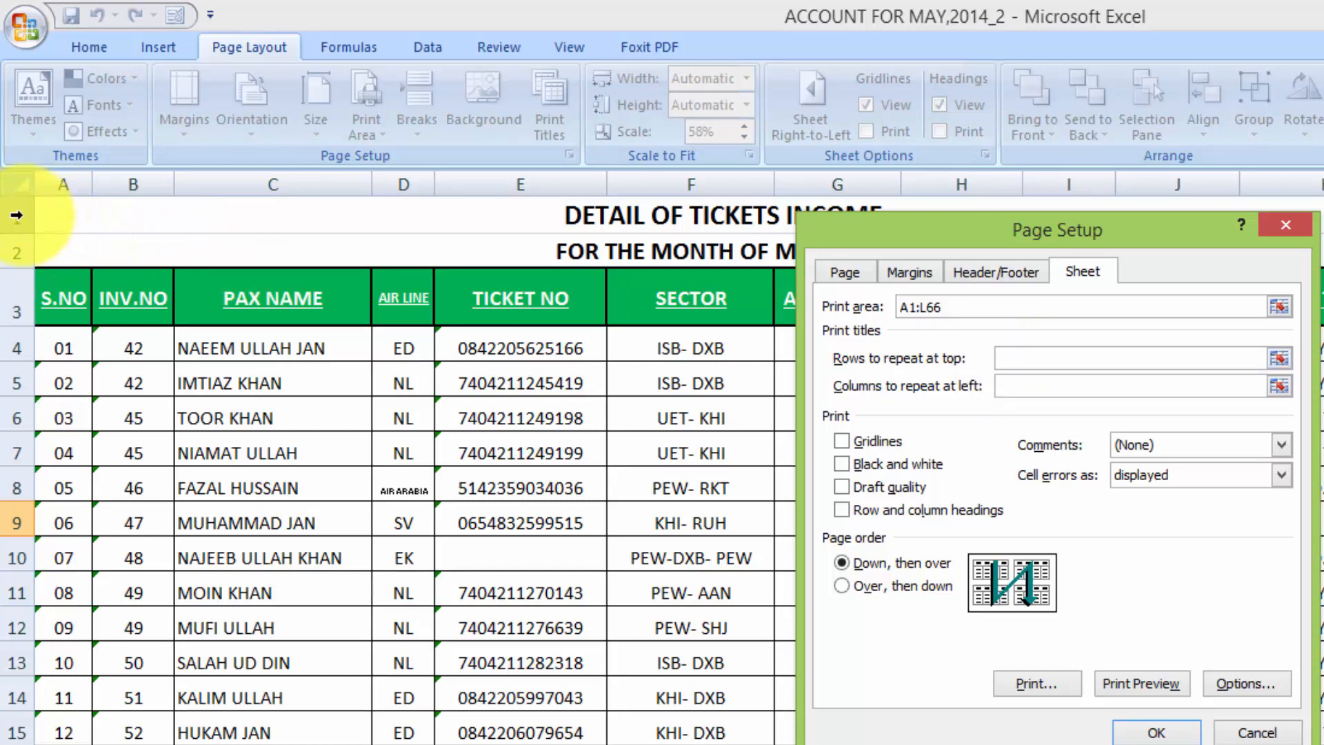
pyautogui.moveTo(15, 215); pyautogui.dragTo(23, 320)
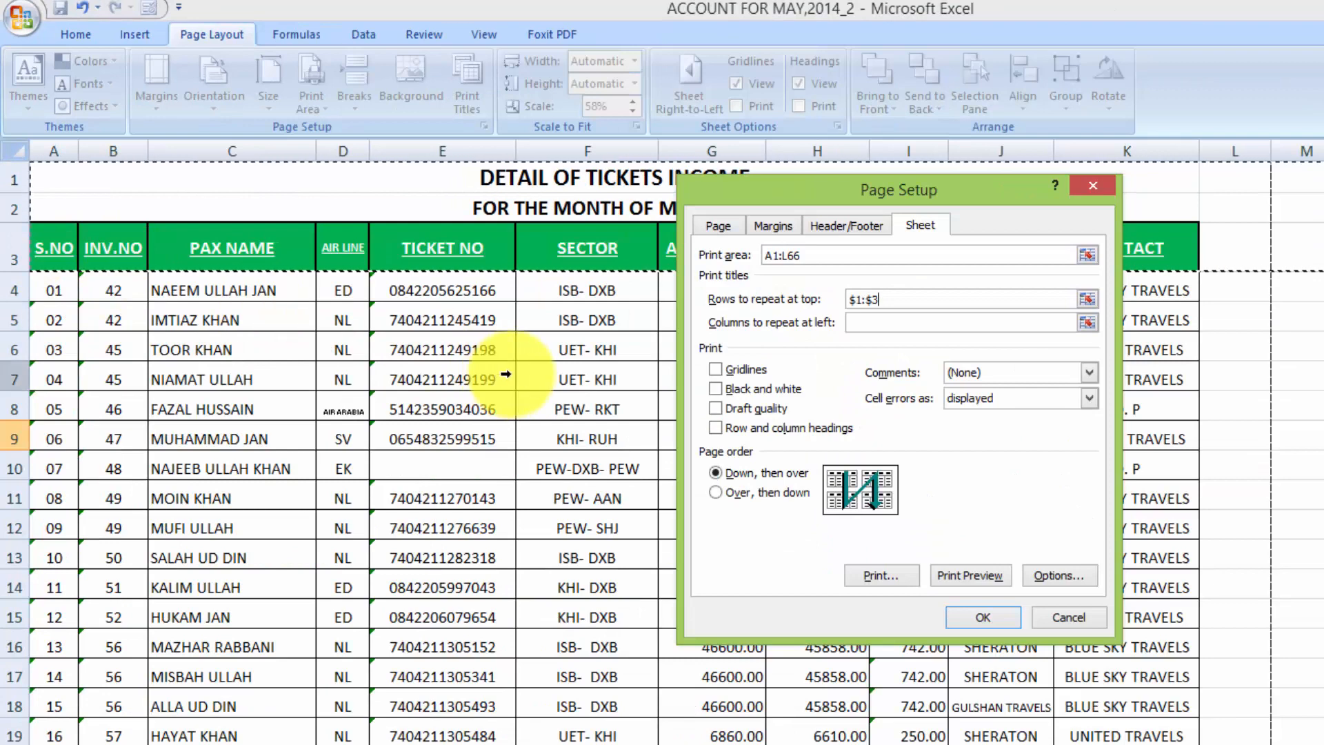
pyautogui.click(981, 619)
# Step: Preview the ticket income sheet, check page 2 for the repeated title rows, and close the preview
pyautogui.click(1322, 621)
pyautogui.click(1322, 620)
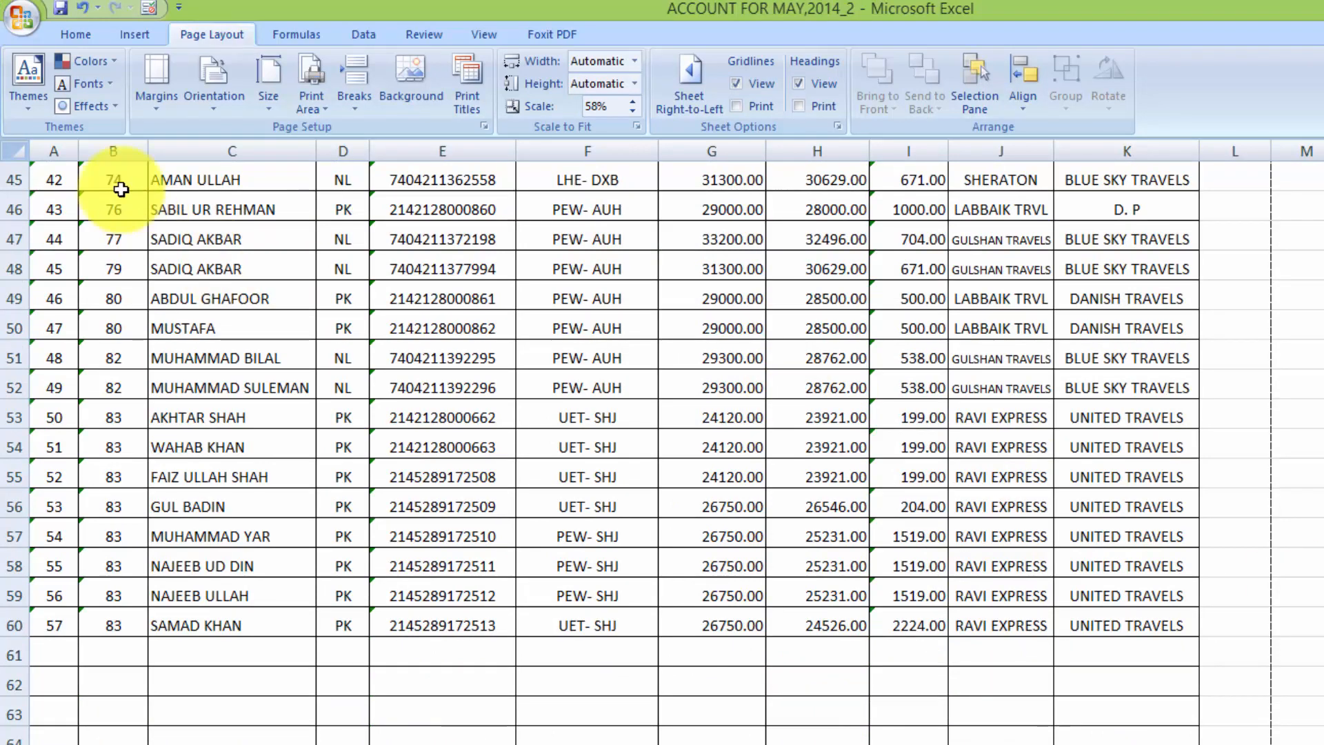
pyautogui.click(14, 18)
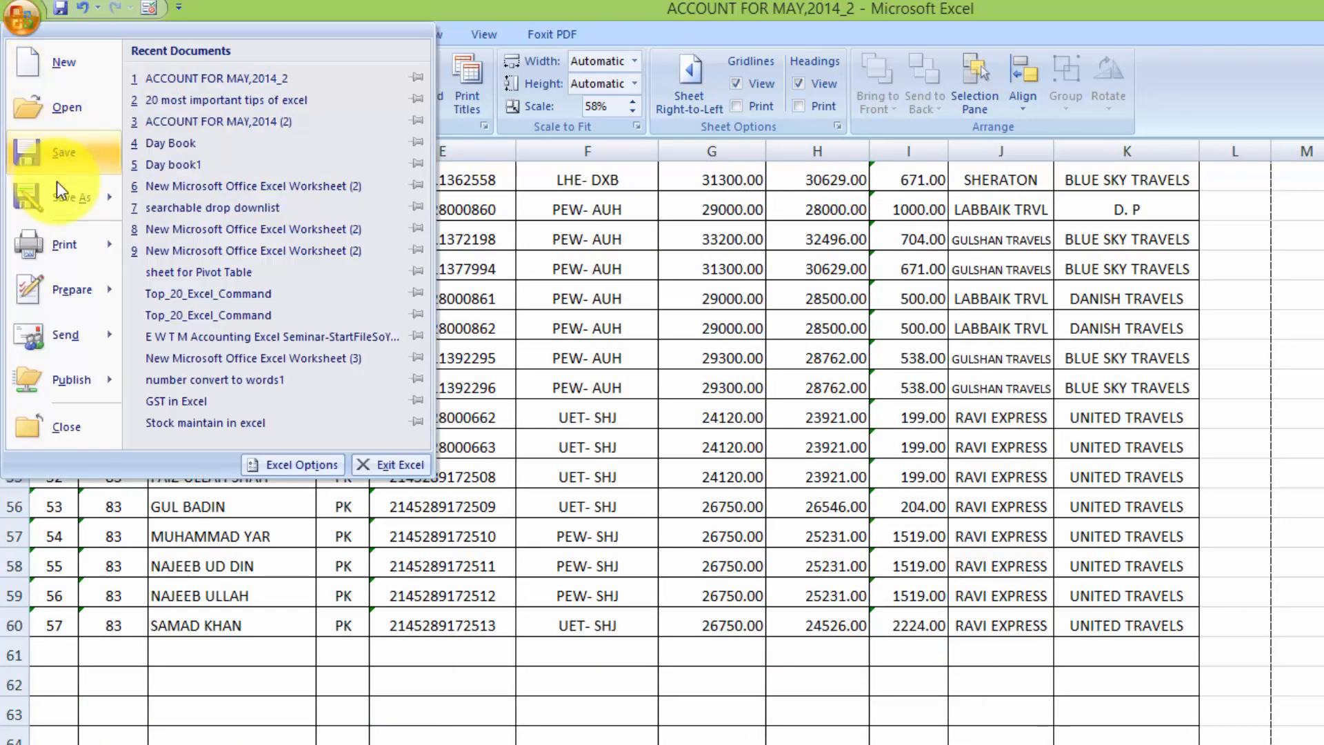
pyautogui.moveTo(69, 238)
pyautogui.click(225, 213)
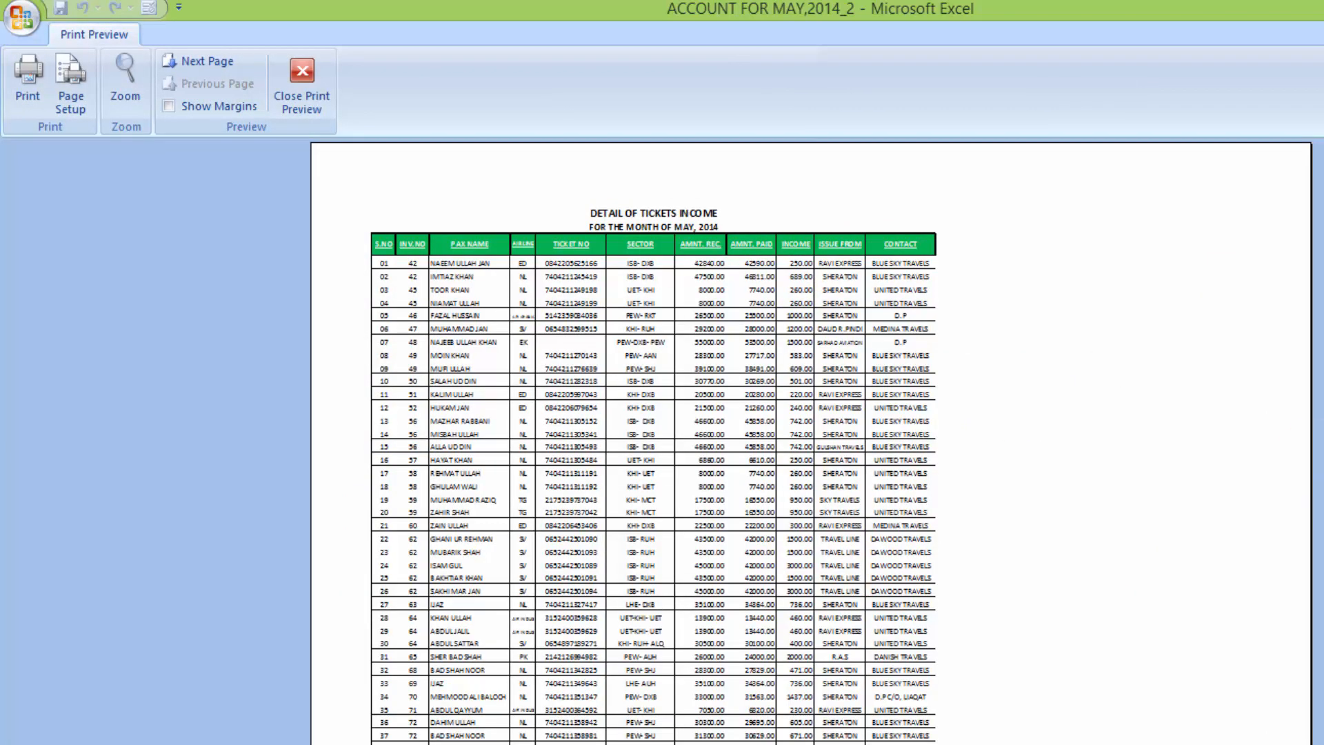
pyautogui.scroll(-1, 811, 442)
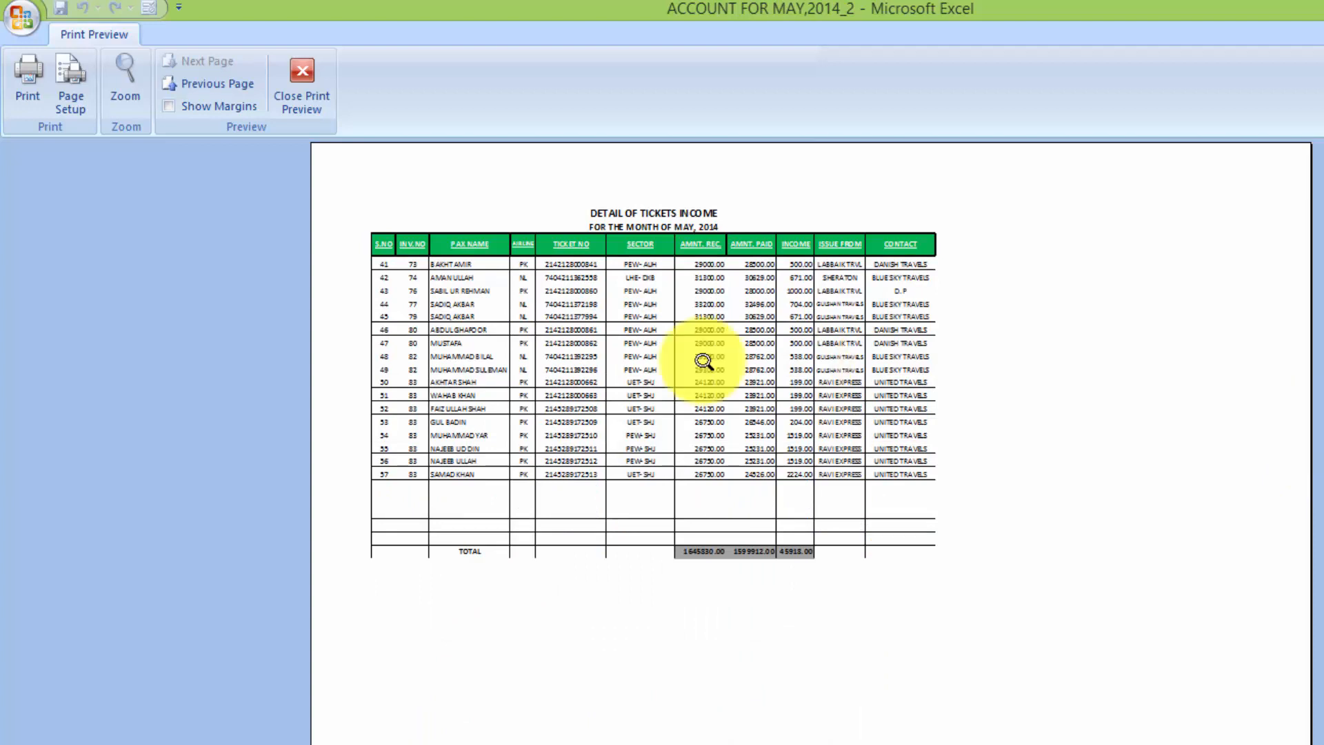
pyautogui.click(307, 94)
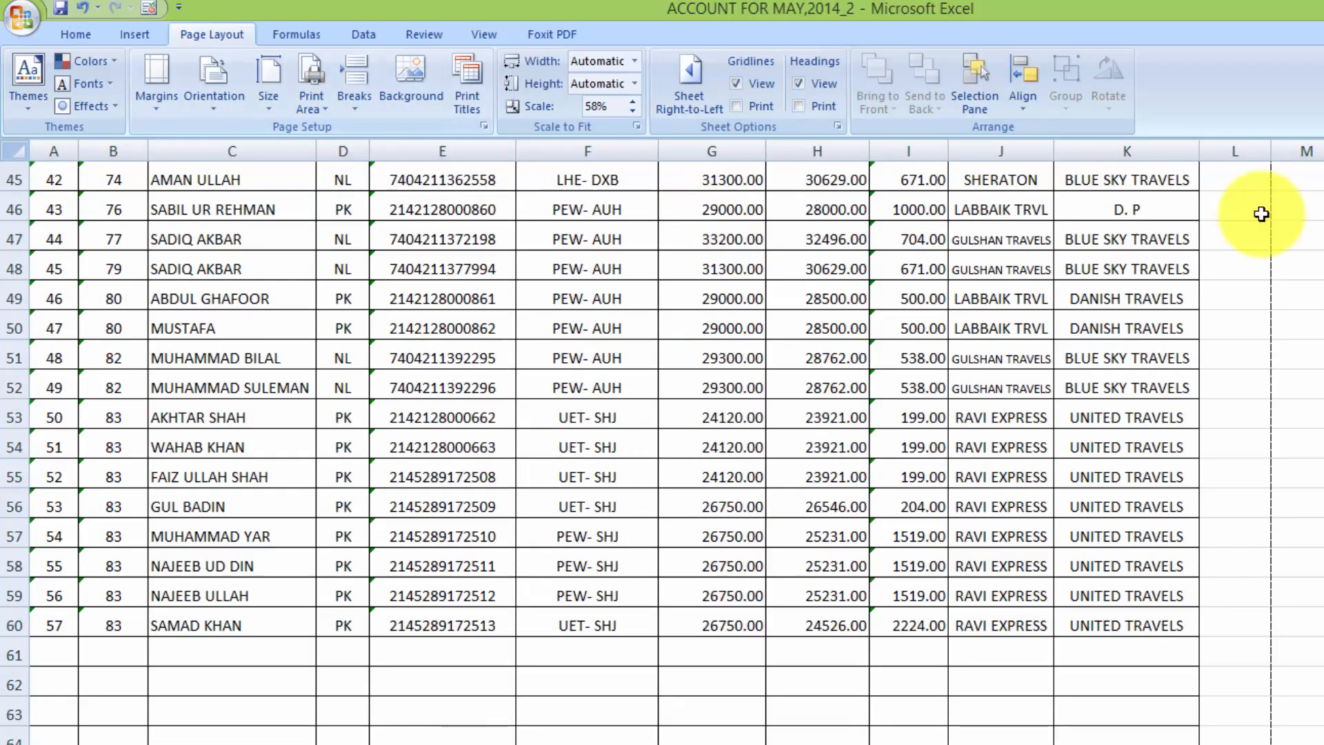
# Step: Reopen the print preview, compare the titles on both pages, and return to the worksheet
pyautogui.click(31, 25)
pyautogui.moveTo(69, 244)
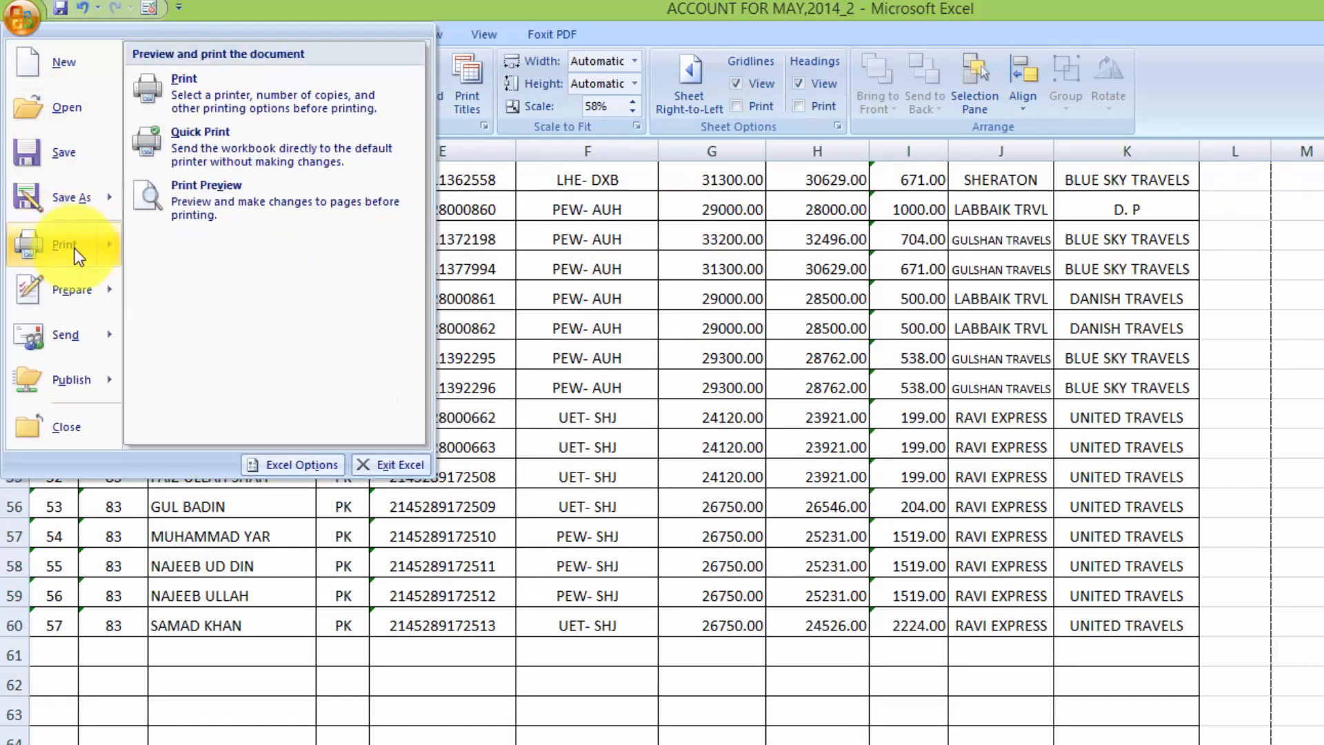
pyautogui.click(212, 209)
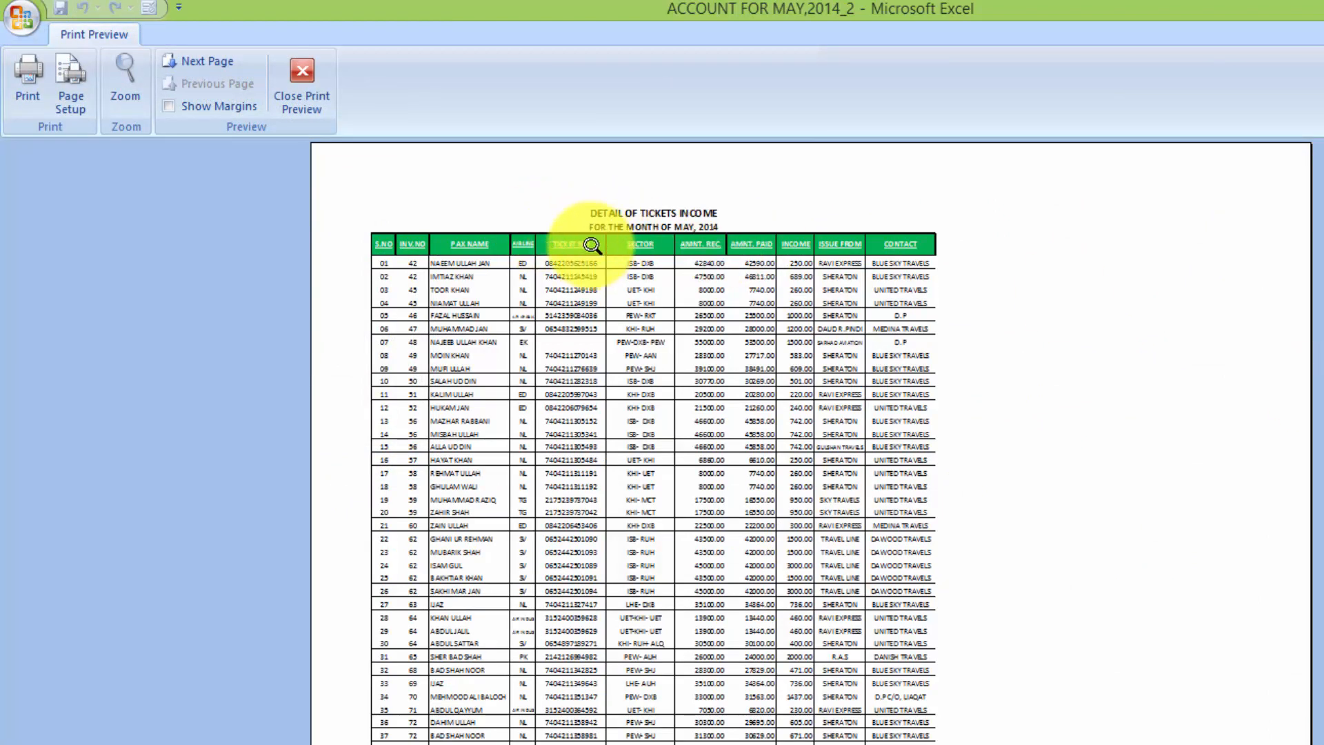
pyautogui.scroll(-1, 811, 444)
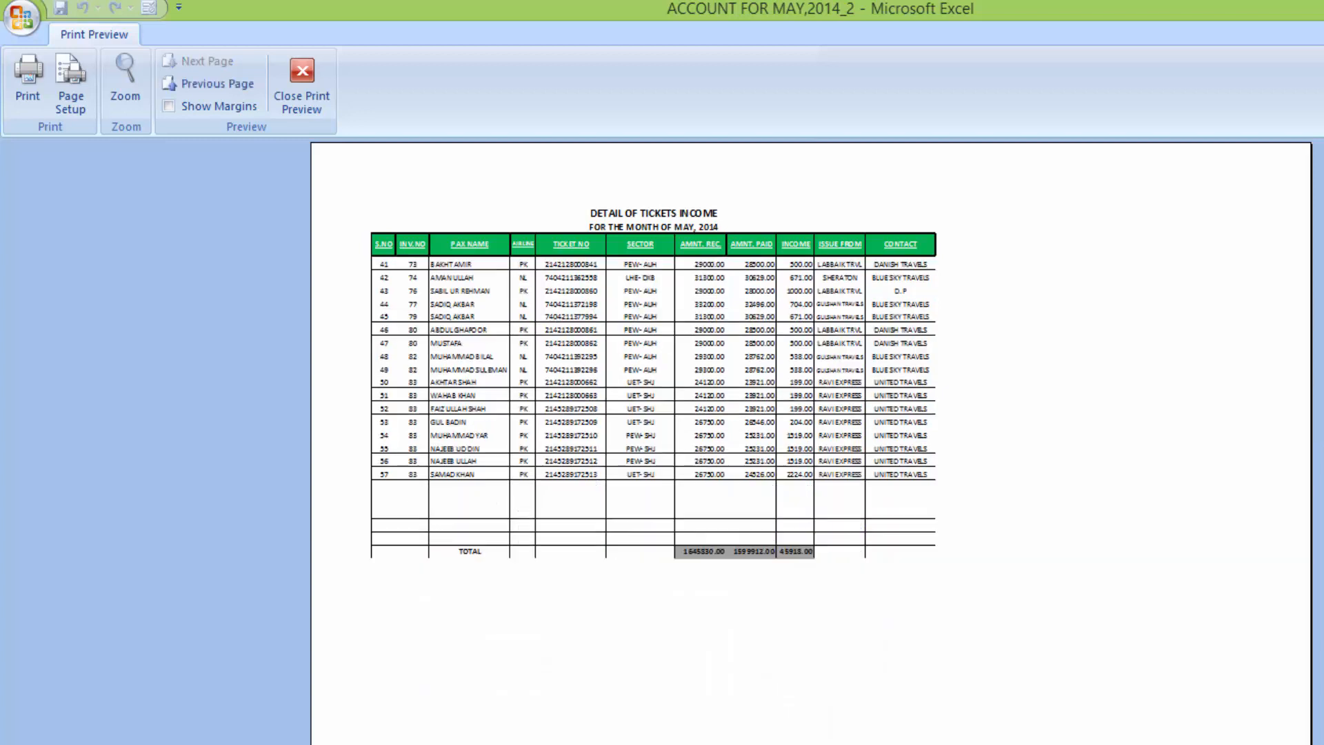
pyautogui.click(322, 108)
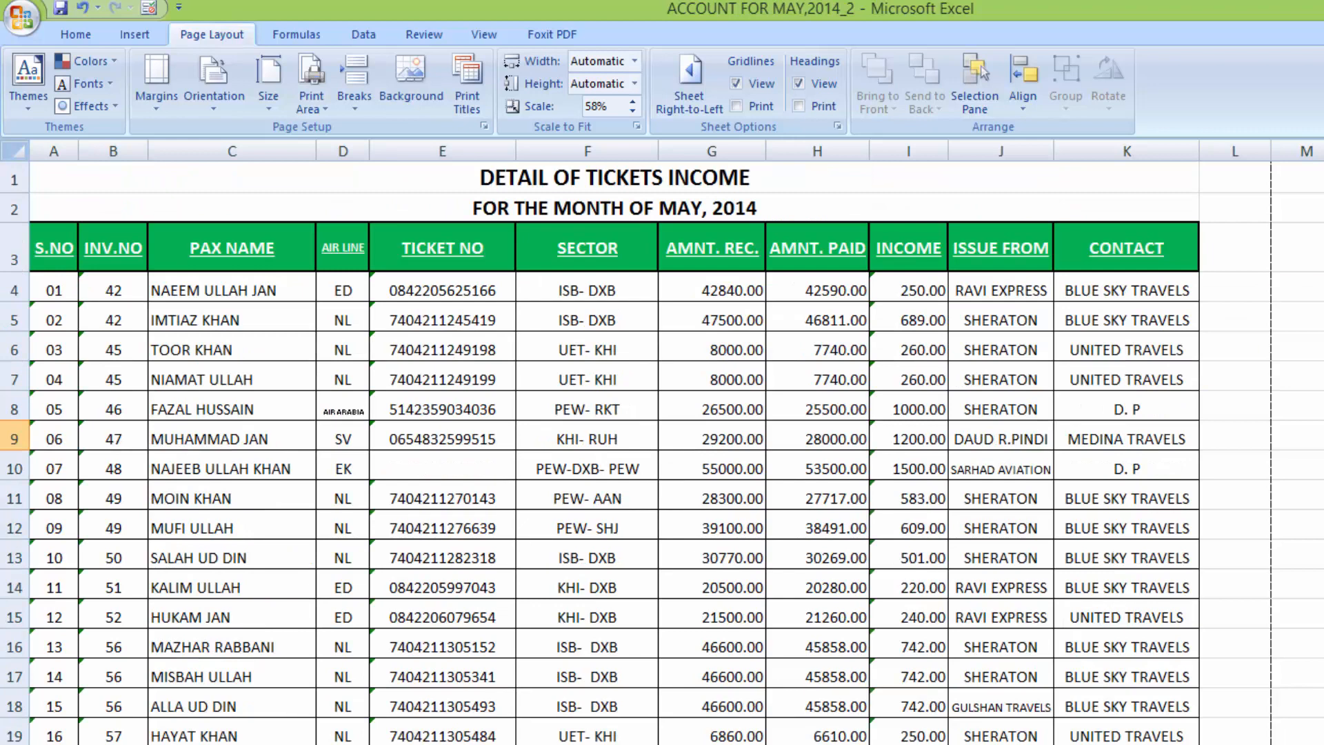
# Step: Preview the sheet once more, enlarge page 1 to inspect its layout, and close the preview
pyautogui.click(22, 20)
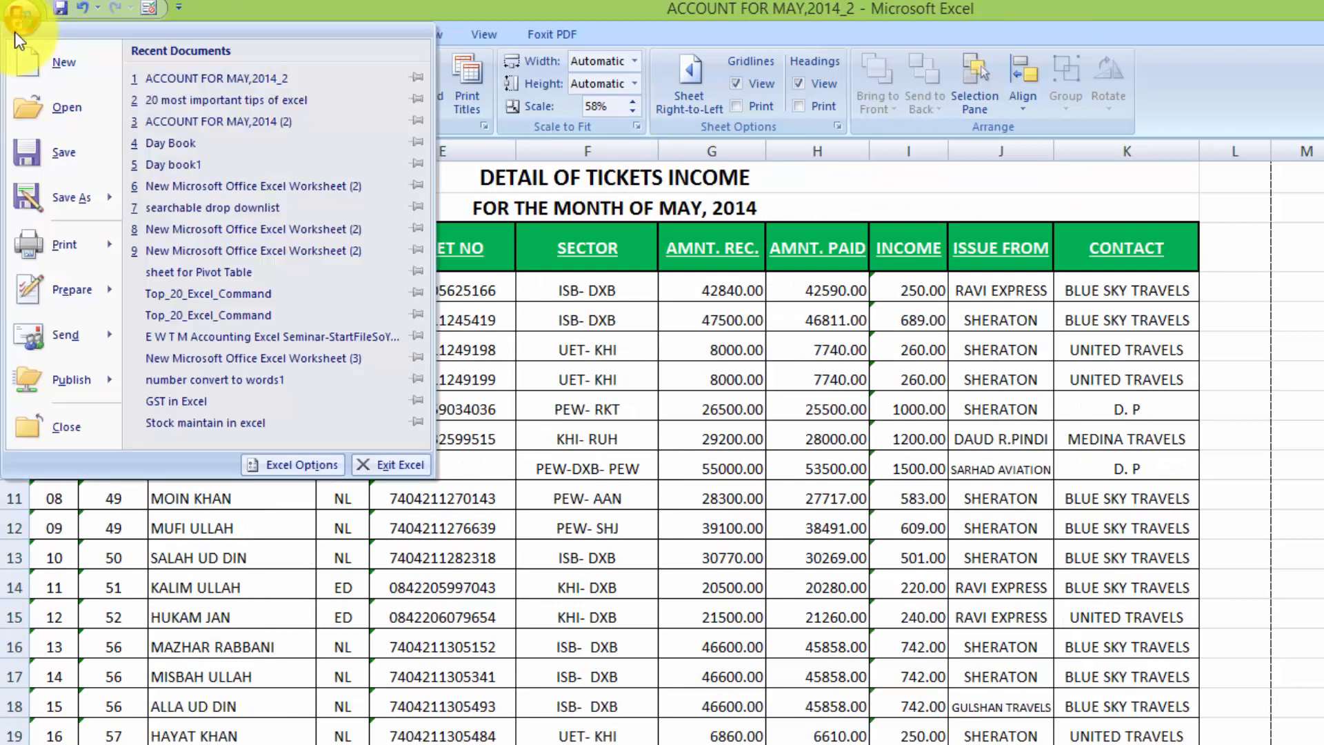
pyautogui.moveTo(41, 243)
pyautogui.click(260, 194)
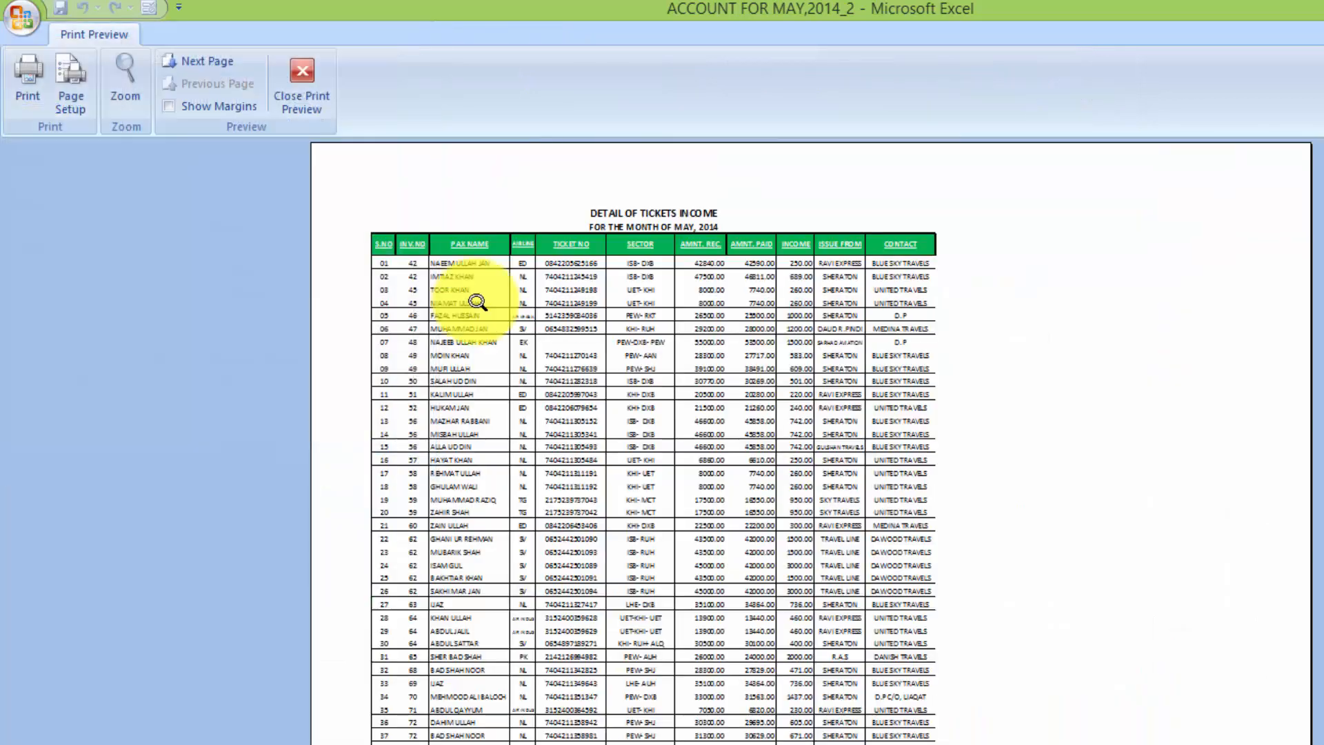
pyautogui.click(656, 345)
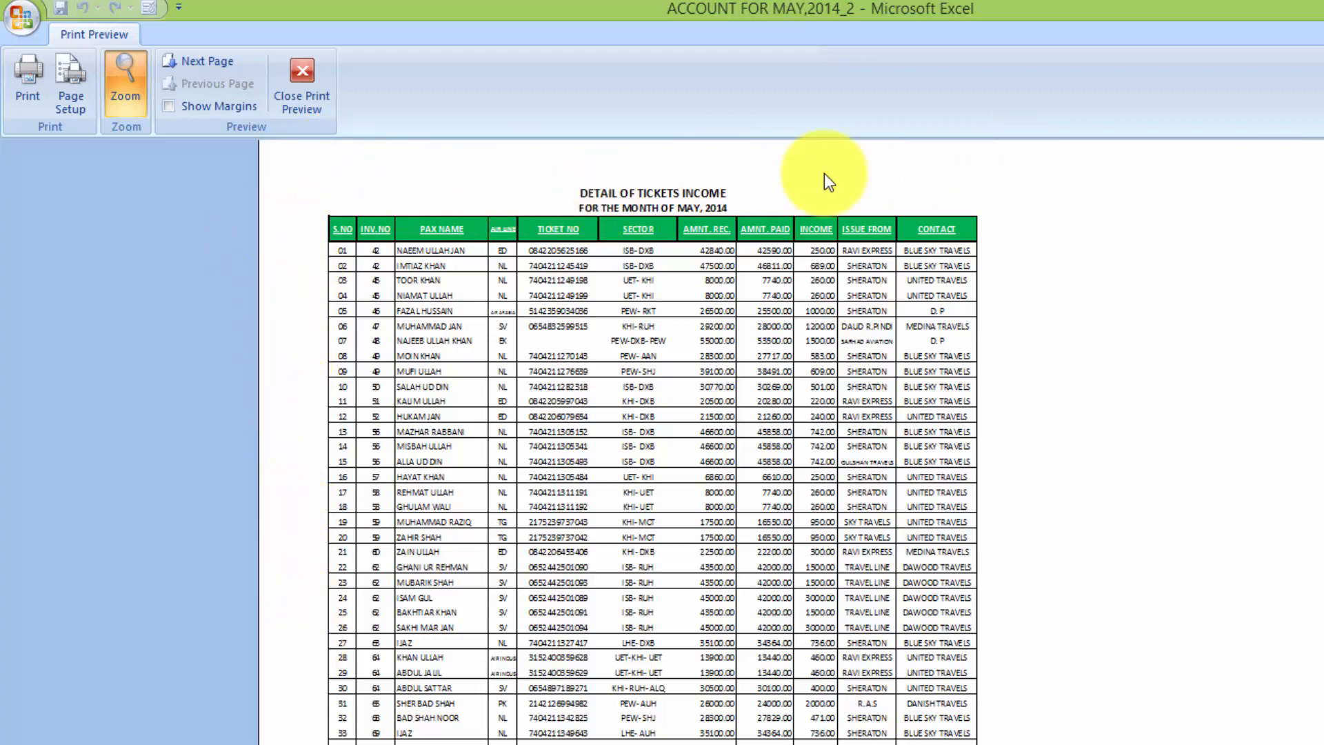
pyautogui.click(304, 82)
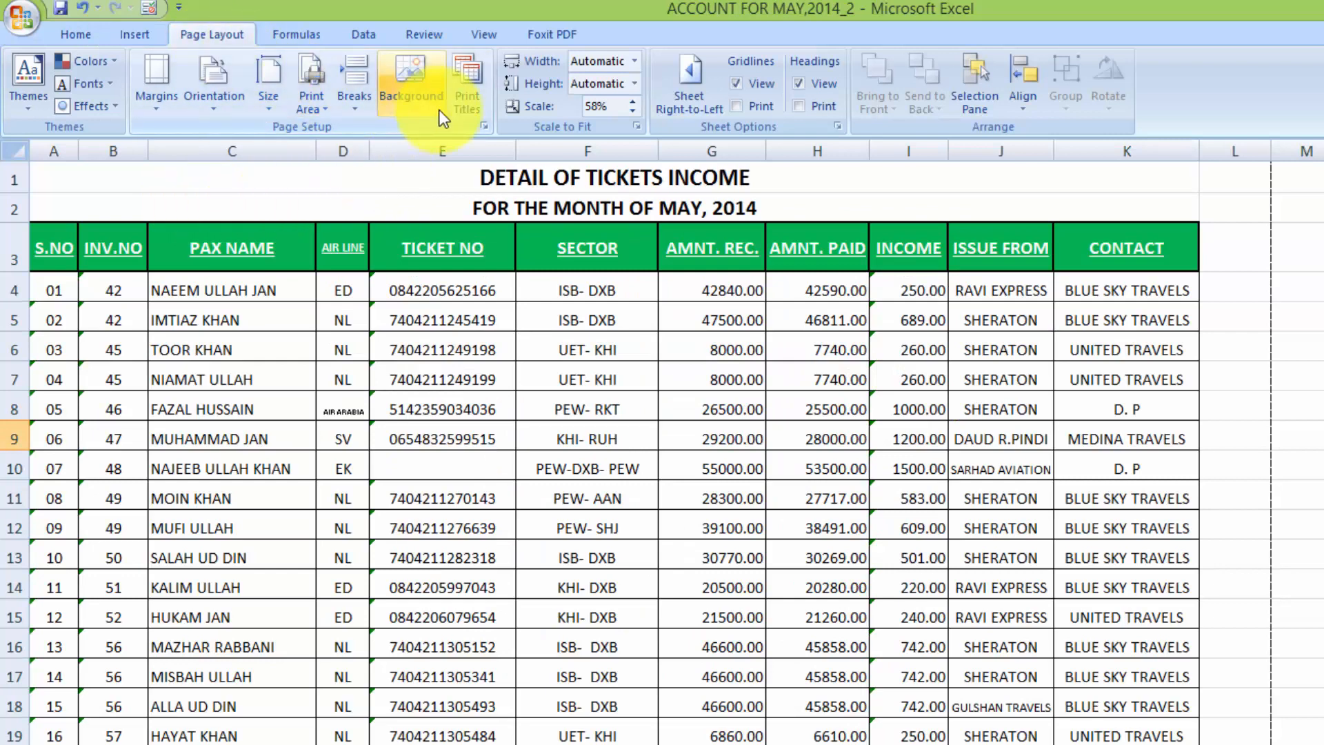
# Step: Enable printing of row and column headings in the sheet's page setup
pyautogui.click(465, 109)
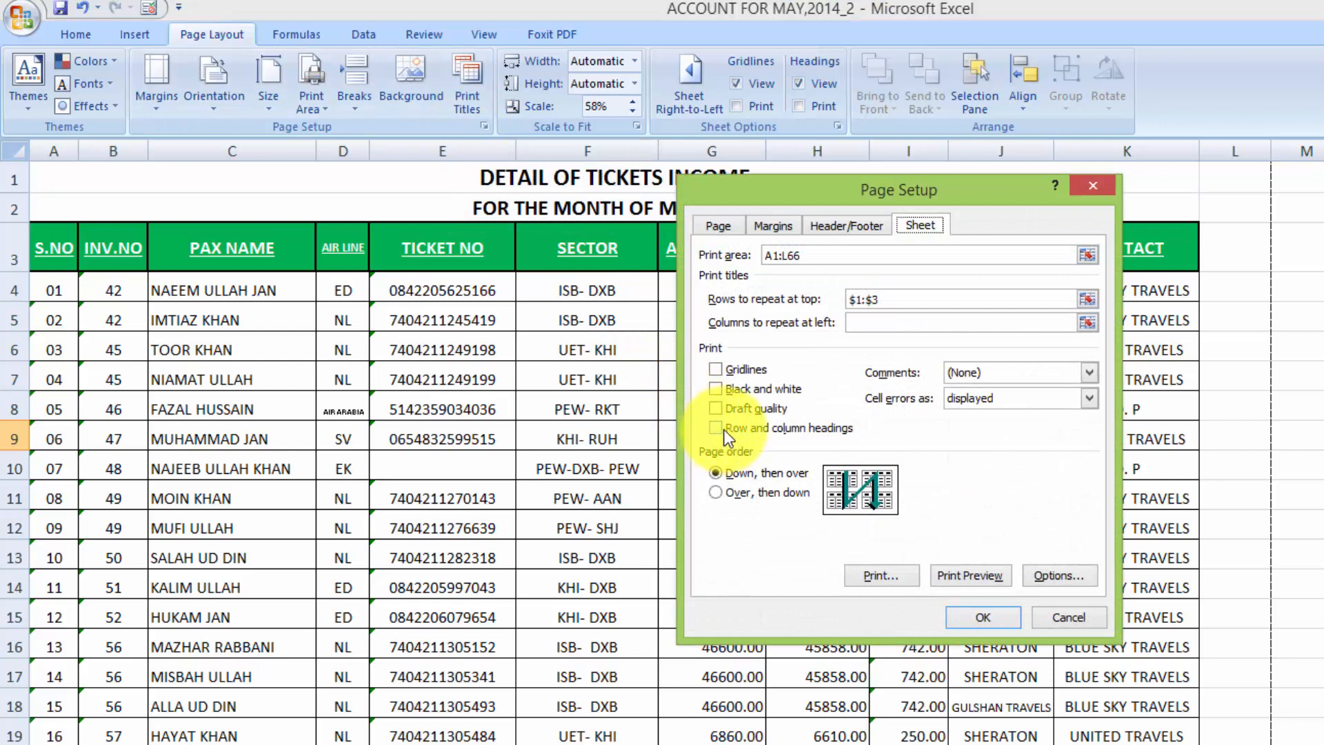
pyautogui.click(725, 432)
pyautogui.click(980, 617)
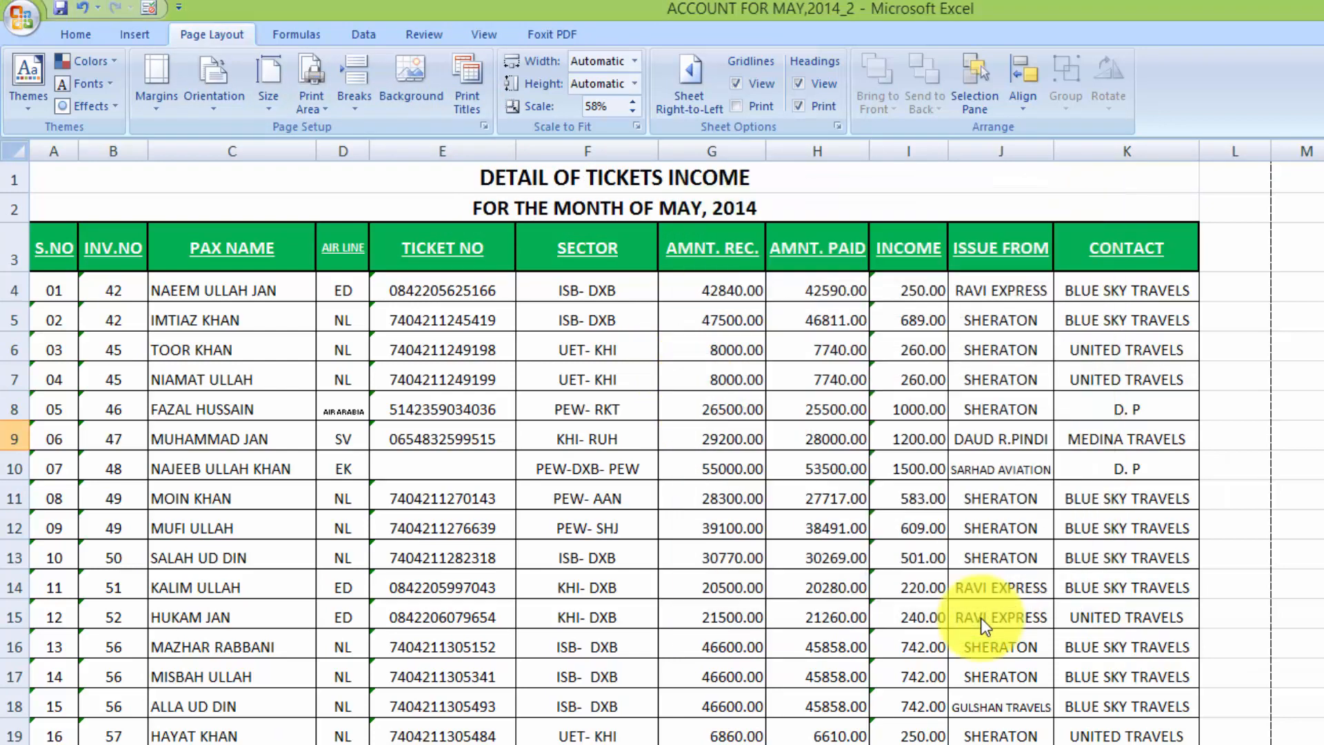
# Step: Inspect the printed row numbers and column letters on page 1 of the print preview, and close it
pyautogui.click(27, 23)
pyautogui.moveTo(65, 244)
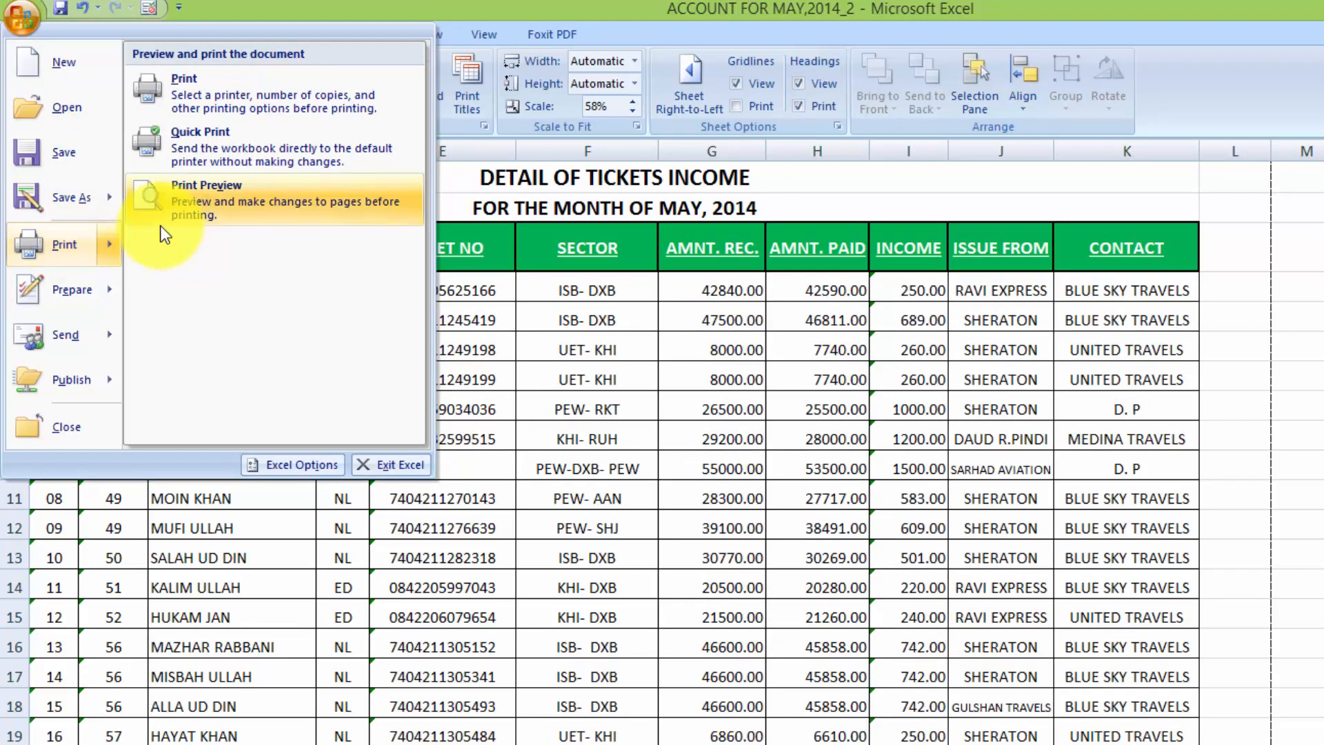
pyautogui.click(237, 207)
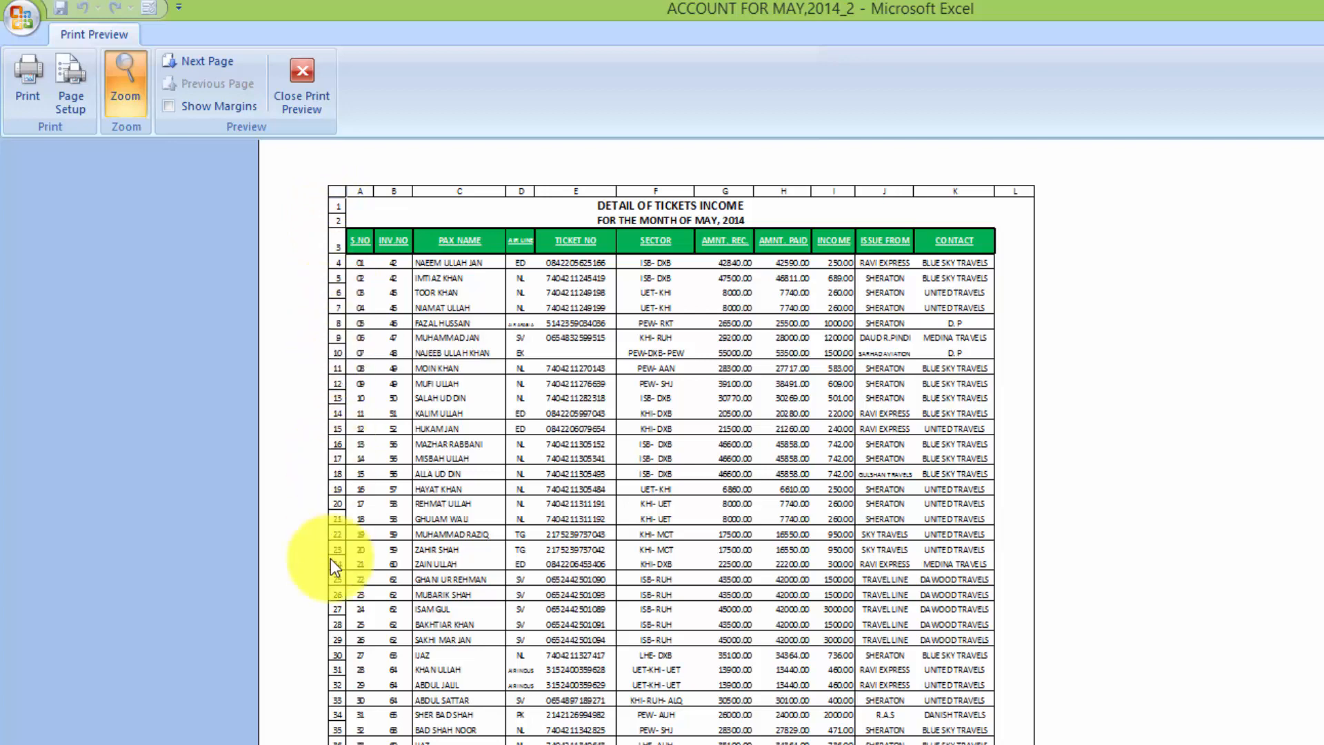
pyautogui.scroll(-3, 680, 441)
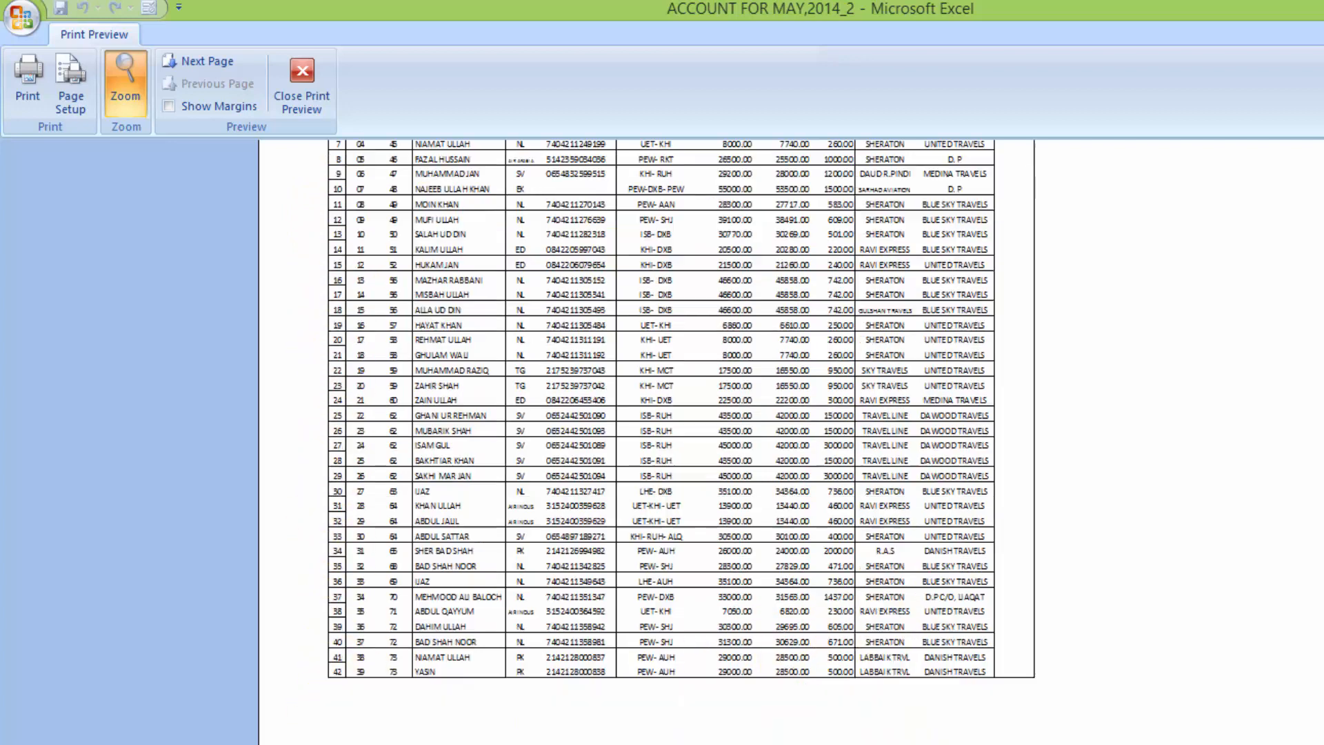
pyautogui.scroll(6, 680, 441)
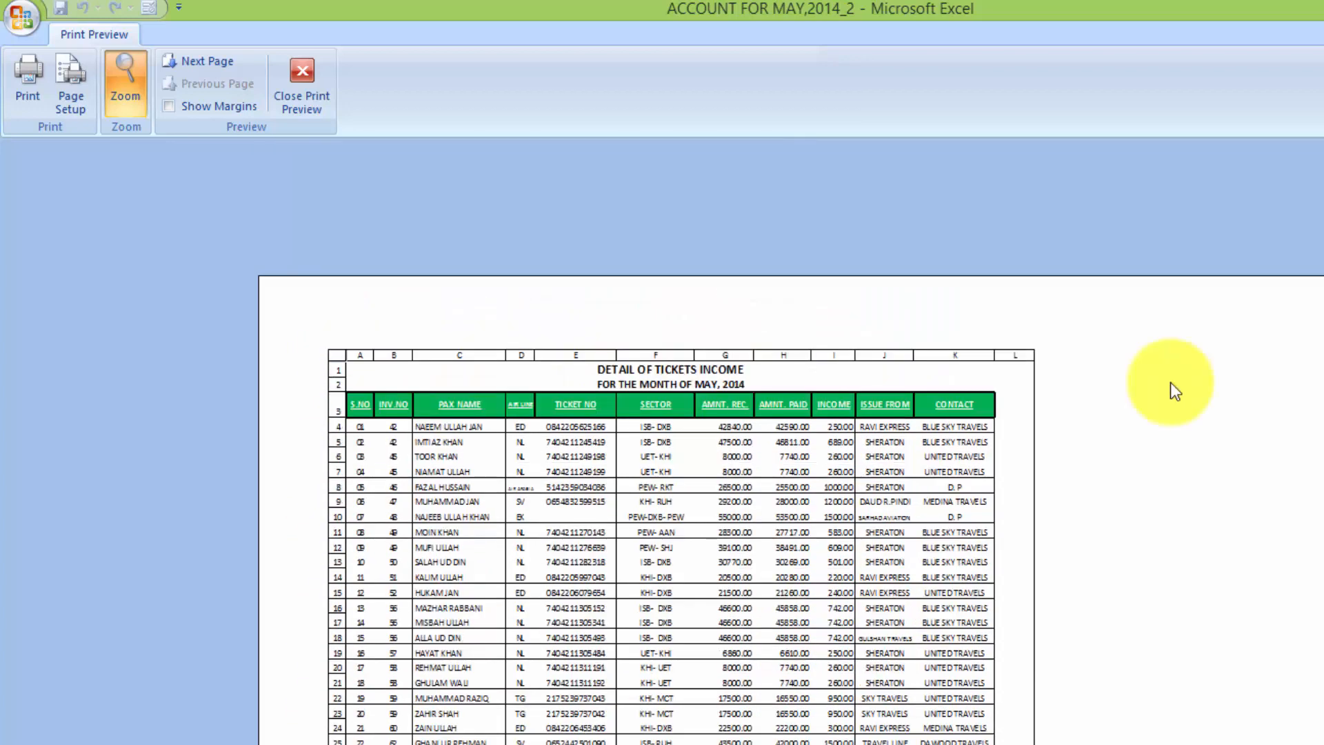
pyautogui.scroll(-6, 1317, 504)
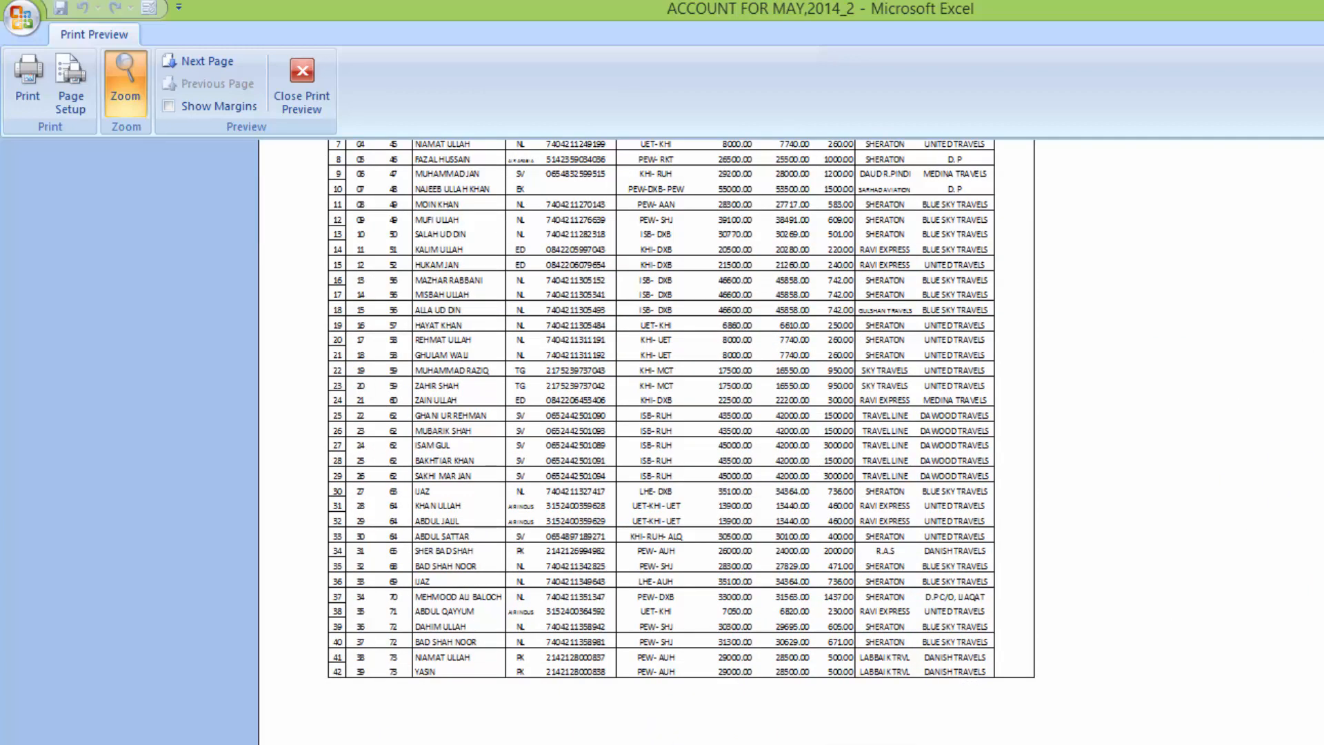
pyautogui.click(1317, 503)
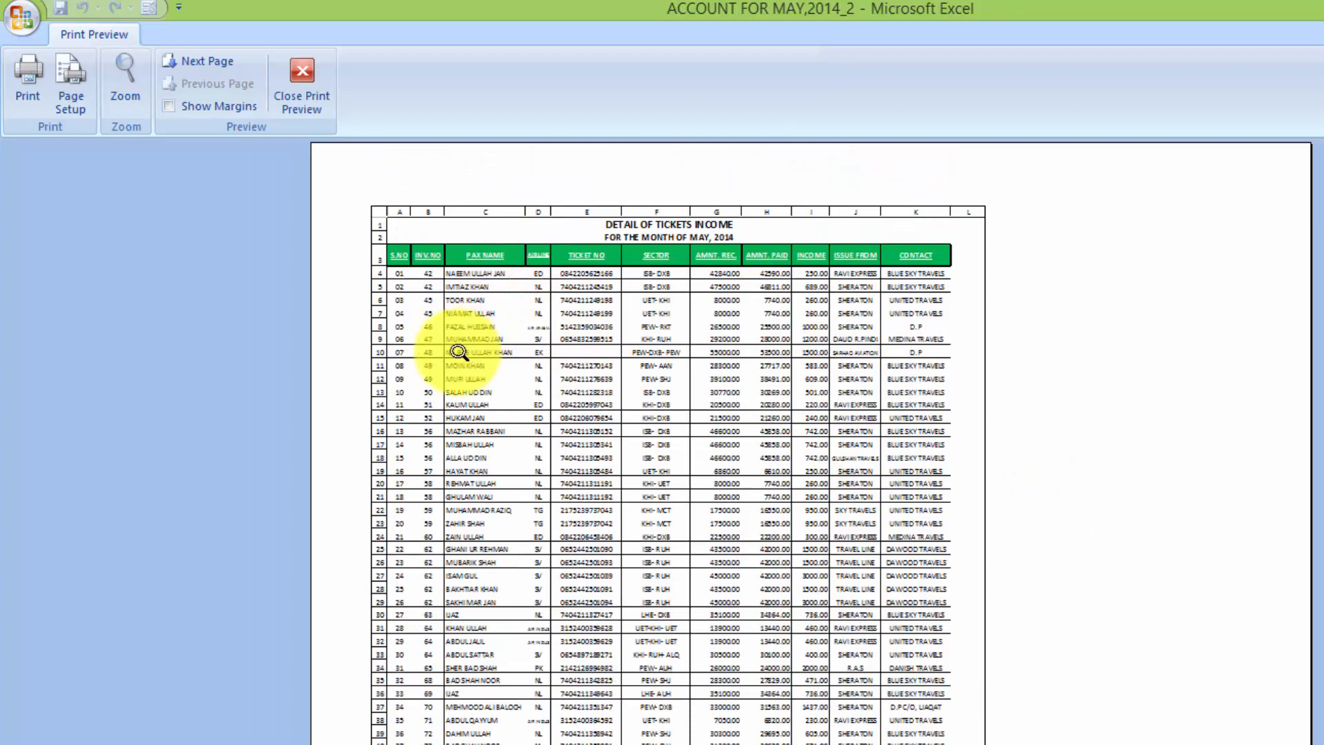
pyautogui.click(307, 75)
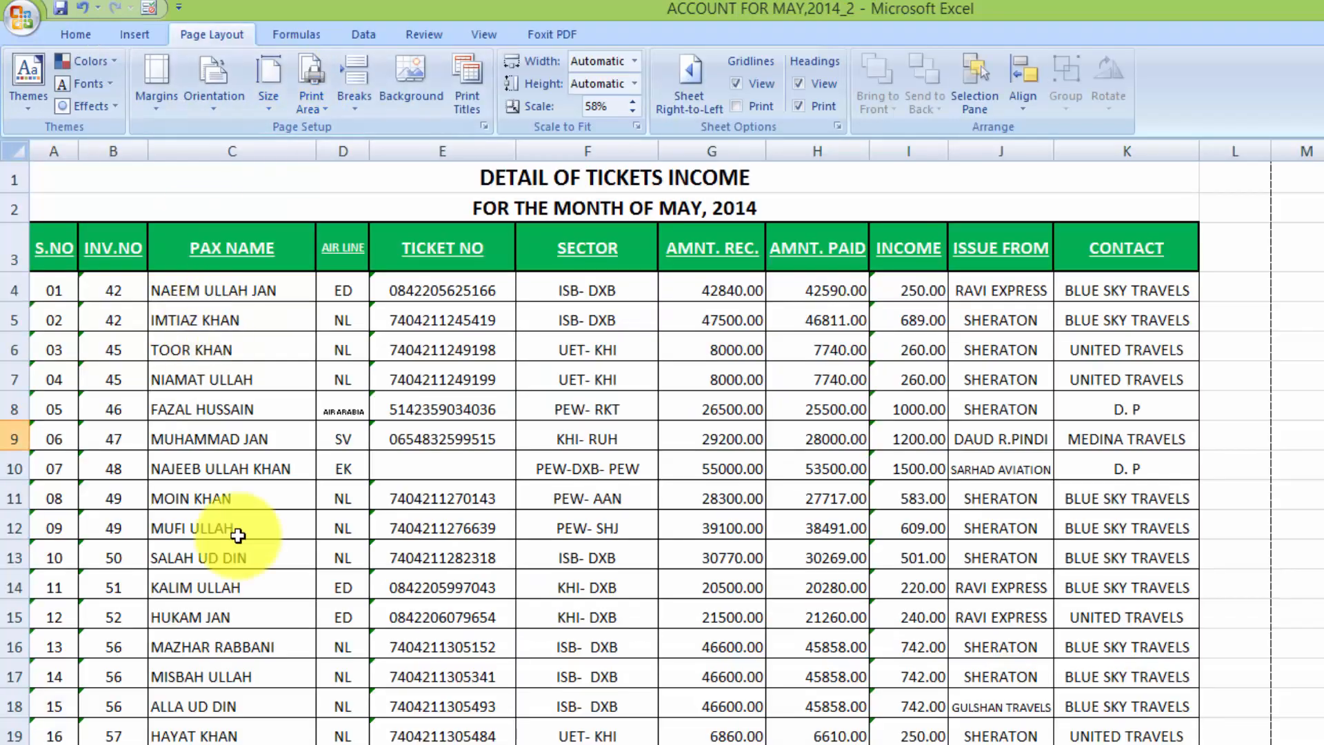
# Step: Recheck the row and column headings in the full-page print preview, and return to the worksheet
pyautogui.moveTo(1315, 739)
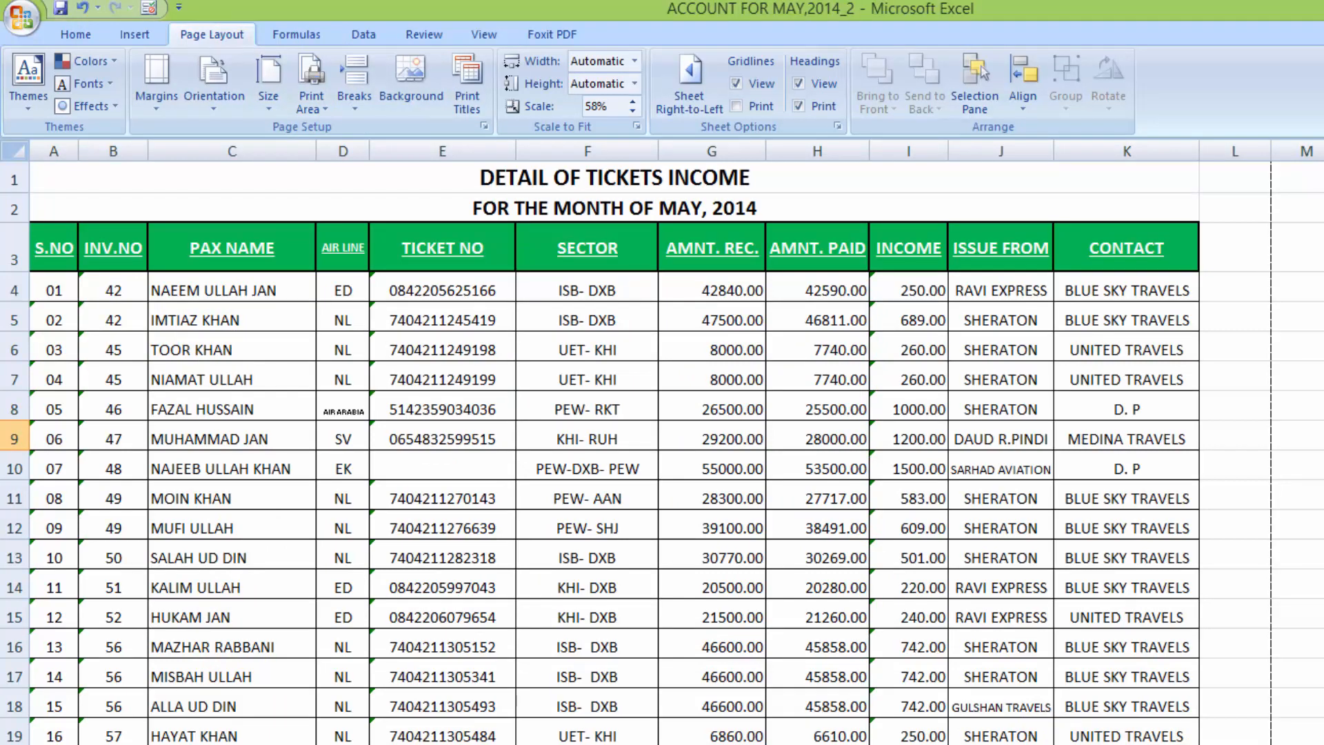
pyautogui.click(26, 21)
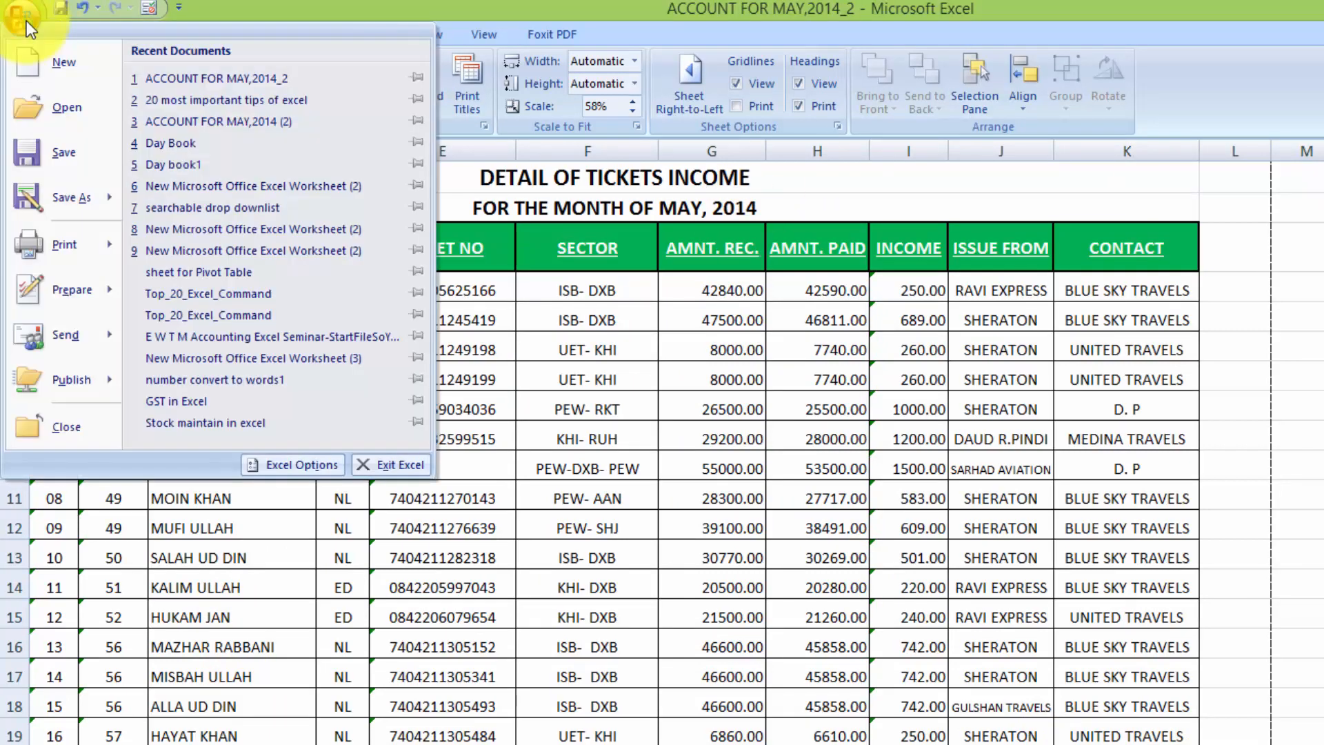
pyautogui.moveTo(60, 248)
pyautogui.click(233, 227)
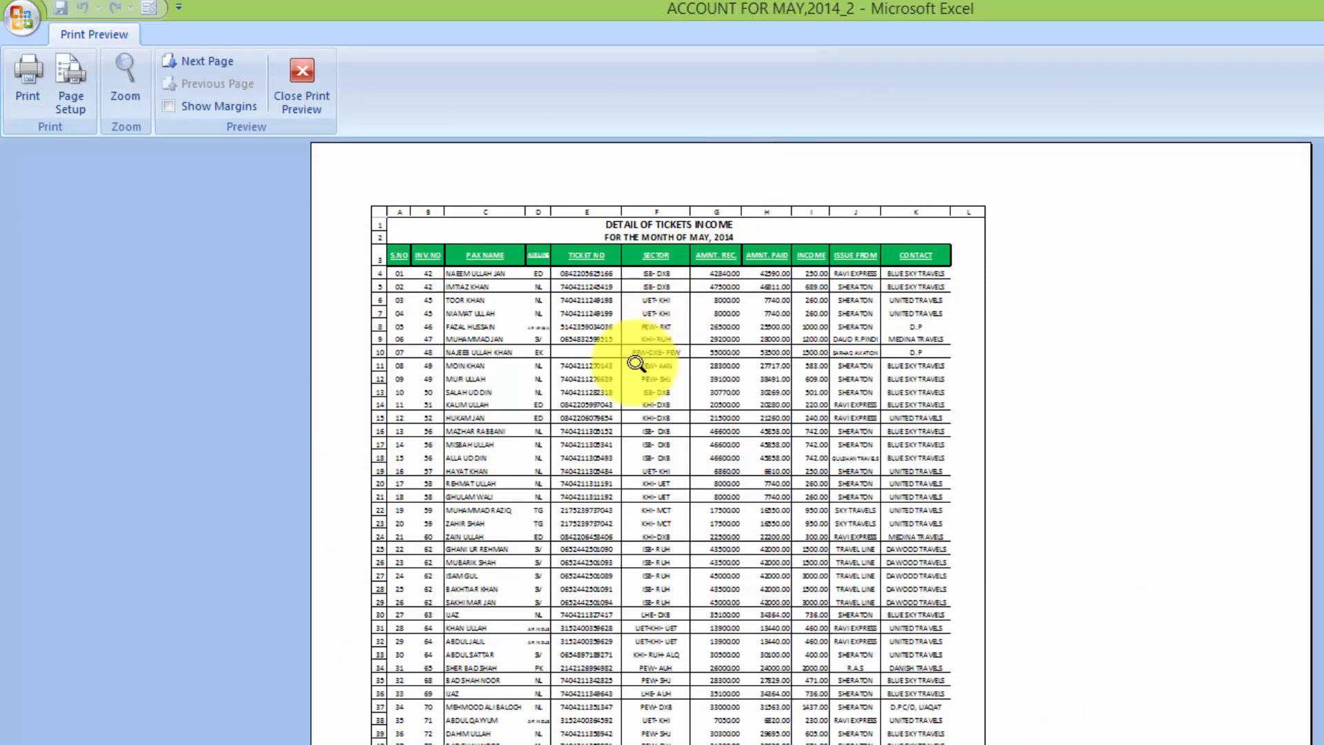
pyautogui.click(312, 103)
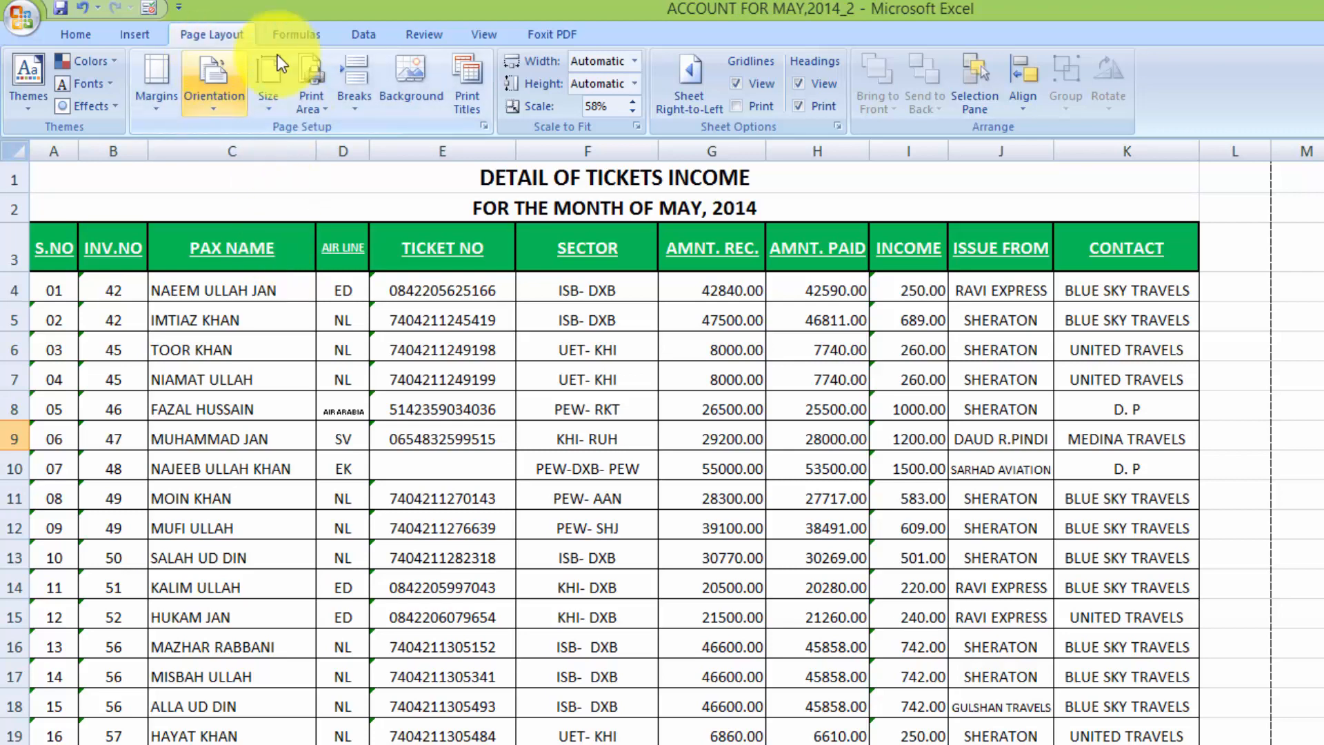
# Step: Set the printed header to the Page 1 preset in the sheet's page setup
pyautogui.click(473, 112)
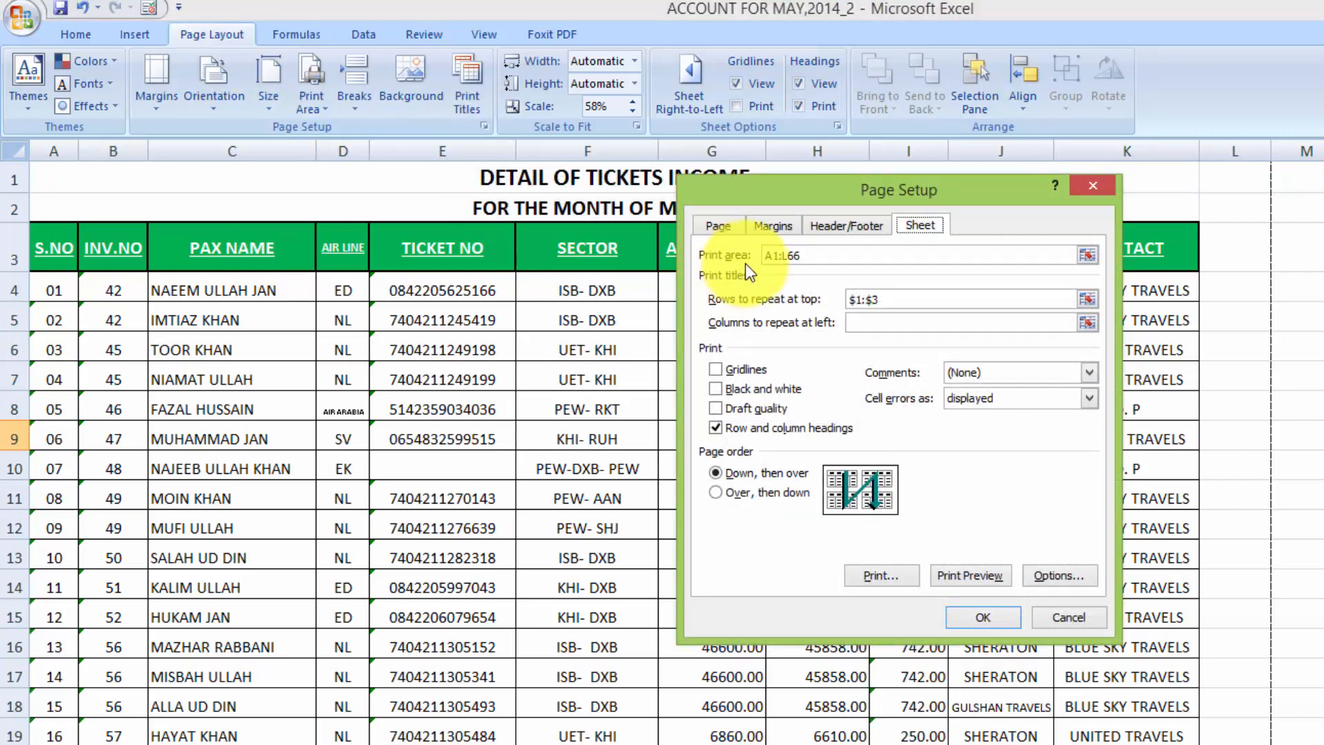
pyautogui.click(835, 227)
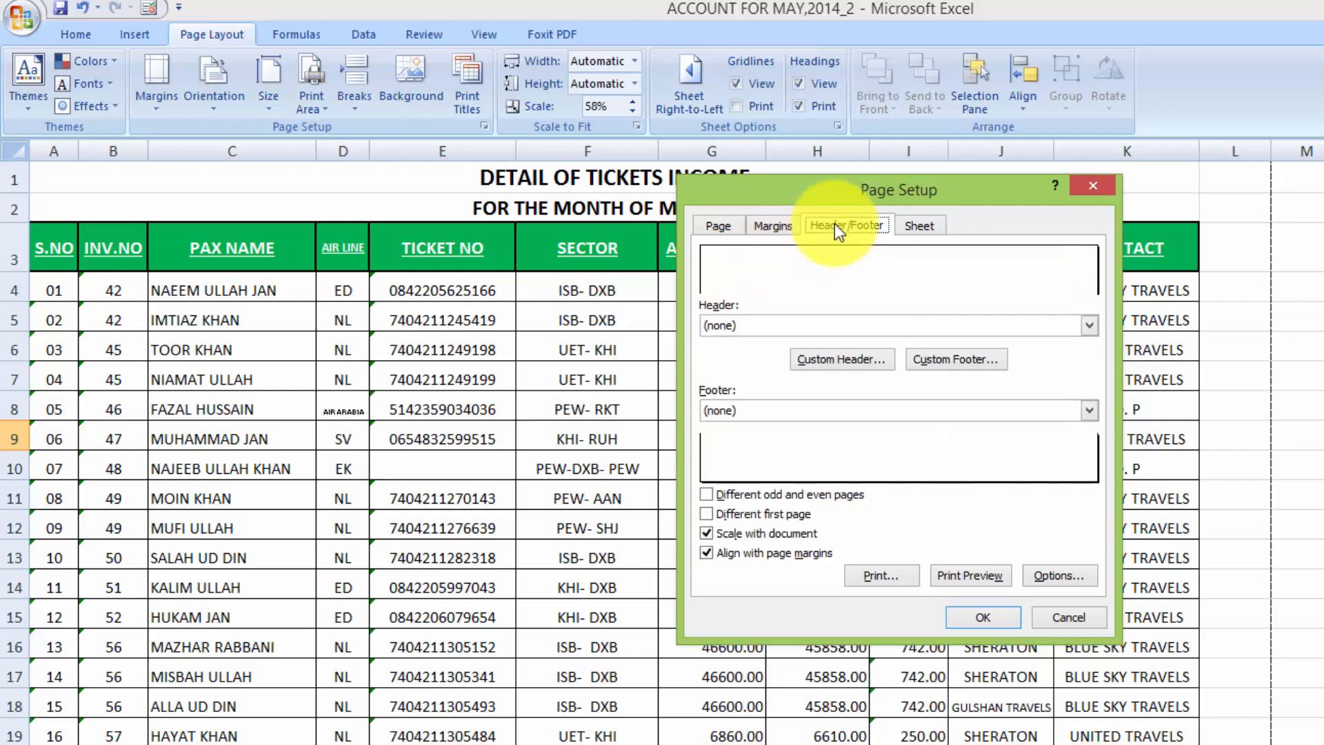
pyautogui.click(1088, 325)
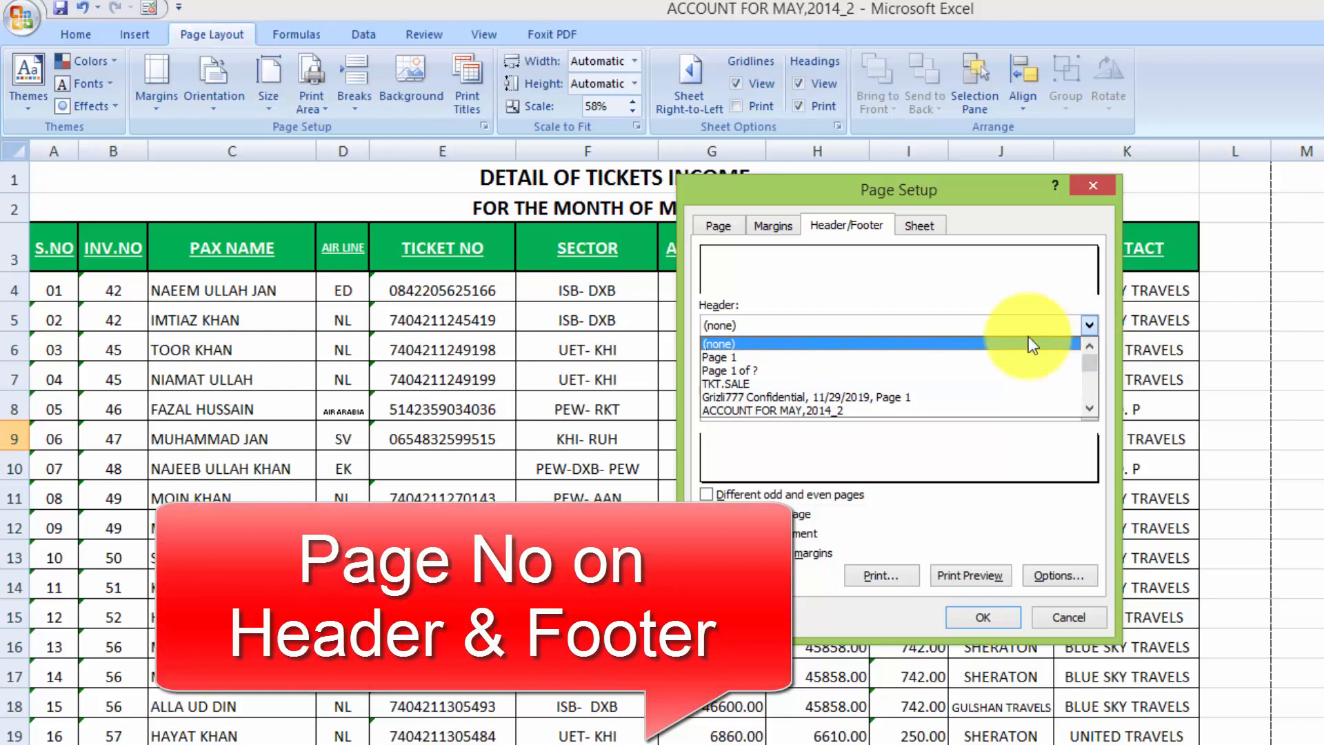
pyautogui.click(895, 357)
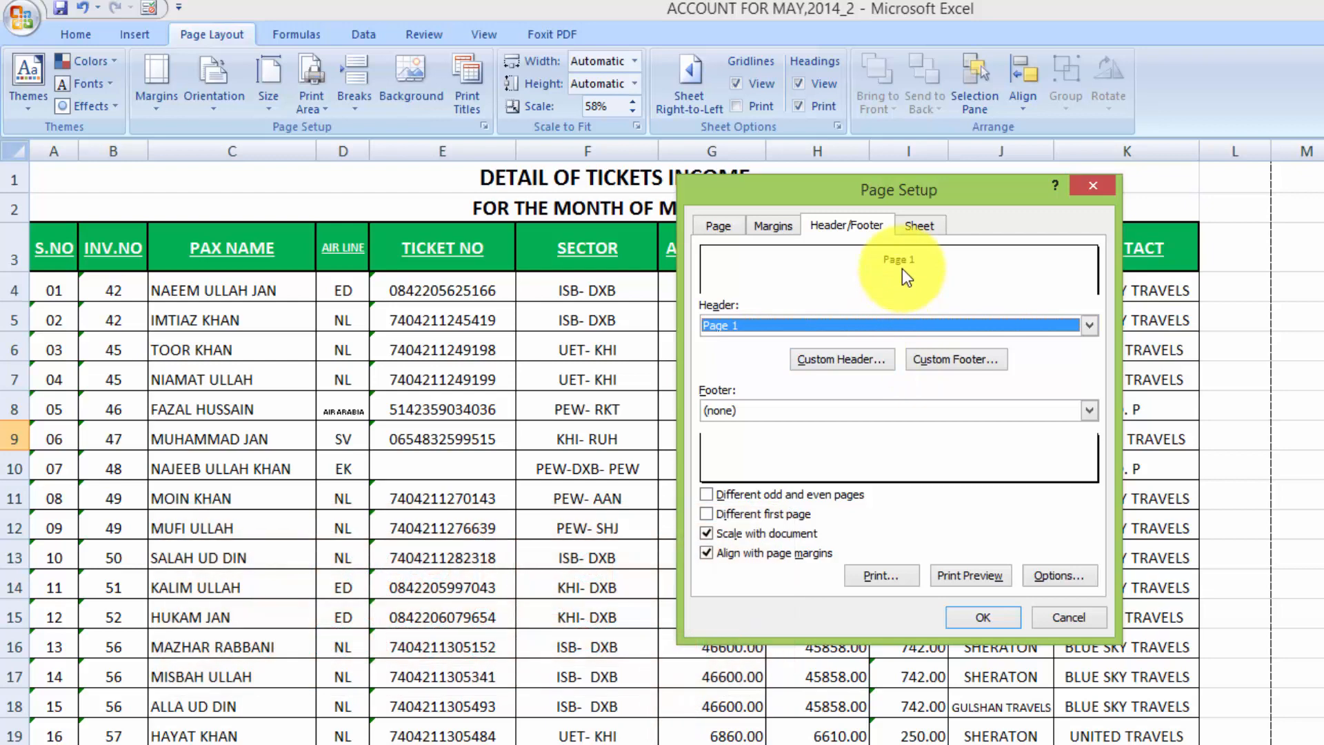
# Step: Reset the header to none and set the footer to the Page 1 preset
pyautogui.click(1089, 325)
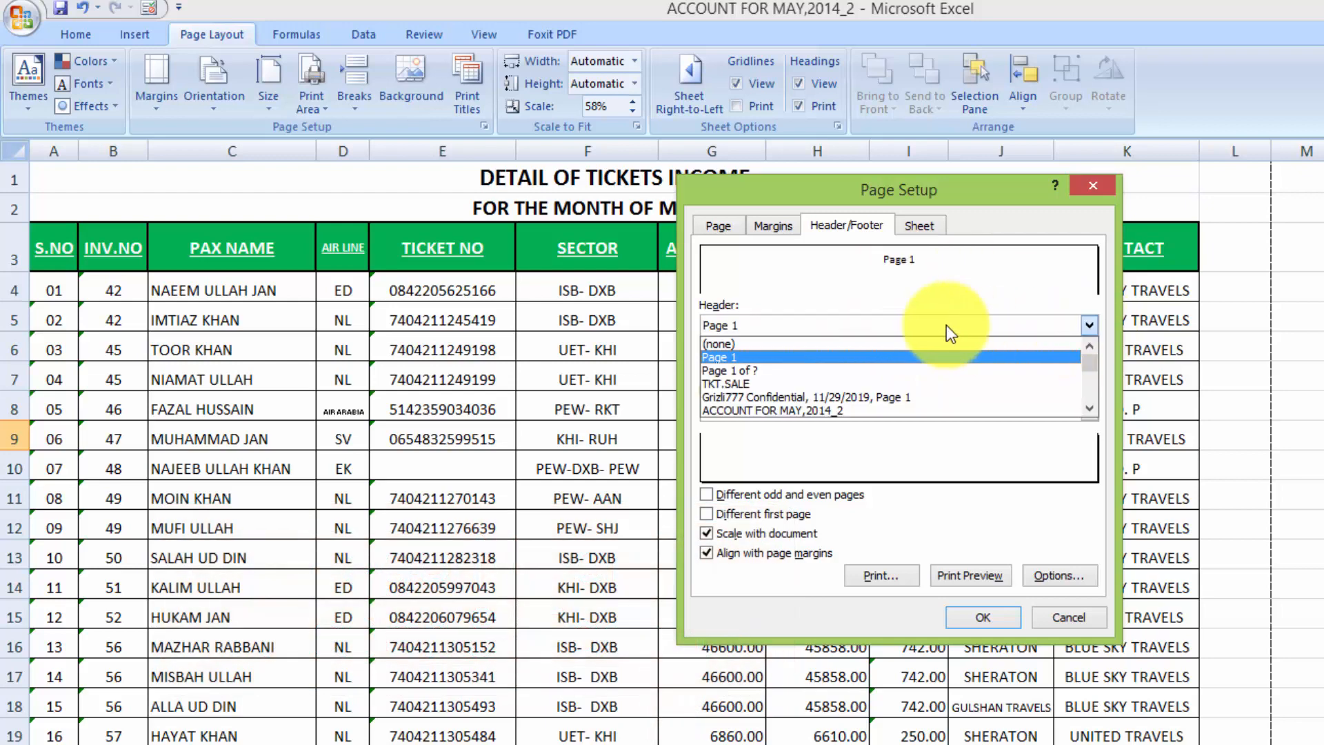
pyautogui.click(914, 343)
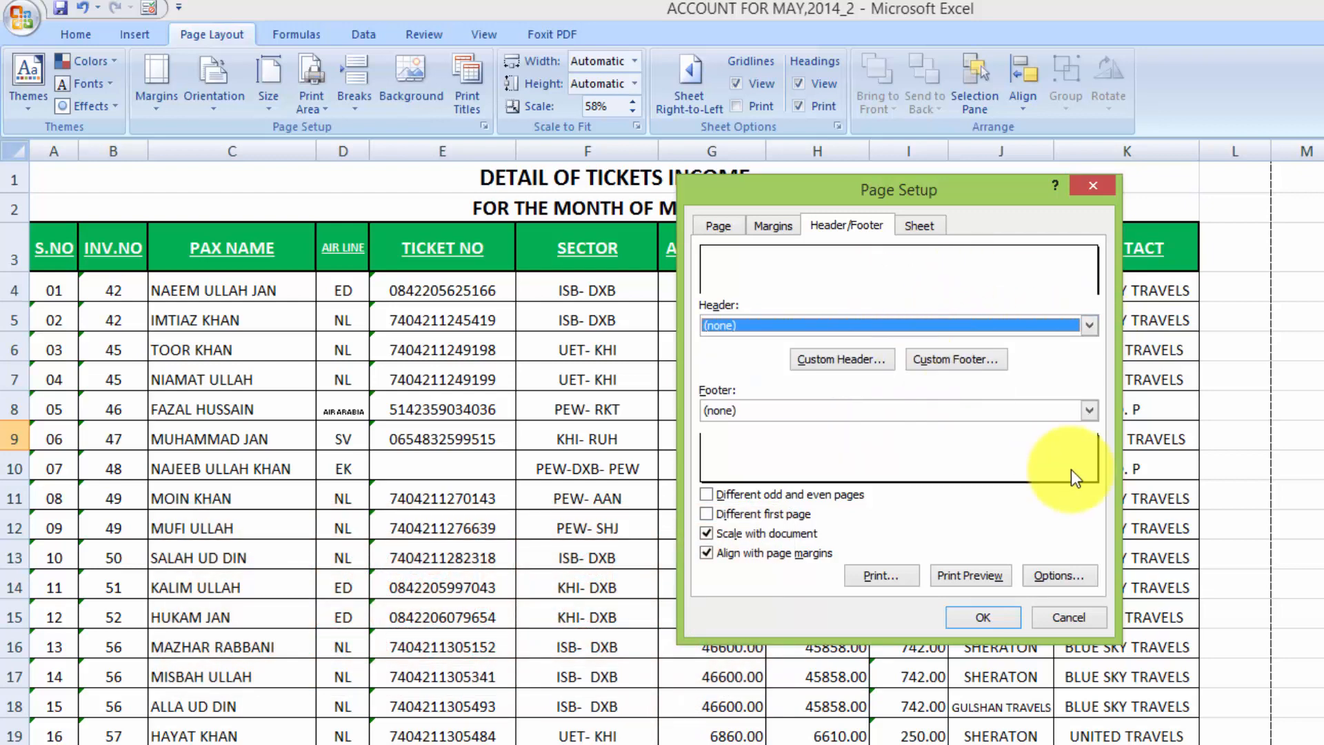
pyautogui.click(1084, 416)
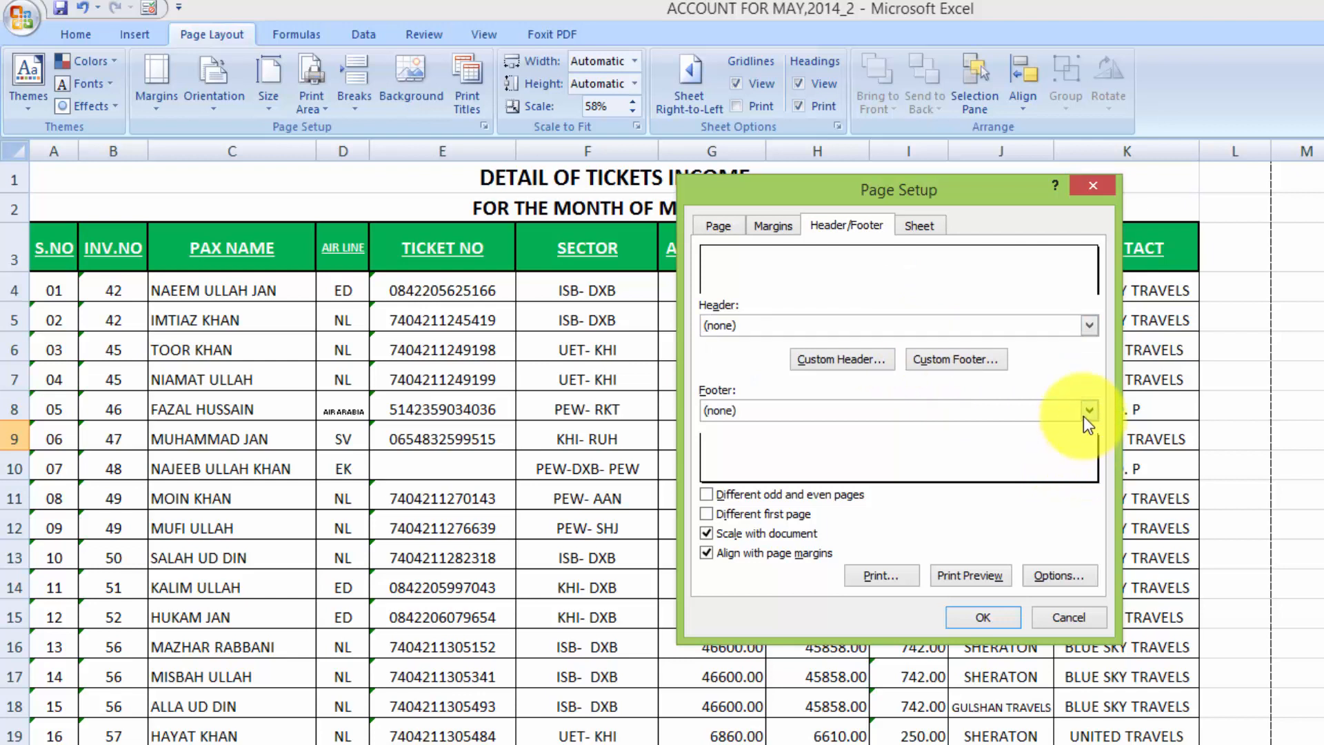
pyautogui.click(963, 437)
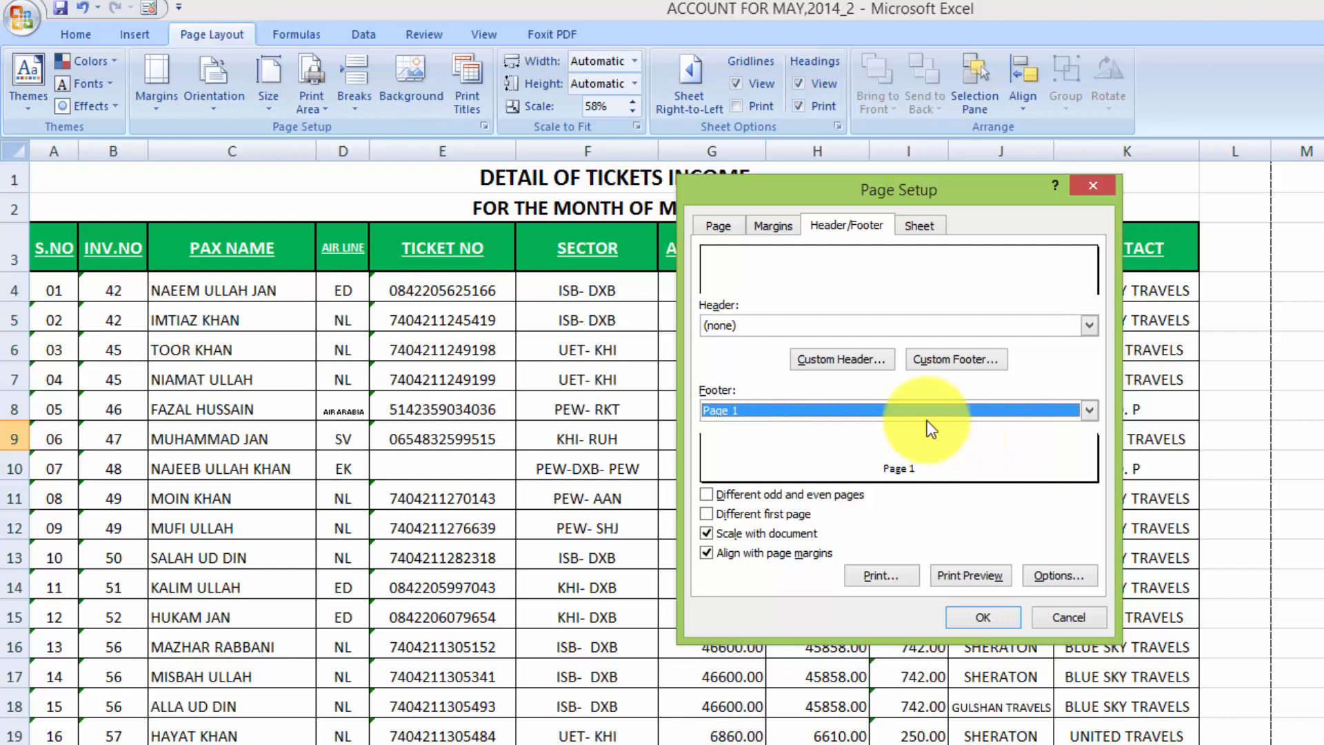
# Step: Browse the other footer presets, set the header to Page 1 alongside the Page 1 footer, and apply the page setup
pyautogui.click(1089, 411)
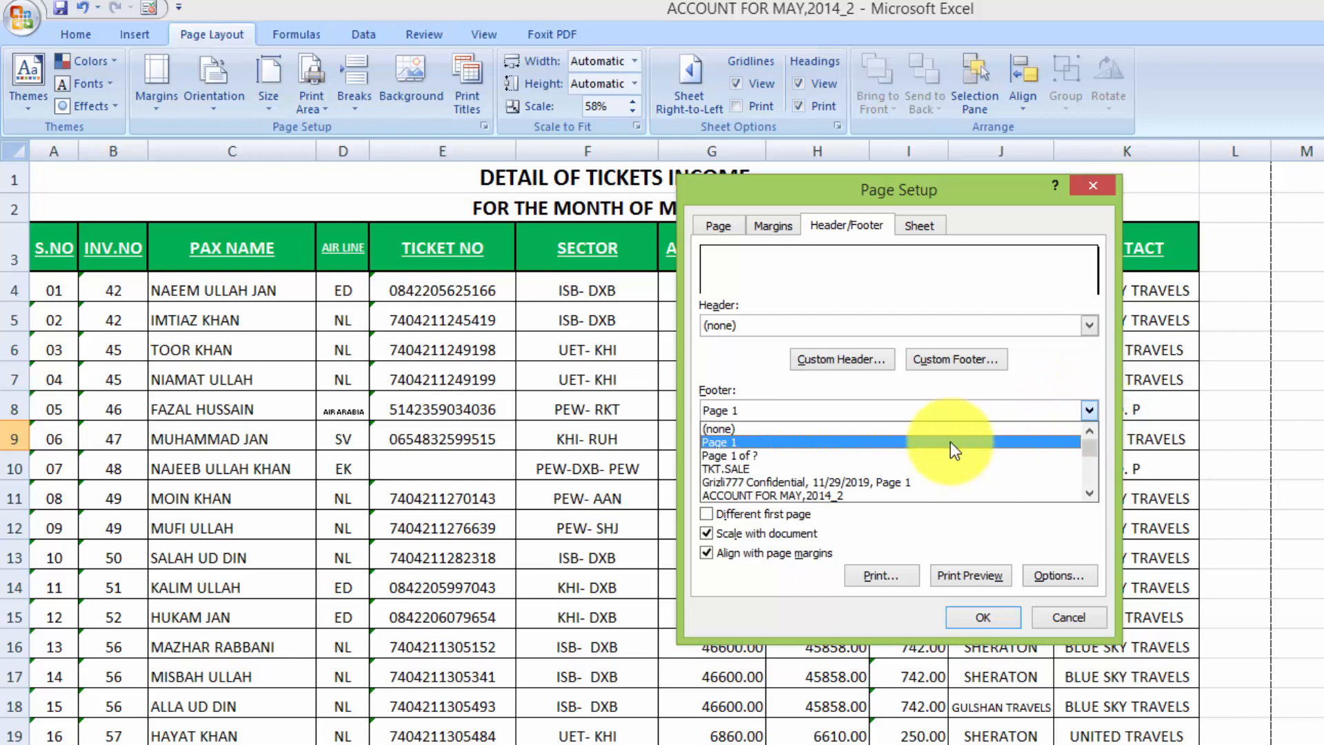
pyautogui.click(1089, 493)
pyautogui.click(1090, 493)
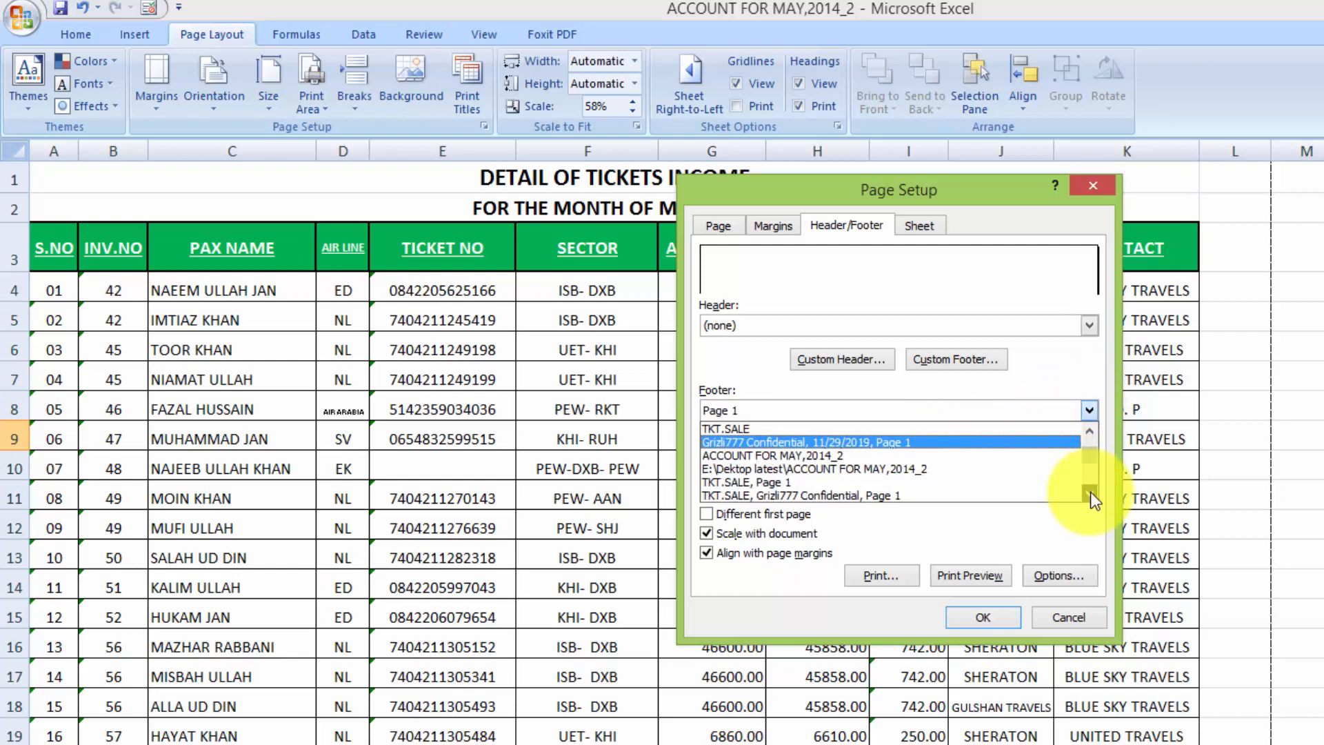
pyautogui.click(1088, 492)
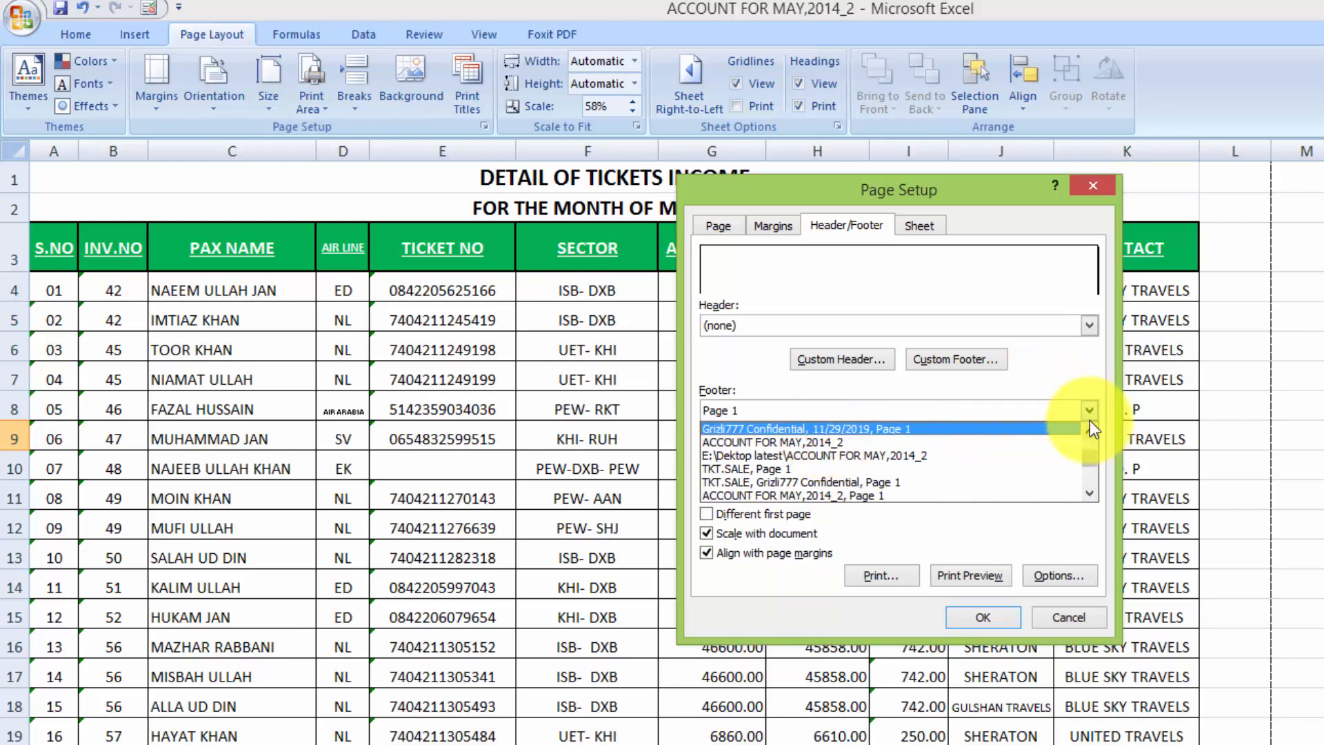
pyautogui.click(1088, 325)
pyautogui.click(1088, 325)
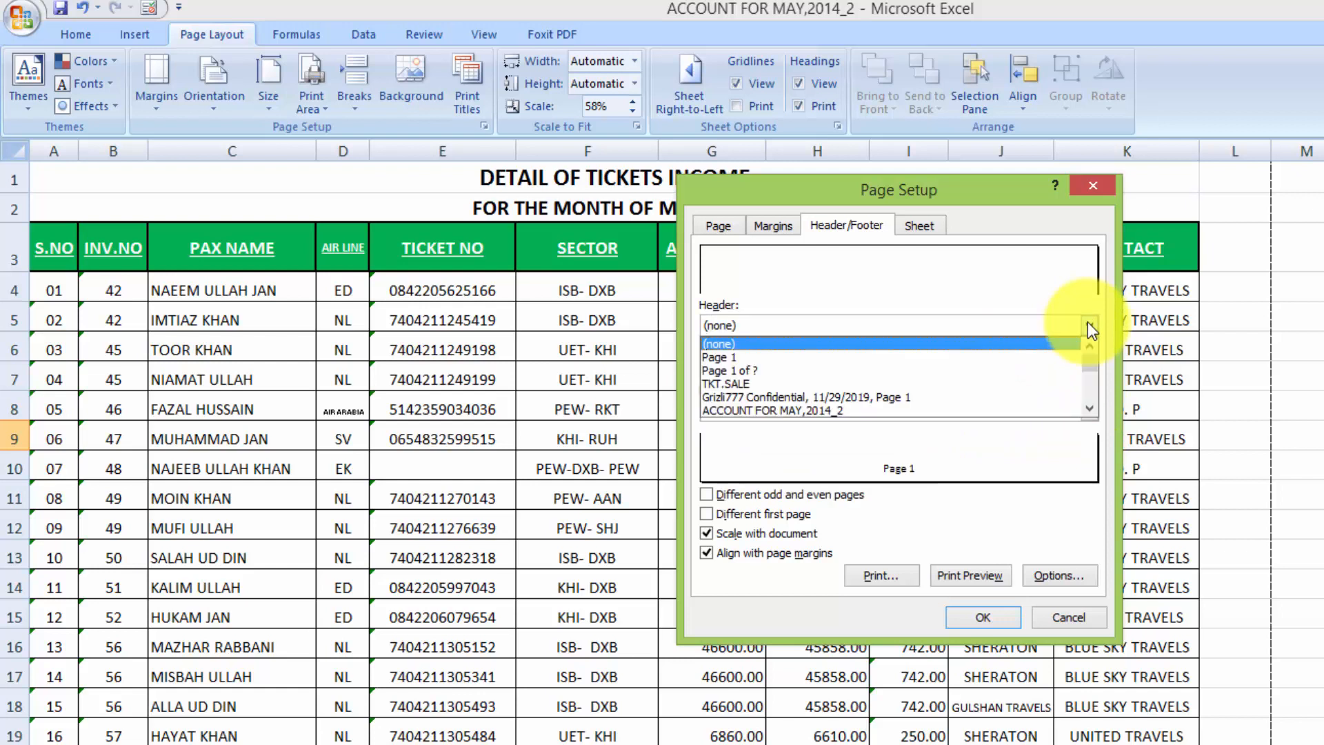
pyautogui.click(983, 357)
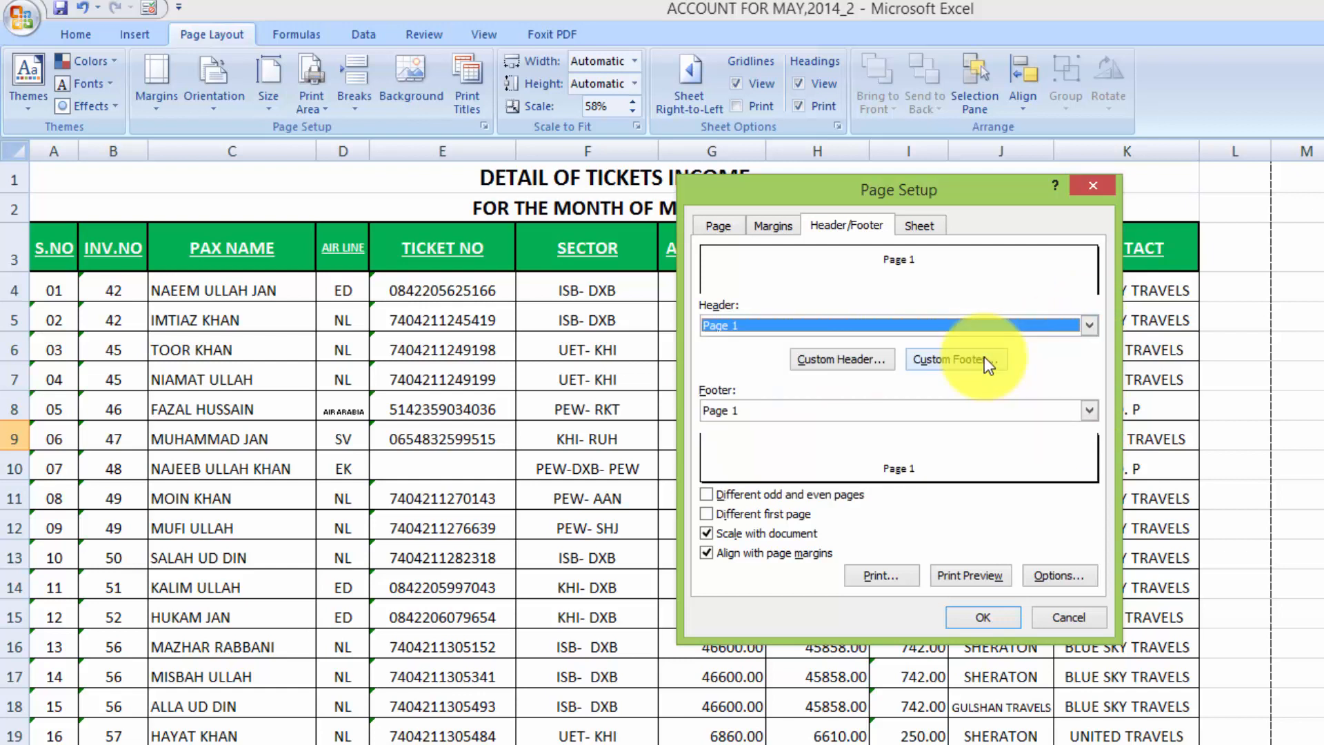
pyautogui.click(970, 613)
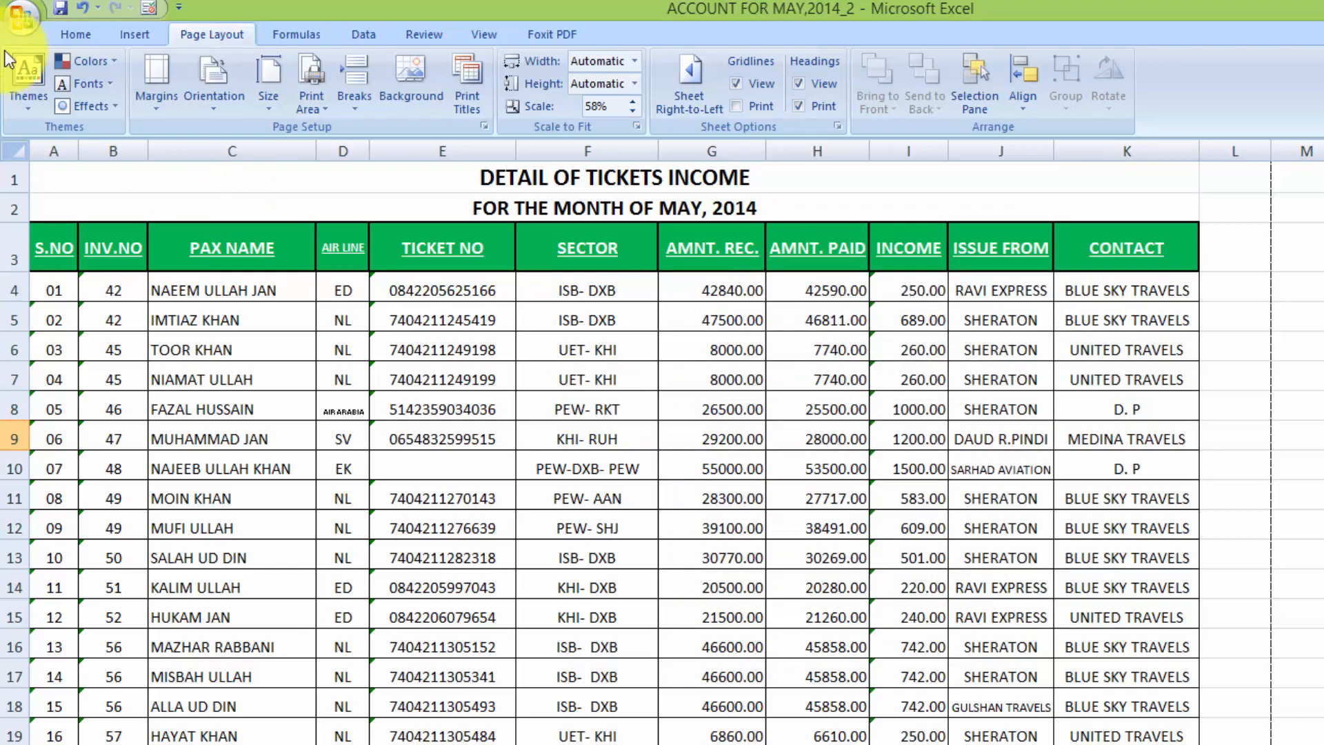
# Step: Check the page numbers on both pages in the print preview, and return to the worksheet
pyautogui.click(21, 19)
pyautogui.moveTo(65, 244)
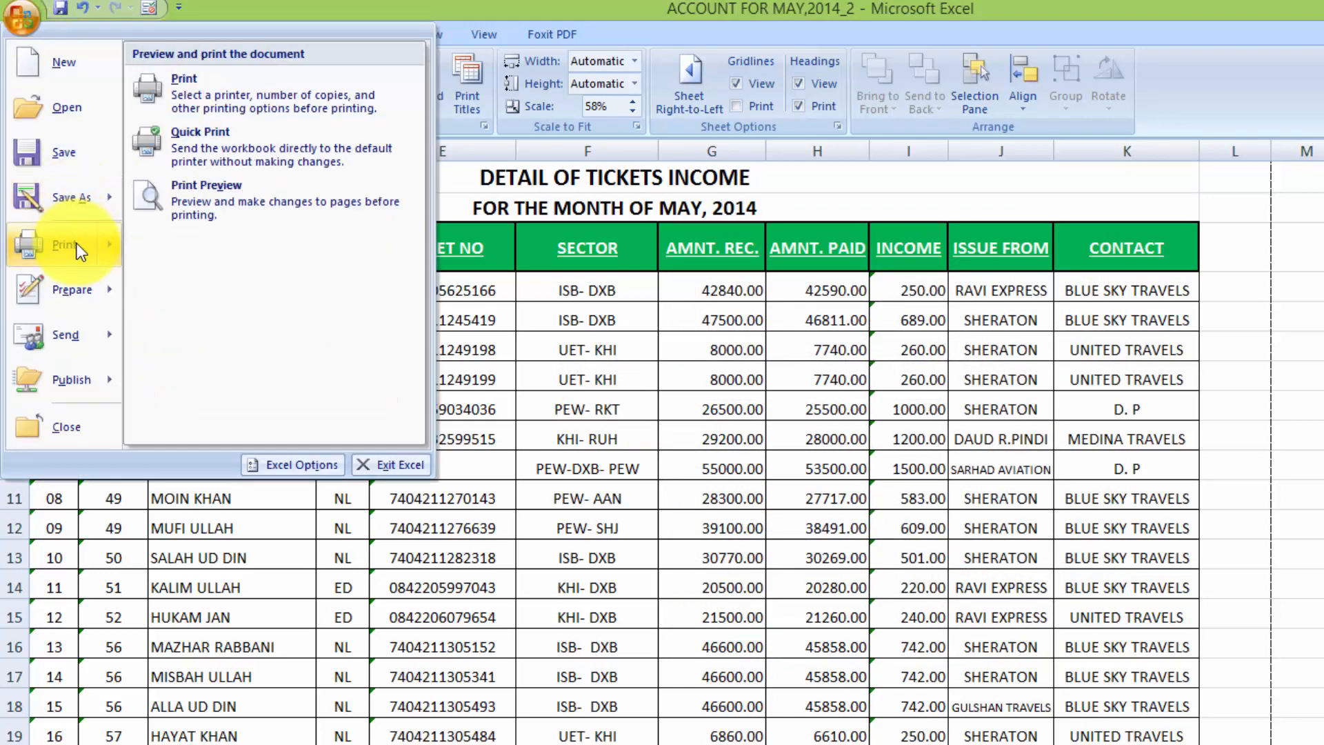
pyautogui.click(185, 213)
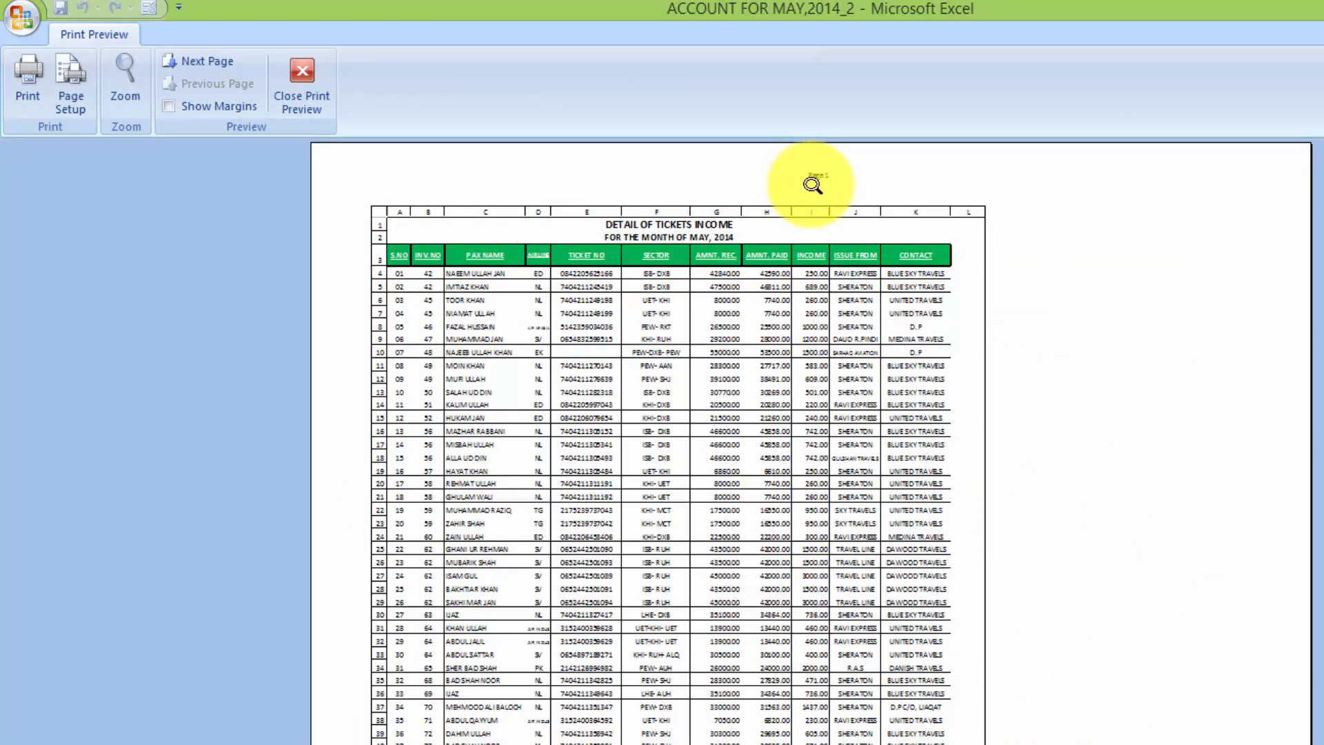
pyautogui.press('pagedown')
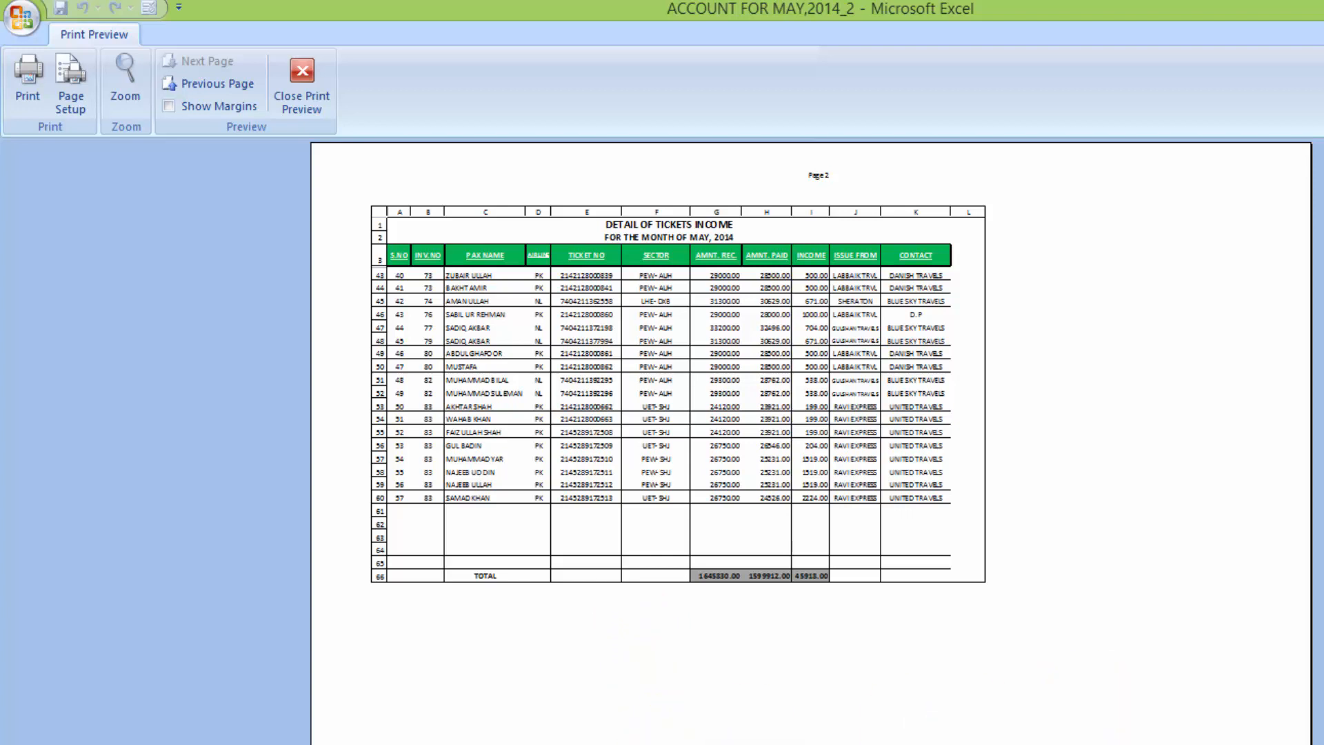
pyautogui.click(303, 107)
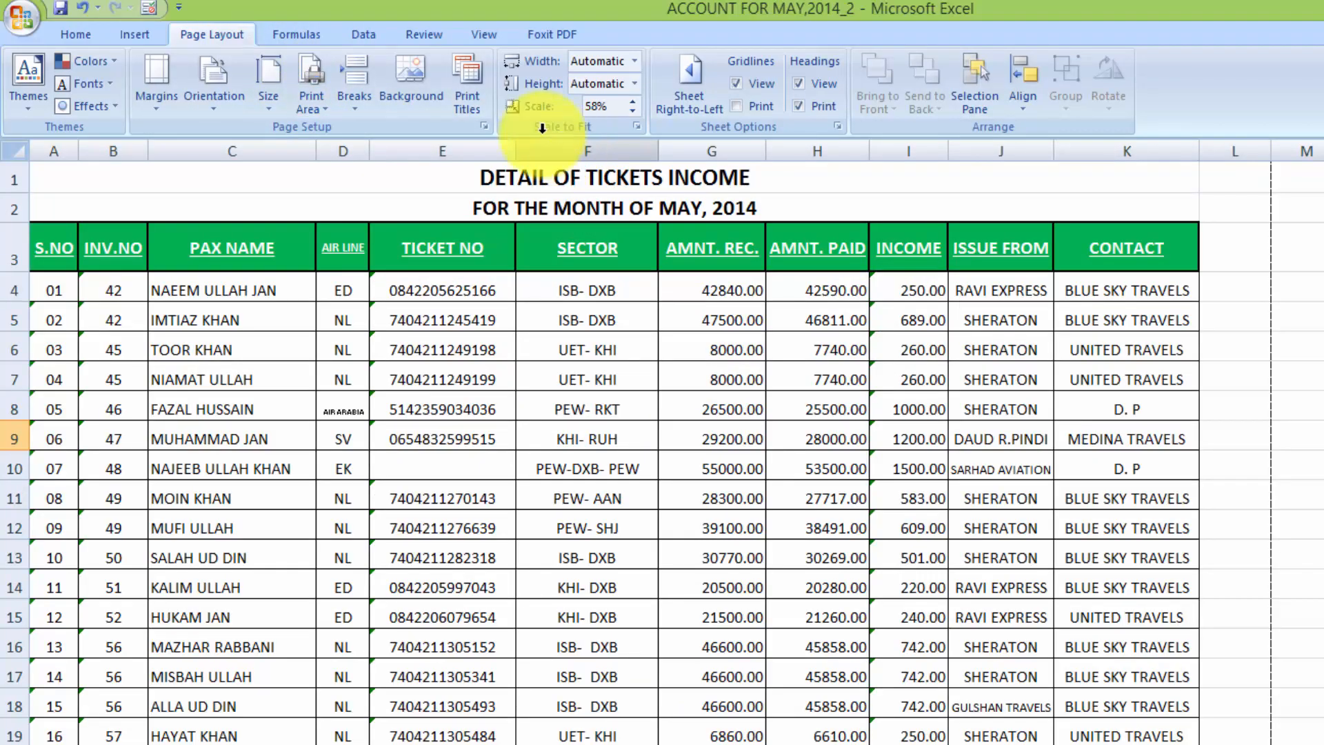
# Step: Set the footer to none in the page setup, keeping the Page 1 header, and apply it
pyautogui.click(474, 100)
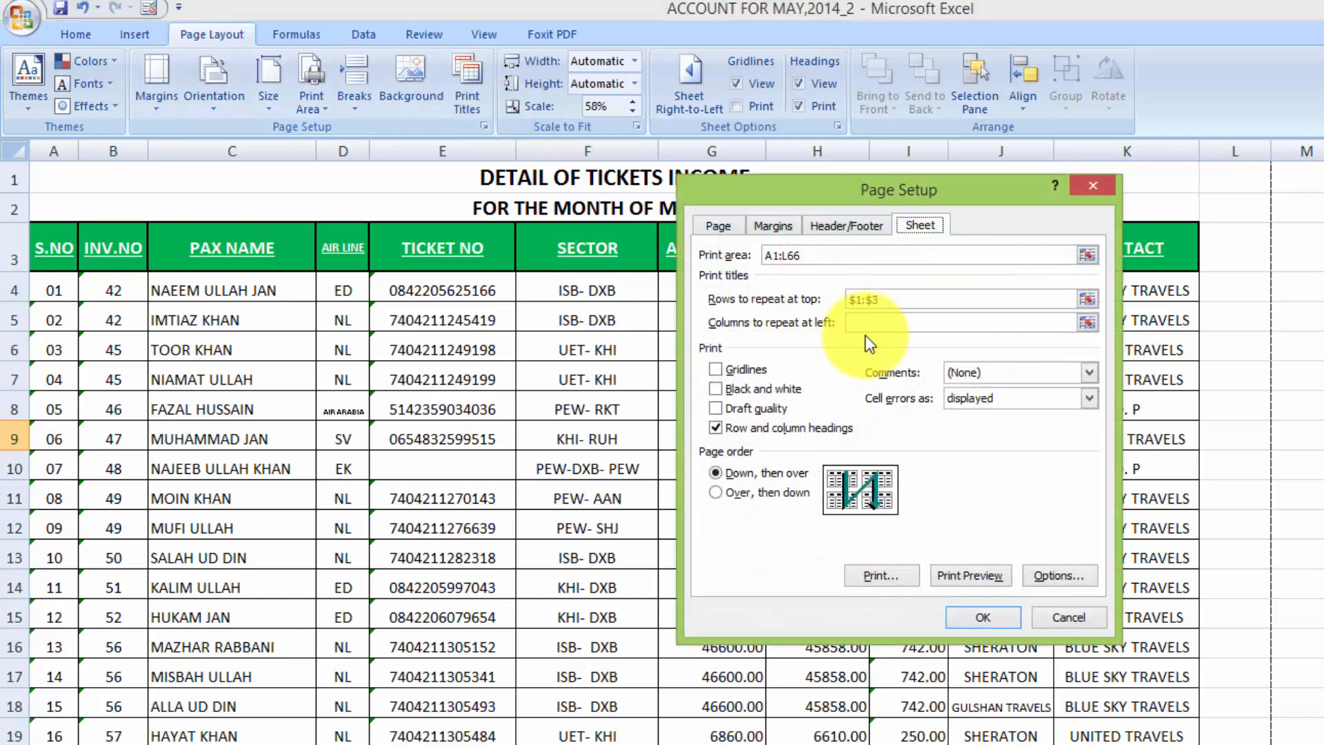
pyautogui.click(845, 224)
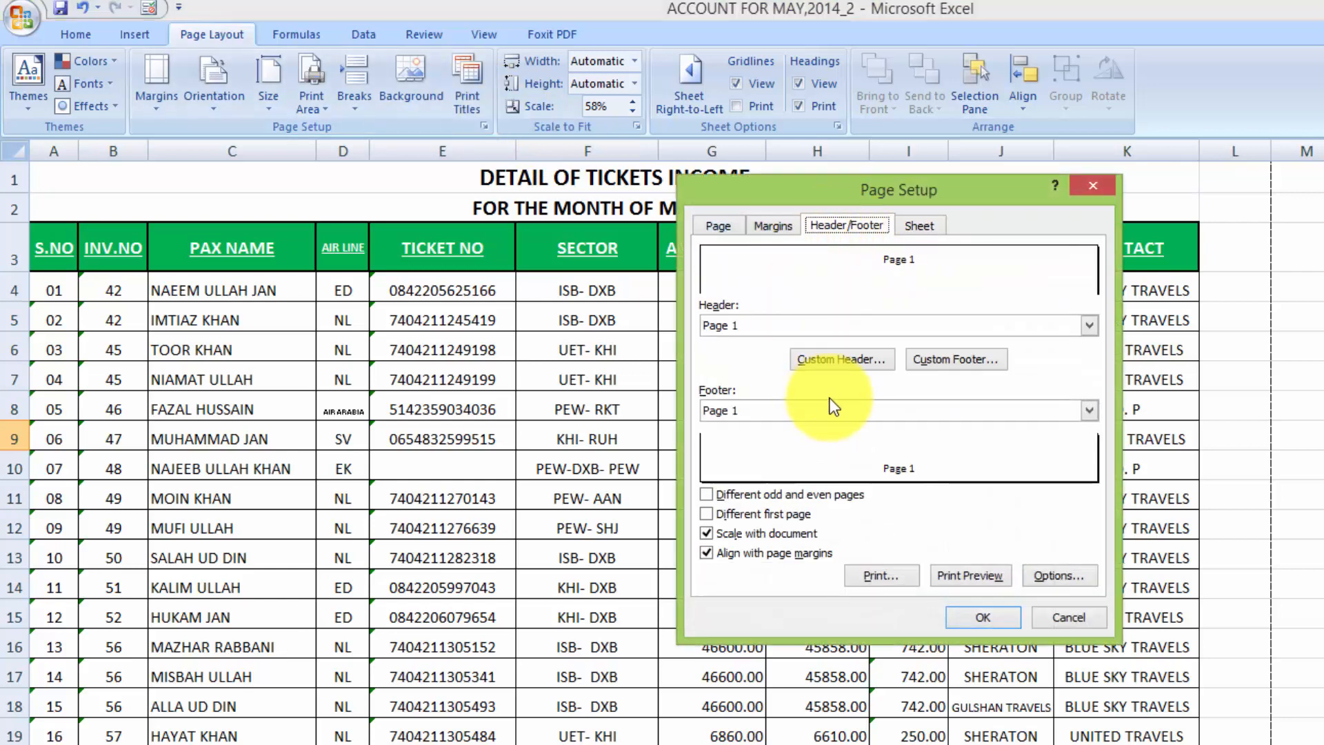
pyautogui.click(1089, 411)
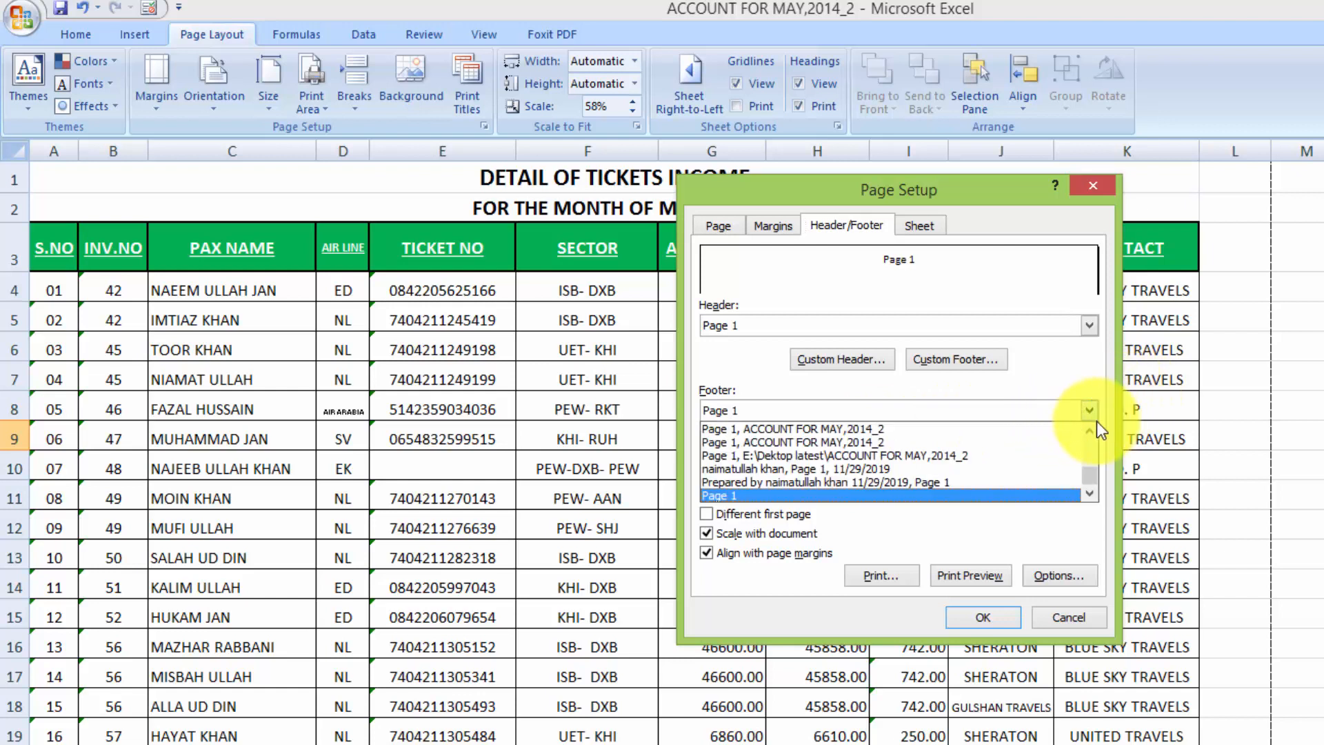
pyautogui.click(1091, 437)
pyautogui.click(1091, 437)
pyautogui.click(1091, 437)
pyautogui.click(1091, 437)
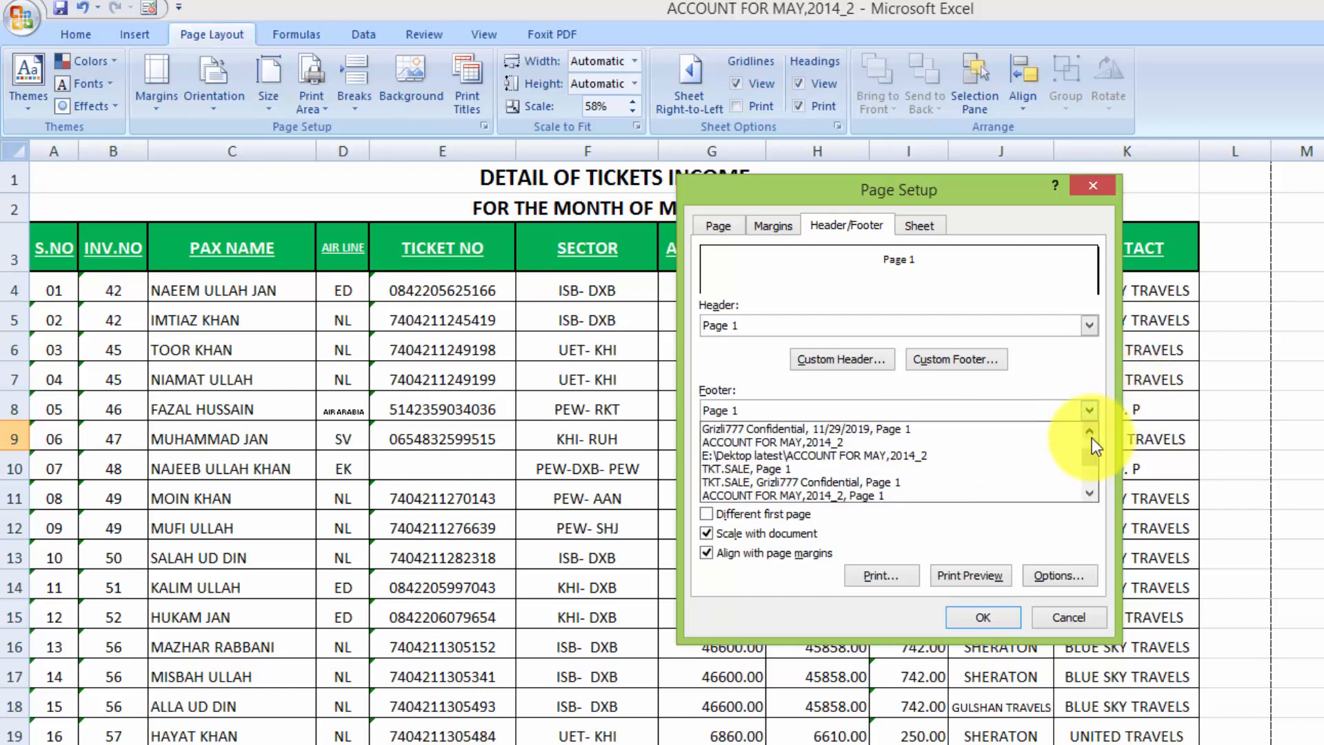
pyautogui.click(1091, 437)
pyautogui.click(1091, 437)
pyautogui.click(1091, 437)
pyautogui.click(1091, 437)
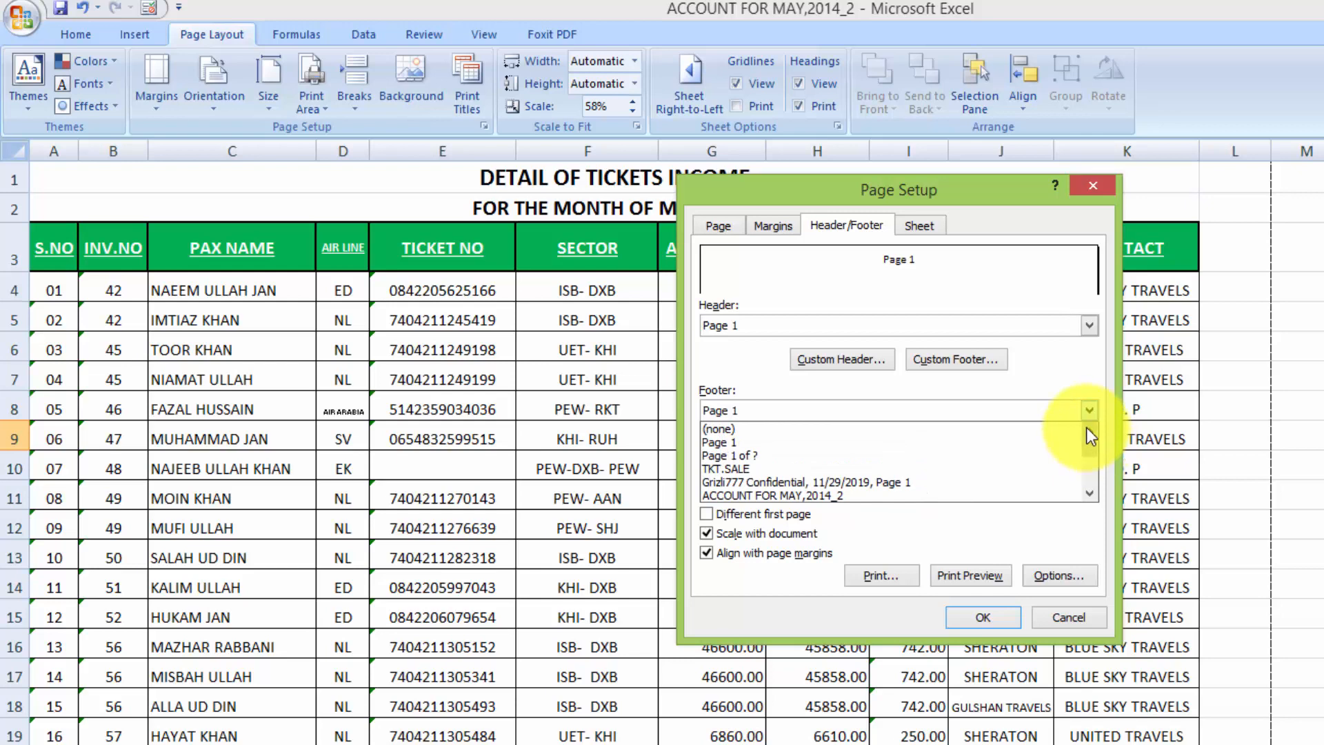
pyautogui.click(1024, 429)
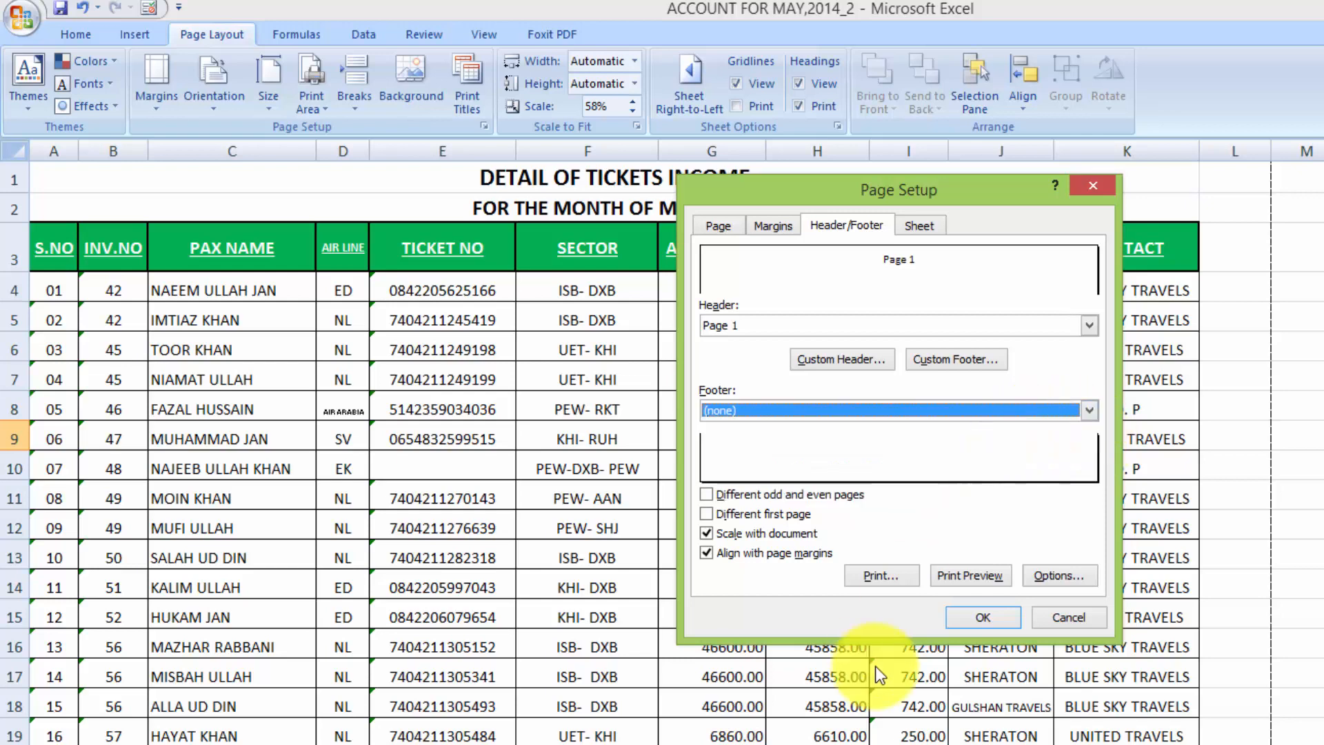
pyautogui.click(979, 612)
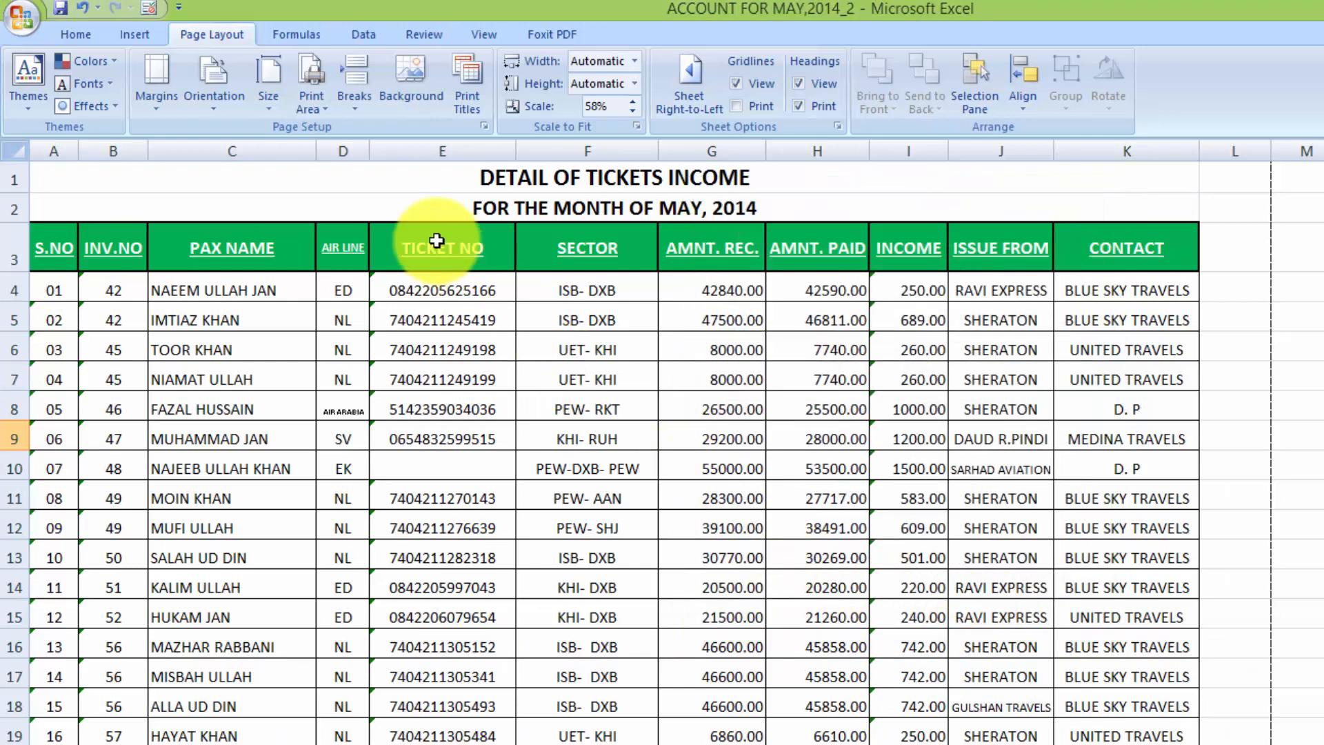
# Step: Inspect the header page numbers on both pages in the print preview, zooming in on page 2's header
pyautogui.click(15, 22)
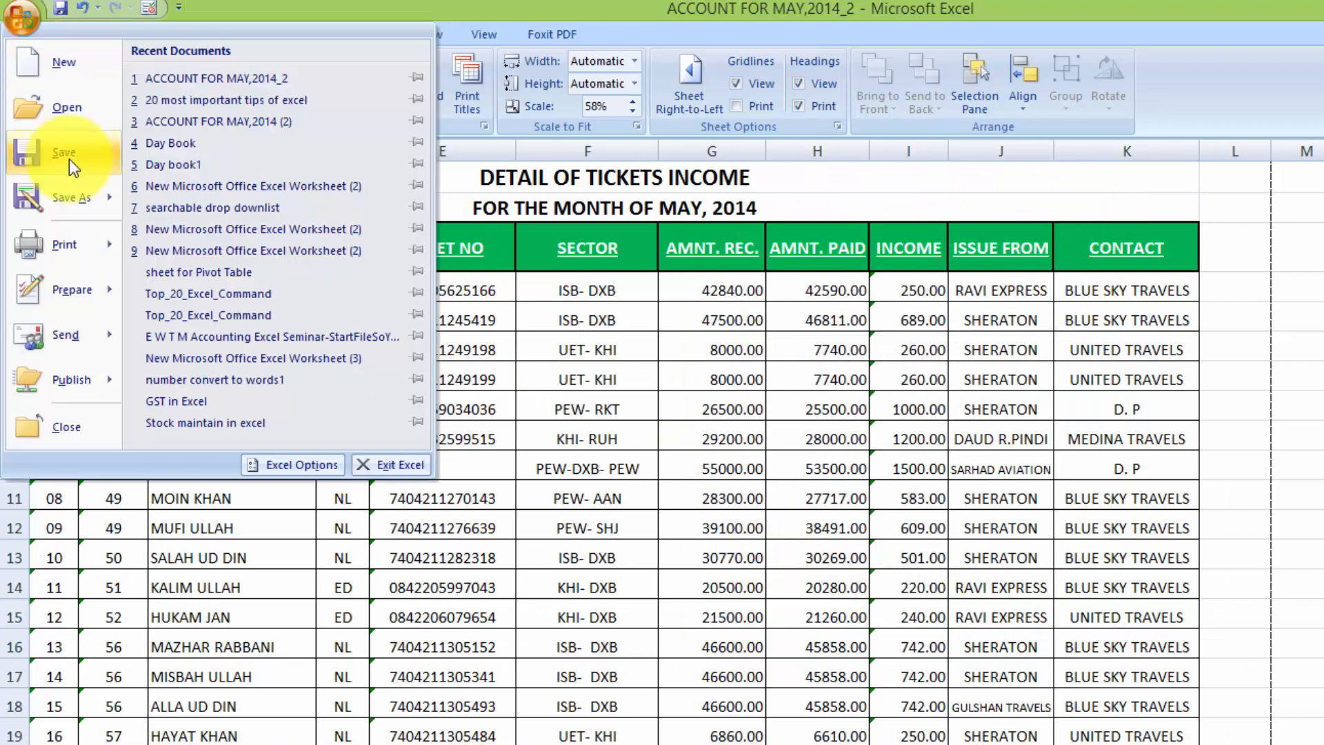
pyautogui.moveTo(64, 248)
pyautogui.click(244, 209)
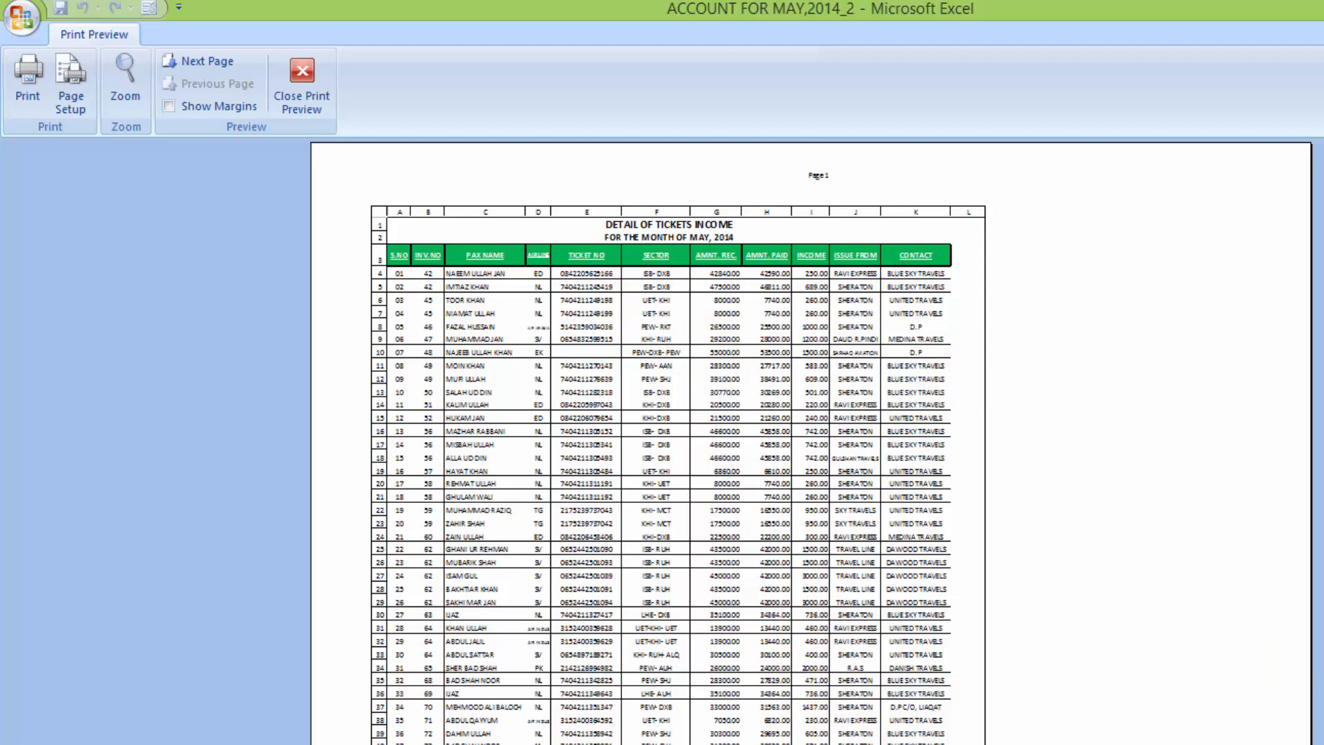
pyautogui.press('pagedown')
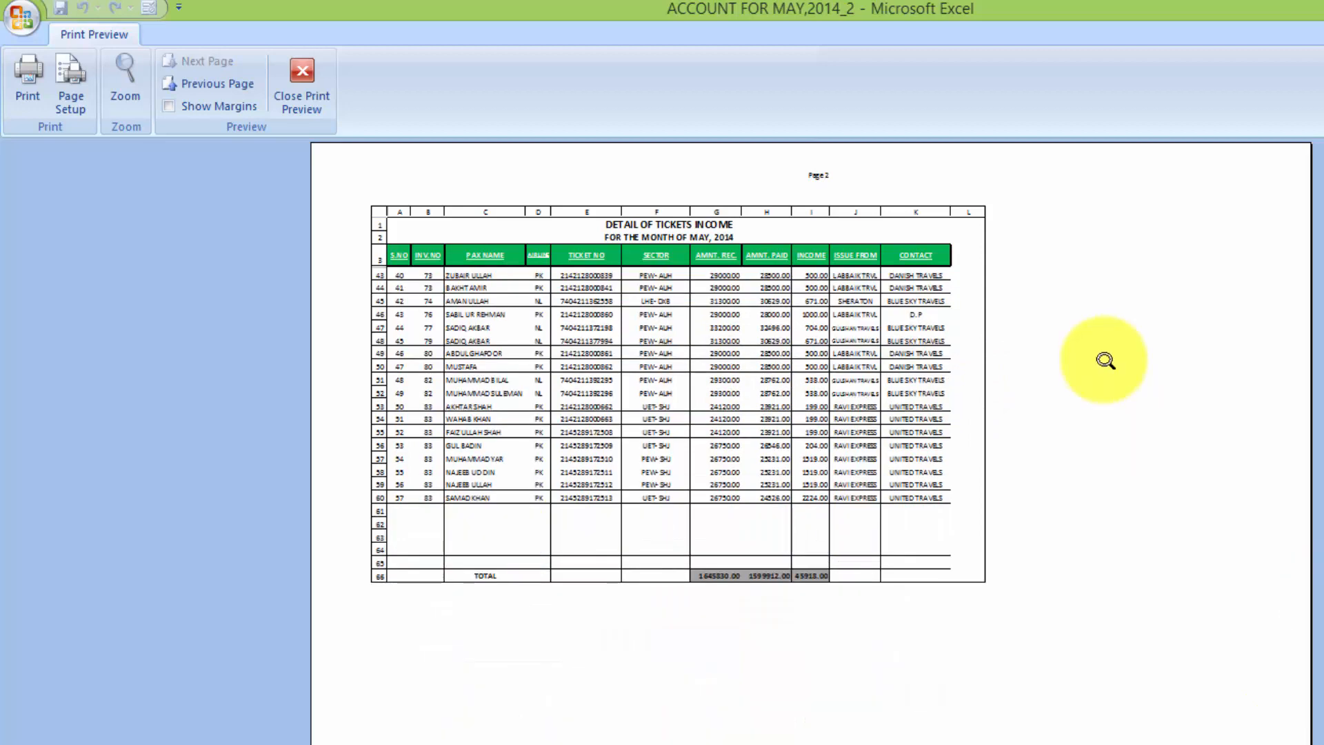
pyautogui.click(822, 198)
pyautogui.click(814, 197)
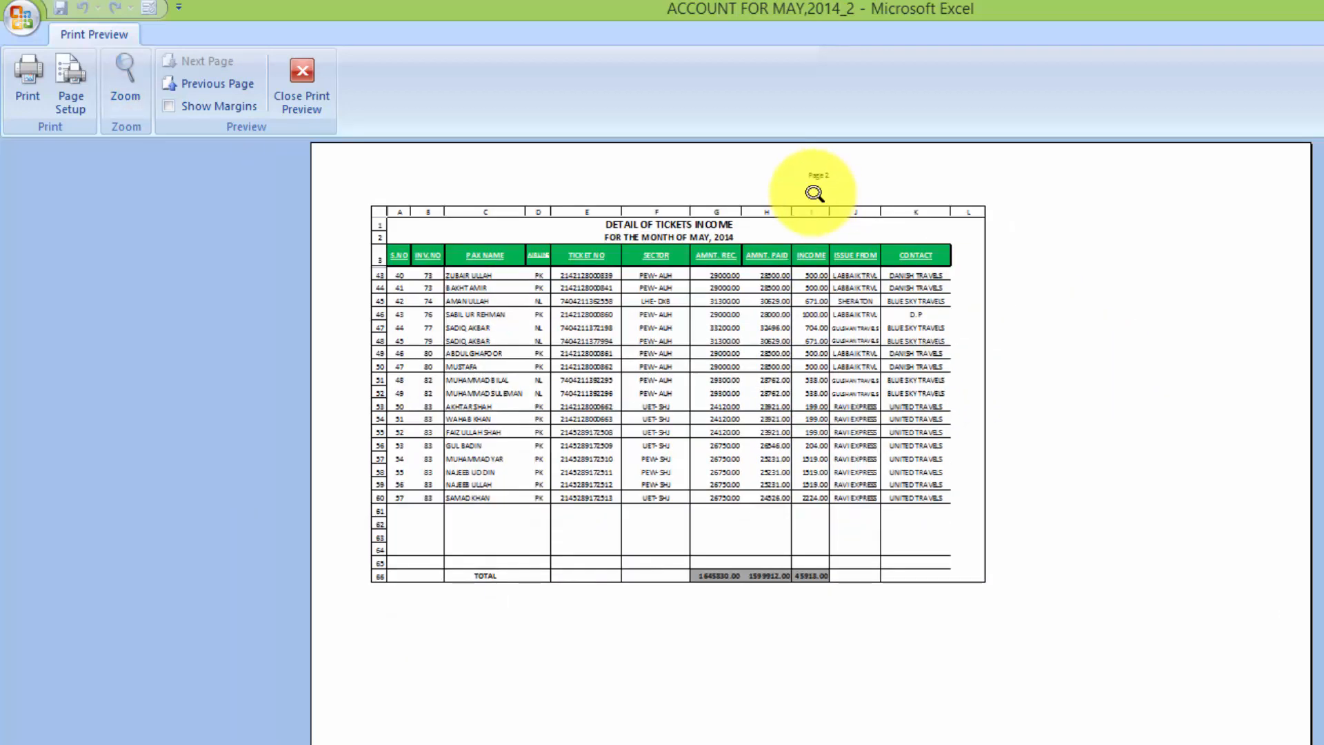
pyautogui.click(820, 194)
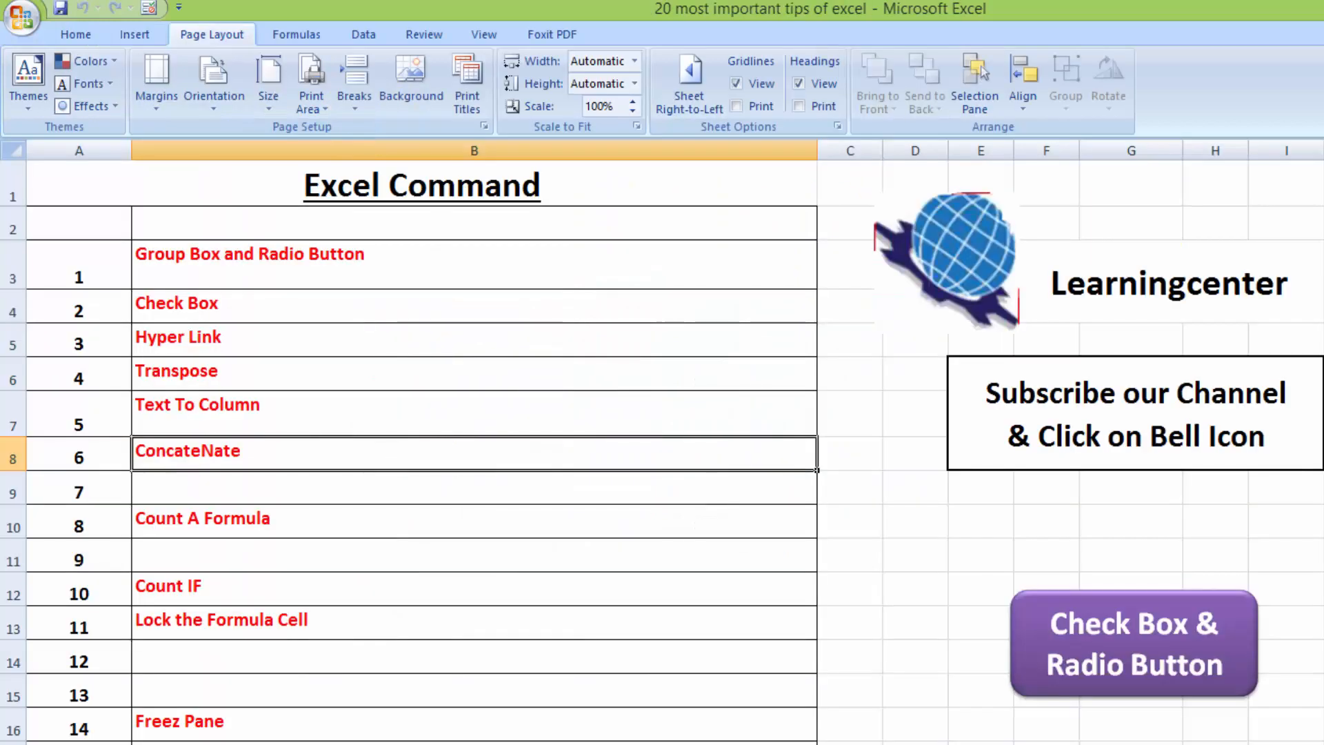